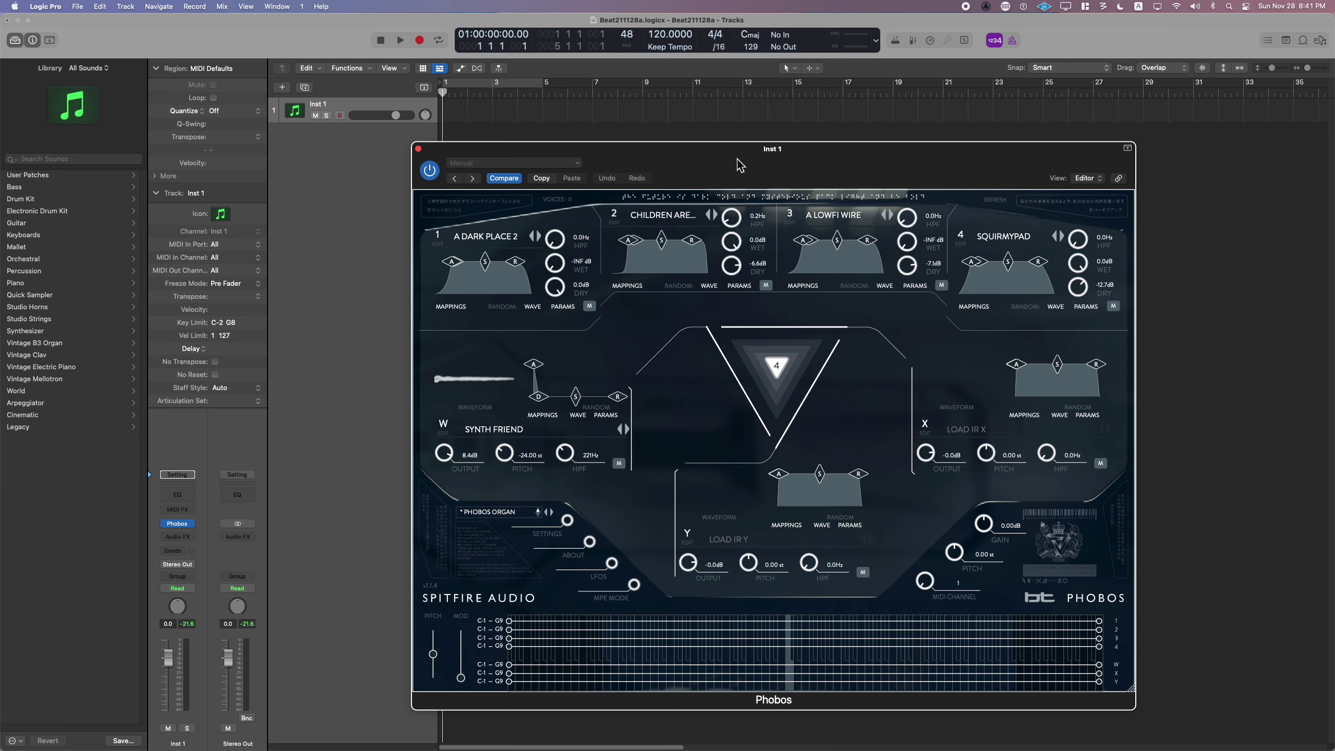
- Load the BT Atonal preset Bending Lines into the Phobos instrument and close its plug-in window
click(358, 402)
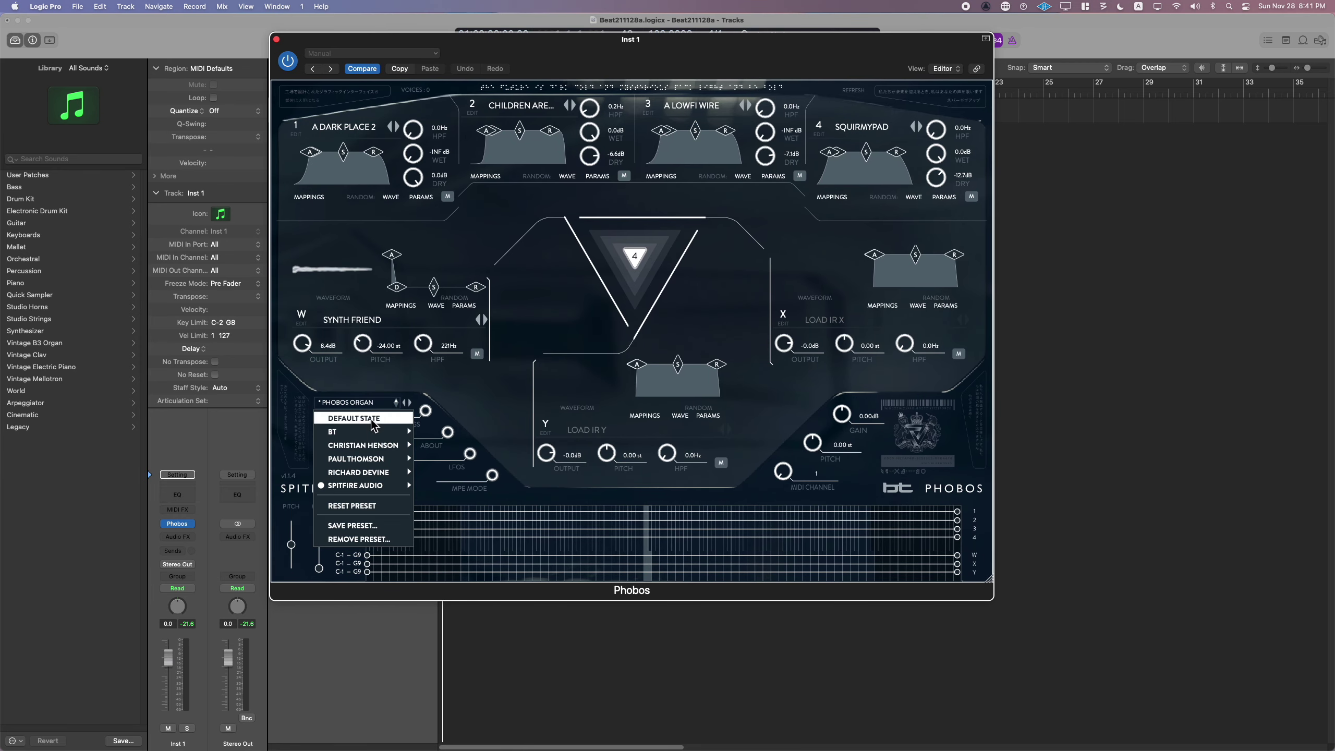
mouse_move(376, 431)
mouse_move(439, 394)
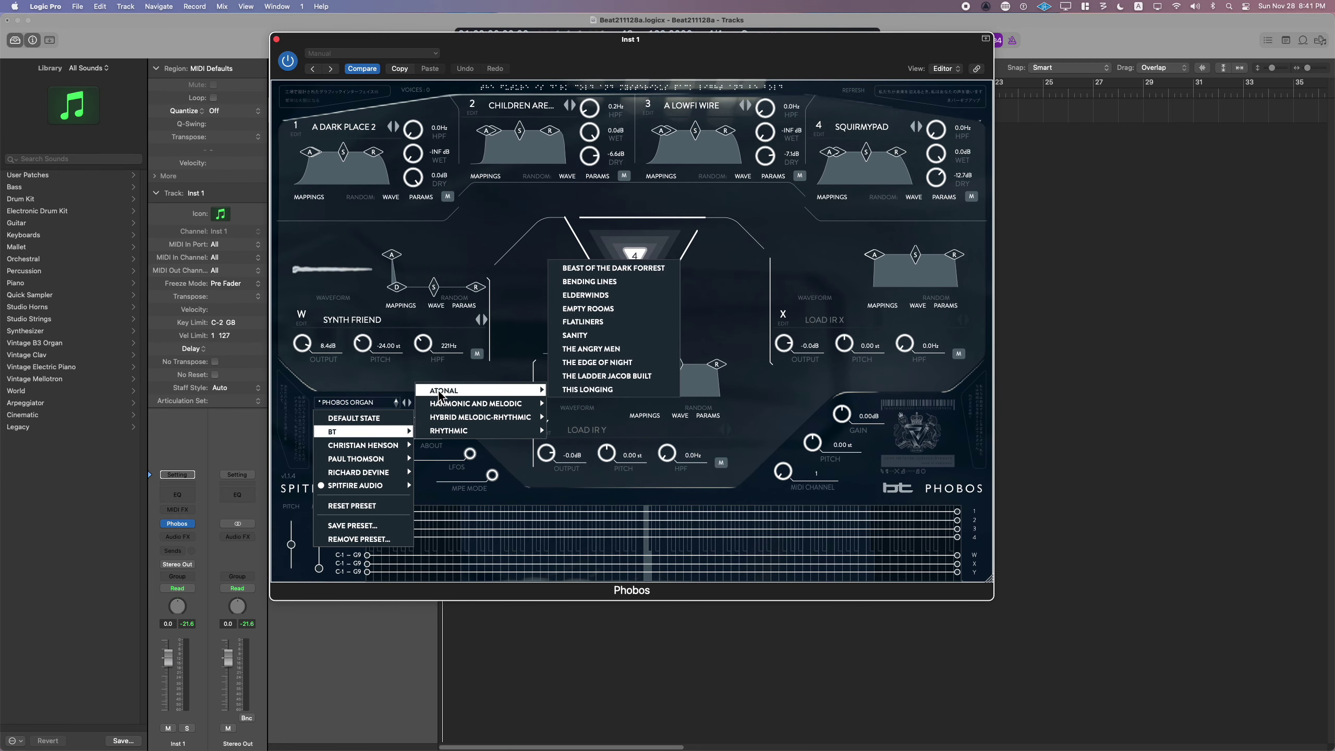
click(588, 284)
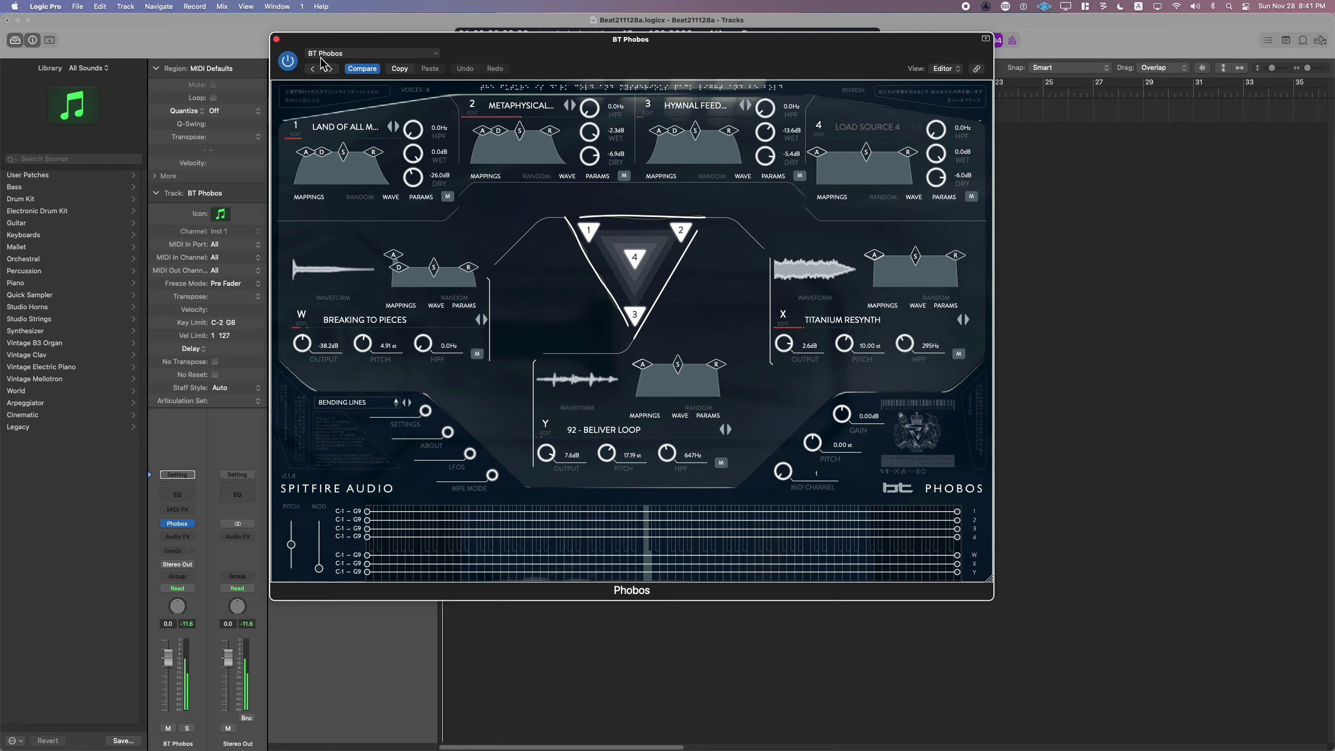
click(277, 39)
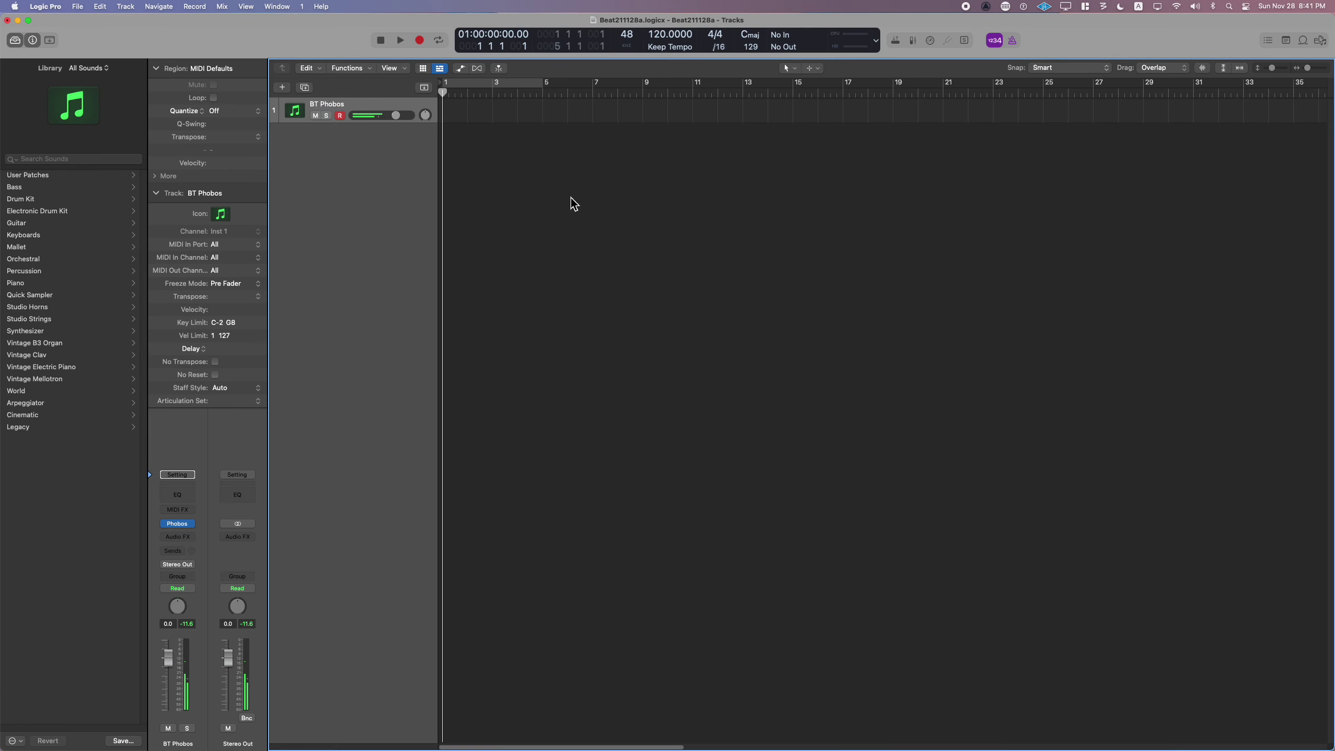
- Record a MIDI part on the first track and stretch its region to span bar 1 to about bar 23
key(period)
key(r)
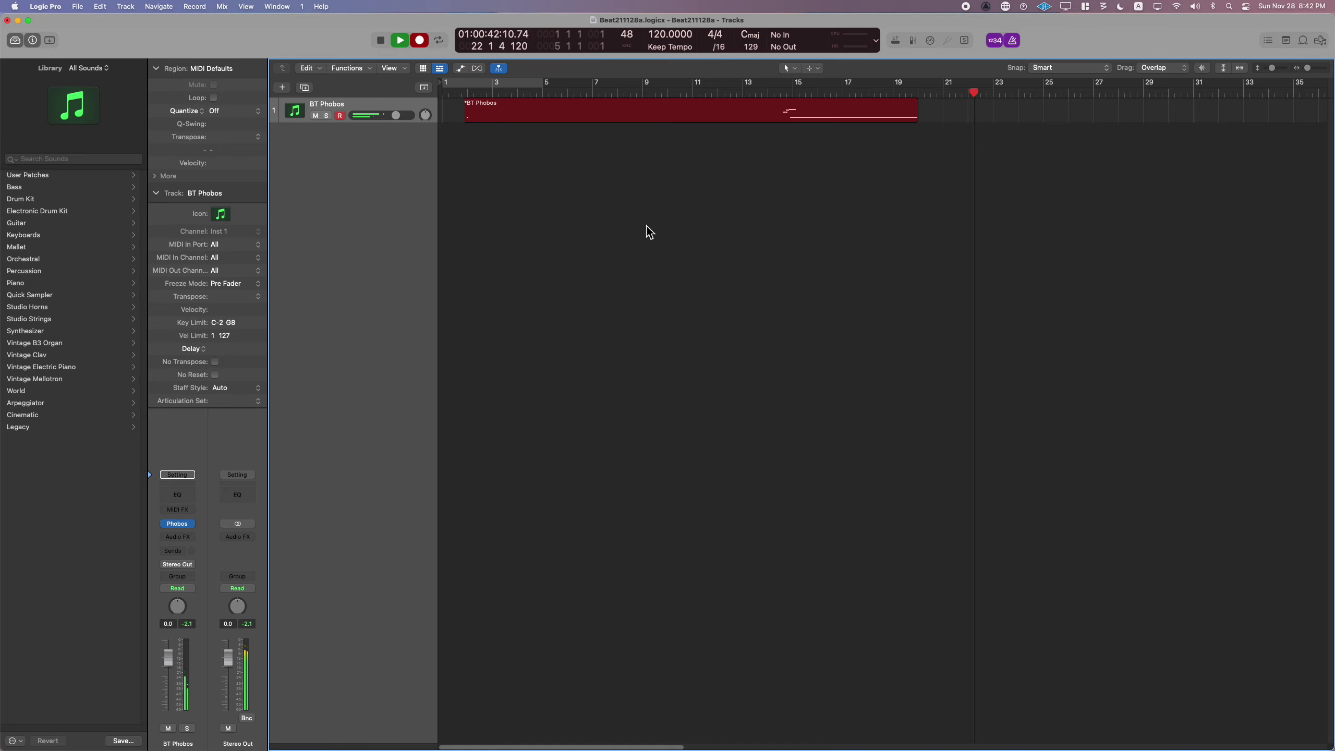
key(space)
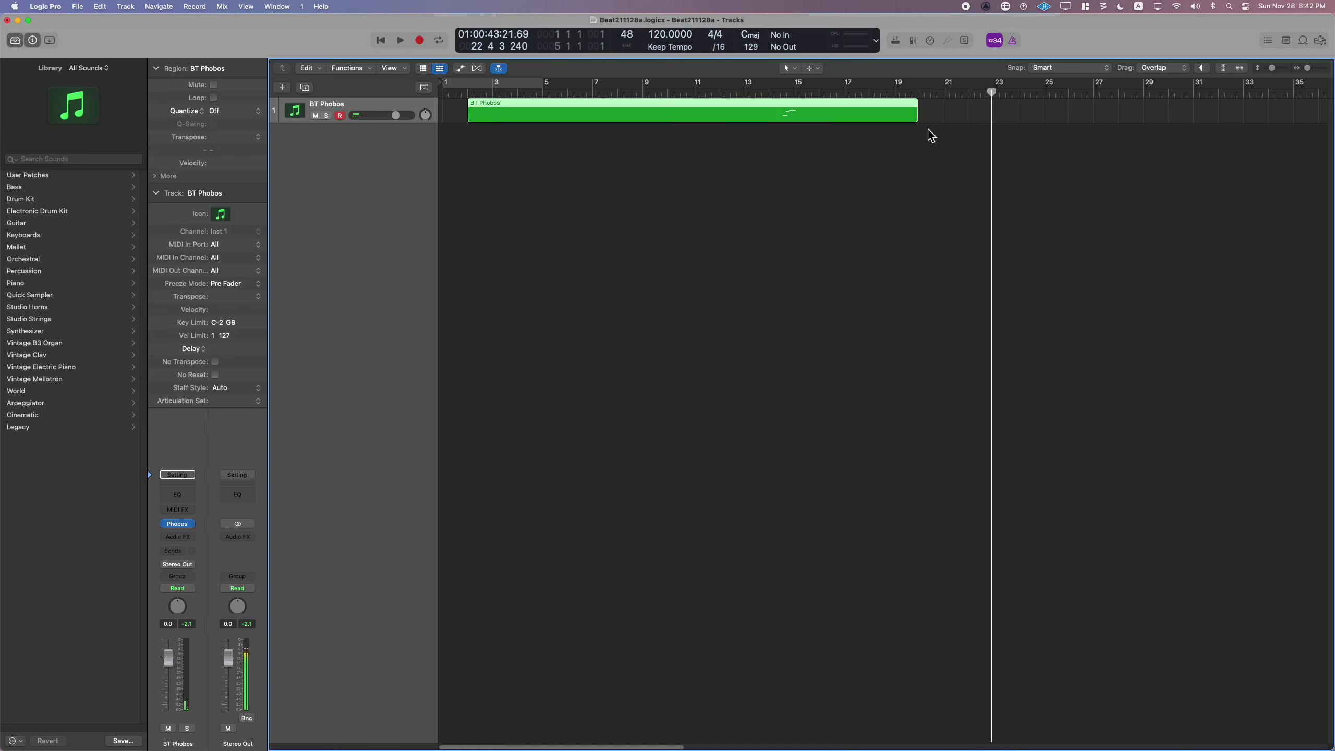
drag(920, 120, 993, 155)
drag(478, 119, 442, 129)
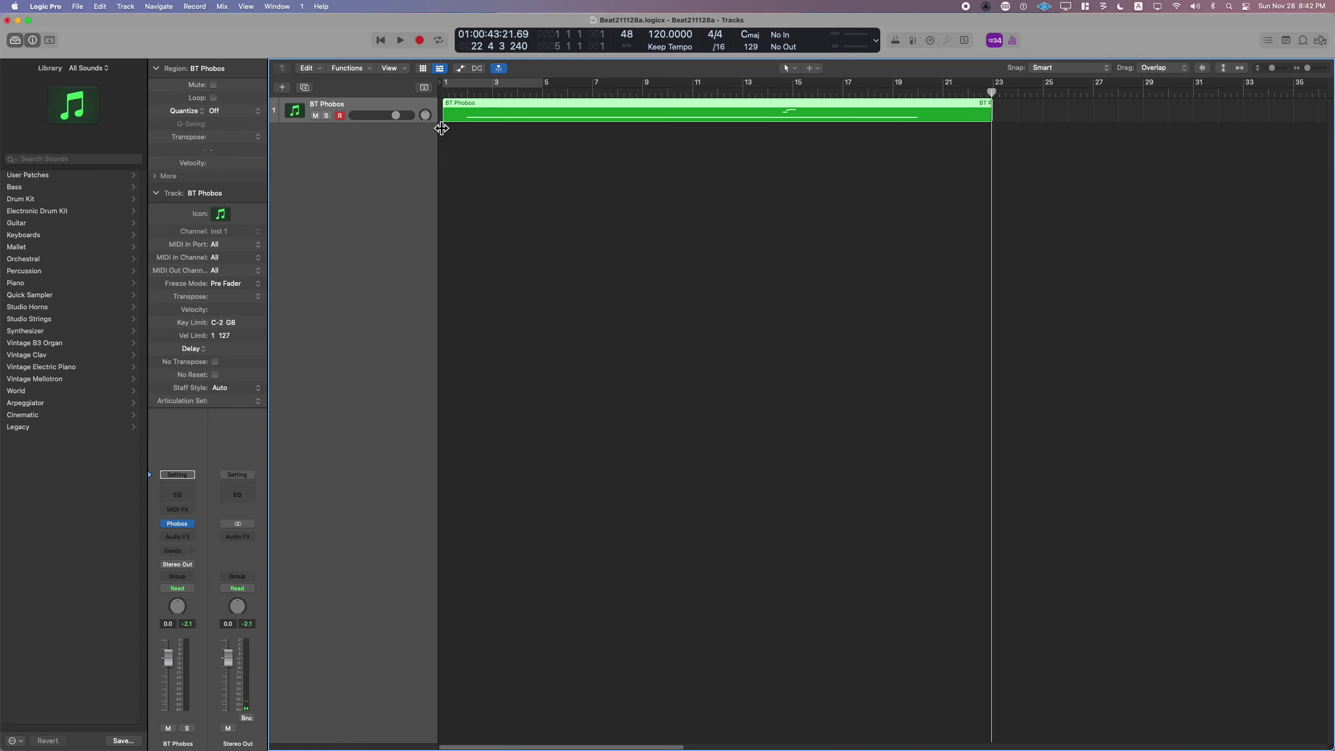
- Duplicate the Phobos track and load the BT Rhythmic preset 60 - Angry Dragons on the new one
click(305, 88)
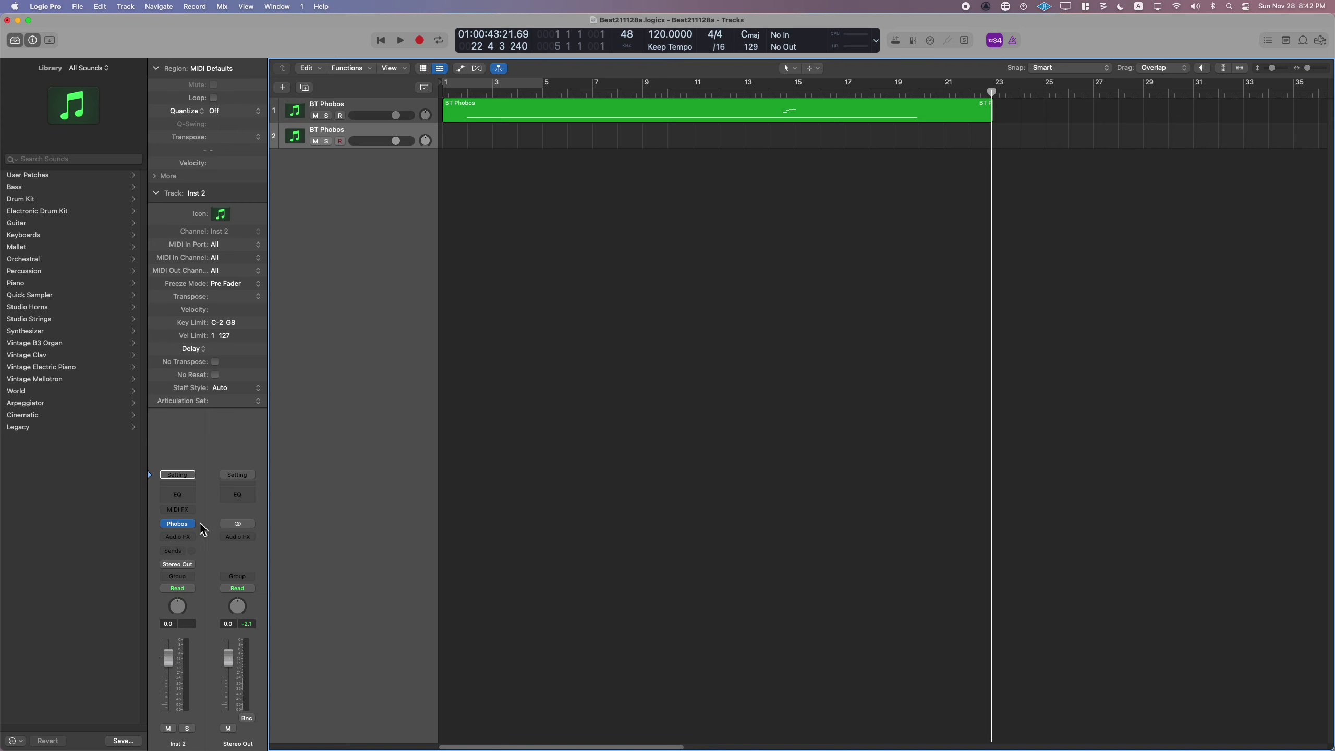
click(178, 525)
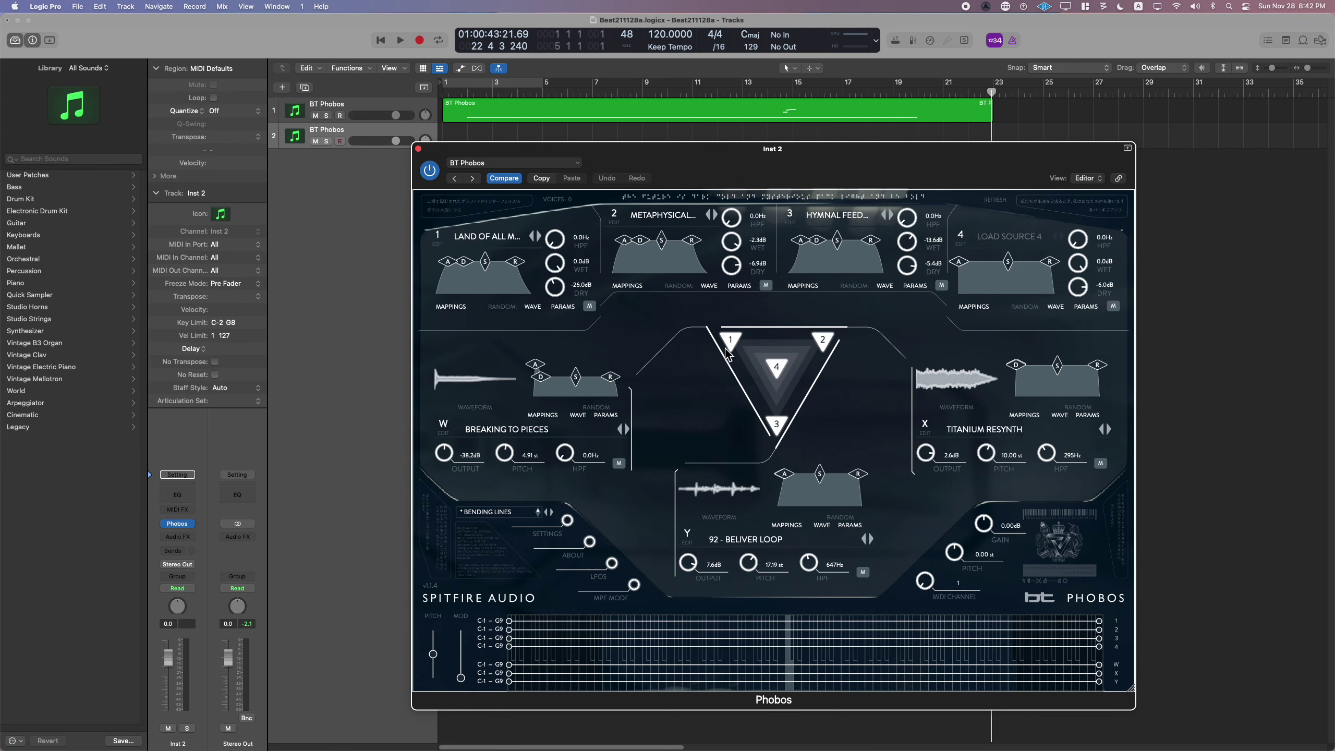
click(494, 513)
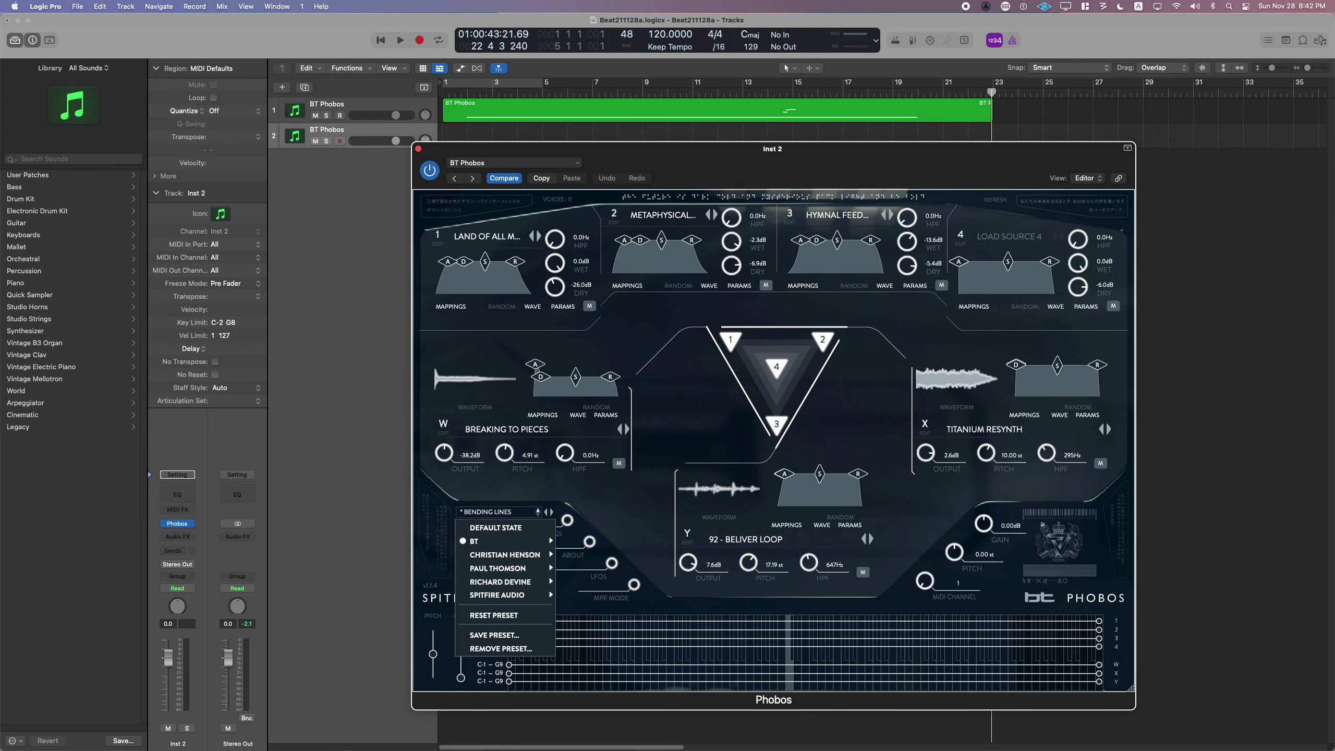
mouse_move(497, 543)
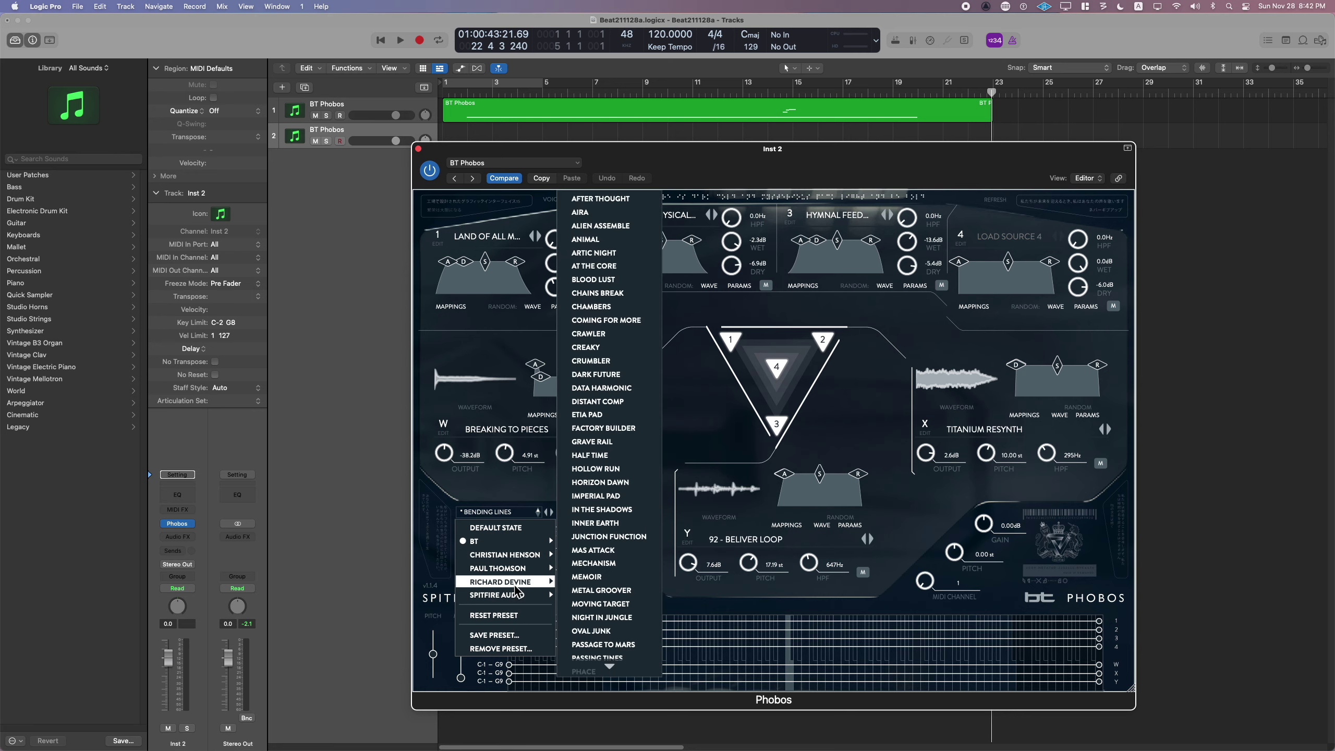
mouse_move(517, 600)
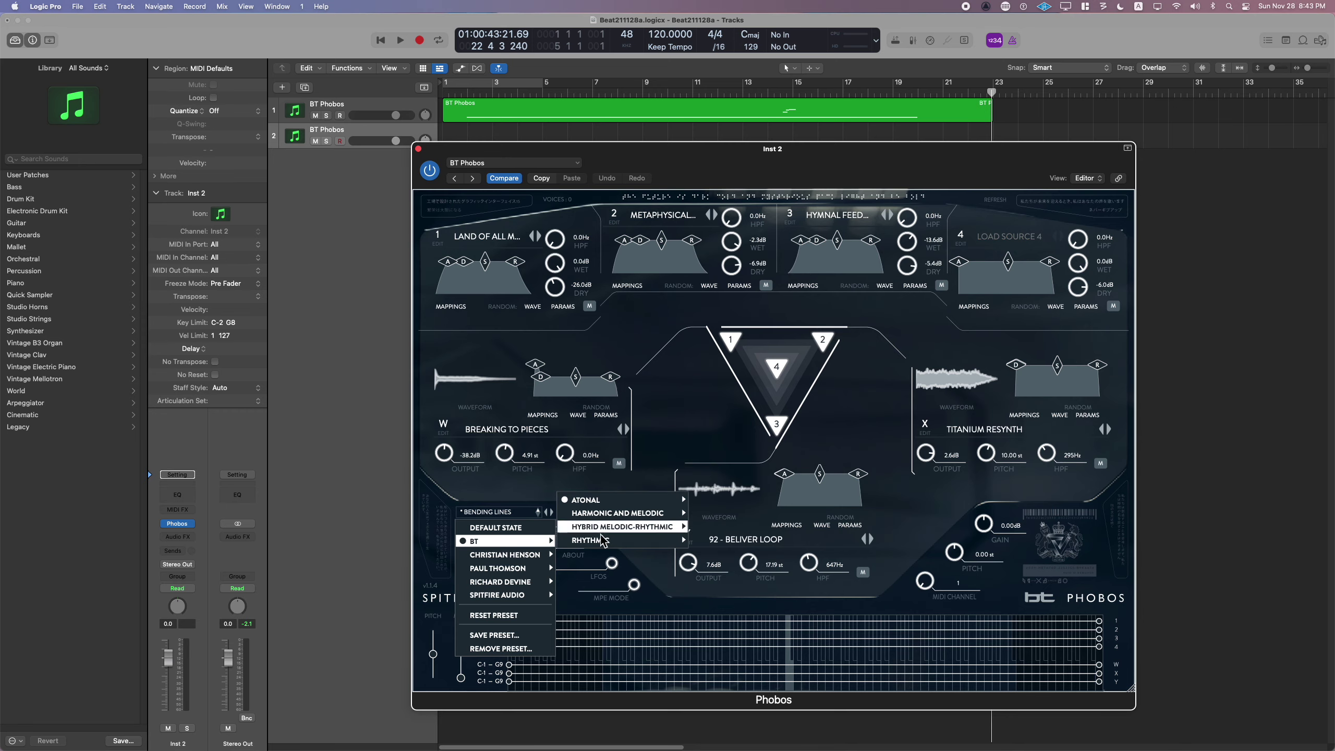
mouse_move(603, 531)
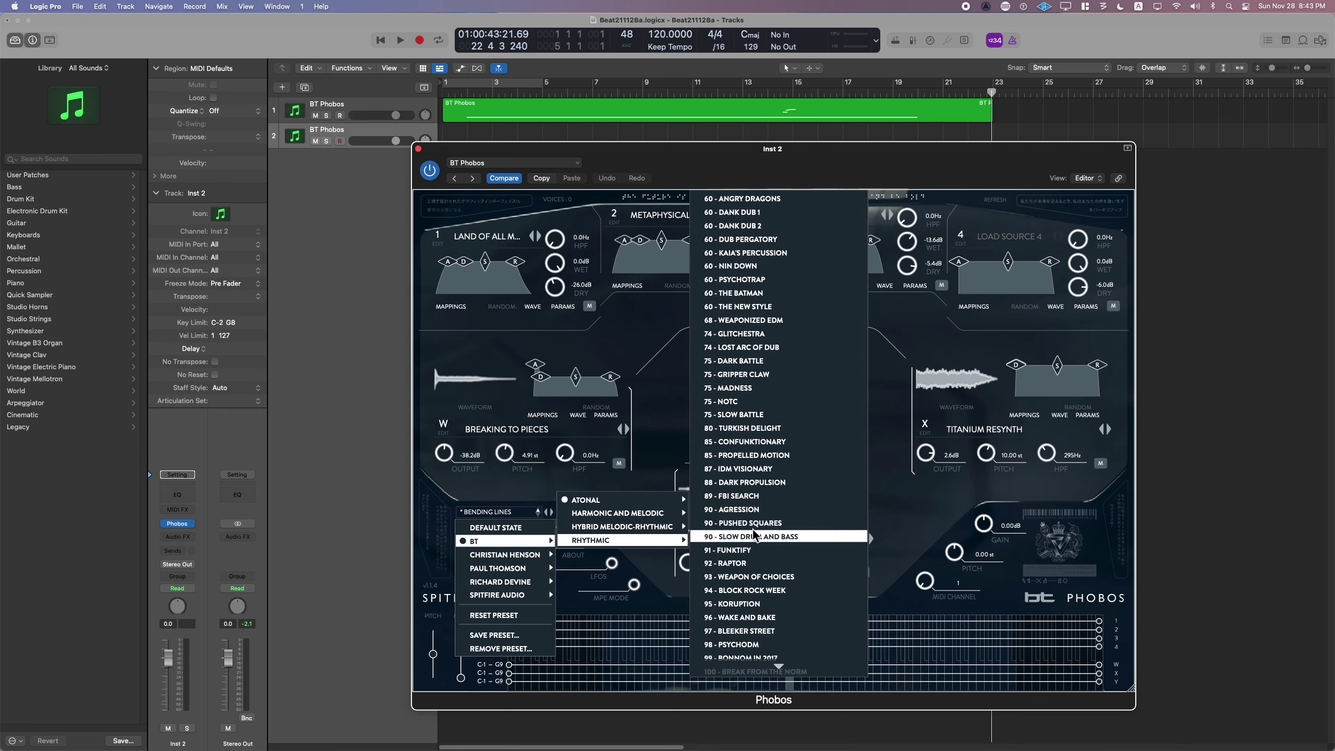
click(741, 199)
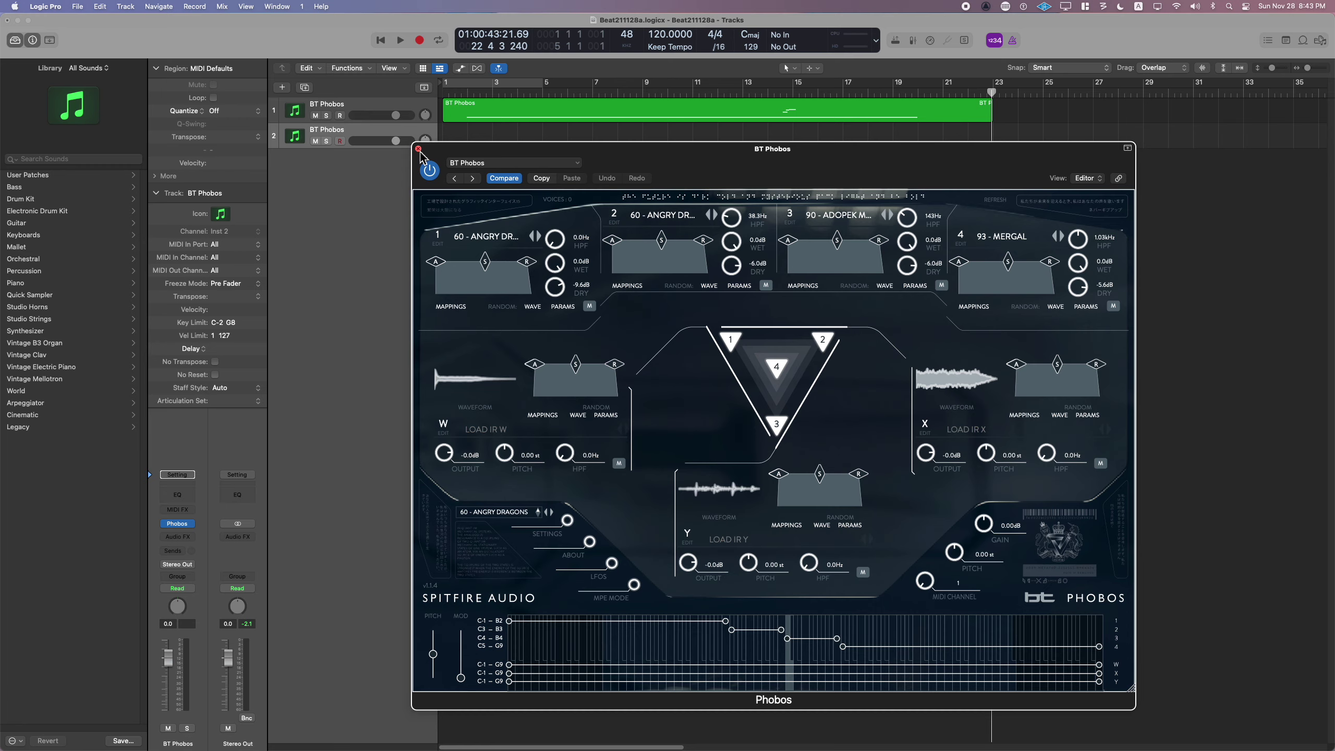
click(418, 149)
- Record a MIDI part on the second track from bar 2 to about bar 42, showing an enlarged Piano Roll meanwhile
key(Return)
key(period)
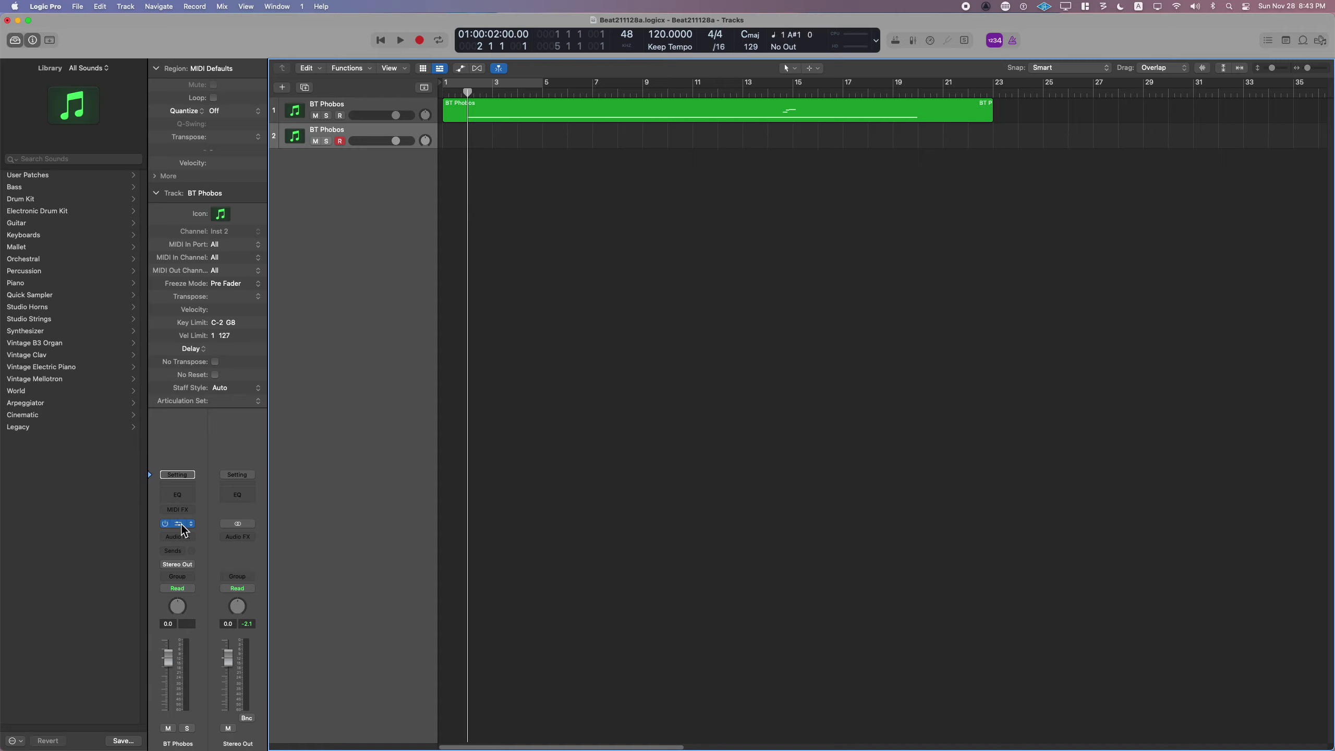
key(space)
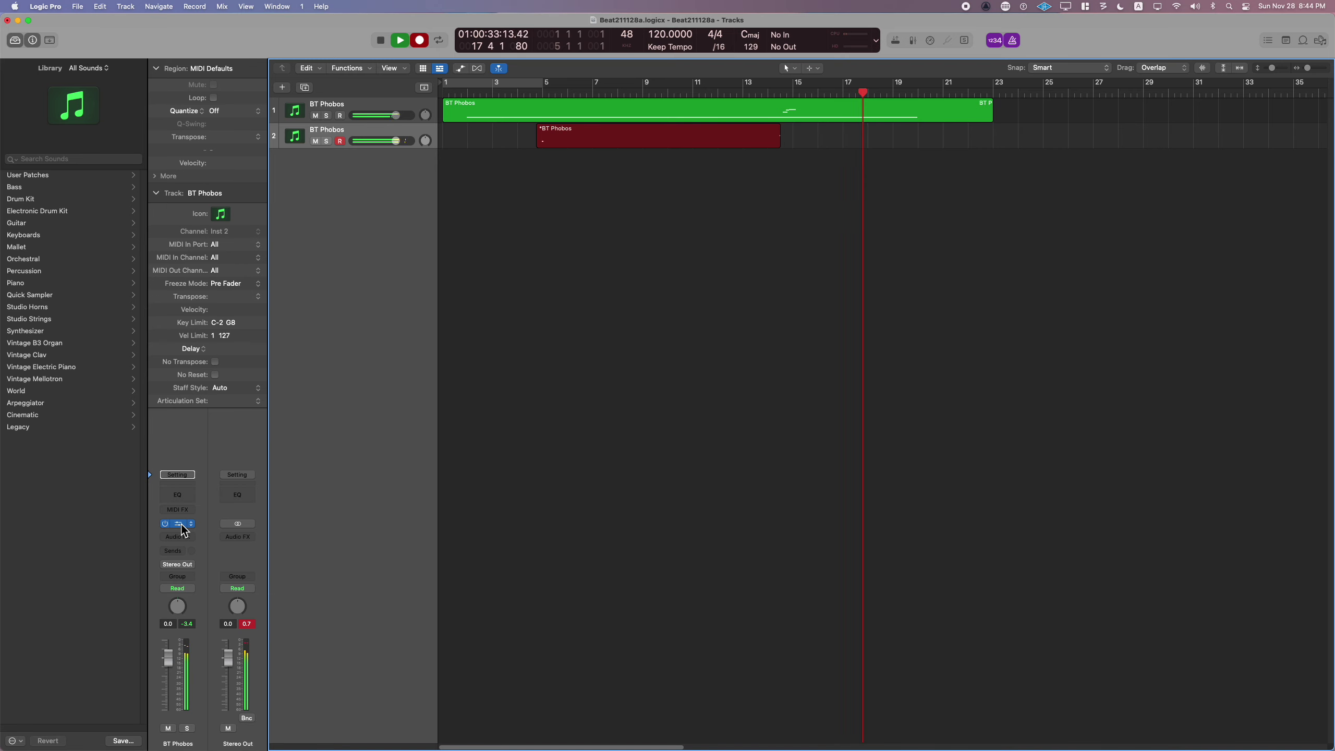
key(p)
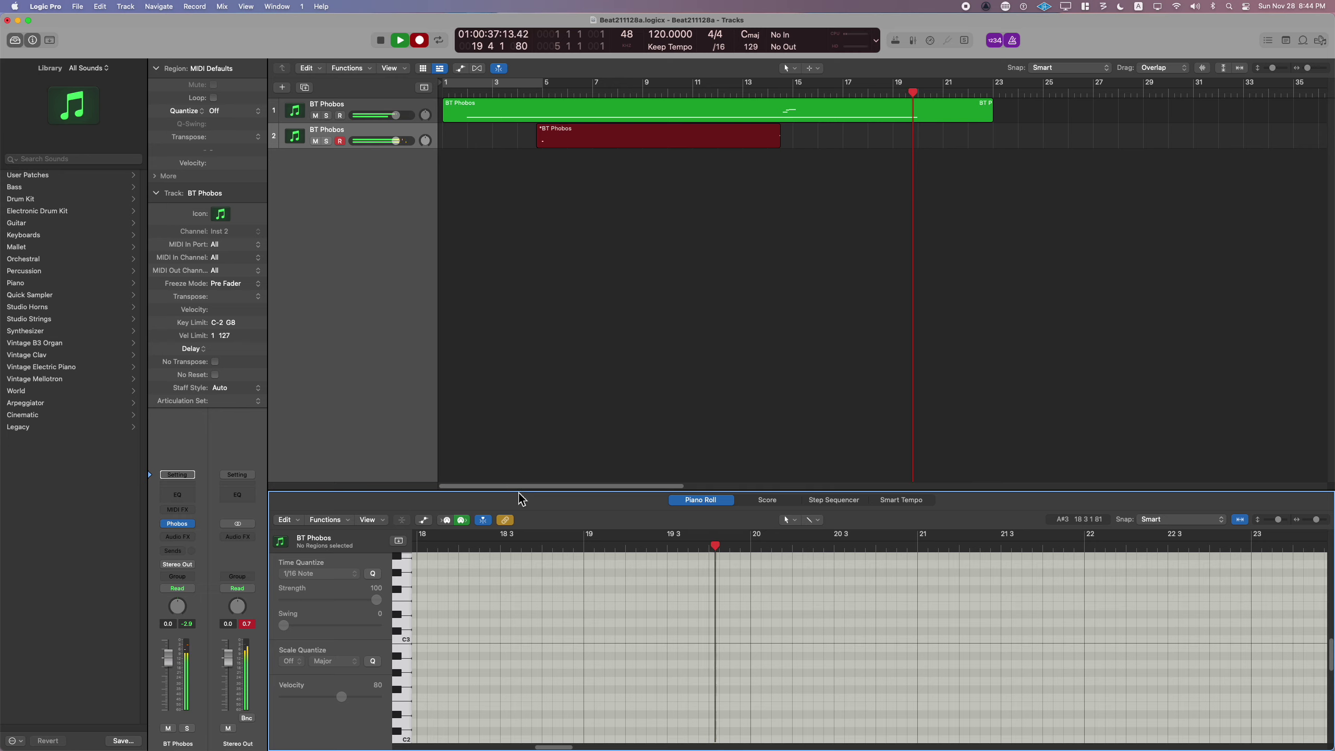
drag(522, 494, 533, 200)
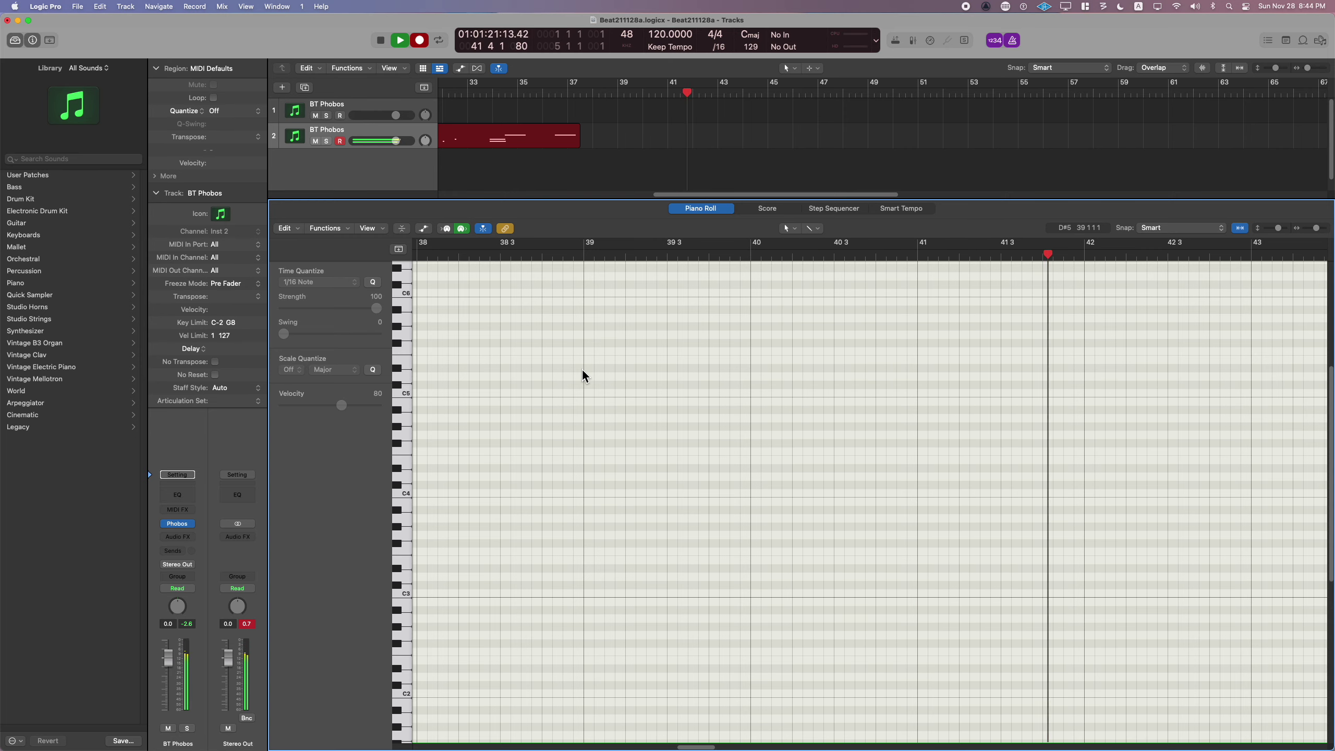
key(space)
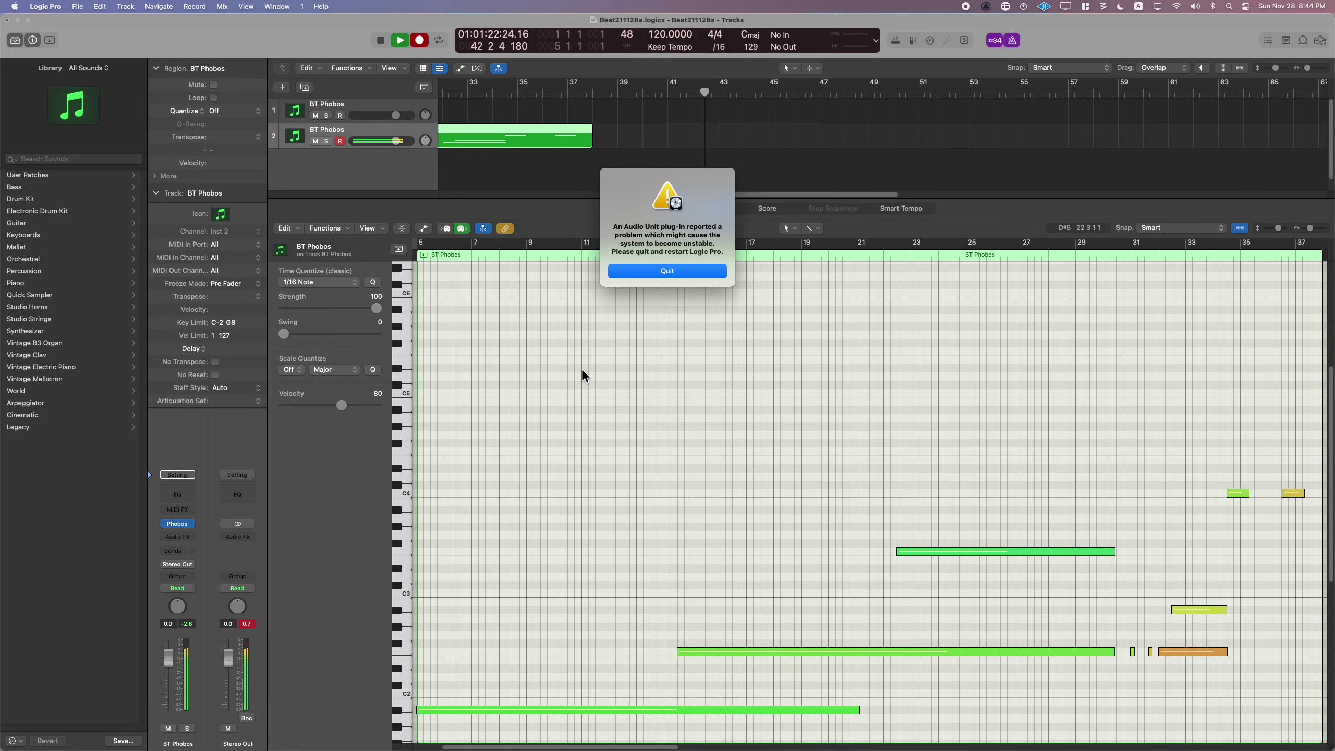
- Quit Logic Pro with the changes saved, relaunch it and reopen the recent project Beat211128a.logicx
click(667, 271)
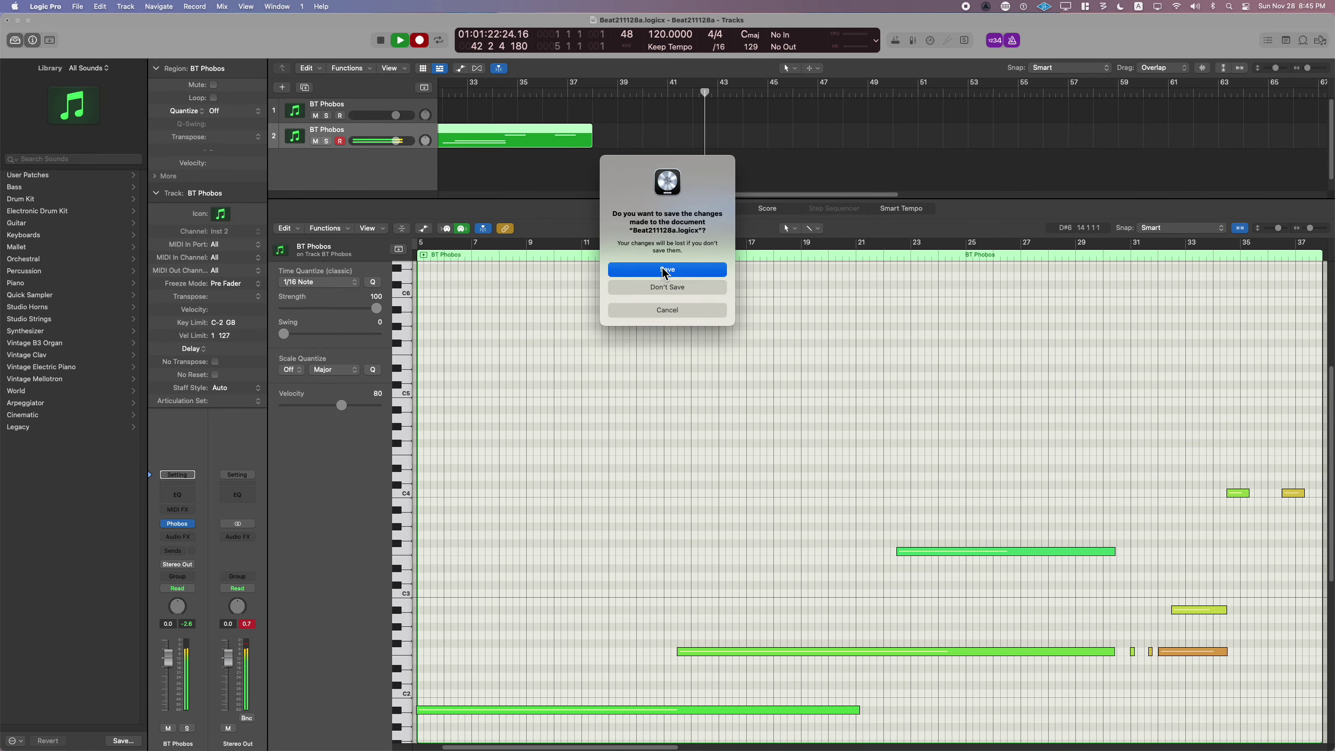
click(663, 268)
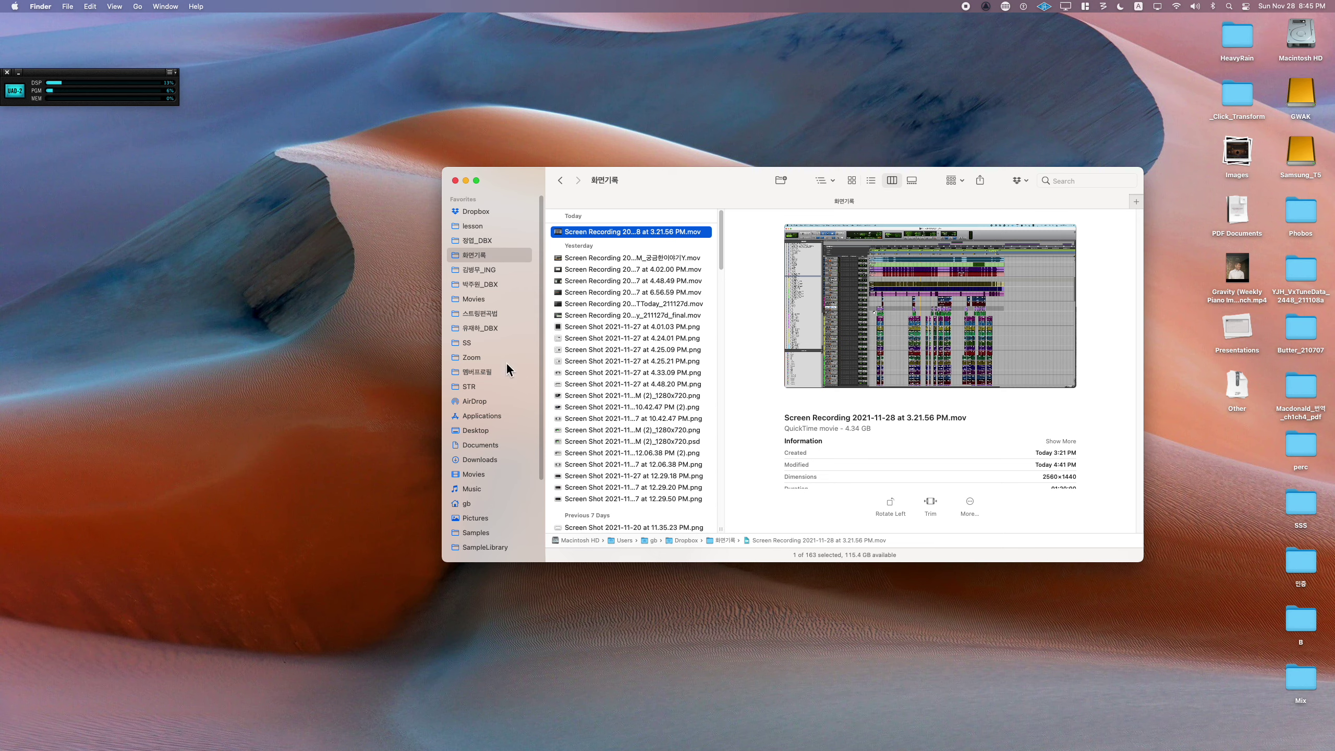
mouse_move(1330, 340)
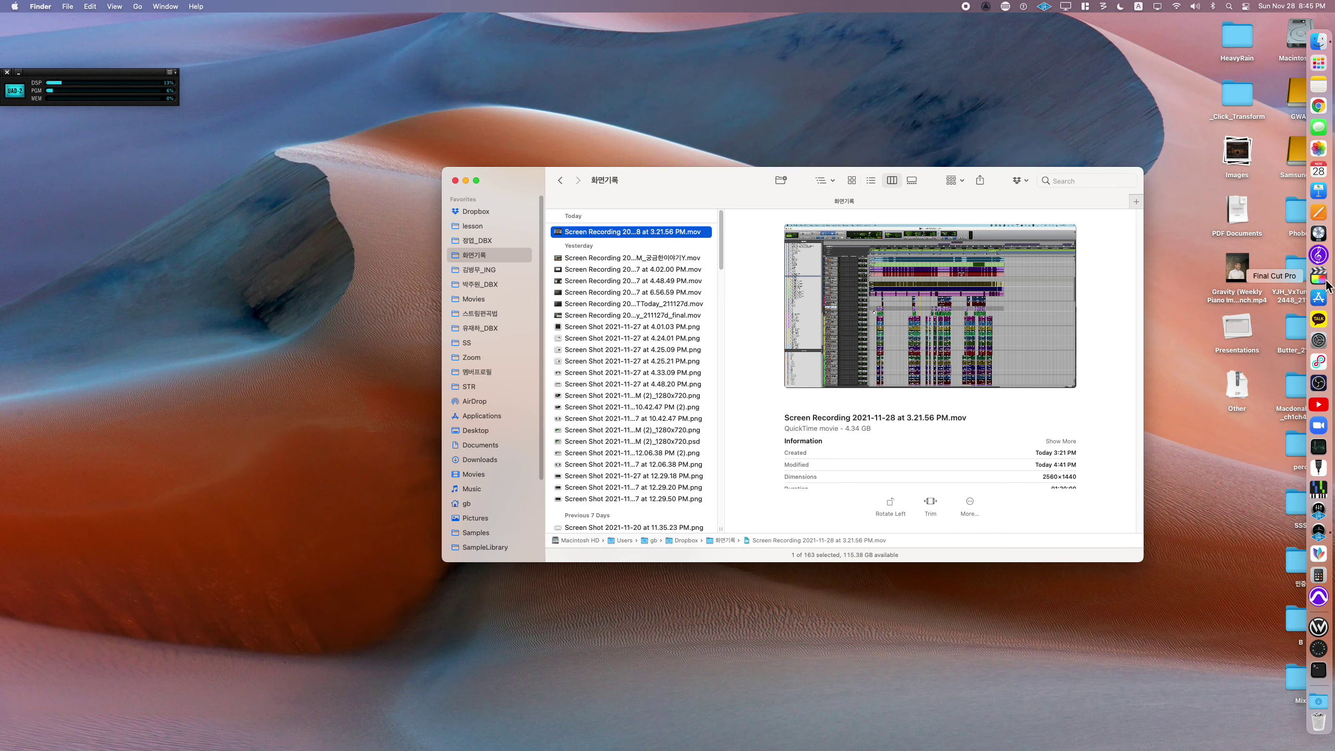
click(1317, 236)
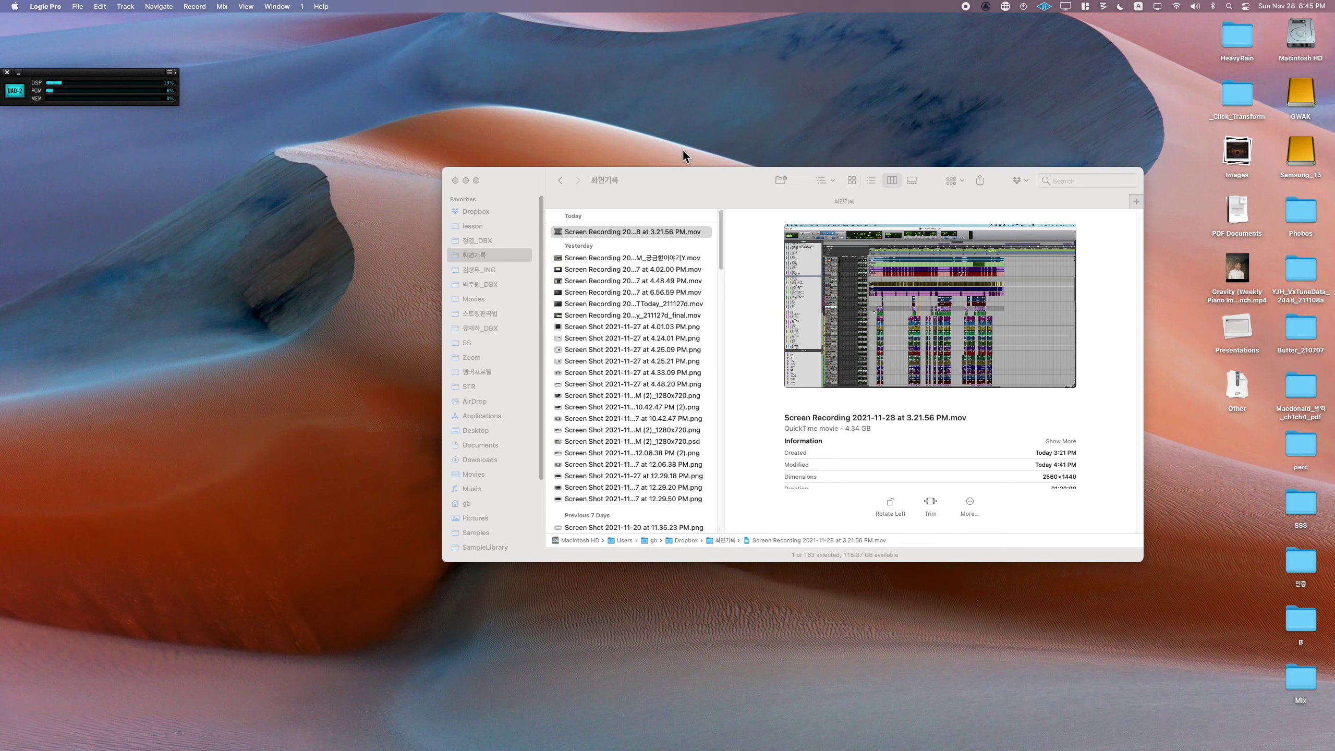
click(410, 267)
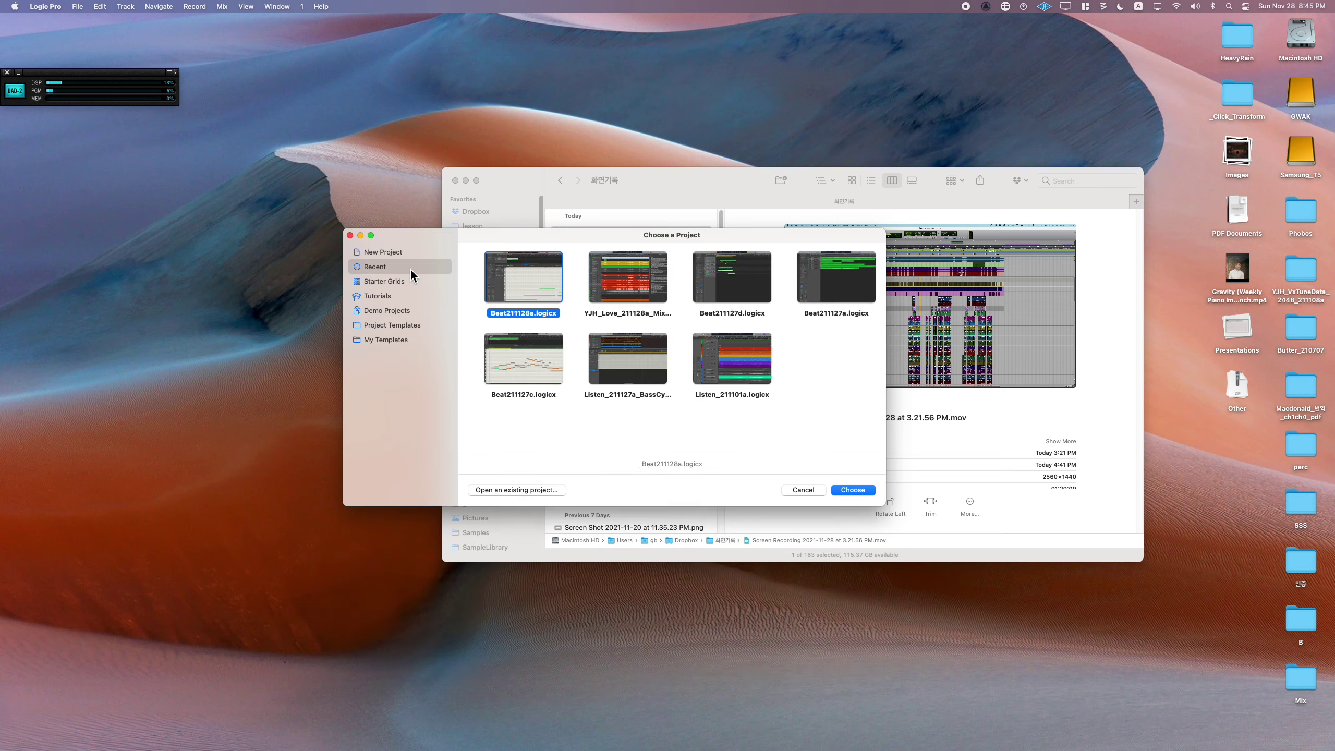
double_click(520, 272)
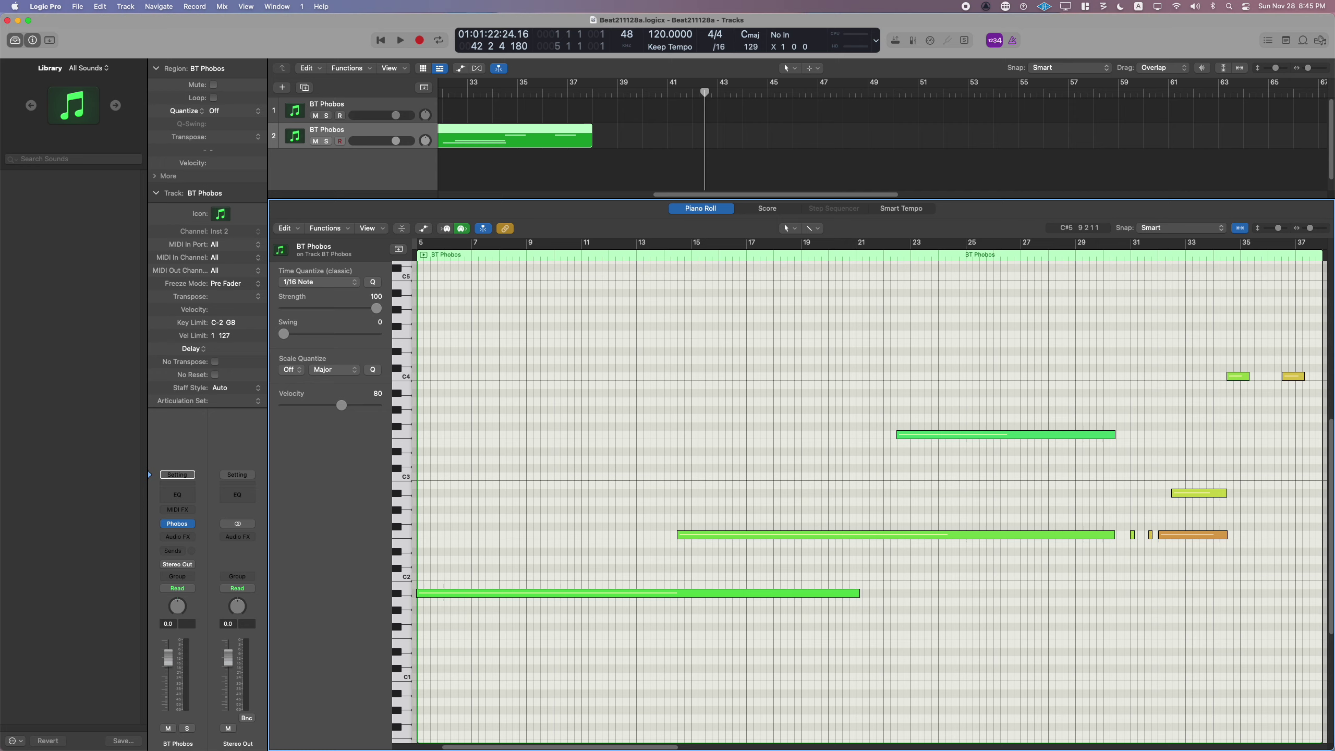
- Play the project from the beginning and extend the start of the second track's region back to bar 1
key(Return)
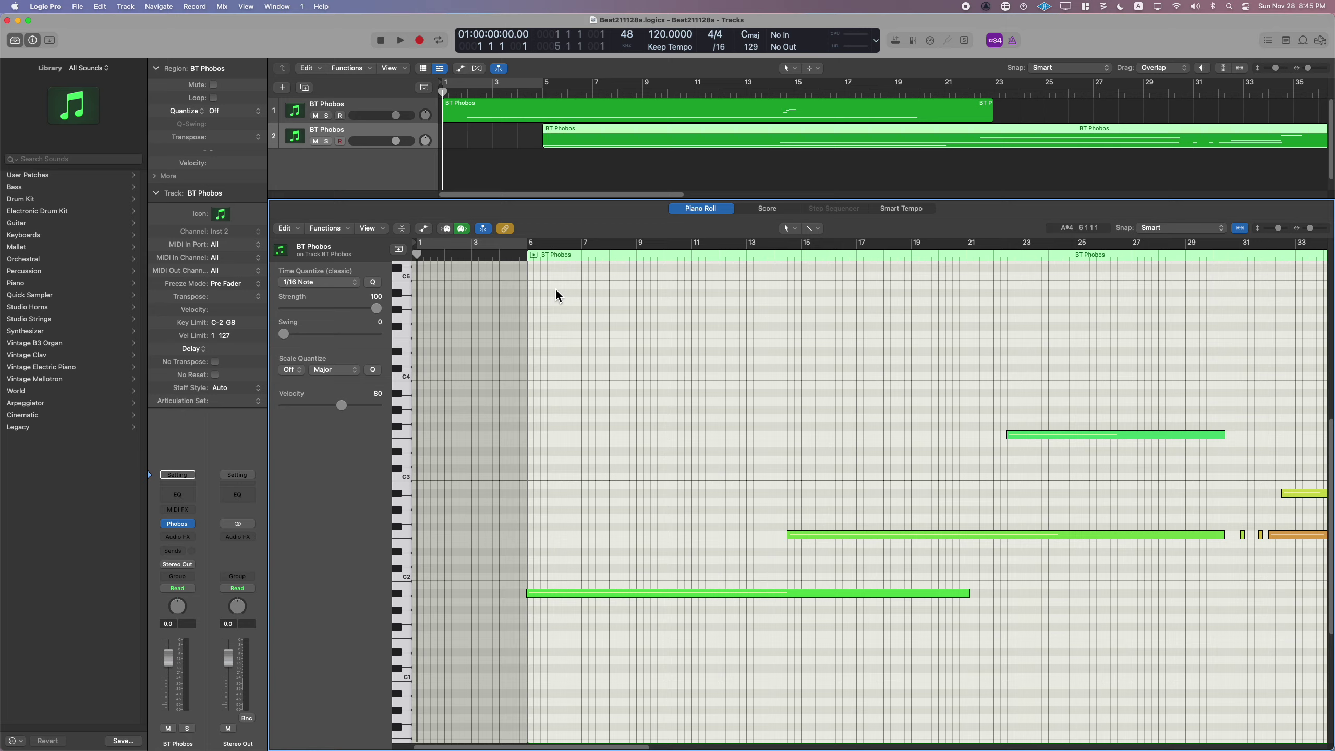
key(space)
drag(547, 149, 442, 142)
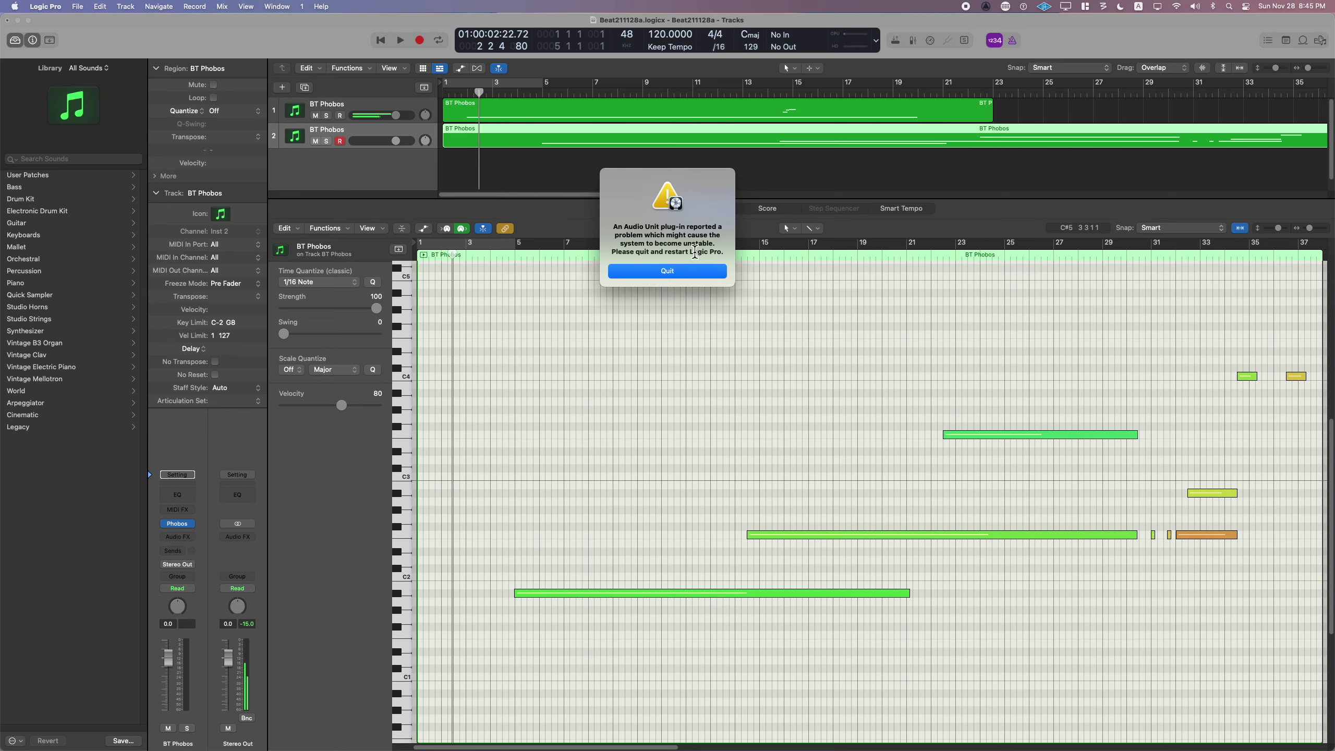
- Save the project while quitting Logic Pro, restart the program and open Beat211128a.logicx again
click(657, 271)
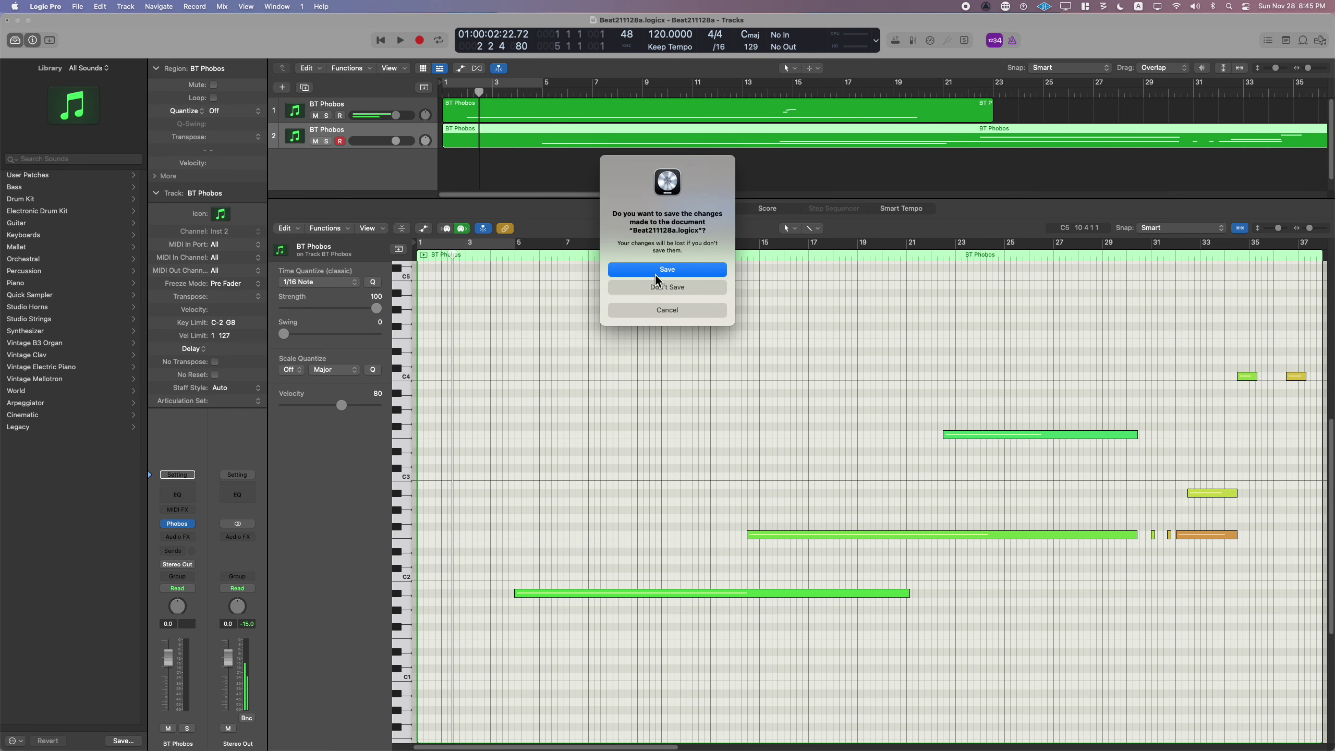
click(662, 274)
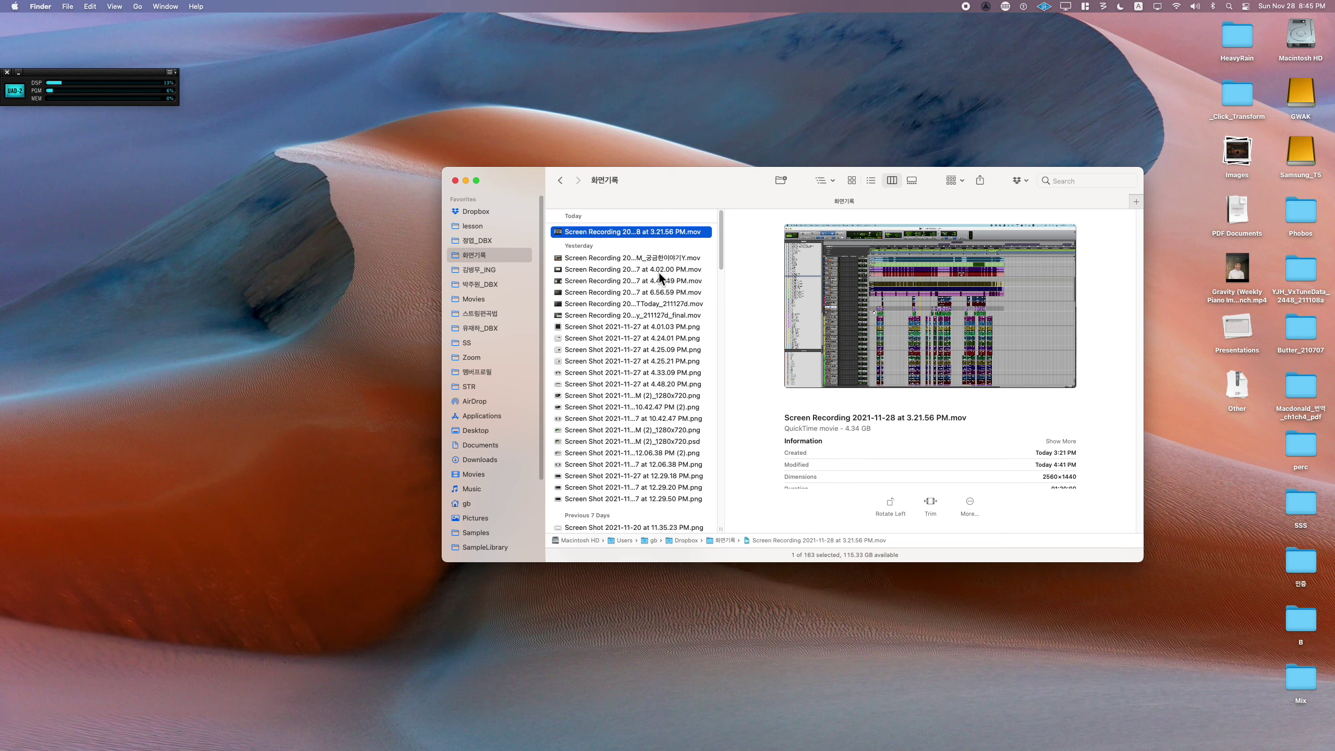
mouse_move(1333, 341)
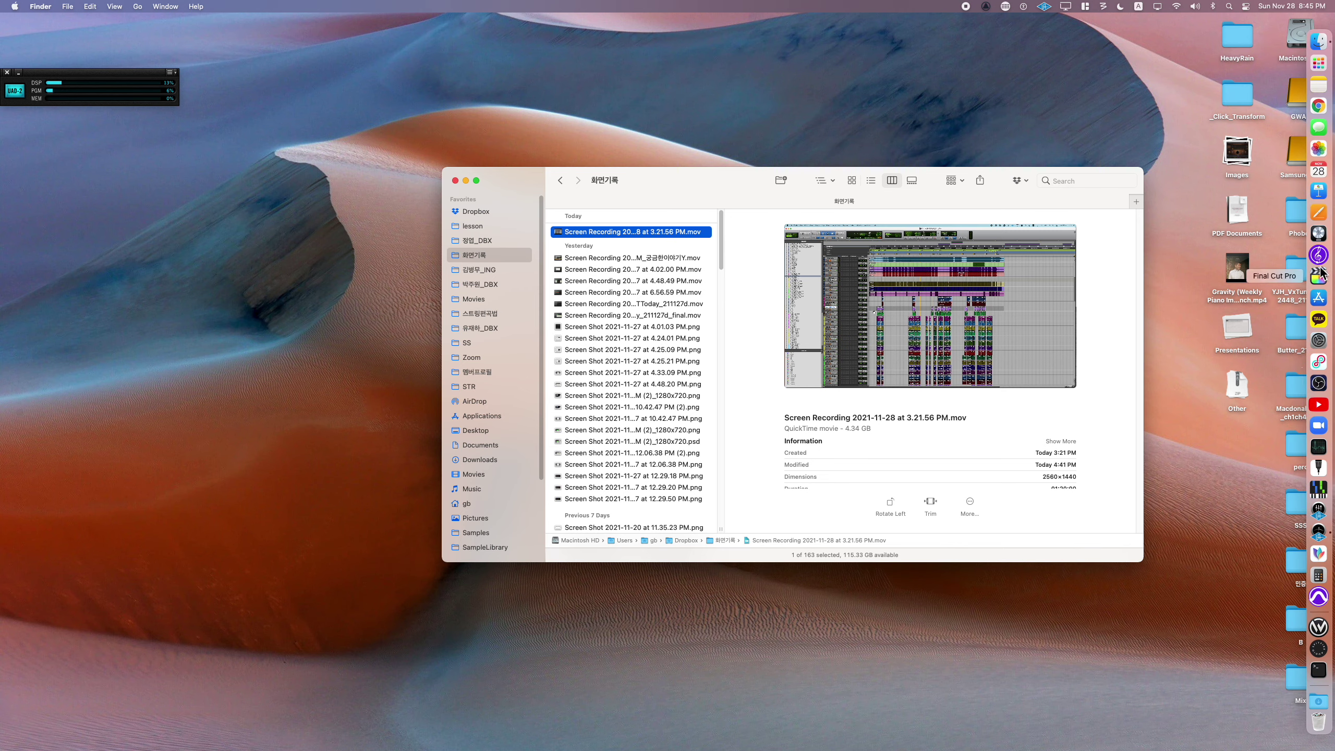
click(1317, 233)
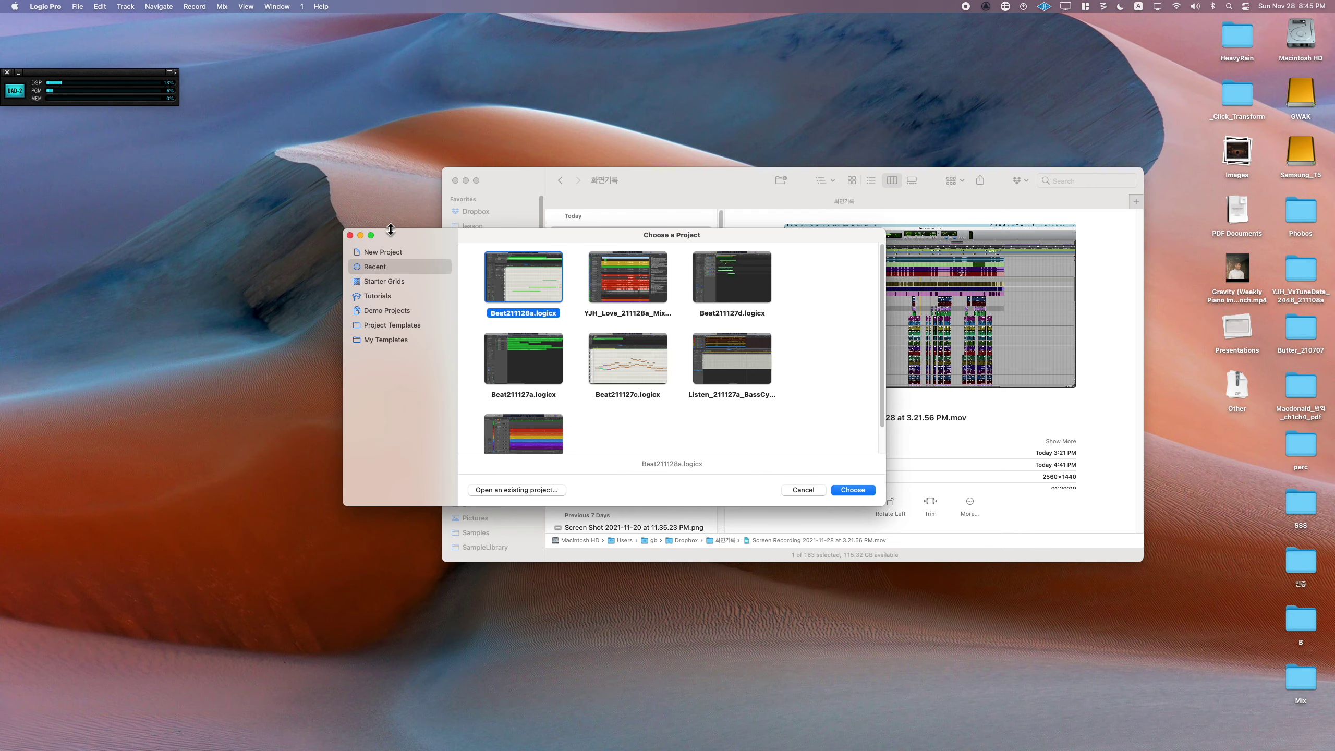
double_click(519, 293)
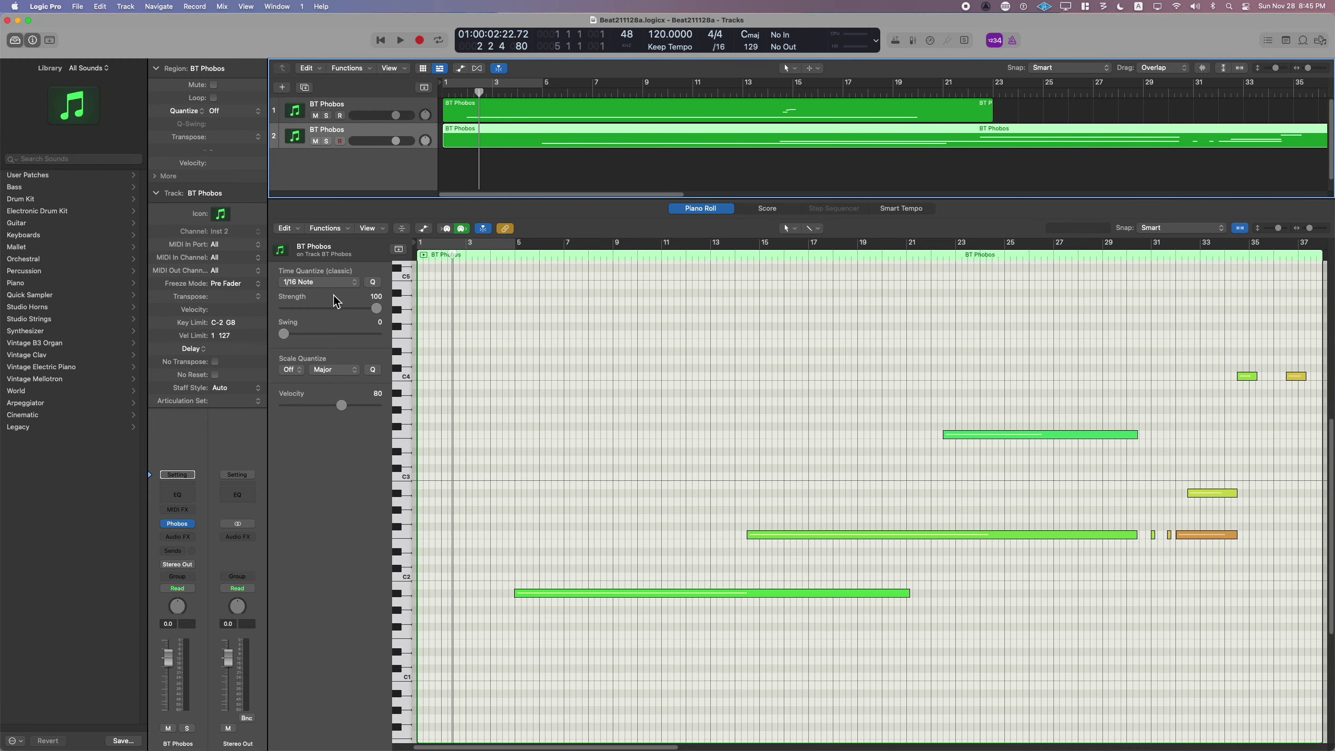
- Play the project from about bar 2, closing the Piano Roll and opening the second track's Phobos instrument
click(460, 95)
key(space)
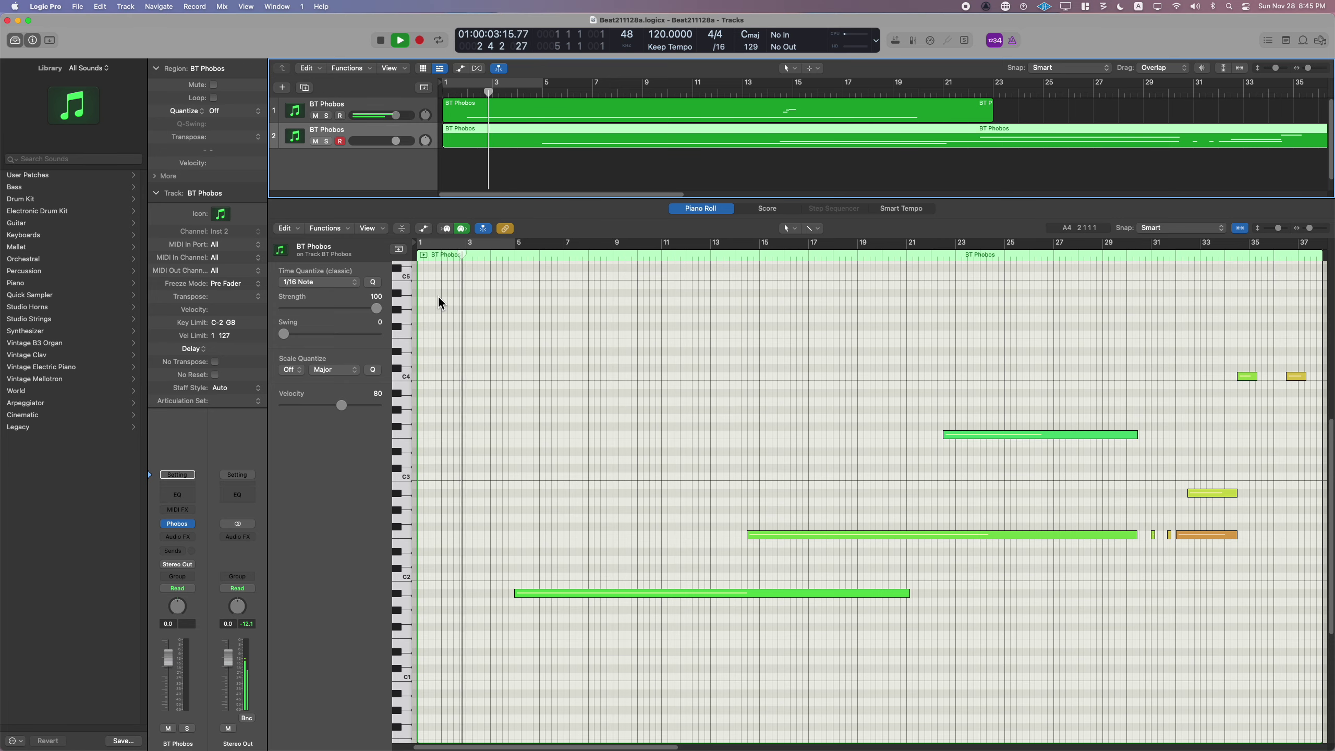
key(e)
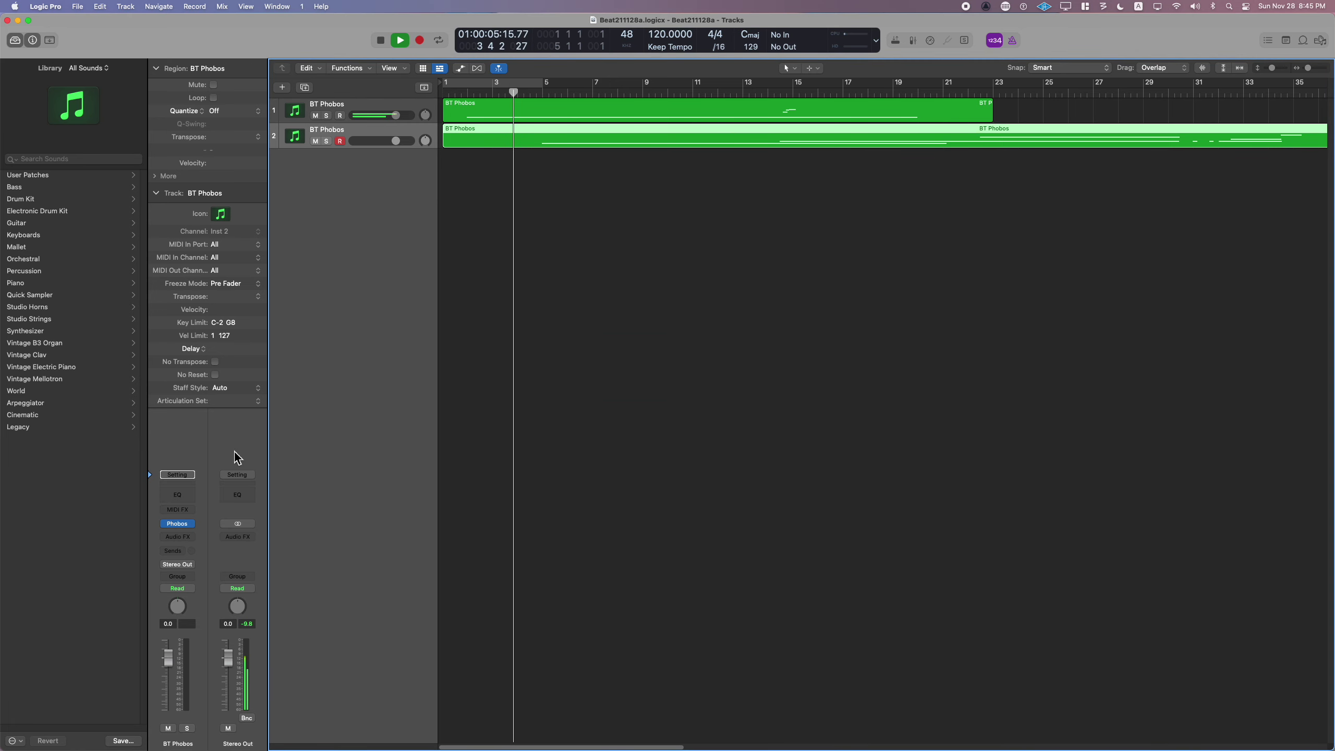
click(178, 523)
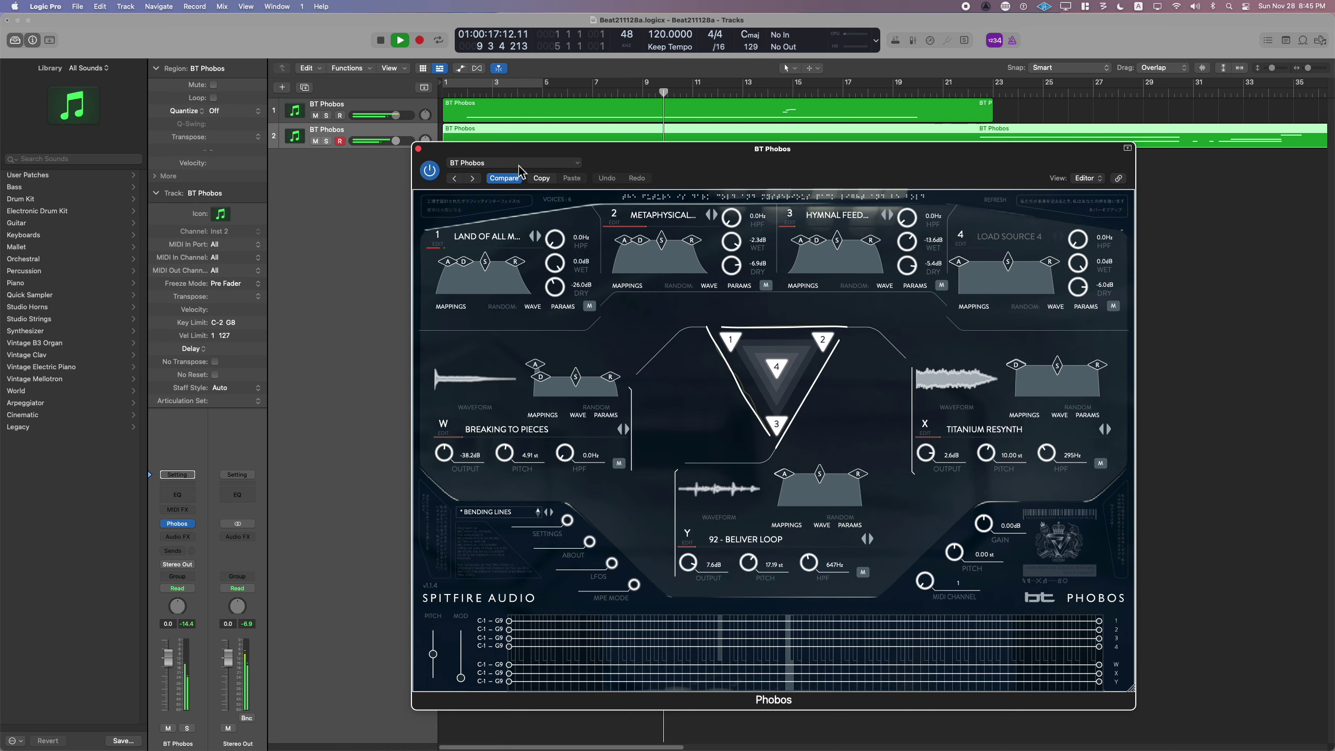
- Move the Phobos window clear of the tracks and lower the first track's volume to -9.0 dB during playback
drag(491, 149, 481, 190)
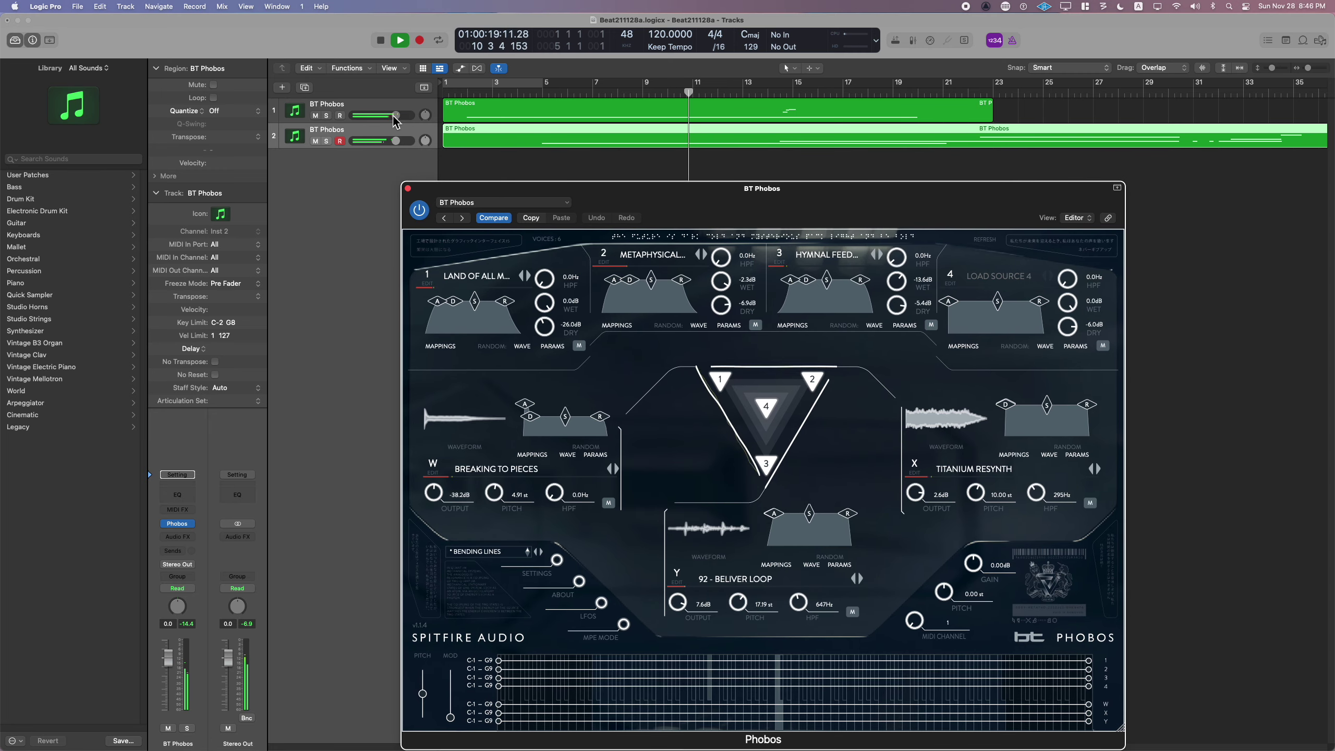
double_click(393, 116)
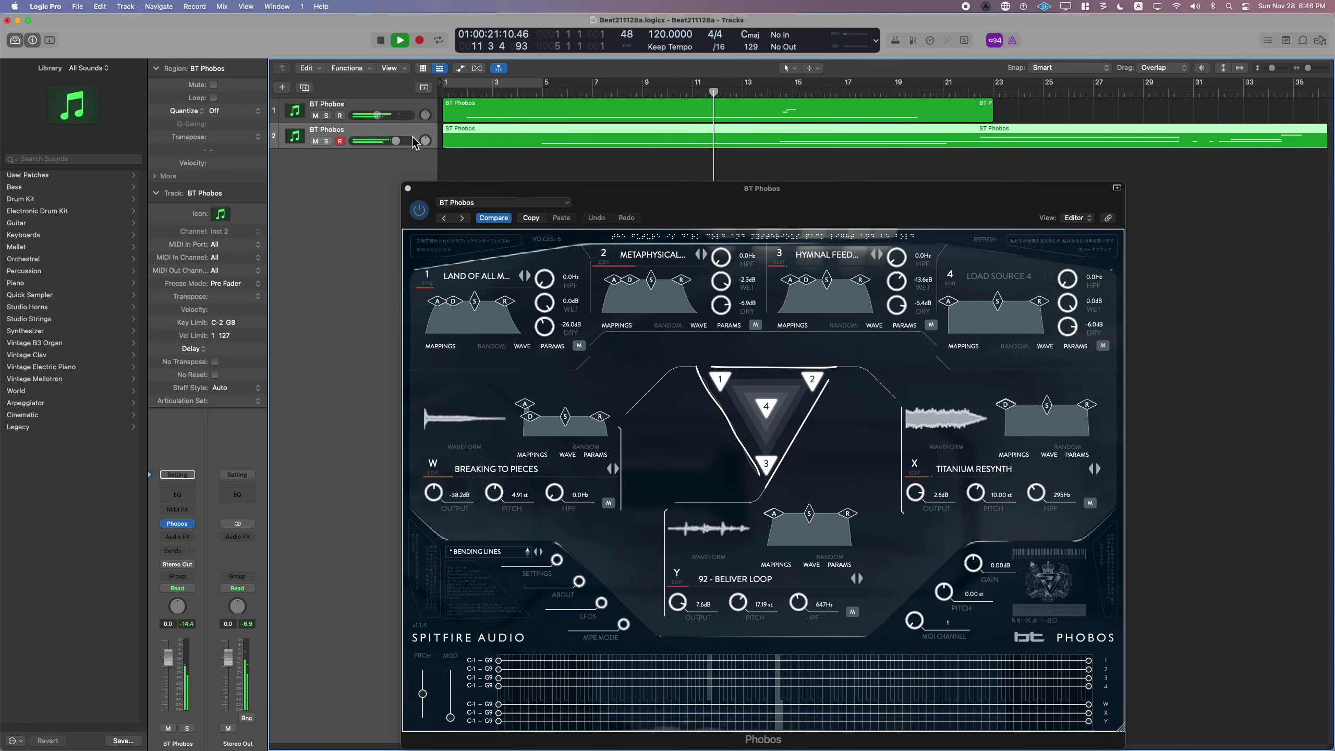
click(769, 189)
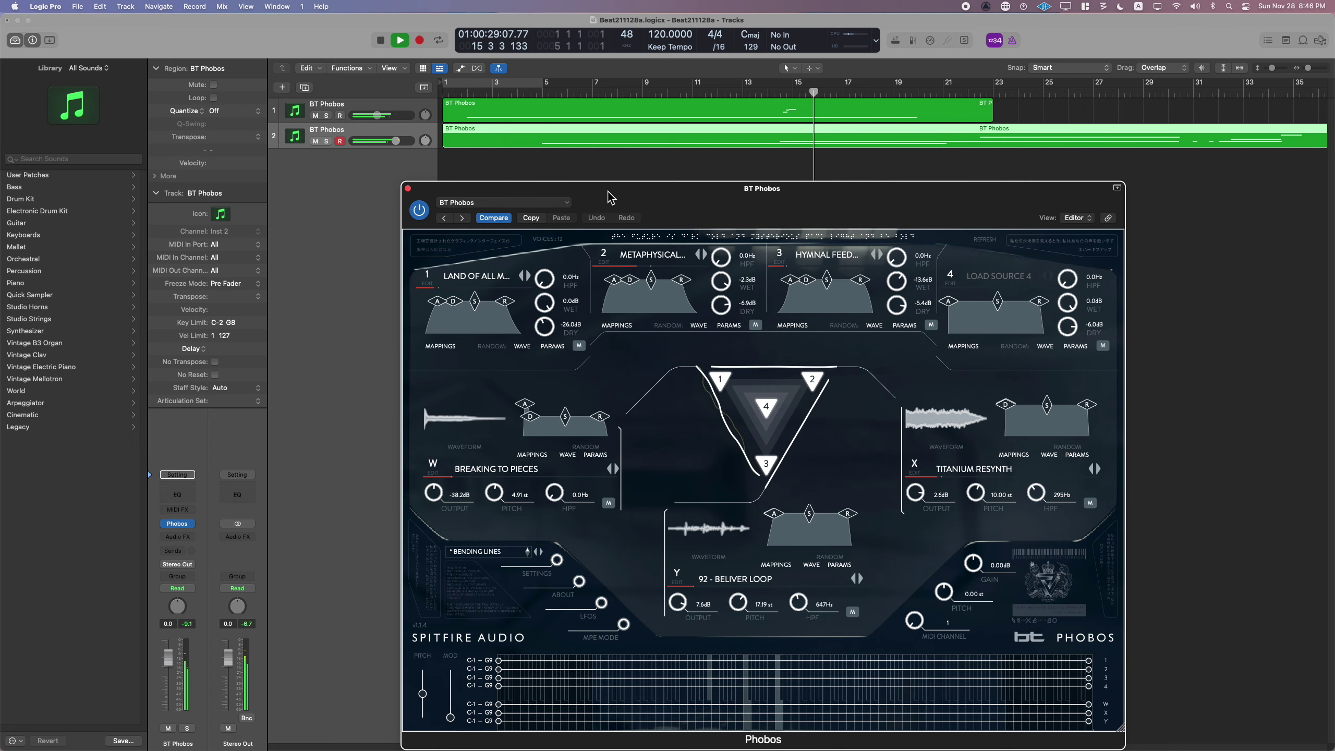
- Quit Logic Pro with the project changes saved, relaunch it and reopen Beat211128a.logicx
click(632, 274)
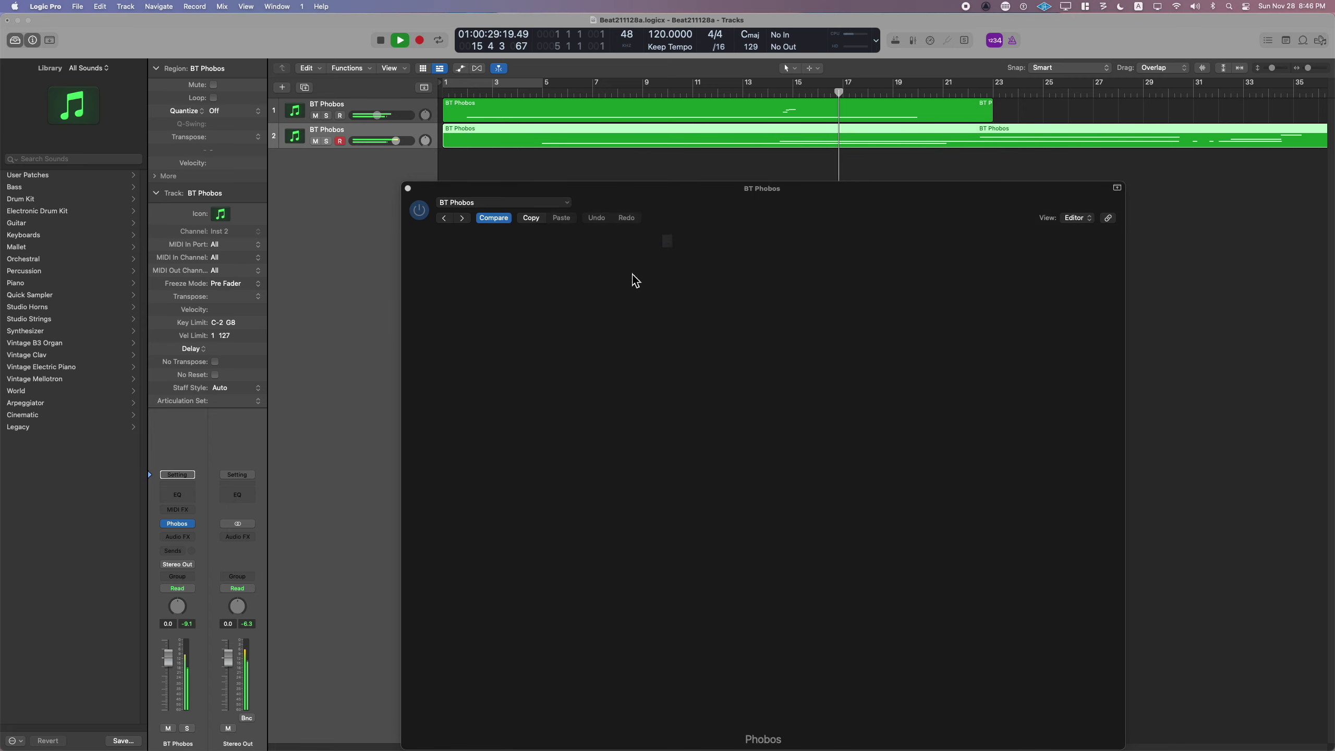
click(686, 309)
click(656, 307)
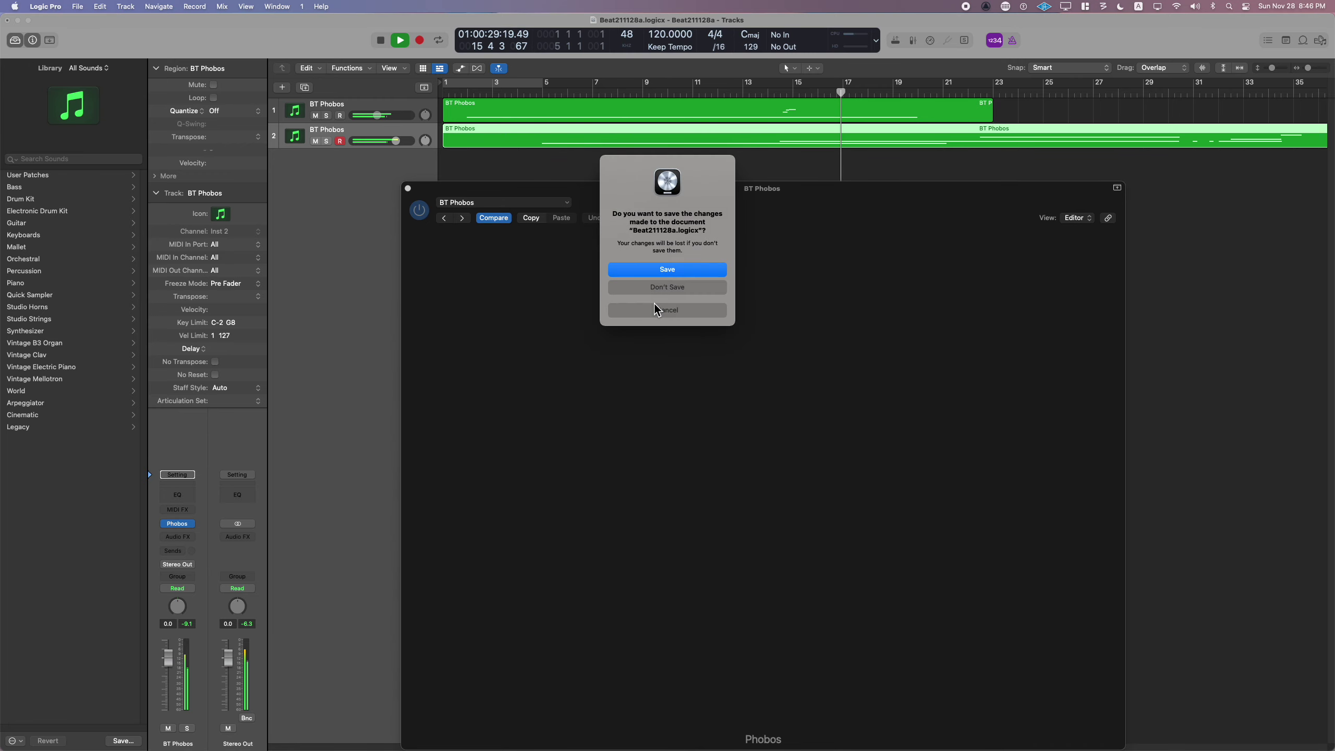
click(658, 313)
click(661, 272)
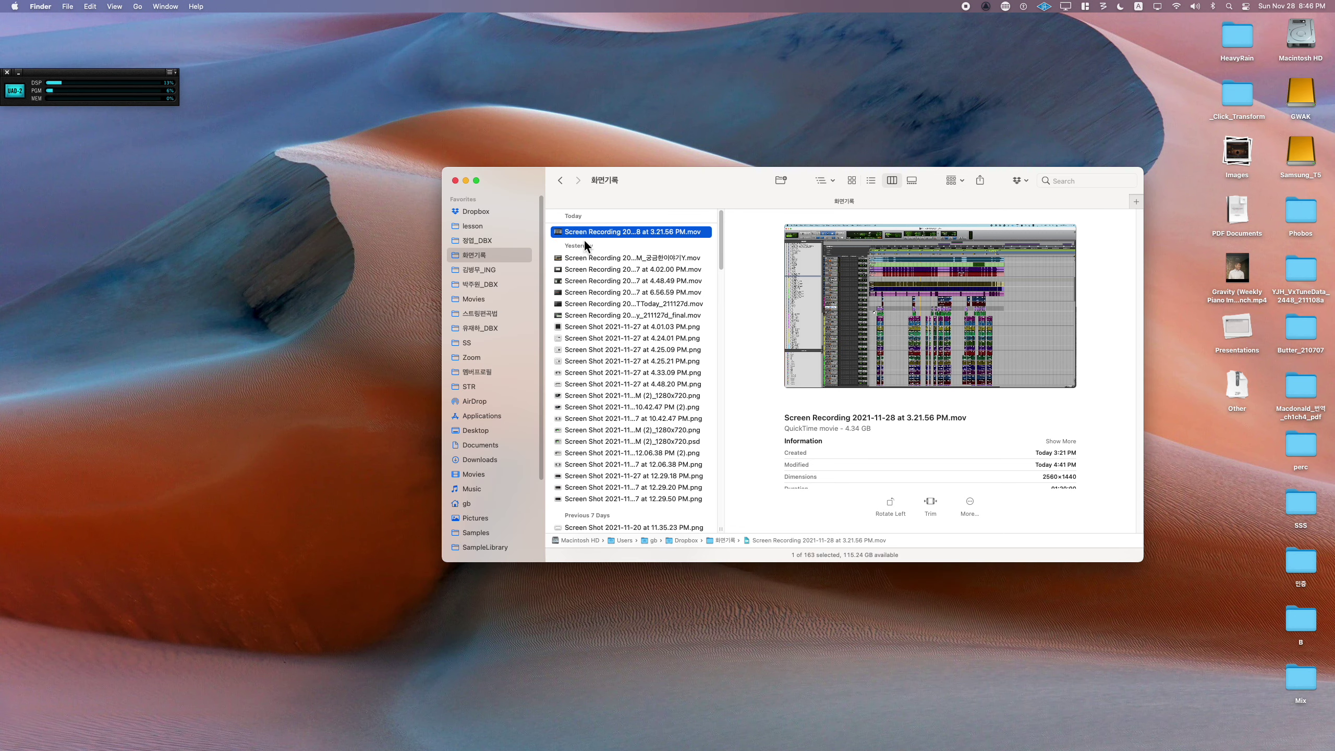
mouse_move(1333, 340)
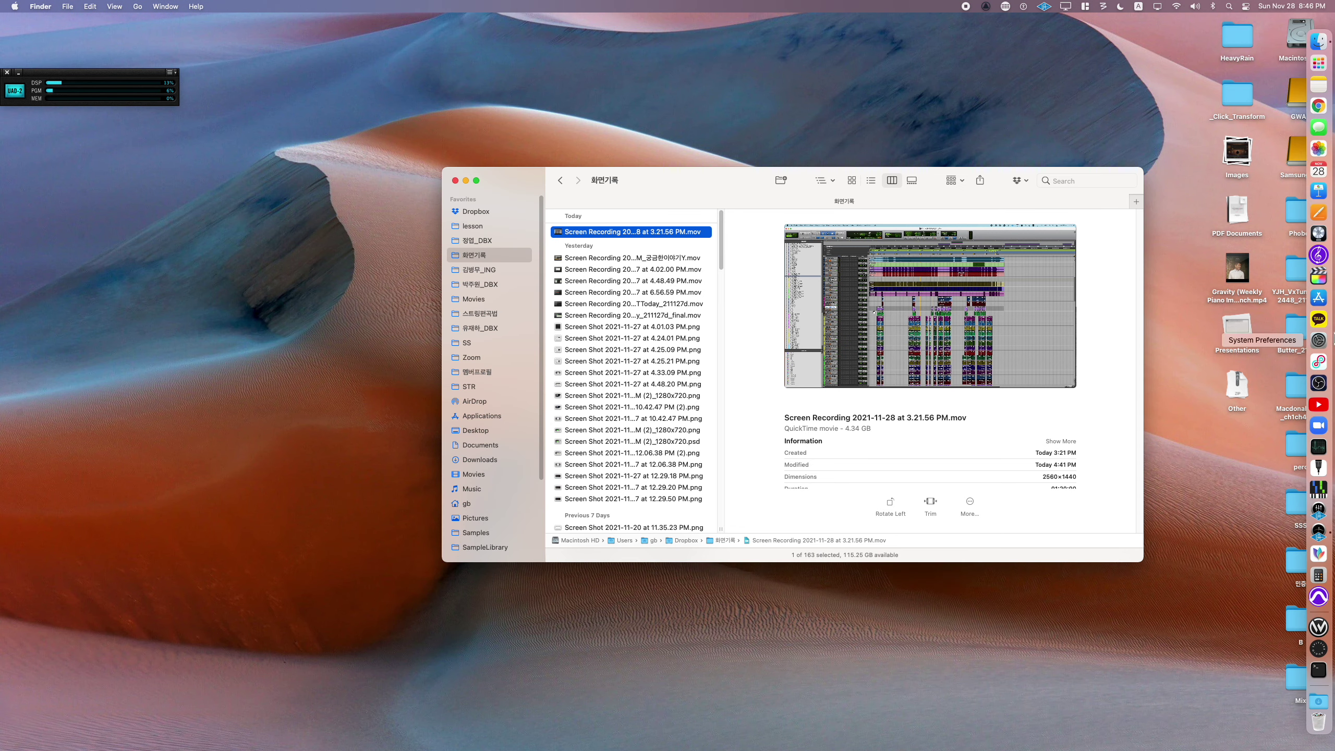
click(1320, 233)
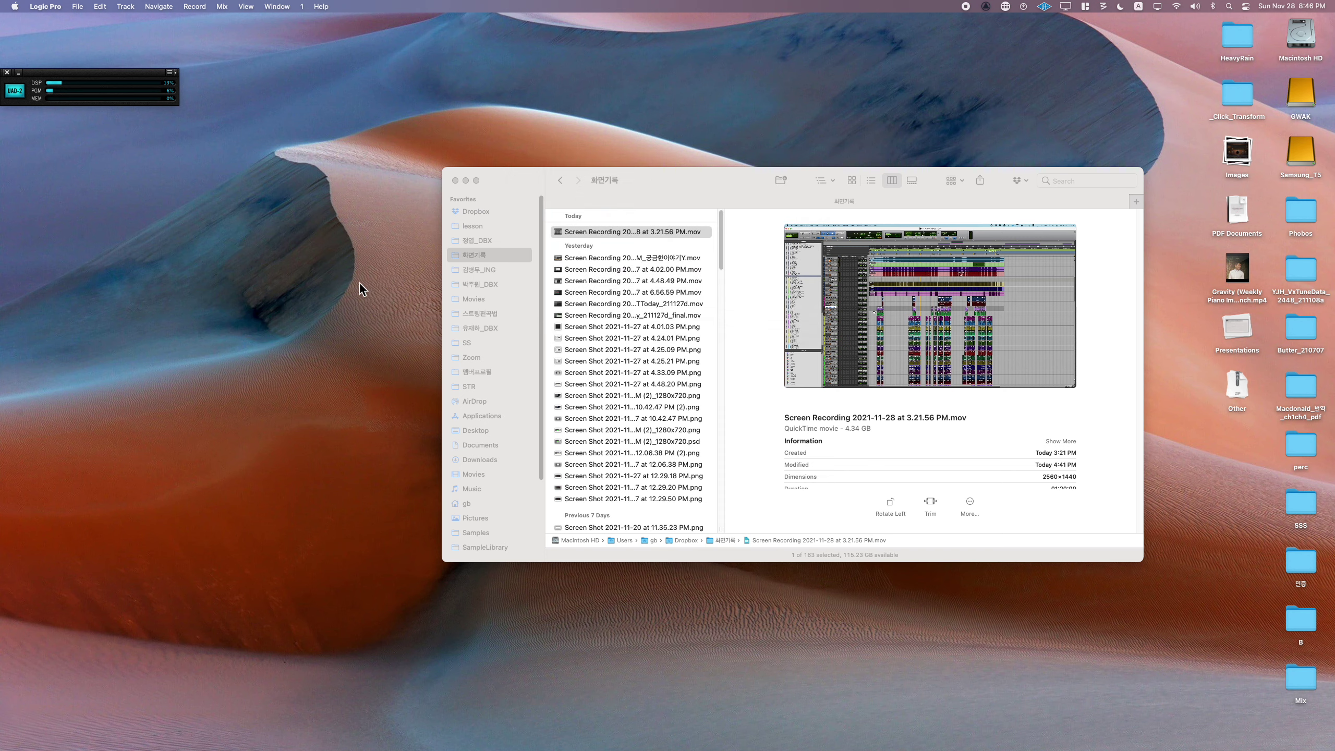
double_click(554, 296)
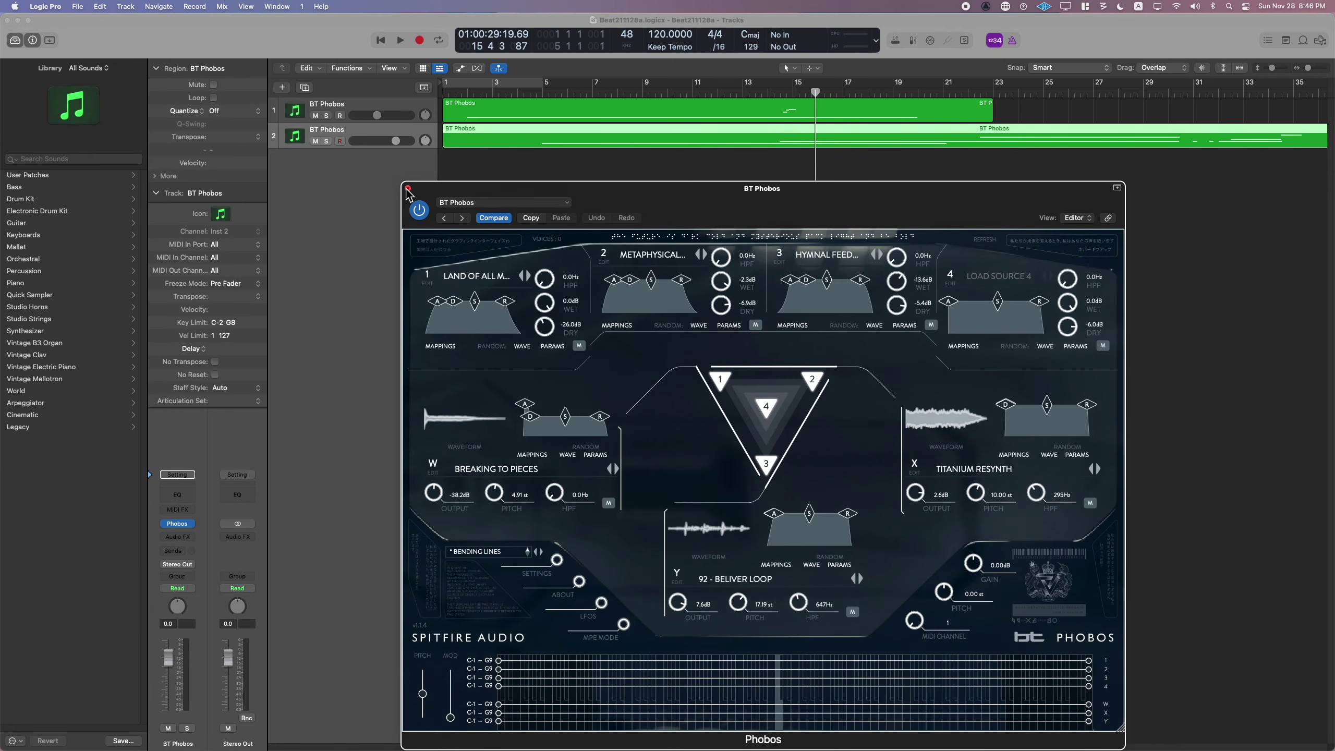
- Delete the second track's BT Phobos region and remove the Phobos instrument from that track
click(408, 188)
drag(557, 196, 515, 144)
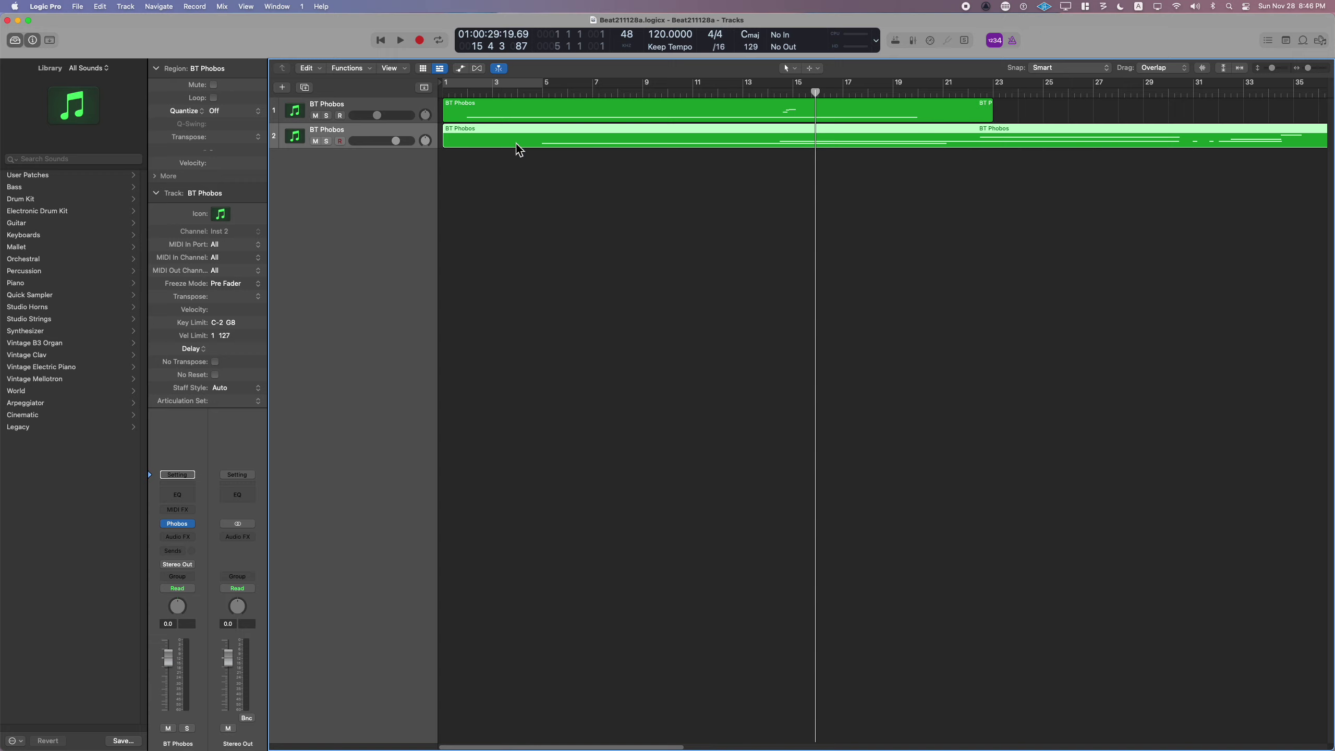
key(Delete)
key(Return)
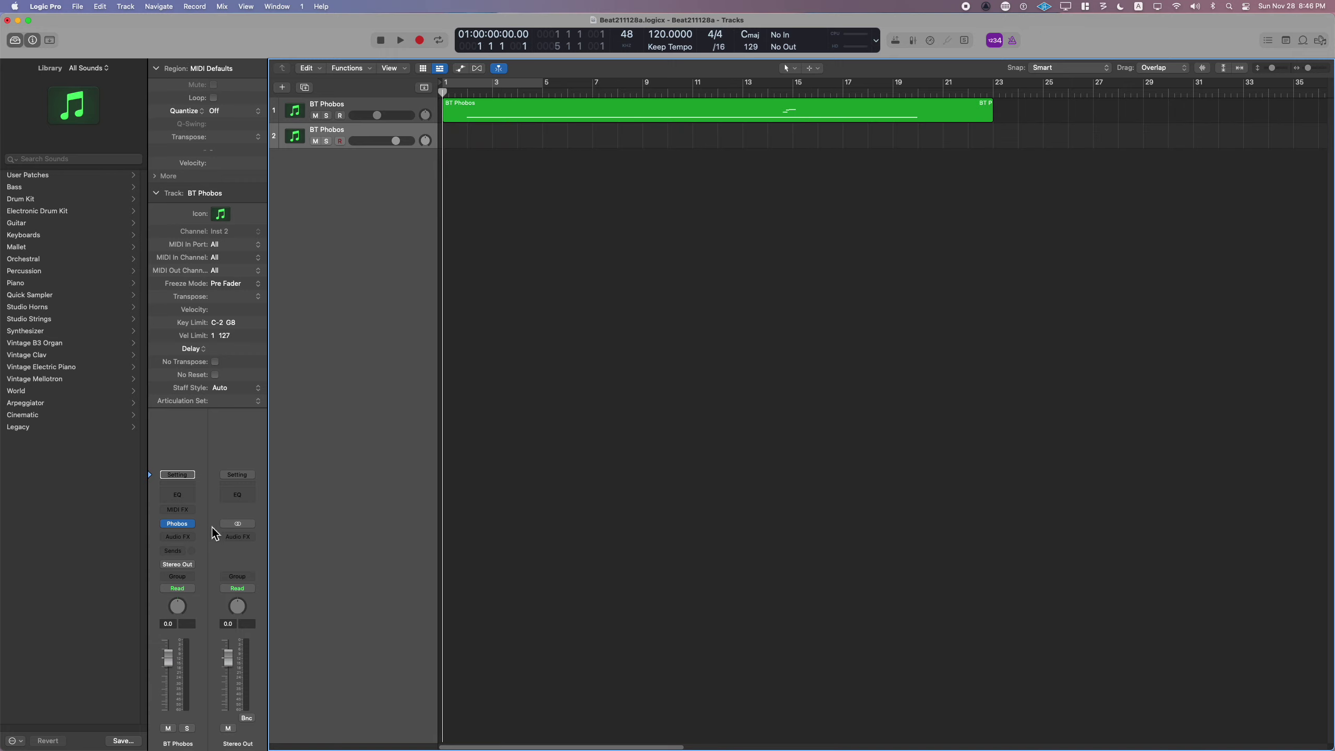
click(193, 525)
click(214, 354)
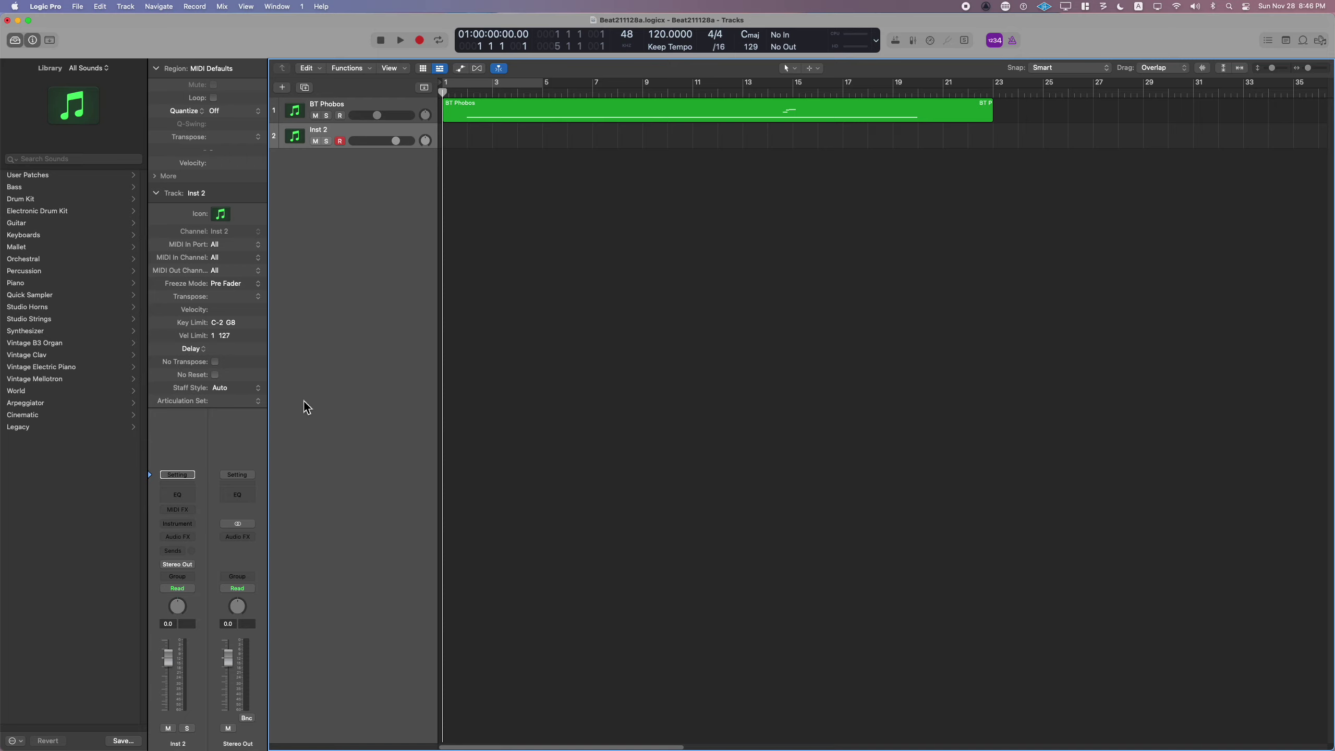
- Load Aperture - The Stack on the second track with the Dave: Longs preset and the Distant Waves technique
click(194, 525)
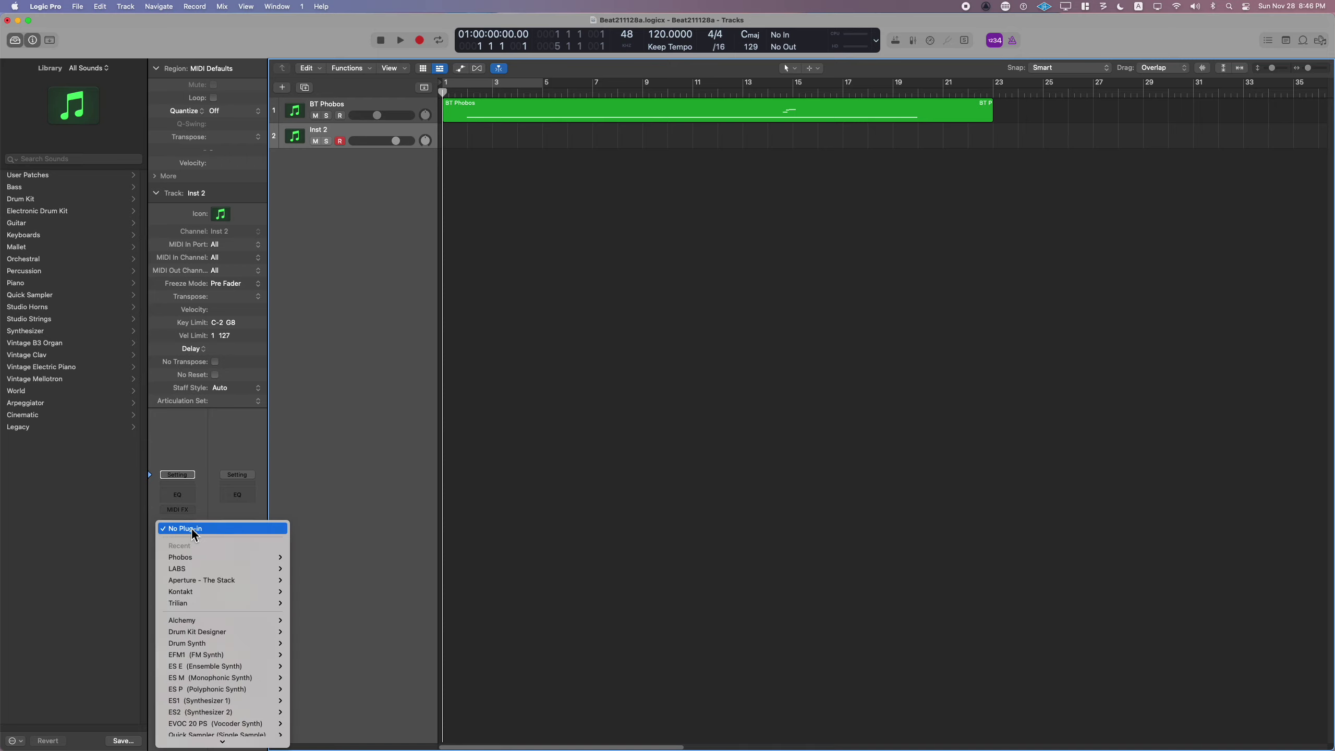
mouse_move(196, 580)
click(296, 582)
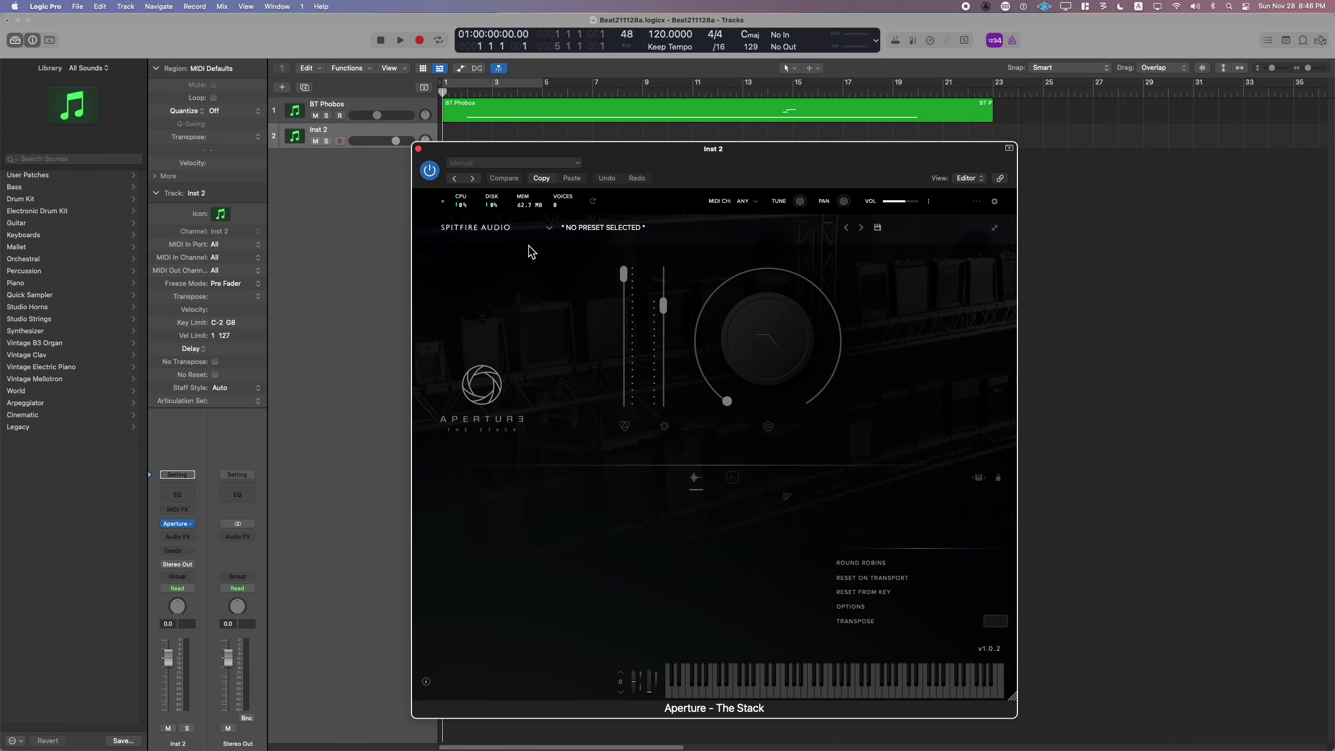
click(597, 229)
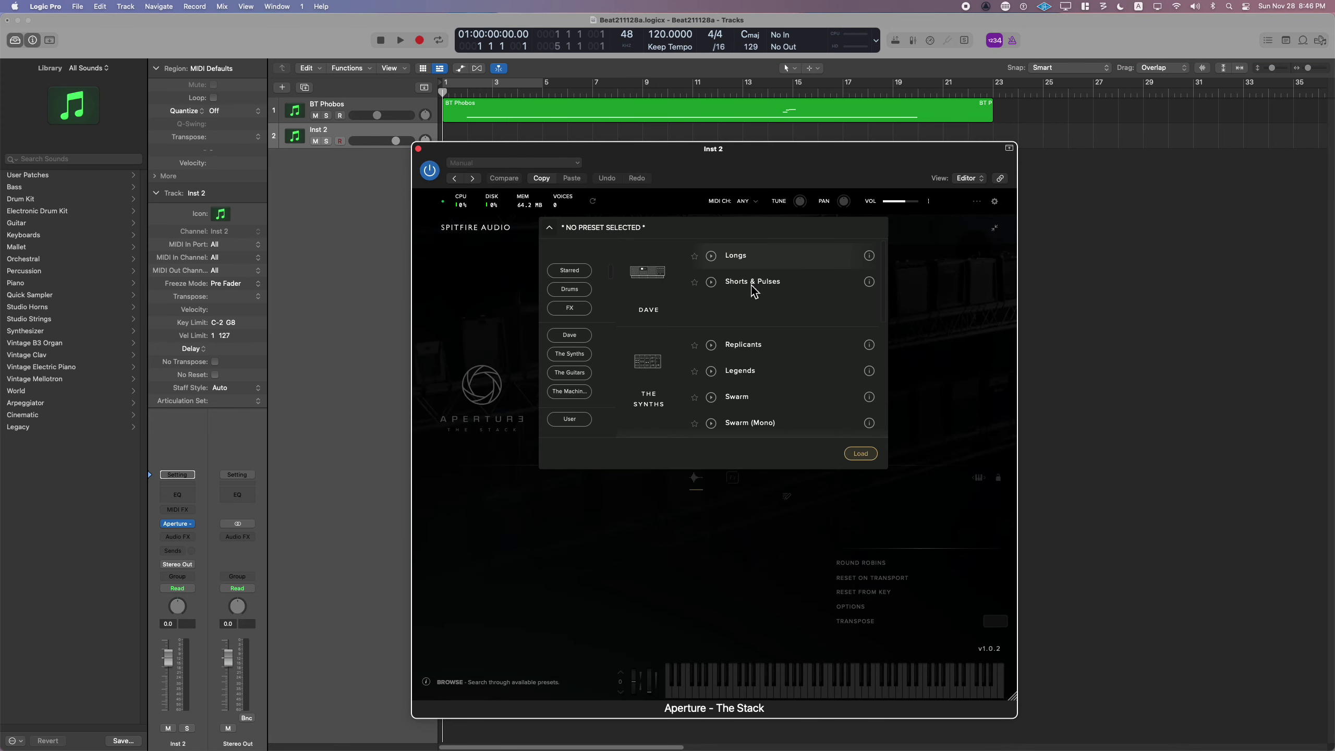
double_click(757, 259)
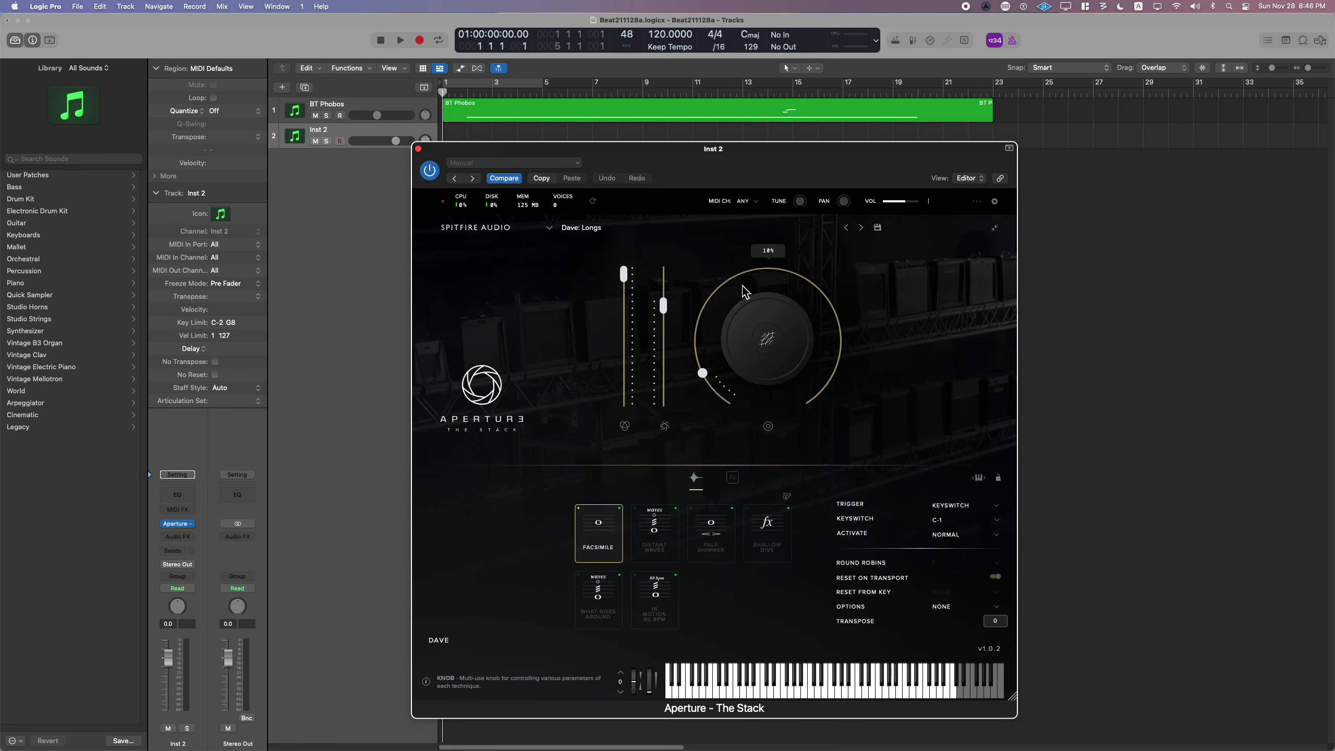
click(667, 538)
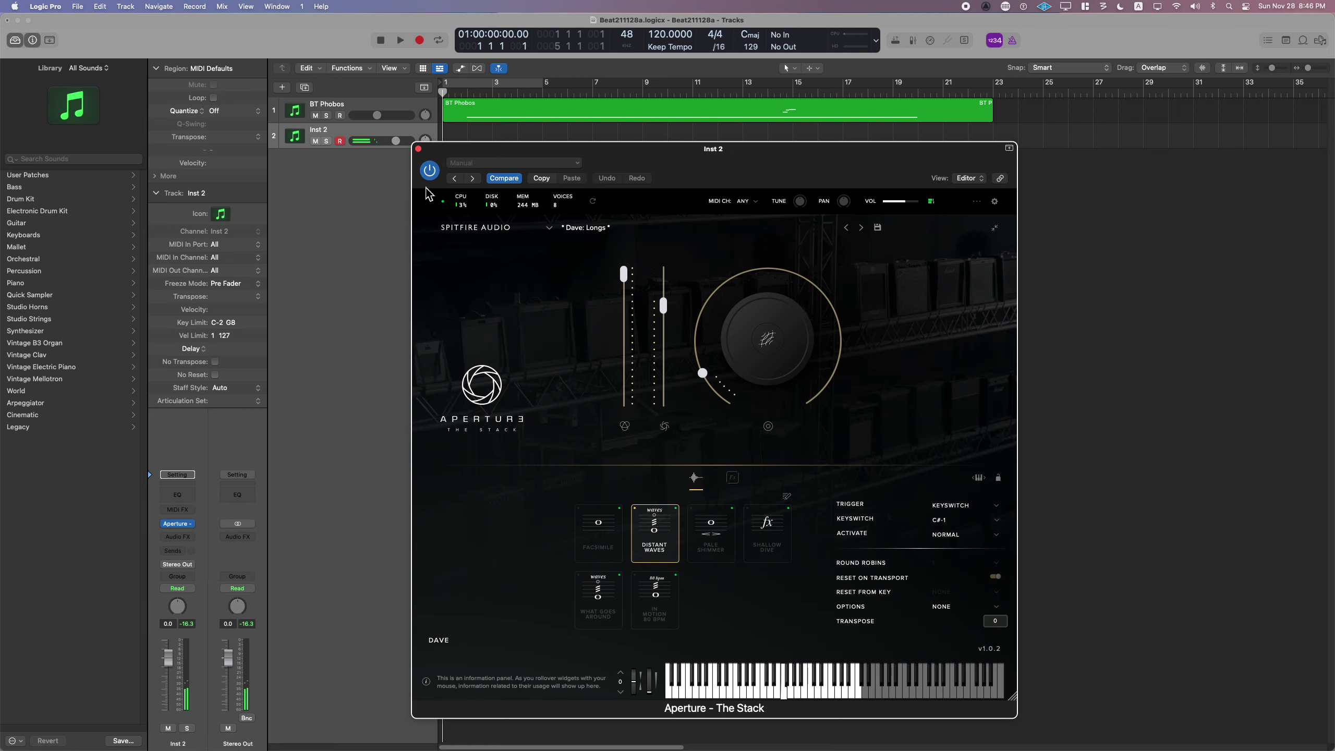
click(419, 149)
- Record a MIDI part on the Inst 2 track from bar 3 to about bar 8
key(space)
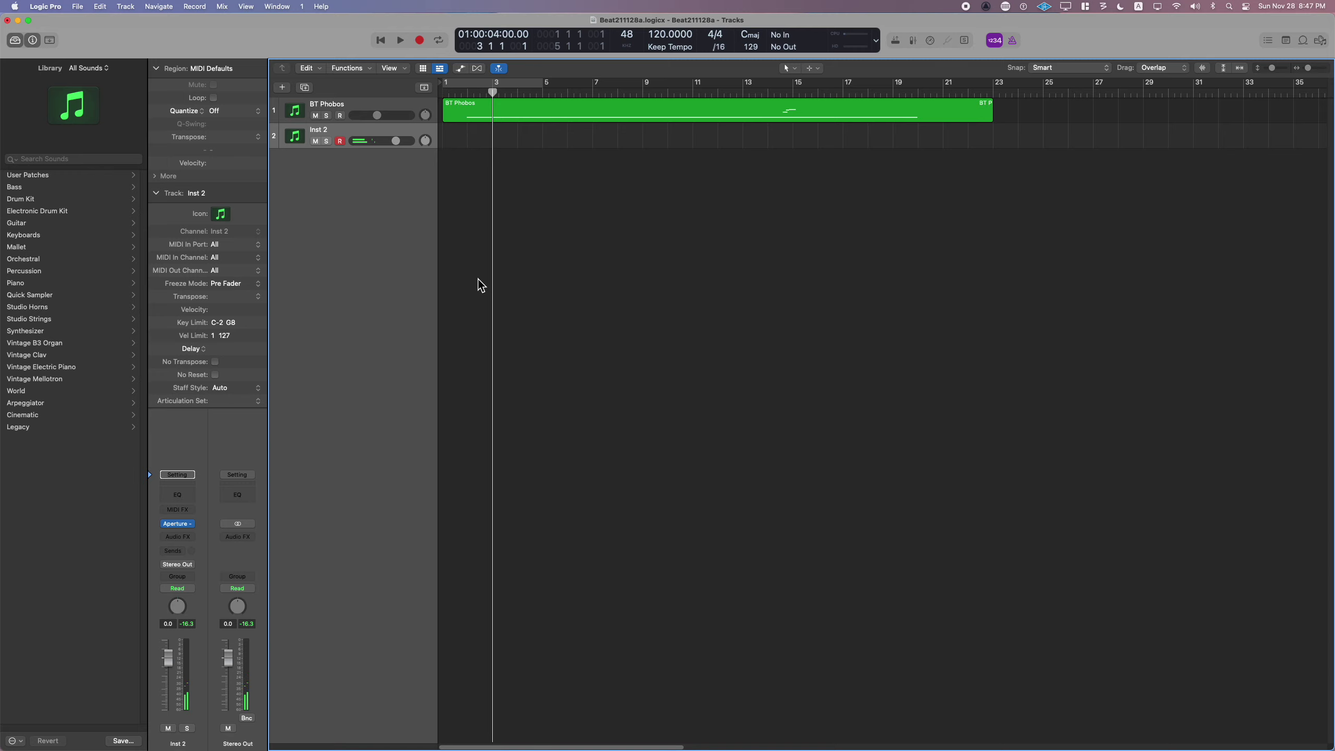
key(r)
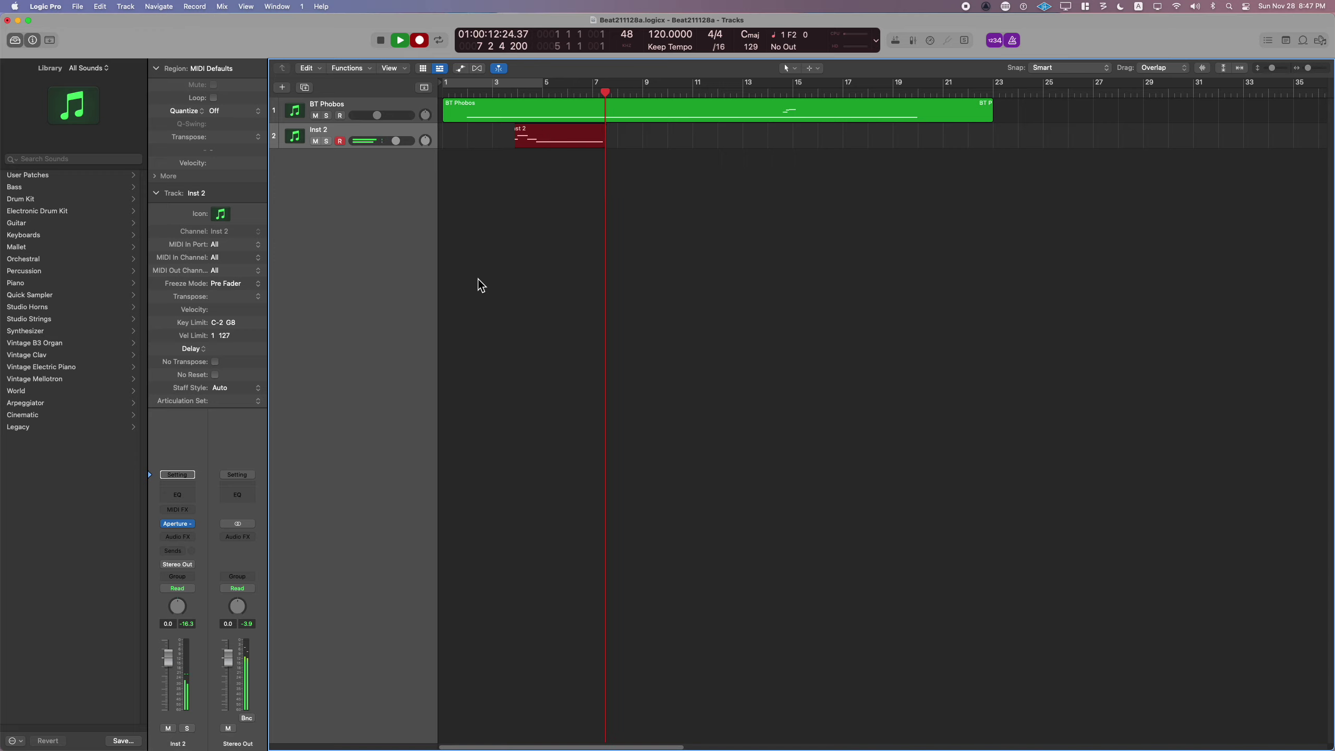
key(space)
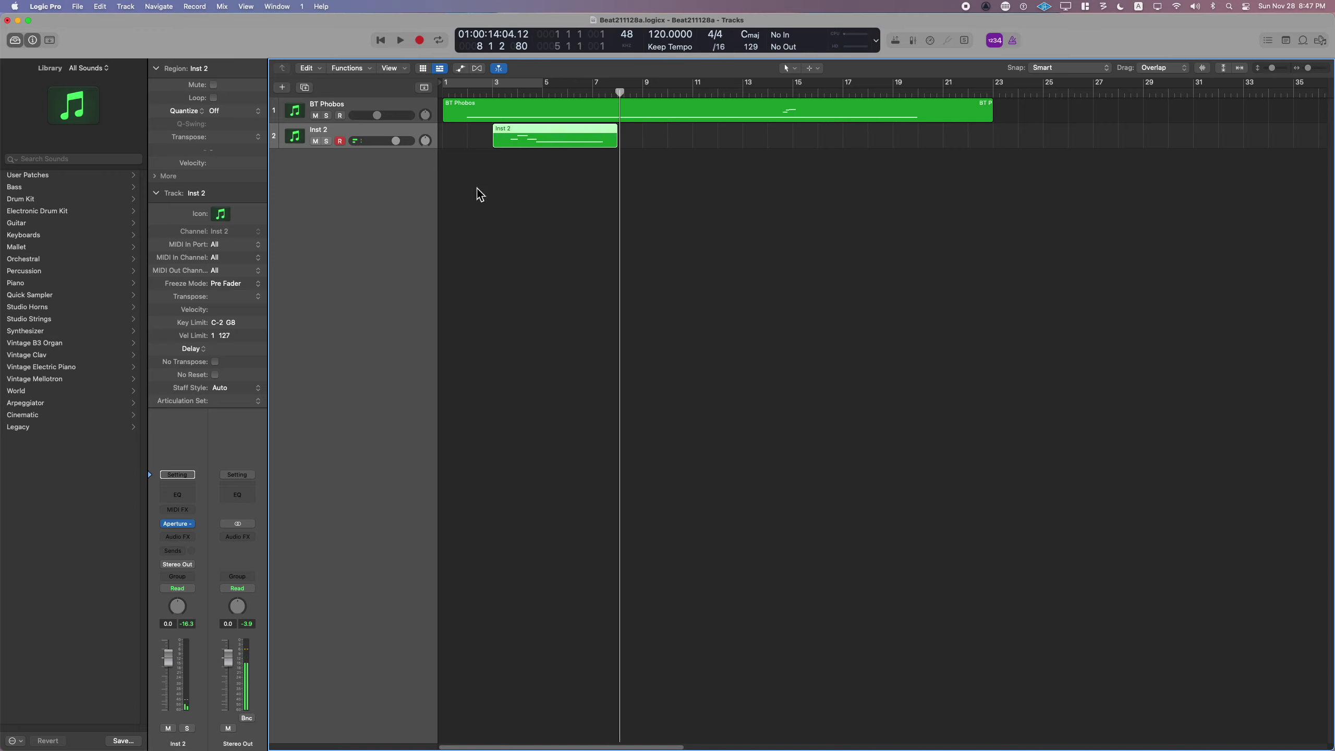
- Trim the recorded Inst 2 region to about bars 3.75 to 7.75 and turn on looping for it
double_click(507, 142)
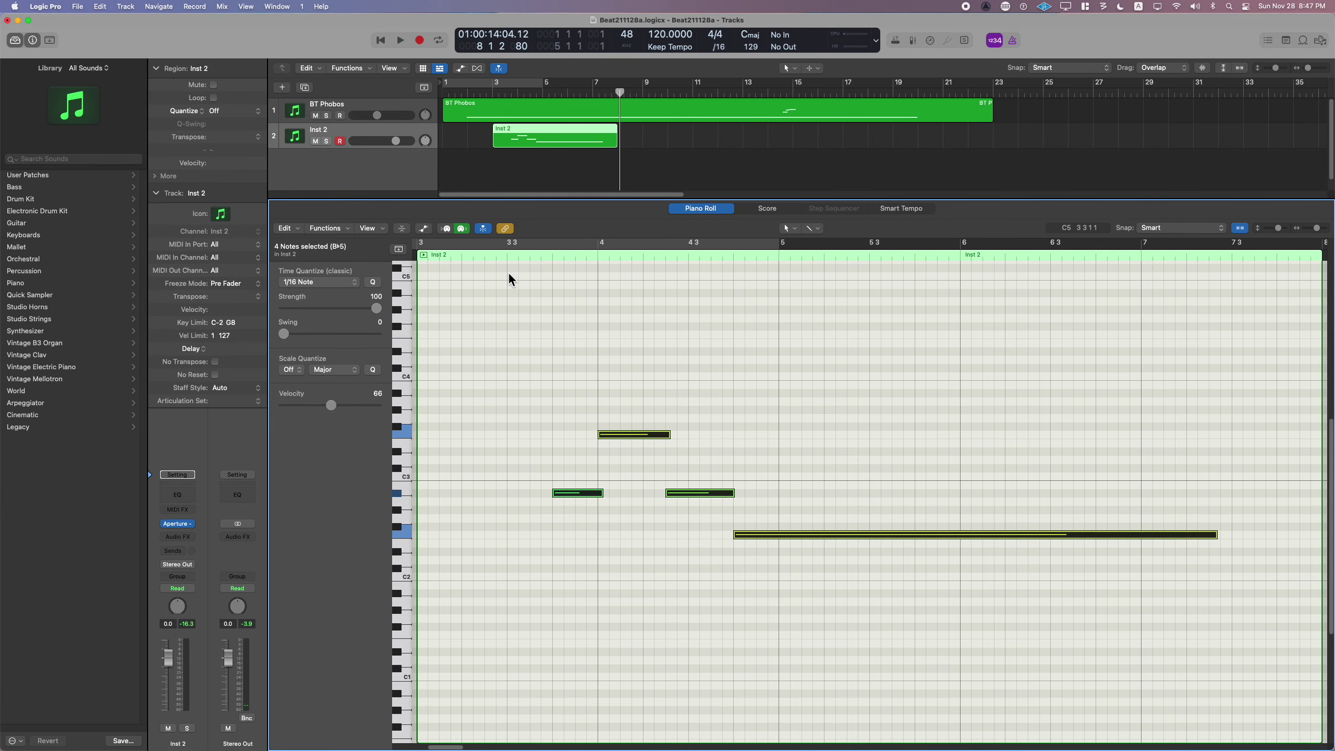
key(e)
click(494, 159)
drag(500, 150, 513, 150)
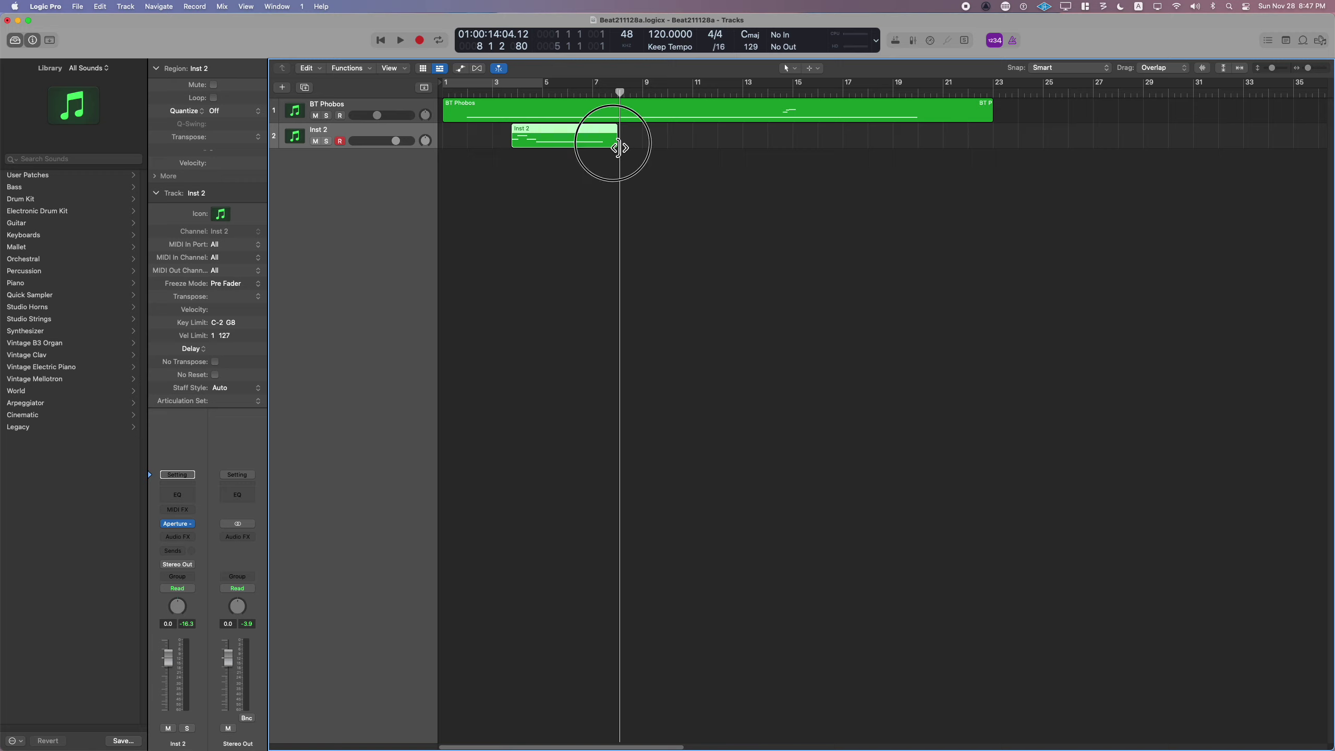
key(l)
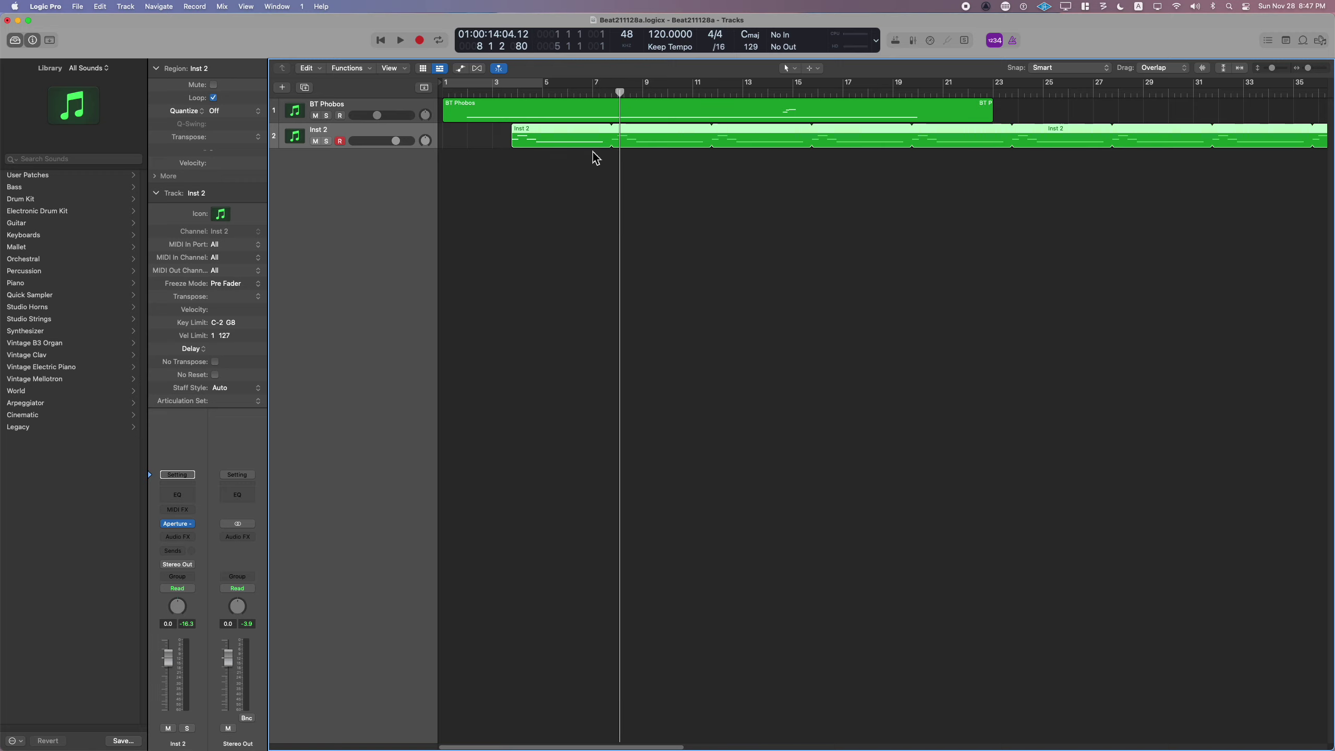
- Play from near bar 1, lengthen the looped region to about five bars and end its loops at about bar 23.75
click(455, 94)
key(space)
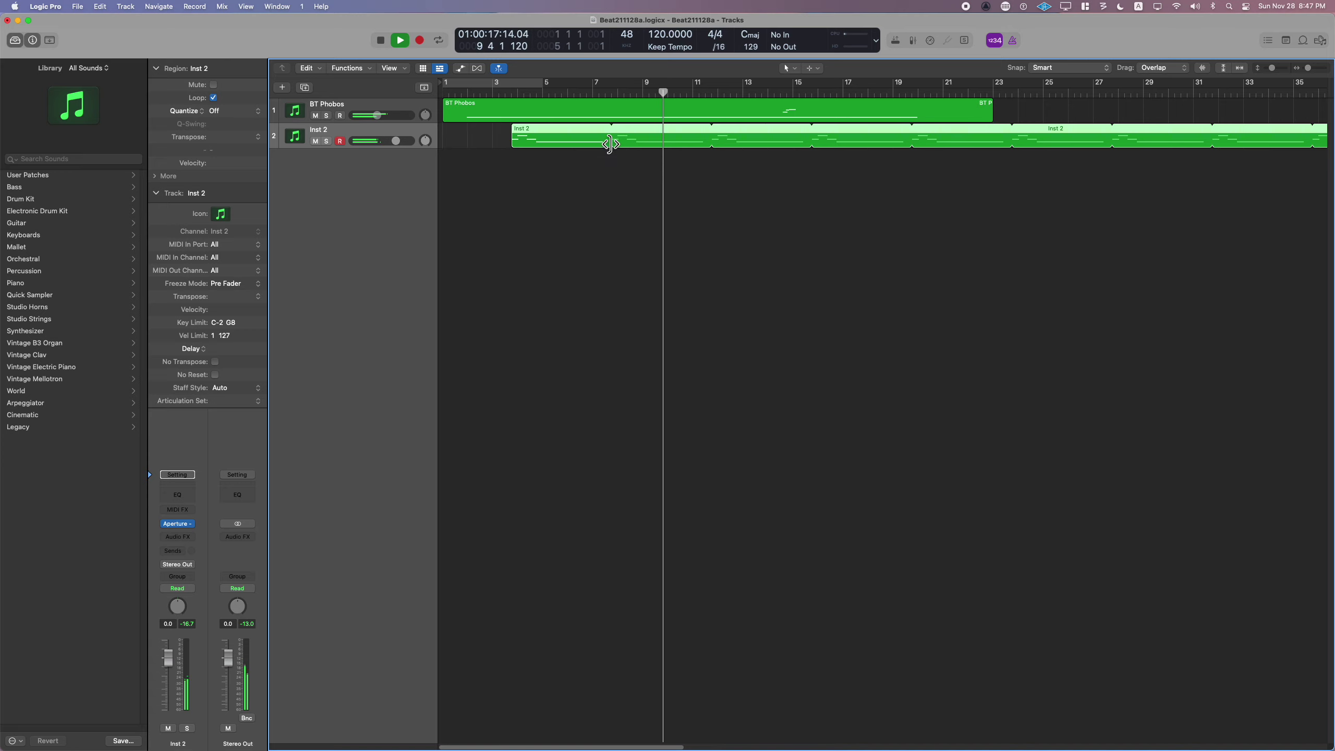
drag(610, 144, 636, 143)
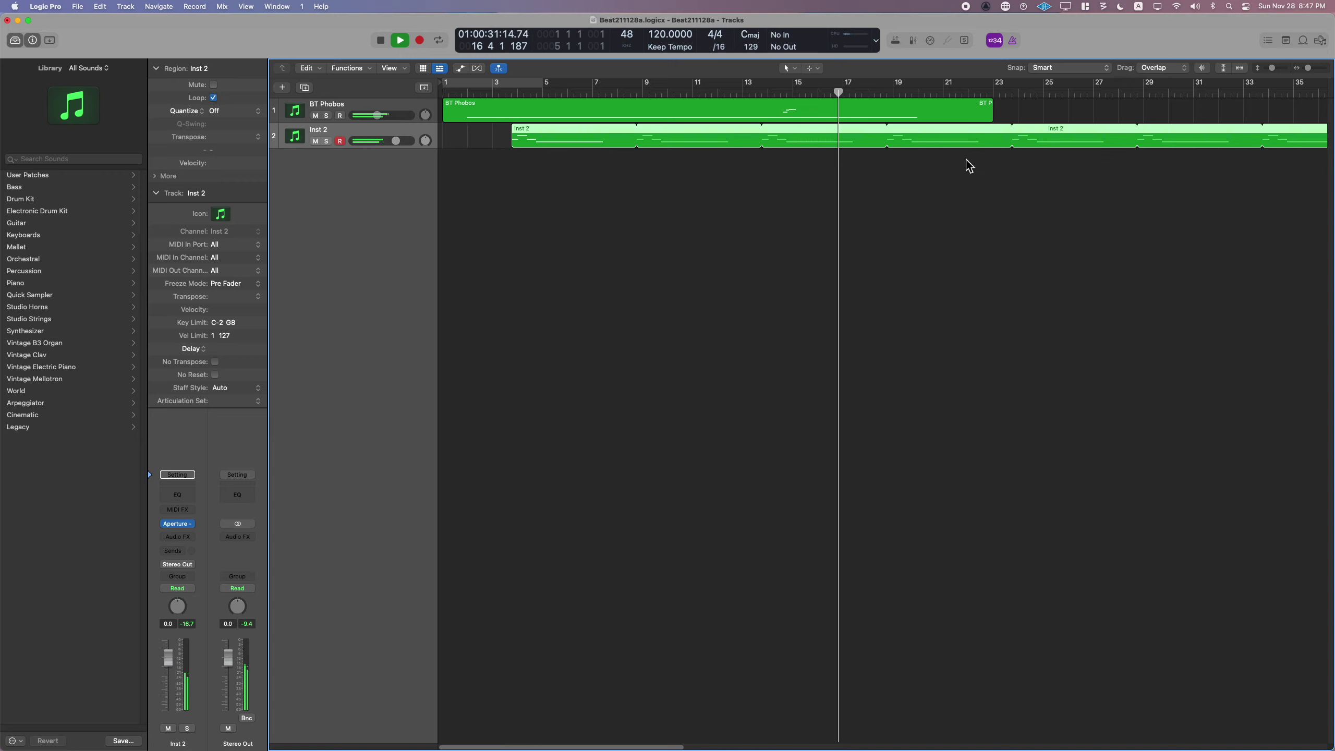
drag(1020, 136, 1013, 137)
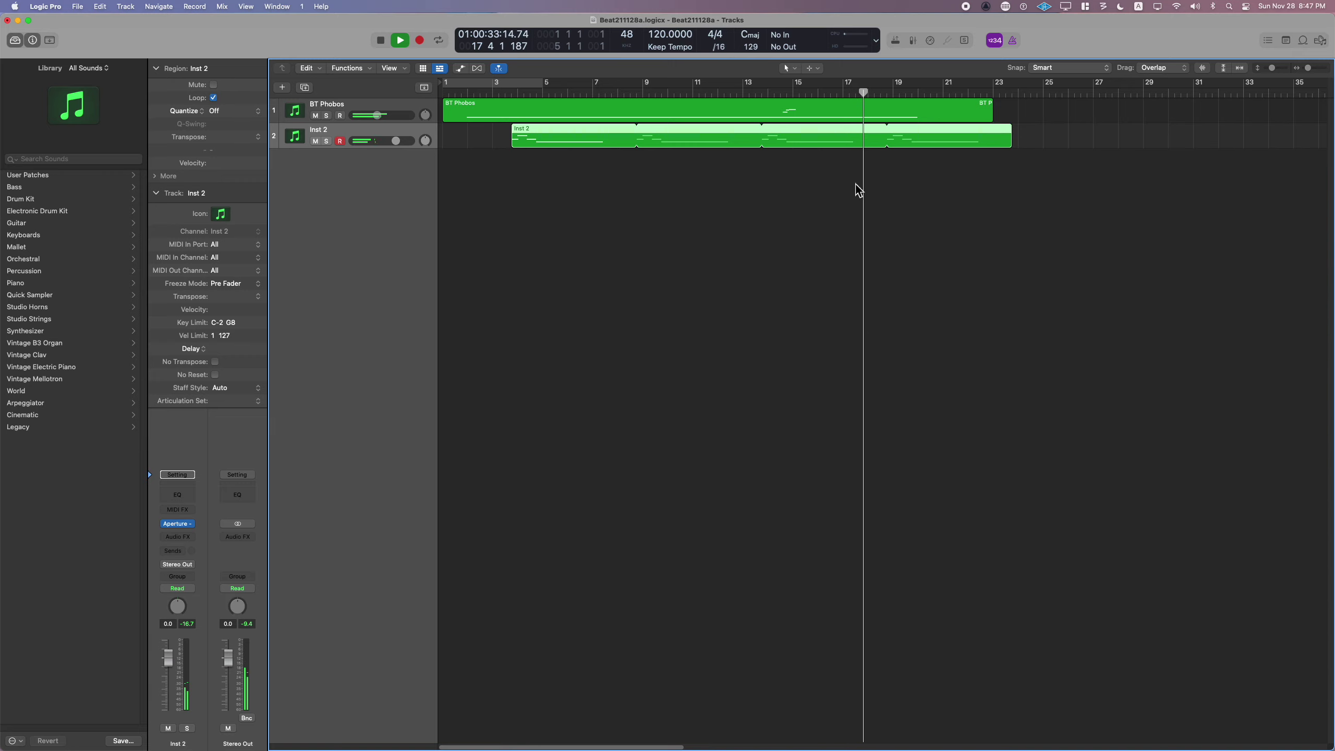
click(698, 191)
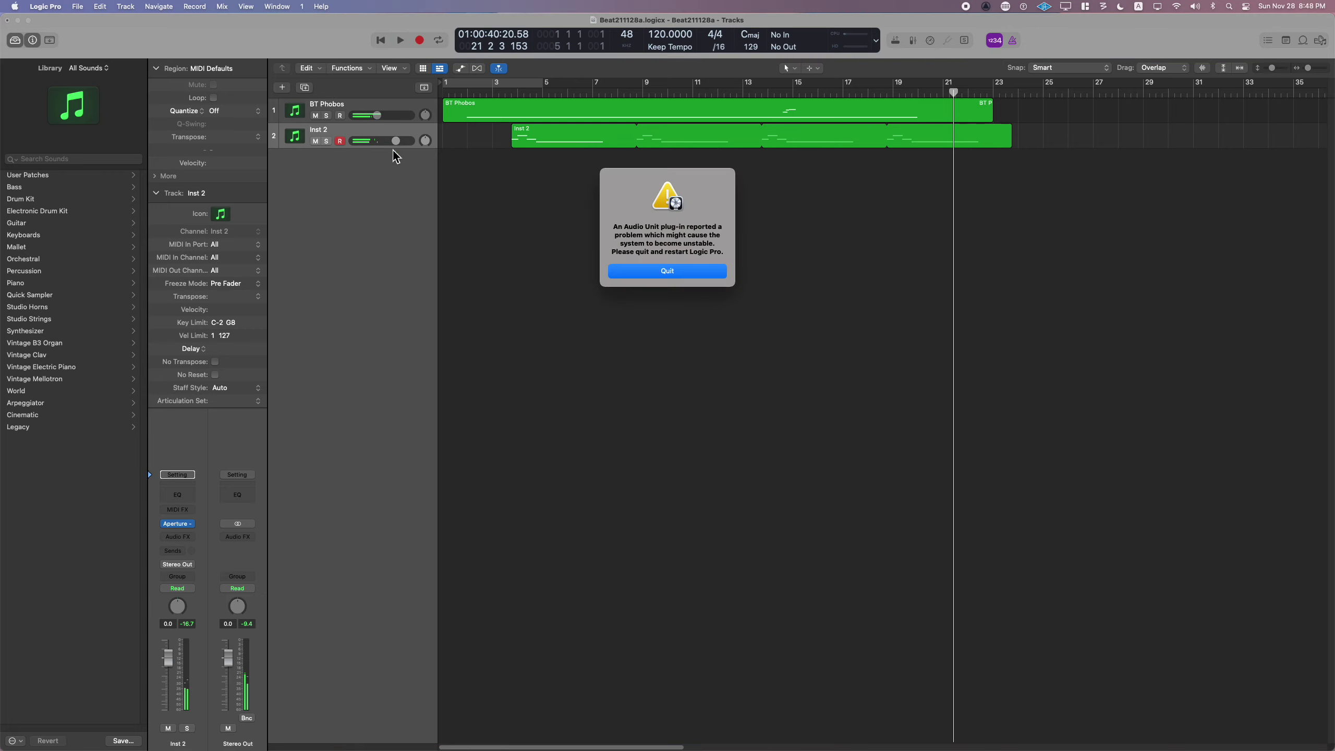
- Save Beat211128a.logicx while quitting Logic Pro, restart the program and open the project again
click(627, 270)
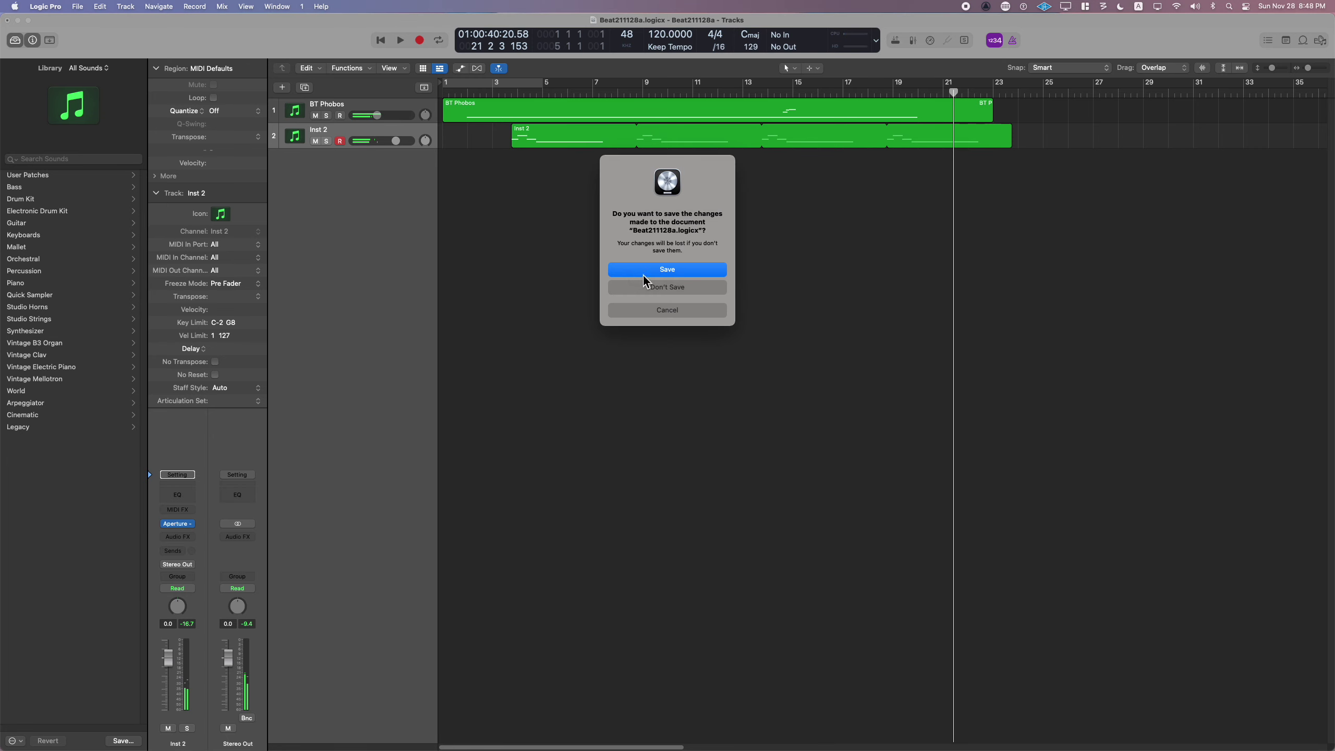
click(644, 271)
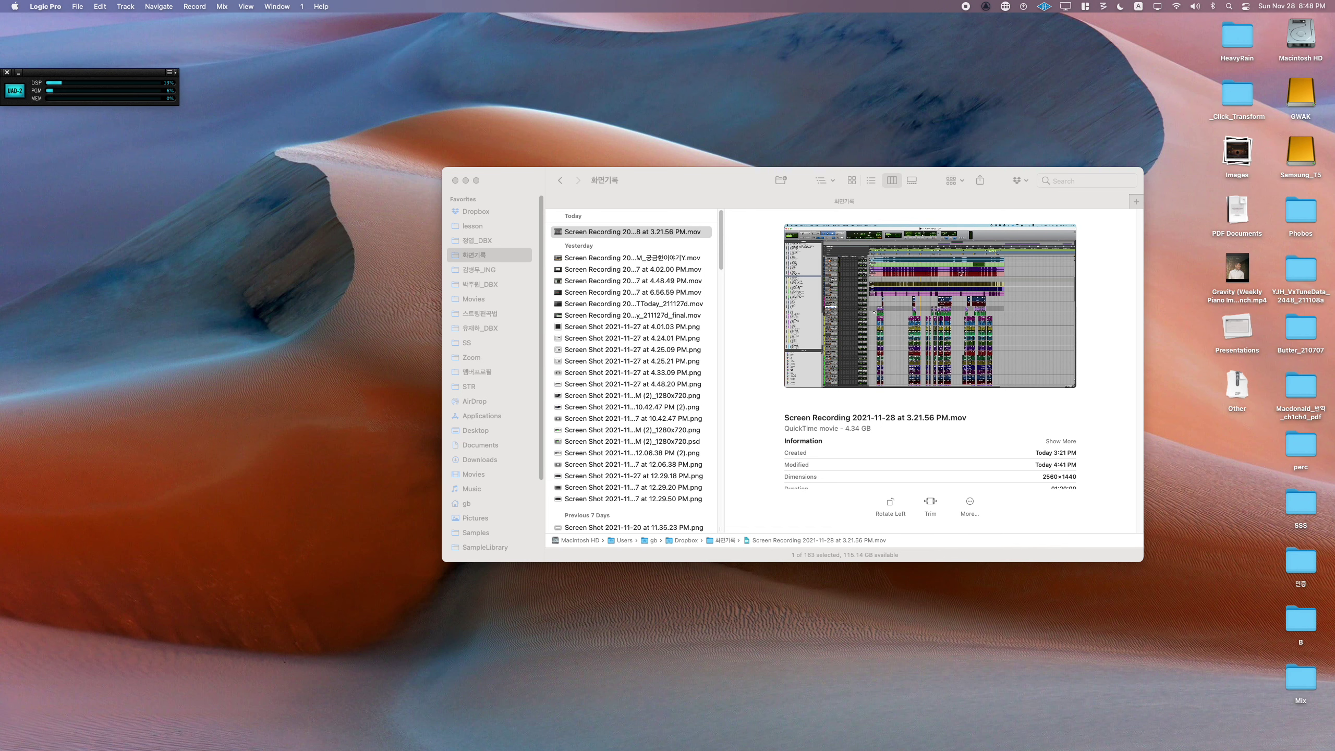
mouse_move(1319, 382)
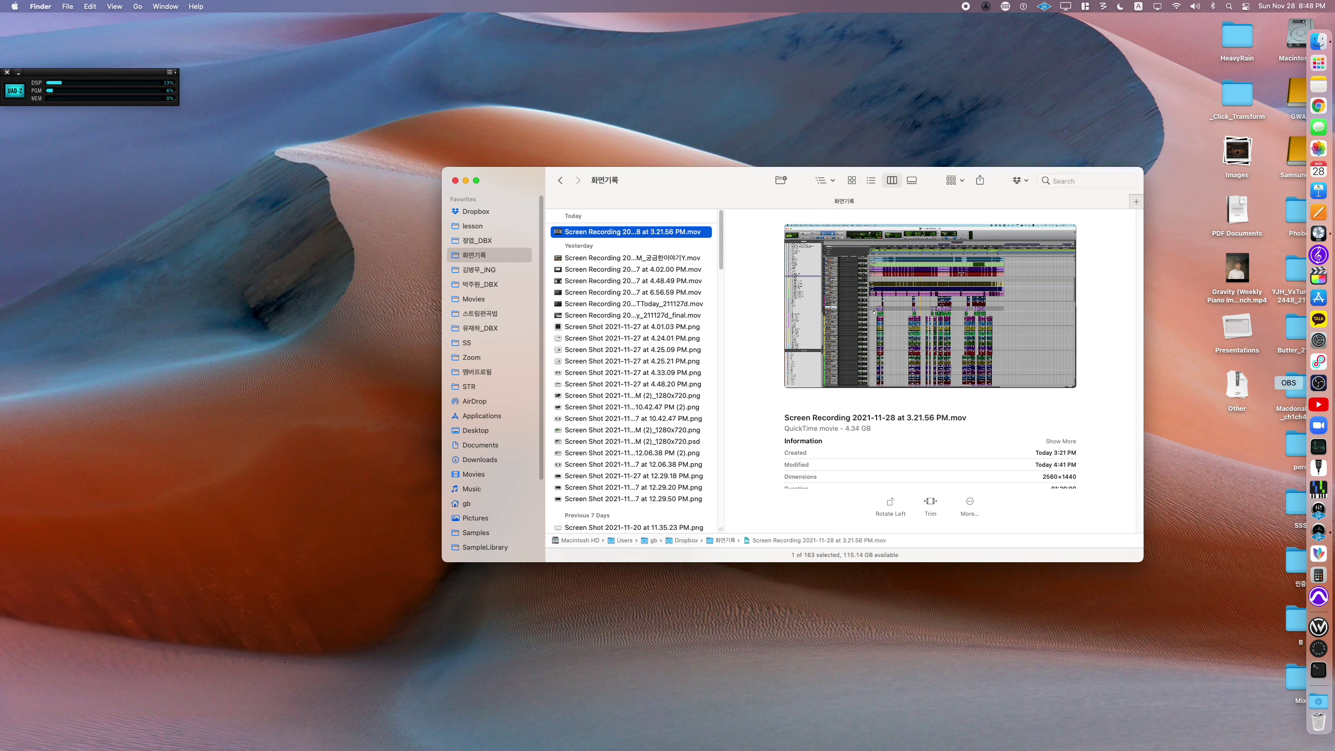
click(1319, 236)
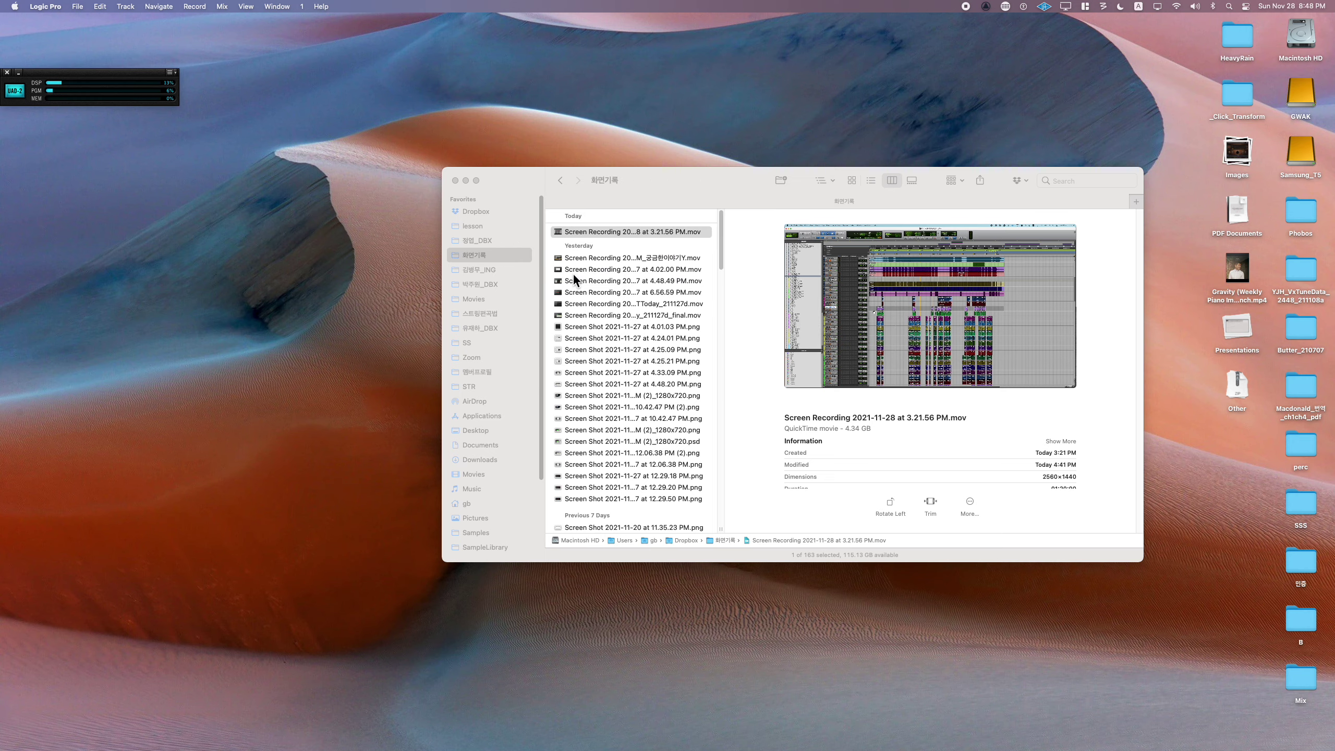
double_click(557, 276)
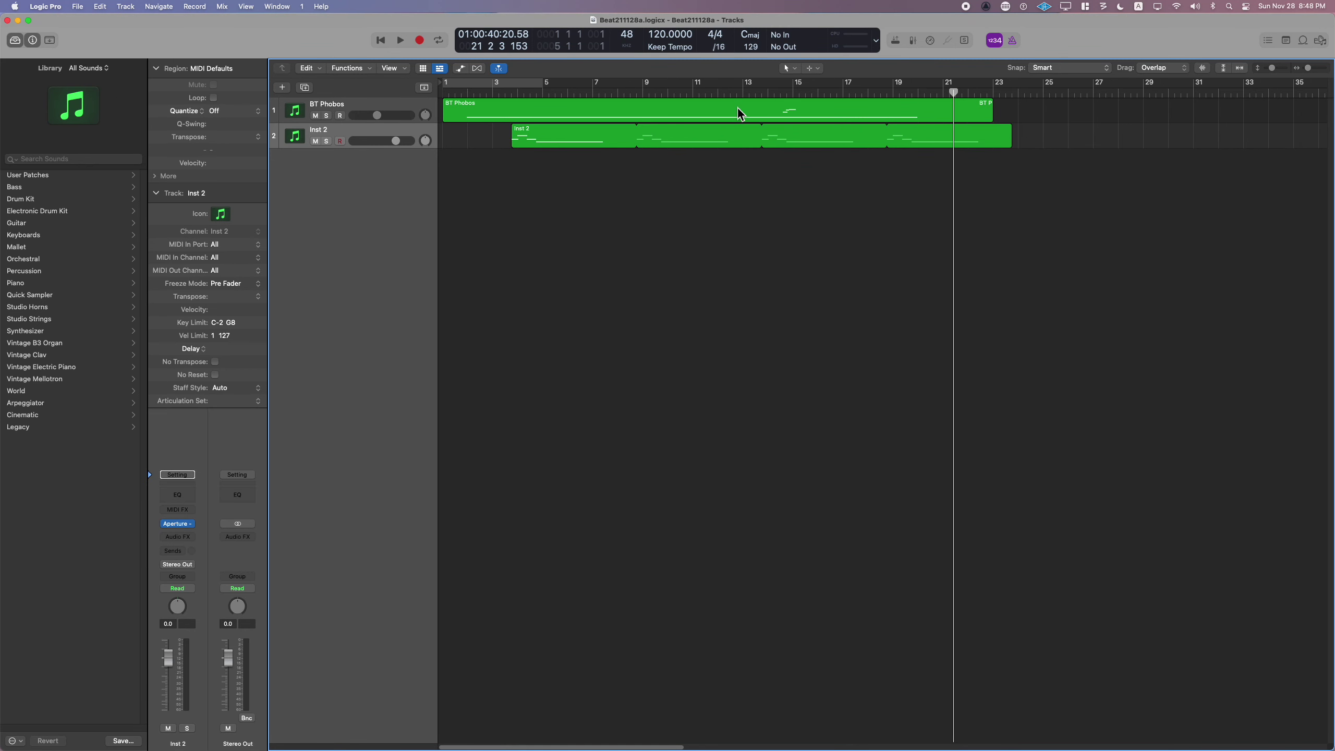
- Bounce the first track's BT Phobos region in place to a new track as BT Phobos_bip, muting the source and bypassing effect plug-ins
click(737, 108)
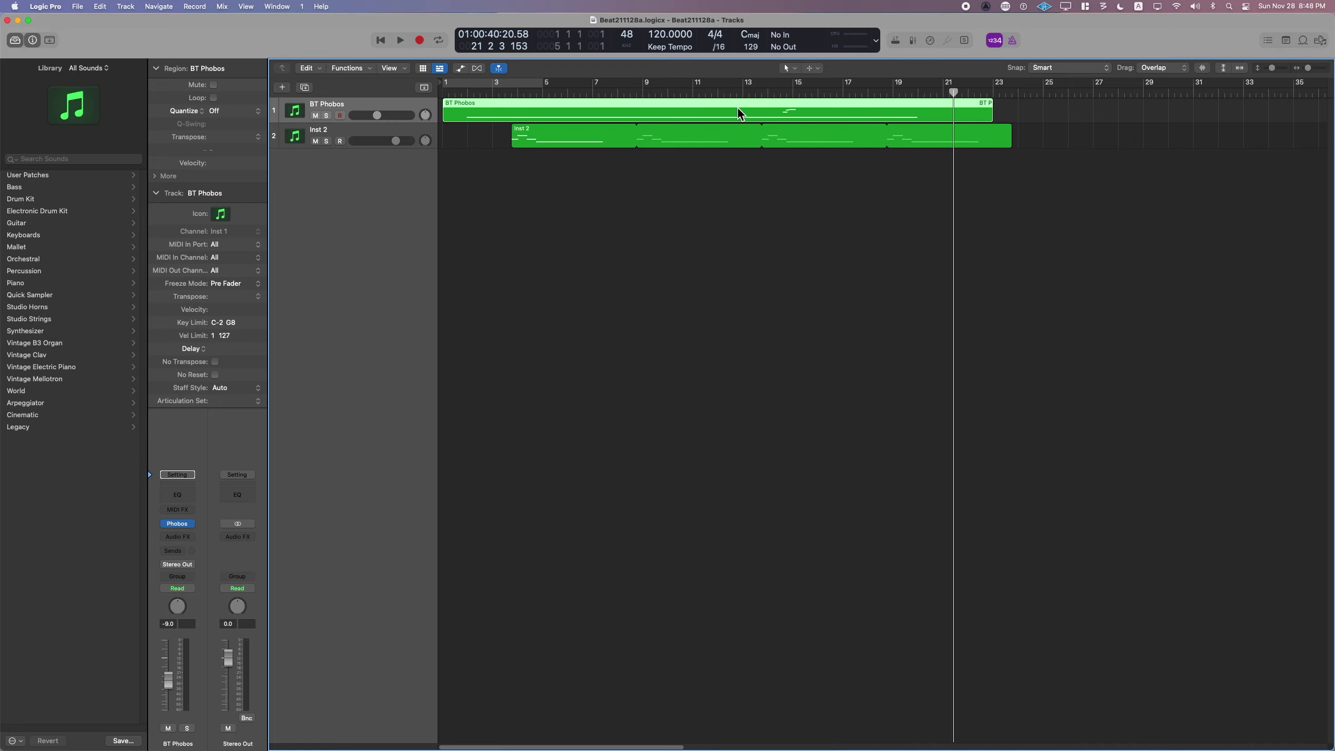
key(ctrl+b)
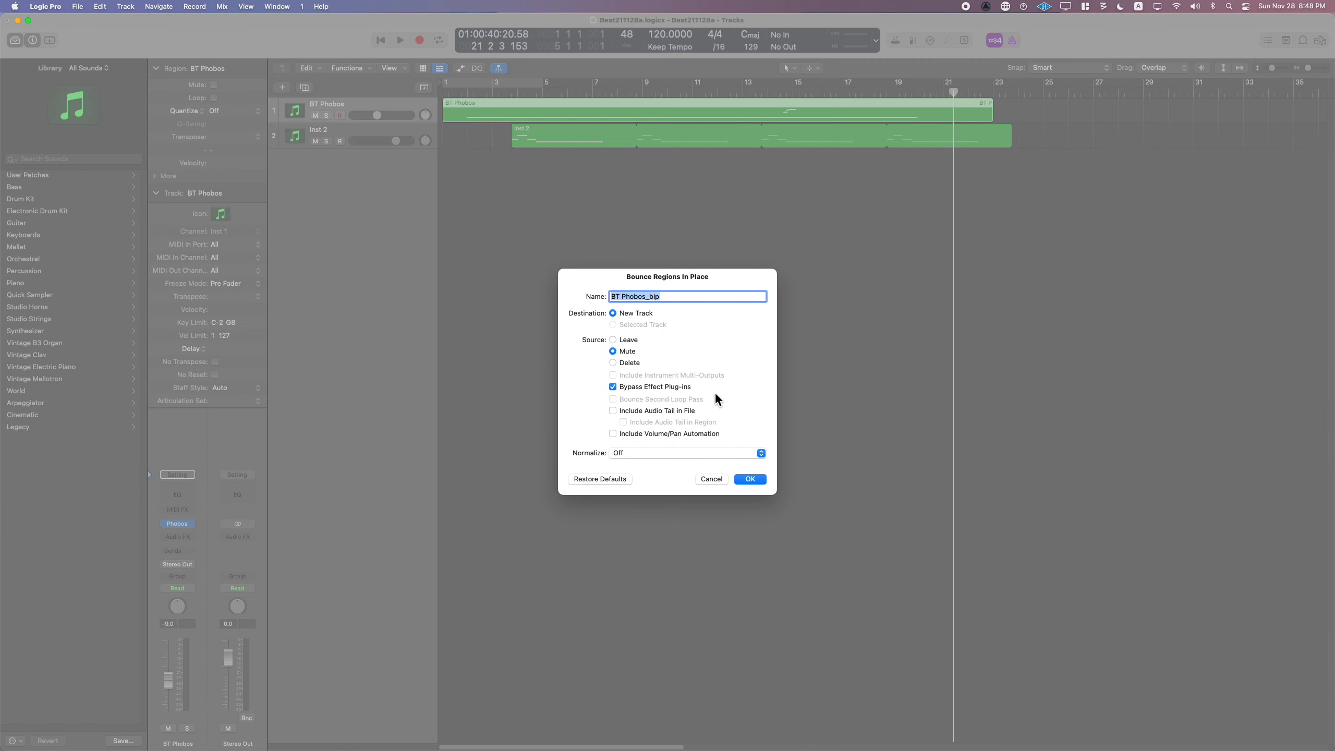
click(763, 482)
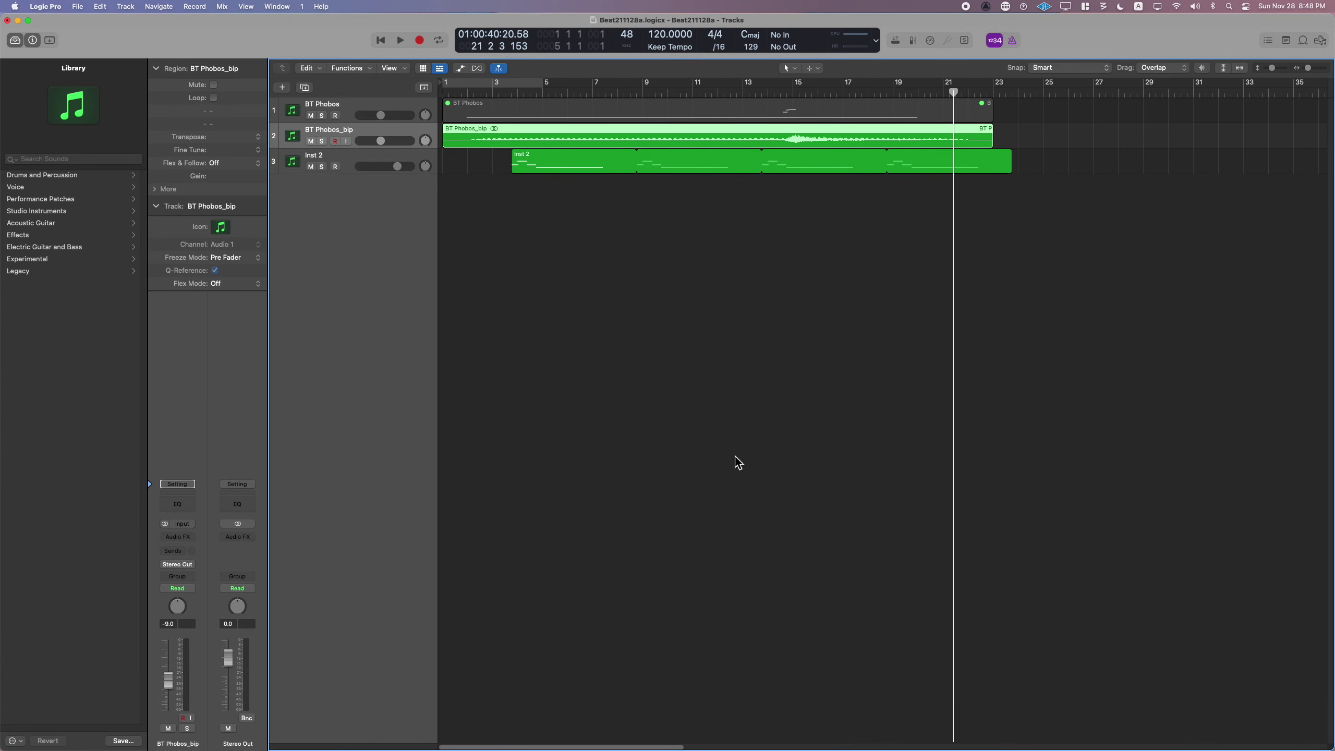
- Remove the Phobos instrument from the first track, leaving its slot without a plug-in
click(401, 106)
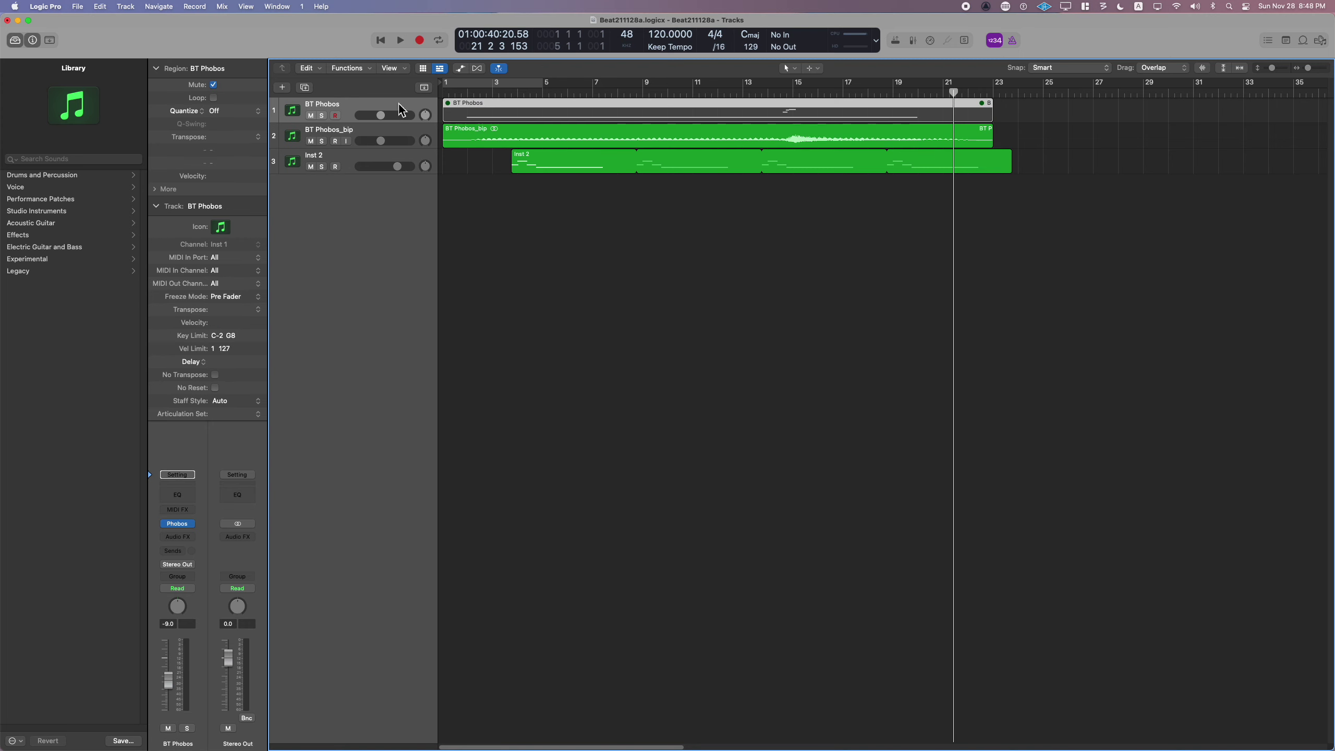
click(184, 526)
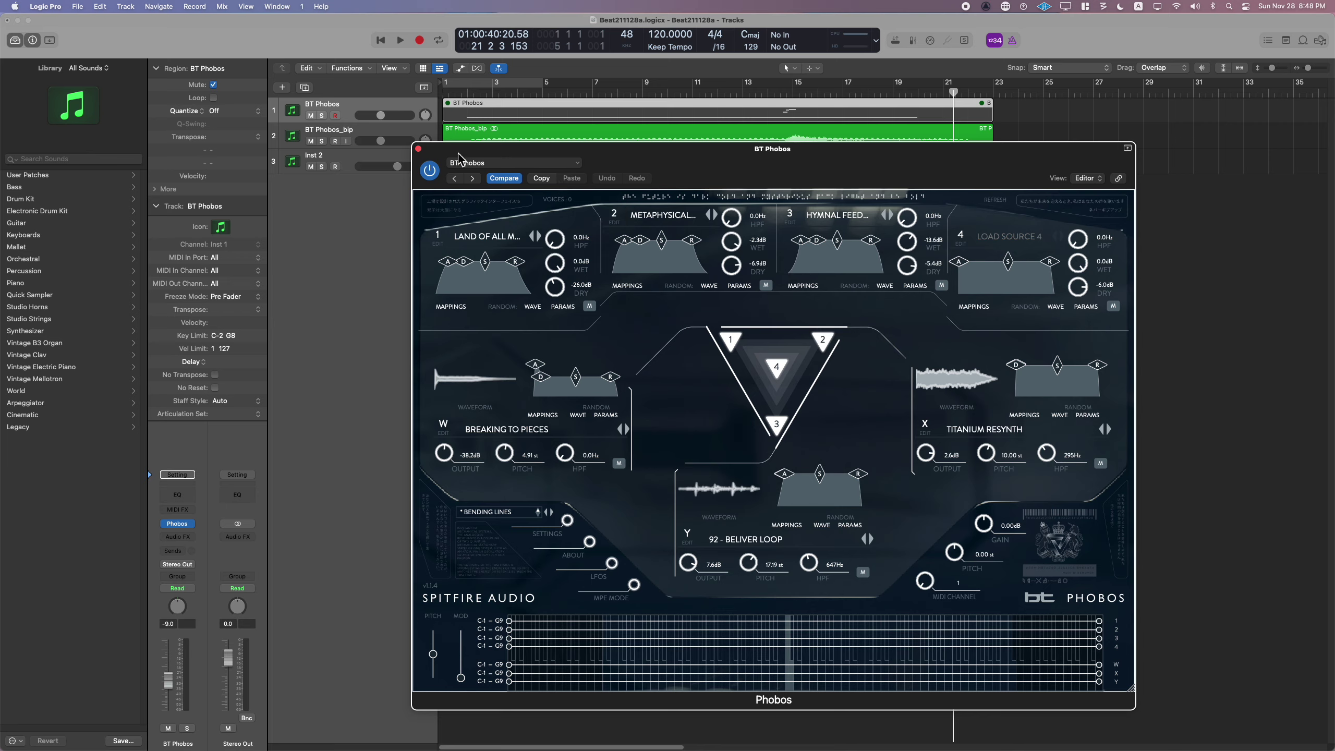
click(418, 149)
click(193, 525)
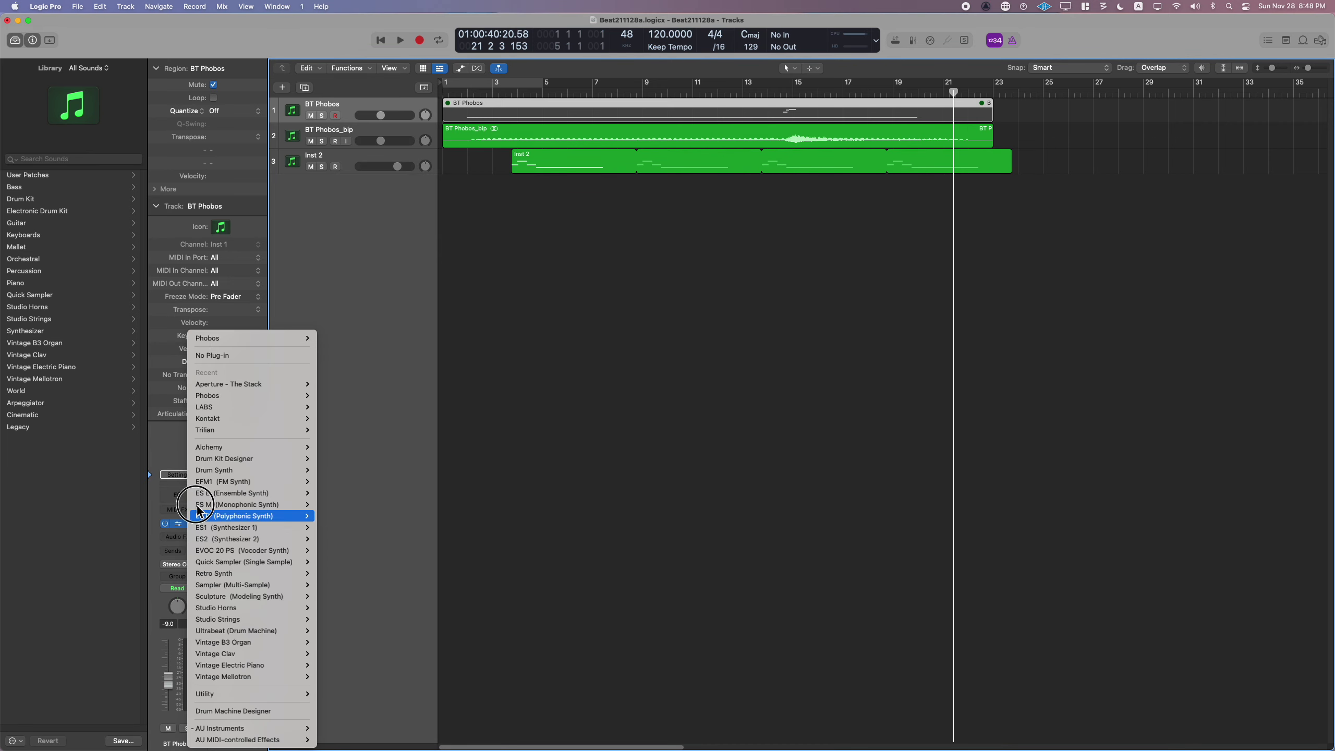
click(246, 350)
- Play the arrangement from near bar 2 and open the Aperture instrument on the Inst 2 track
click(469, 106)
key(space)
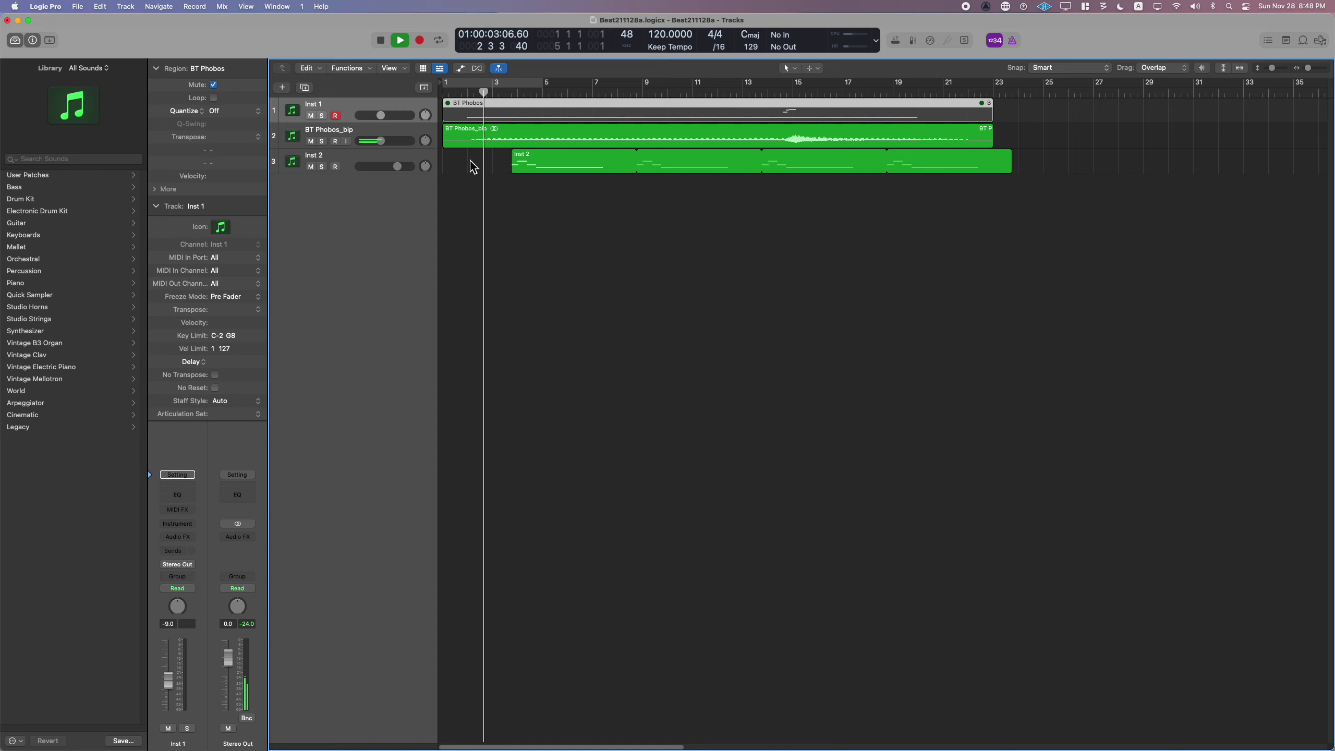
click(373, 157)
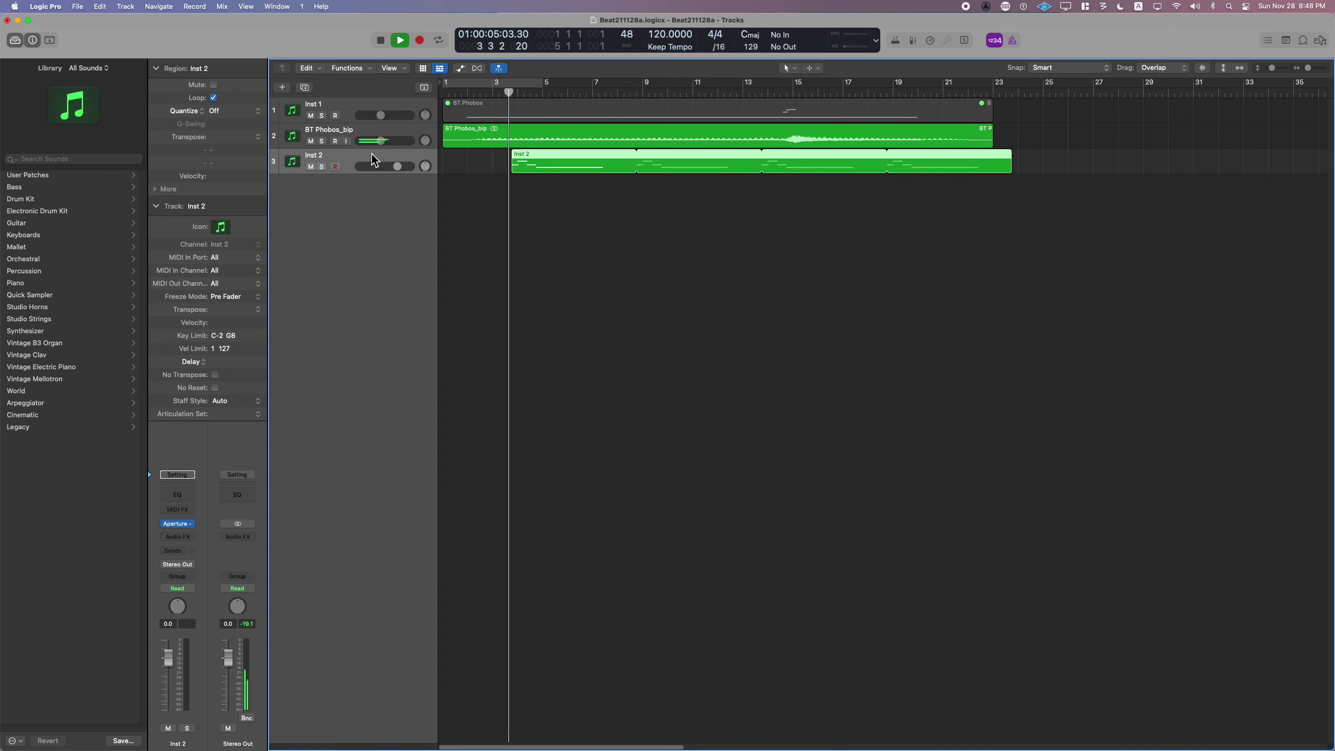
key(space)
key(space)
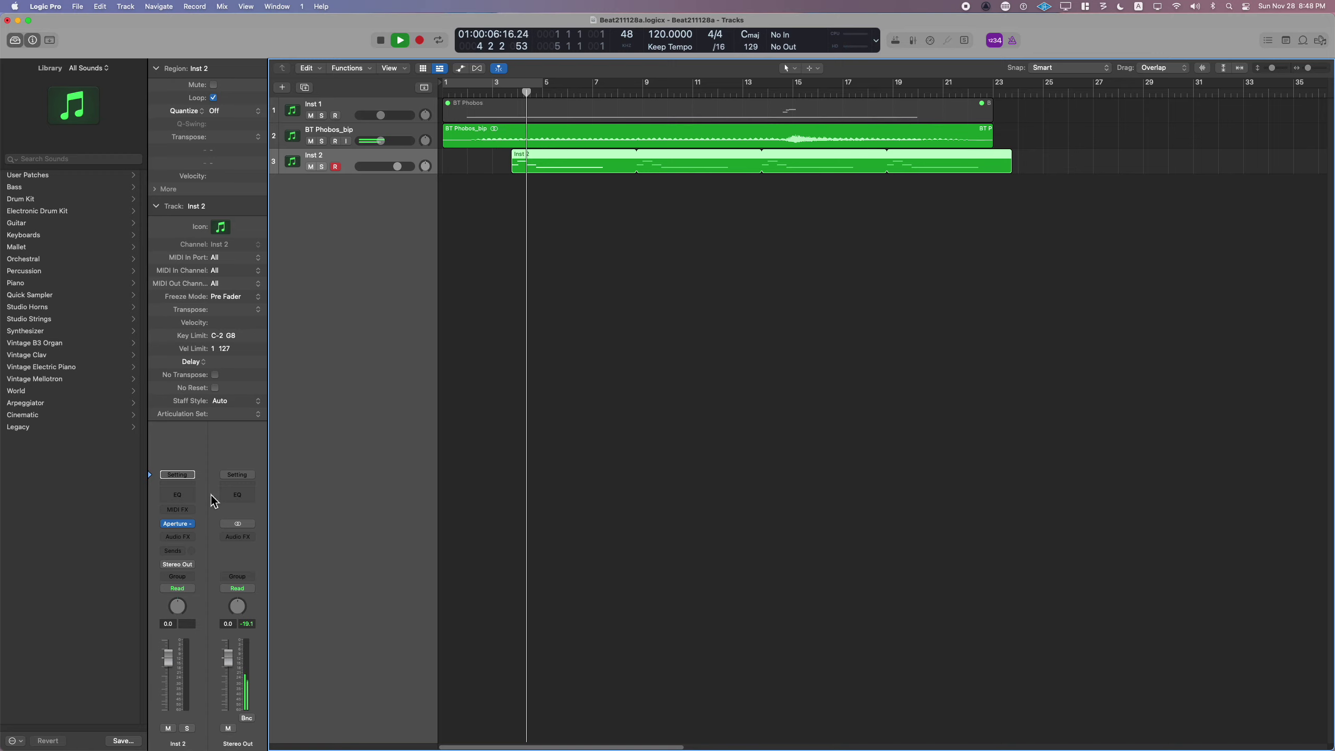
click(175, 523)
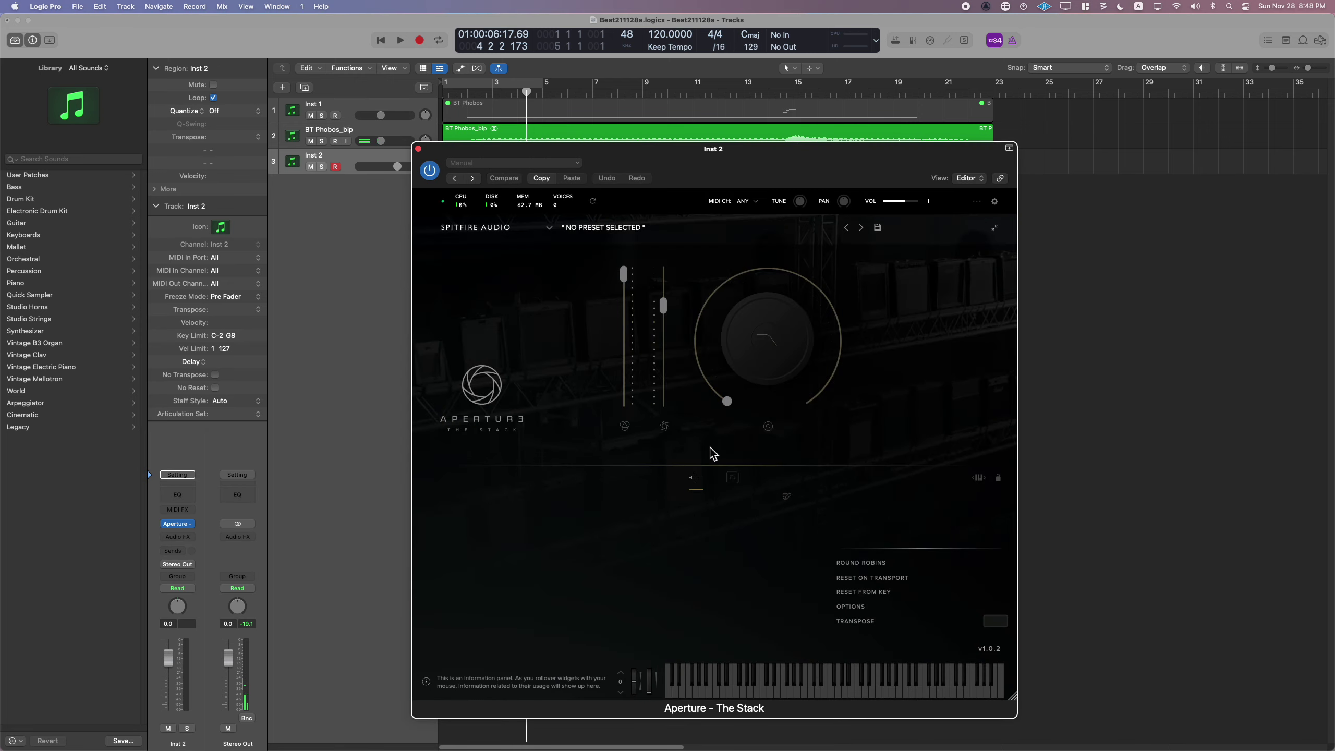
- Load Aperture's Dave: Shorts & Pulses preset, choose the Pulses 135 BPM articulation and audition it during playback
click(679, 235)
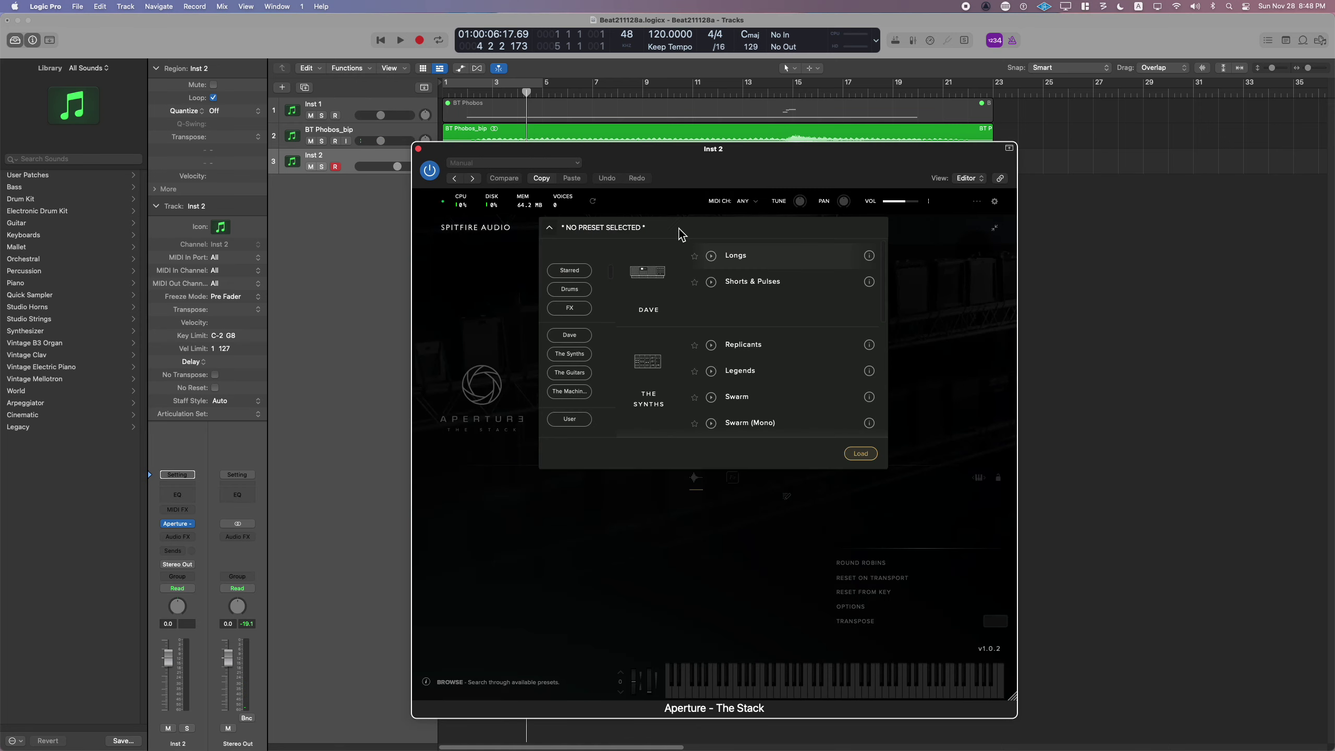
click(749, 281)
click(858, 453)
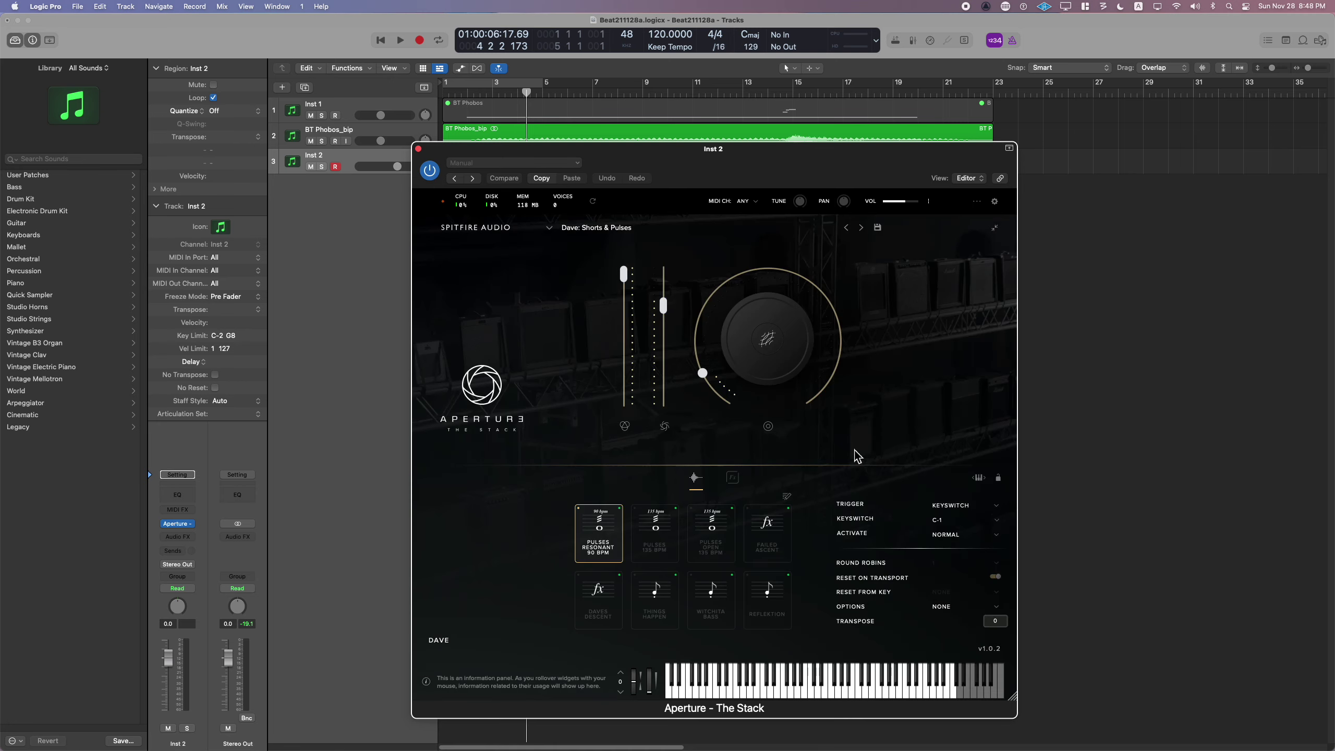
click(674, 533)
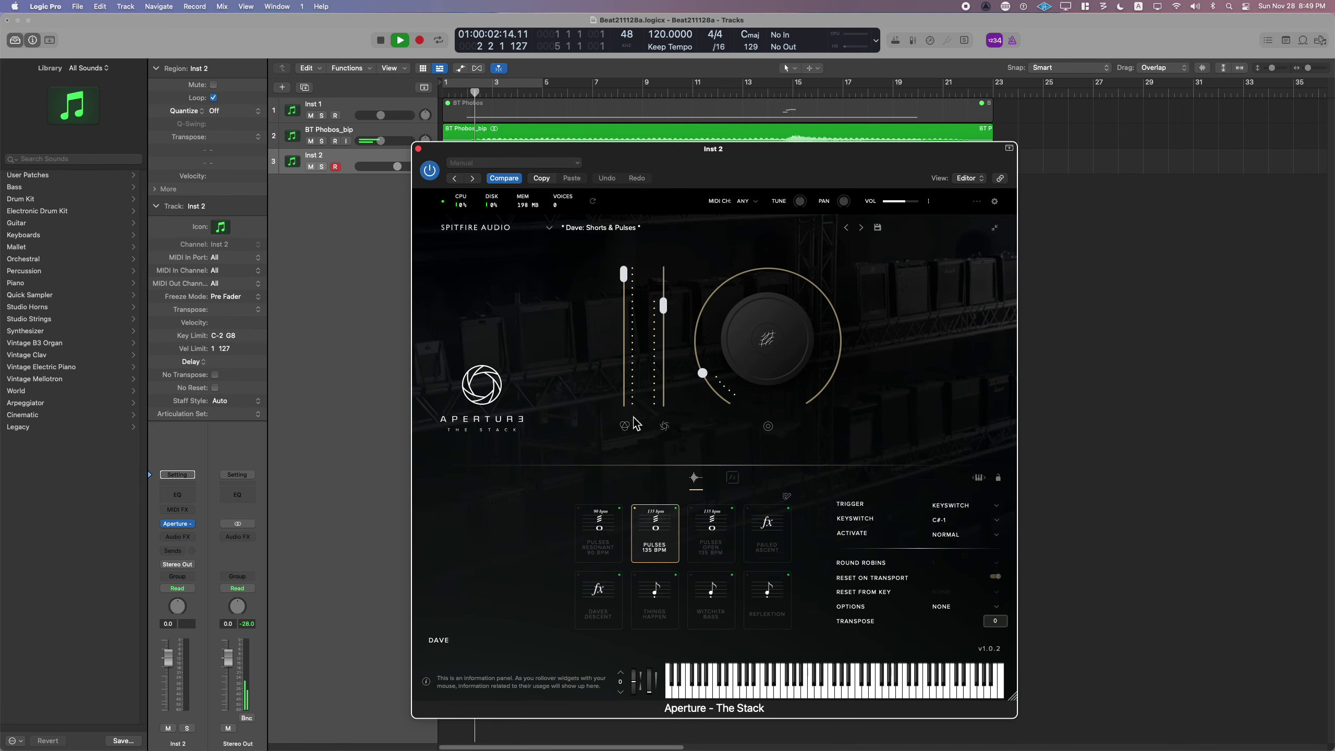
click(547, 163)
click(746, 149)
drag(656, 149, 832, 152)
key(space)
- Load Aperture's Dave: Longs preset with the Distant Waves articulation, audition it with the Inst 2 region and close the instrument
click(885, 234)
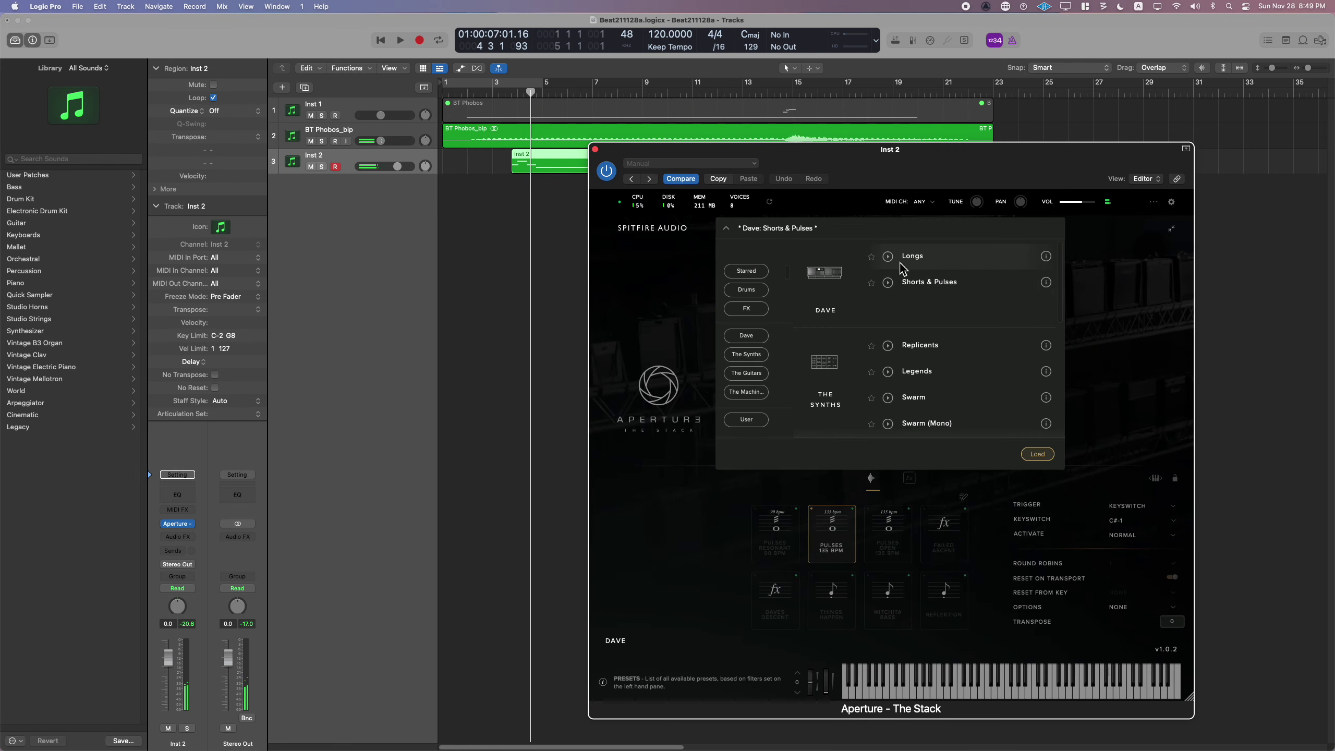
click(893, 260)
click(839, 521)
click(519, 98)
key(space)
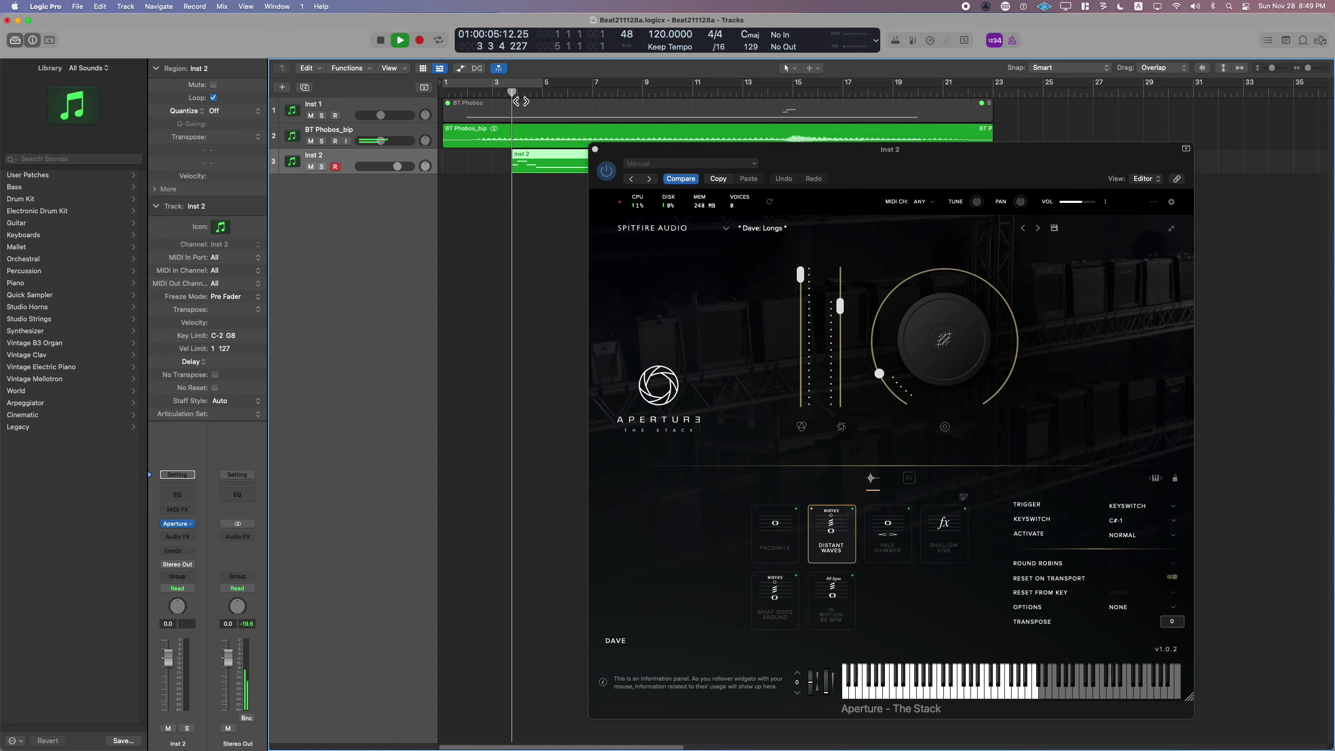
click(637, 158)
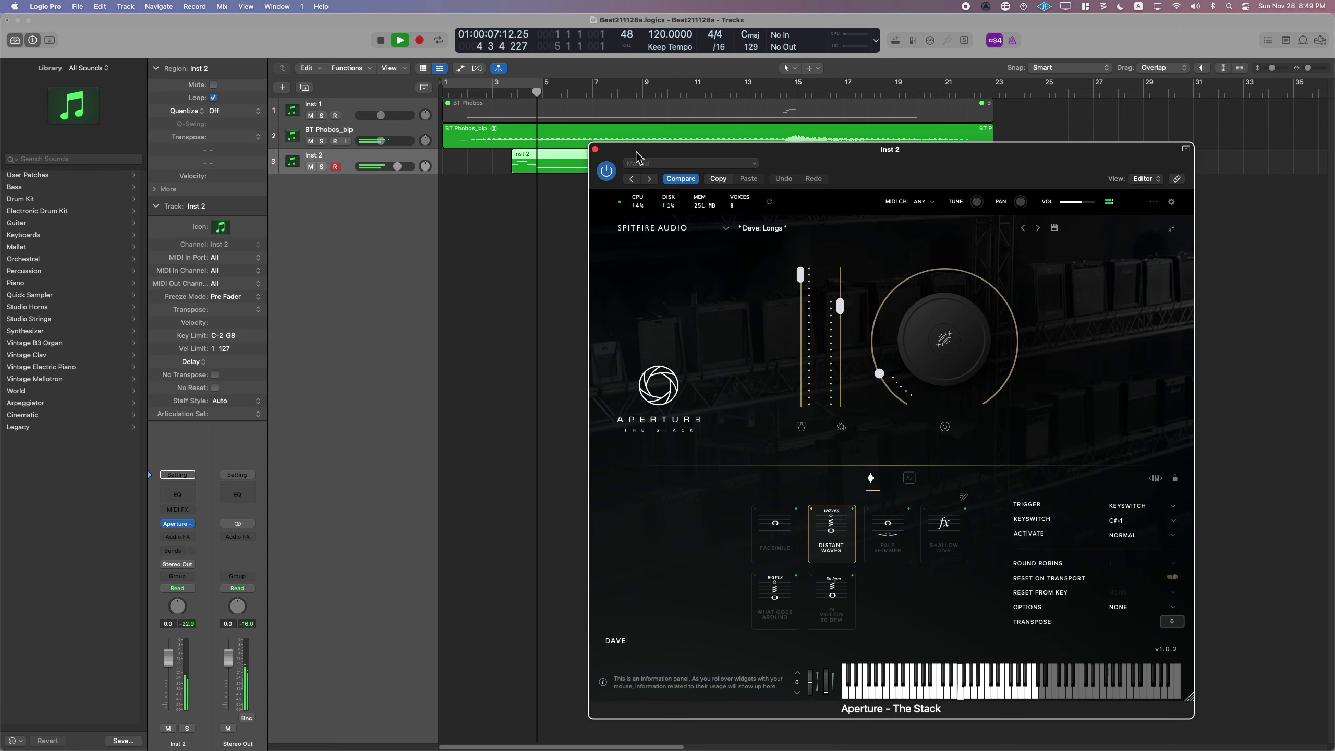
click(596, 150)
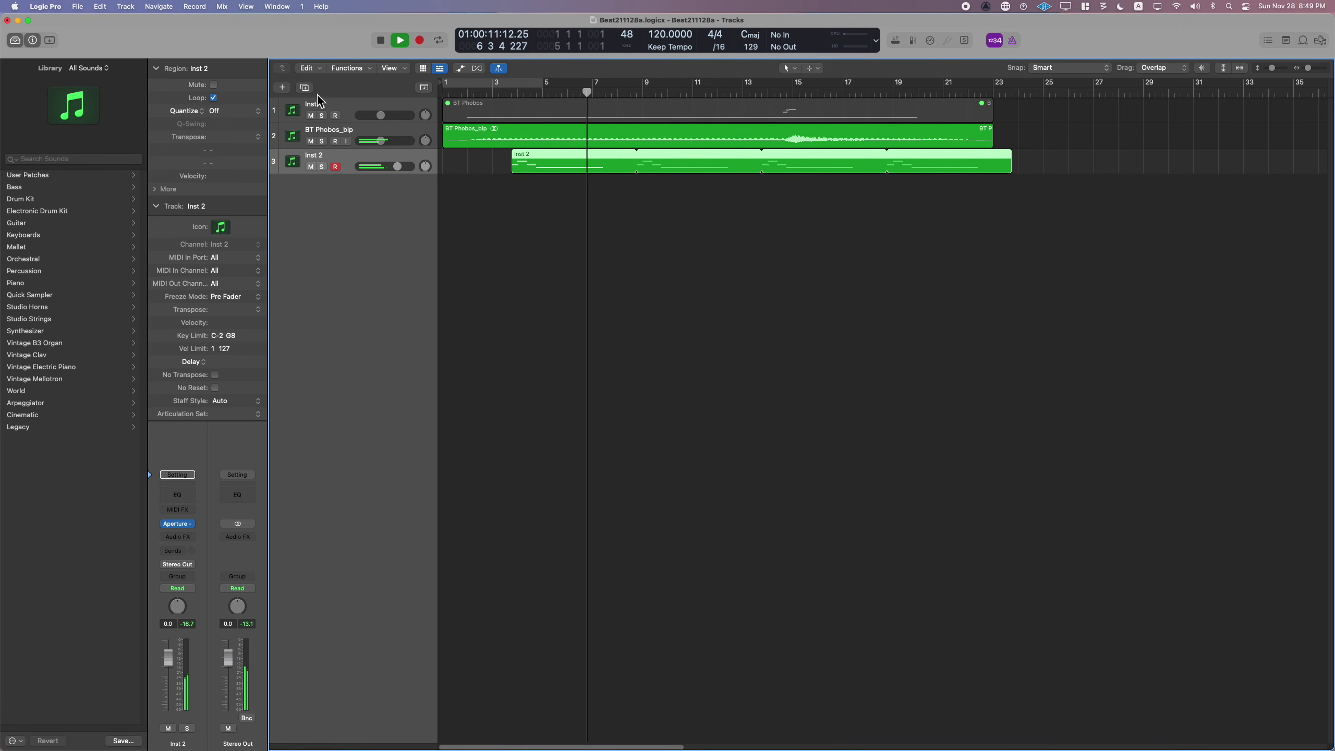
- Add a new track with the Inst 2 track's settings, remove its Aperture instrument and stop playback
click(305, 87)
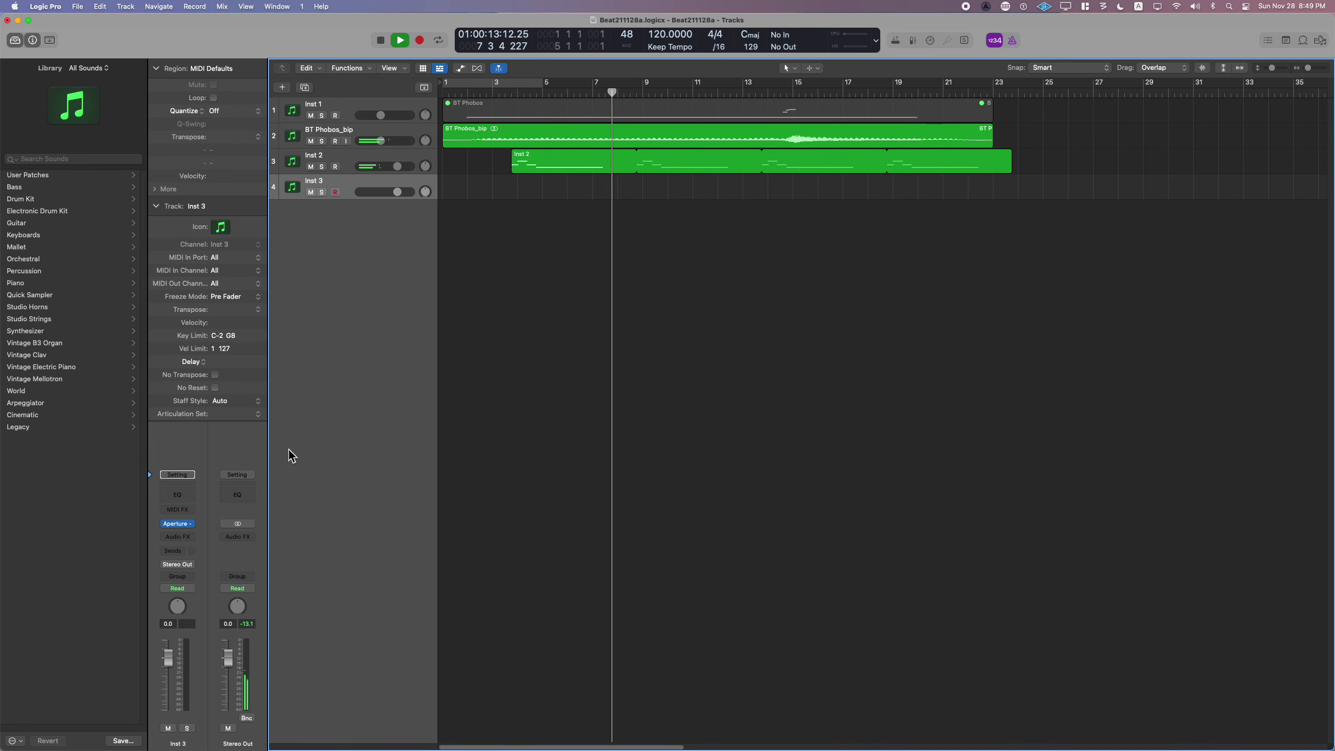
click(192, 523)
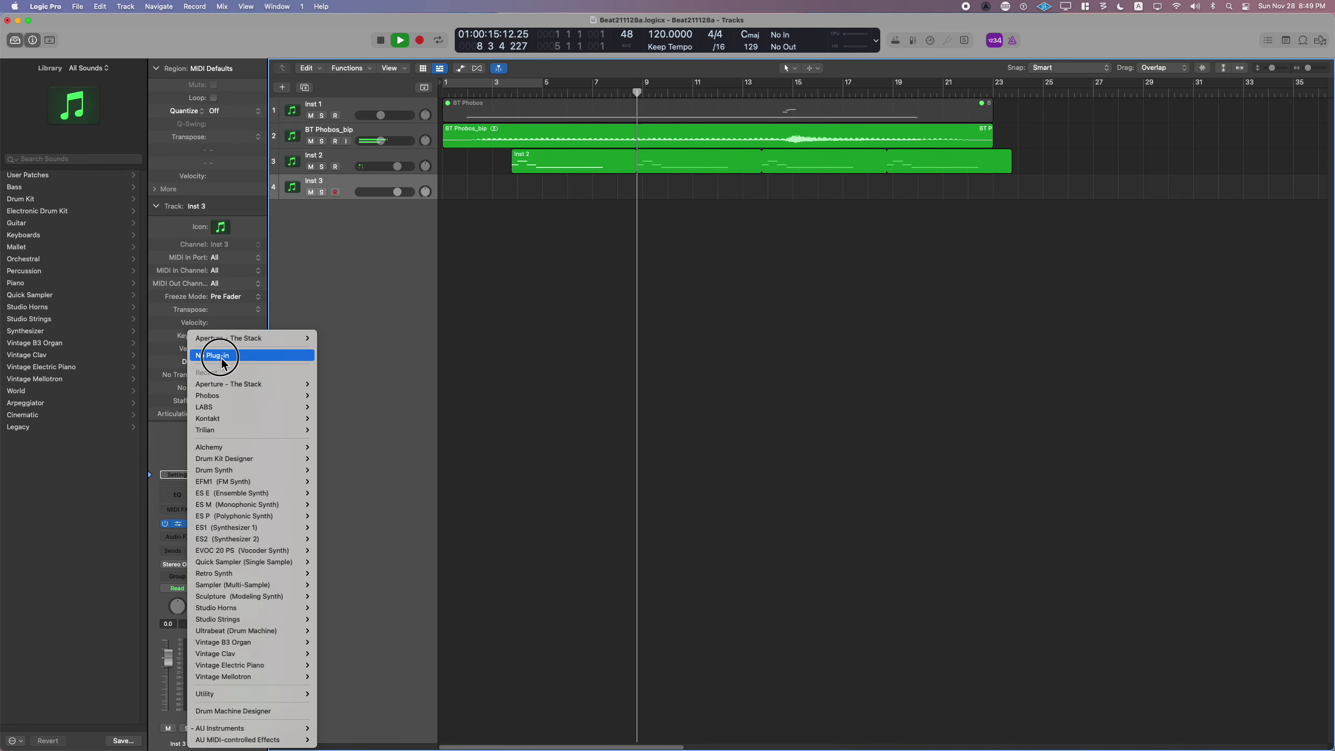
click(215, 355)
key(space)
- Load the Soundpaint instrument on the new Inst 3 track
click(178, 520)
scroll(222, 732, down, 5)
mouse_move(220, 728)
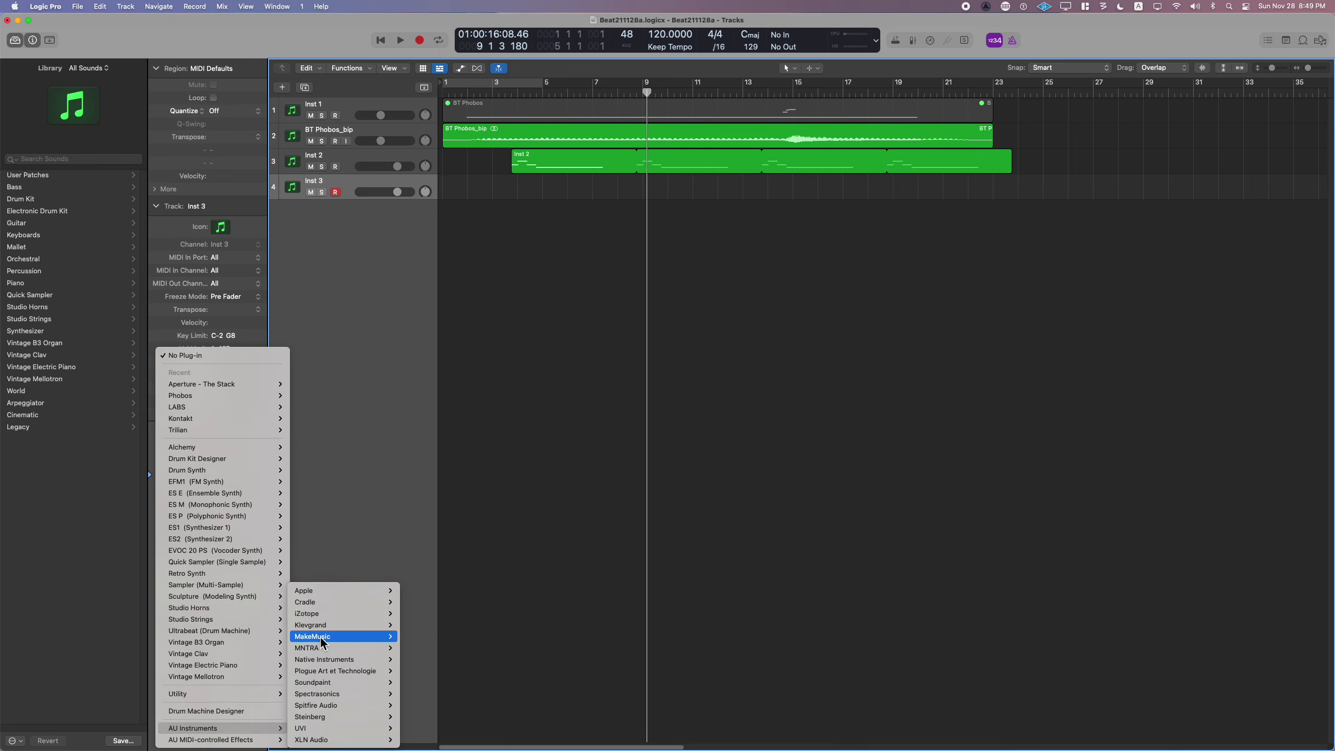
mouse_move(321, 684)
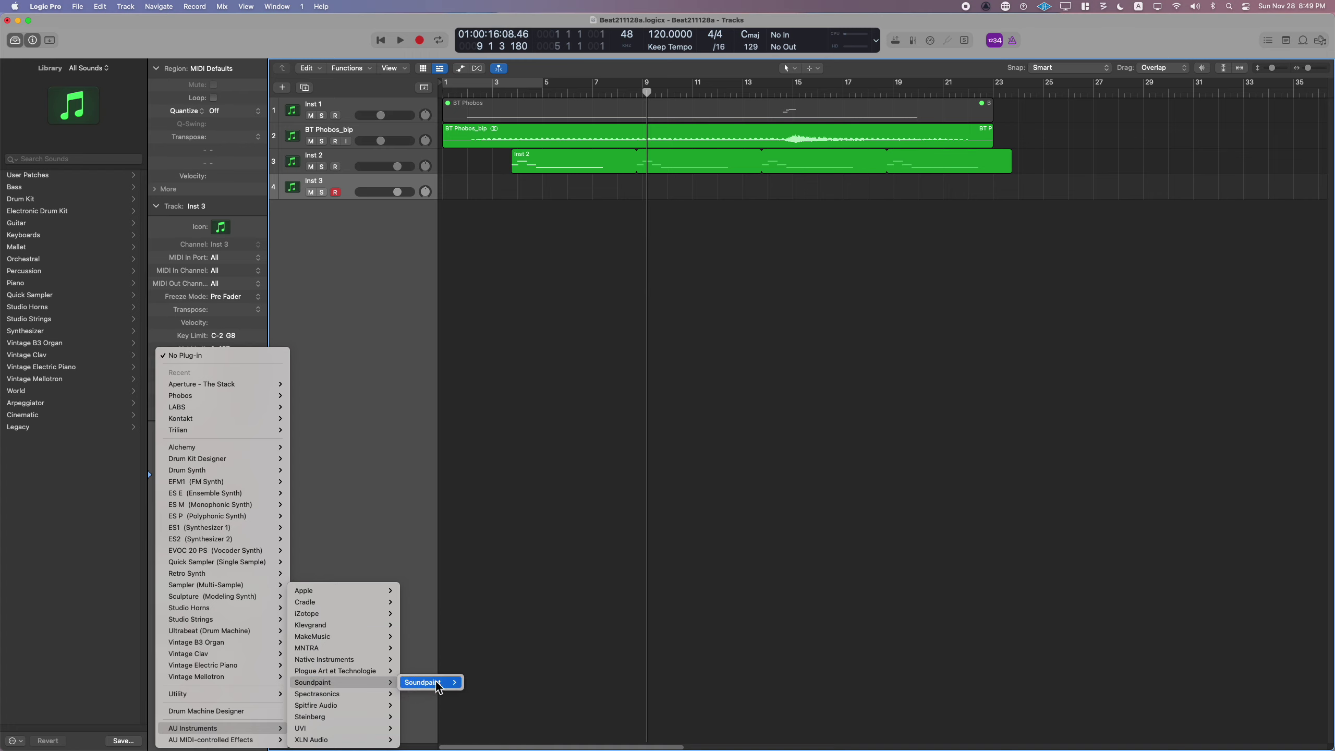
click(492, 684)
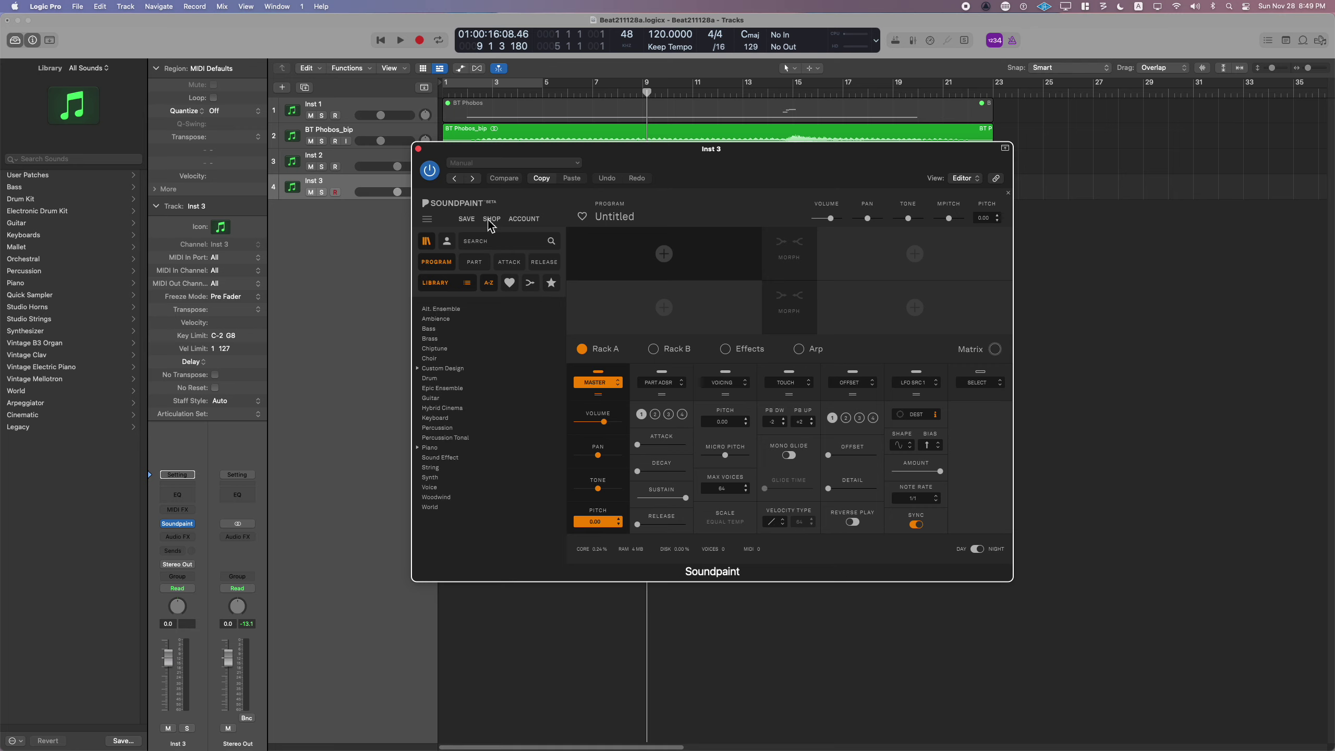
- Load the Custom - Angels & Rhythms TF program from Custom - Free Angels in Soundpaint and close the instrument
click(419, 368)
click(431, 379)
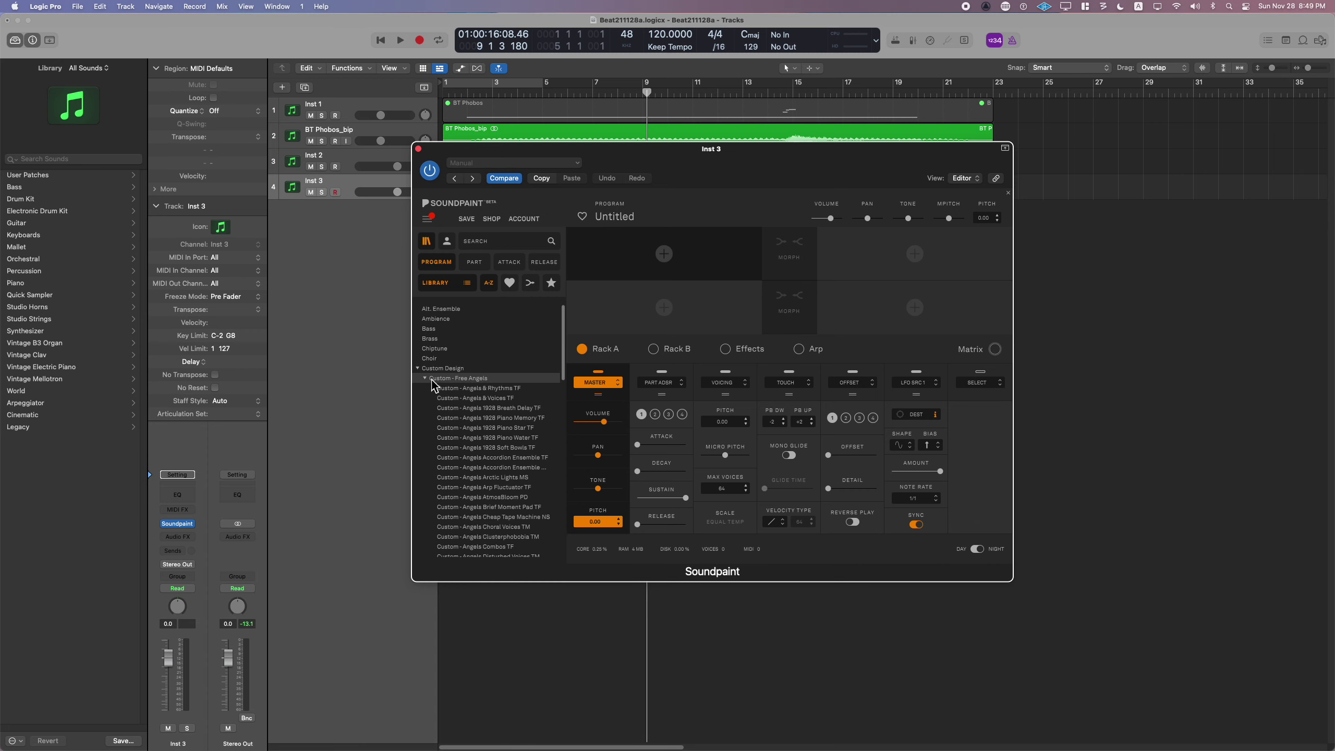
click(452, 389)
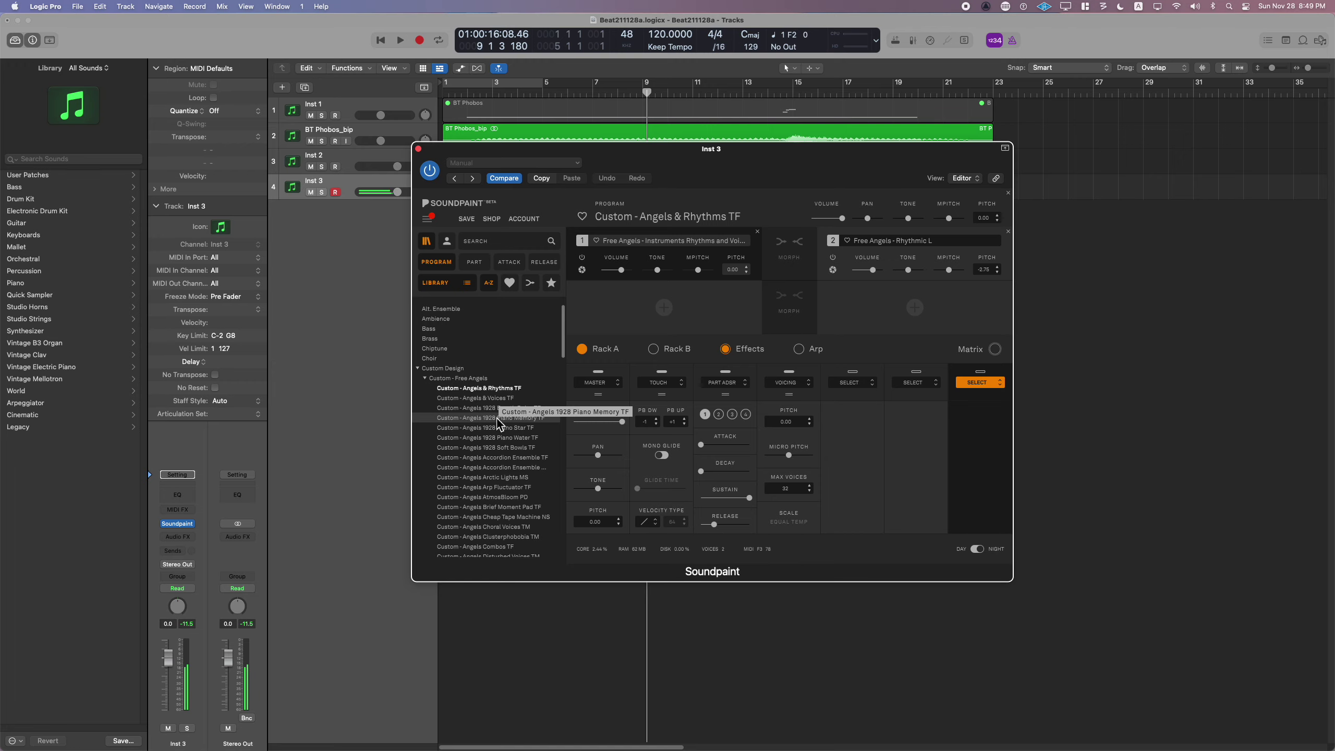
click(419, 148)
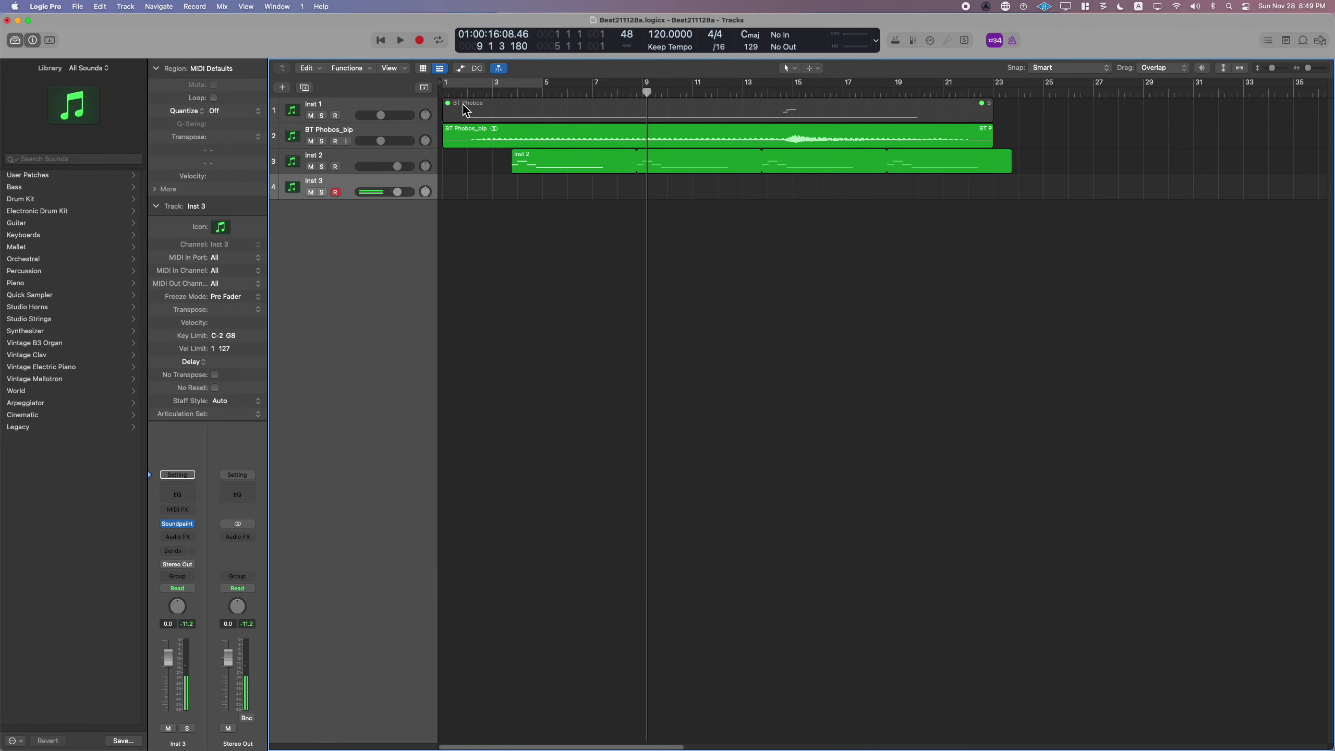
- Record a Soundpaint MIDI part on the Inst 3 track from about bar 10 to bar 32
click(467, 108)
key(space)
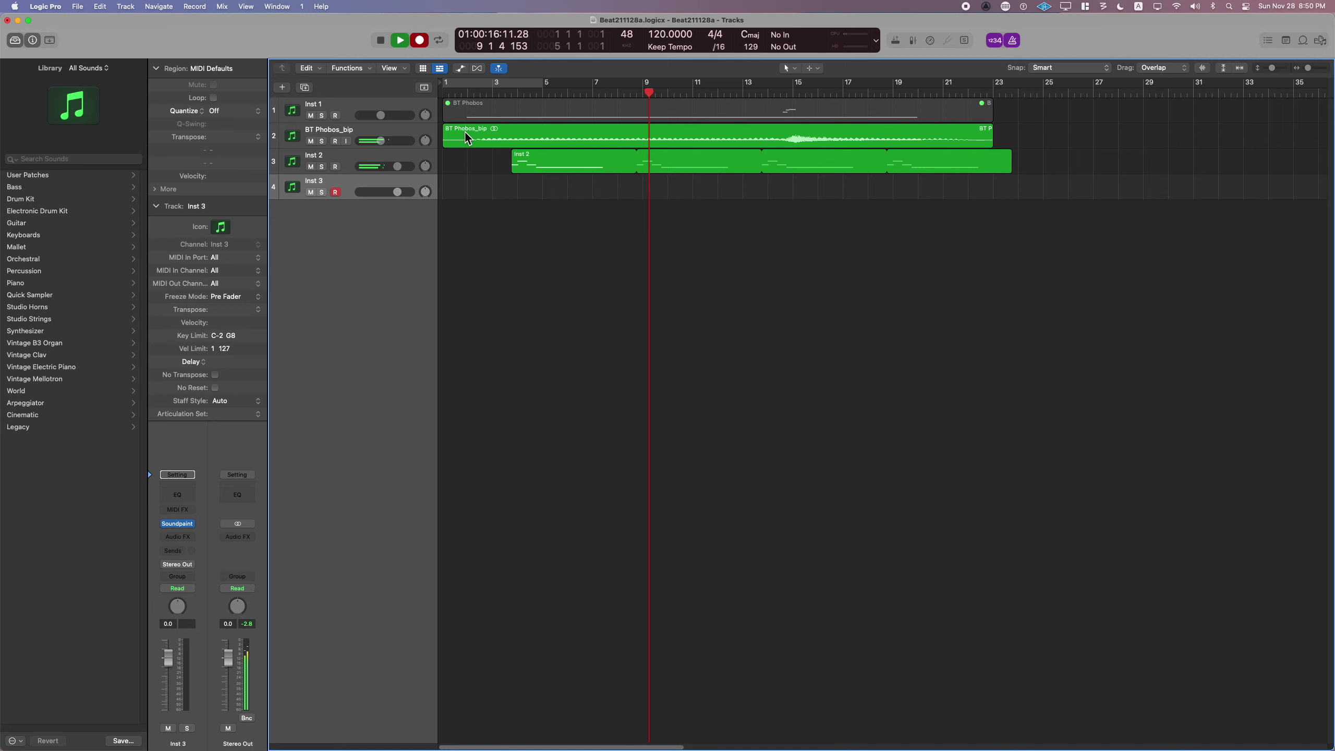
key(r)
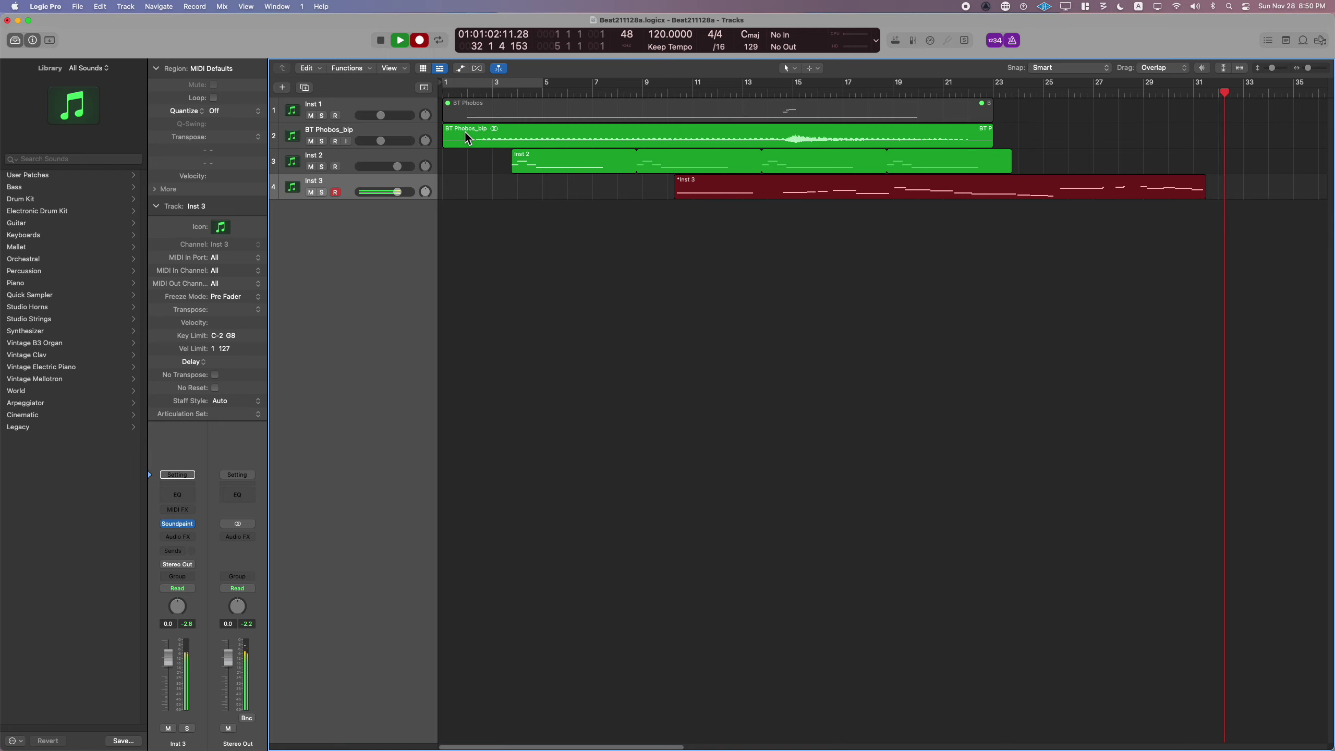
key(space)
- Play back the arrangement, mute the looped Inst 2 region and continue playback from about bar 10
key(space)
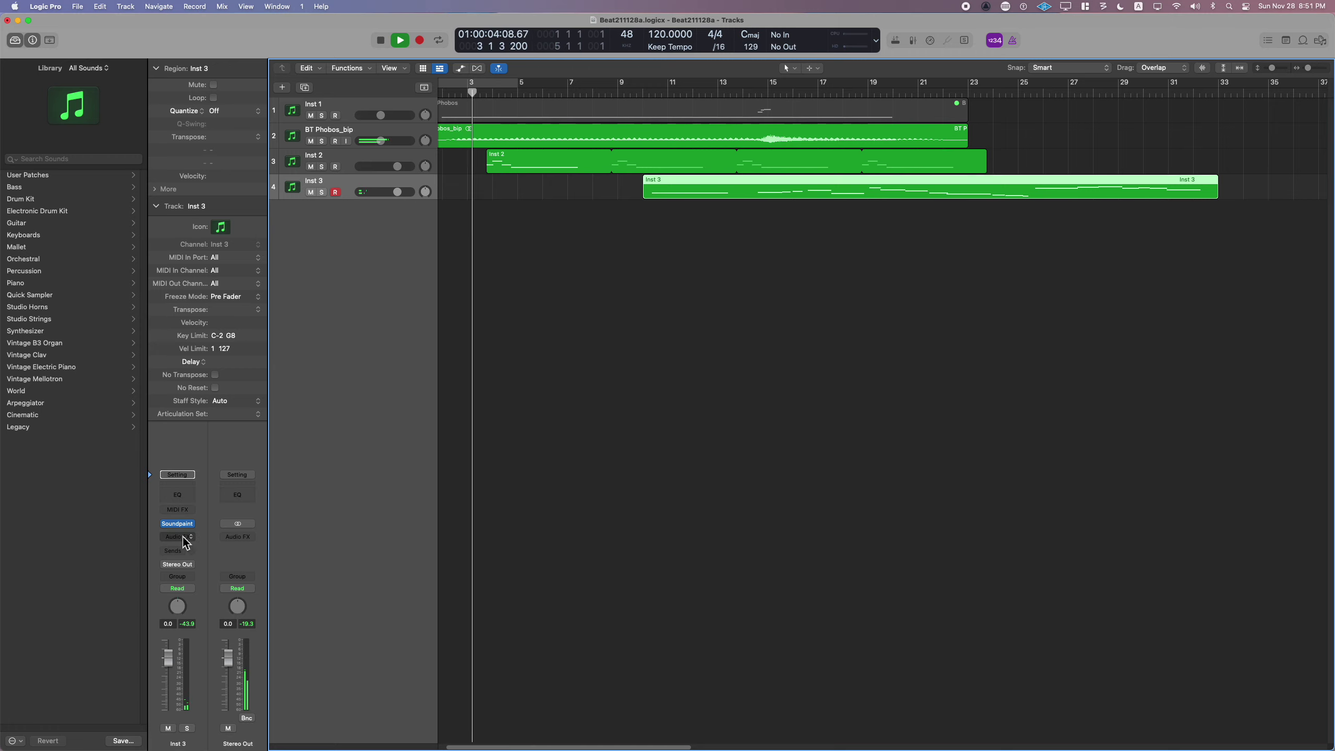
click(503, 168)
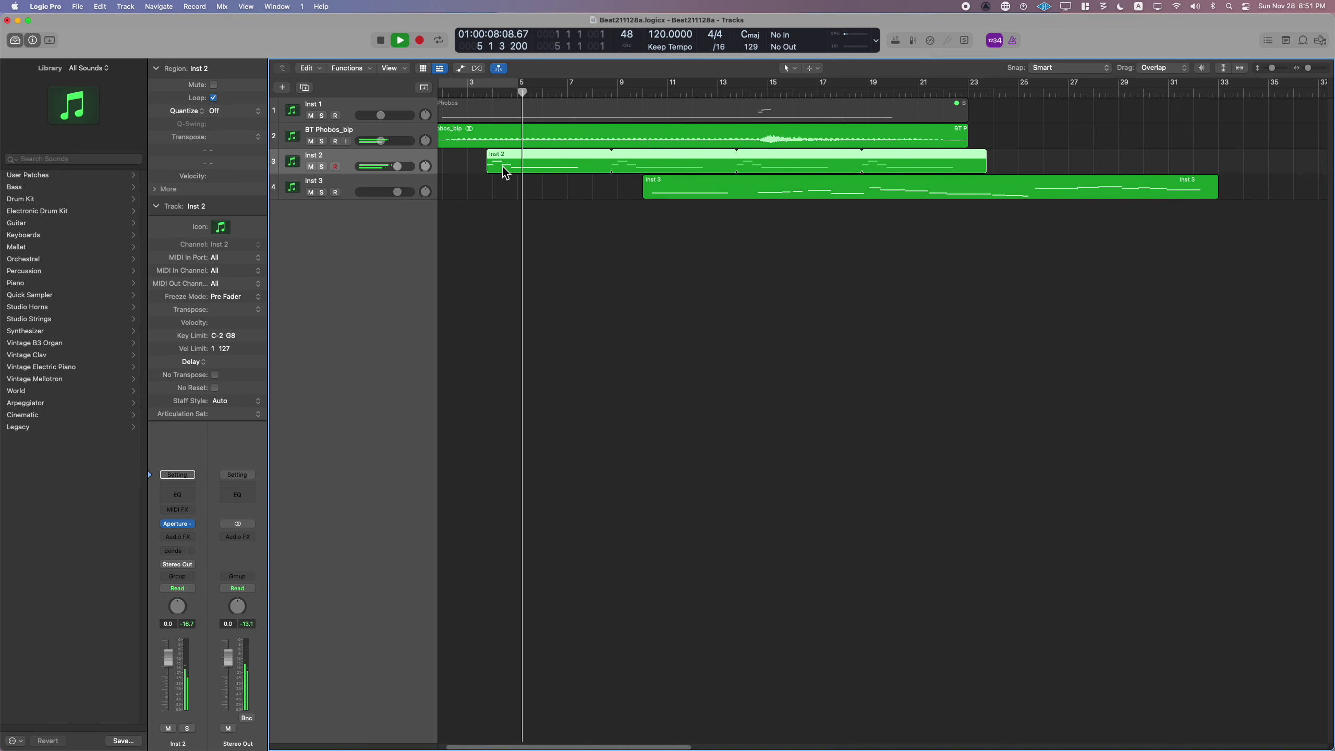
key(ctrl+m)
click(644, 93)
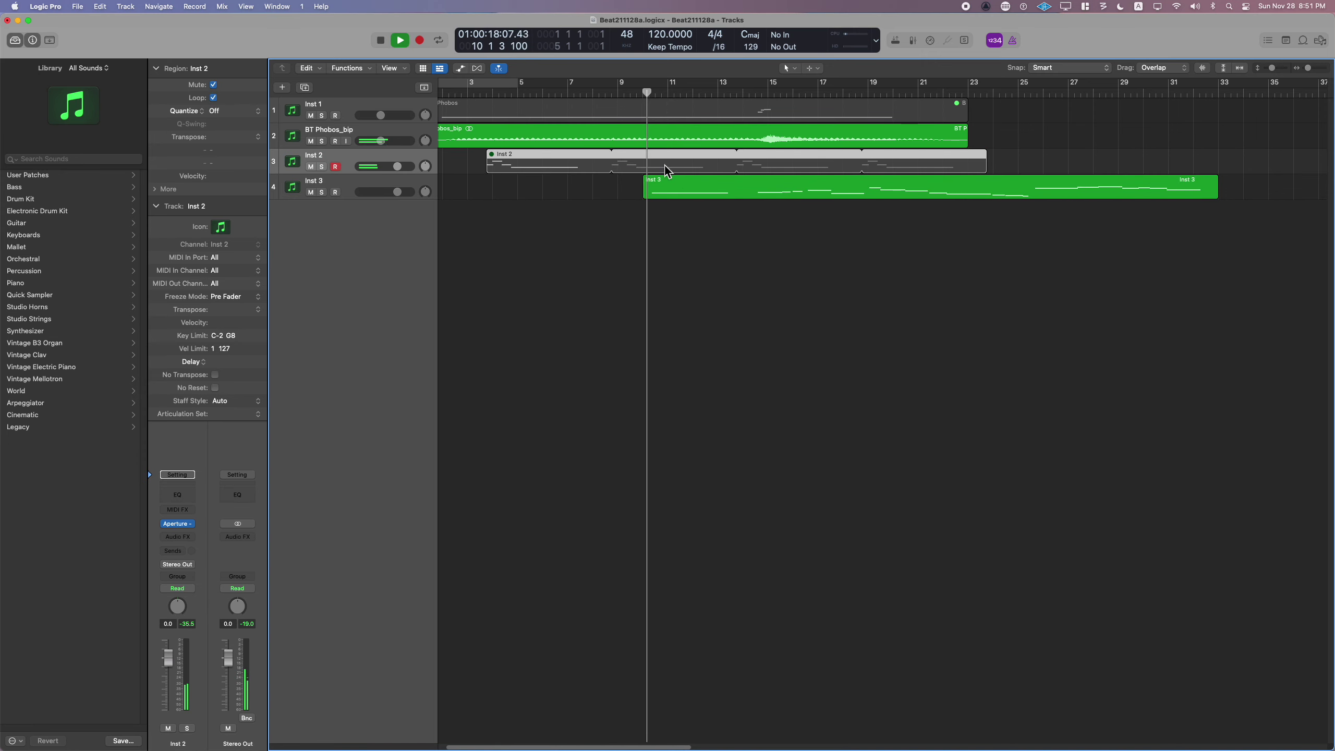
- Open the recorded Inst 3 region in the Piano Roll and examine its notes around bars 10 to 31 during playback
double_click(669, 188)
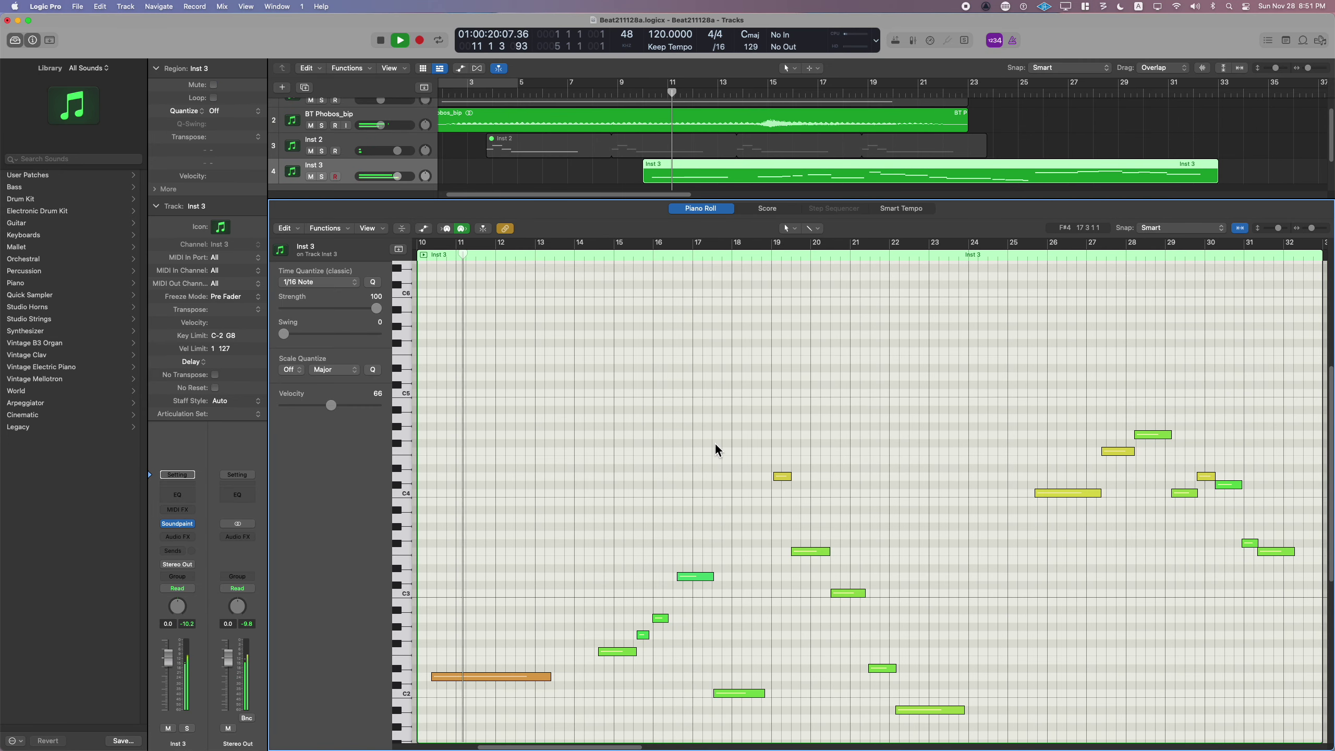
scroll(715, 447, down, 3)
scroll(714, 447, left, 6)
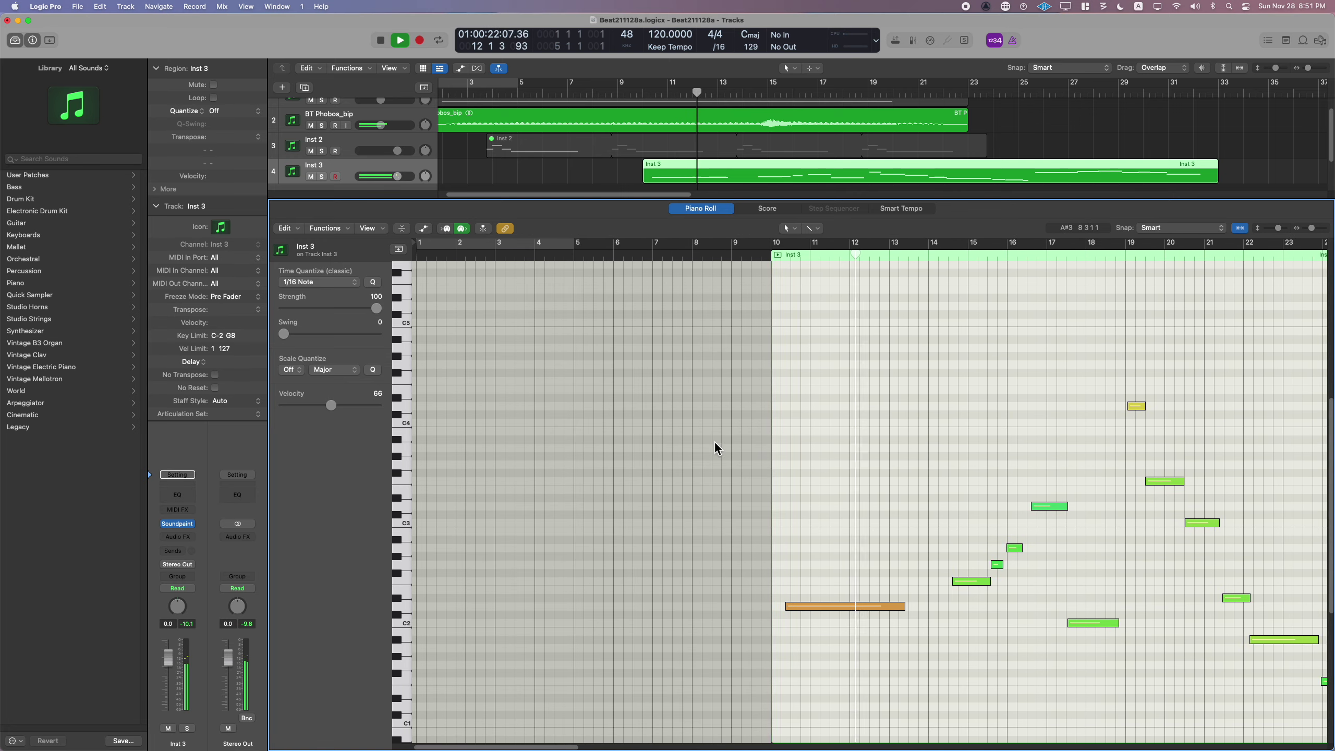
scroll(716, 443, right, 5)
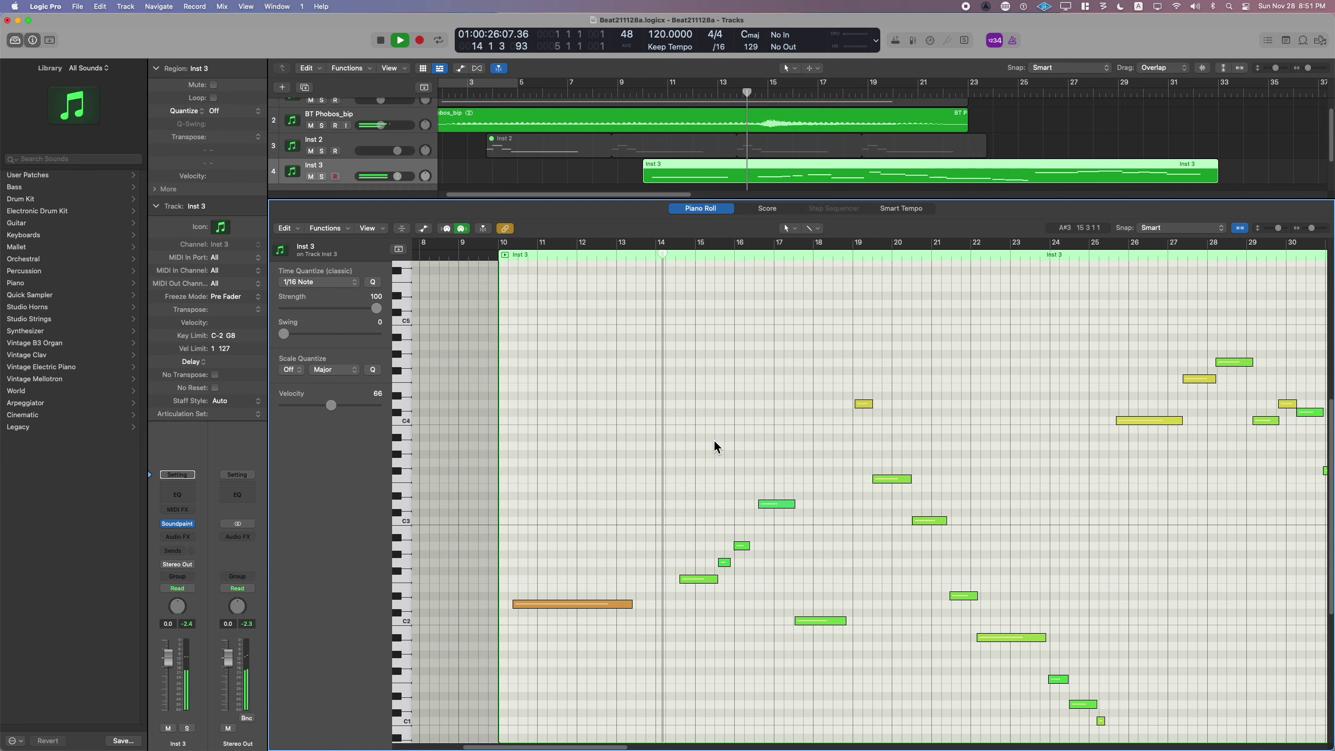
scroll(712, 437, right, 1)
scroll(712, 437, down, 2)
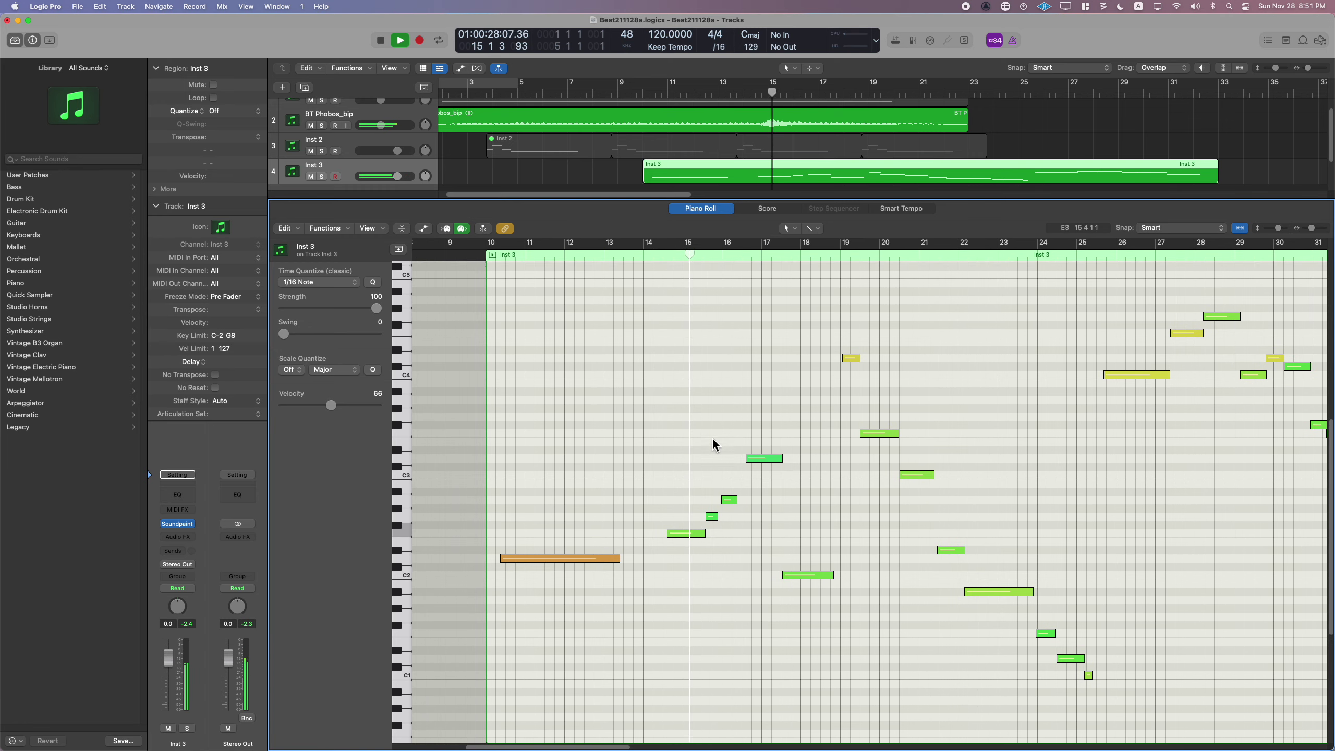
scroll(714, 445, down, 2)
scroll(714, 445, right, 1)
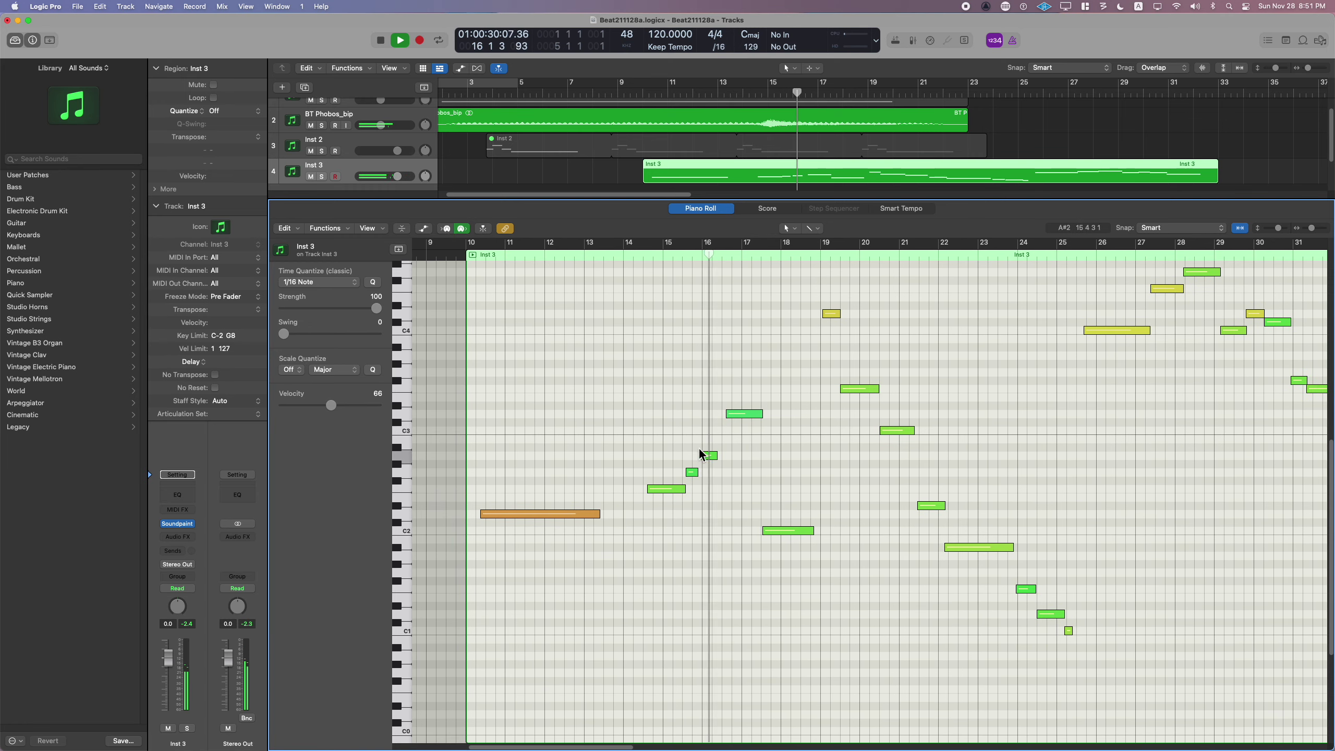
- Lower the two short notes near bar 16 and the following note by one semitone, and replay the passage
drag(710, 445, 695, 471)
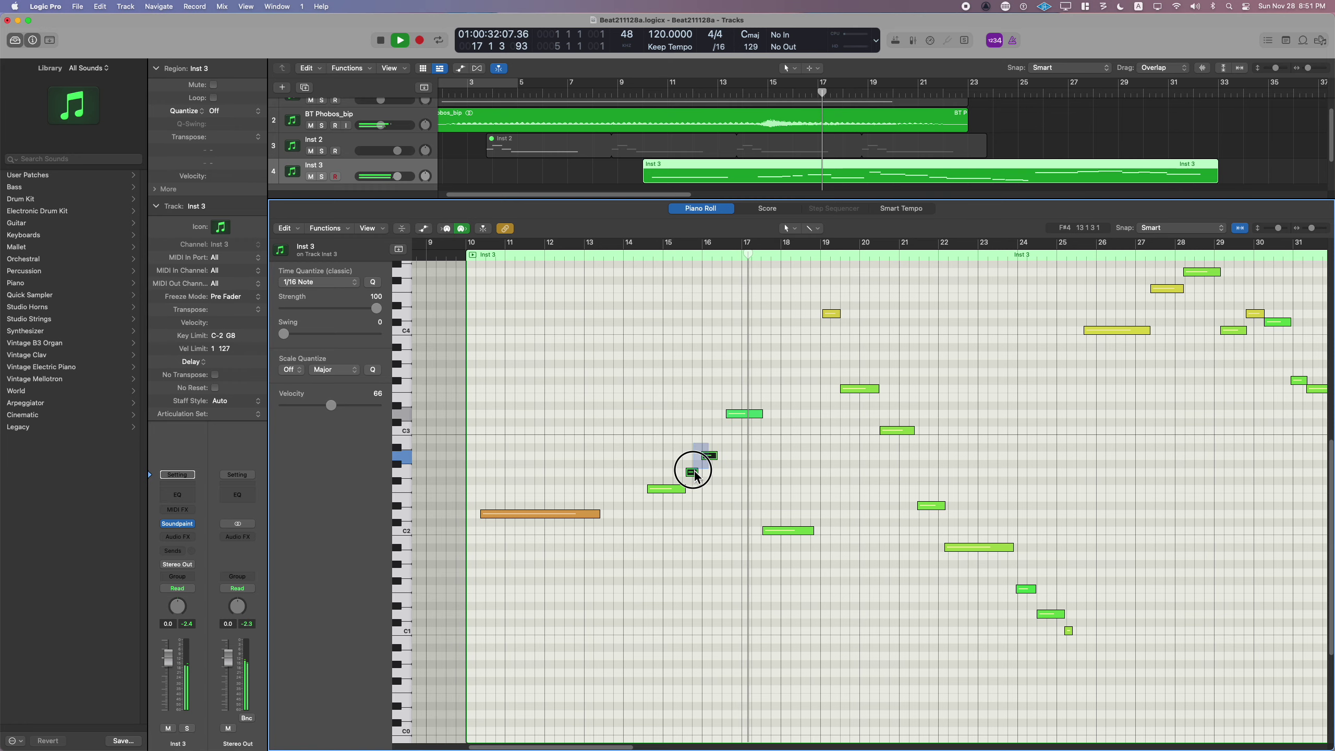
scroll(682, 296, right, 3)
key(space)
click(629, 259)
key(space)
drag(625, 434, 538, 546)
click(686, 413)
key(alt+Down)
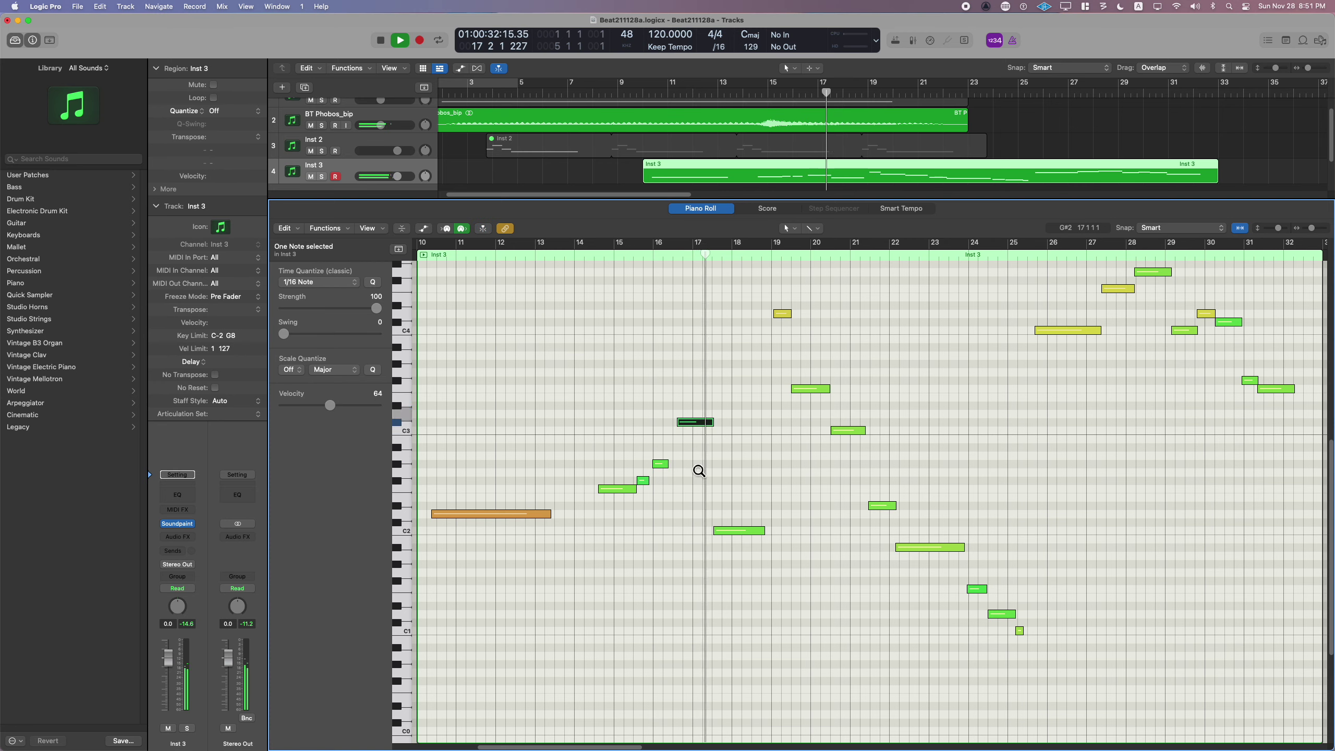
click(673, 258)
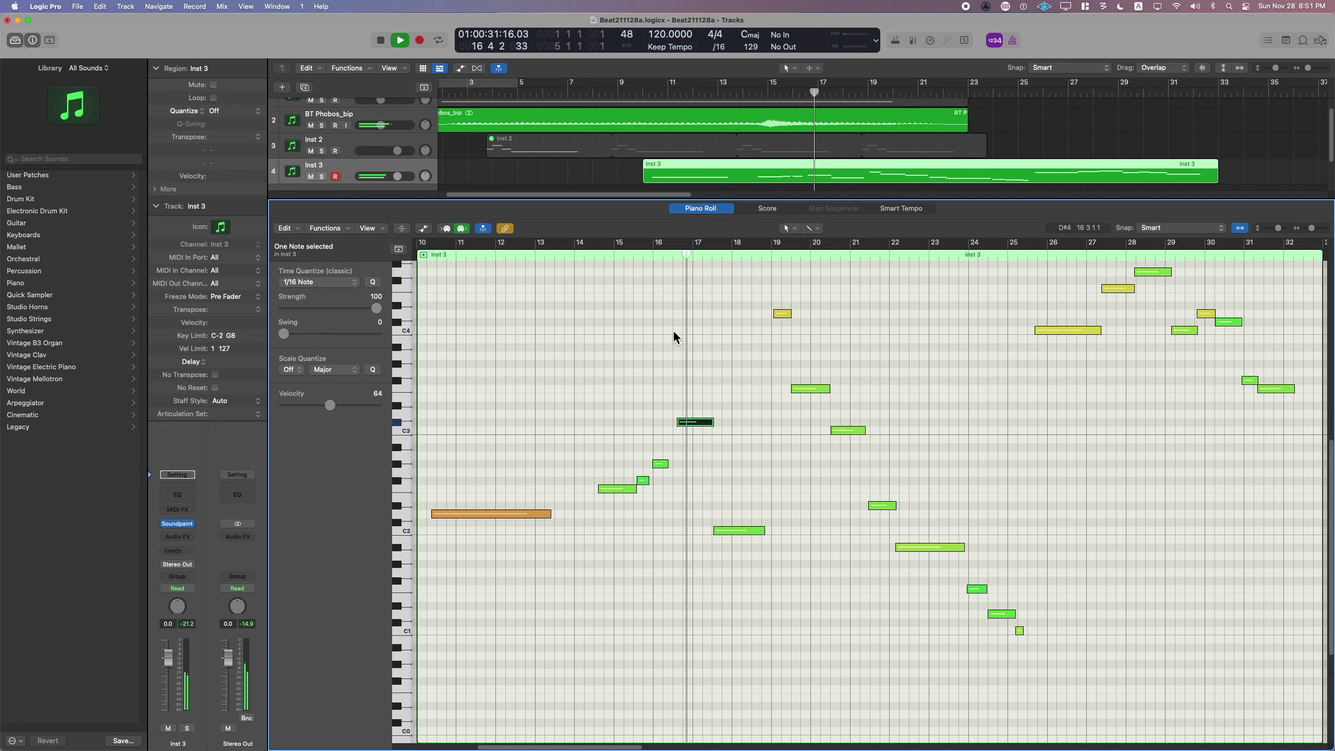
- Mute the first four Inst 3 notes, move the note near bar 17 to bar 10 and replay from the region start
drag(668, 401, 434, 604)
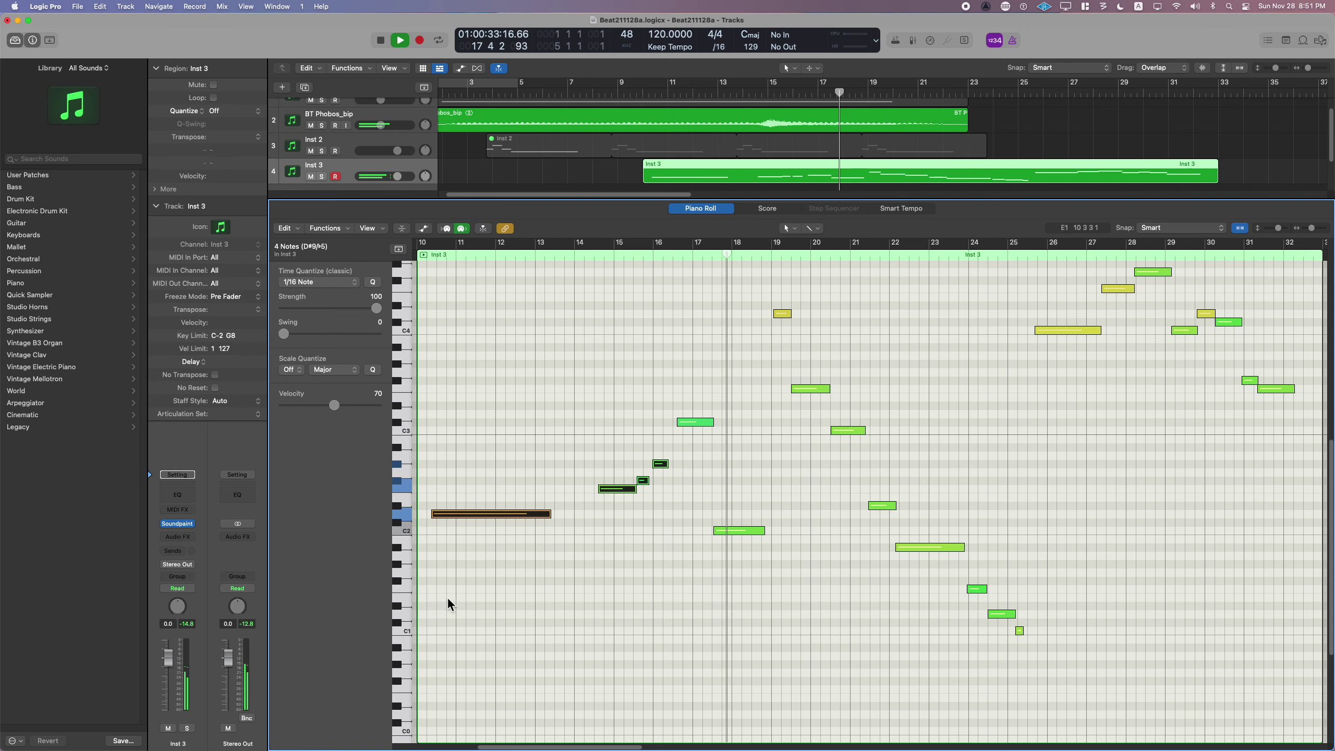
click(695, 422)
drag(698, 424, 438, 424)
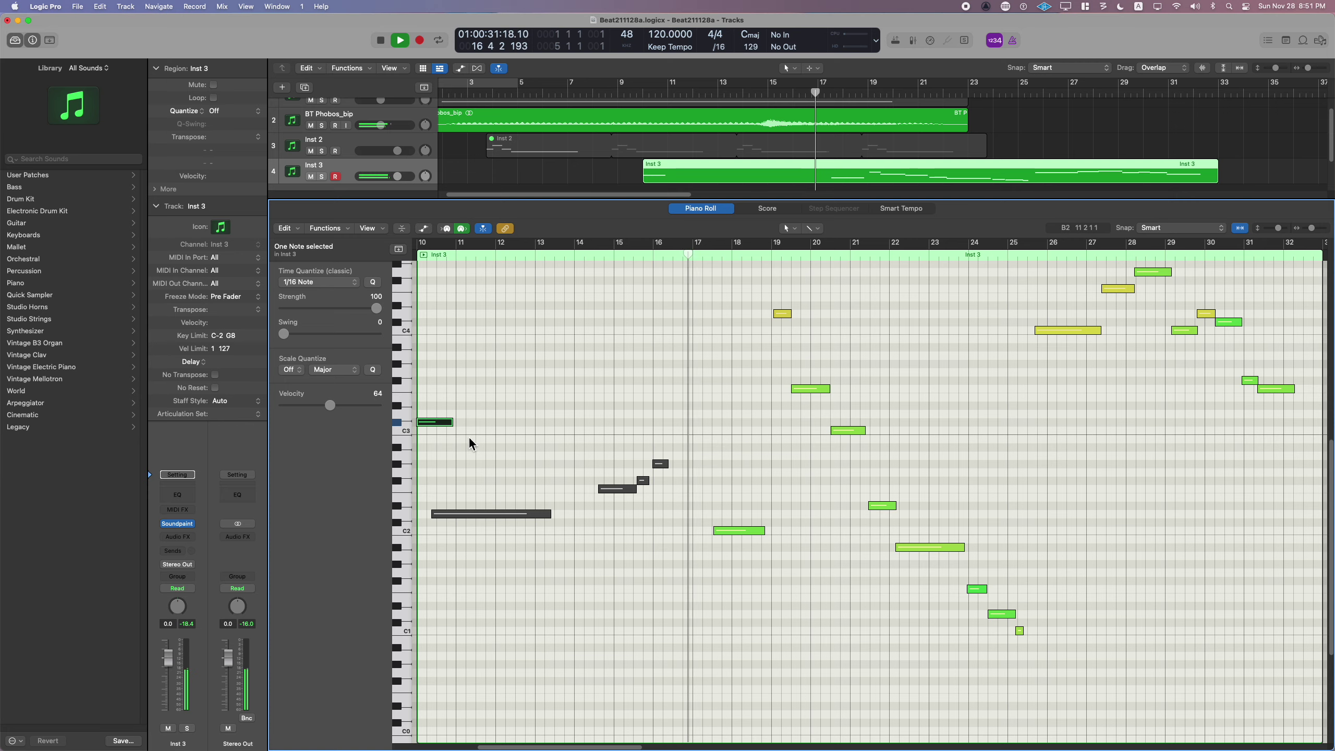
key(Return)
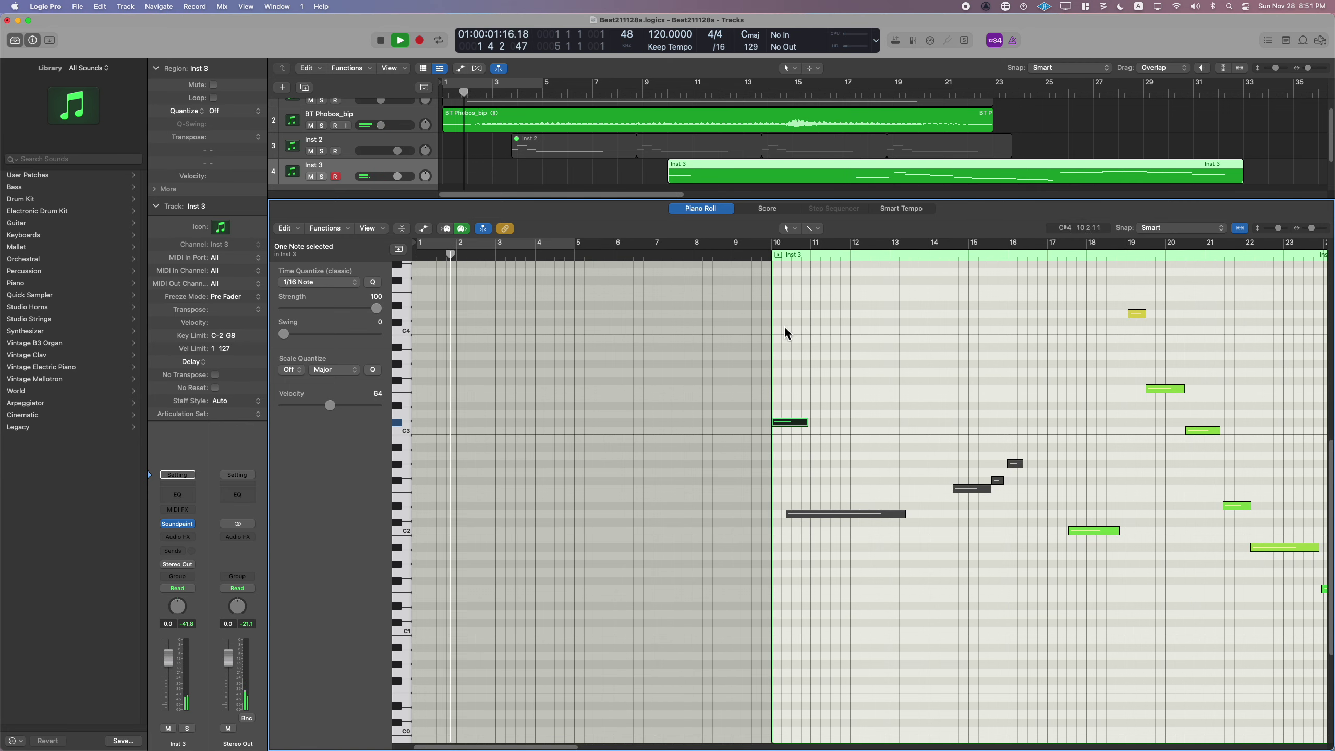
click(758, 257)
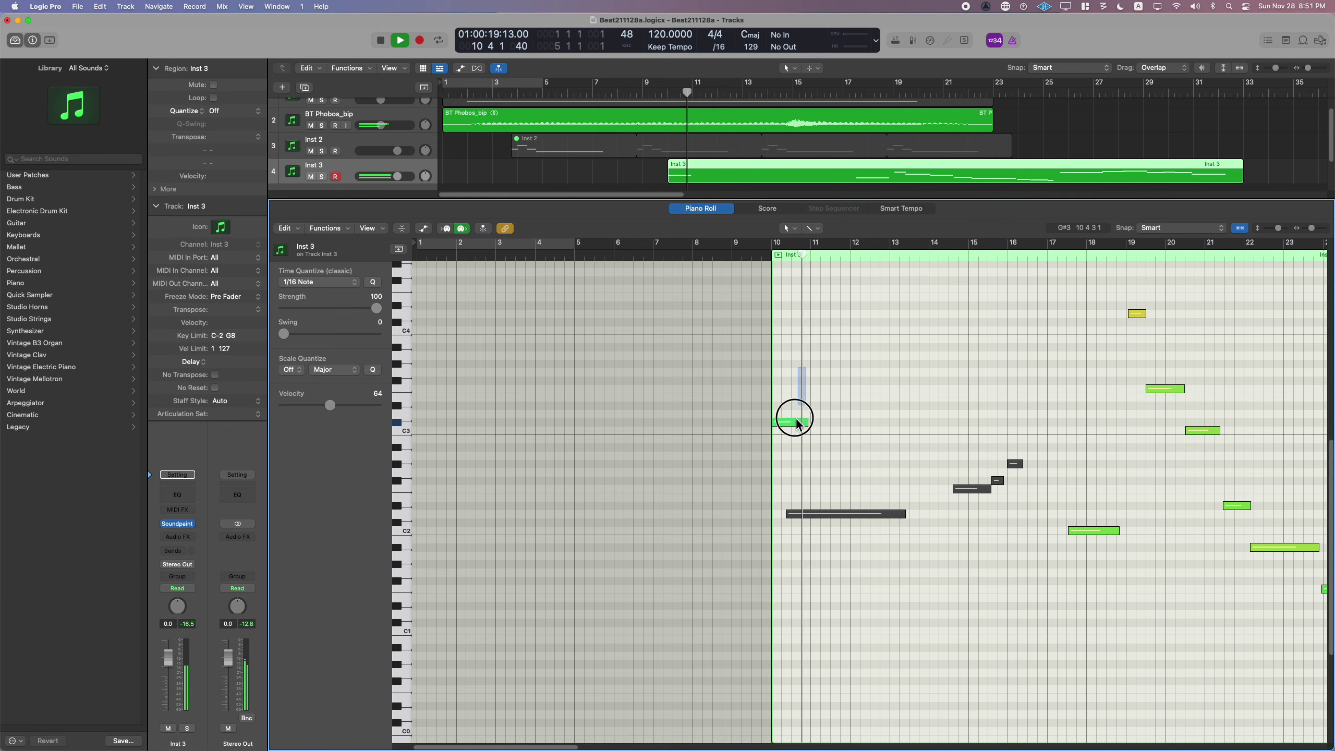
- Lower the moved note at bar 10 by one semitone to C3 and replay from just before it
key(alt+Down)
key(space)
scroll(786, 451, right, 10)
key(comma)
key(comma)
key(space)
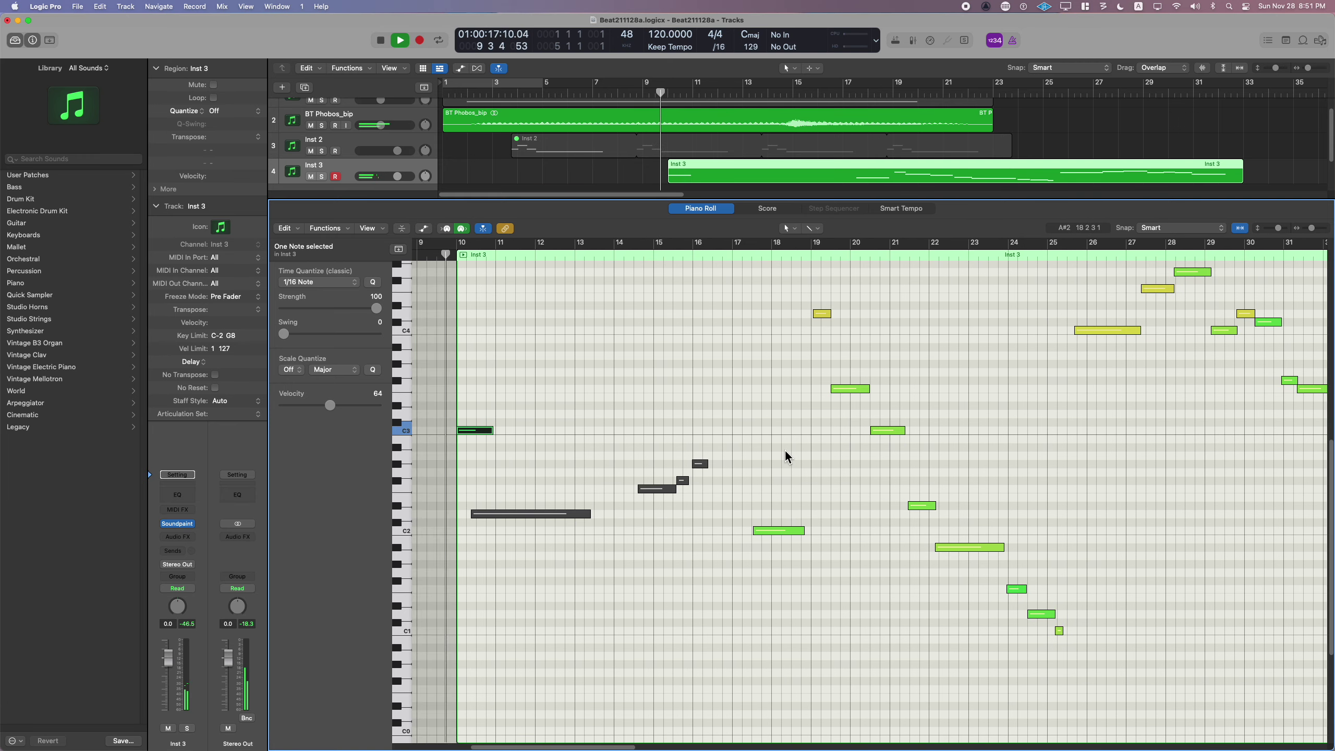
- Raise the bar 10 note semitone by semitone to G3, replaying the passage to audition each pitch
key(alt+Up)
key(comma)
key(comma)
key(alt+Up)
key(comma)
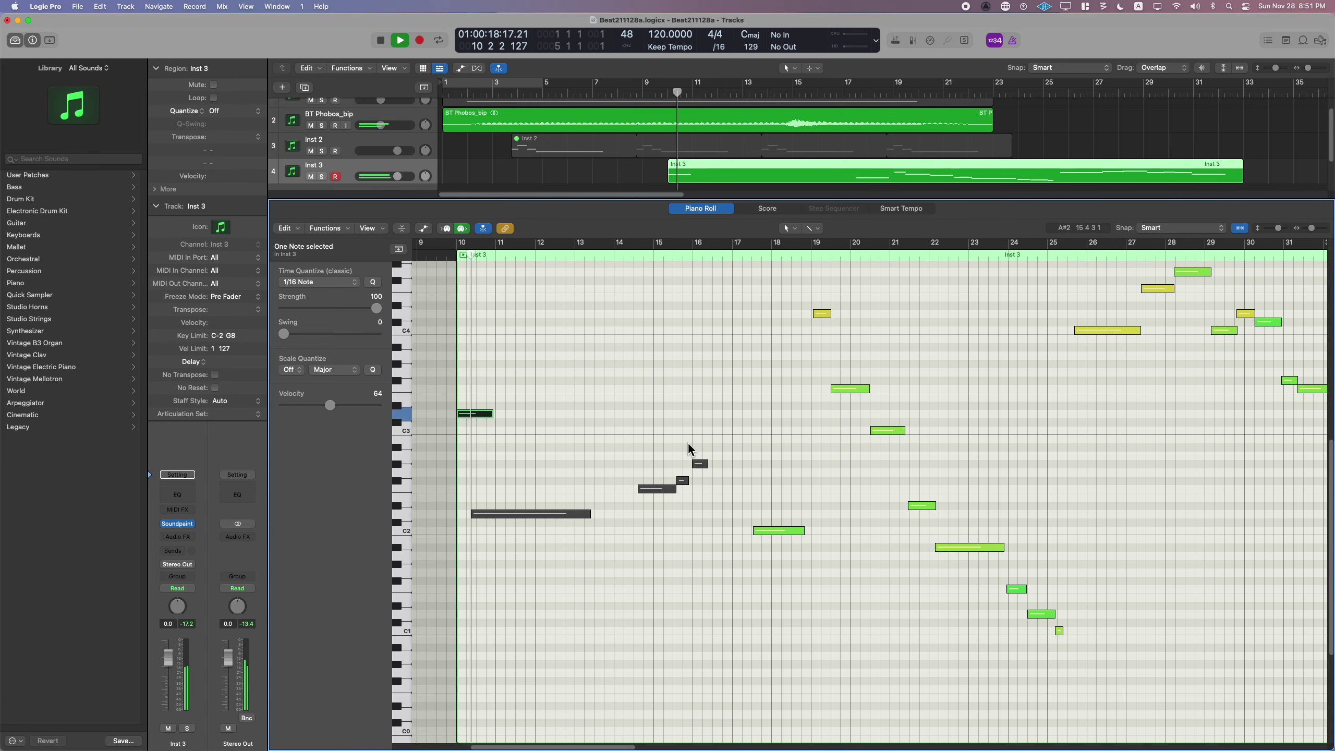
key(alt+Up)
key(comma)
key(comma)
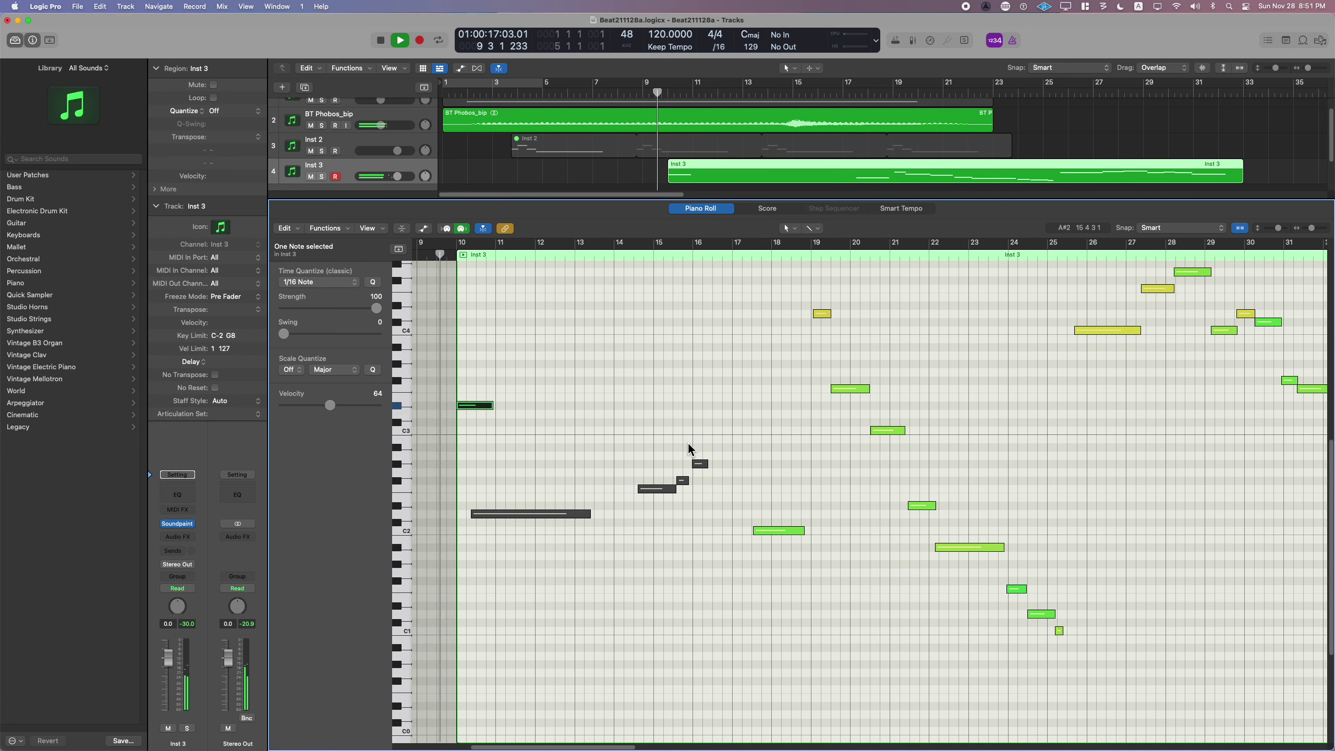
key(alt+Up)
key(comma)
key(alt+Up)
key(comma)
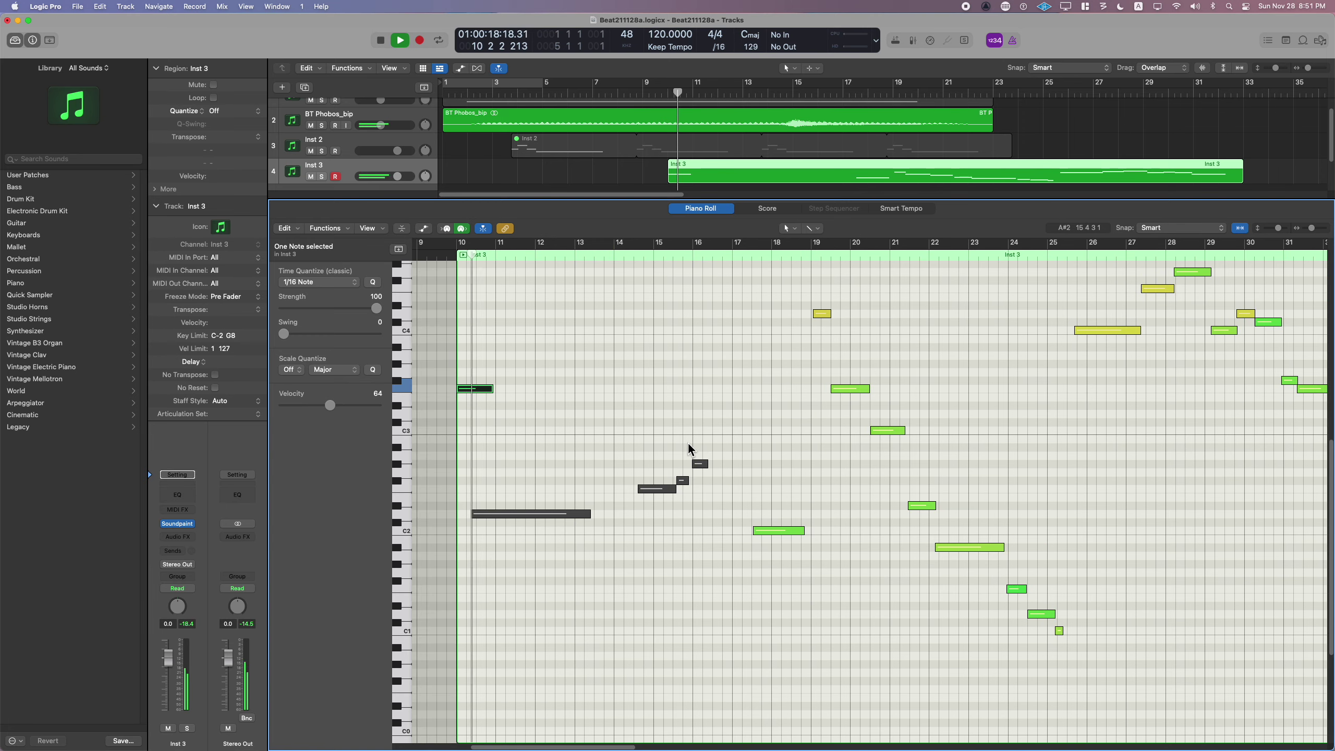
key(alt+Up)
key(comma)
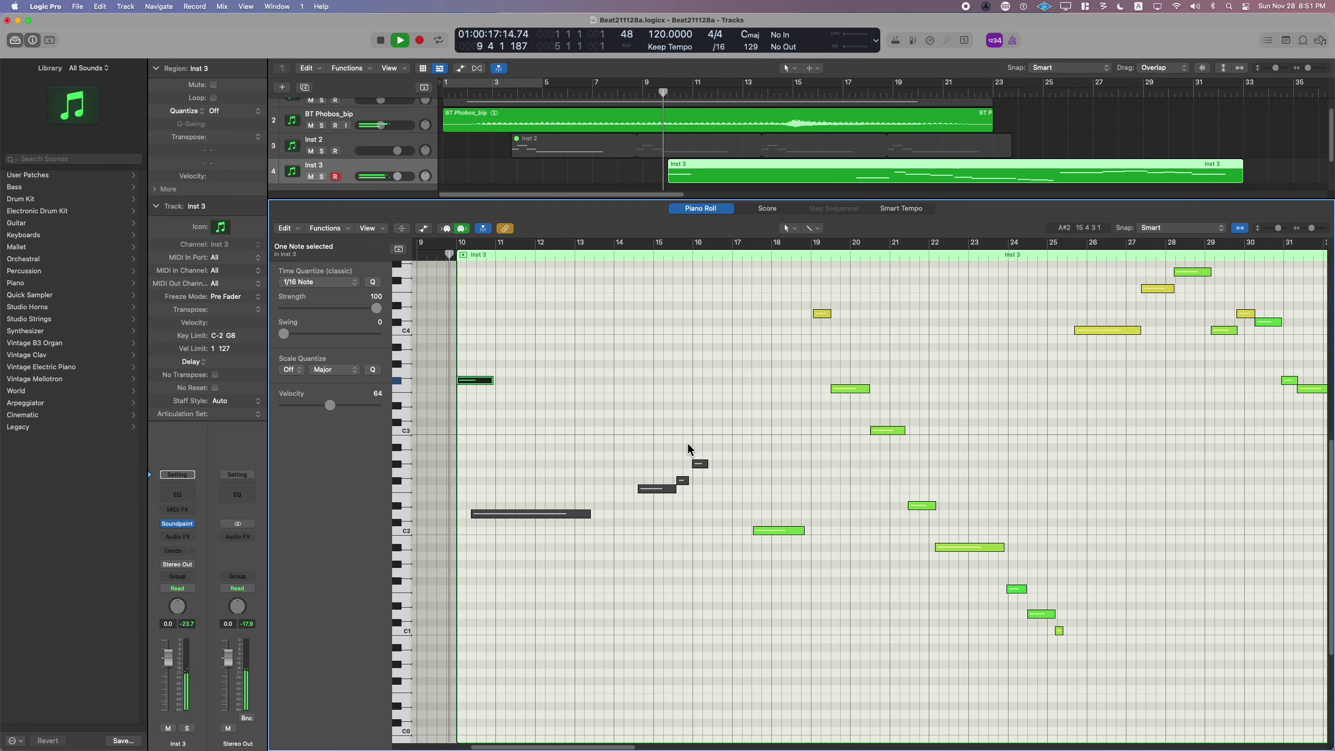
key(comma)
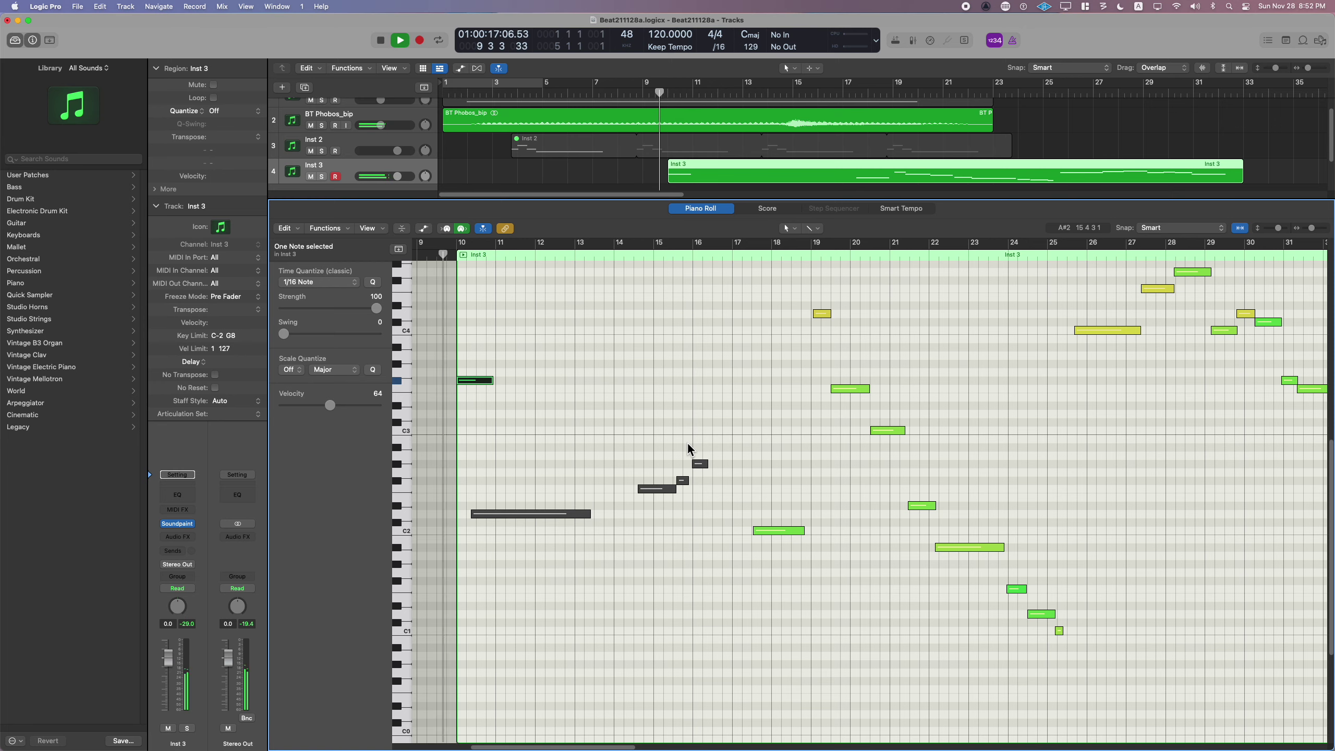
key(alt+Up)
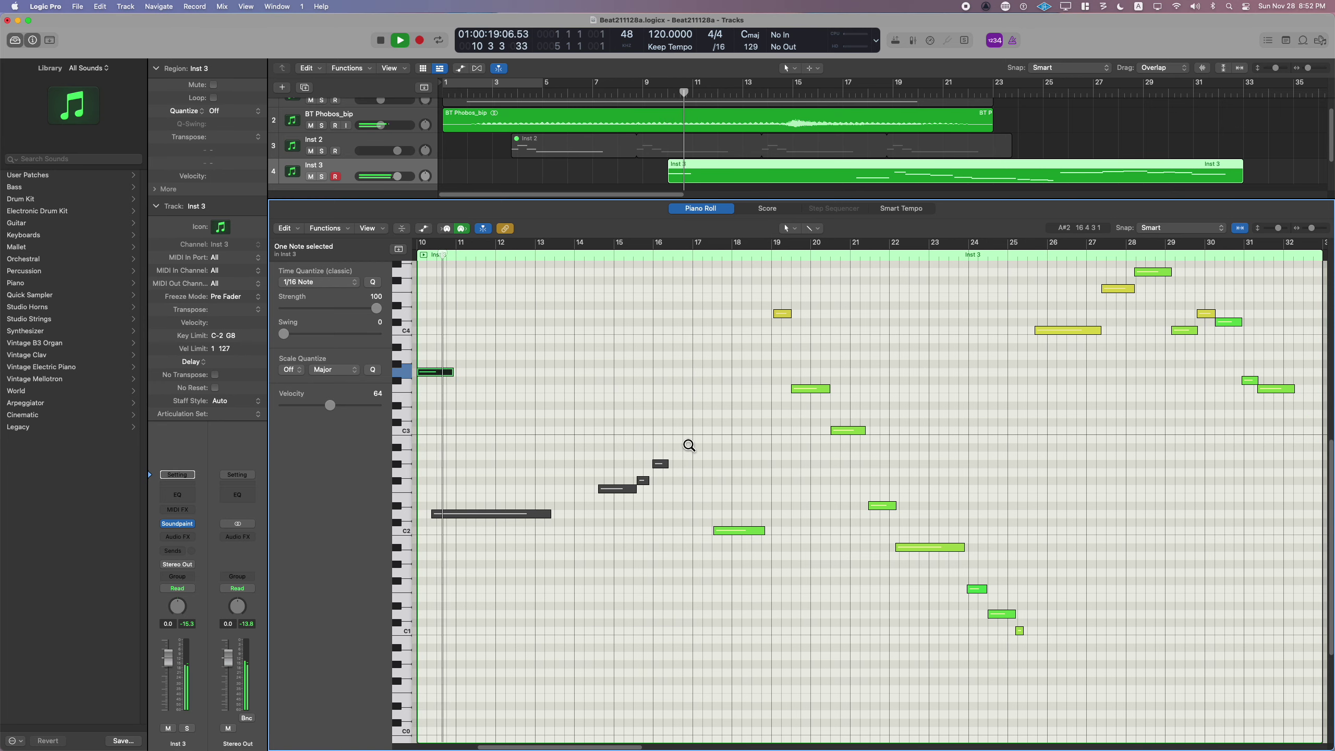
- Lower the bar 10 note to C2, replay it and lengthen it to exactly one bar
key(alt+Down)
key(alt+Down)
key(alt+Down)
key(alt+Down)
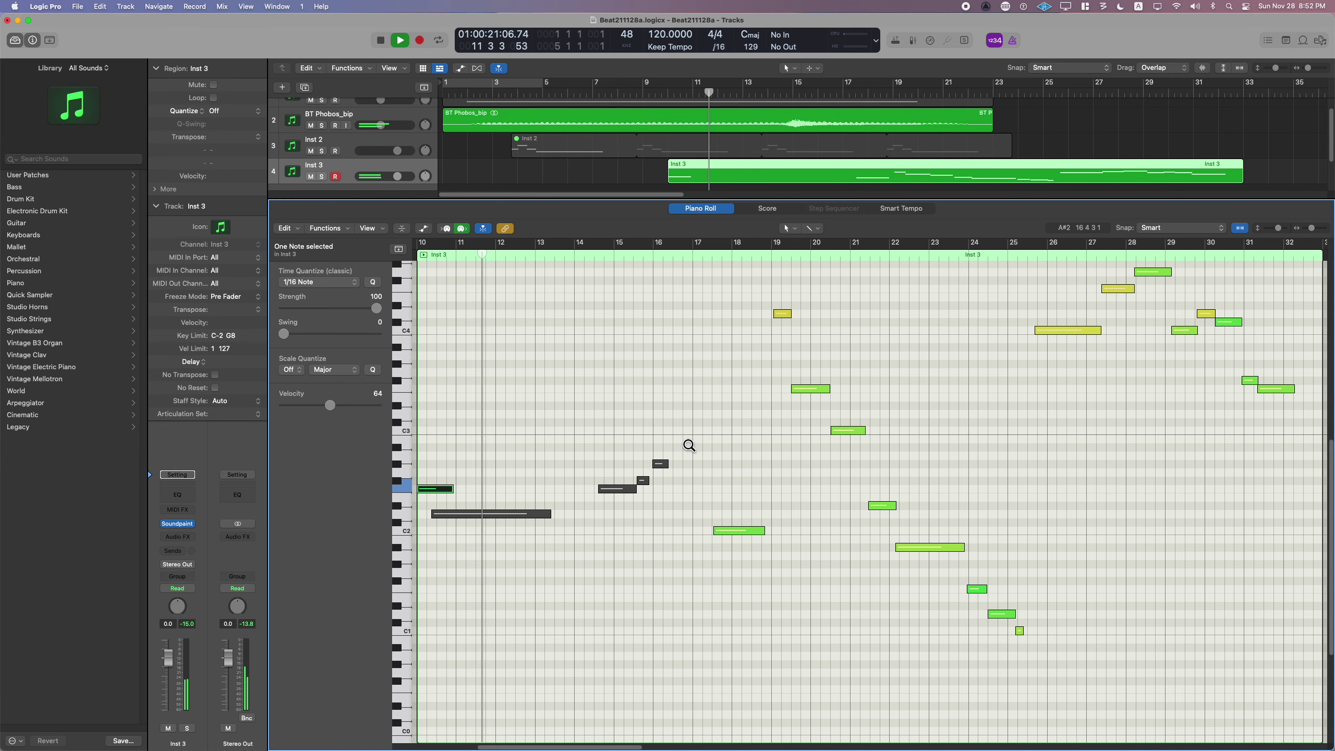
key(alt+Down)
key(alt+Down)
key(comma)
key(comma)
key(comma)
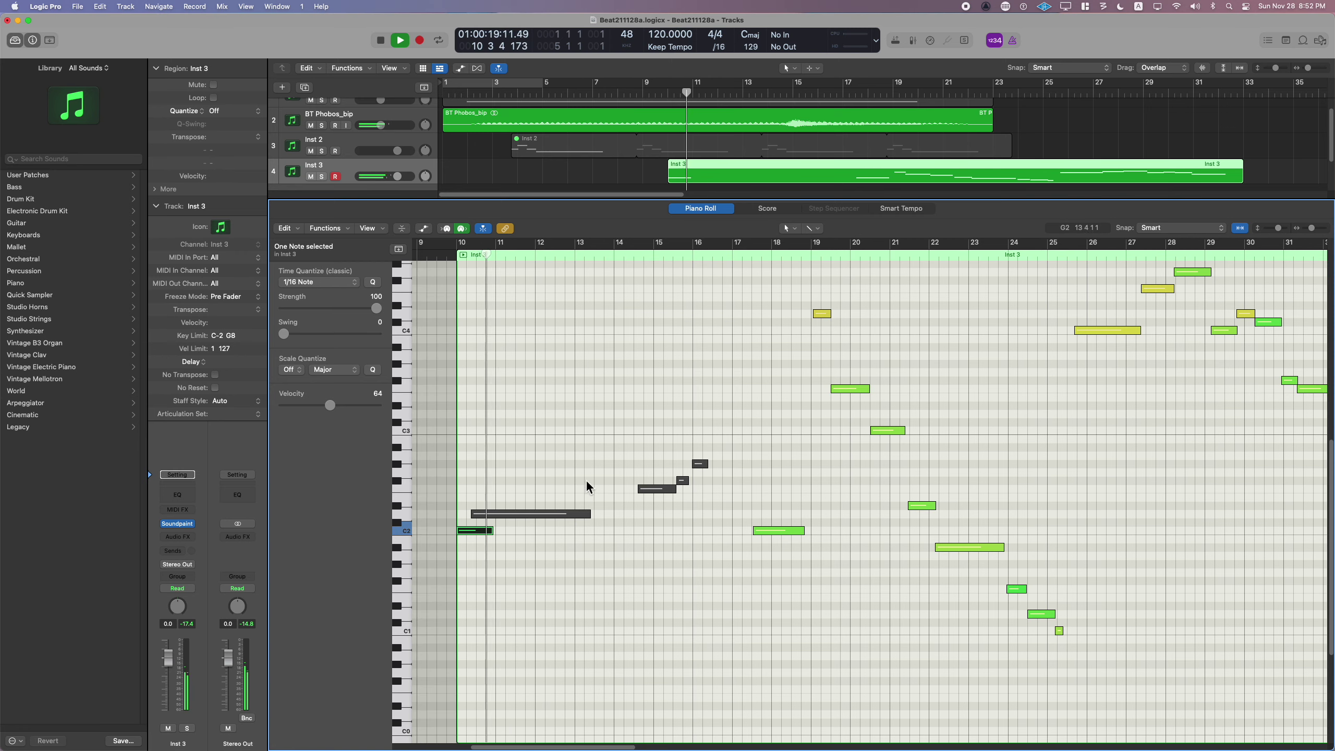
drag(493, 530, 494, 530)
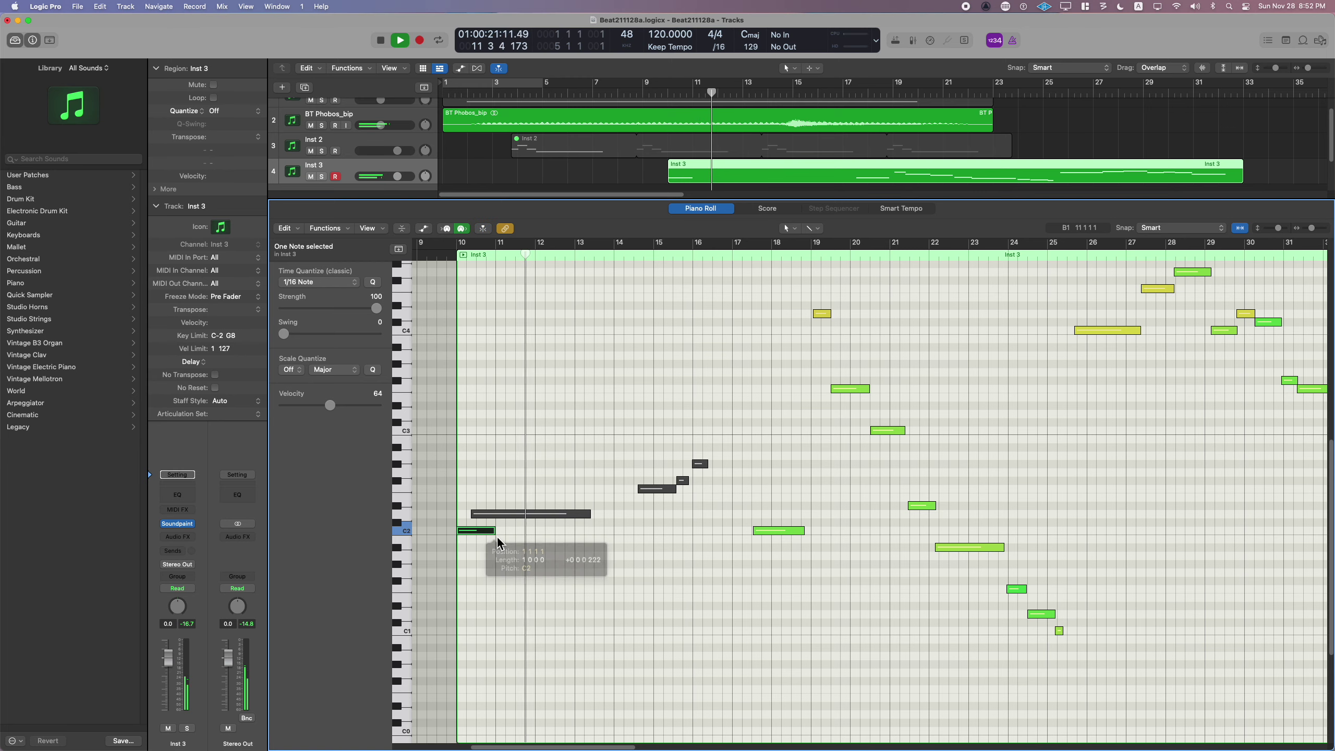
- Lower the bar 10 note step by step from C2 to A0 while listening to the playback
key(alt+Down)
key(comma)
key(comma)
key(comma)
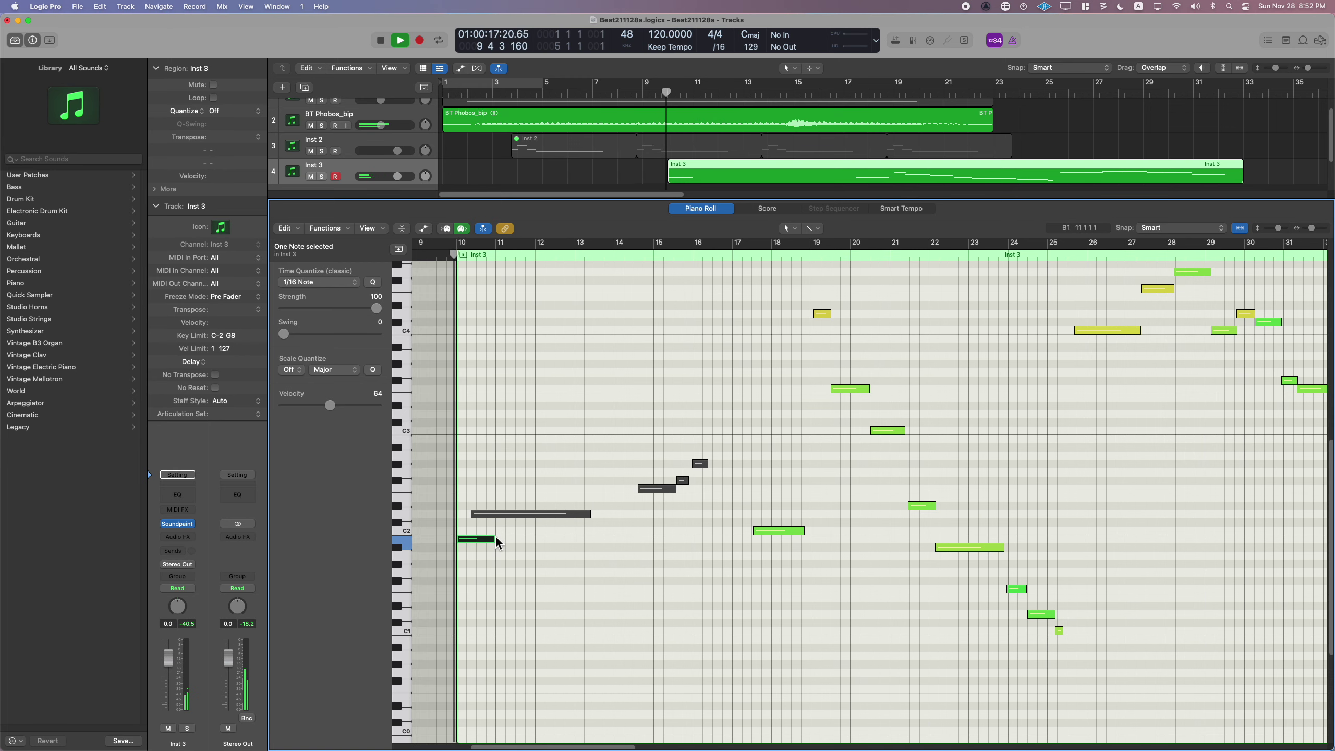
key(alt+Down)
key(alt+Down)
key(alt+Down)
key(alt+Down)
key(alt+Down)
key(alt+Down)
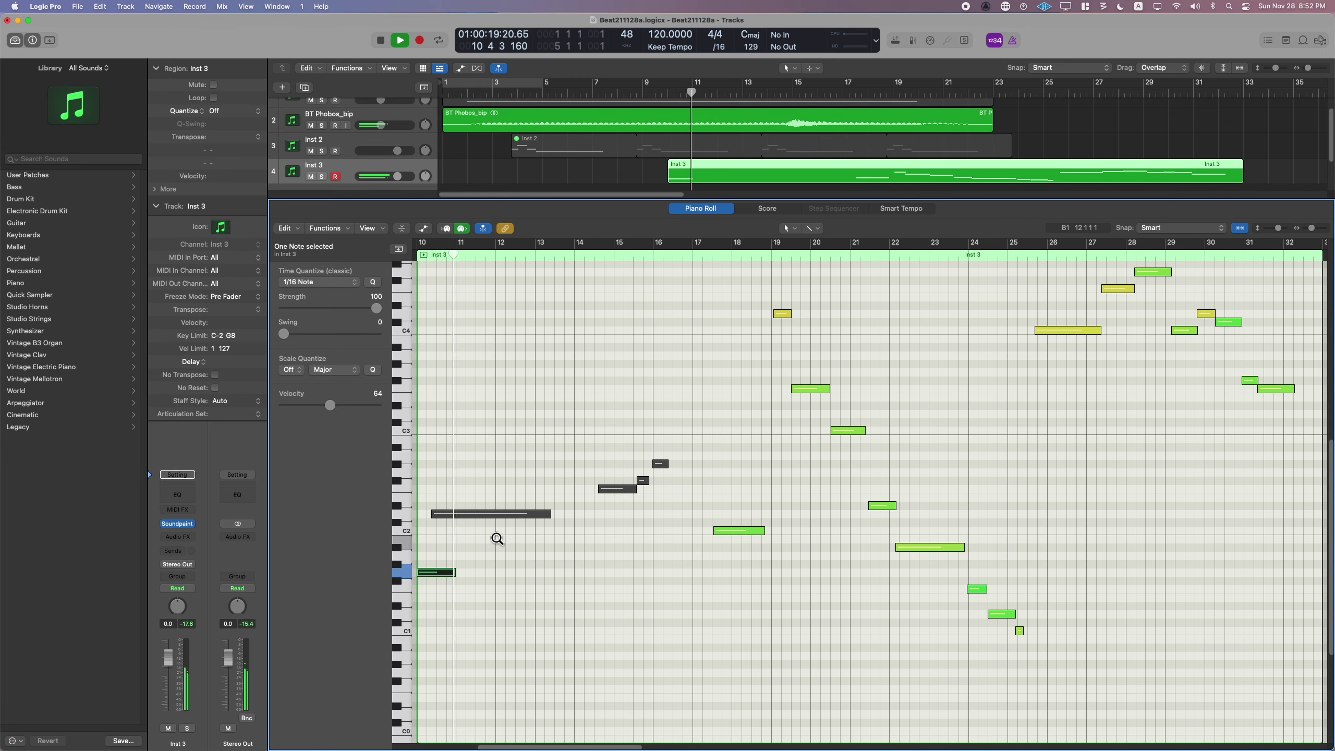
key(alt+Down)
key(alt+Down)
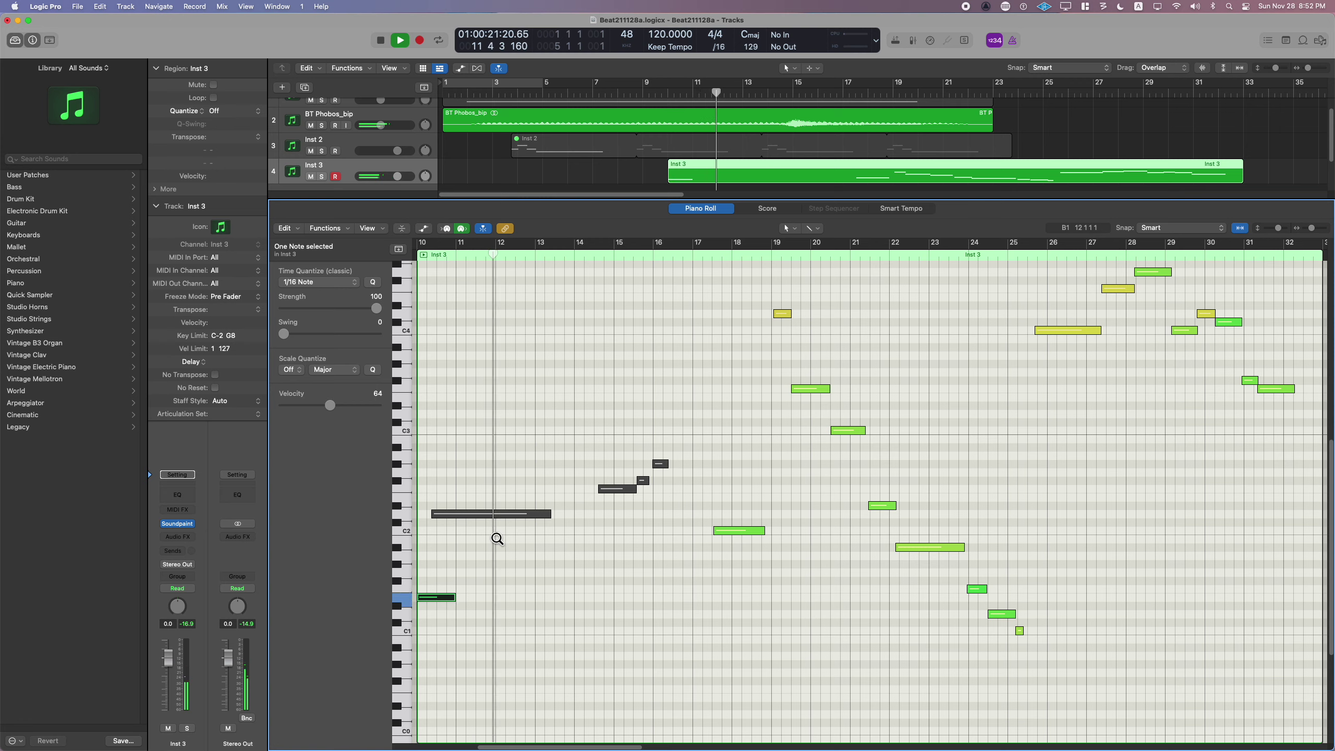
key(alt+Down)
key(alt+Down)
key(alt+Down)
key(alt+Down)
key(alt+Down)
key(alt+Down)
key(alt+Down)
key(alt+Down)
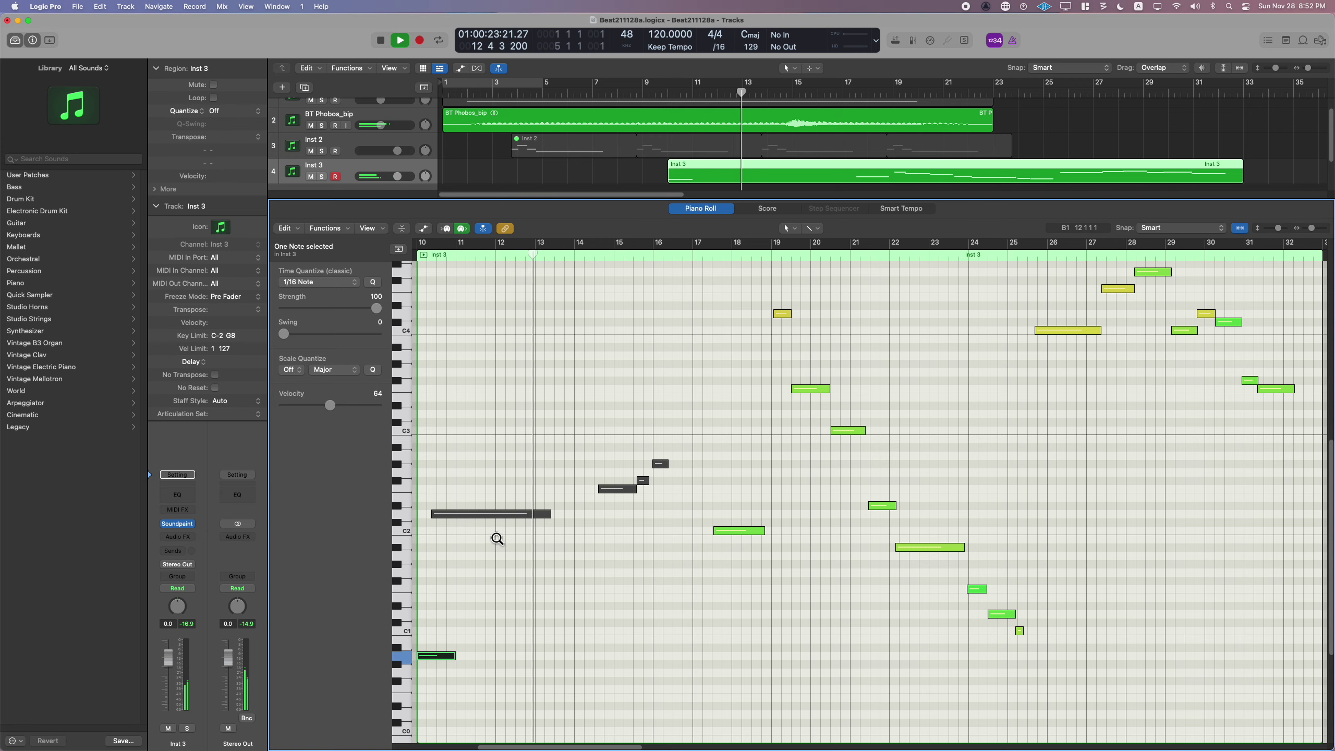
- Raise the bar 10 note back up to C2
key(alt+Up)
key(alt+Up)
key(alt+Up)
key(alt+Up)
key(alt+Up)
key(alt+Up)
key(alt+Up)
key(alt+Up)
key(alt+Up)
key(alt+Up)
key(alt+Up)
key(alt+Up)
key(alt+Up)
key(alt+Up)
key(alt+Up)
key(alt+Up)
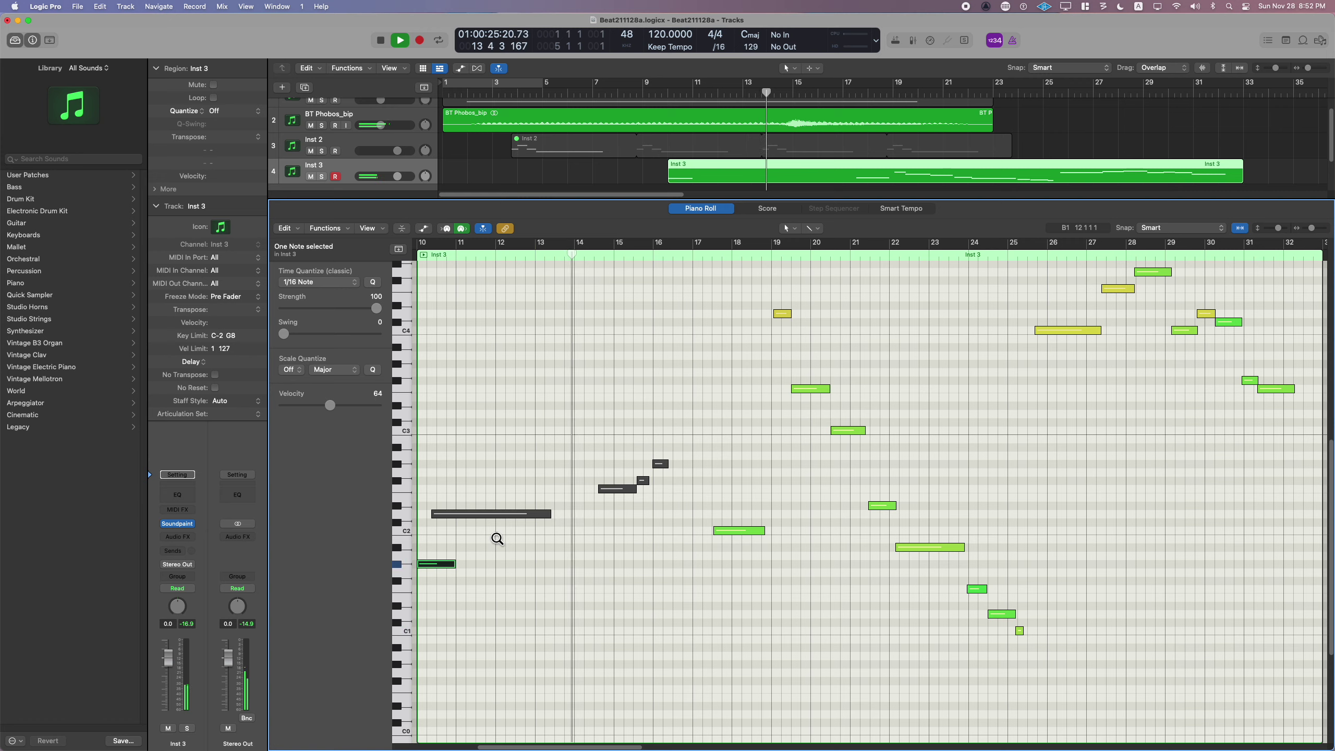
key(alt+Up)
- Unmute the four muted notes and load the Custom - Angels & Voices TF program in the Inst 3 Soundpaint instrument
click(495, 536)
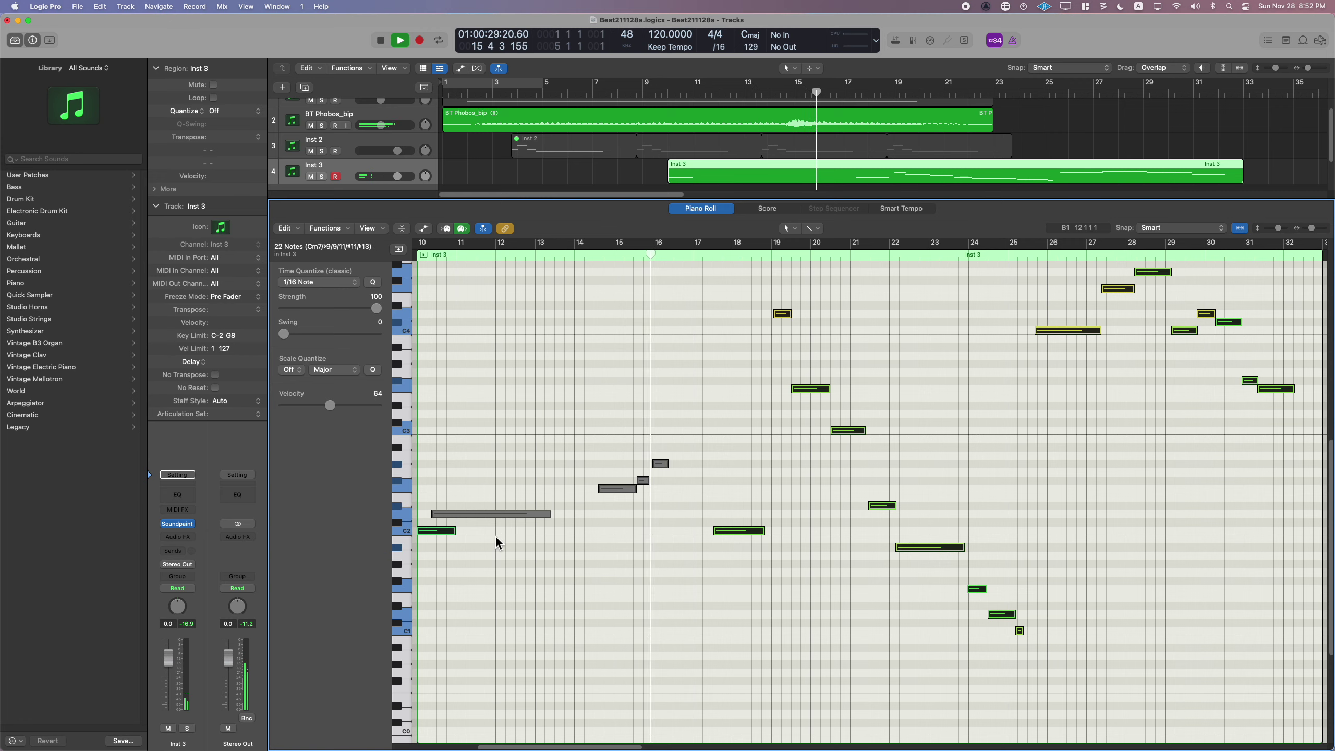
drag(503, 443, 670, 576)
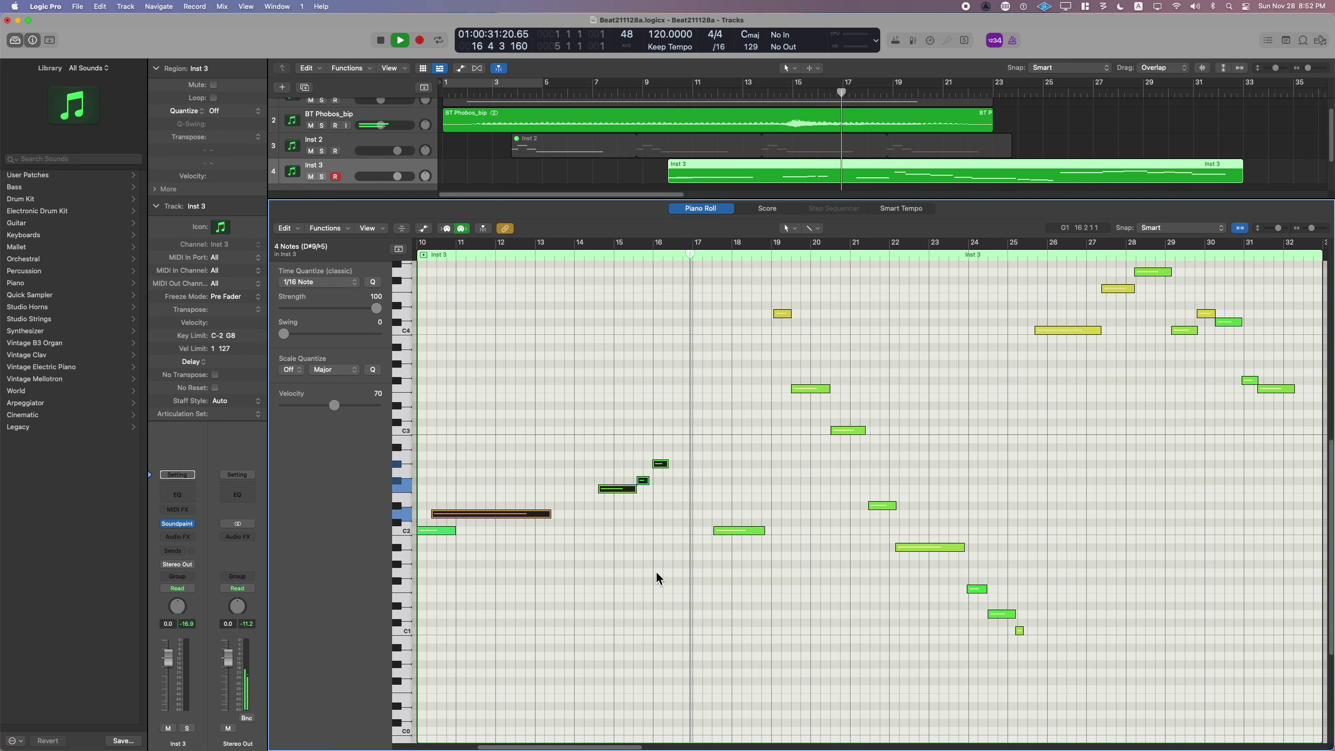
key(v)
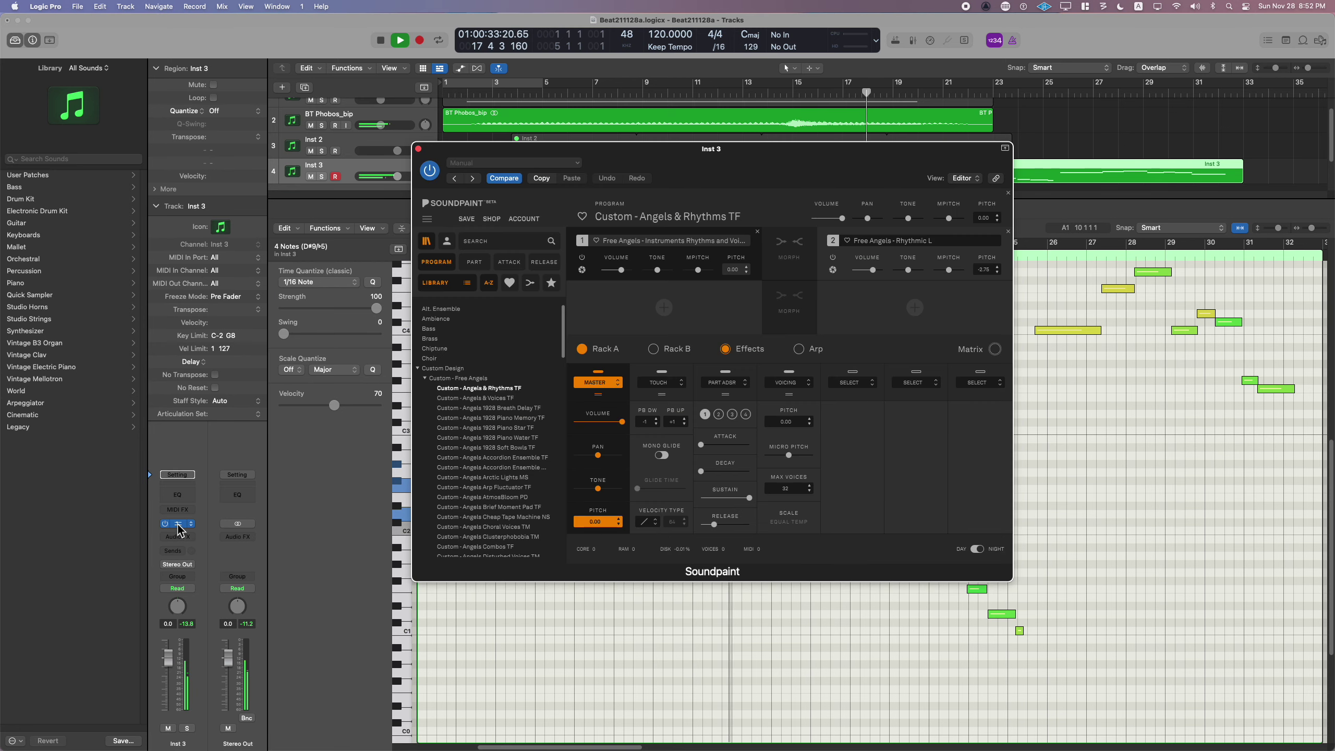
click(461, 398)
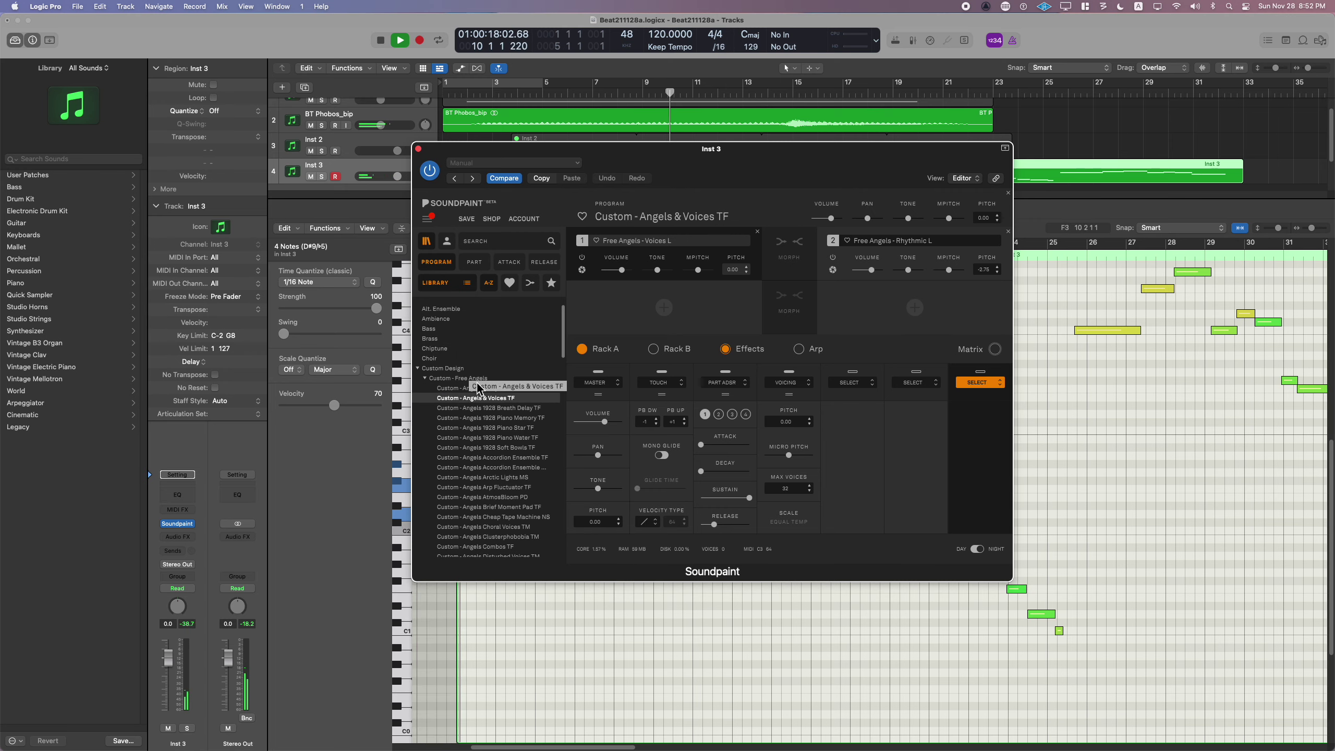
drag(476, 148, 490, 199)
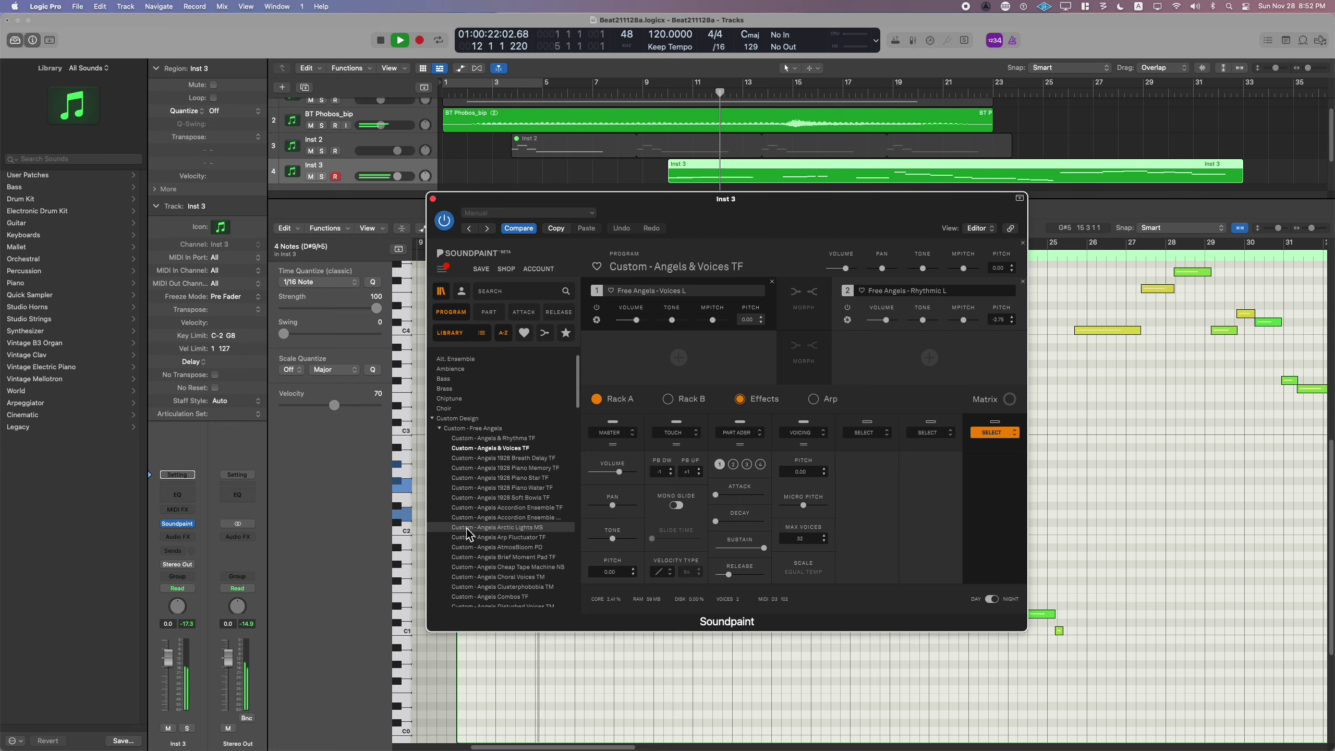
click(433, 198)
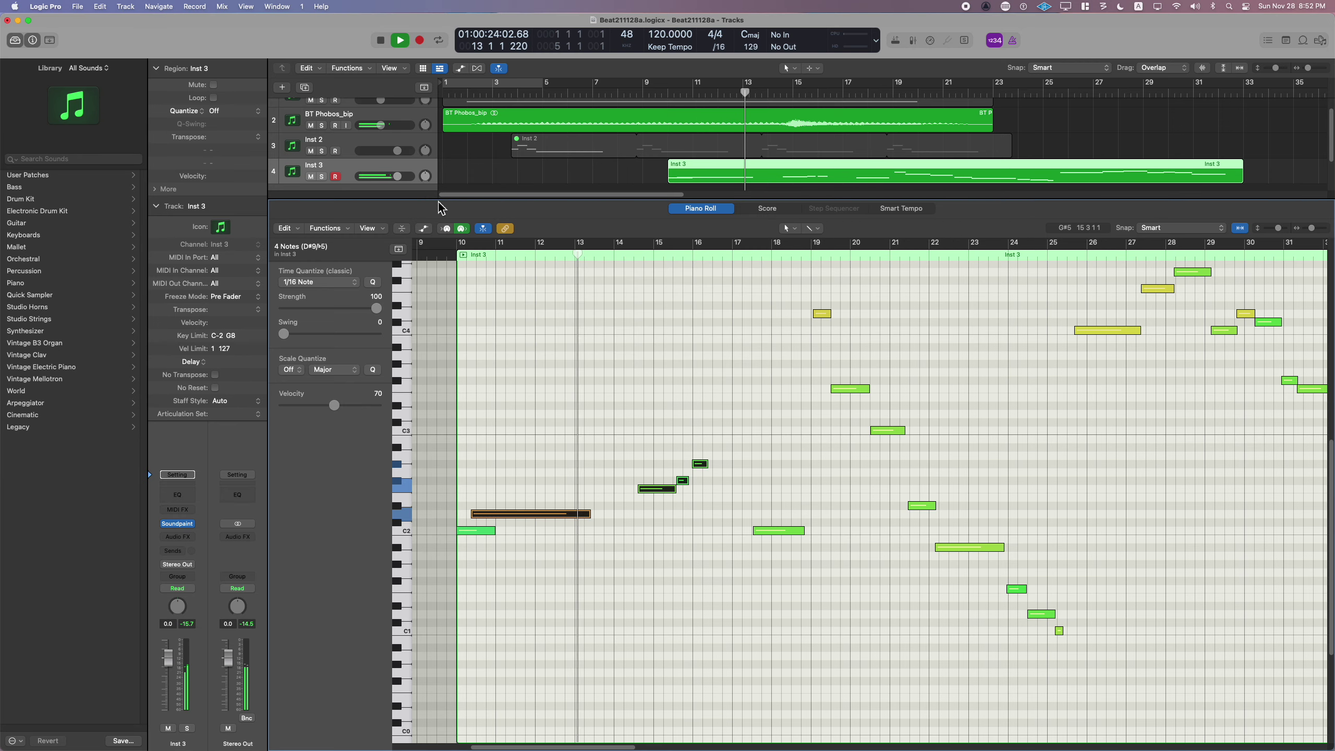
- Delete all Inst 3 notes after the first two, and move the region to start at bar 2
click(655, 522)
drag(615, 663, 1311, 374)
key(Delete)
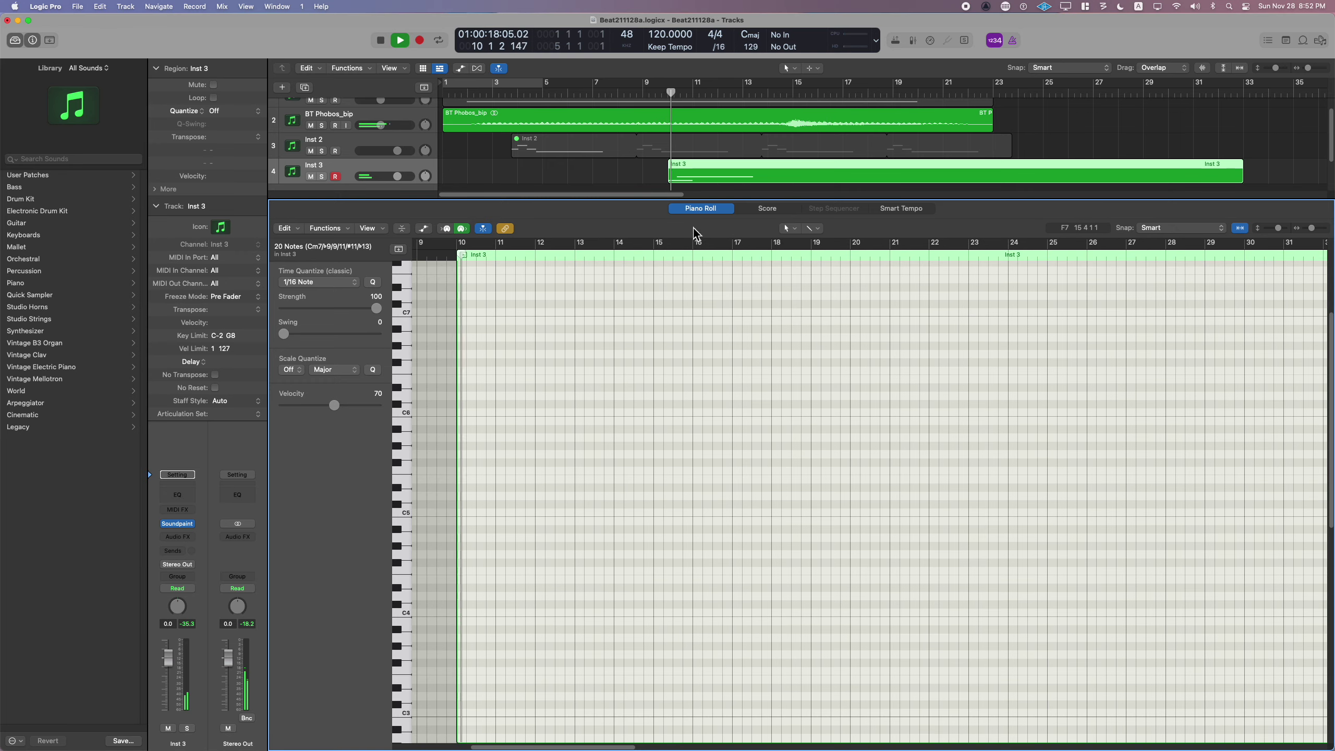
drag(705, 174, 503, 175)
click(457, 99)
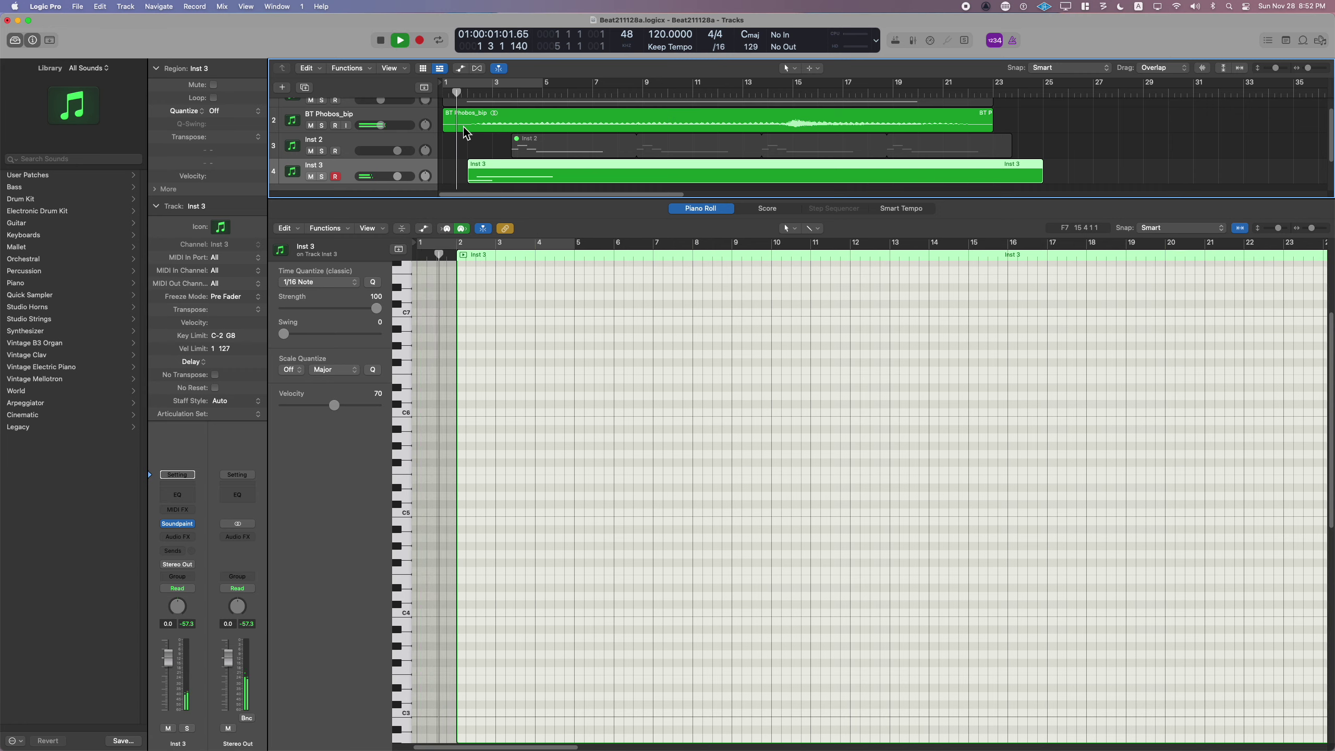
scroll(520, 379, down, 10)
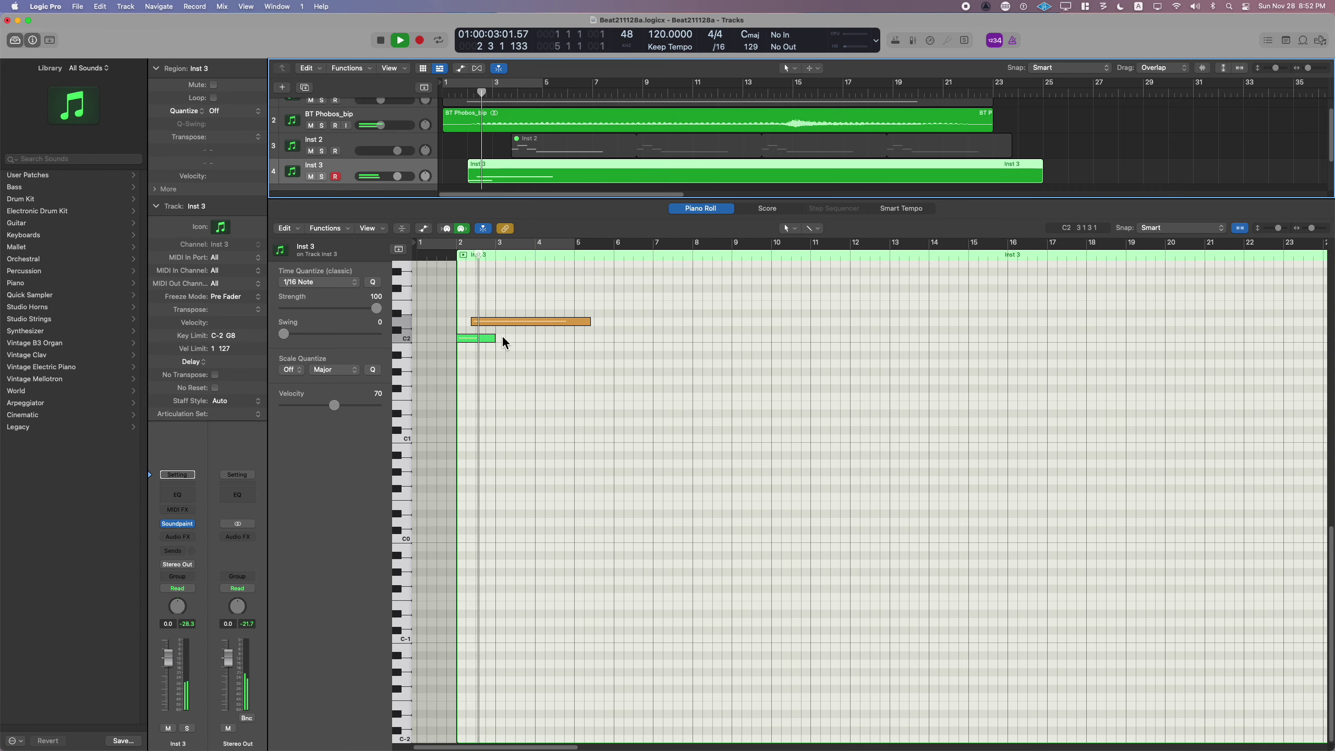
- Delete the short C2 note and move the remaining long note to start at bar 4
click(486, 338)
key(Delete)
drag(480, 328, 465, 365)
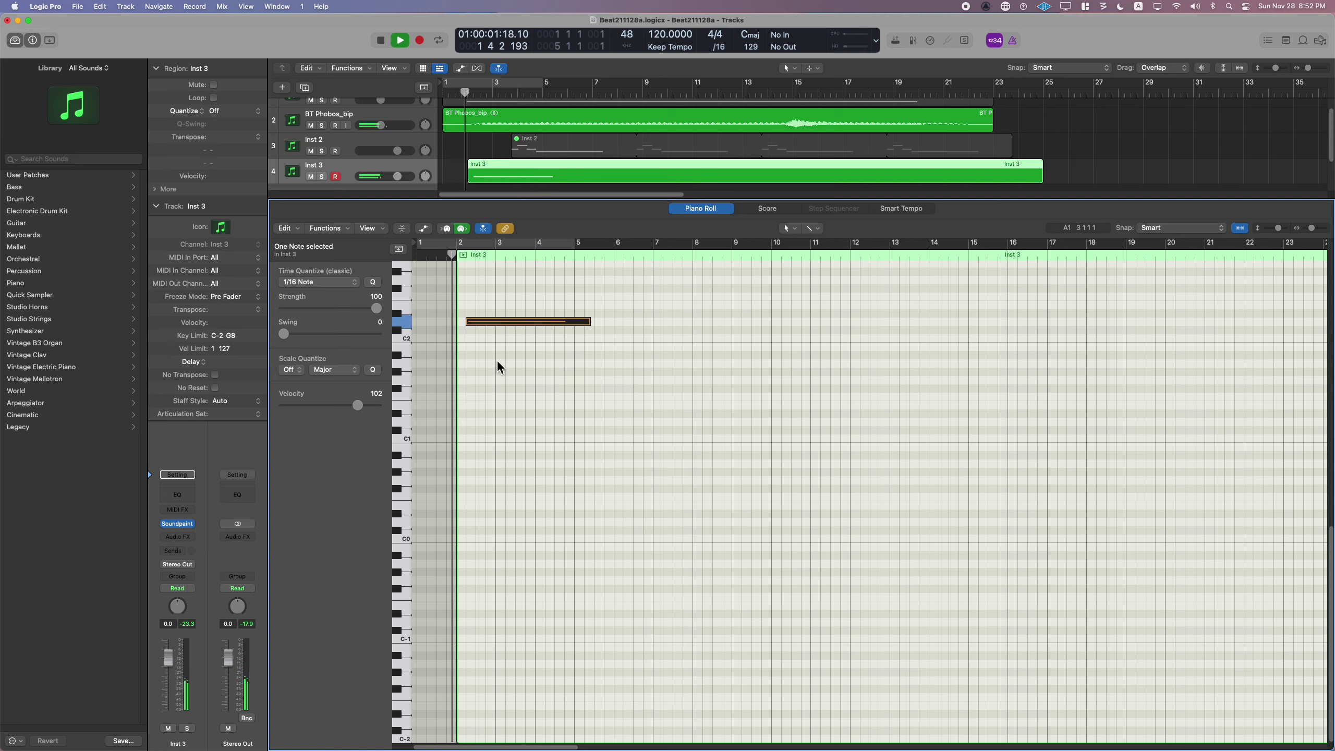
click(496, 323)
drag(497, 323, 564, 324)
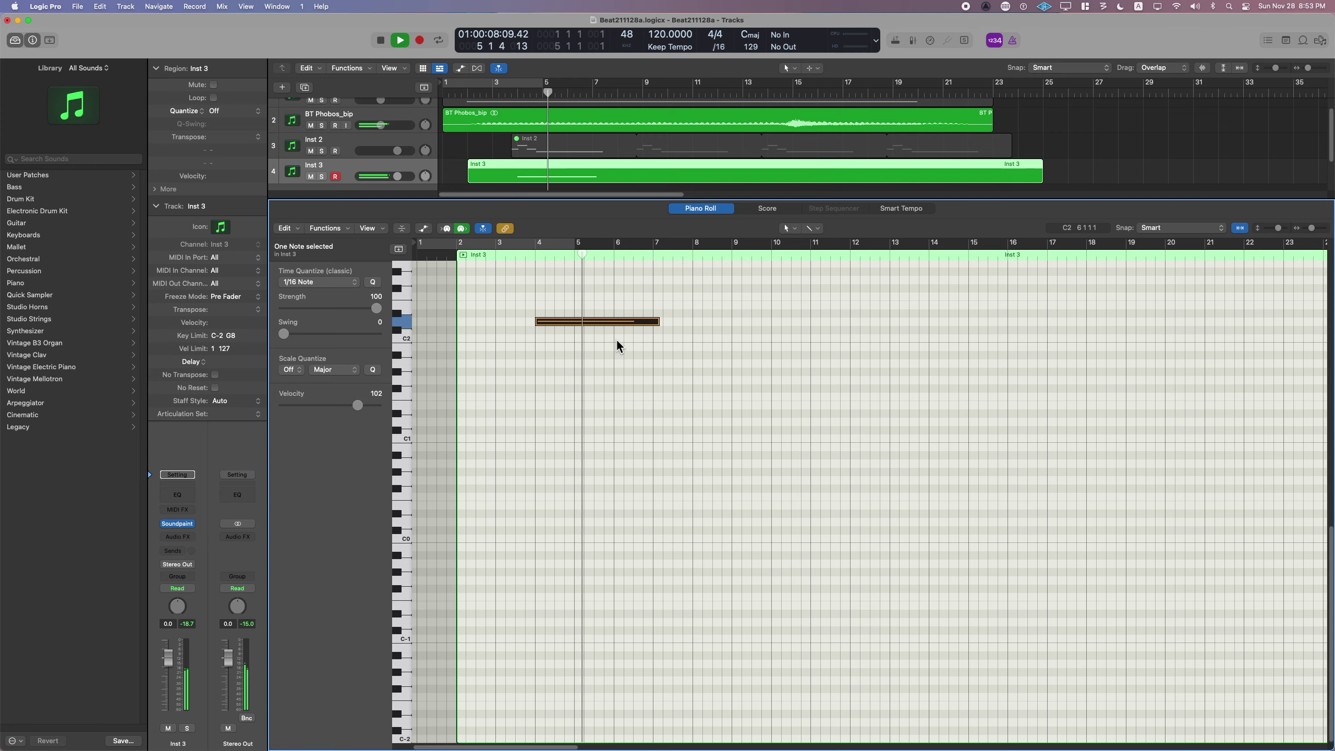
- Lengthen the long note to the end of the Inst 3 region, replay from the start and close the Piano Roll
drag(660, 321, 1244, 383)
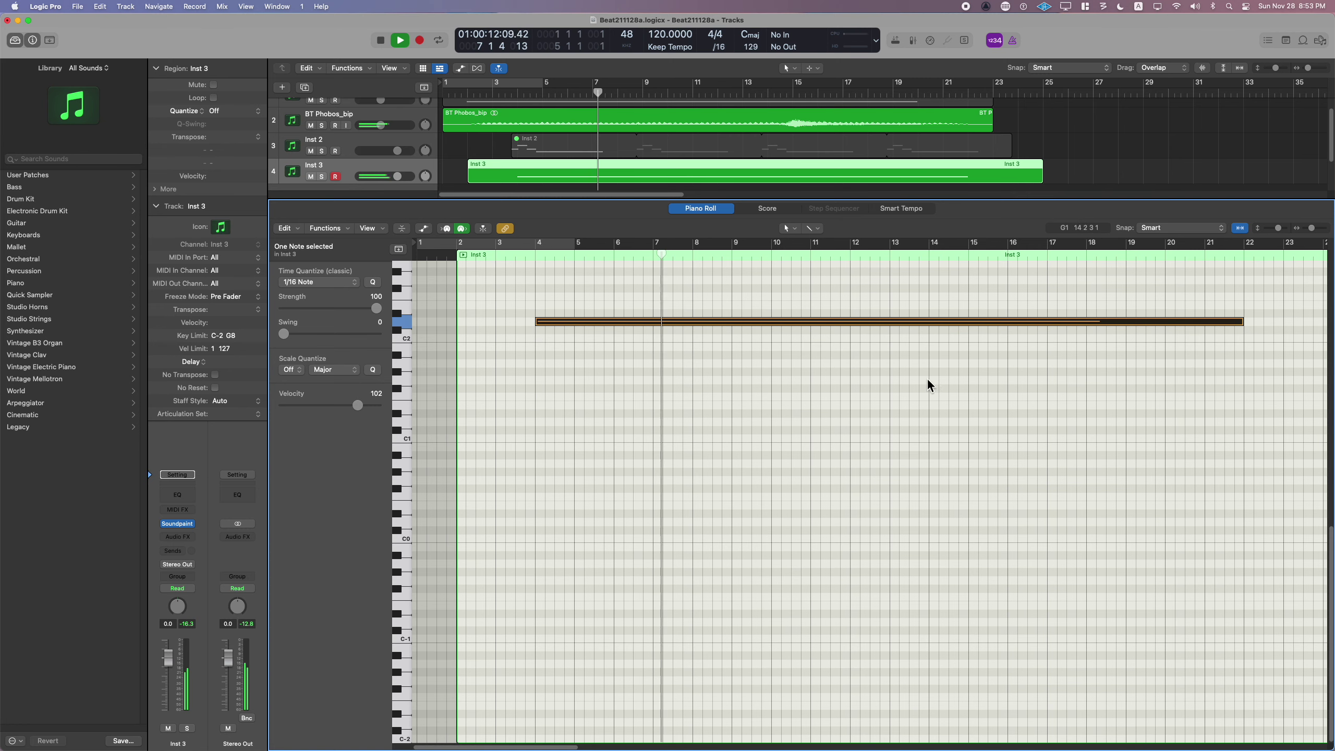
key(Return)
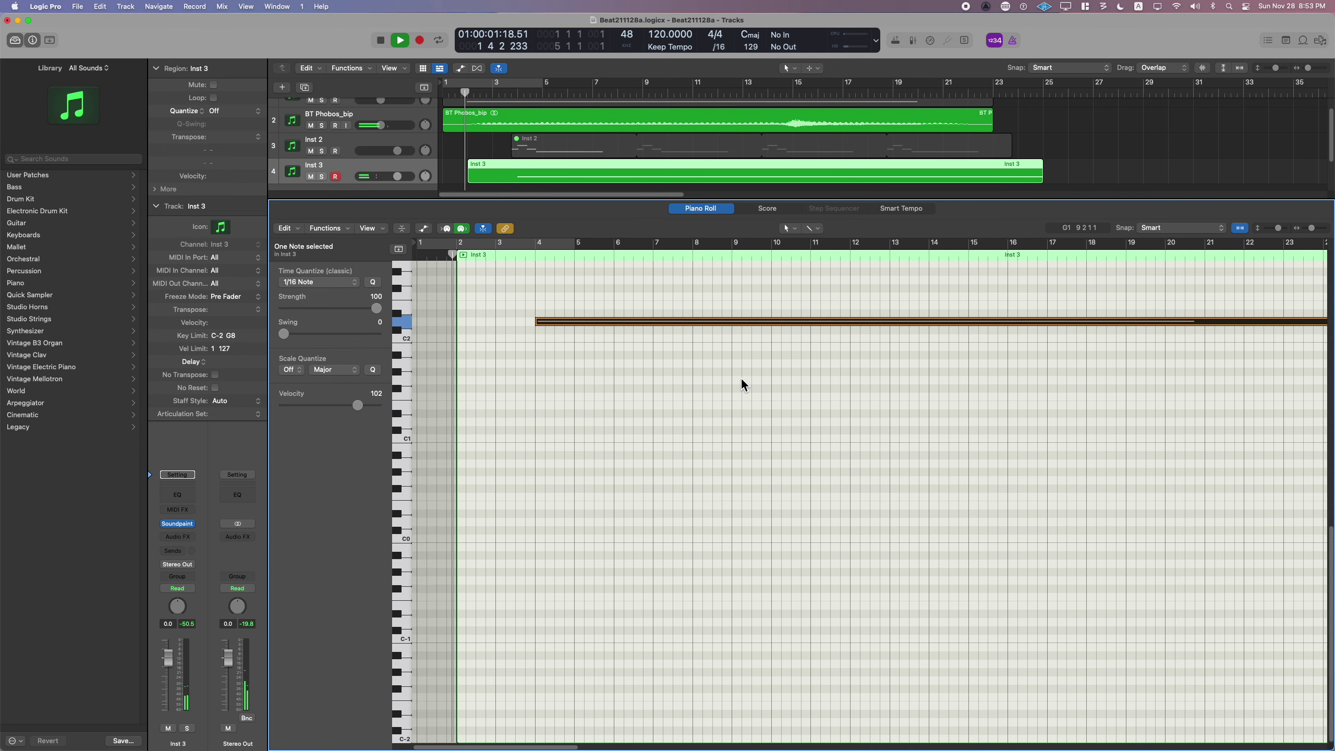
click(738, 375)
key(e)
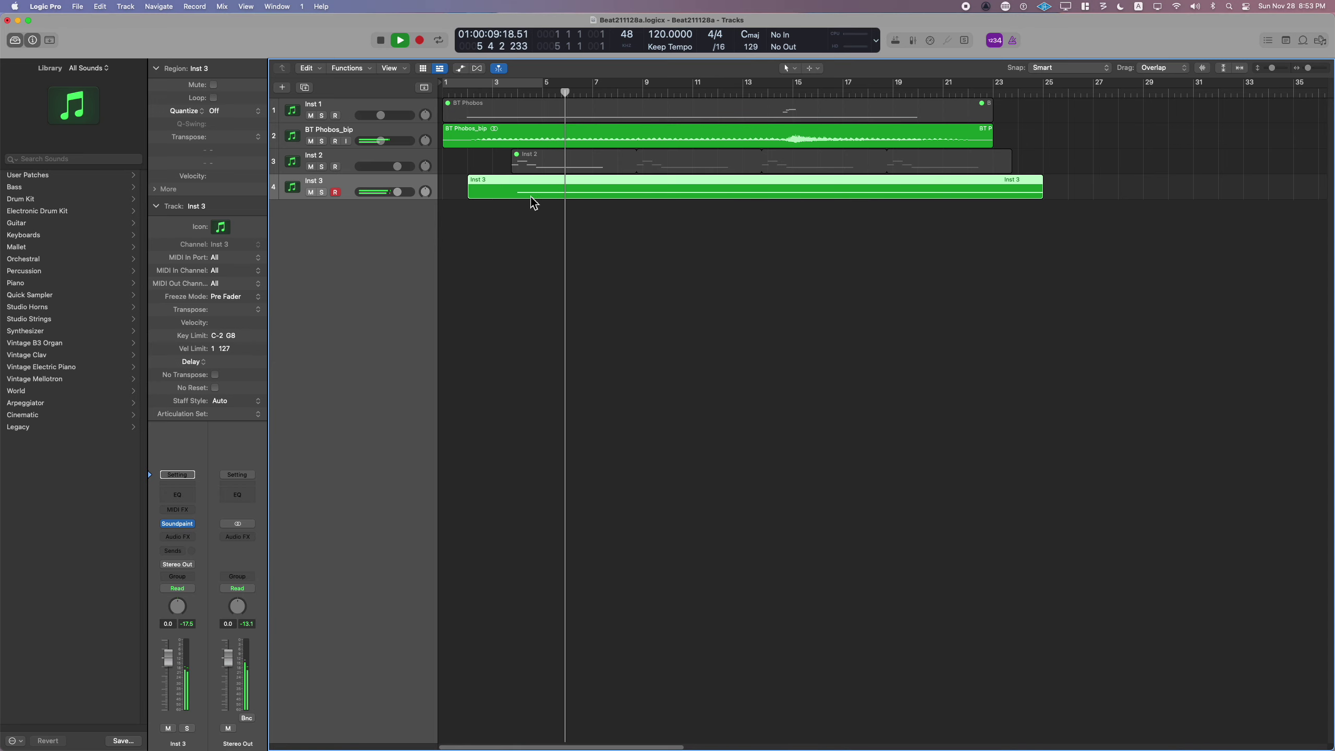
- Transpose all four Inst 2 region notes up one semitone and replay the song from the start
double_click(530, 163)
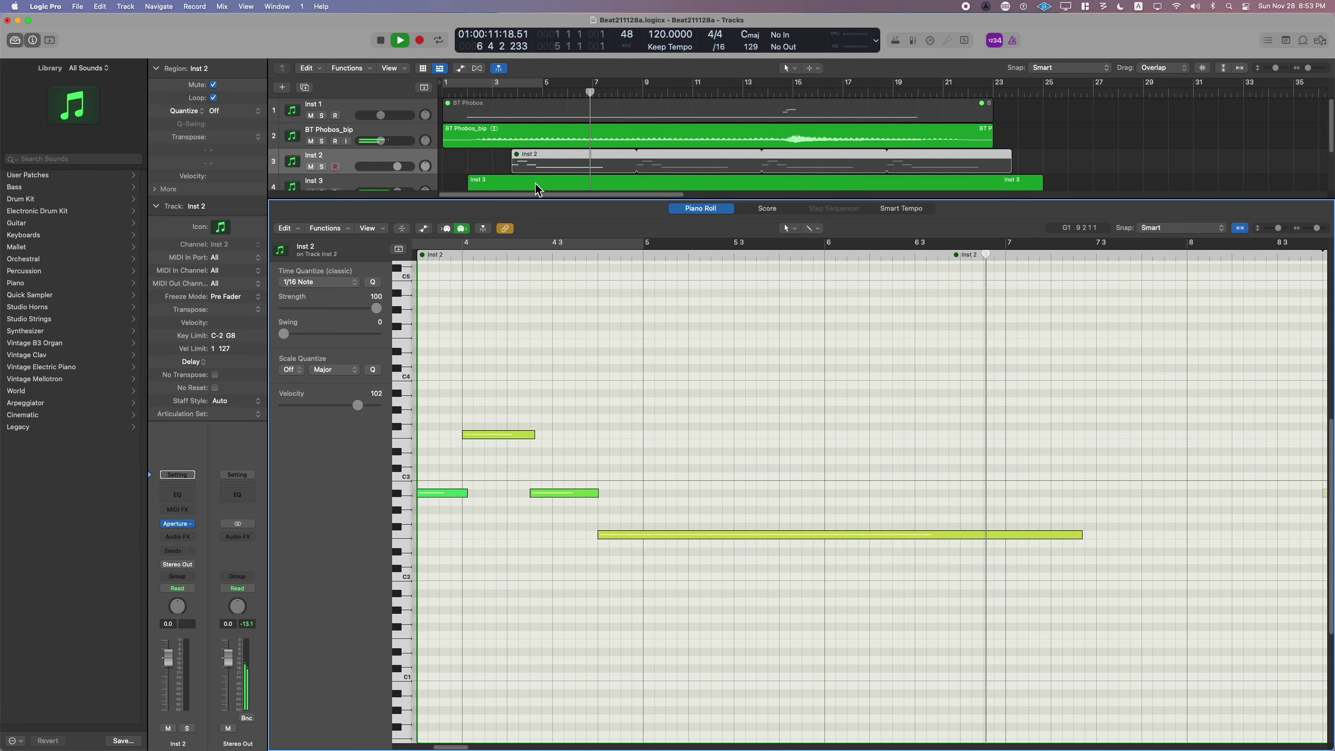
key(space)
click(450, 494)
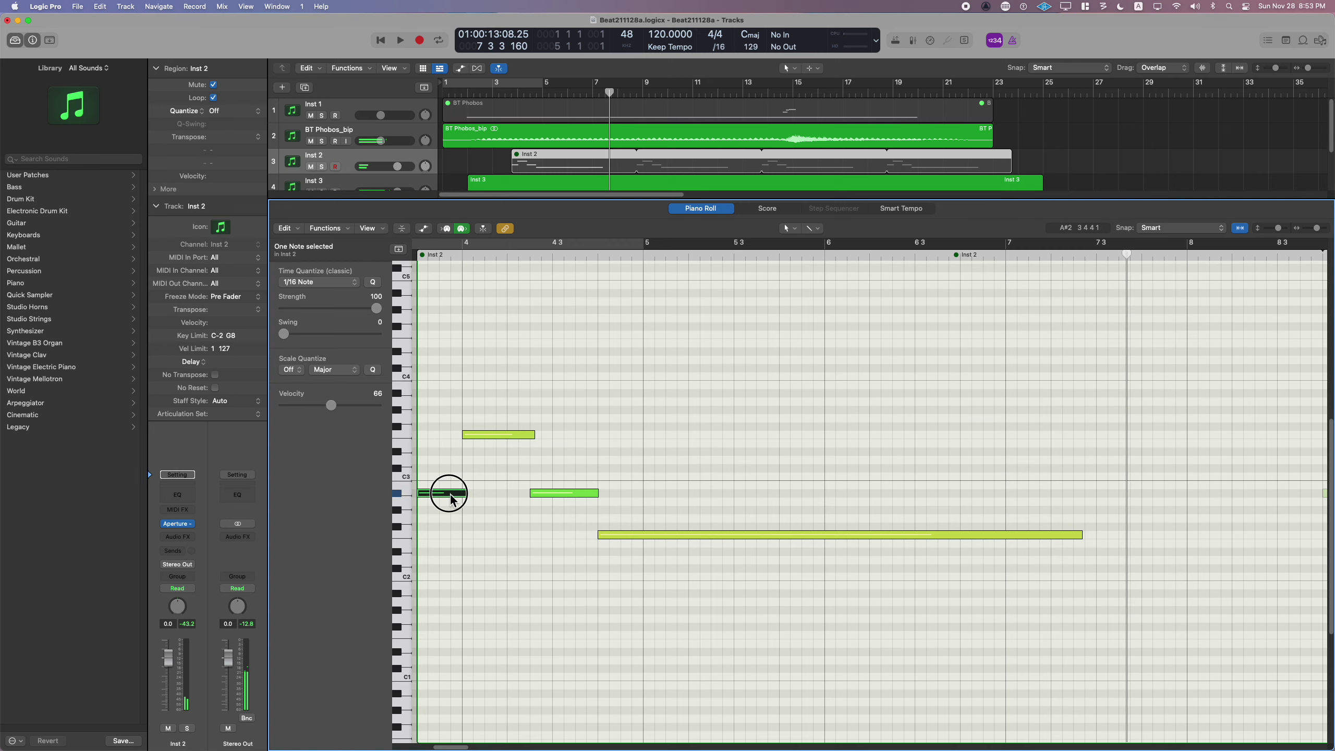
drag(432, 397, 637, 539)
key(alt+Up)
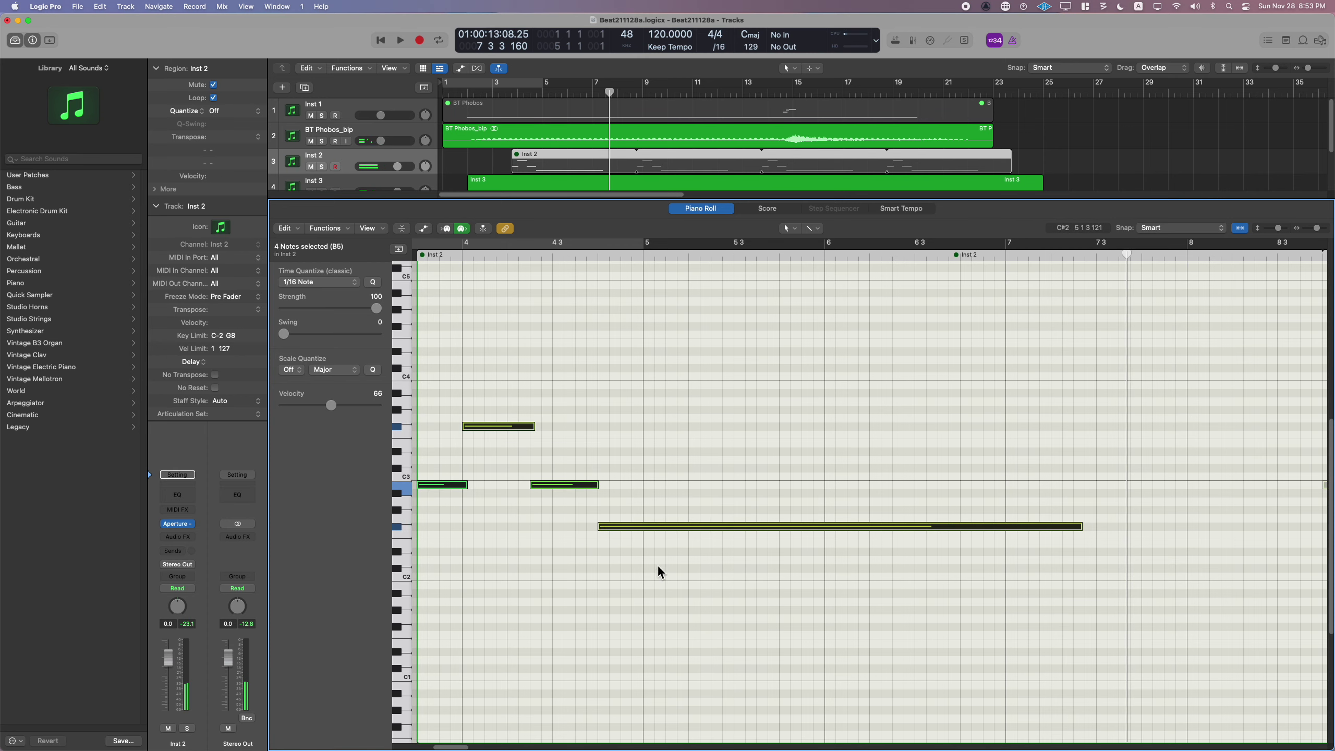
click(593, 555)
key(Return)
key(space)
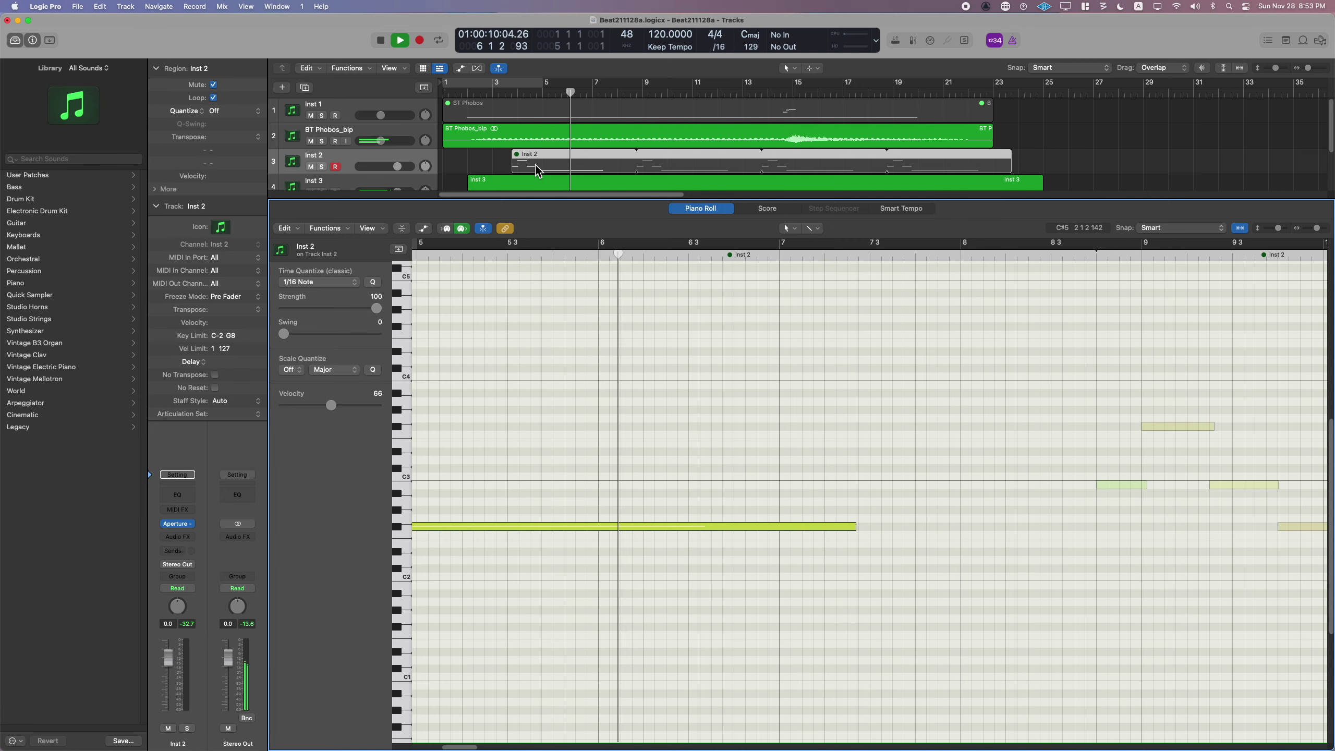
- Move the Inst 2 region to start just before bar 8, unmute it, trim its loop to three passes and close the Piano Roll
drag(535, 165, 634, 165)
key(ctrl+m)
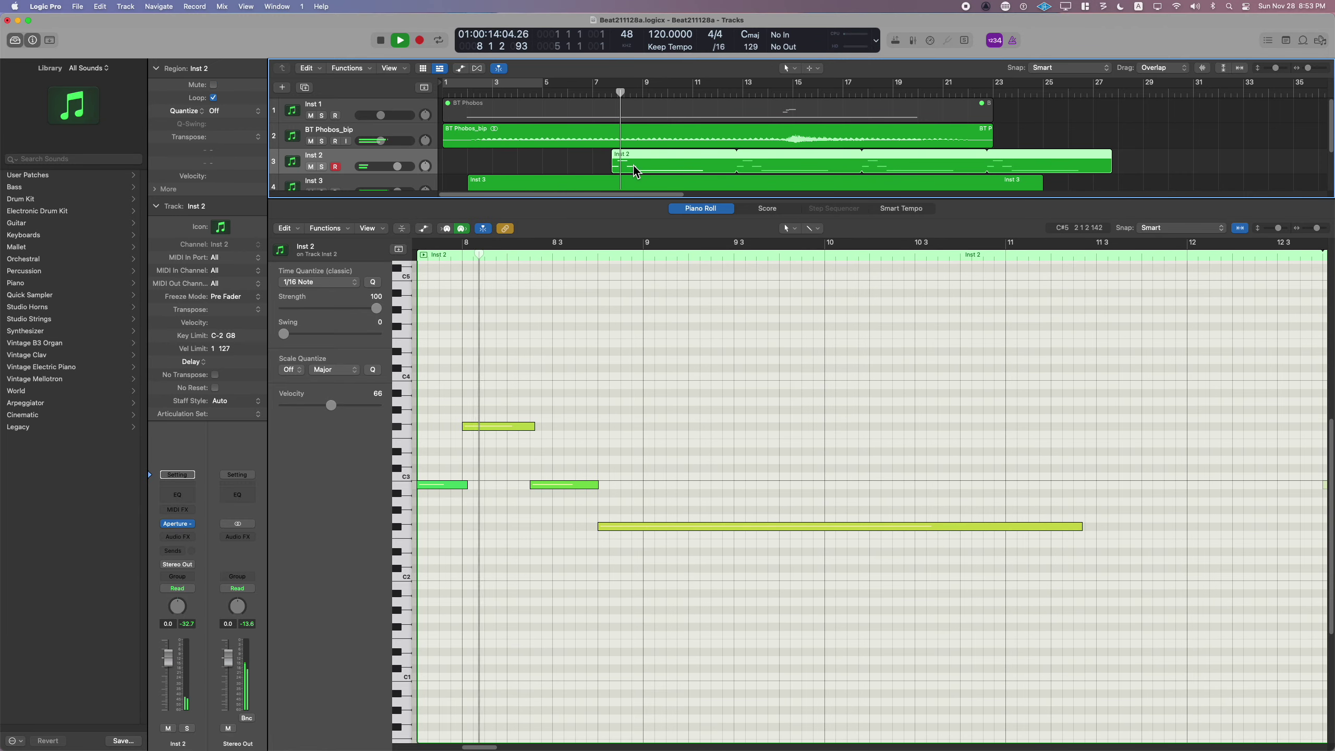
click(653, 302)
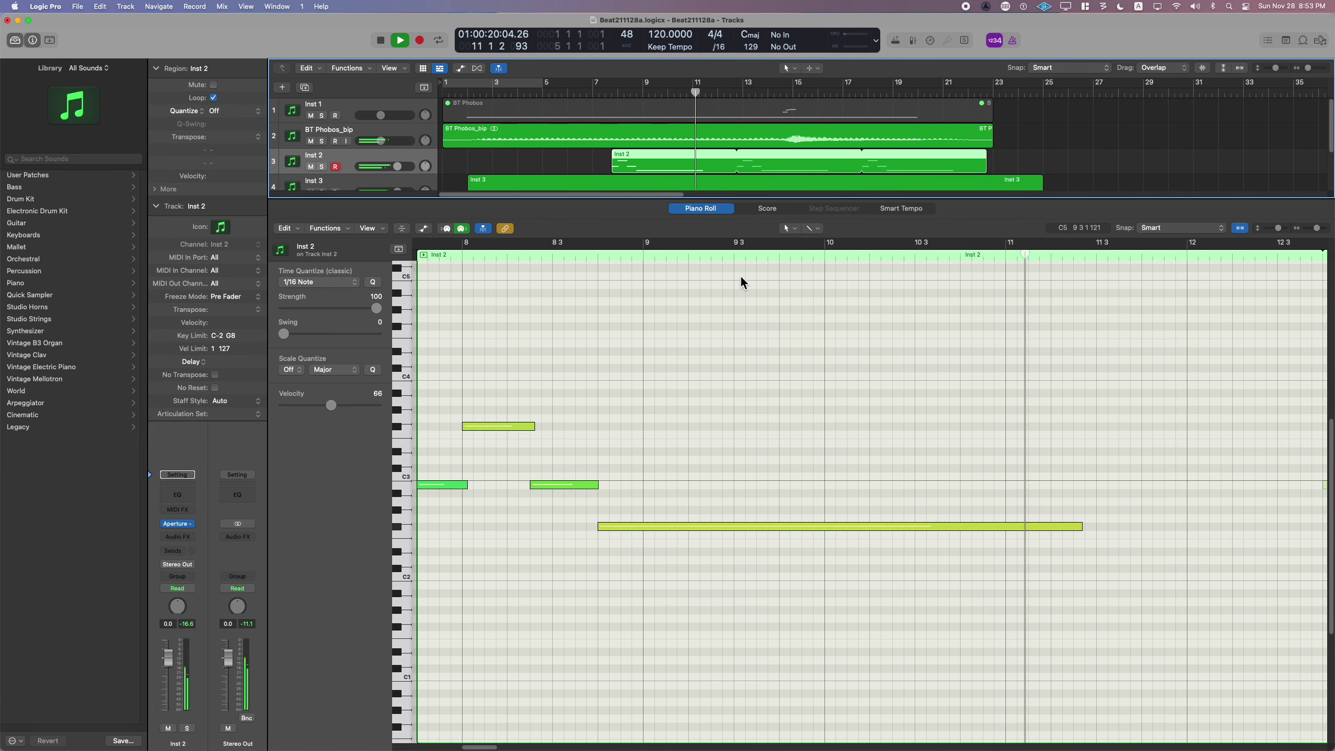
key(e)
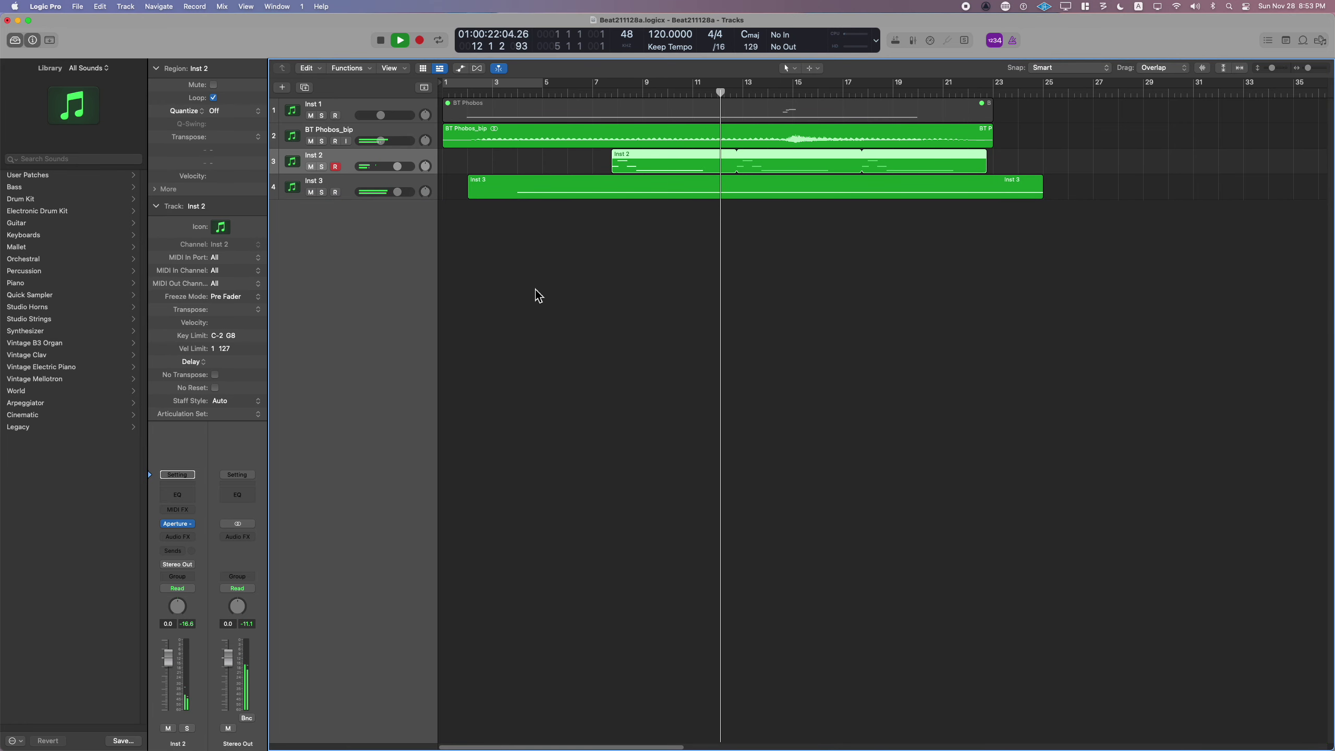
- Lengthen the looped Inst 2 region to end just before bar 26 with three passes, and replay from the start with Inst 3 selected
click(358, 180)
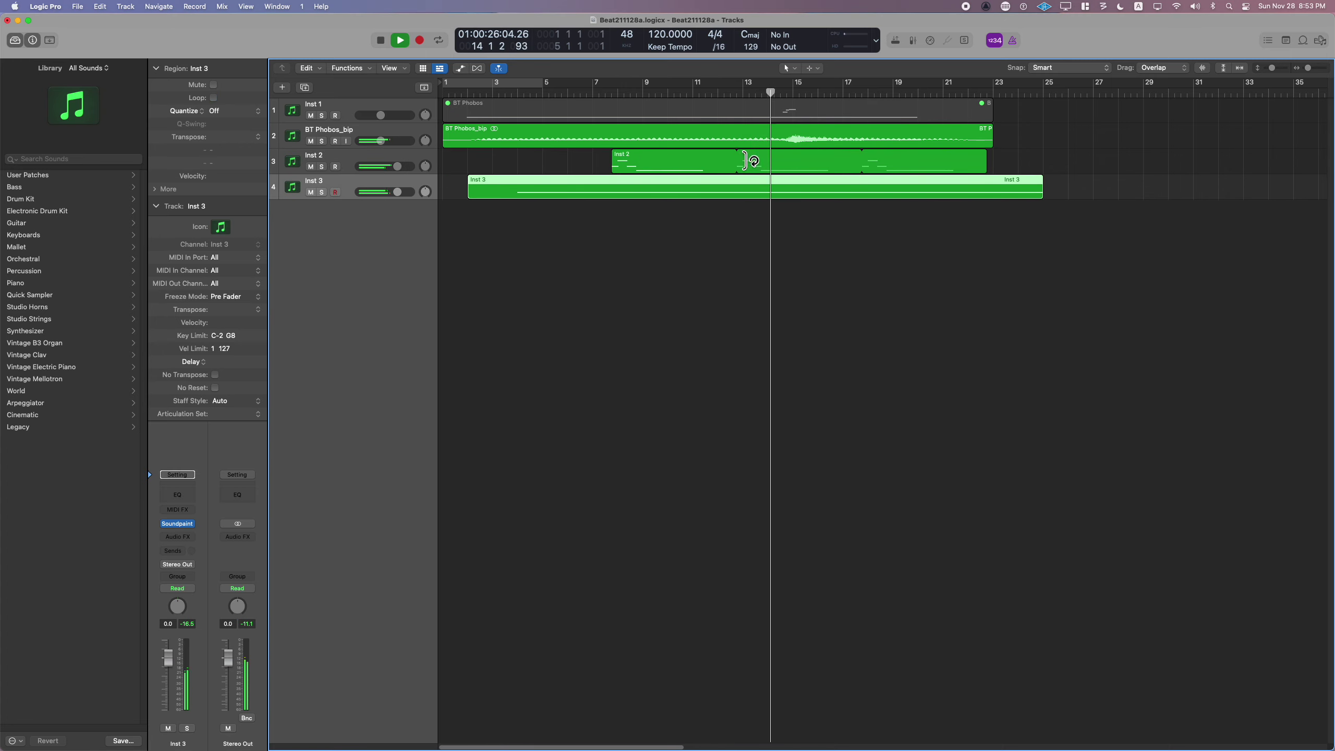
drag(738, 157, 1062, 177)
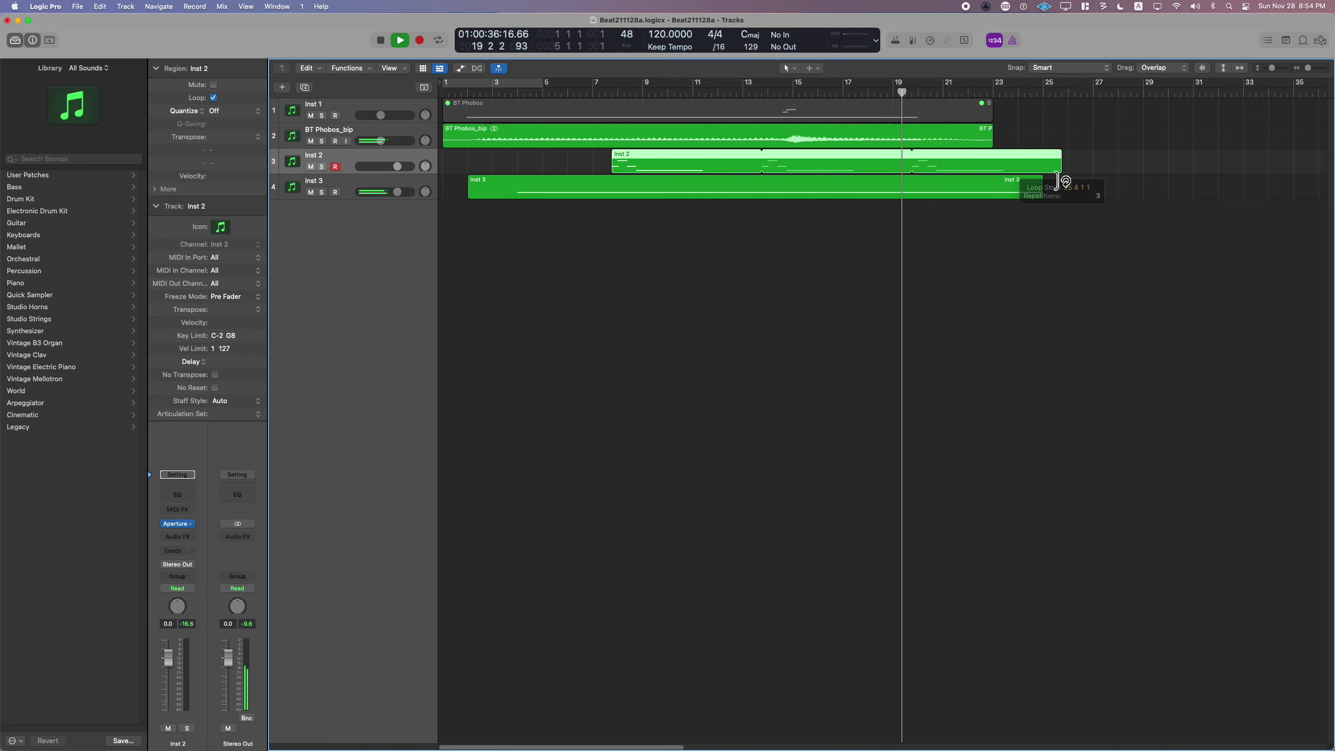
click(891, 217)
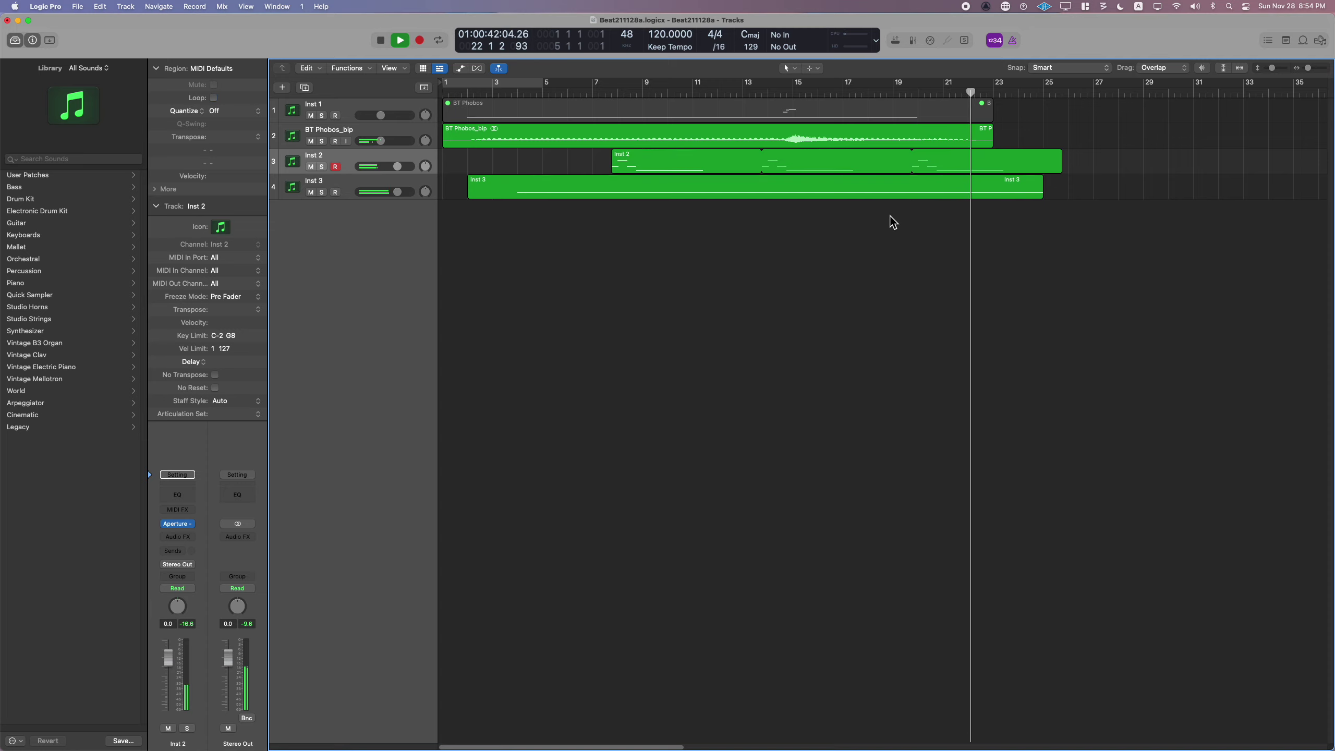
click(342, 188)
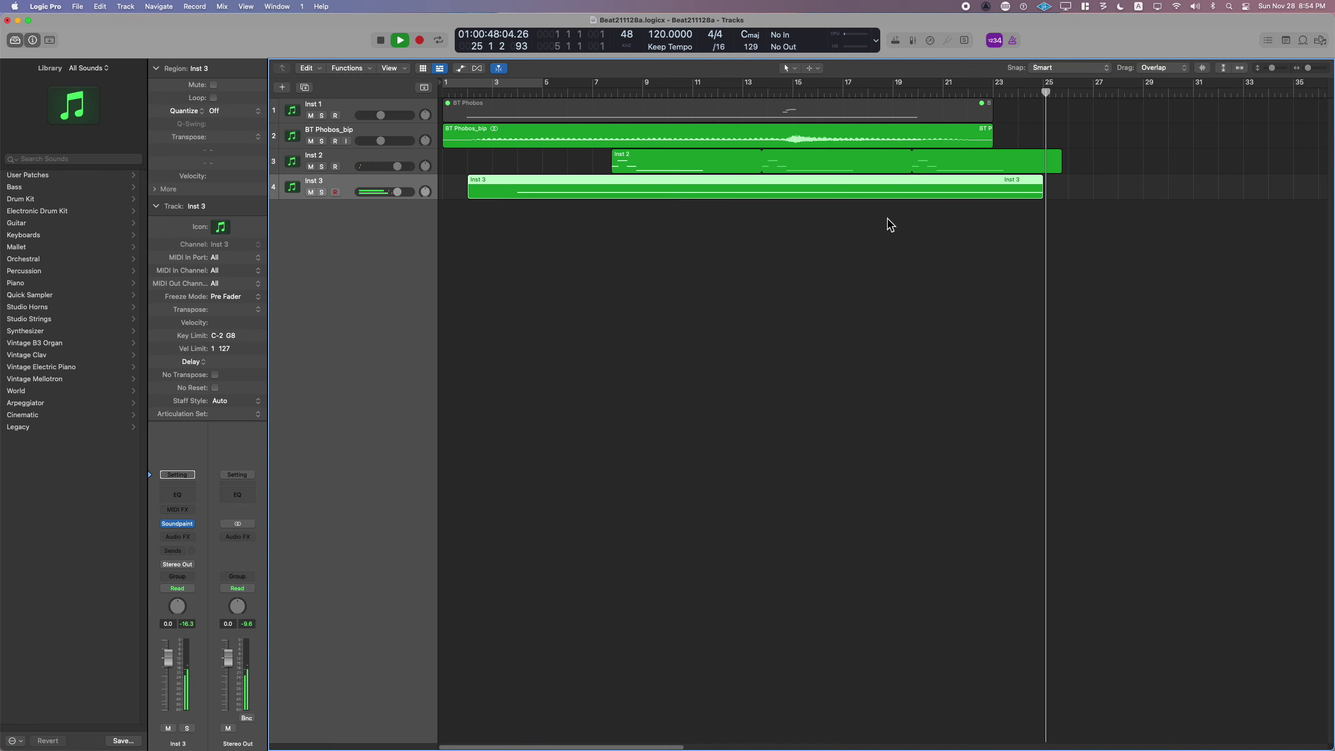
key(Return)
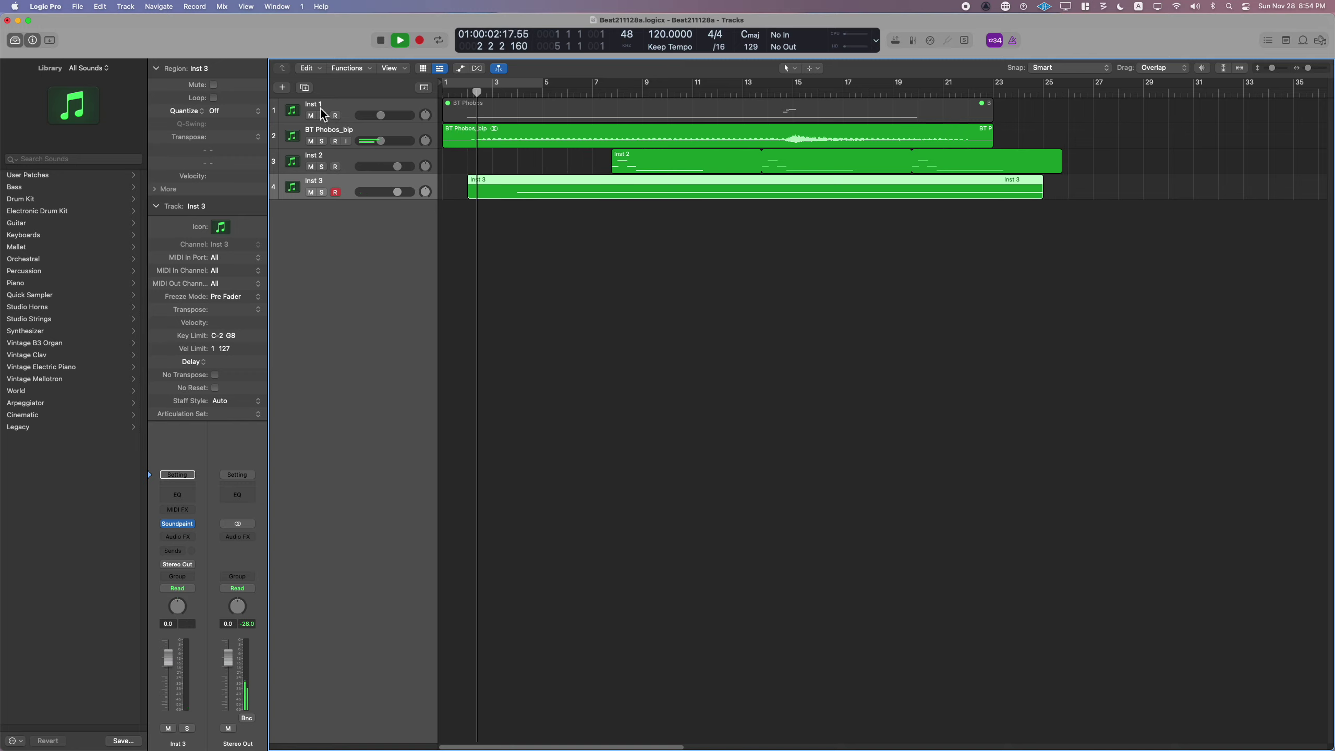
- Create a new empty software instrument track and load the mono Drum Synth on it
click(282, 87)
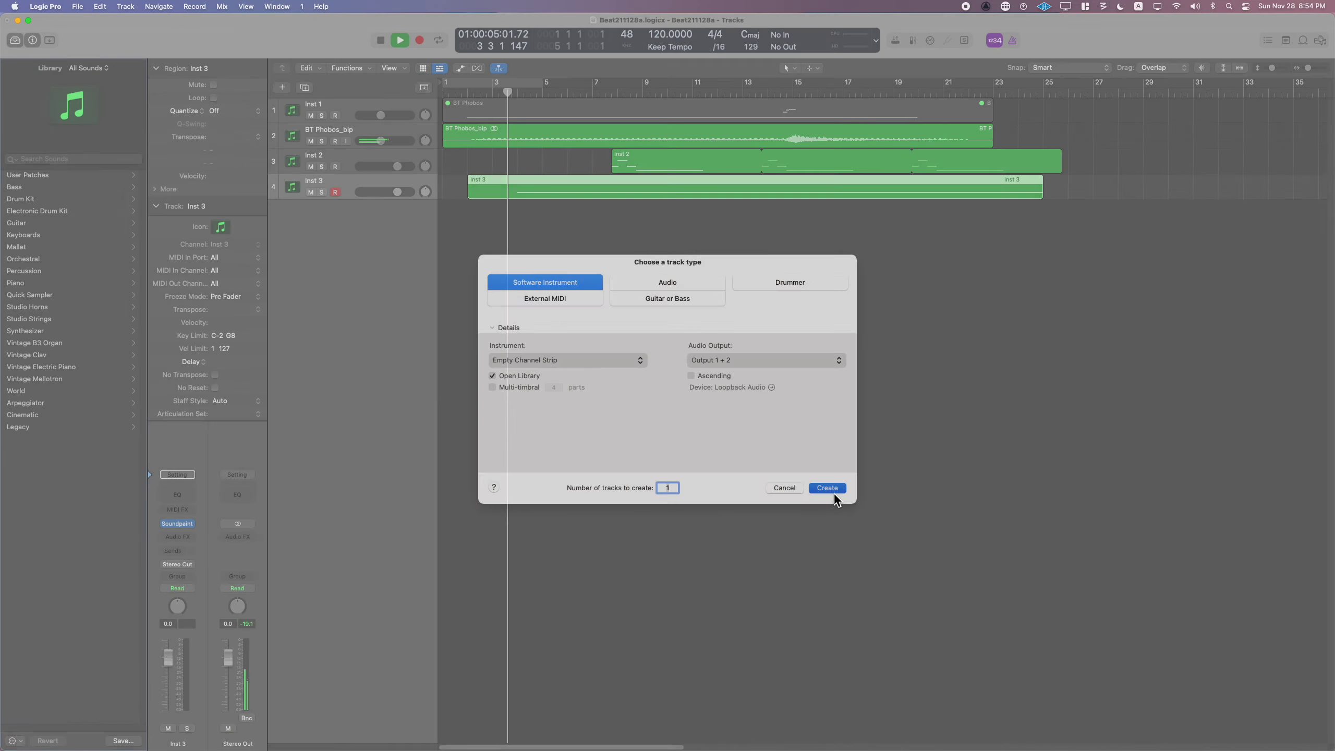
click(835, 493)
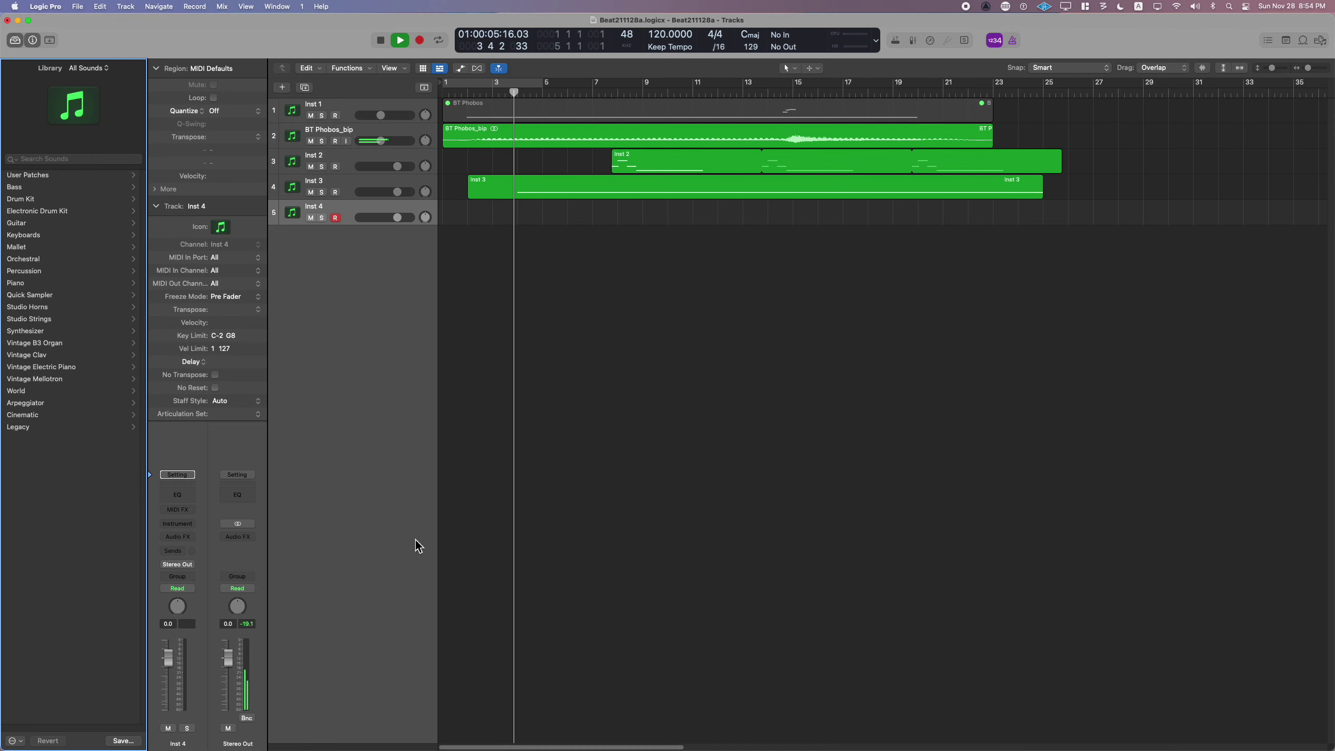
click(181, 526)
mouse_move(198, 620)
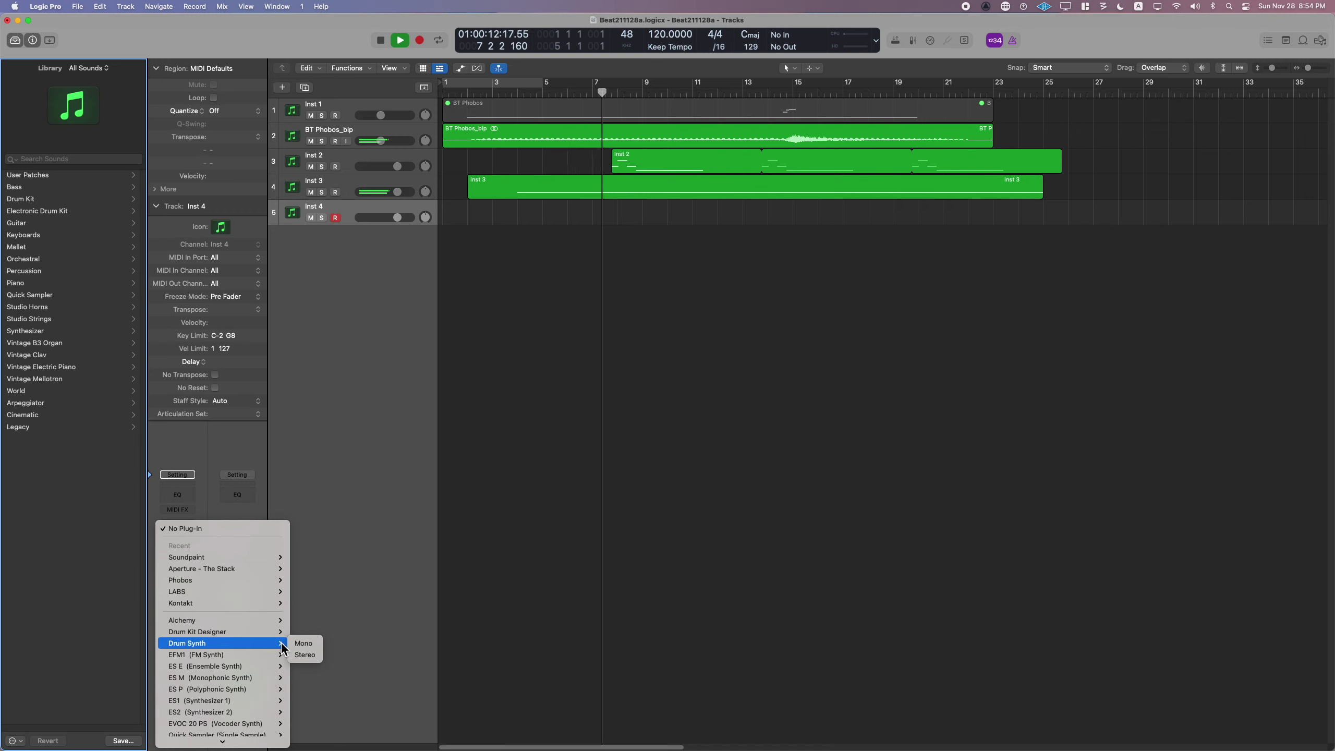
click(304, 643)
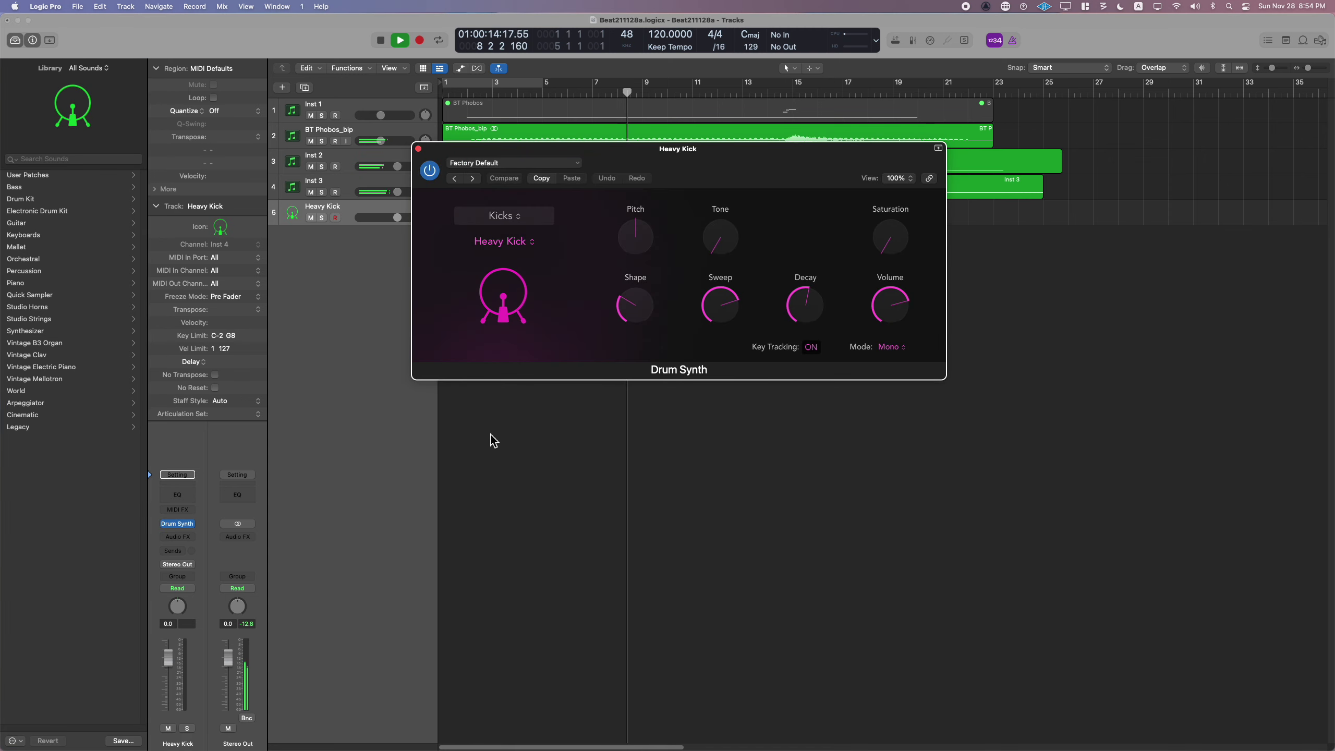
- Try Snares and Claps, switch Drum Synth to the Hats and Cymbals category, and move its window below the tracks
click(517, 230)
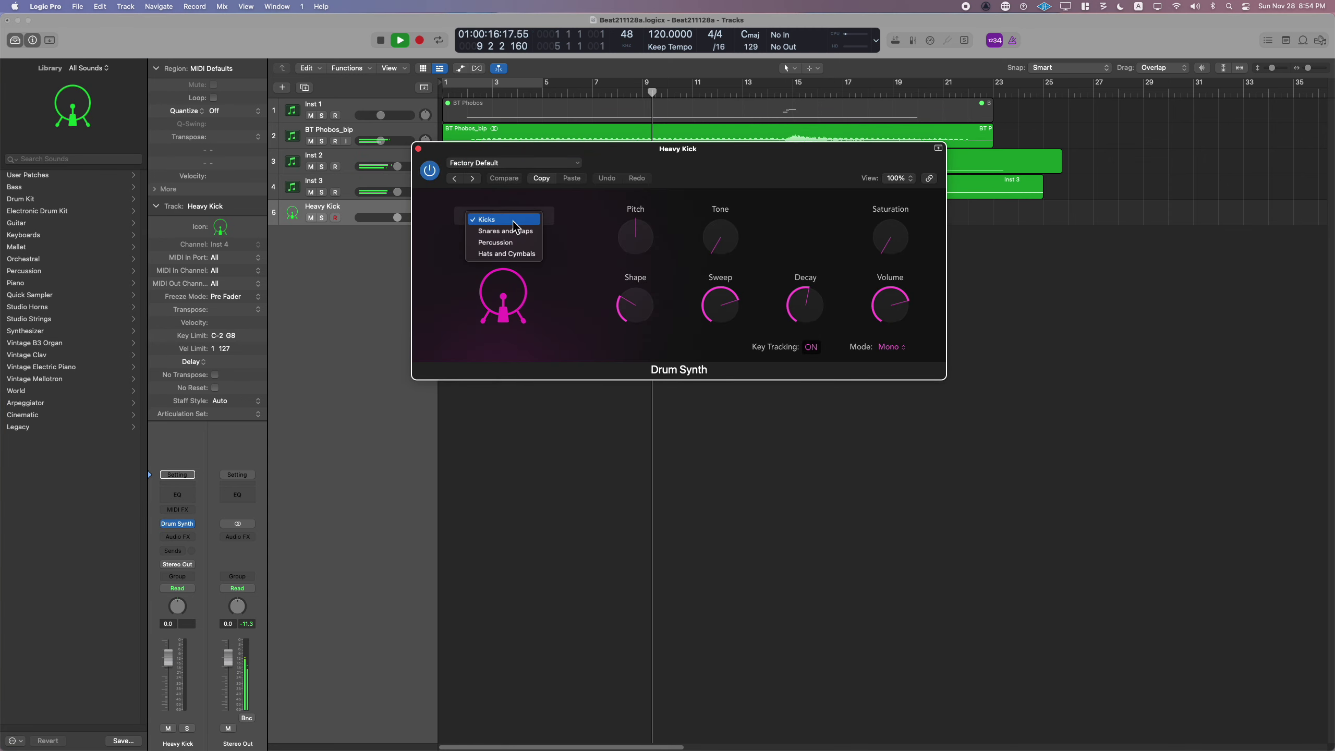
click(513, 230)
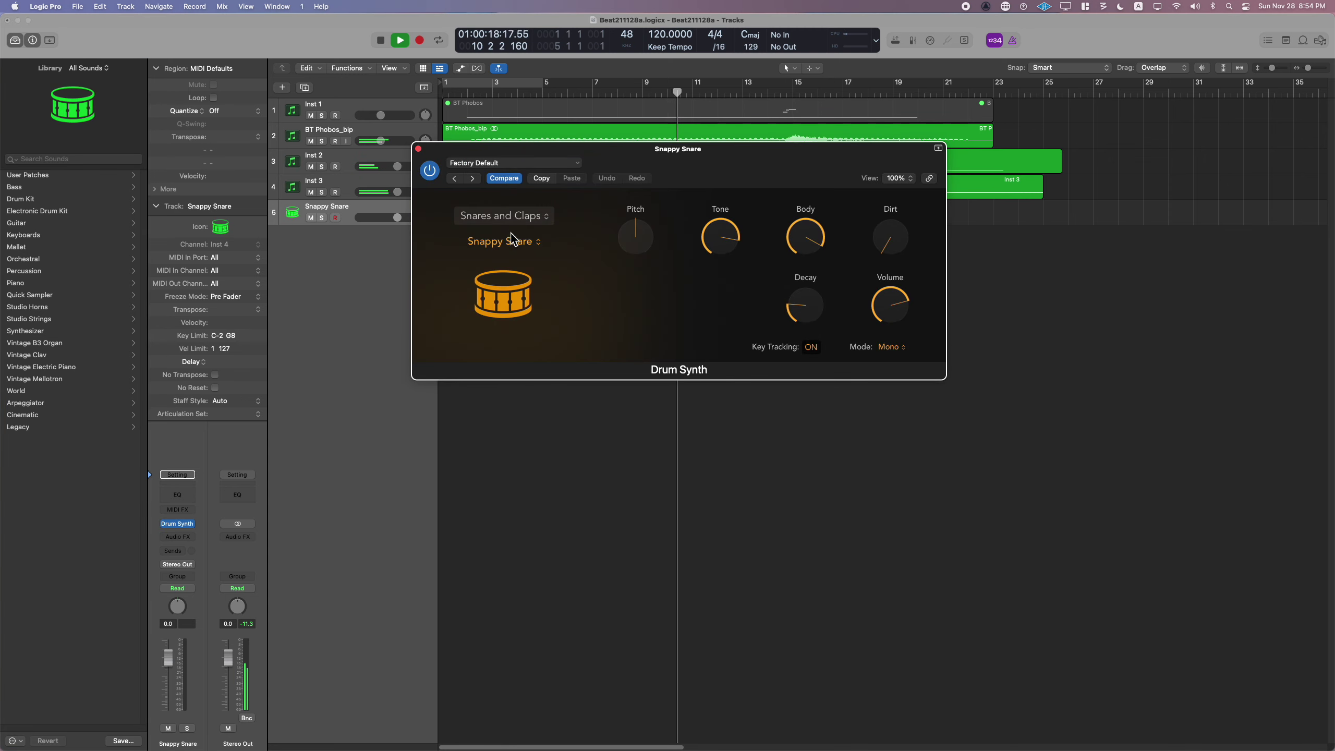
click(512, 223)
click(512, 251)
drag(518, 153, 527, 359)
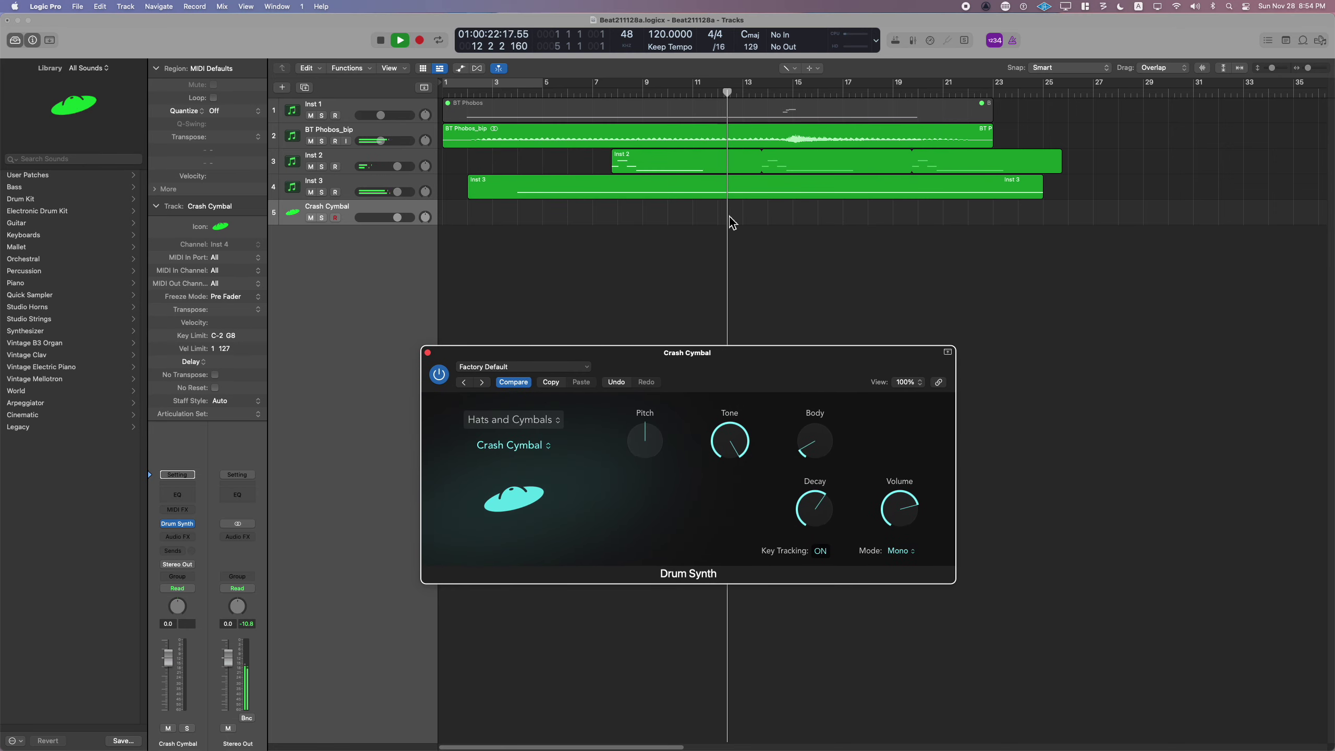
- Create a one-bar region on the Crash Cymbal track, open it in the Piano Roll and move it to bar 10
double_click(759, 216)
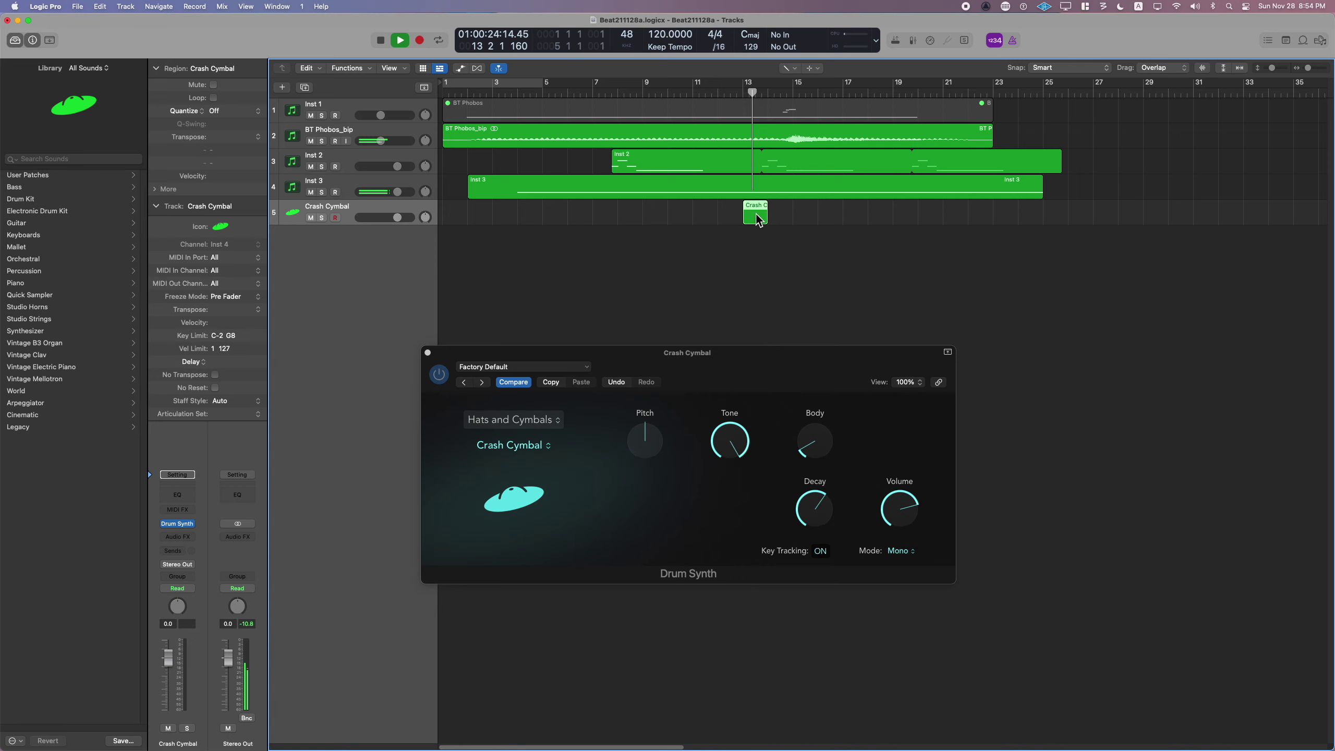
double_click(759, 220)
drag(756, 171, 683, 179)
drag(602, 357, 865, 120)
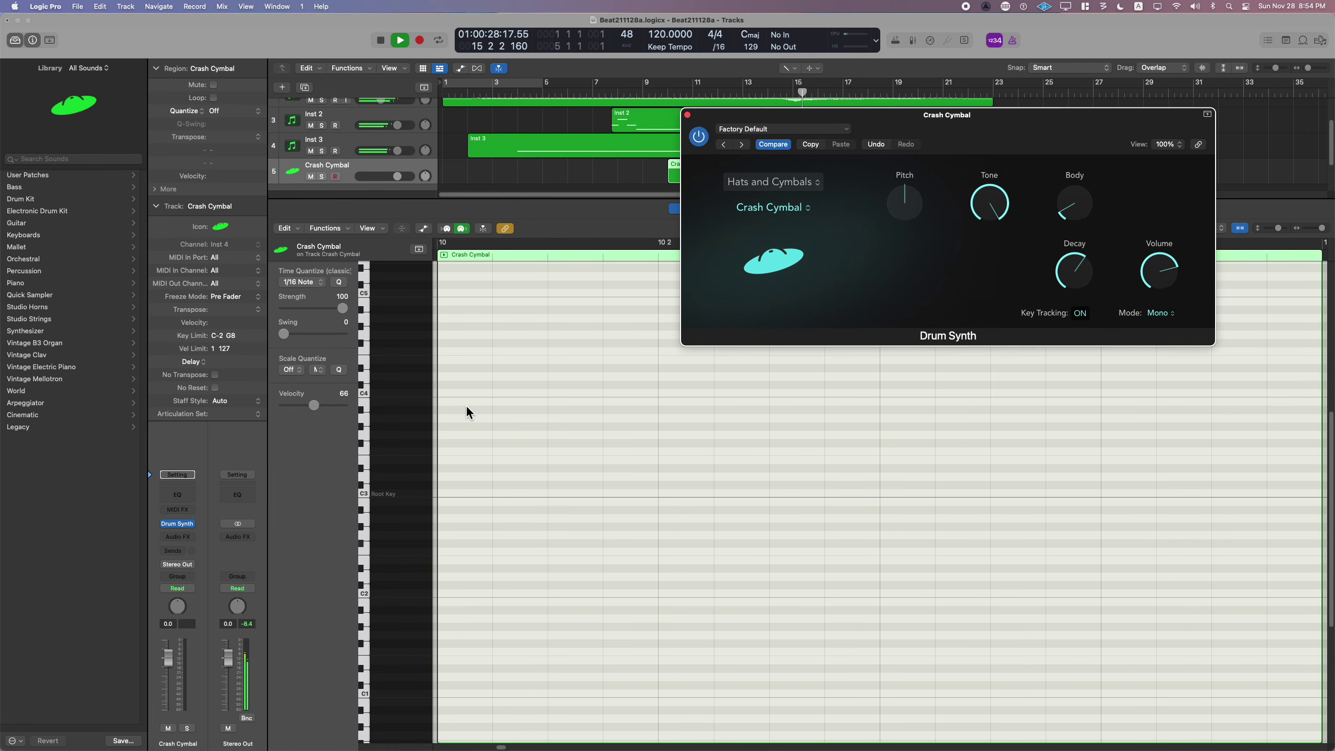
- Draw a short C3 note at the very start of the Crash Cymbal region and audition it from about bar 9
click(465, 405)
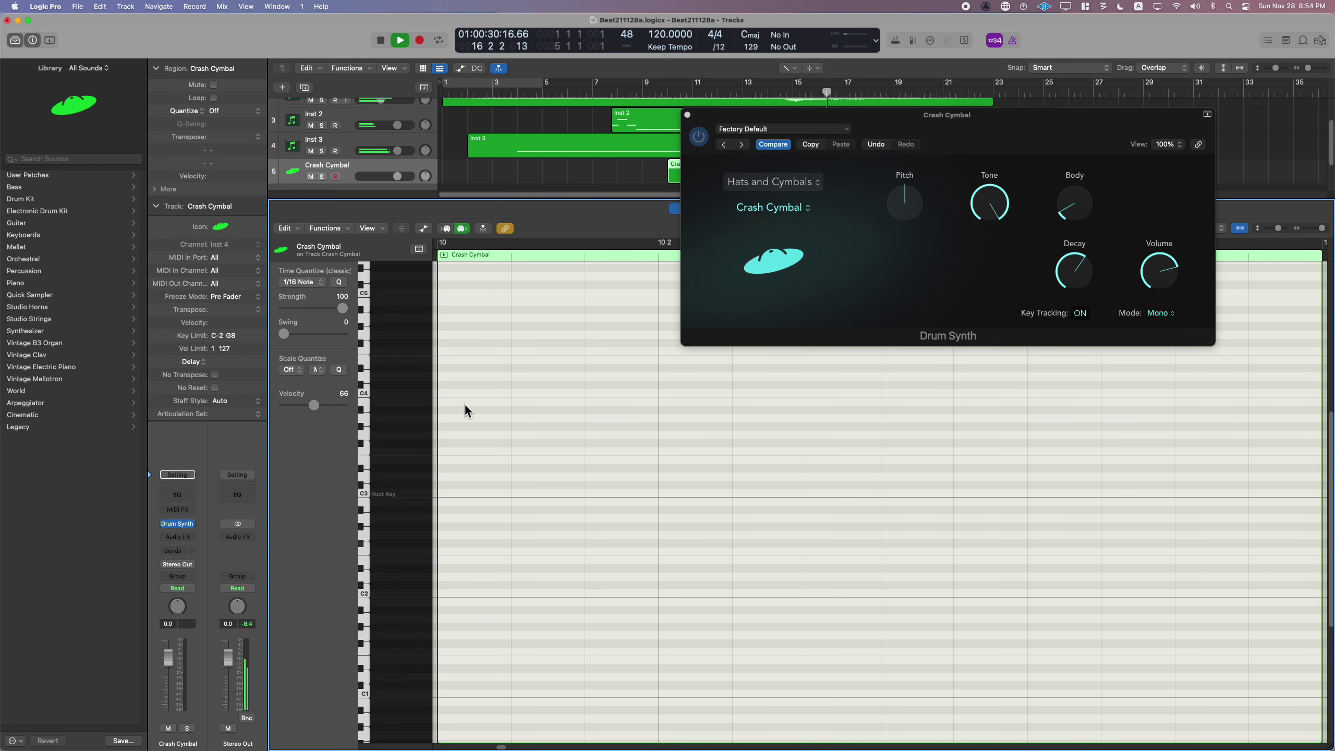
super+click(457, 494)
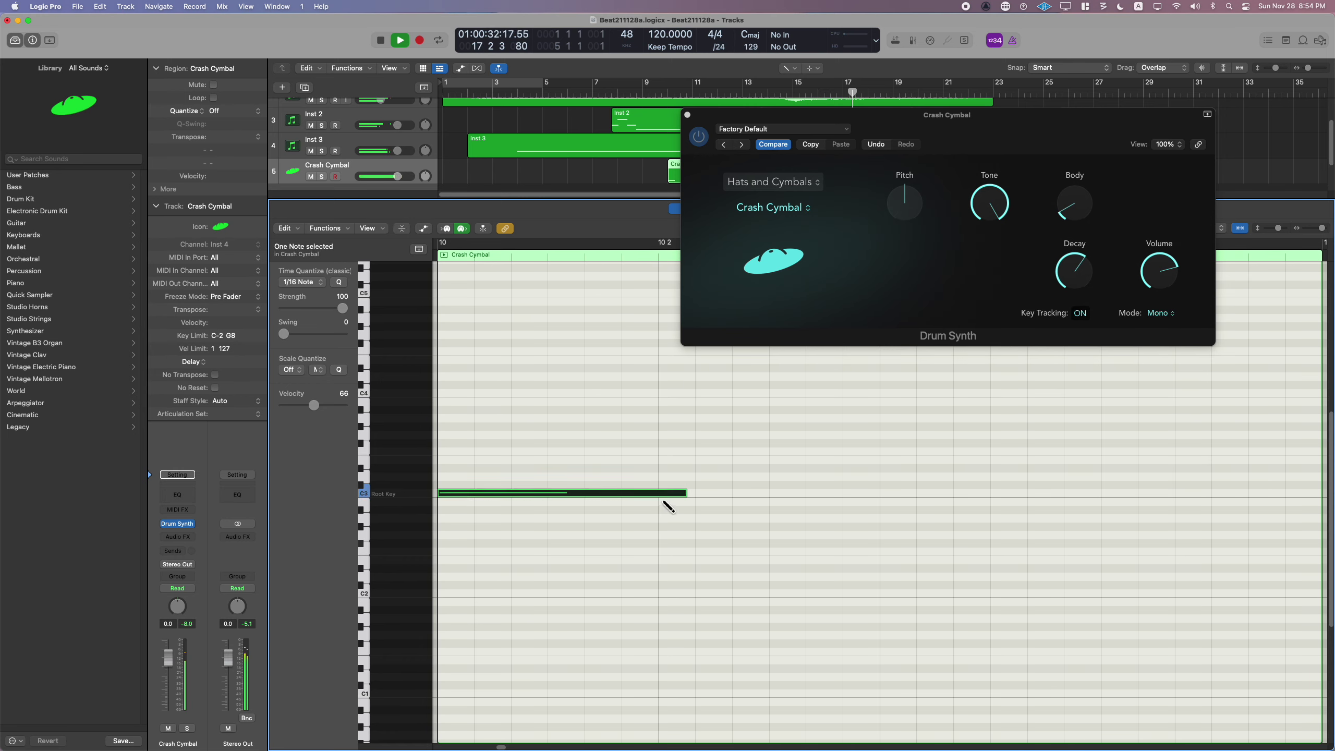
drag(691, 500, 474, 500)
click(647, 89)
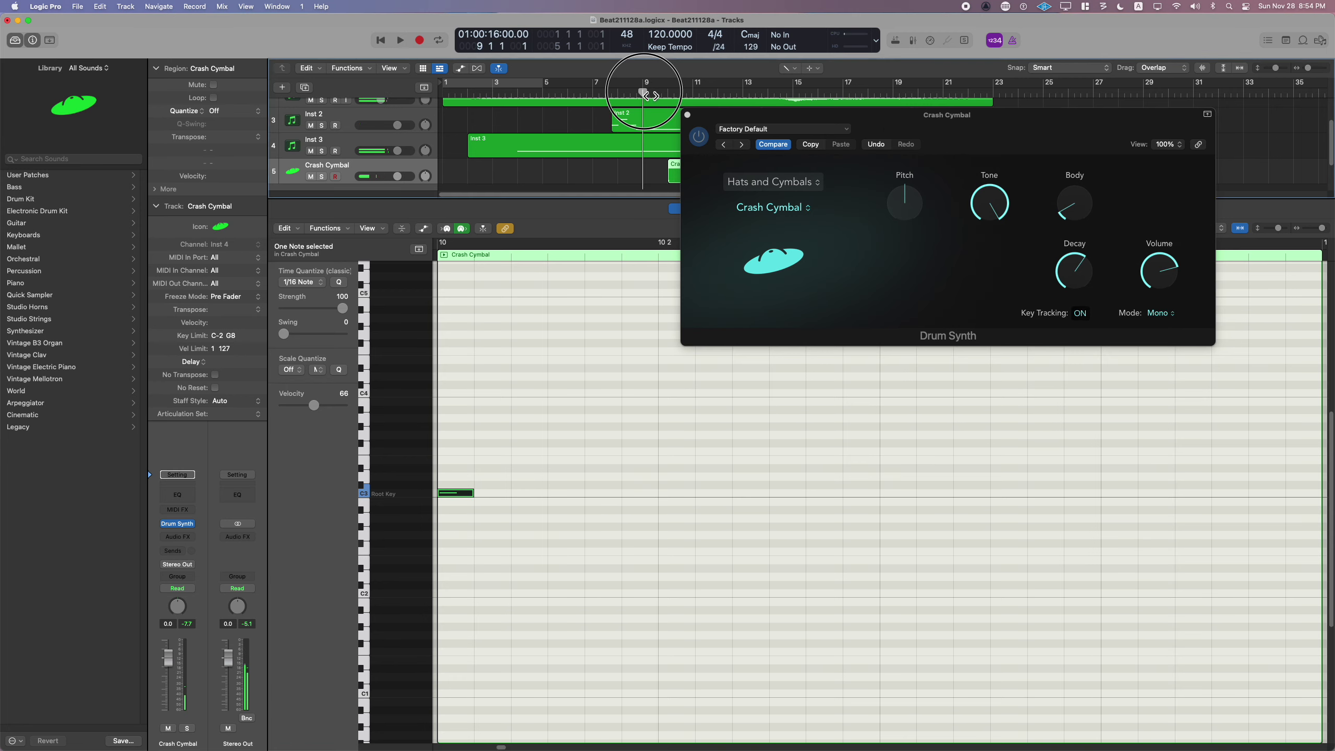
right_click(610, 378)
click(605, 378)
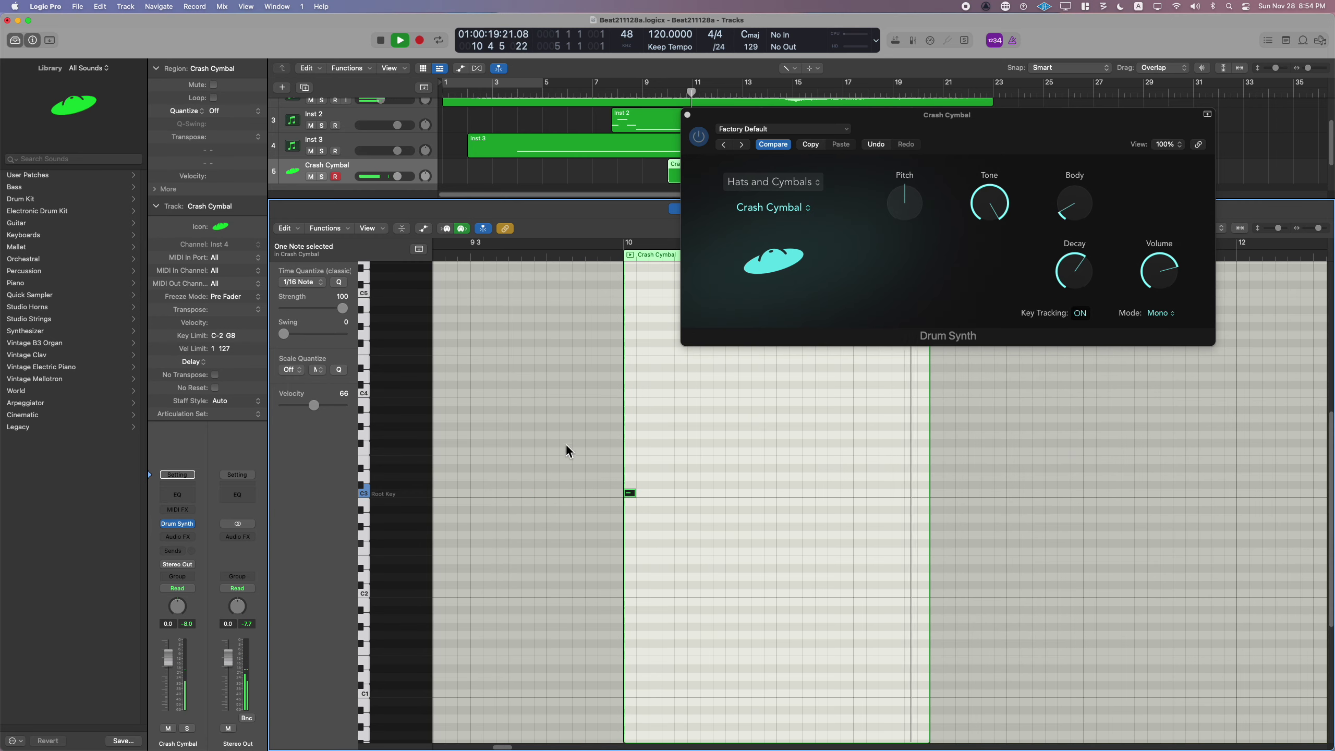
key(space)
key(space)
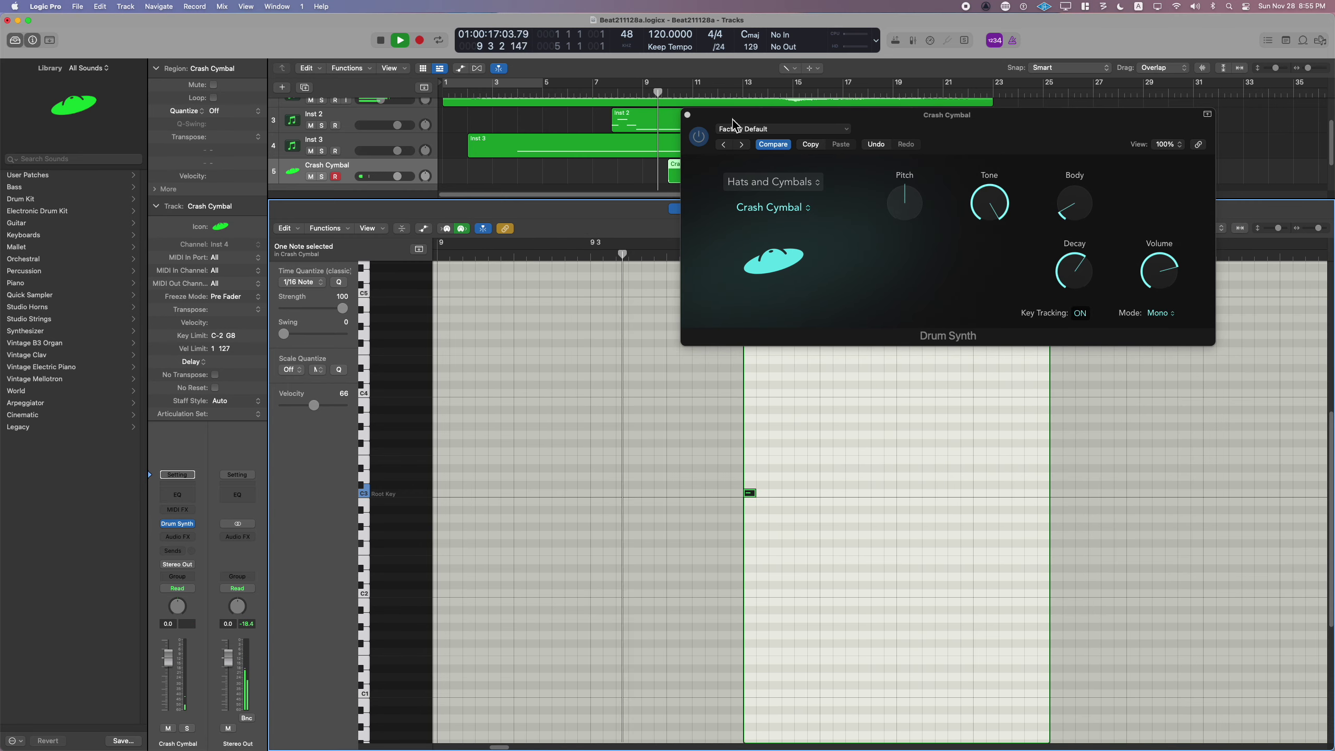
- Cycle bar 10 around the crash region and lower the Crash Cymbal's Pitch in Drum Synth
drag(778, 115, 917, 111)
drag(747, 251, 1050, 368)
drag(1056, 214, 1045, 280)
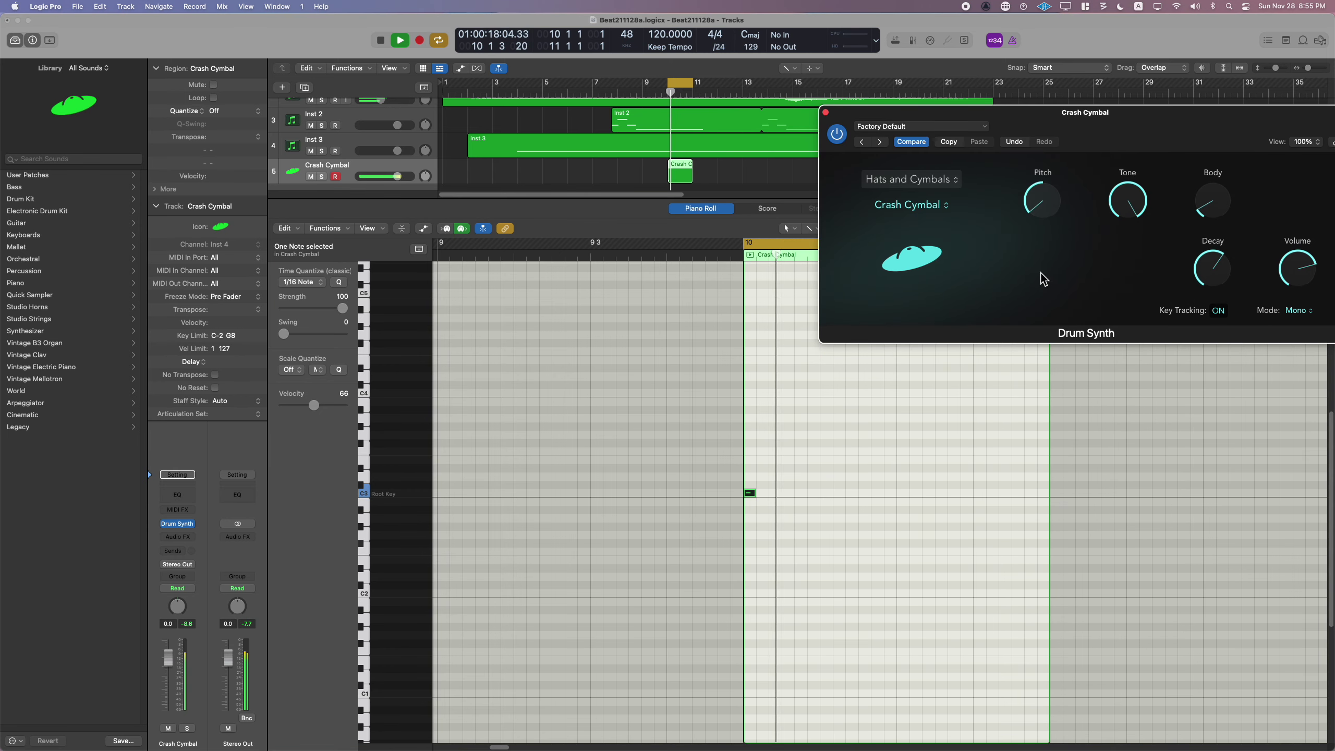
drag(1046, 112, 824, 202)
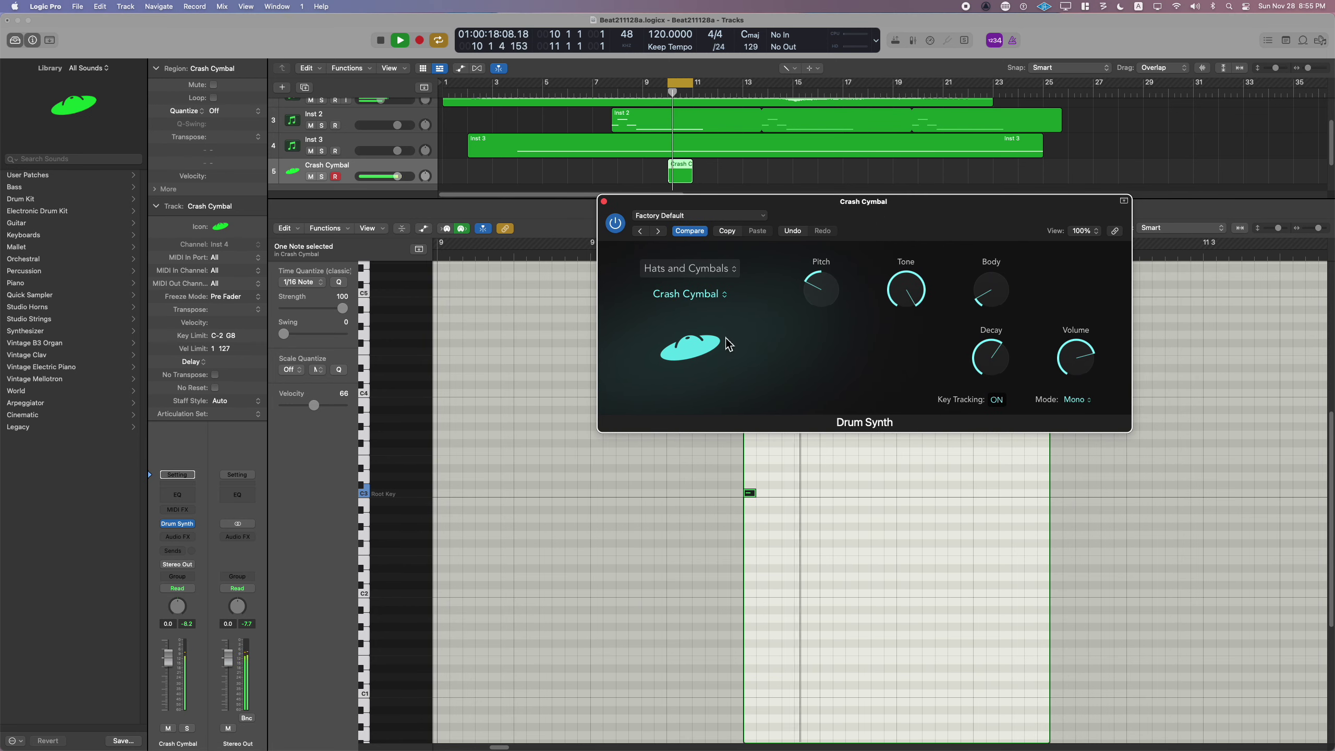
- Change the Drum Synth sound to Smooth Hi-Hat, lengthen the C3 note to one beat and play the cycle
click(688, 293)
click(714, 322)
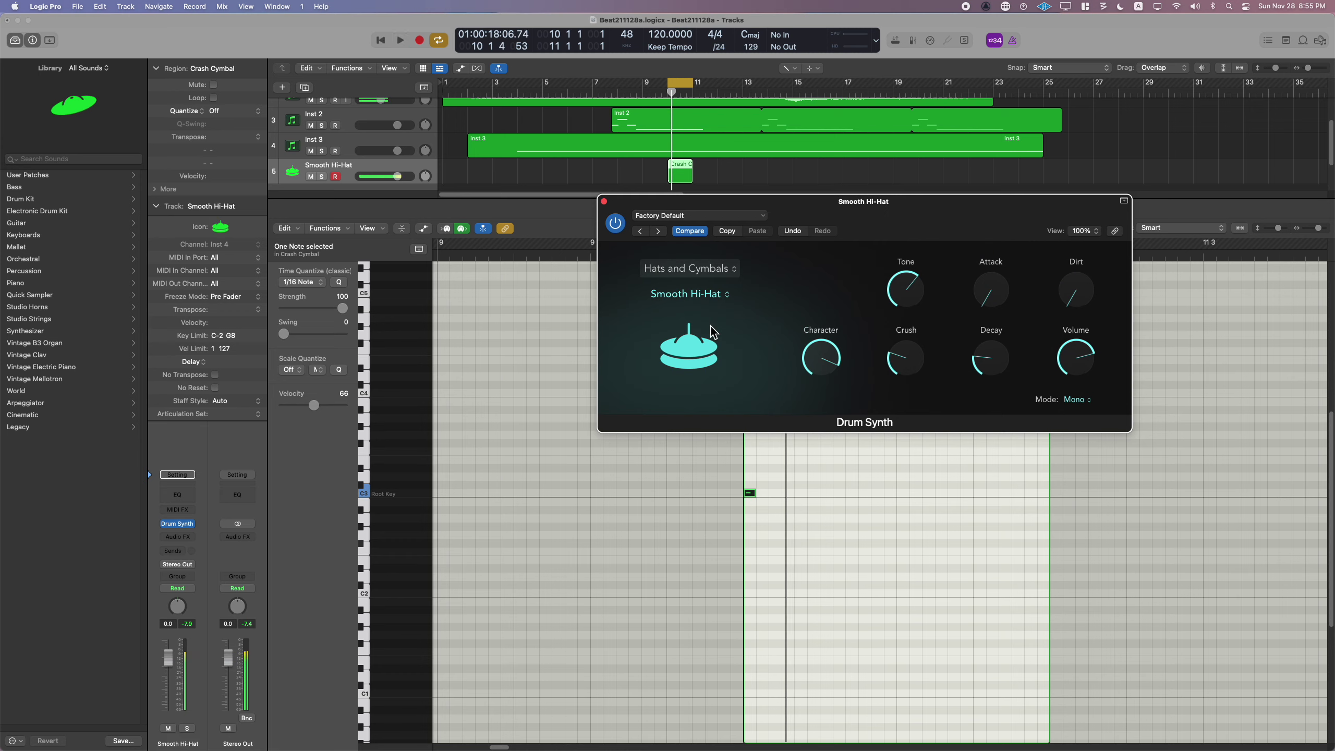
drag(757, 494, 817, 507)
key(space)
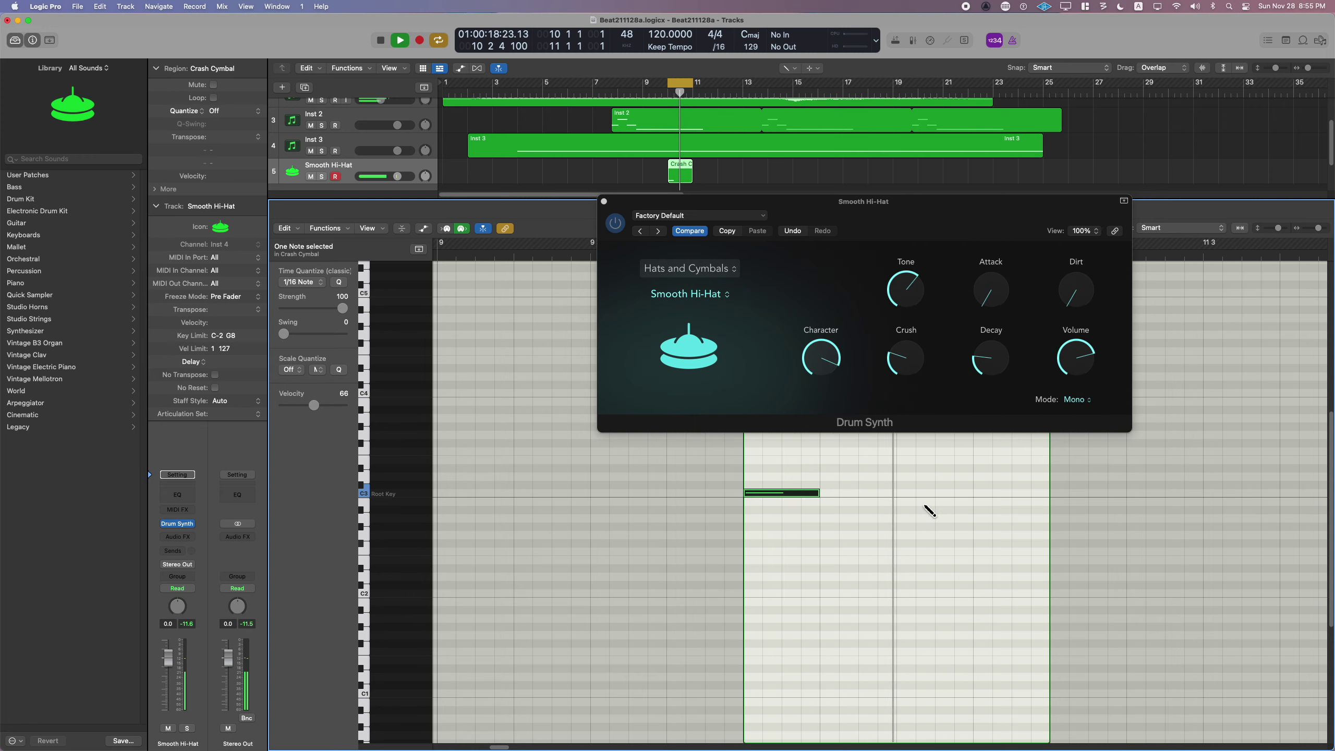
- Add three more C3 hi-hat notes in the second half of bar 10, and extend the region to two bars
drag(991, 497, 954, 499)
key(space)
click(1028, 499)
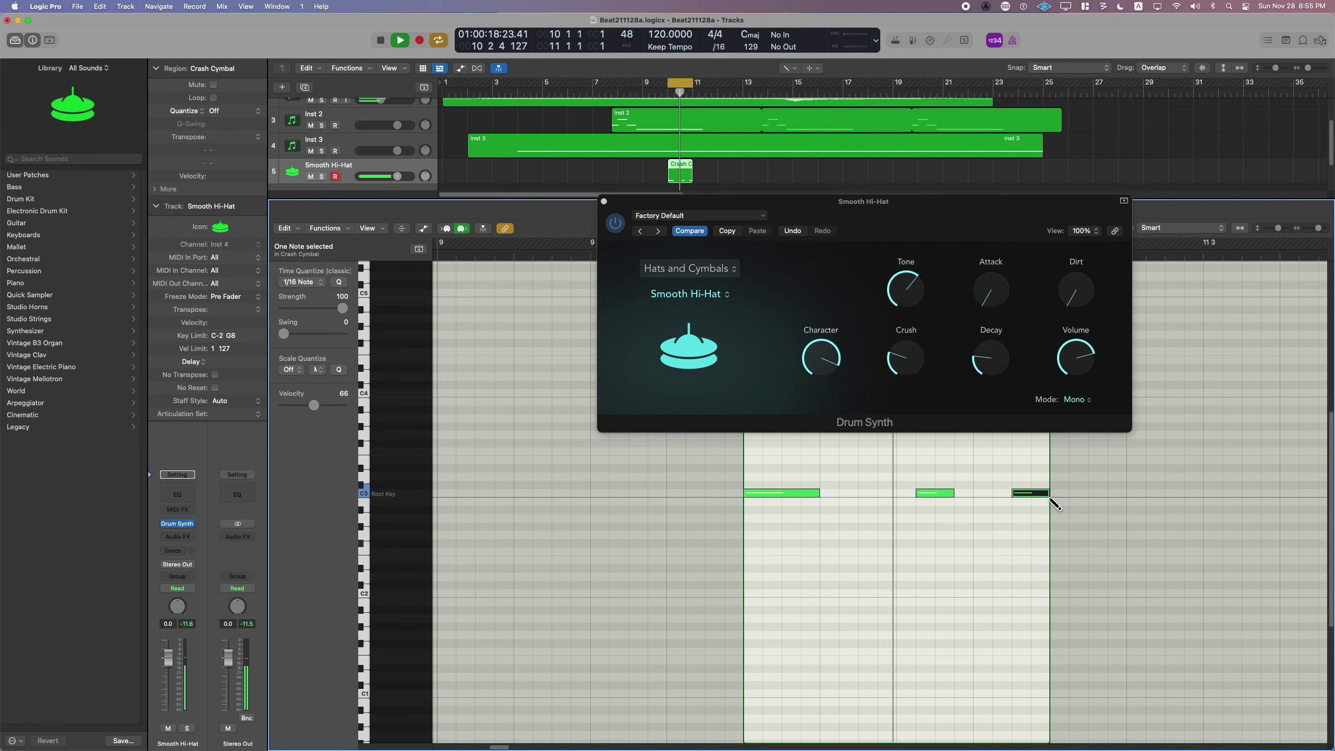
click(1042, 499)
drag(696, 184, 718, 180)
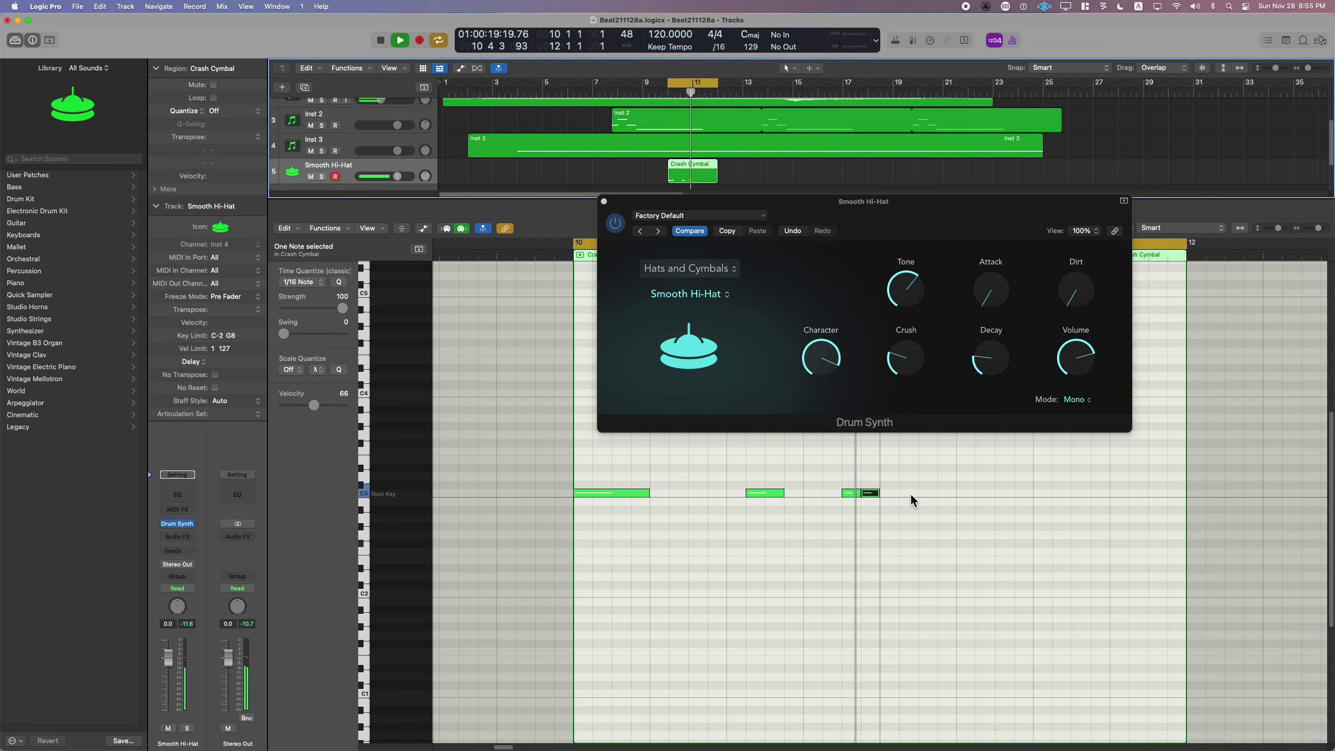
- Add two C3 hi-hat notes within the first beat of bar 11 and play the two-bar cycle
key(space)
click(891, 493)
drag(888, 493, 920, 500)
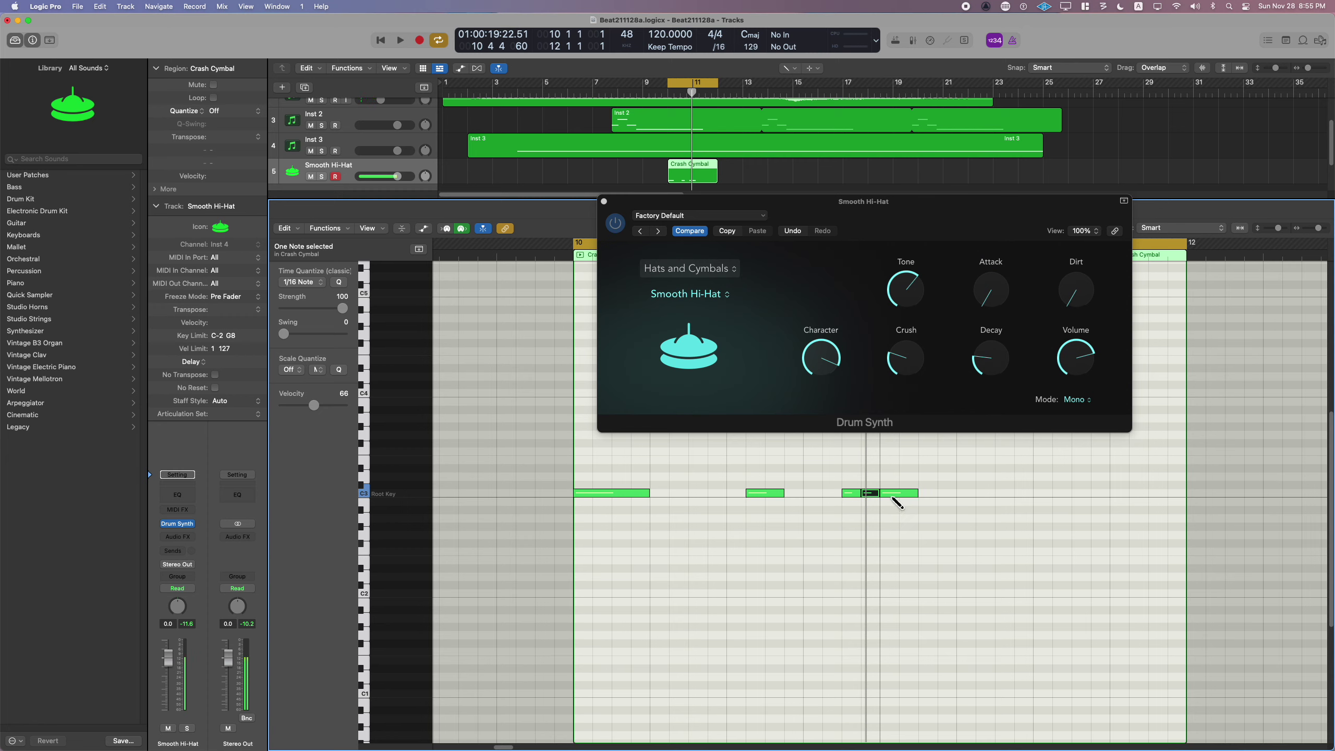
key(space)
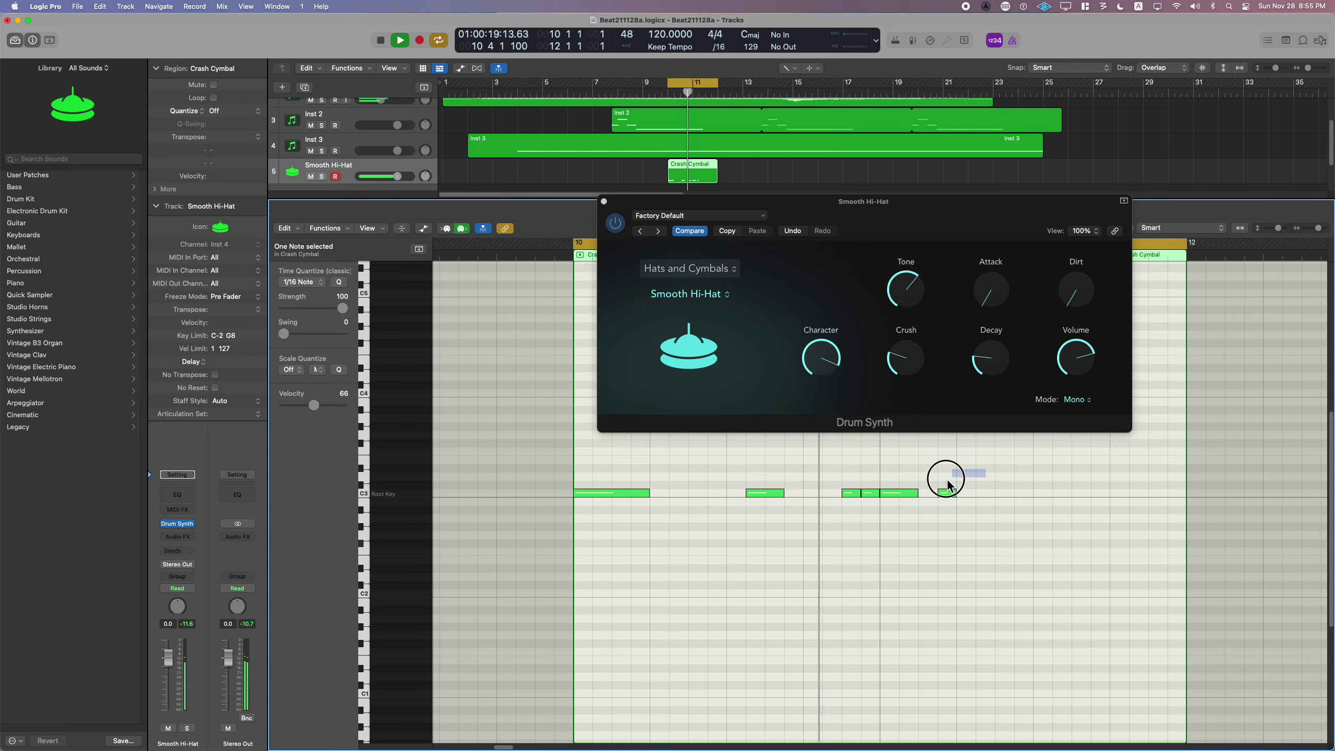
- Shorten all the hi-hat notes to sixteenth-note length and deselect them
key(super+a)
mouse_move(783, 494)
mouse_down()
mouse_move(796, 497)
mouse_move(764, 497)
mouse_up()
click(787, 514)
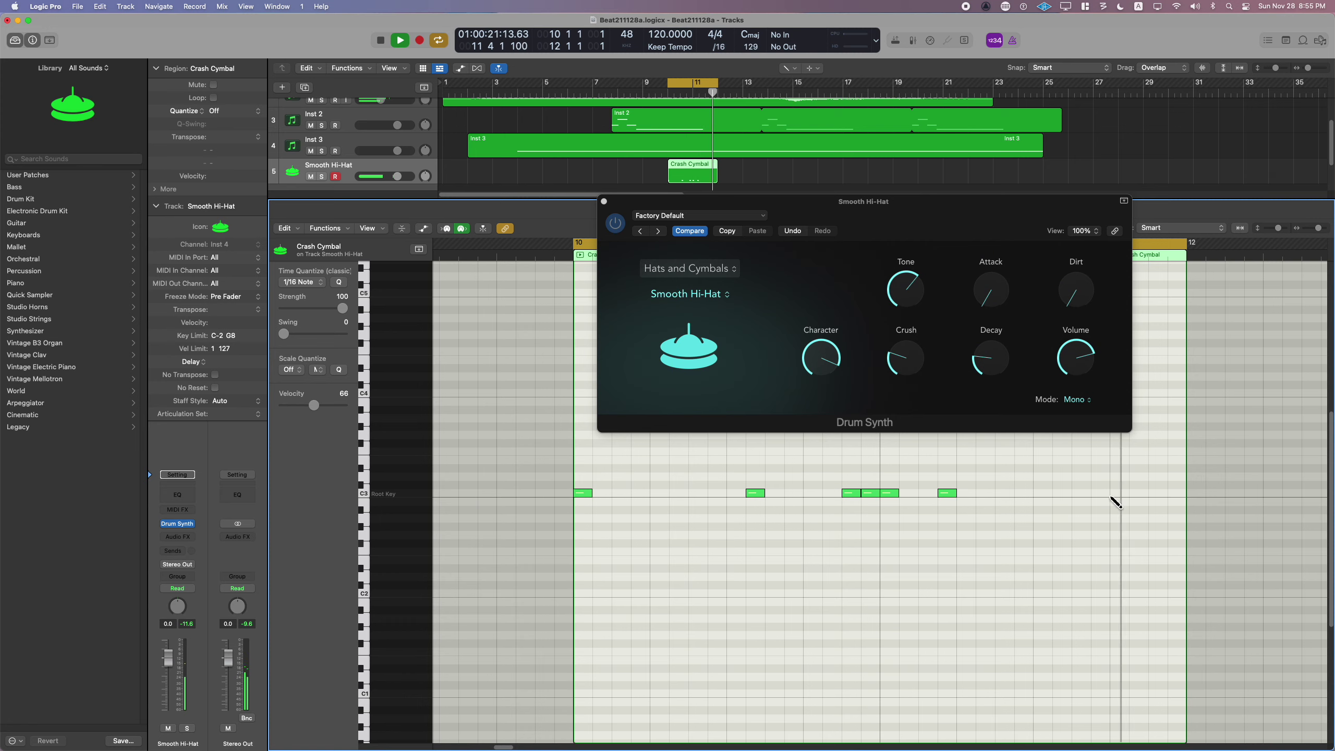
- Add a C3 hi-hat note in the third beat of bar 11 and close the note editor
click(1058, 493)
click(1005, 509)
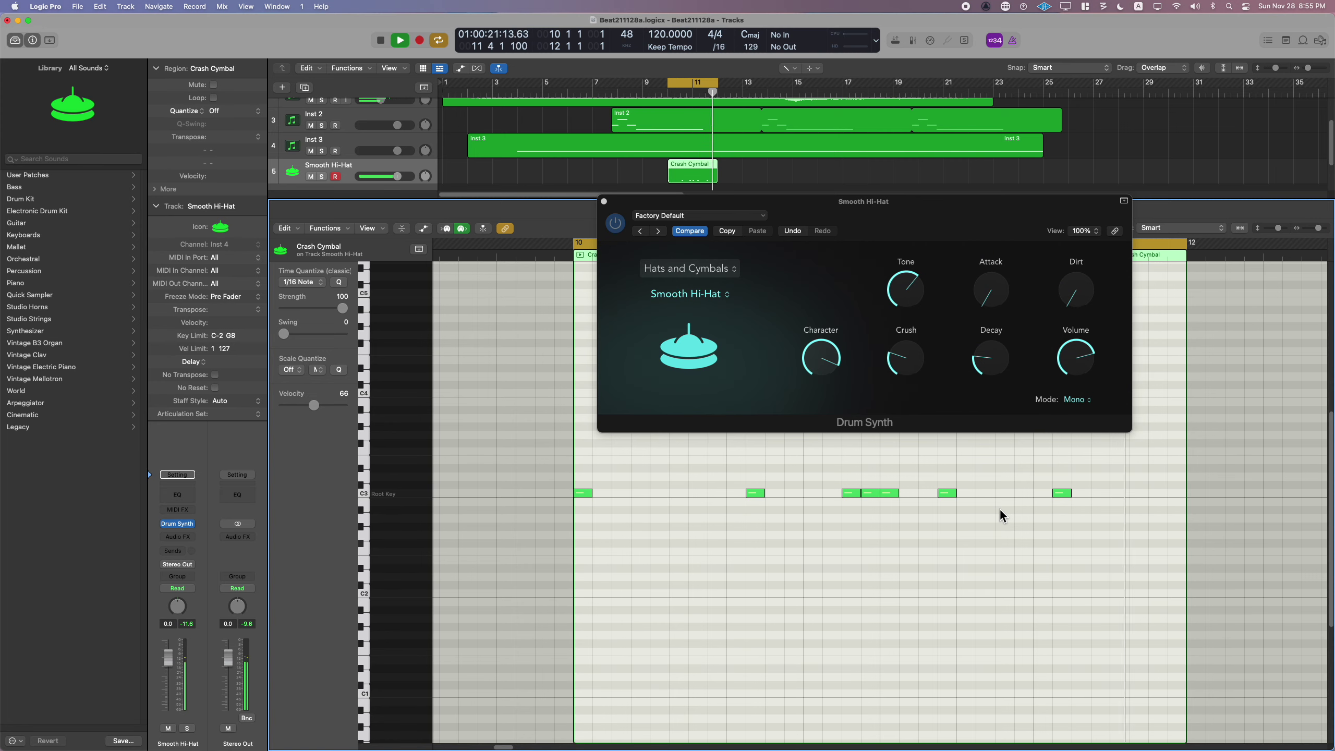
key(e)
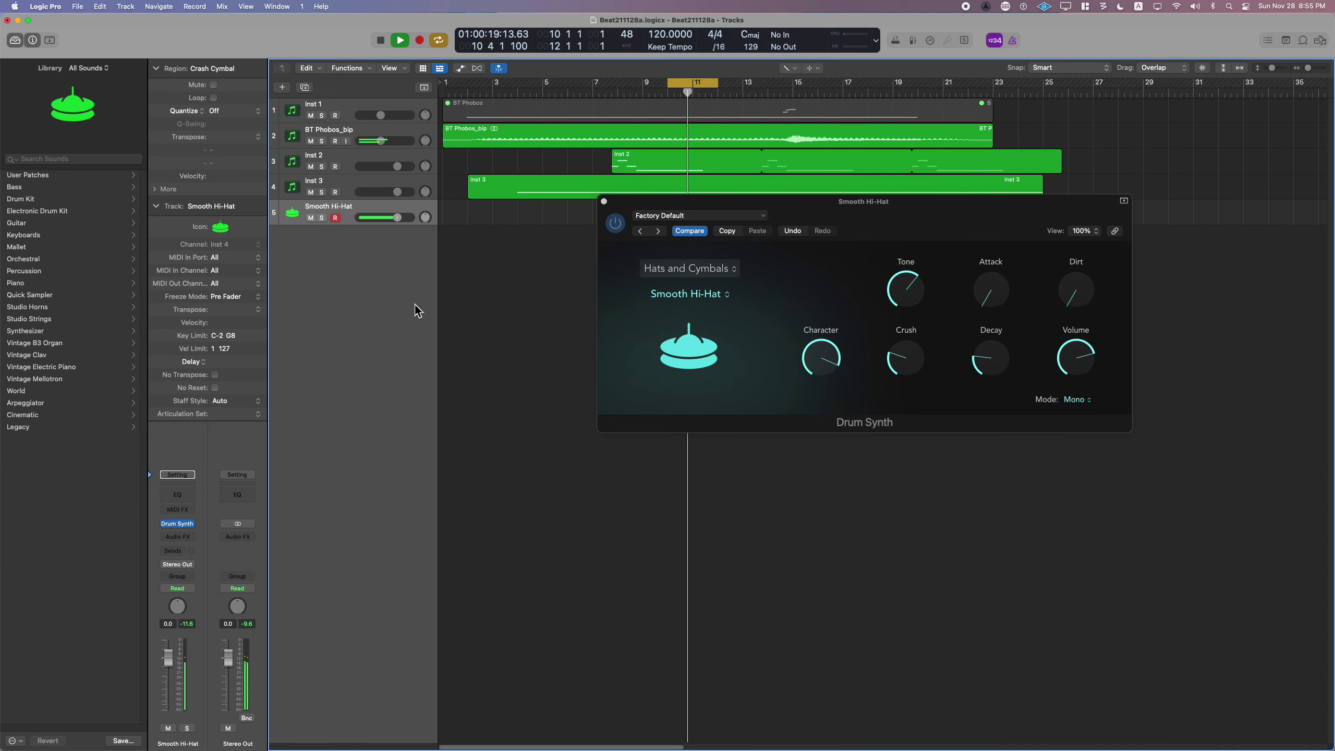
- Insert the KNOCK plug-in on the Smooth Hi-Hat track and try out its Punch, Saturate and Sub amounts
click(189, 536)
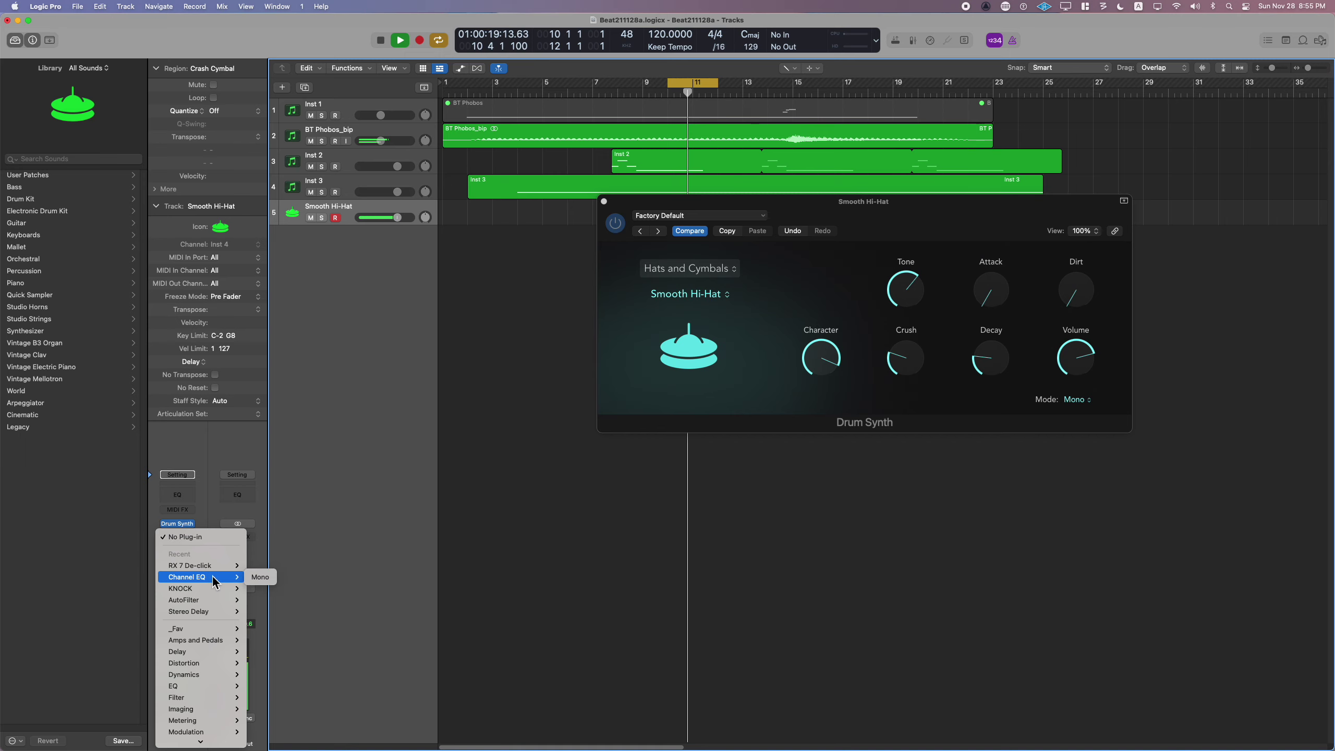
click(268, 594)
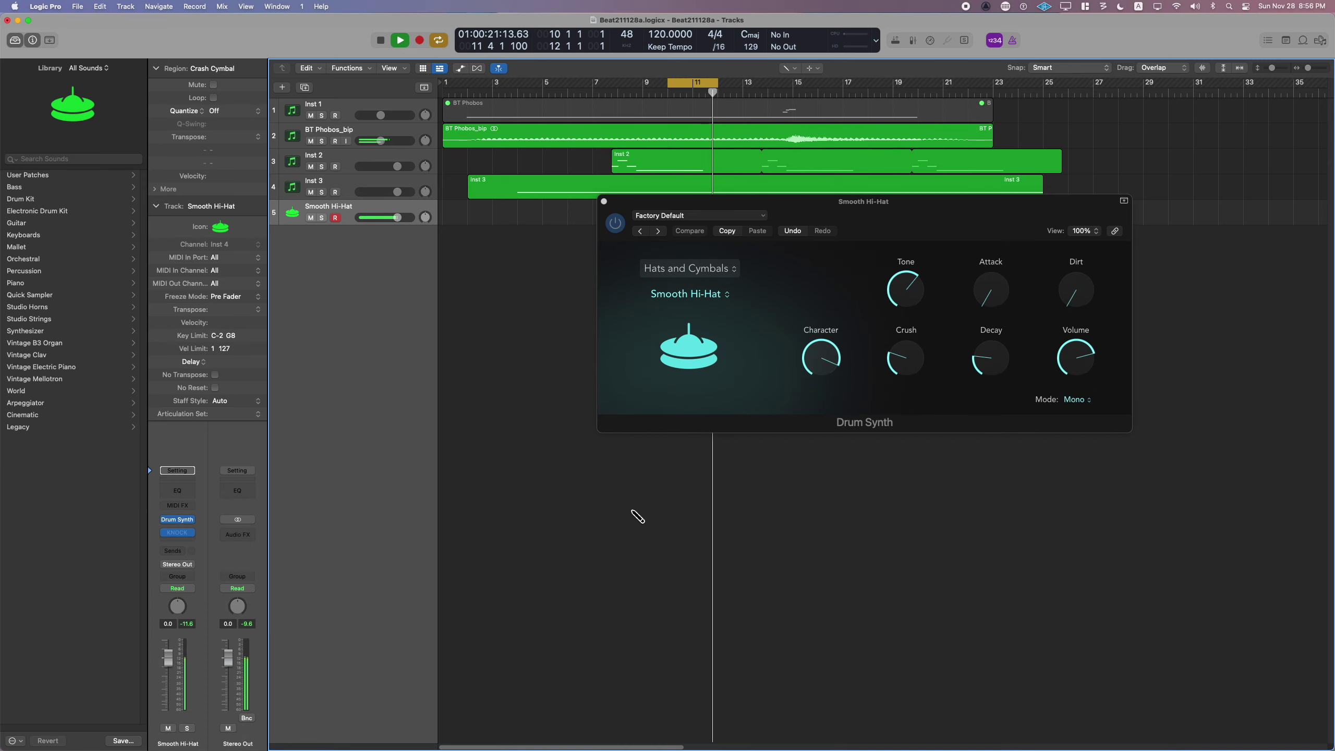
drag(466, 374, 473, 441)
drag(572, 382, 570, 434)
drag(667, 380, 676, 304)
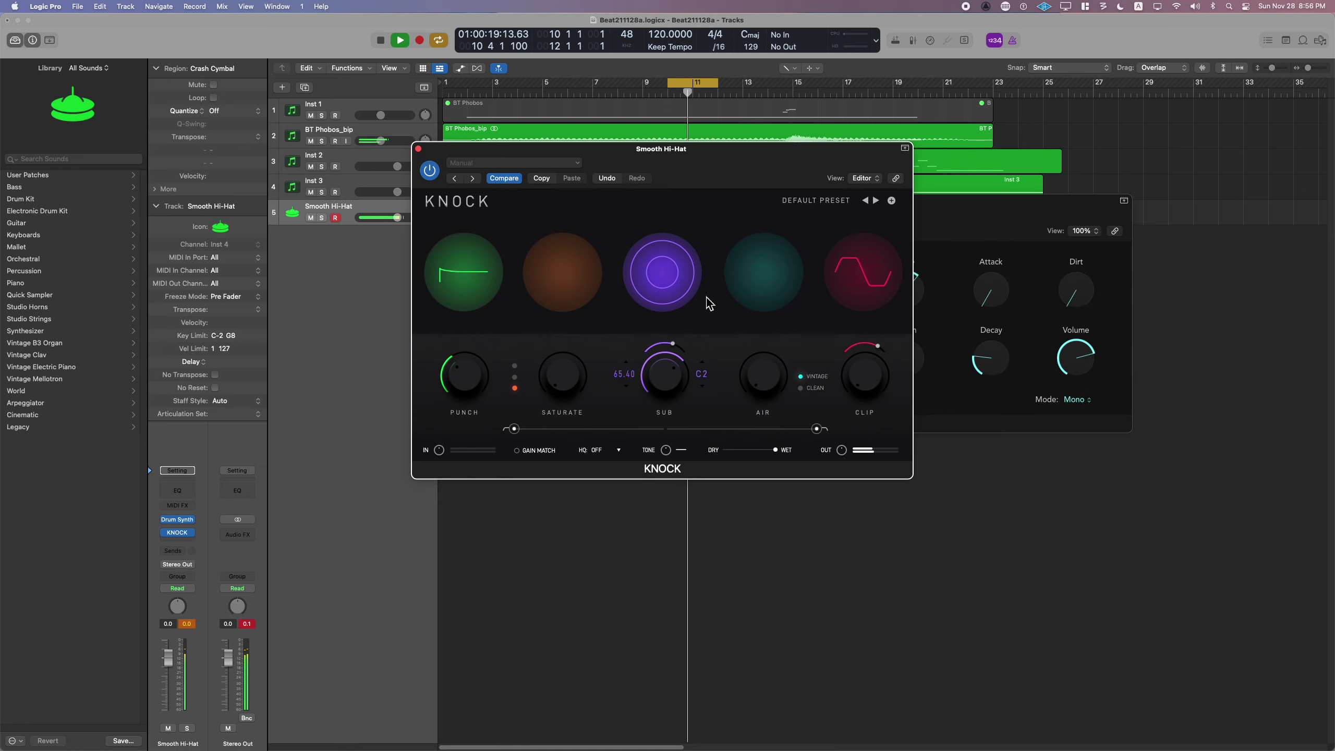
drag(668, 382, 671, 358)
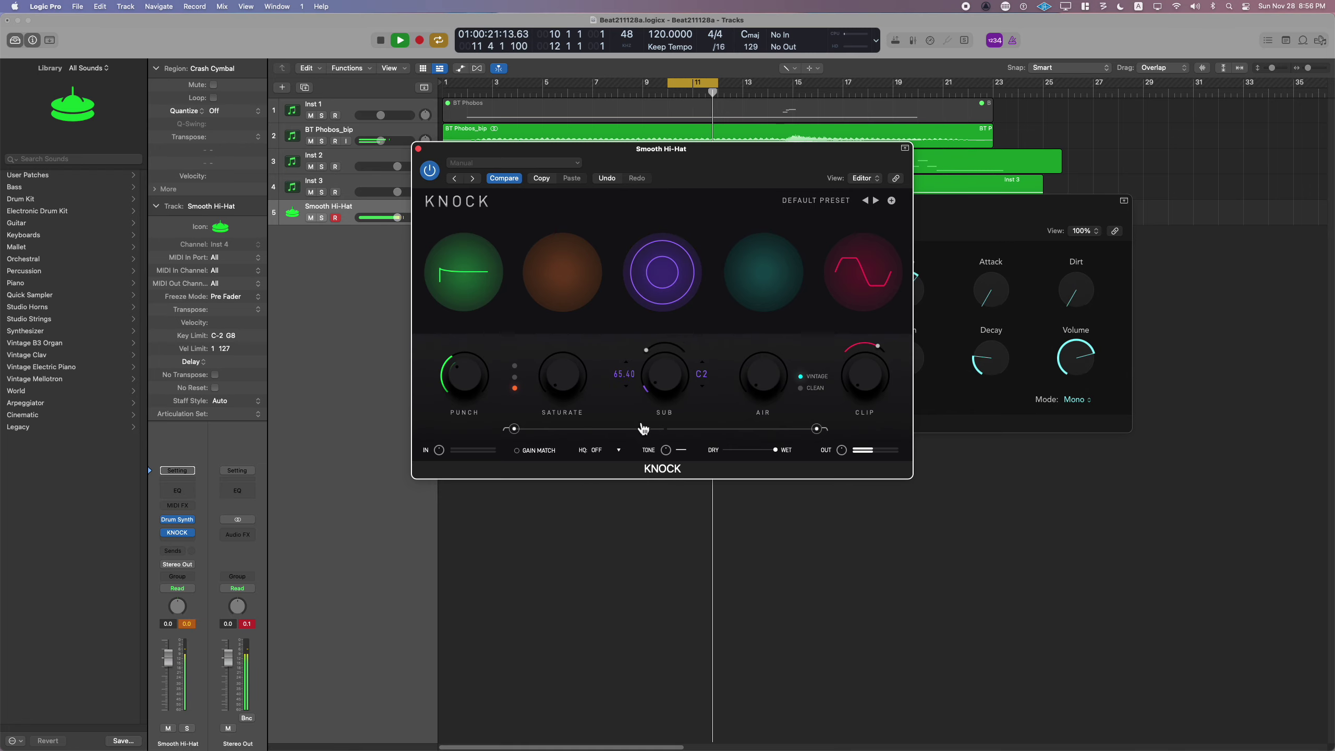
- Switch off KNOCK's Sub section, raise Clip and lower the upper frequency limit, closing the plug-in when done
click(675, 306)
drag(772, 384, 775, 285)
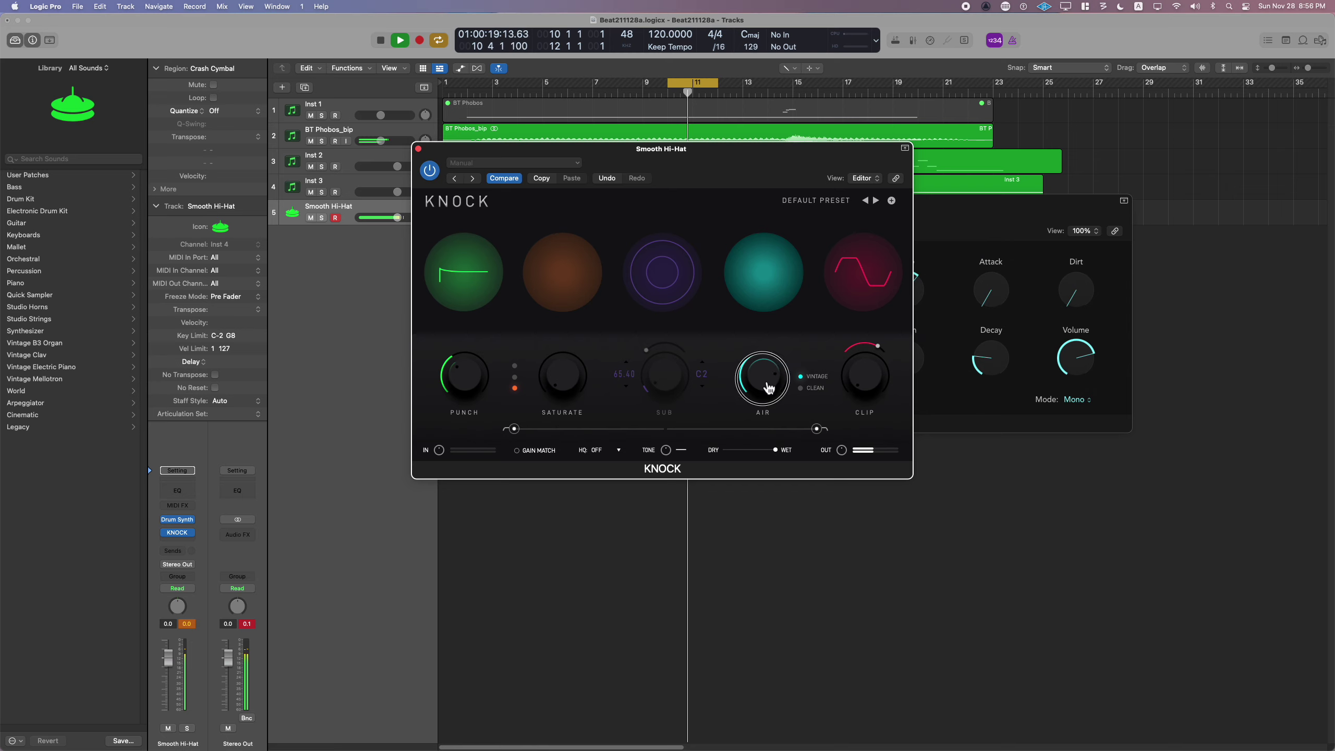
drag(770, 379, 863, 419)
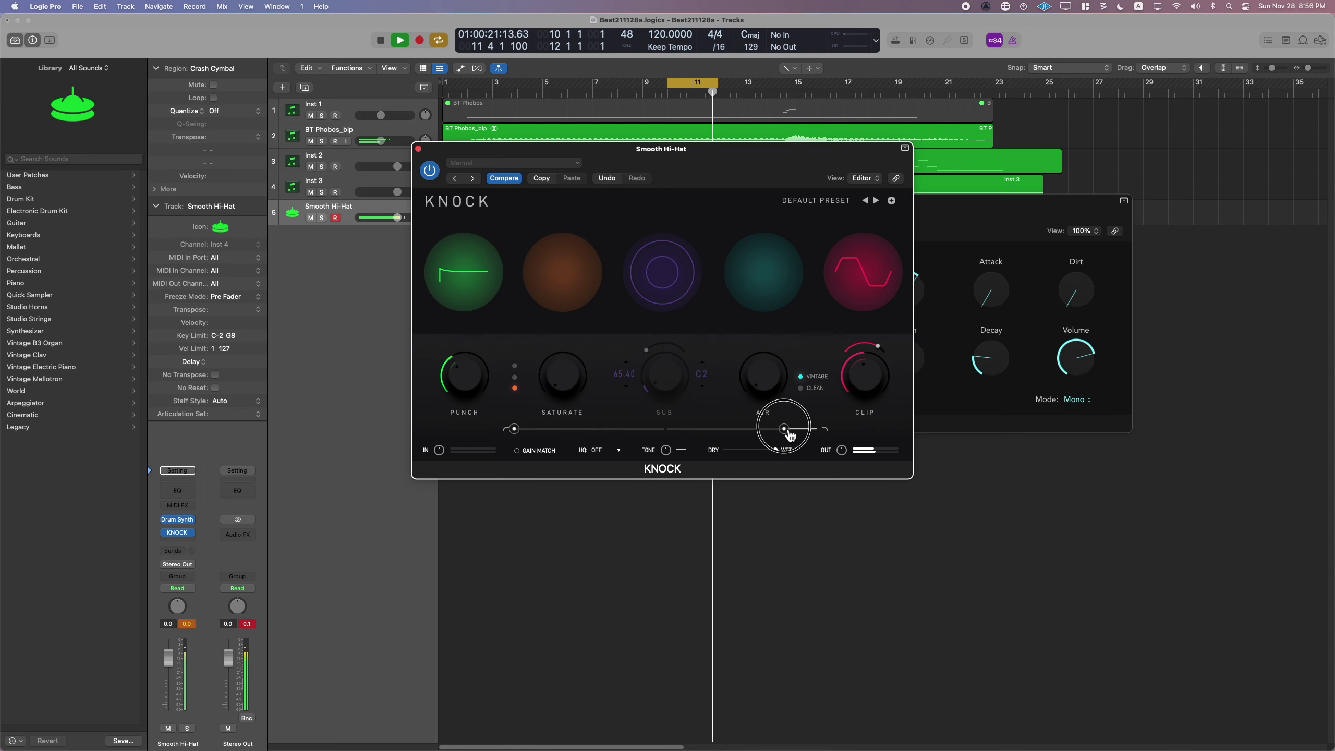
click(193, 624)
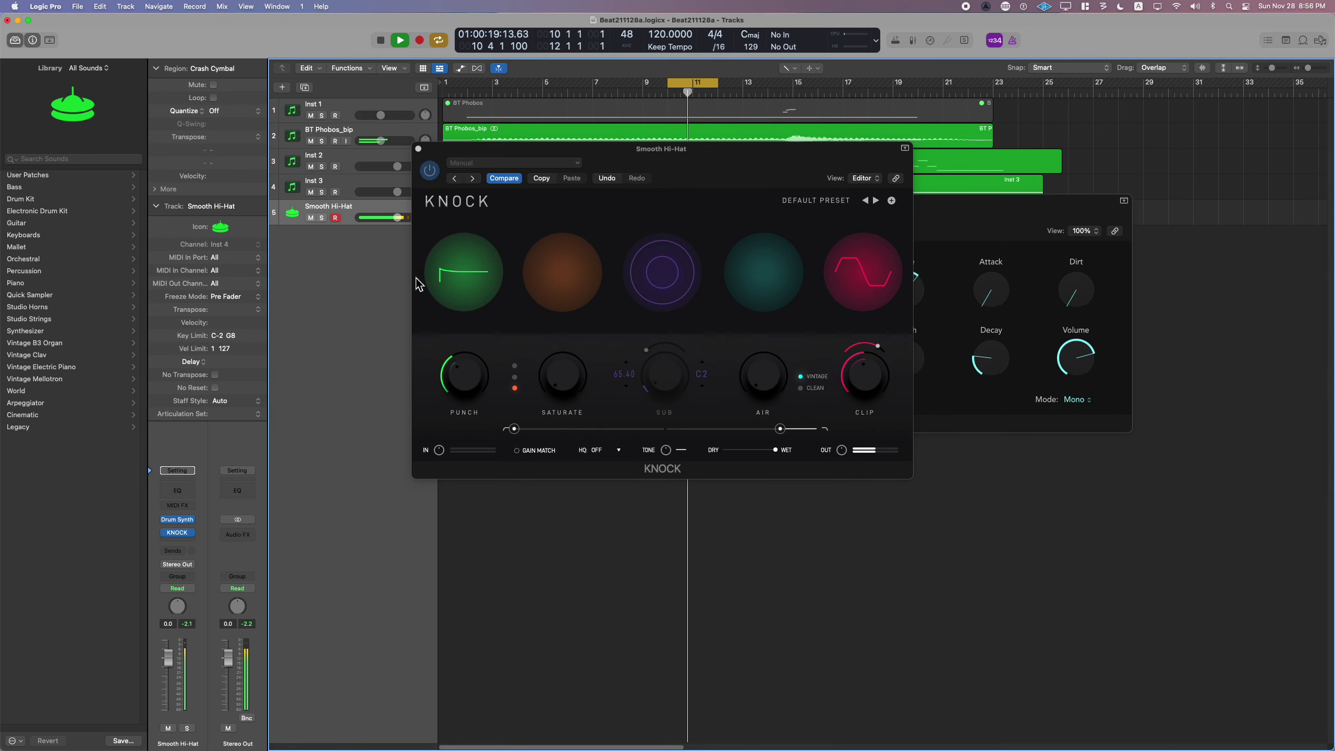
click(419, 150)
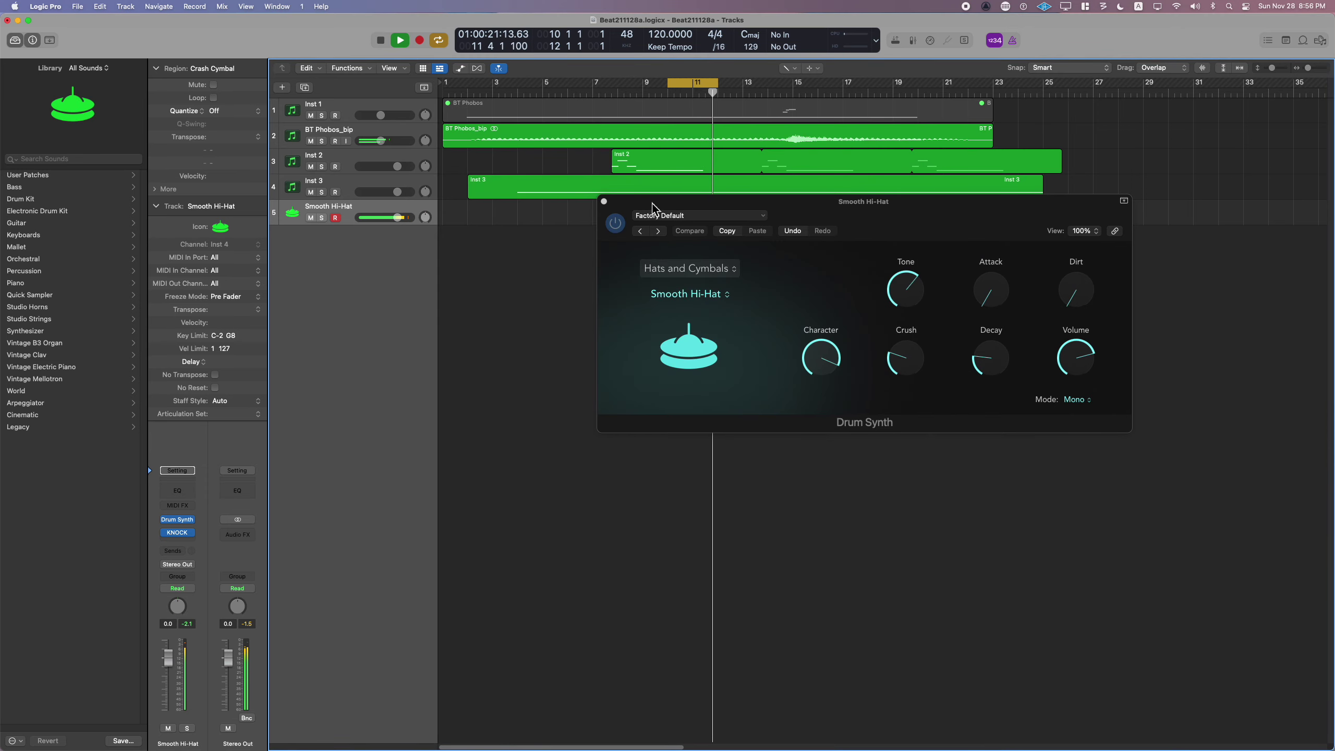
- Close the Drum Synth window and bounce the Crash Cymbal region in place to a new audio track
drag(651, 205, 578, 255)
click(530, 252)
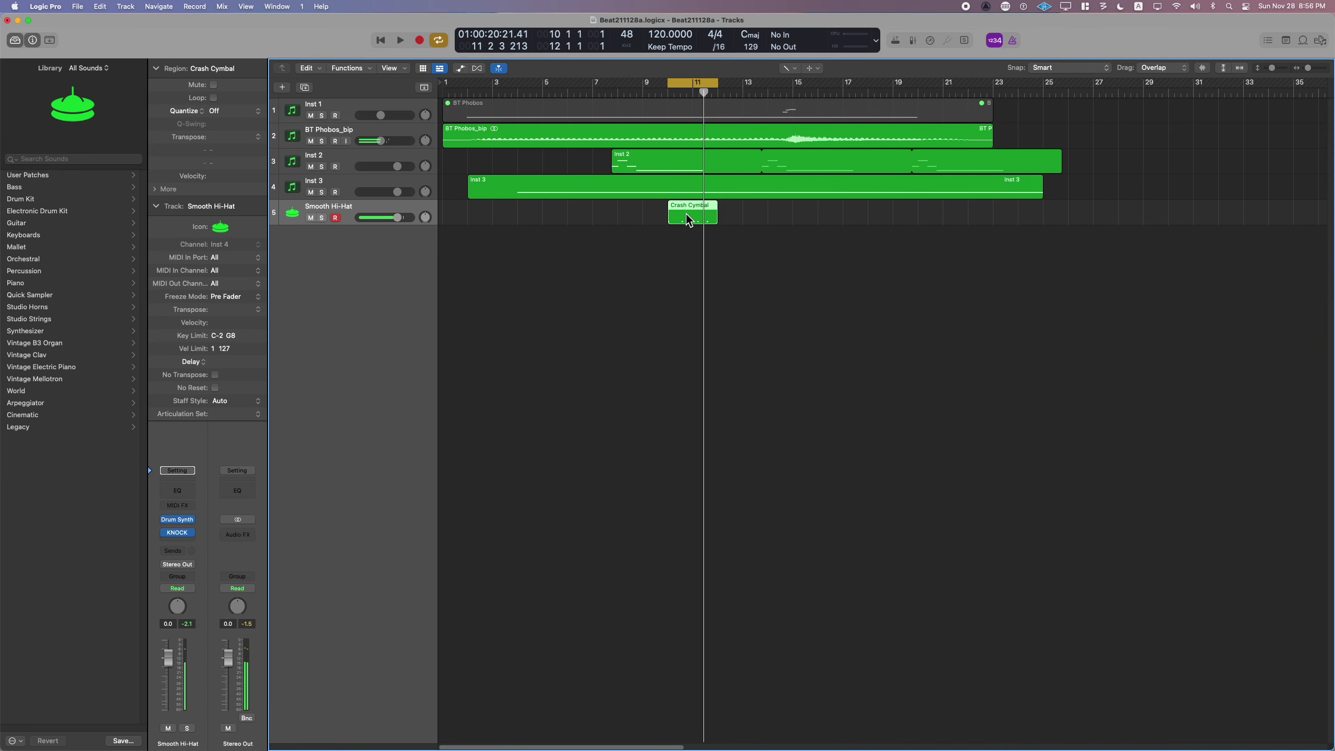
key(ctrl+b)
key(Return)
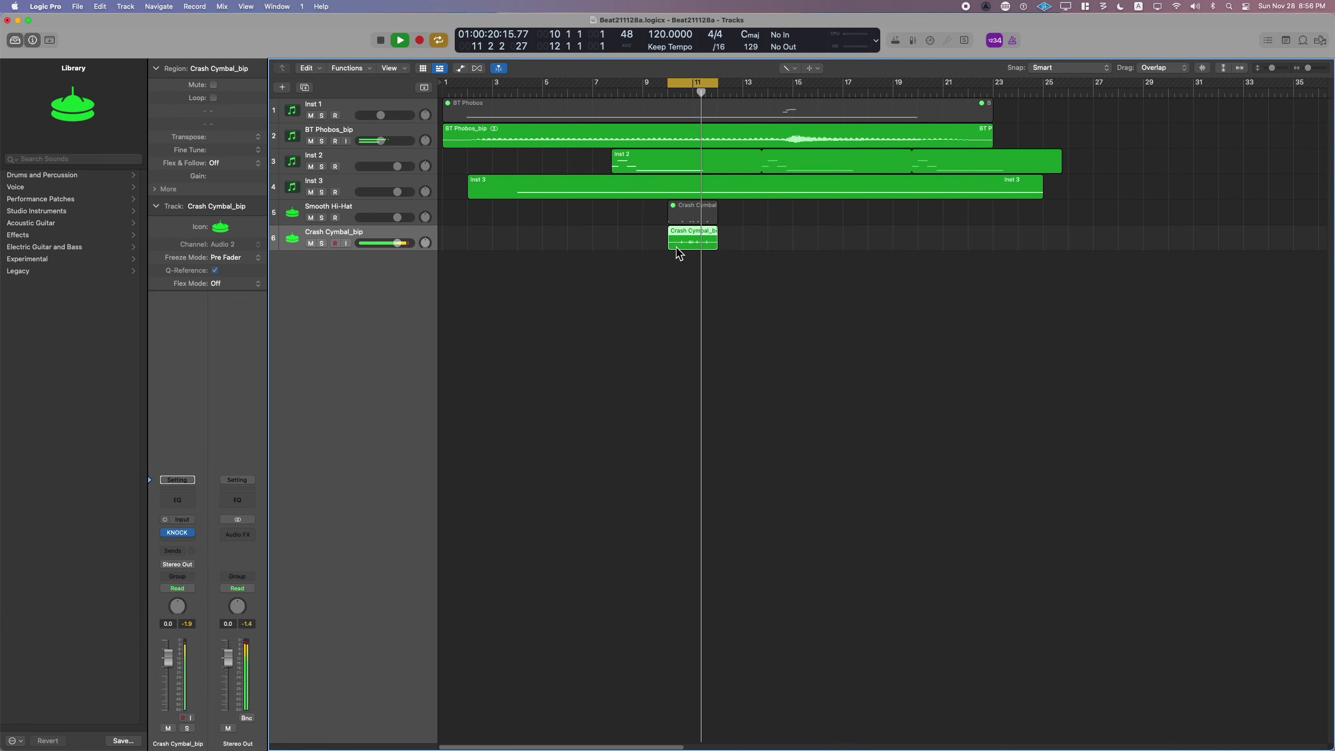
- Split the bounced Crash Cymbal_bip region at 10 3 1, 10 4 3, 11 1 1, 11 1 4 and 11 3 2
key(super+Right)
key(super+Right)
key(super+Right)
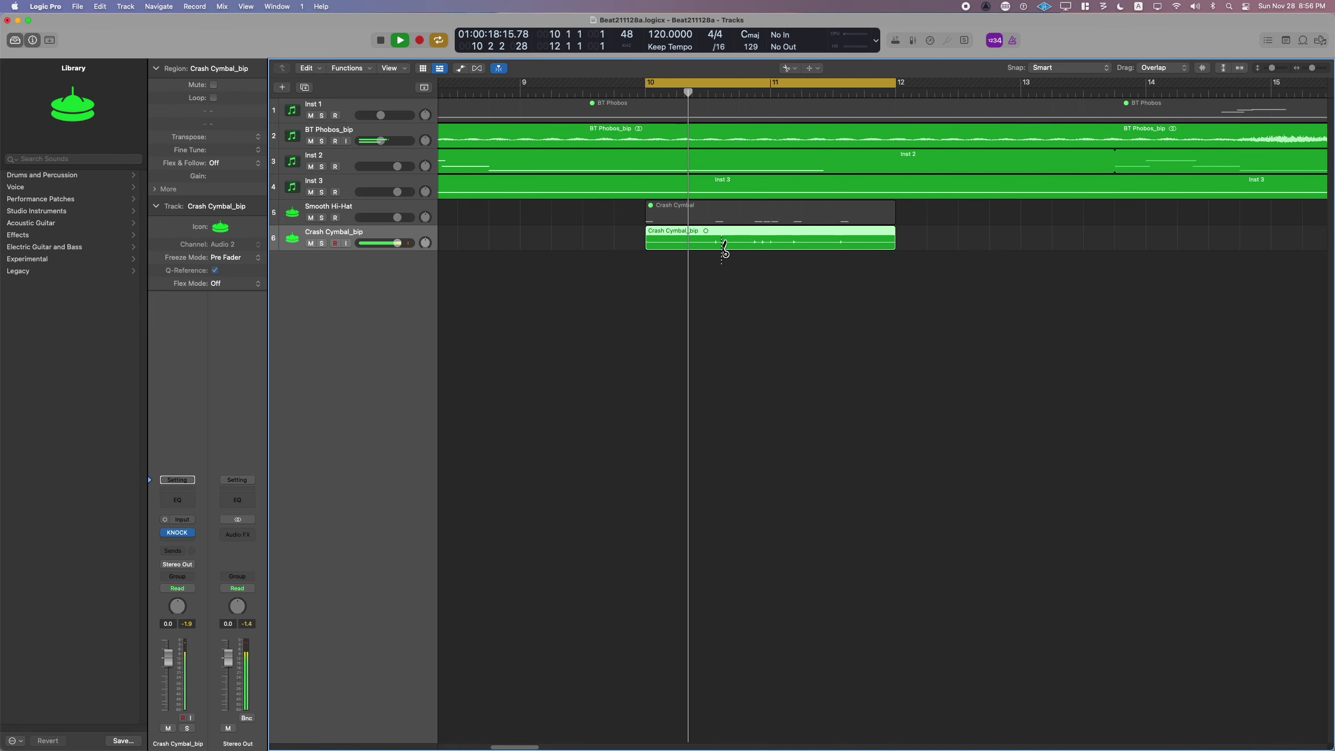
click(717, 247)
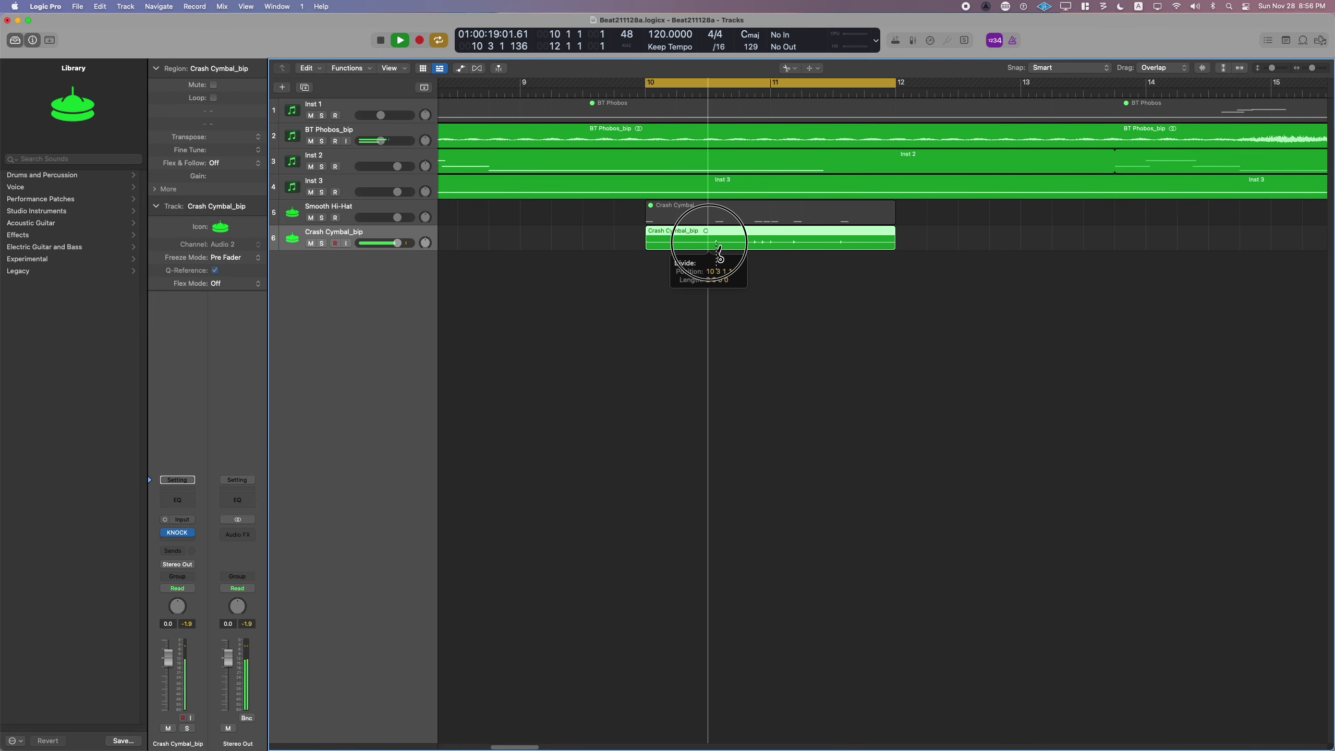
click(765, 250)
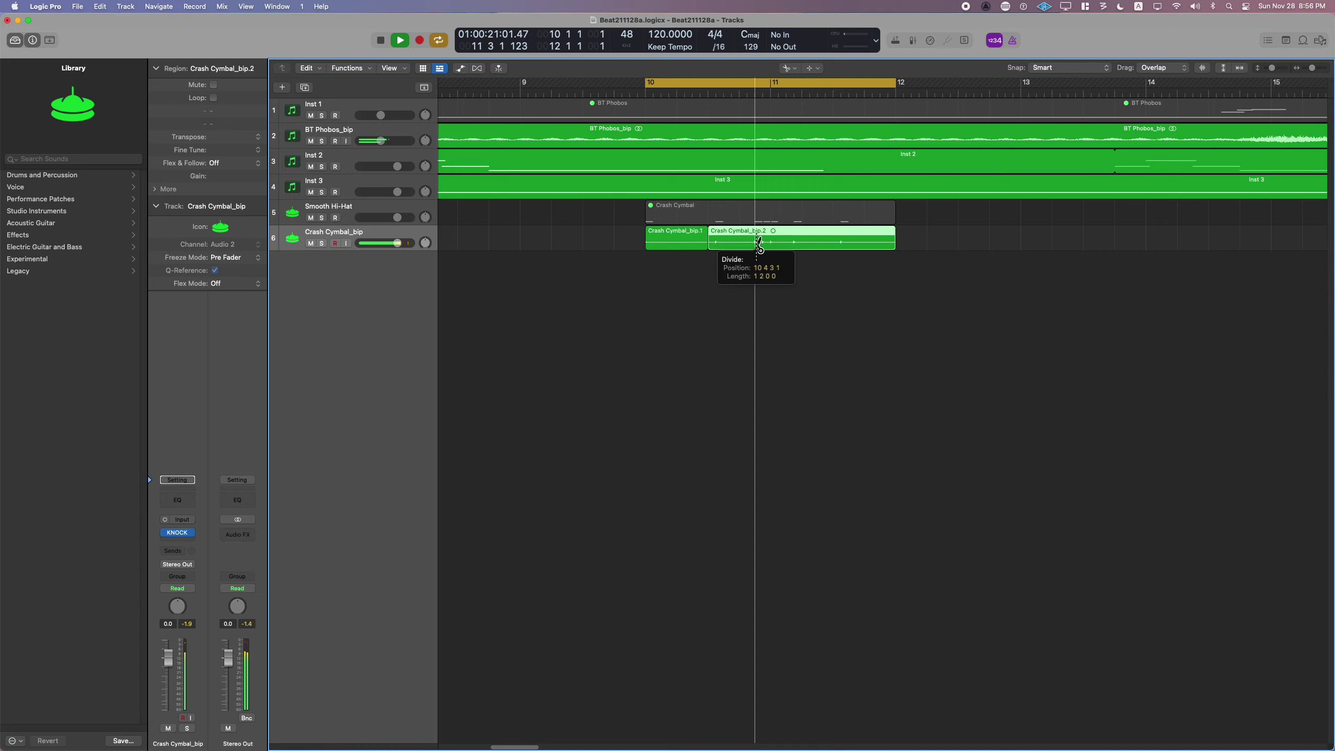
click(777, 248)
click(804, 253)
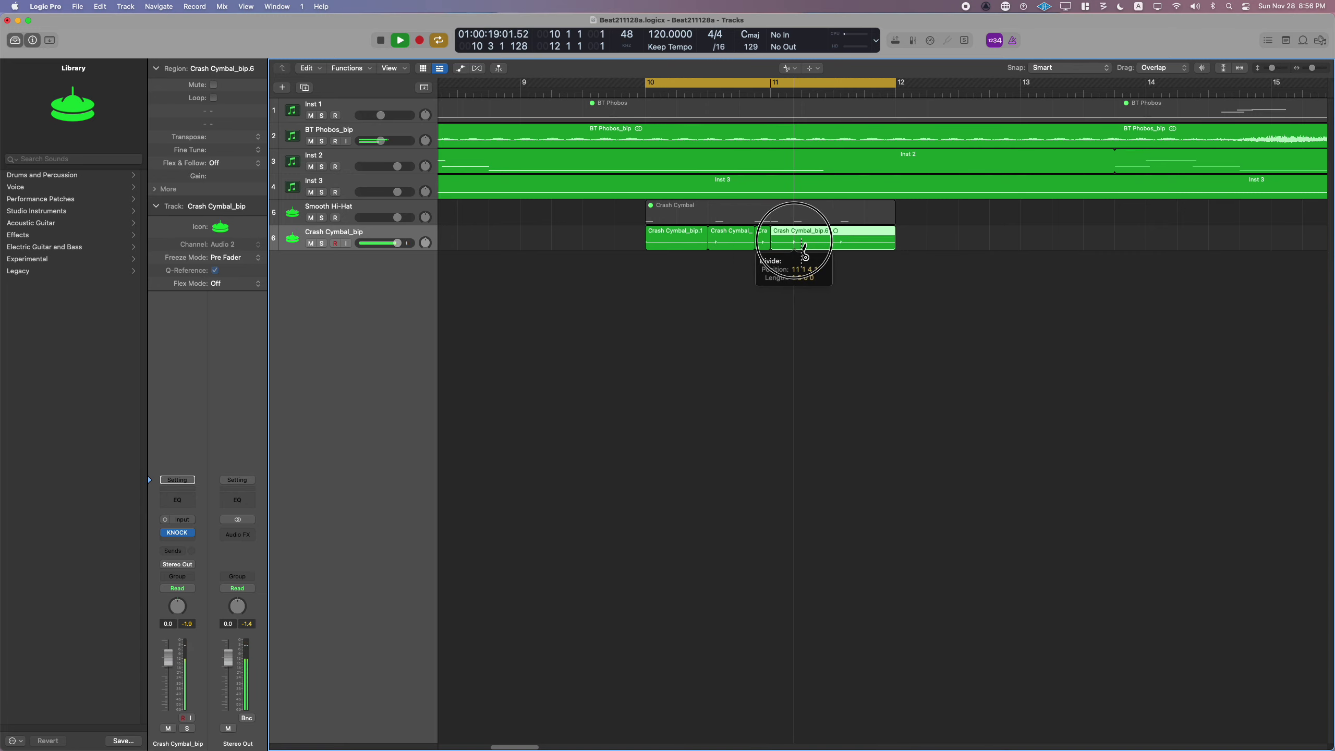
click(840, 243)
key(t)
key(t)
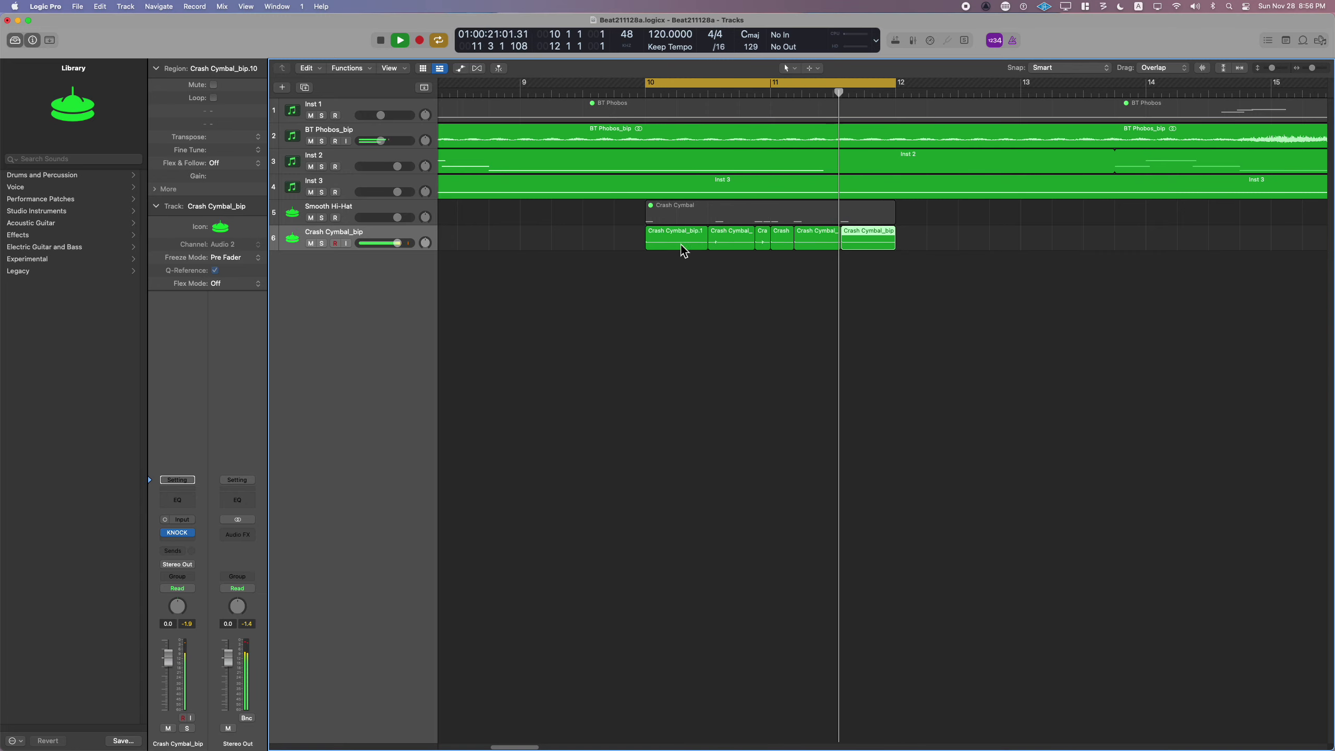
- Transpose the first Crash Cymbal_bip slice, at the start of bar 10, by -12 semitones
click(683, 246)
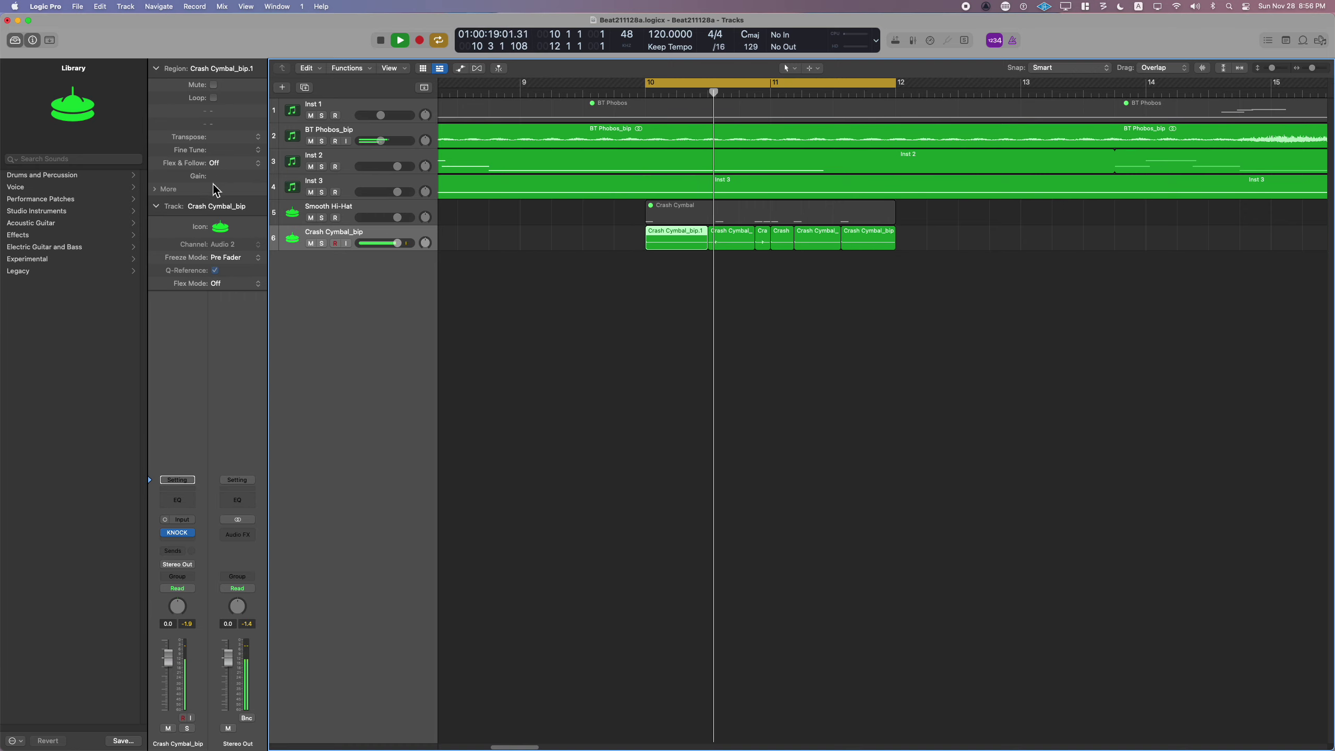
double_click(221, 149)
double_click(216, 136)
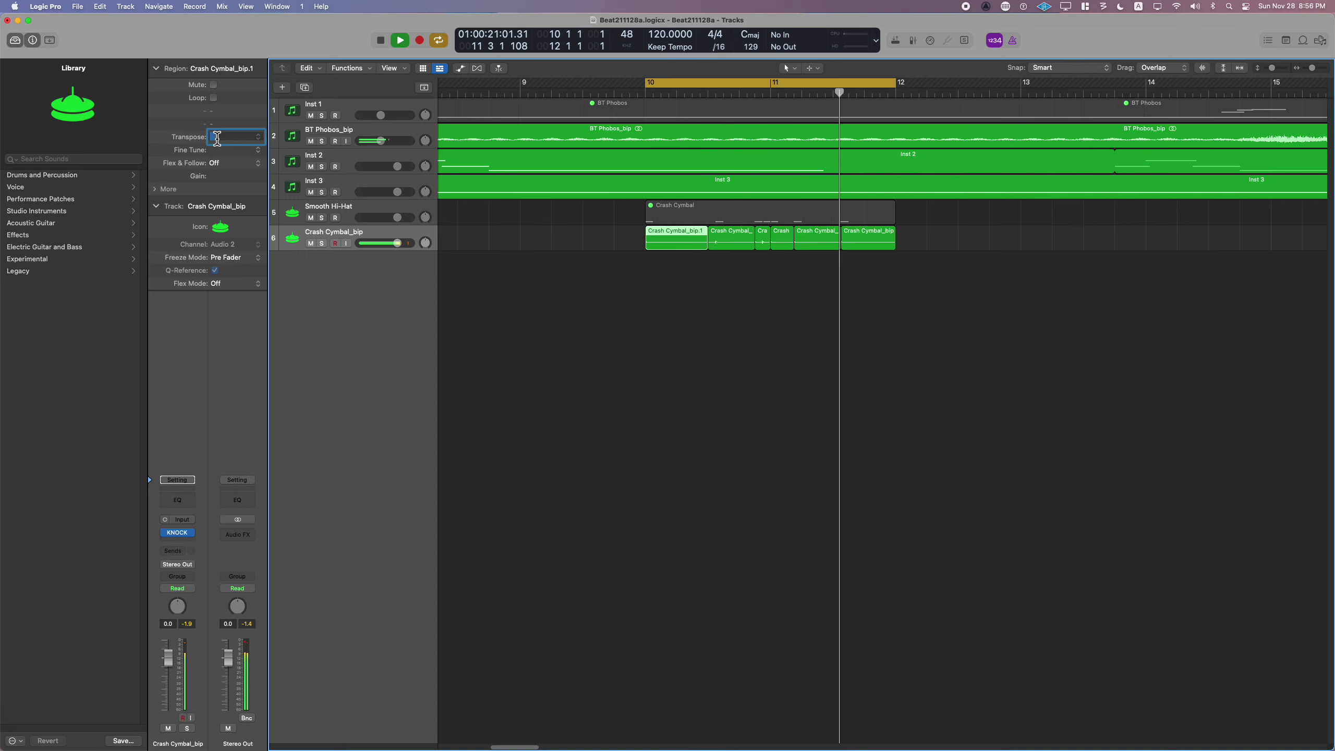
text(-12)
key(Return)
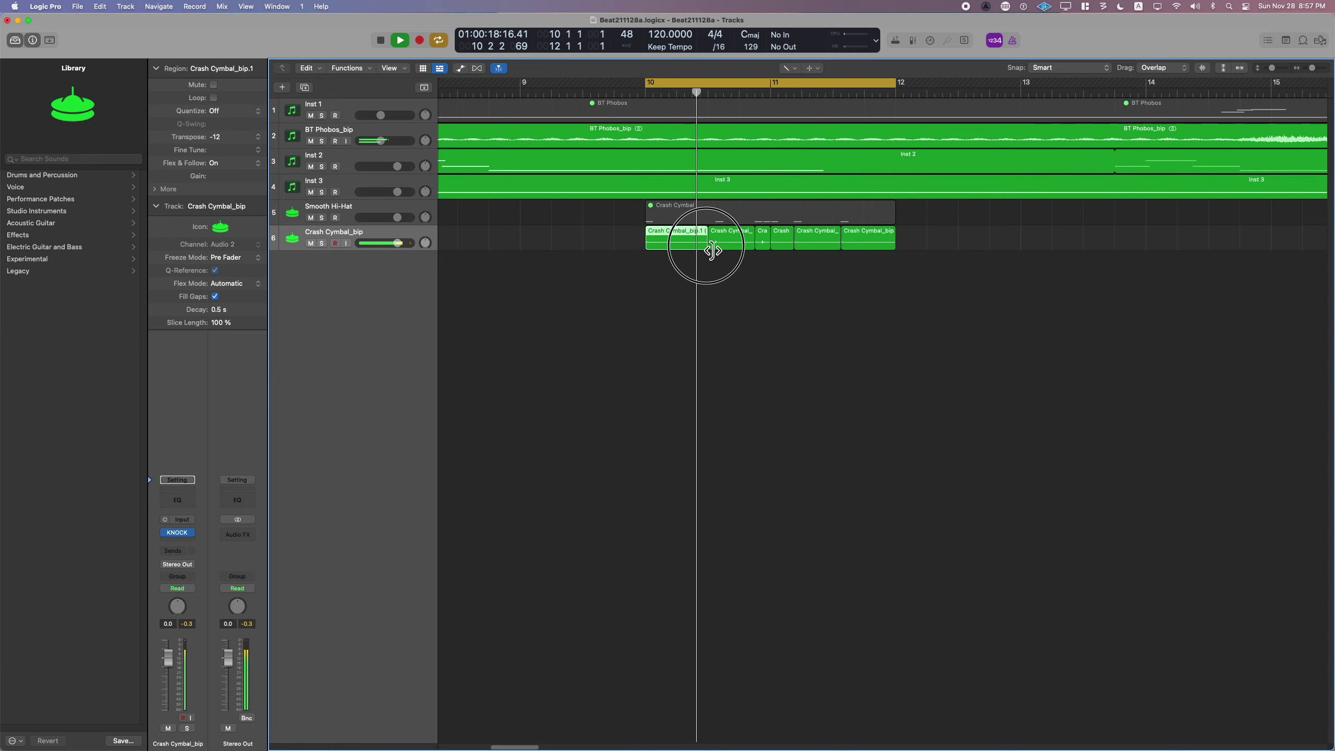
drag(715, 251, 711, 267)
key(t)
key(t)
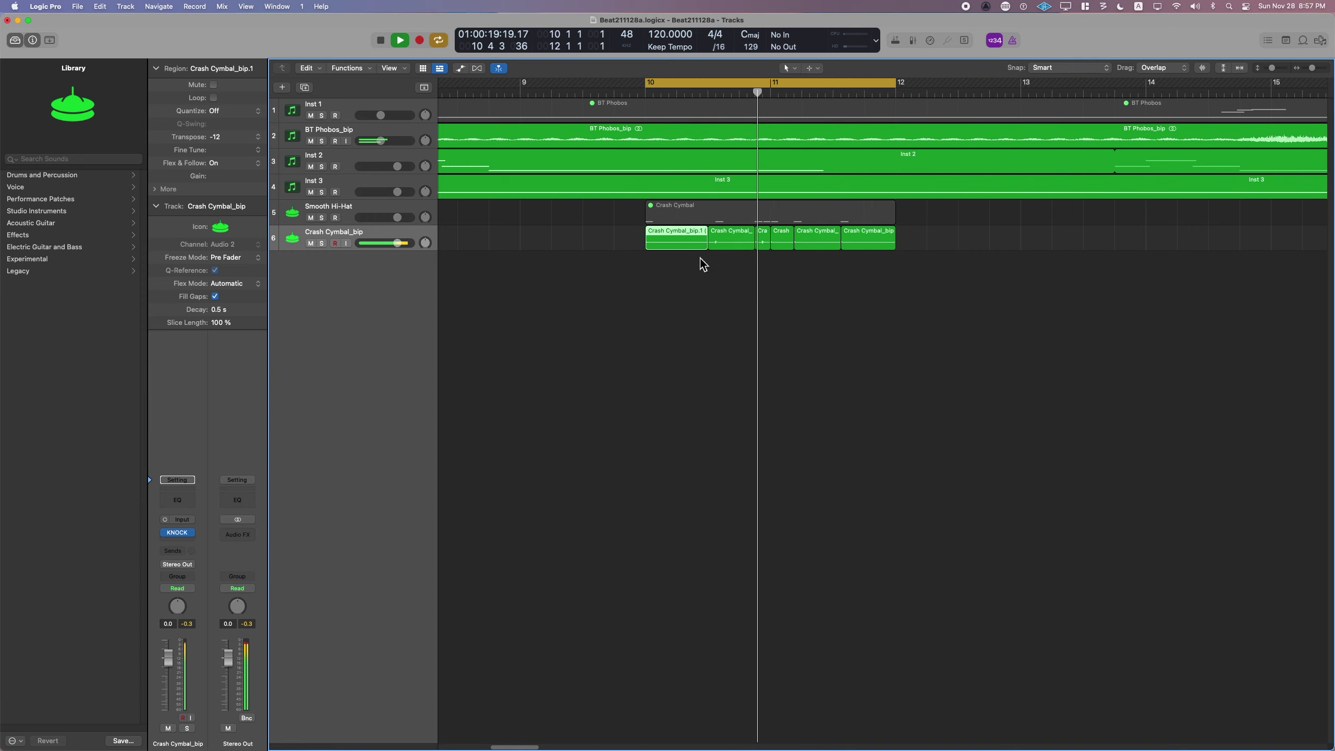
- Duplicate the Smooth Hi-Hat track with its plug-ins and move the new track below Crash Cymbal_bip
click(855, 245)
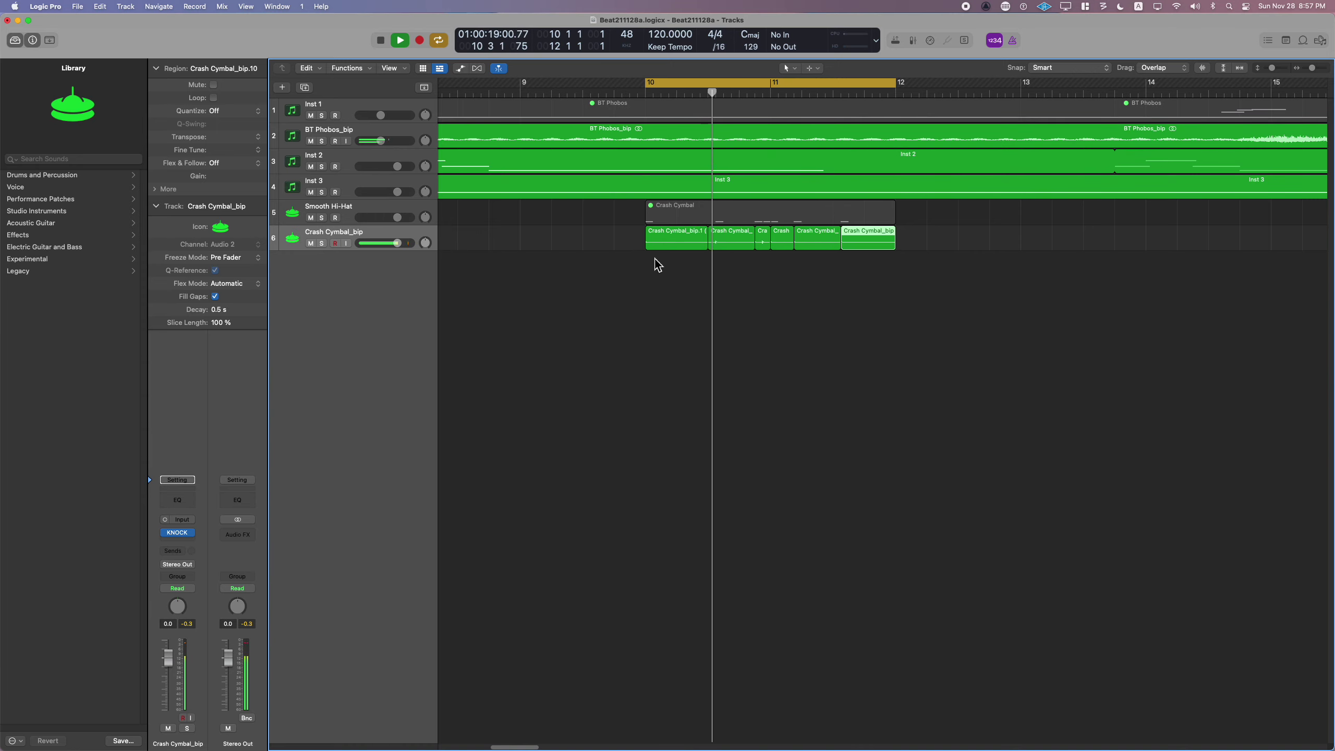
click(382, 210)
double_click(298, 424)
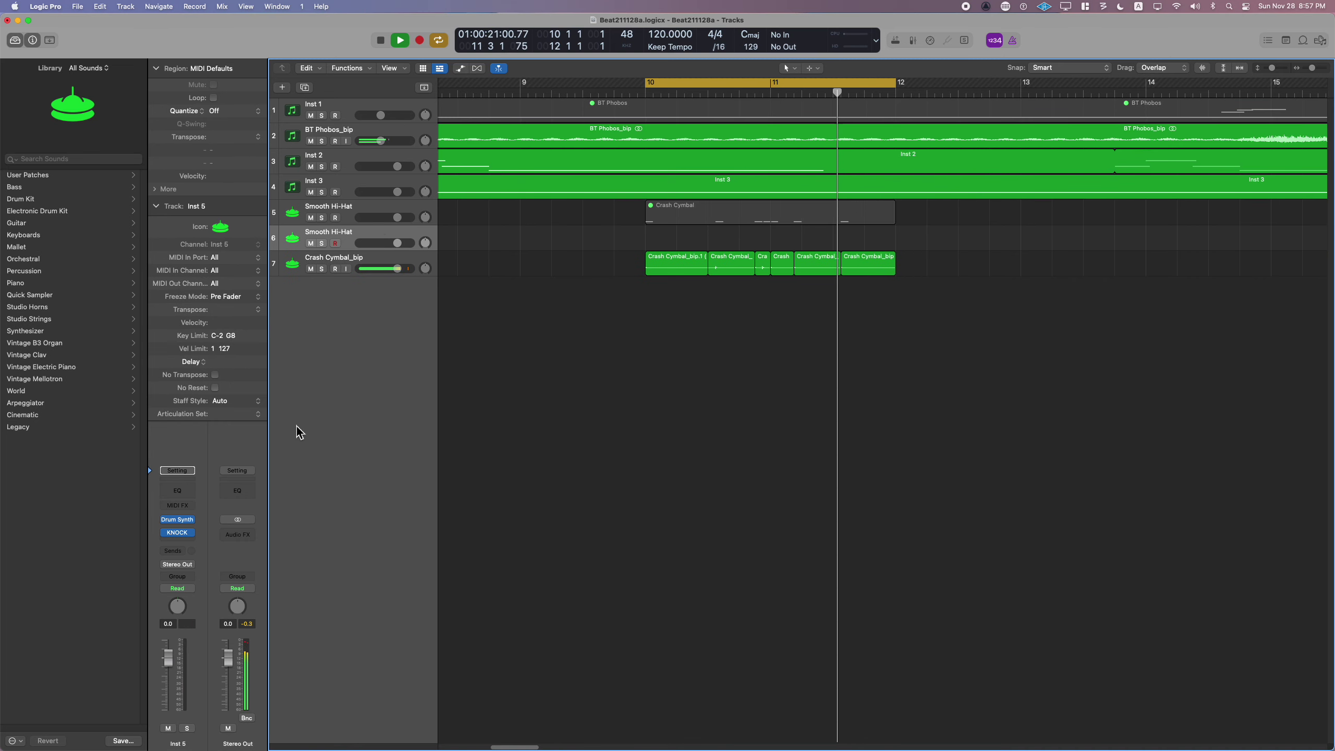
drag(356, 232, 342, 385)
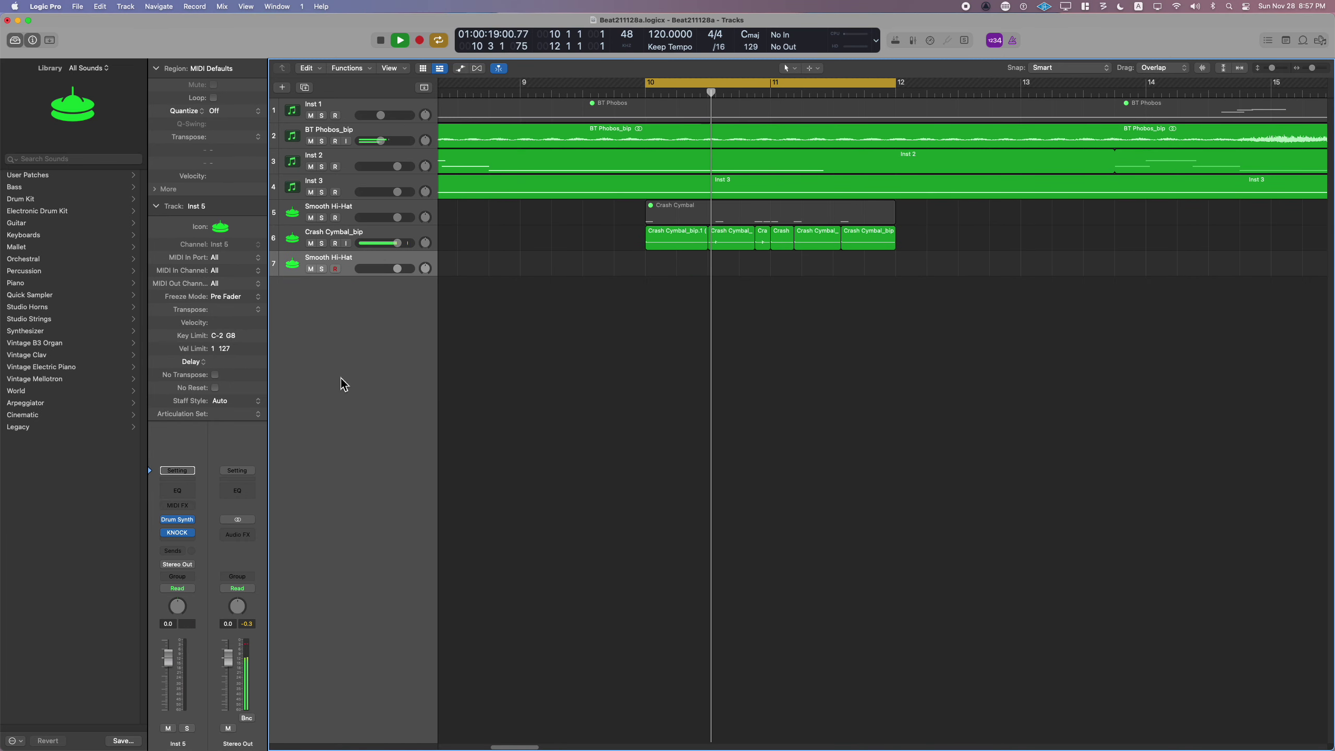
click(784, 240)
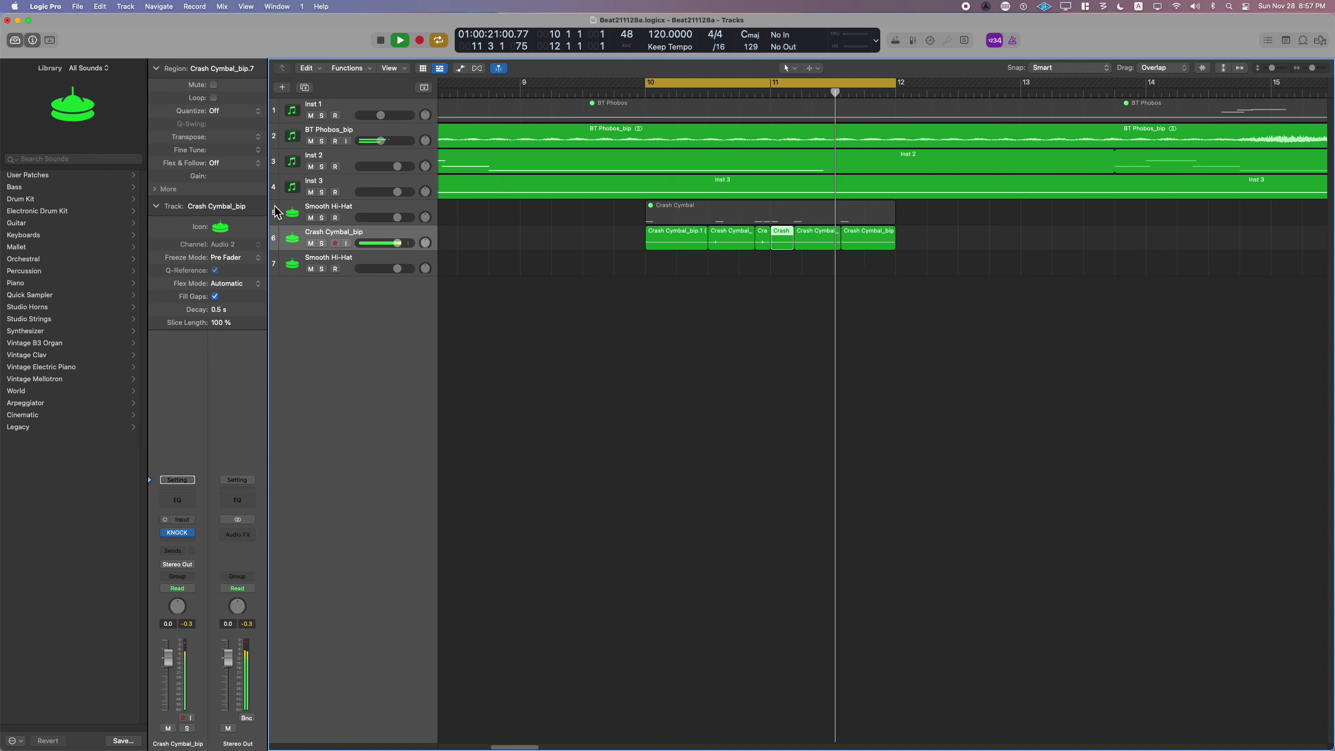
drag(223, 138, 223, 130)
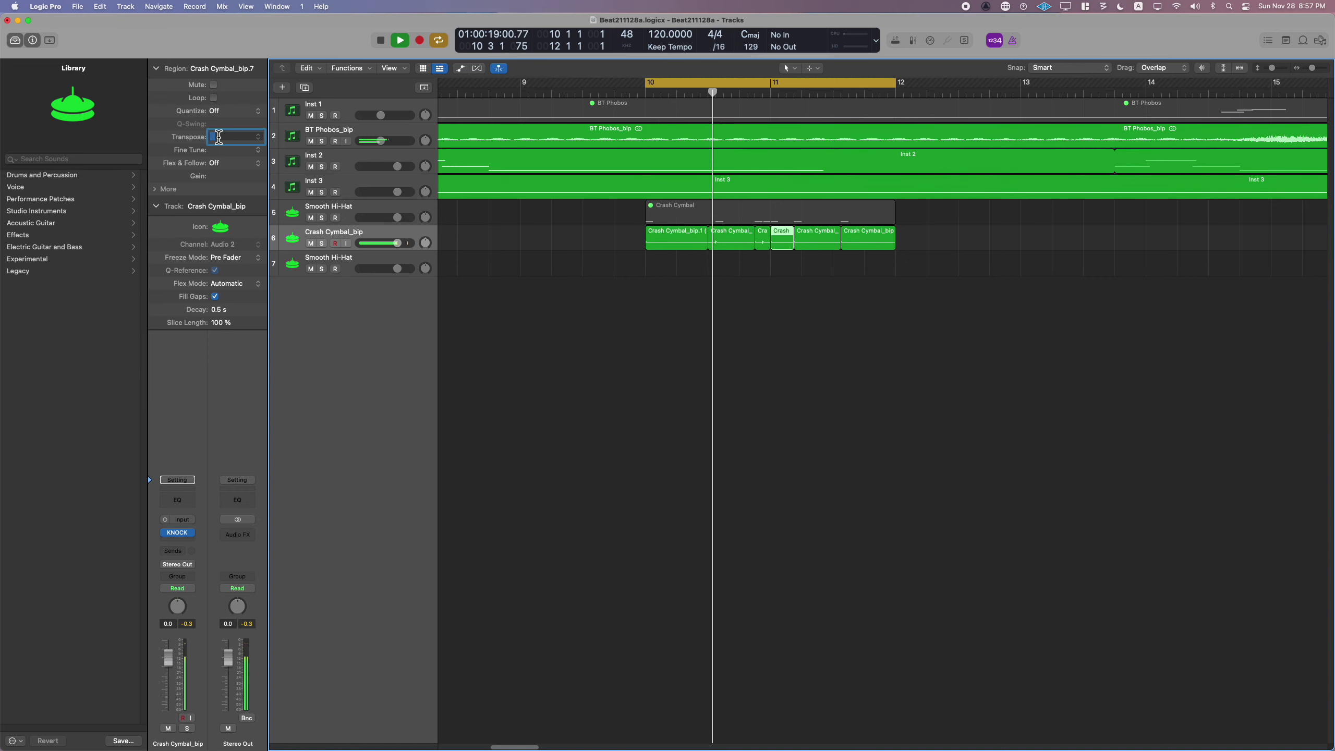
click(764, 279)
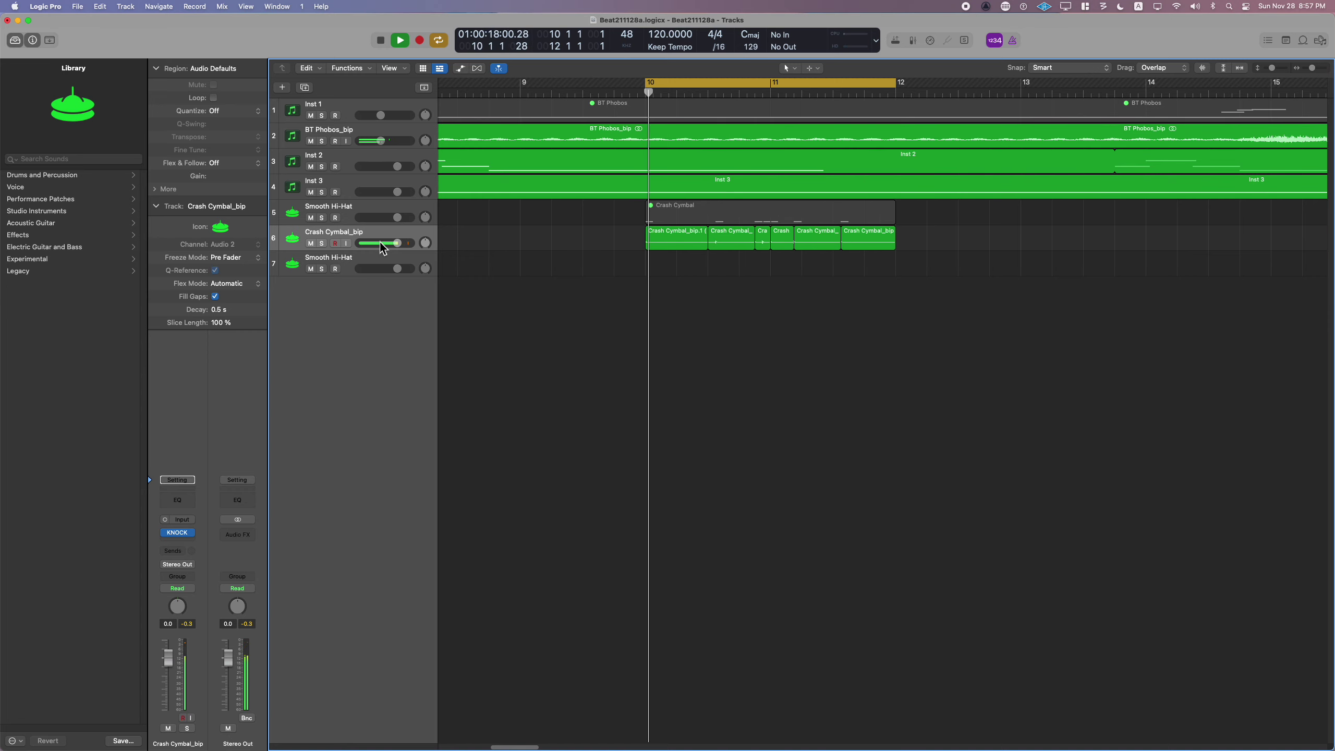
- Change the duplicated track's Drum Synth to the Percussion category with the Deep Tom sound
click(368, 266)
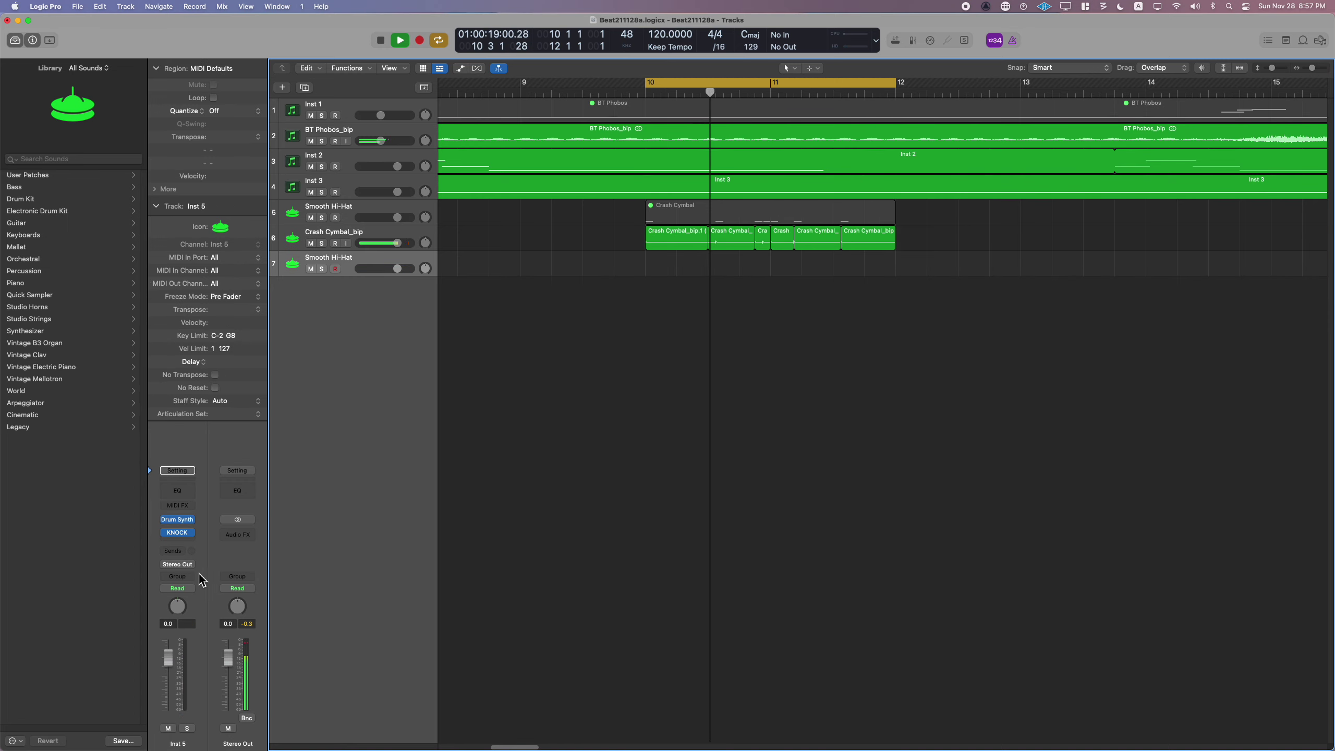
click(178, 519)
click(518, 223)
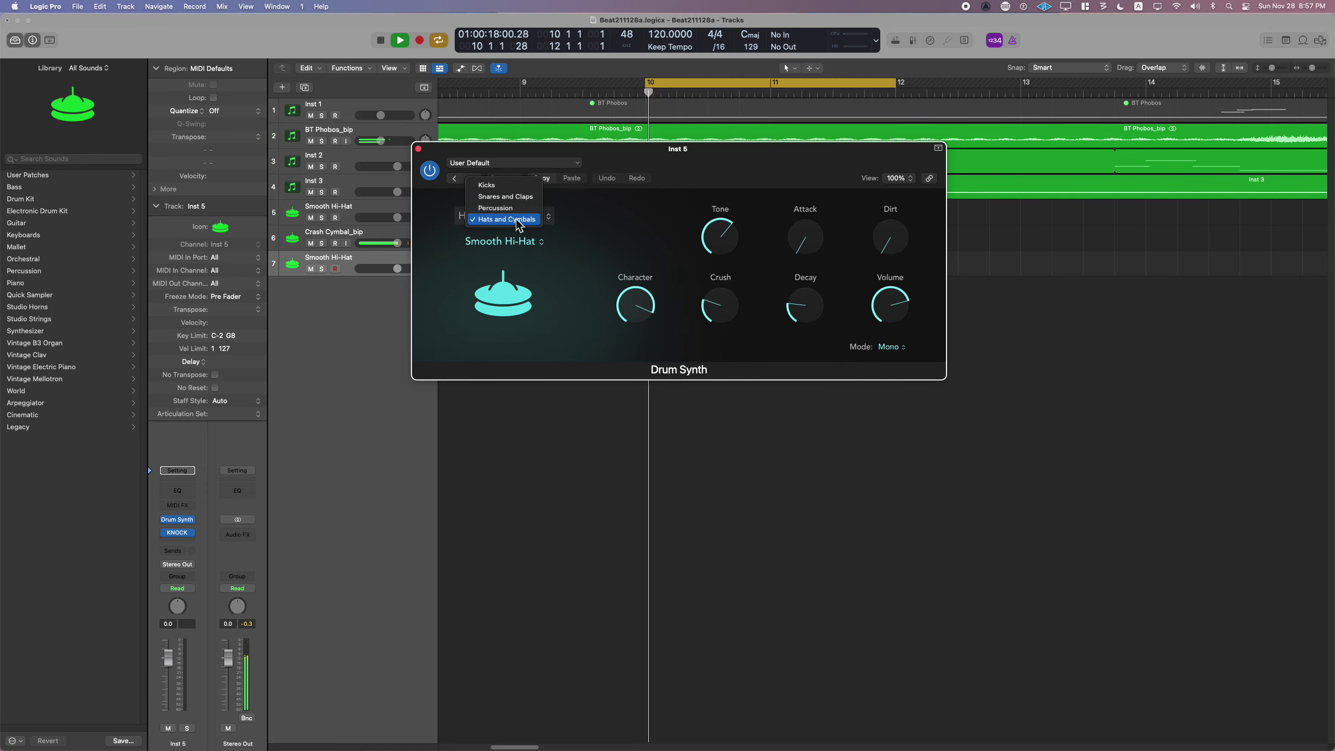
click(510, 208)
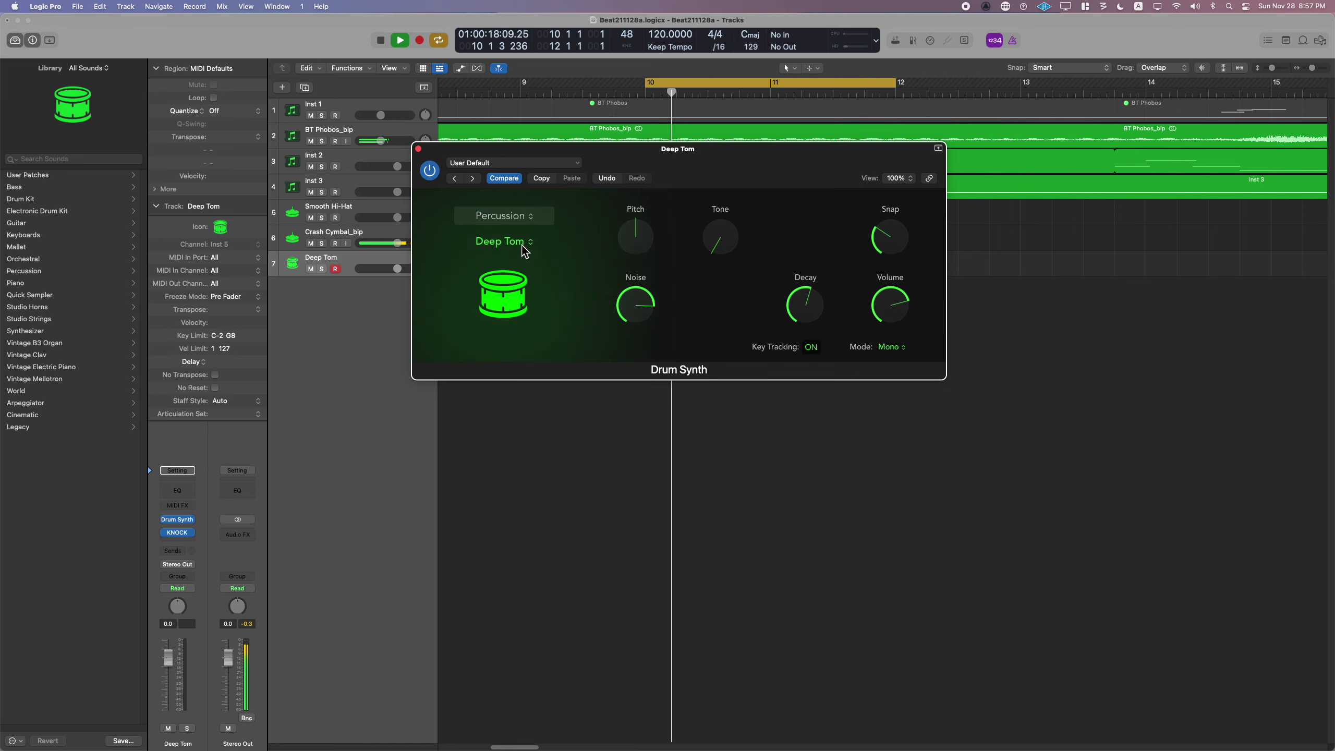
drag(557, 155, 561, 372)
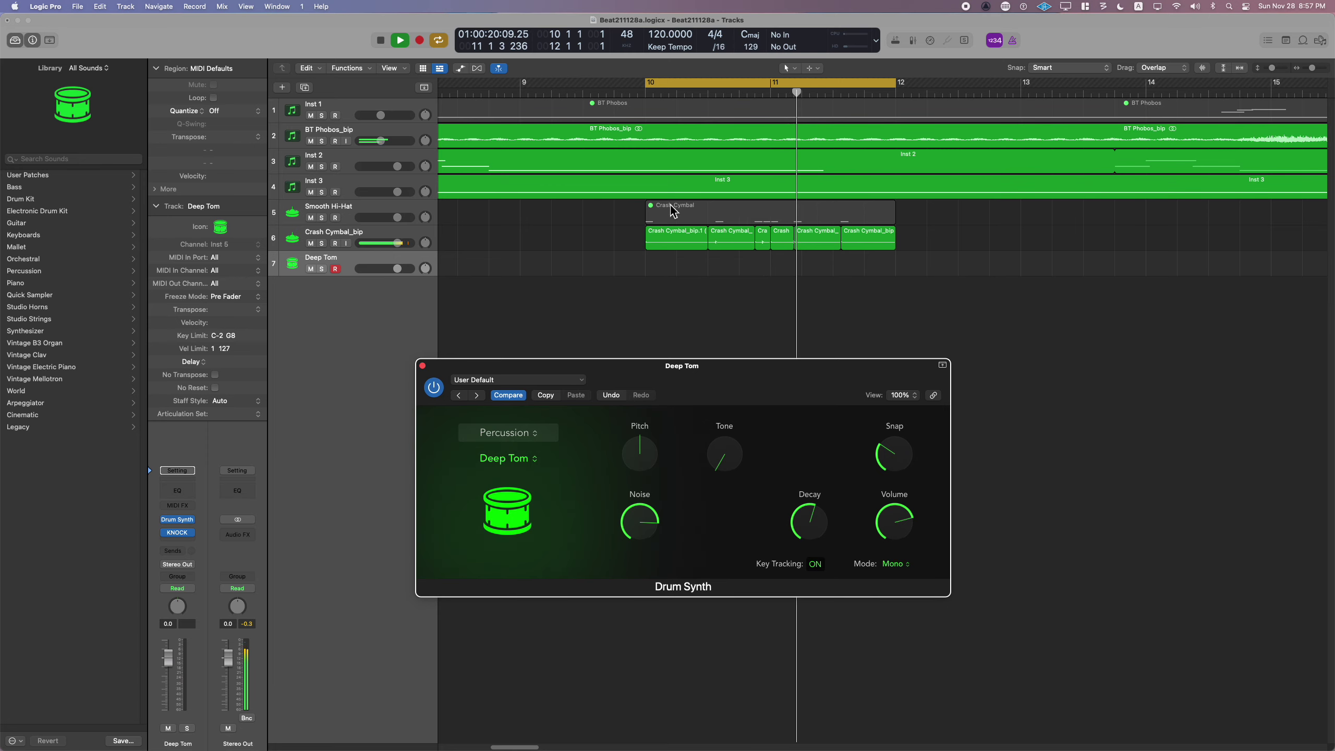
- Create a one-bar region at bar 10 on the Deep Tom track and open it in the Piano Roll
double_click(664, 268)
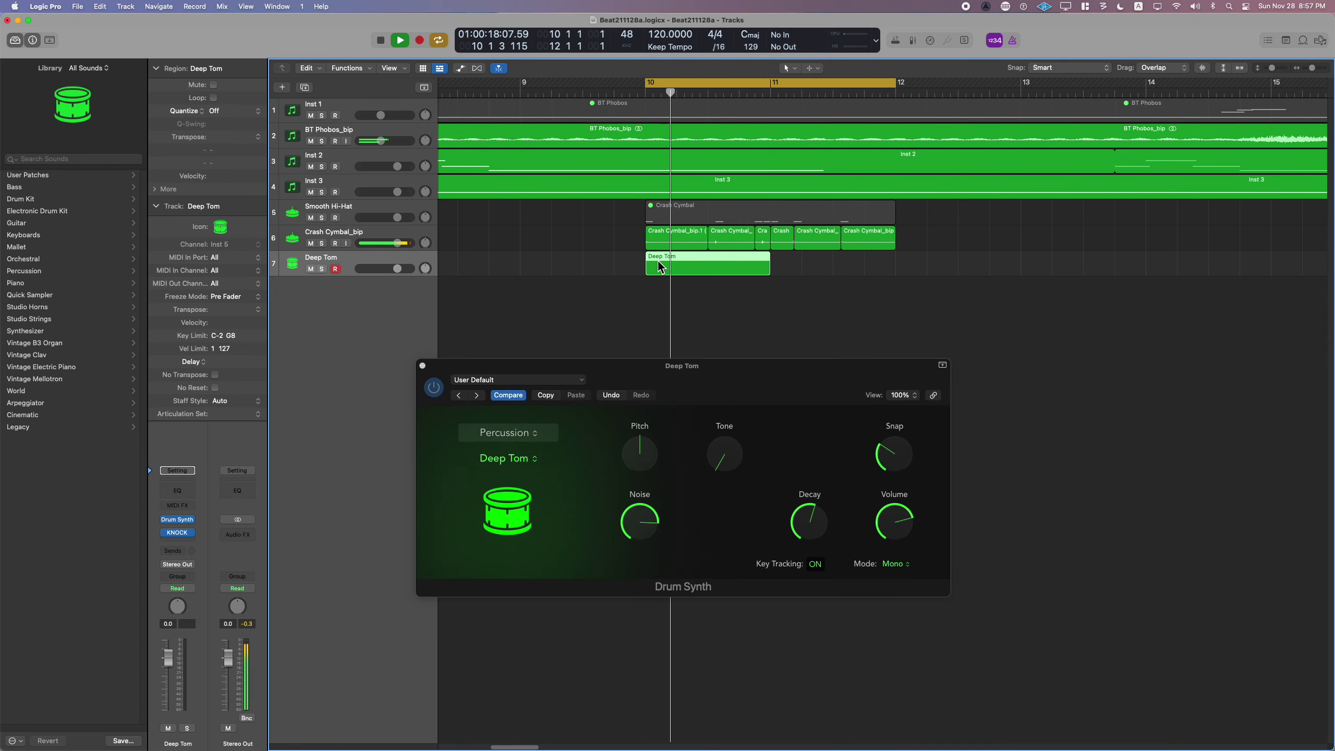
double_click(662, 267)
drag(629, 373, 306, 110)
key(t)
key(p)
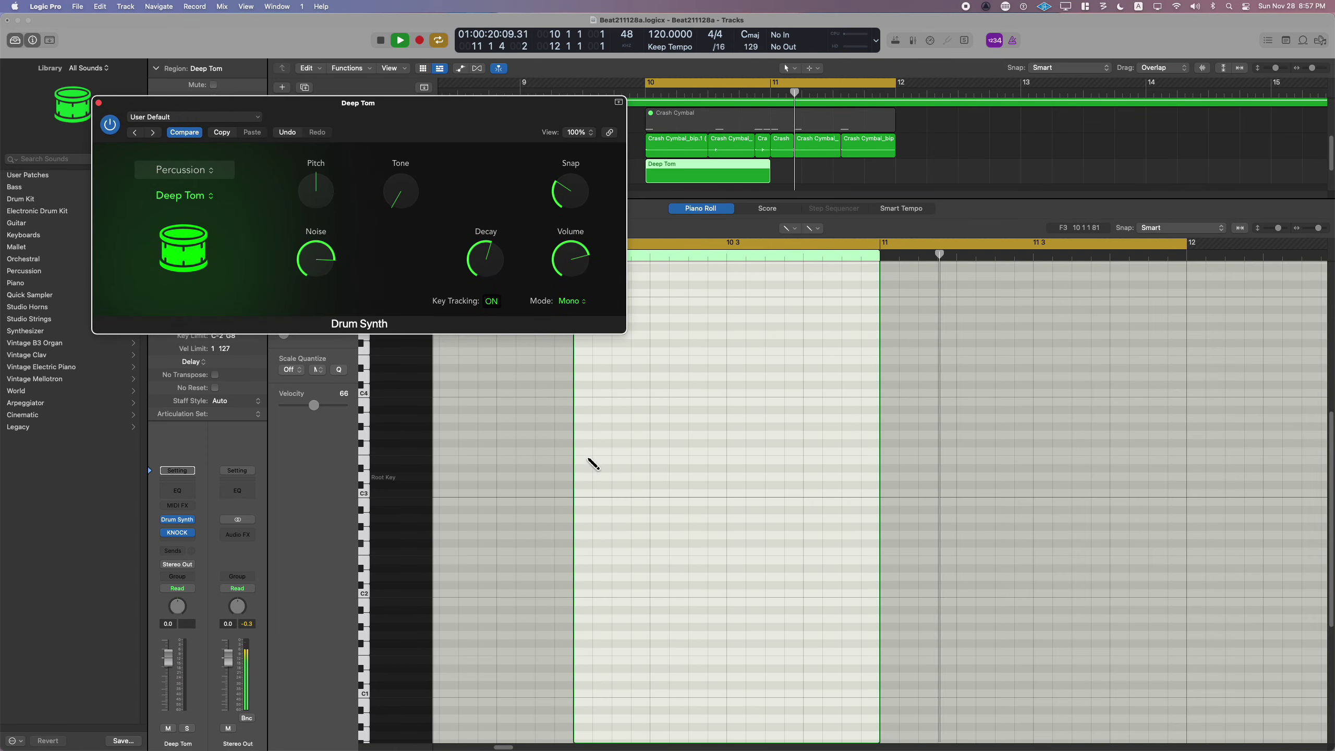
- Add a D3 note at the start of bar 10 and lower the Deep Tom track's volume to -9.0 dB
click(589, 479)
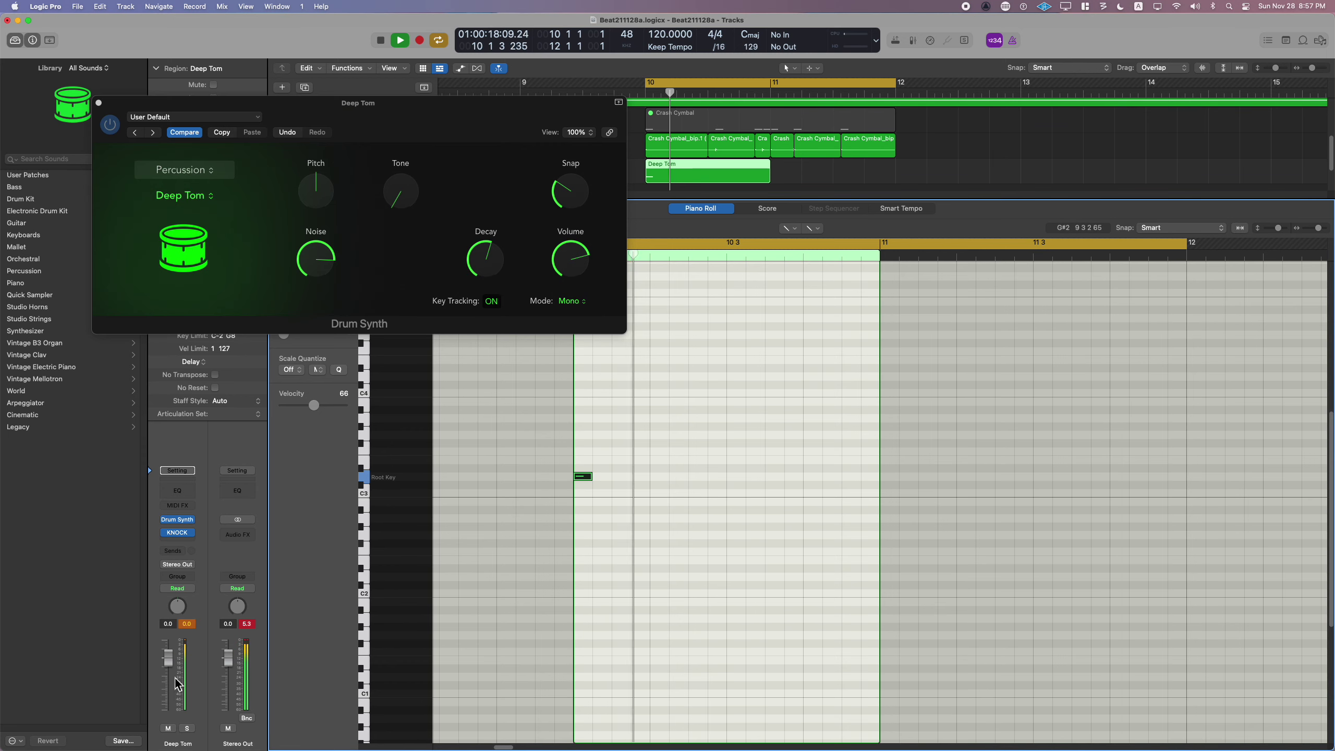
drag(168, 625, 172, 629)
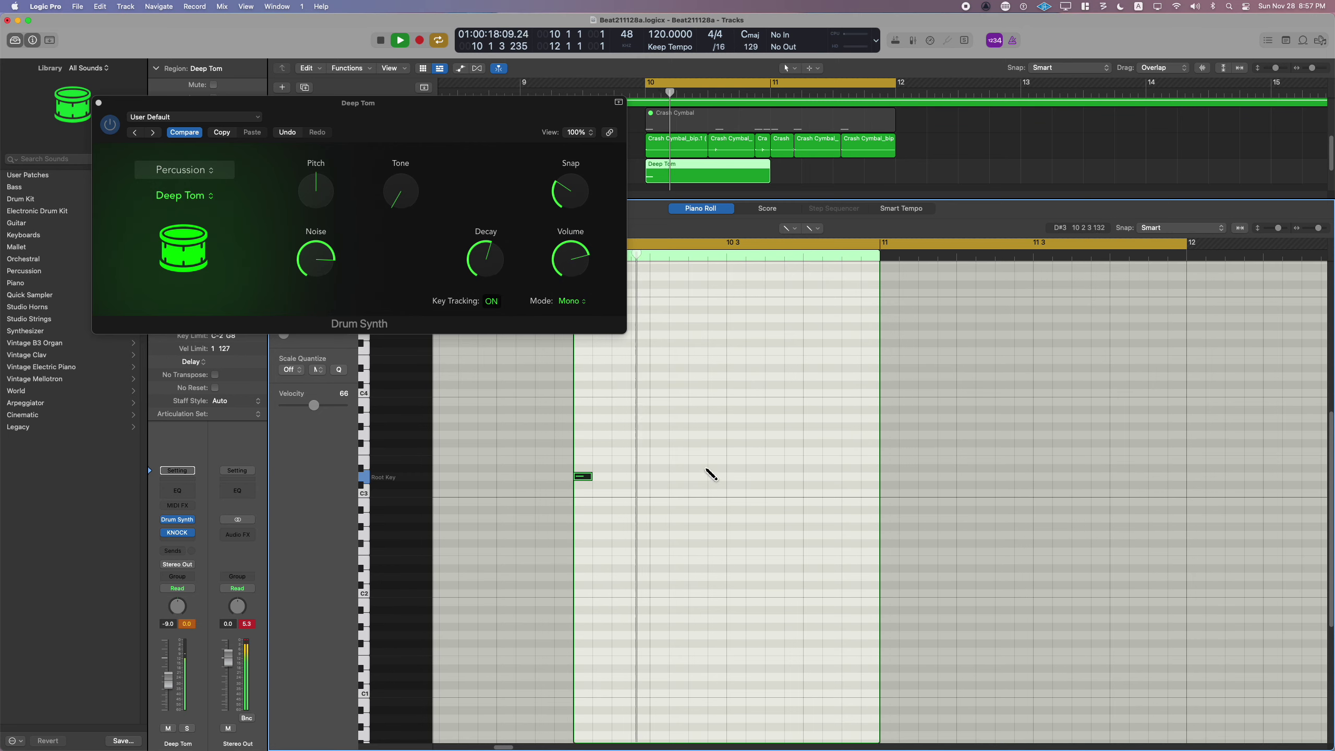
- Add an E3 note at beat 2 of bar 10 and extend the Deep Tom region to bar 12
click(698, 461)
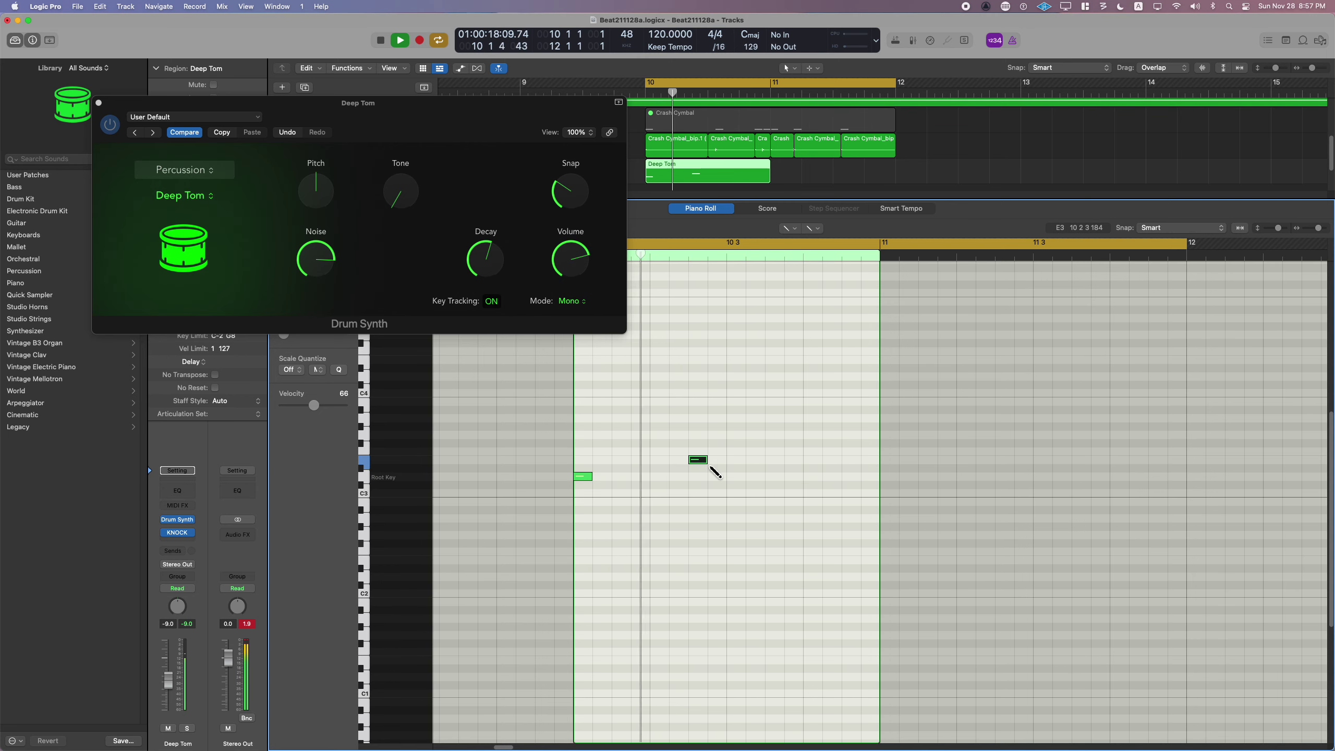
drag(700, 461, 663, 466)
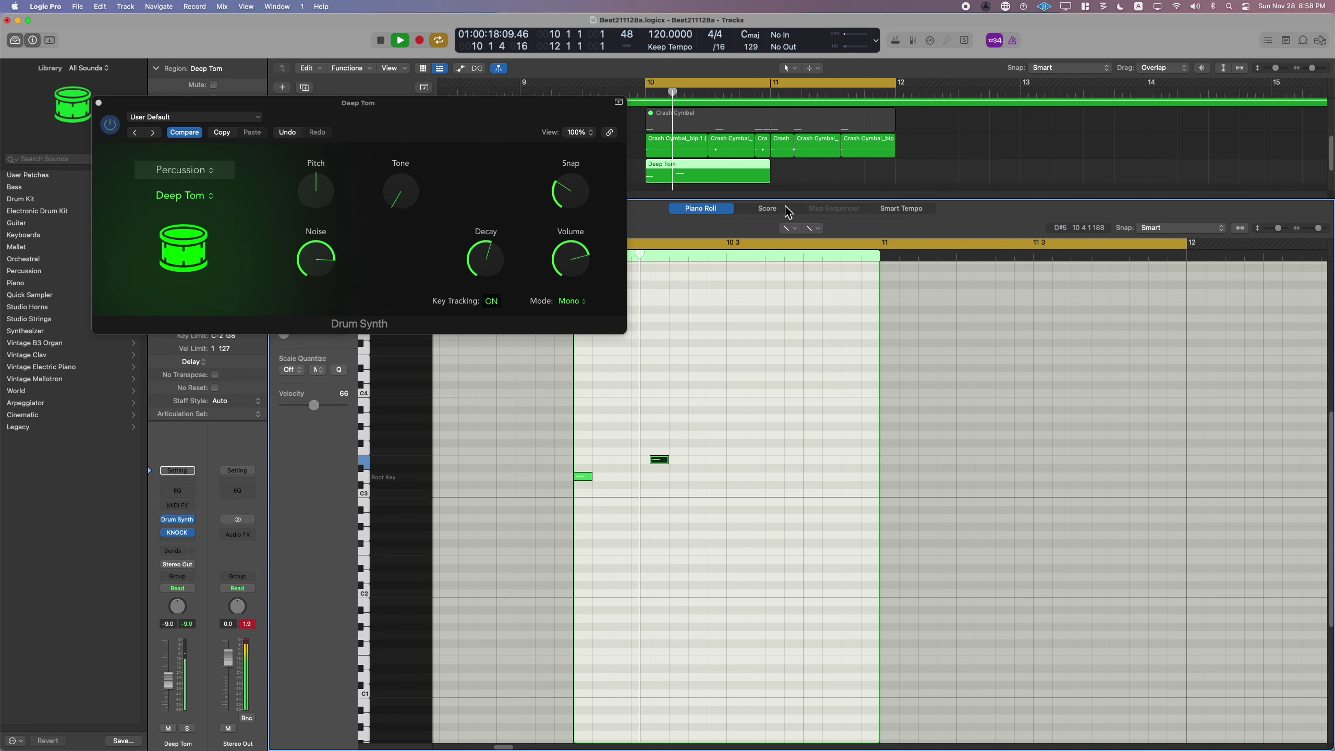
drag(769, 176, 895, 178)
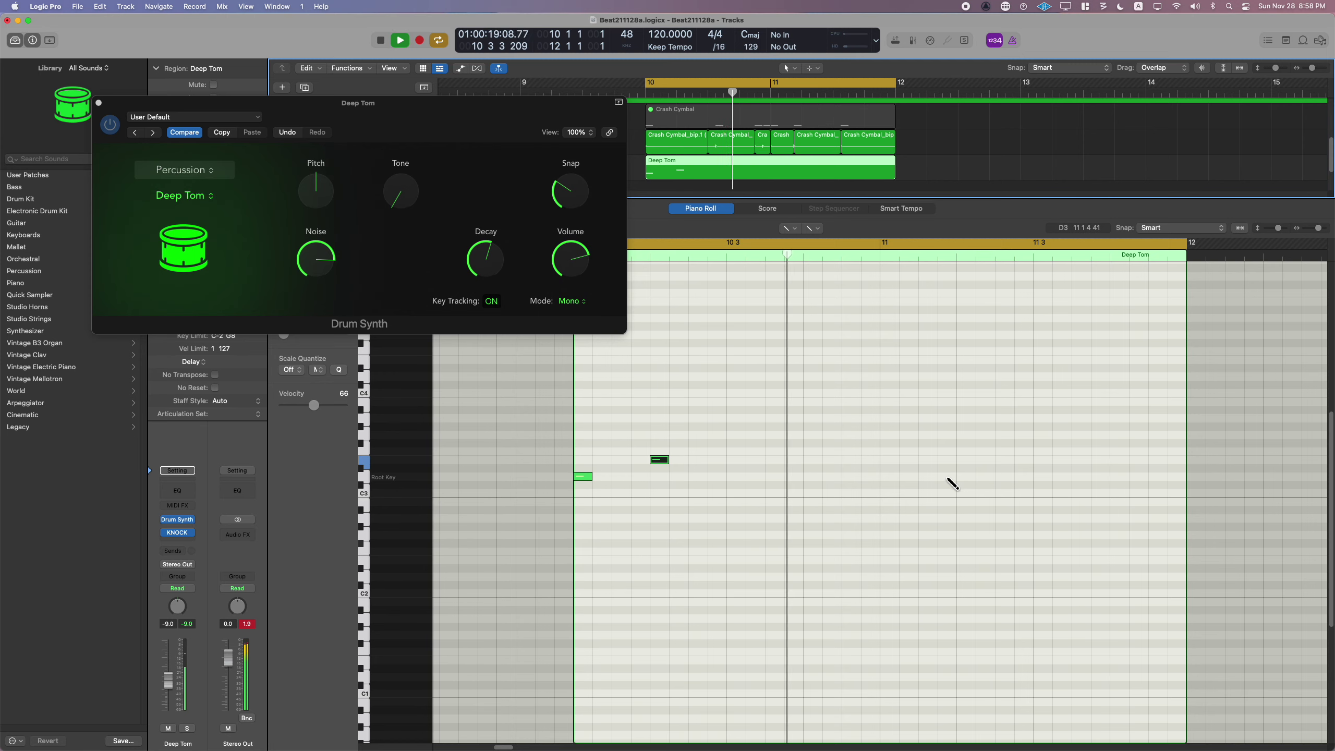
- Add a D3 note at the start of bar 11 and an E3 note at 11 1 4, and close the Piano Roll
click(889, 476)
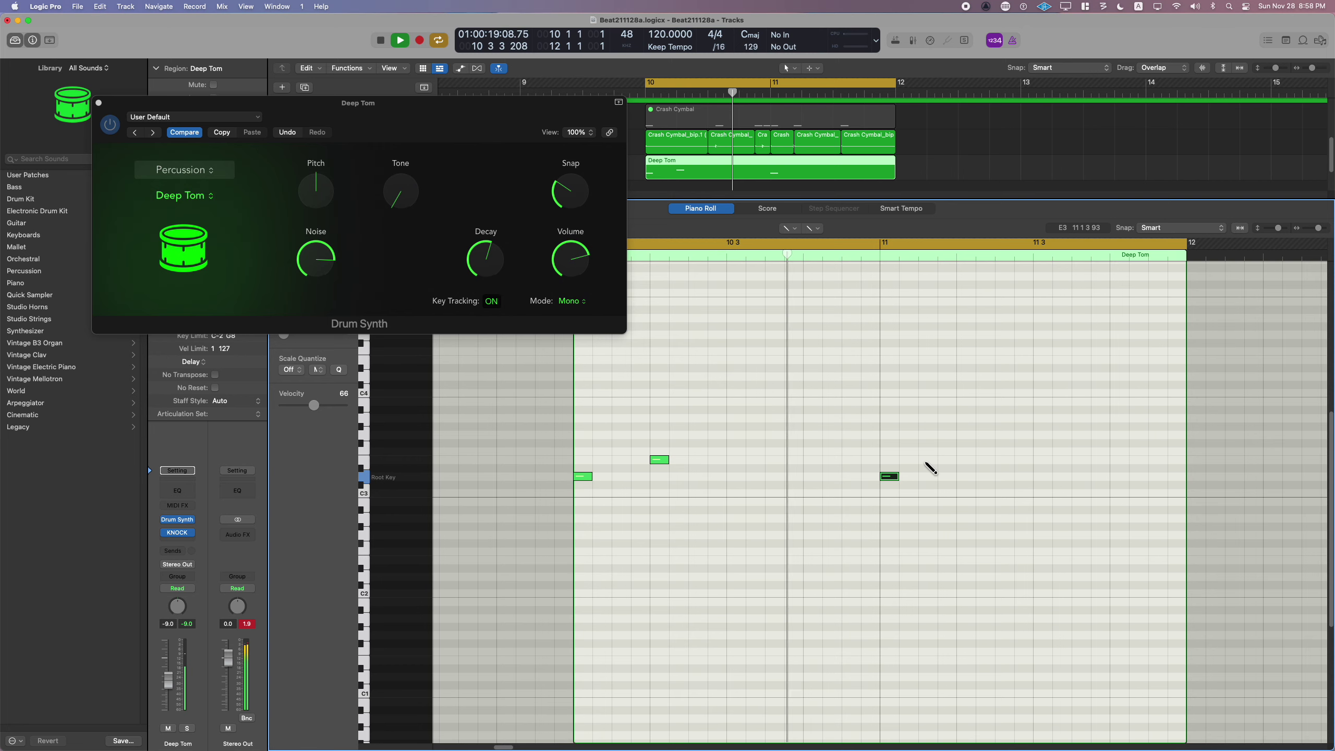
click(929, 461)
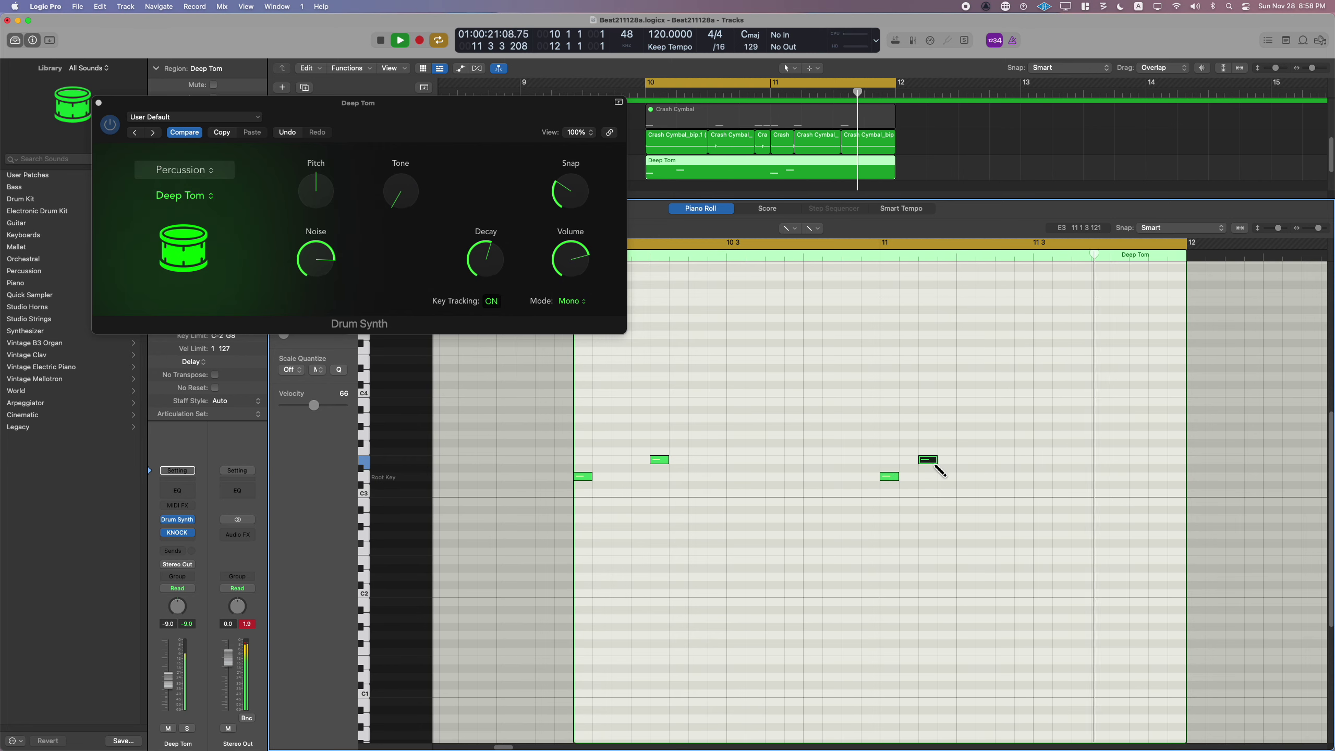
click(932, 477)
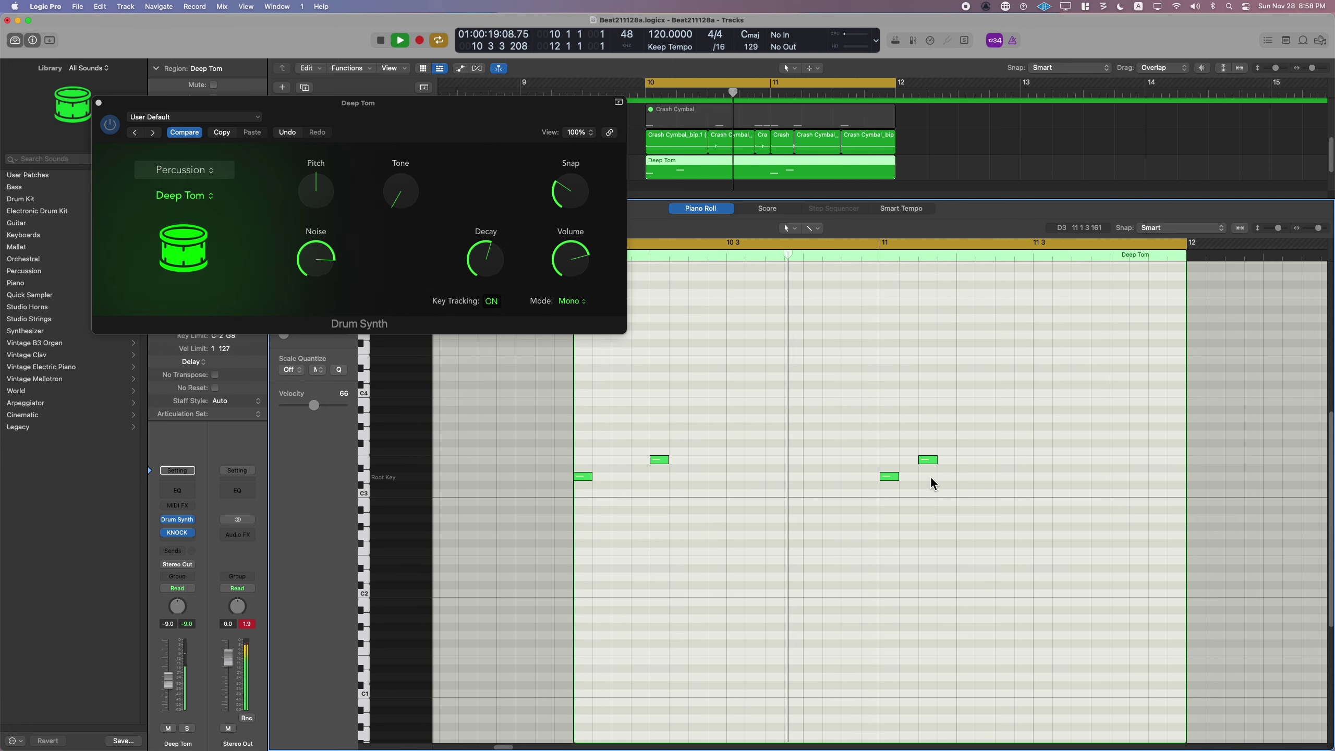
drag(928, 460, 950, 462)
click(929, 482)
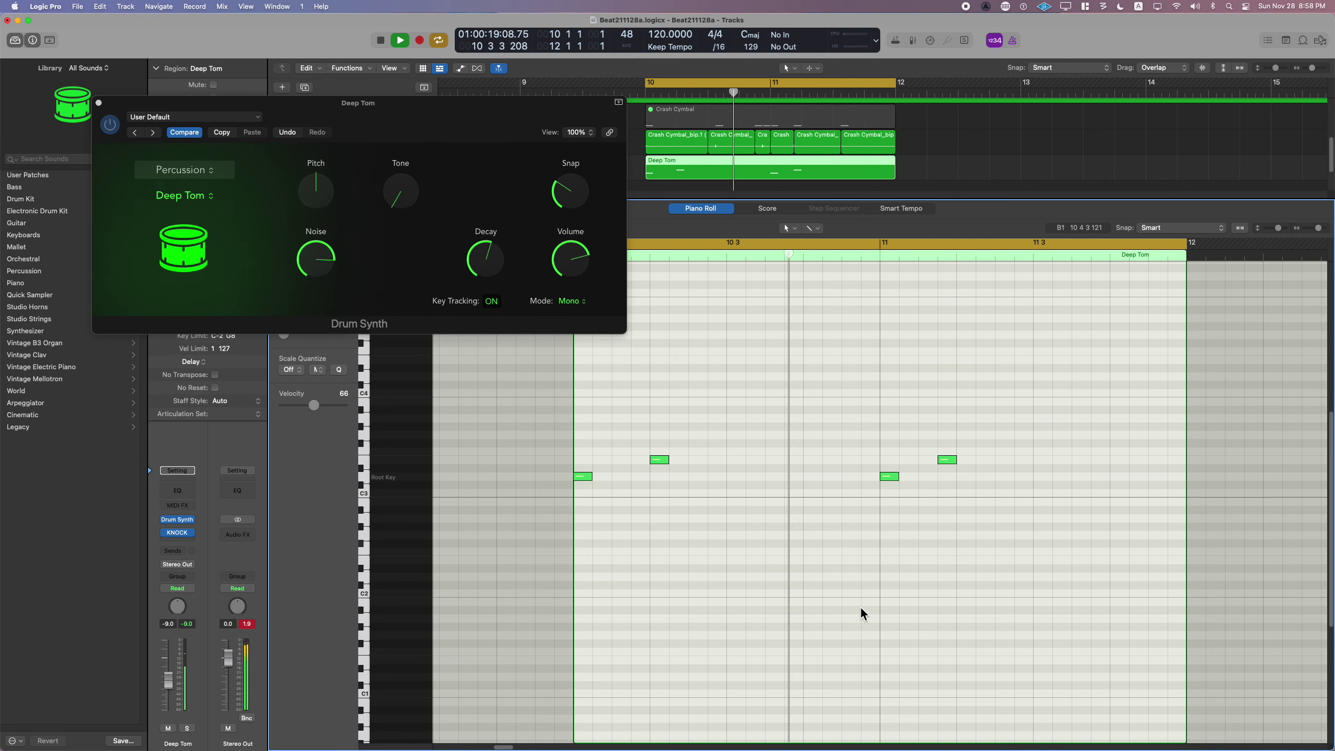
key(t)
key(p)
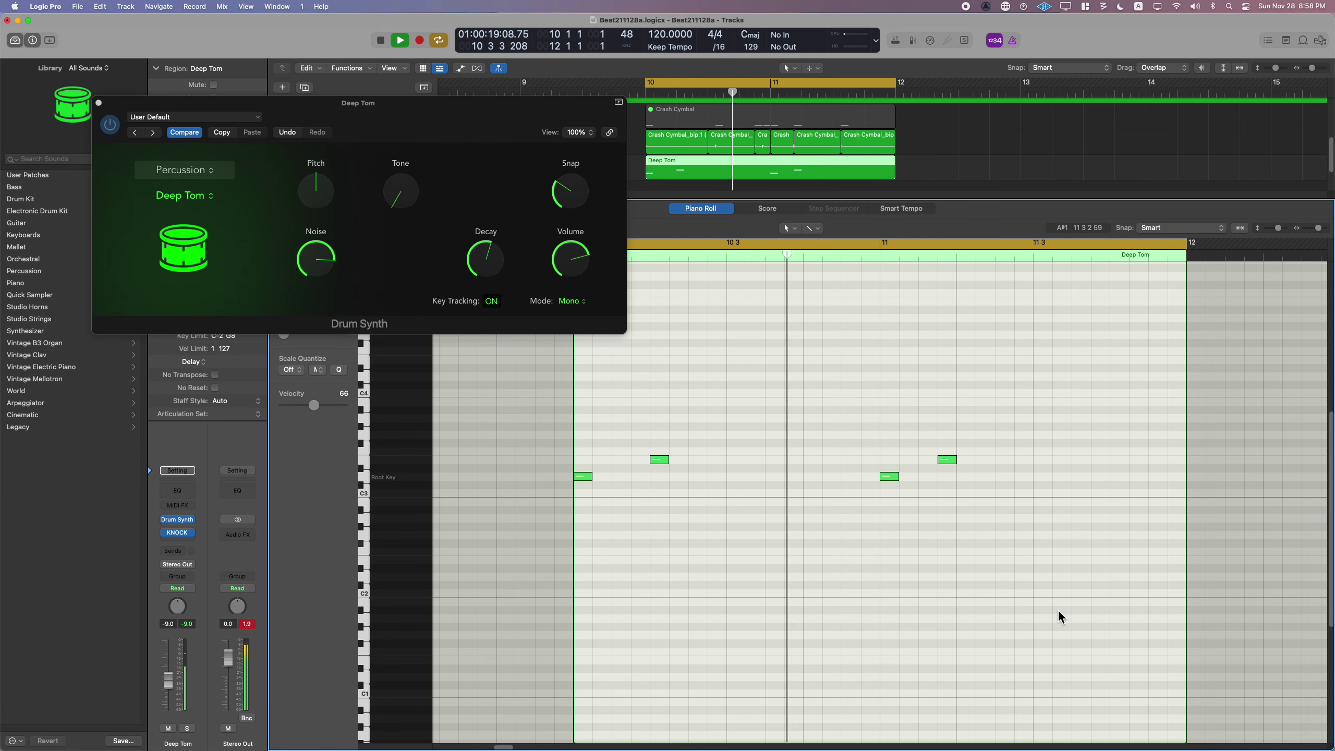
key(e)
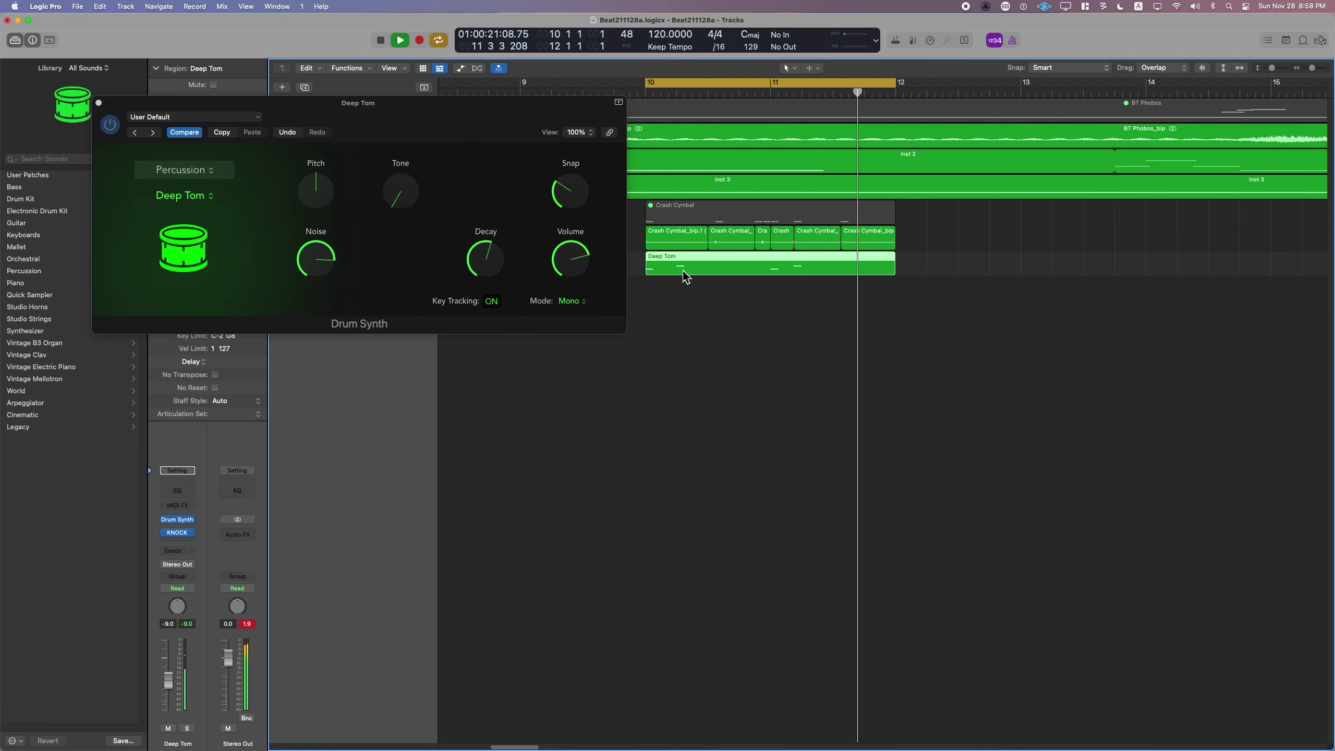
- Raise the Snap amount slightly in the Deep Tom track's Drum Synth
click(323, 258)
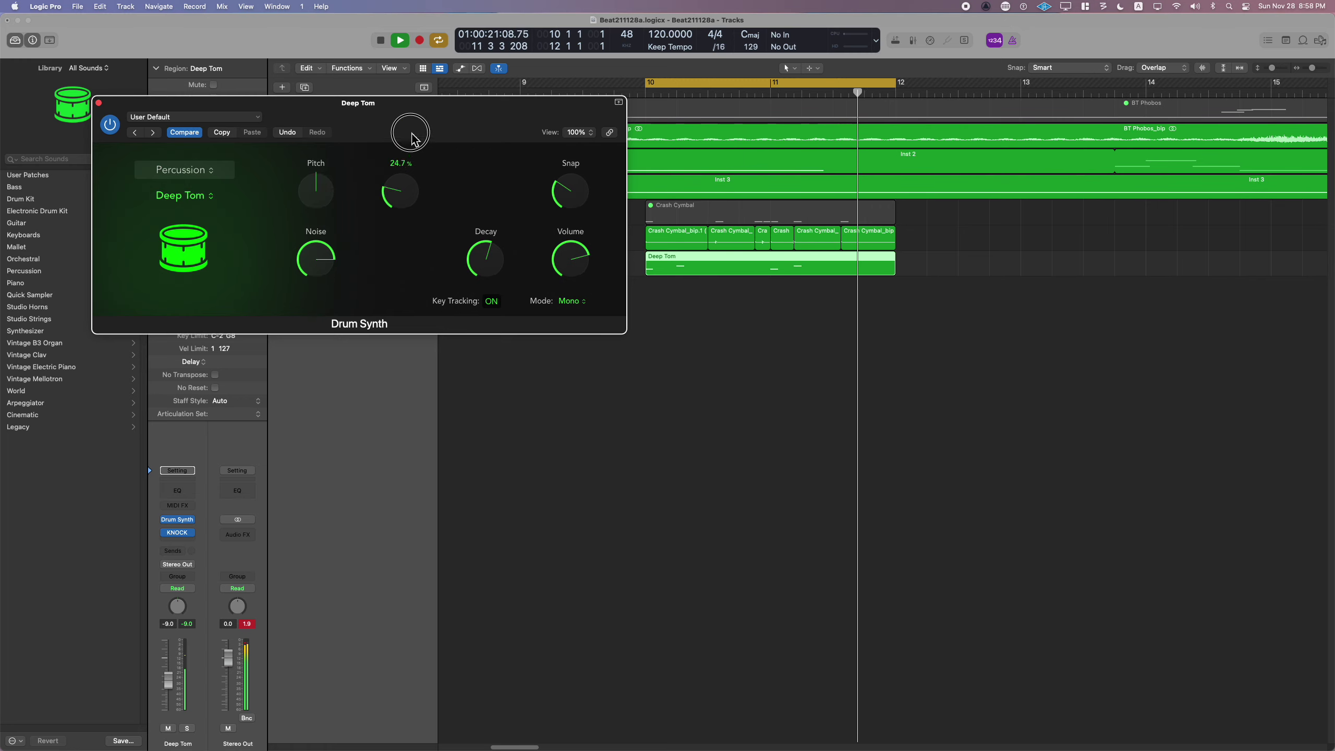
mouse_move(551, 235)
drag(564, 210, 567, 230)
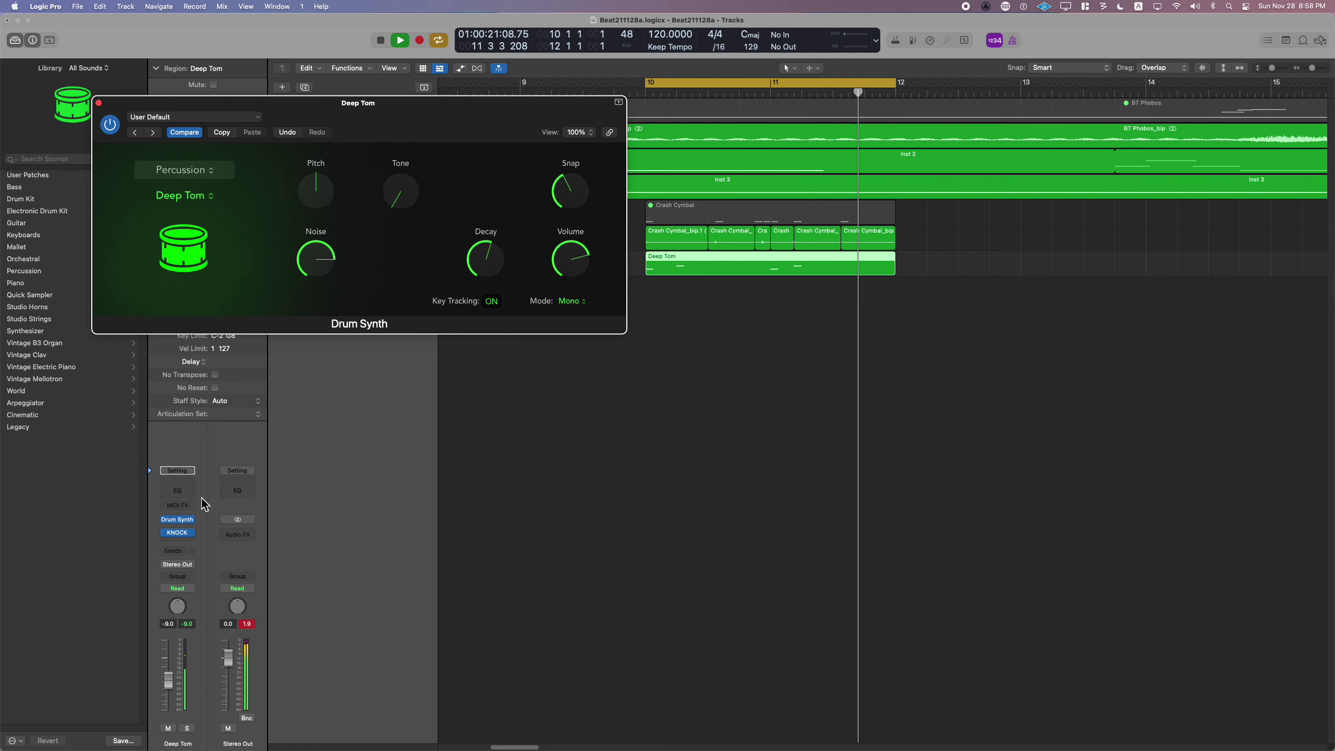
- Adjust the Sub and raise the Saturate and vintage Air amounts in the Deep Tom track's KNOCK plug-in, and close it
click(177, 533)
drag(769, 398, 691, 484)
drag(665, 379, 709, 296)
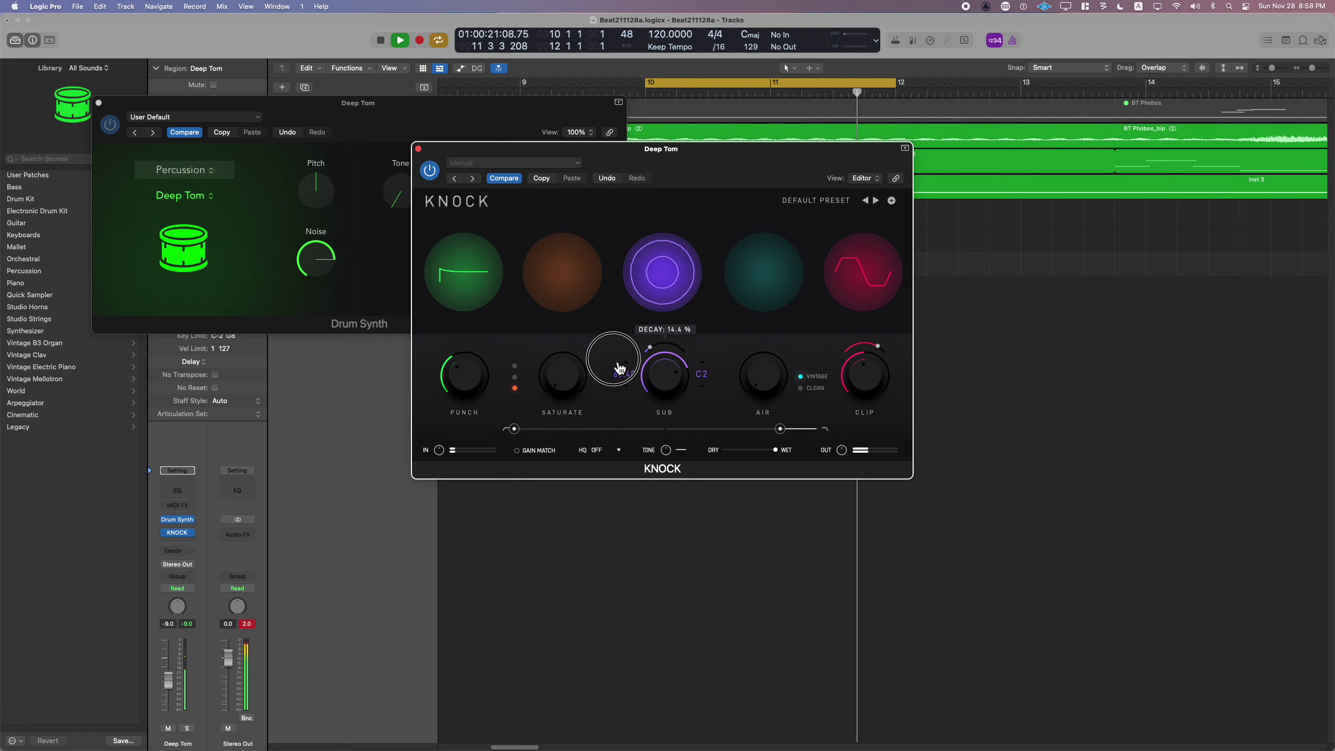
drag(568, 341, 486, 401)
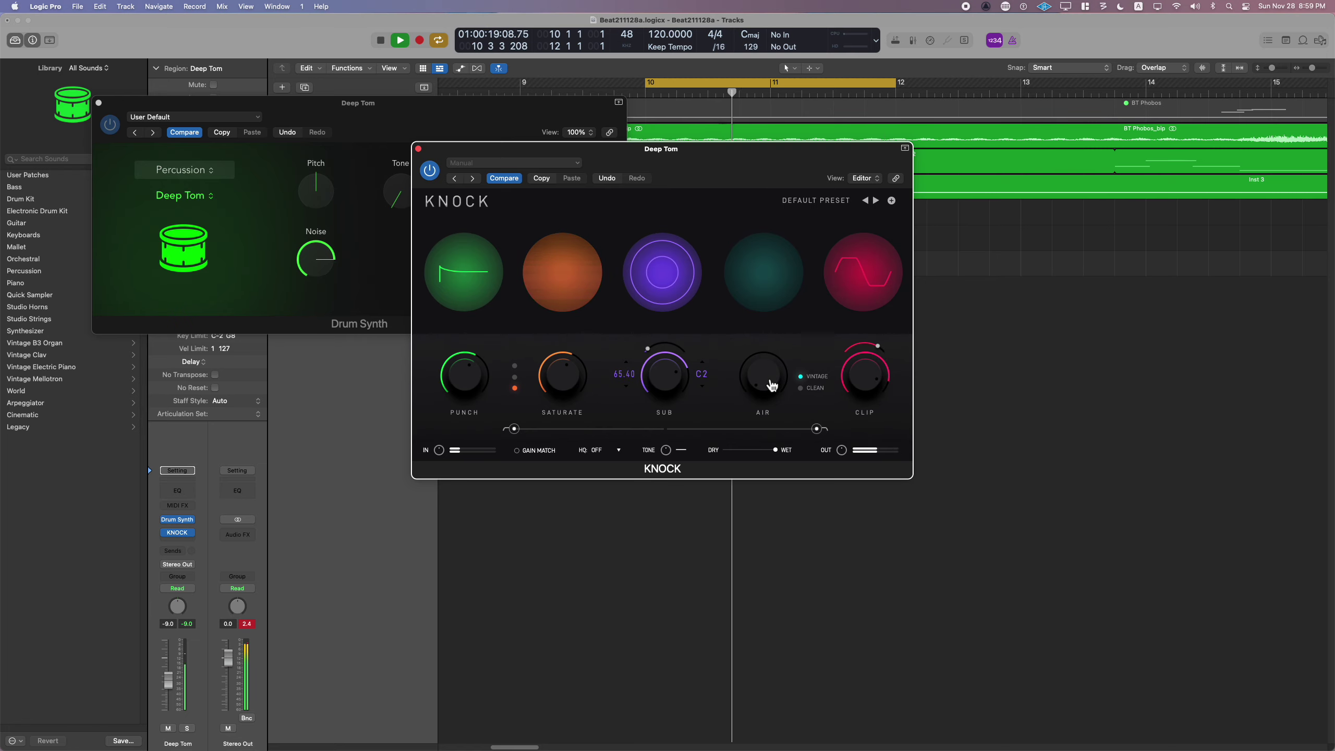
click(802, 389)
drag(763, 371, 775, 342)
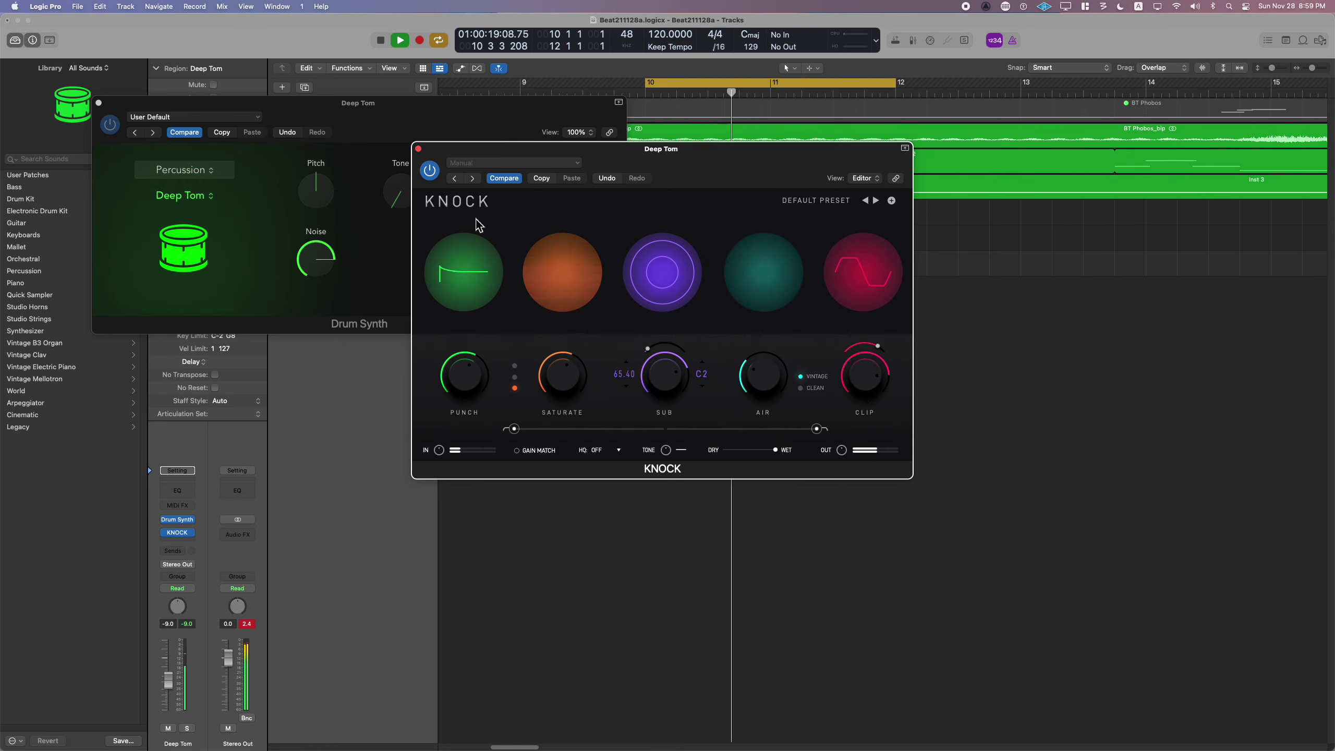
click(419, 149)
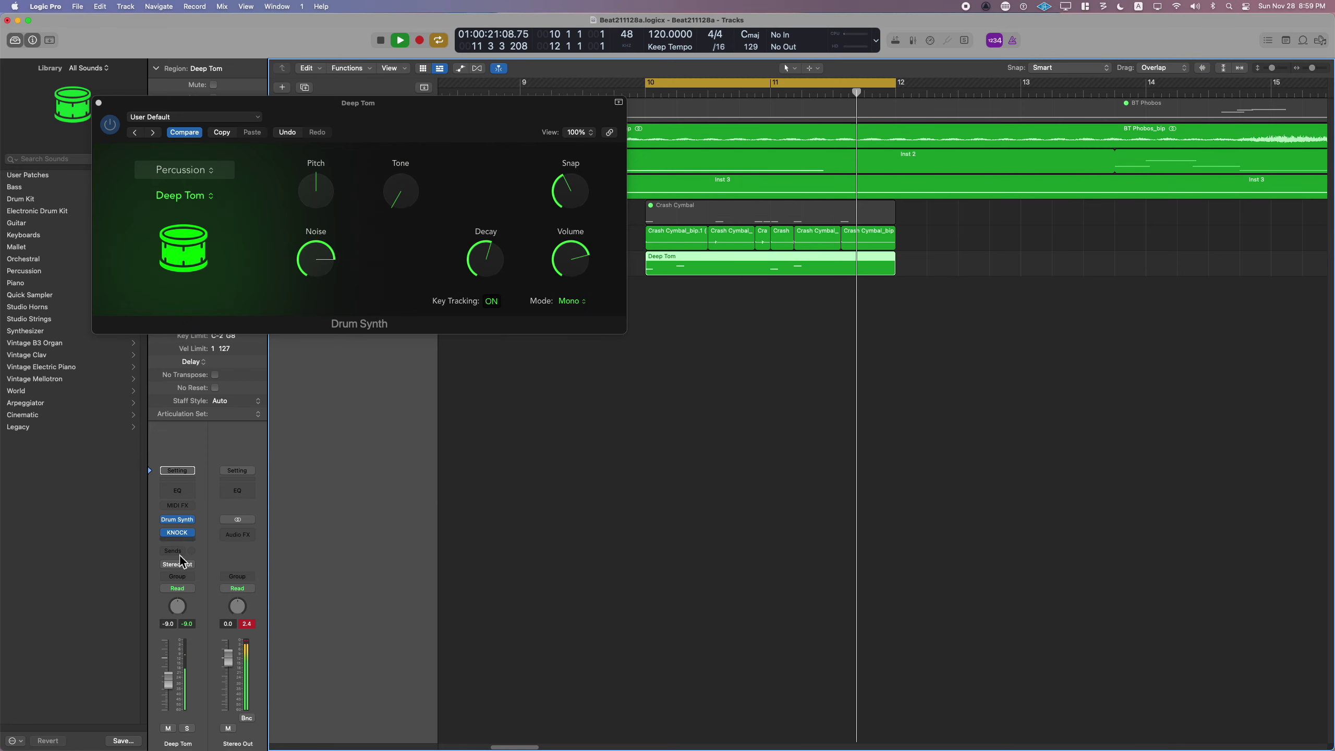
- Set the Deep Tom track's volume to -12.0 dB and close its Drum Synth window
double_click(168, 624)
text(-12)
key(Return)
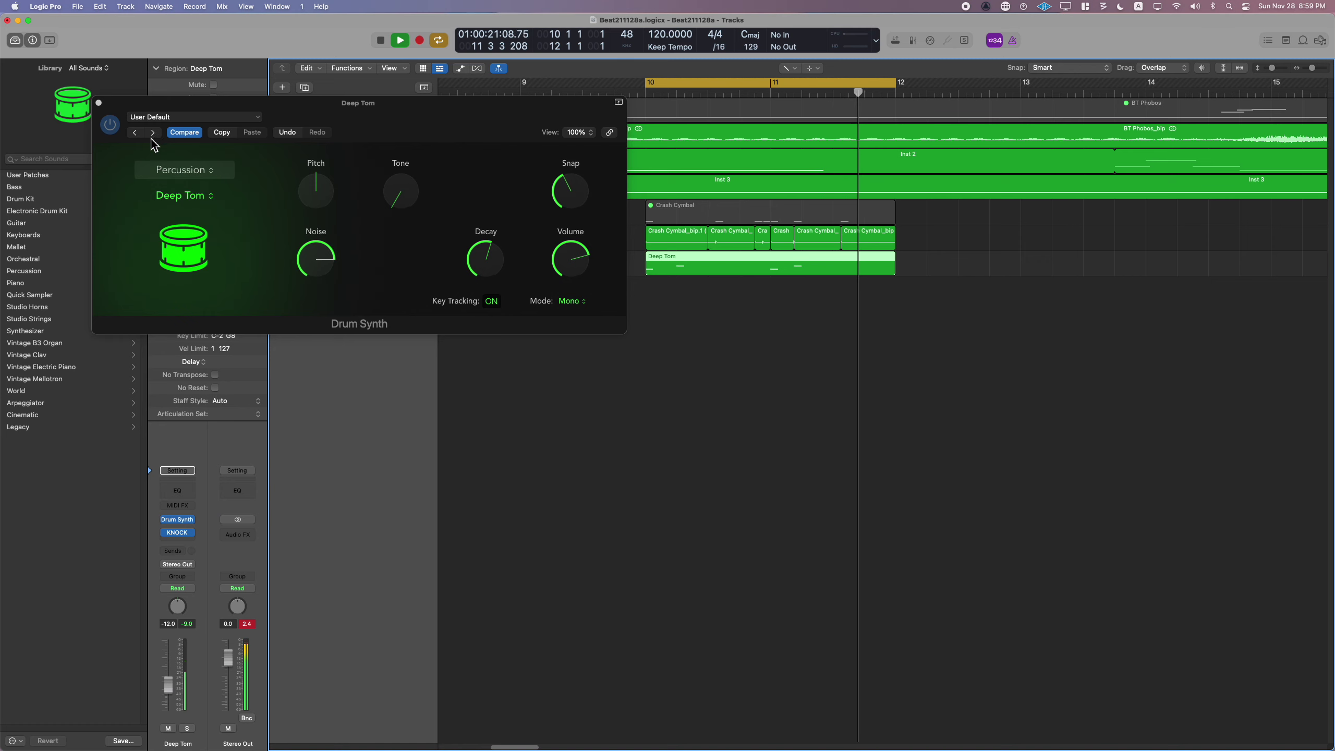
click(98, 103)
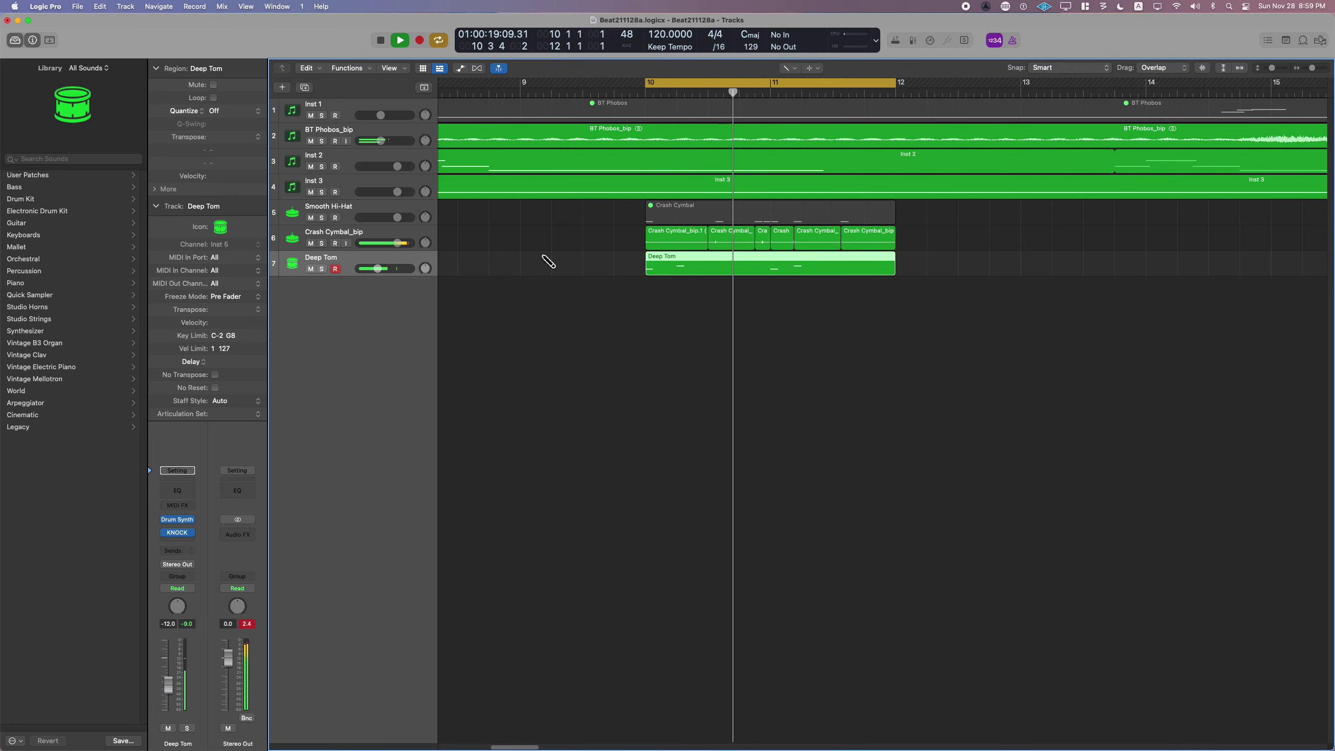
click(538, 253)
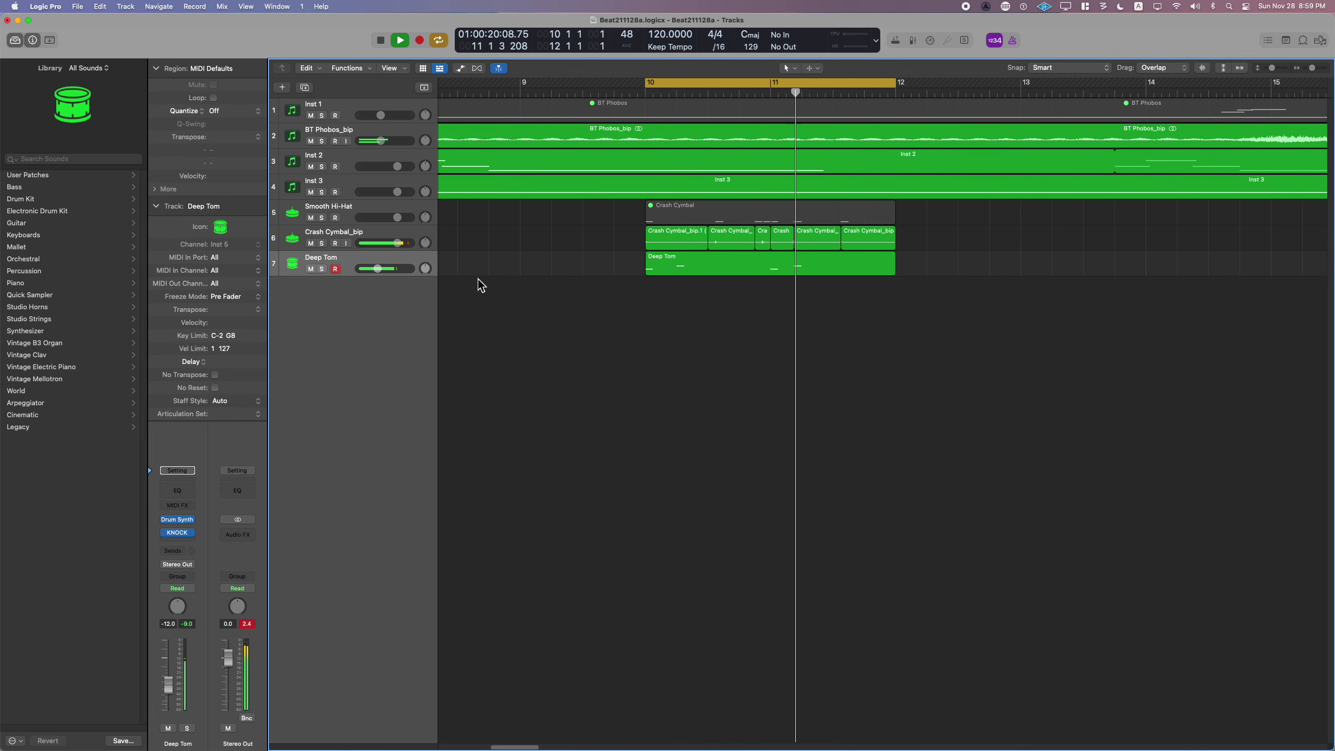
- Add sends to Bus 1 and Bus 2 on the Deep Tom track and raise the Bus 2 send to 0.0 dB
click(177, 551)
mouse_move(199, 568)
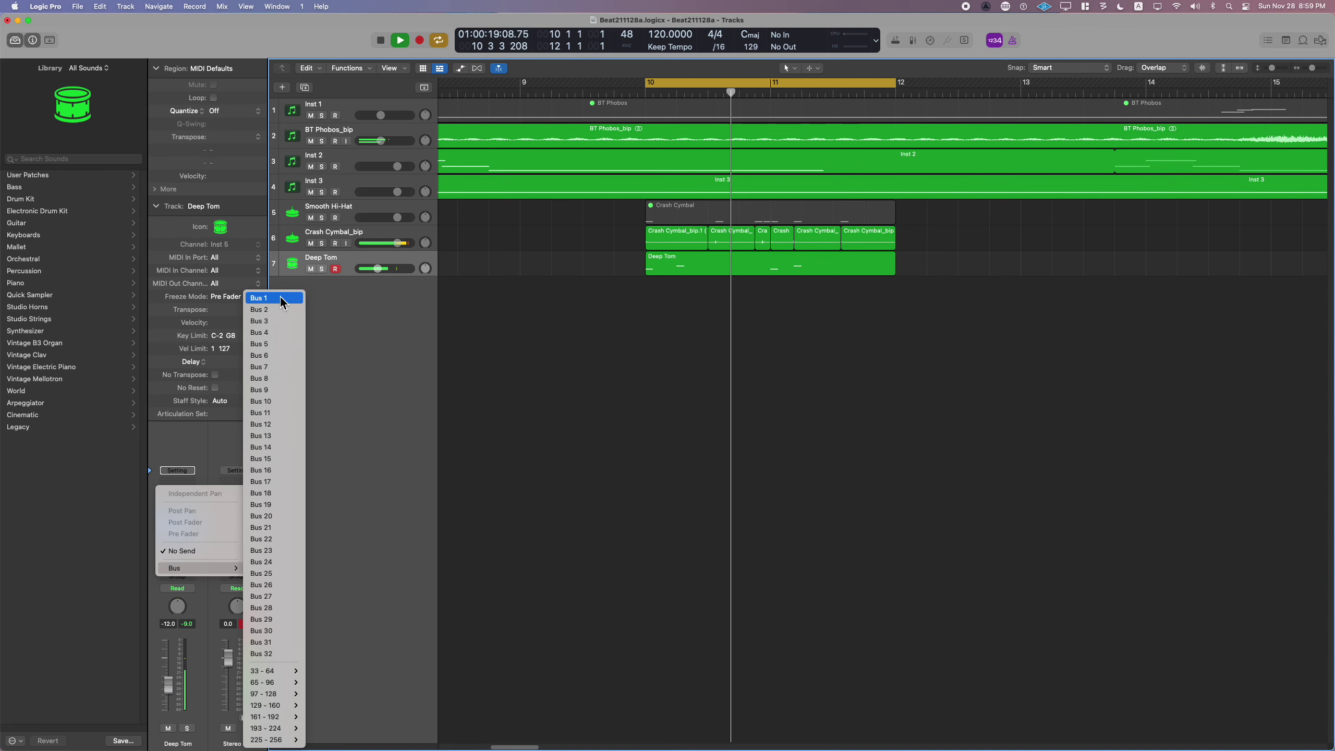
click(260, 298)
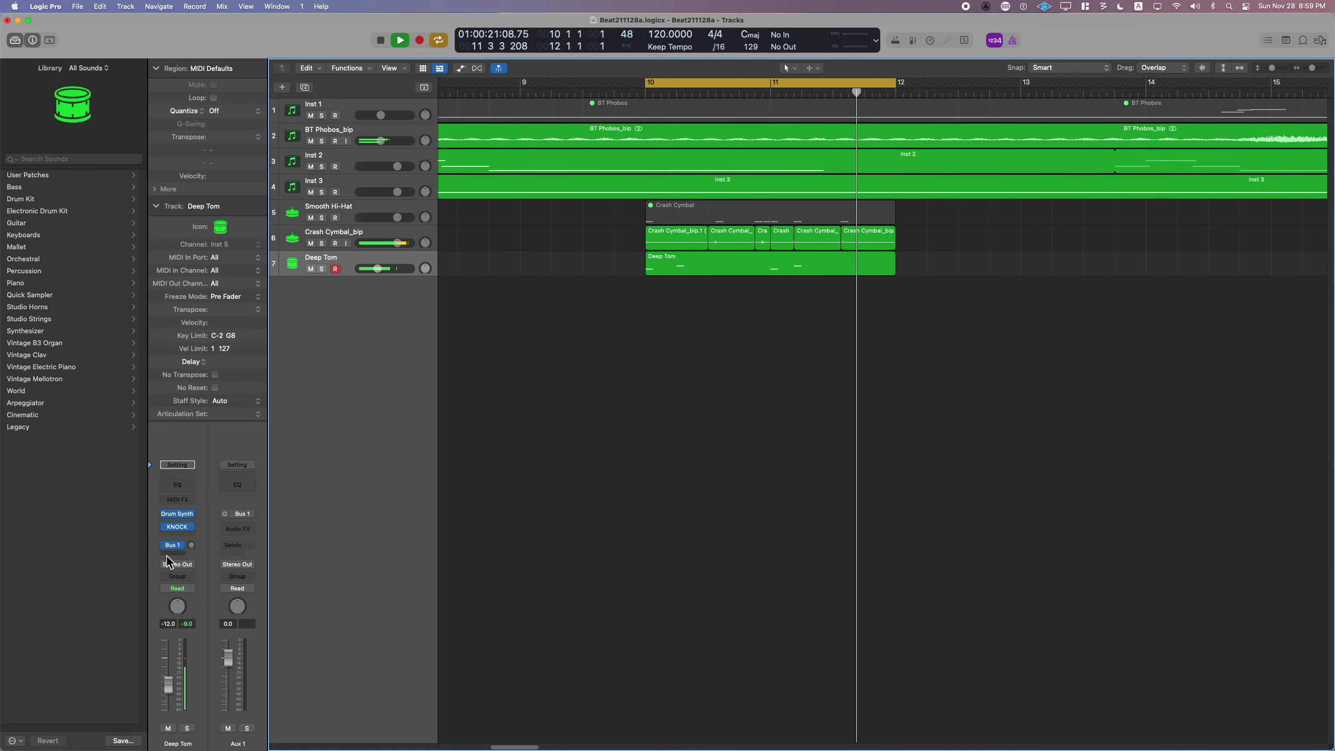
click(174, 553)
mouse_move(200, 570)
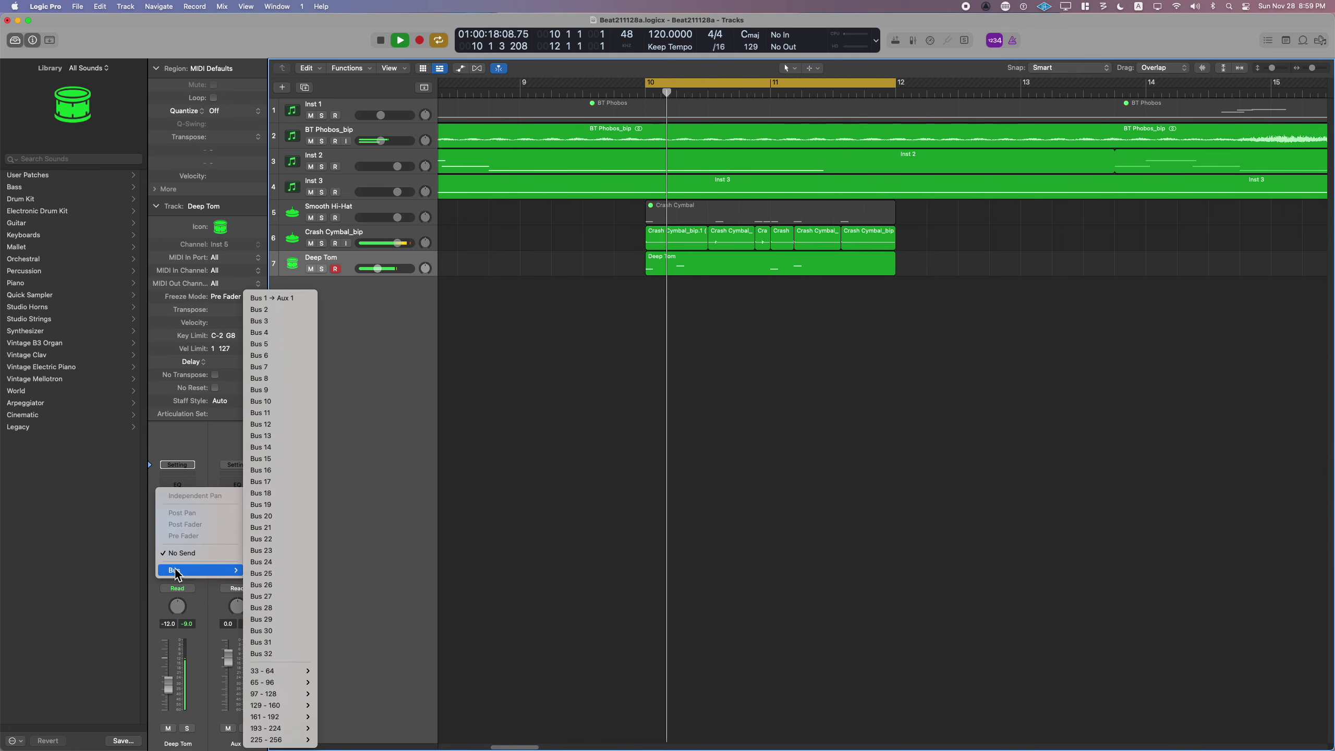
click(273, 309)
drag(191, 545, 188, 554)
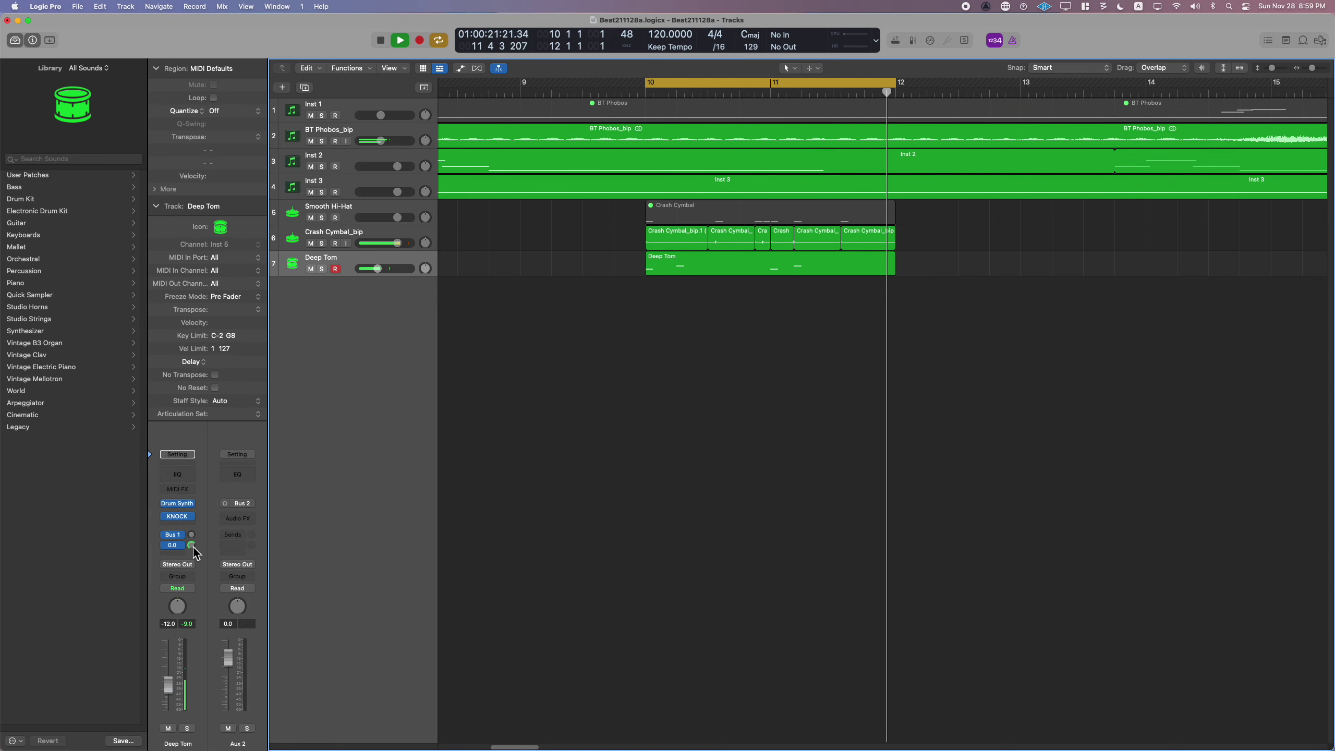
- Insert the Delay Designer plug-in on the Aux 2 channel fed by Bus 2
click(240, 519)
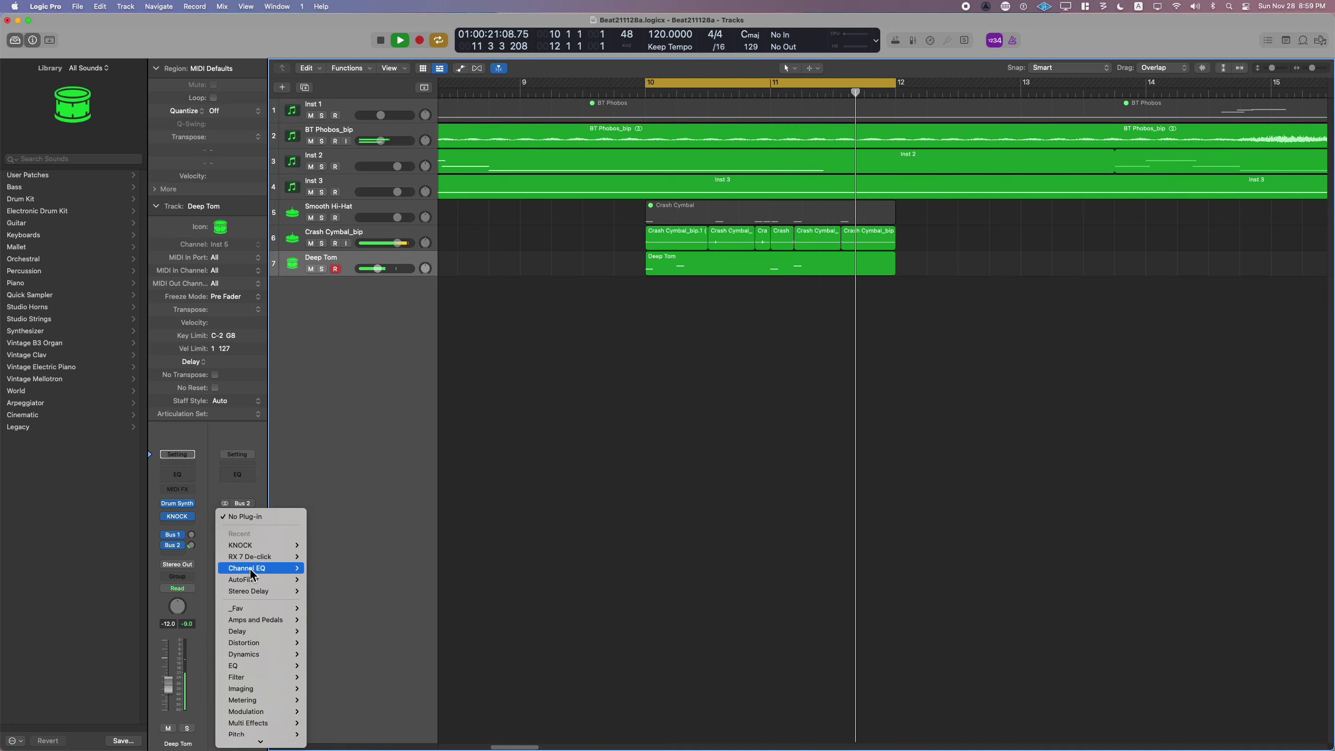
click(232, 518)
click(233, 518)
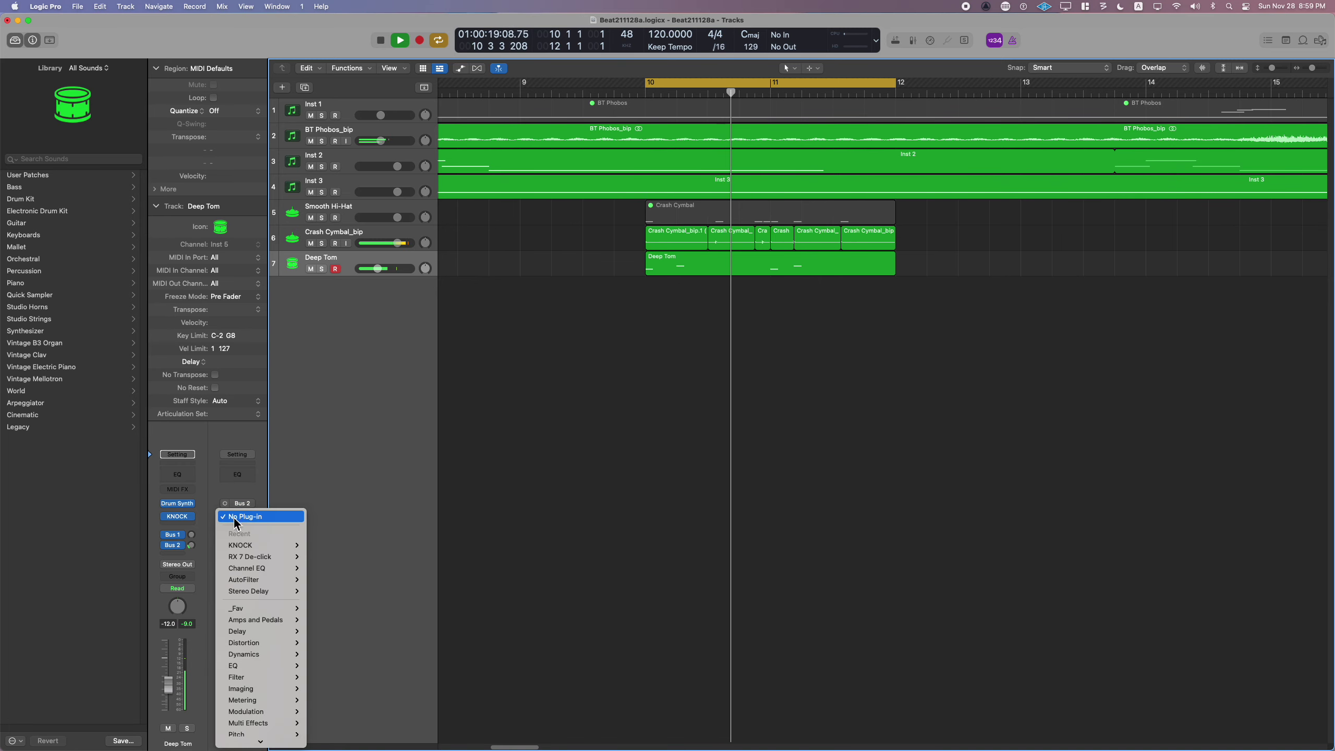
scroll(269, 653, down, 3)
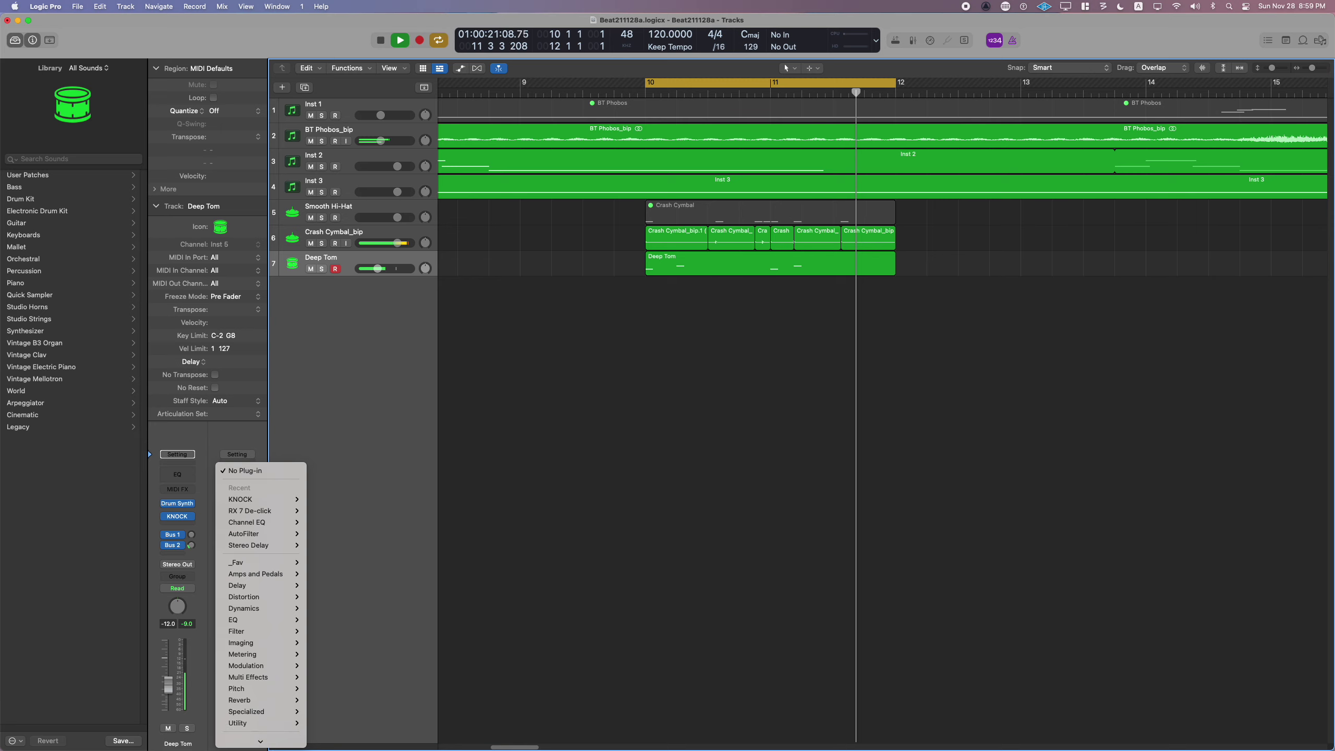
mouse_move(263, 574)
mouse_move(332, 598)
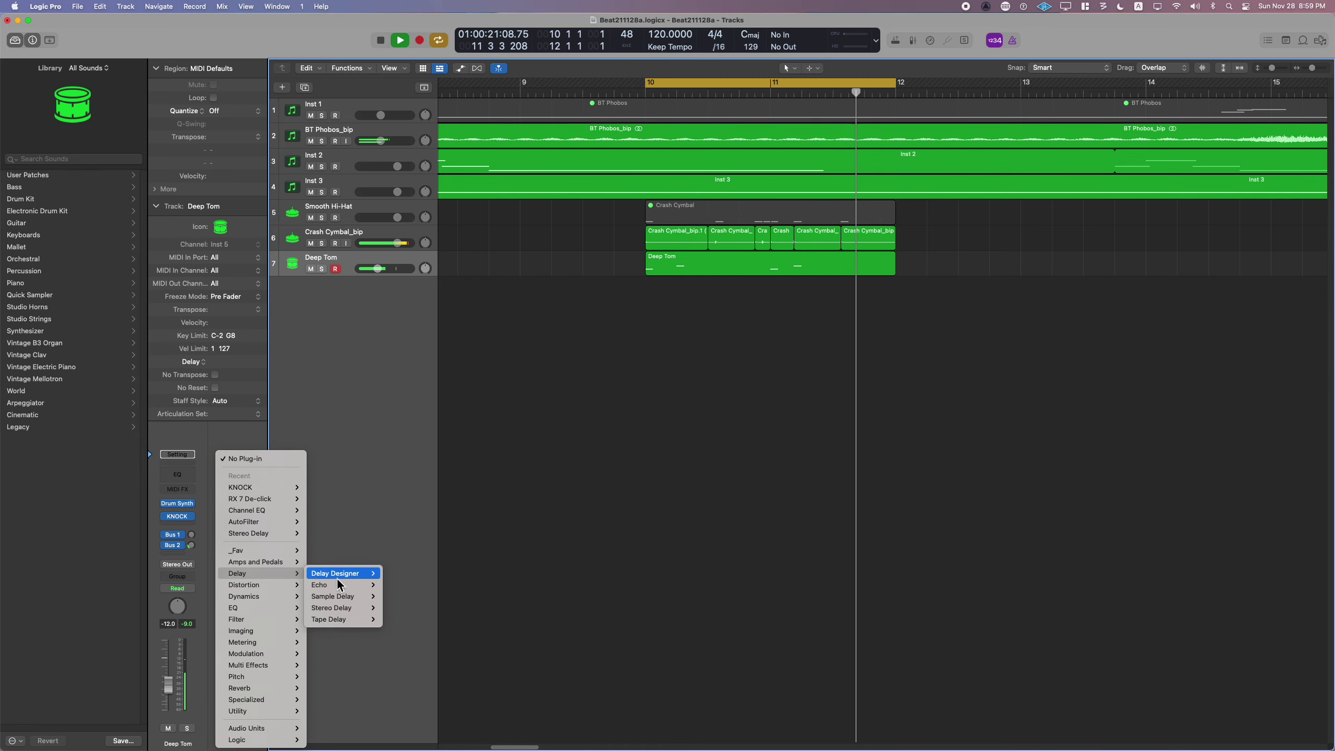
mouse_move(344, 573)
click(400, 585)
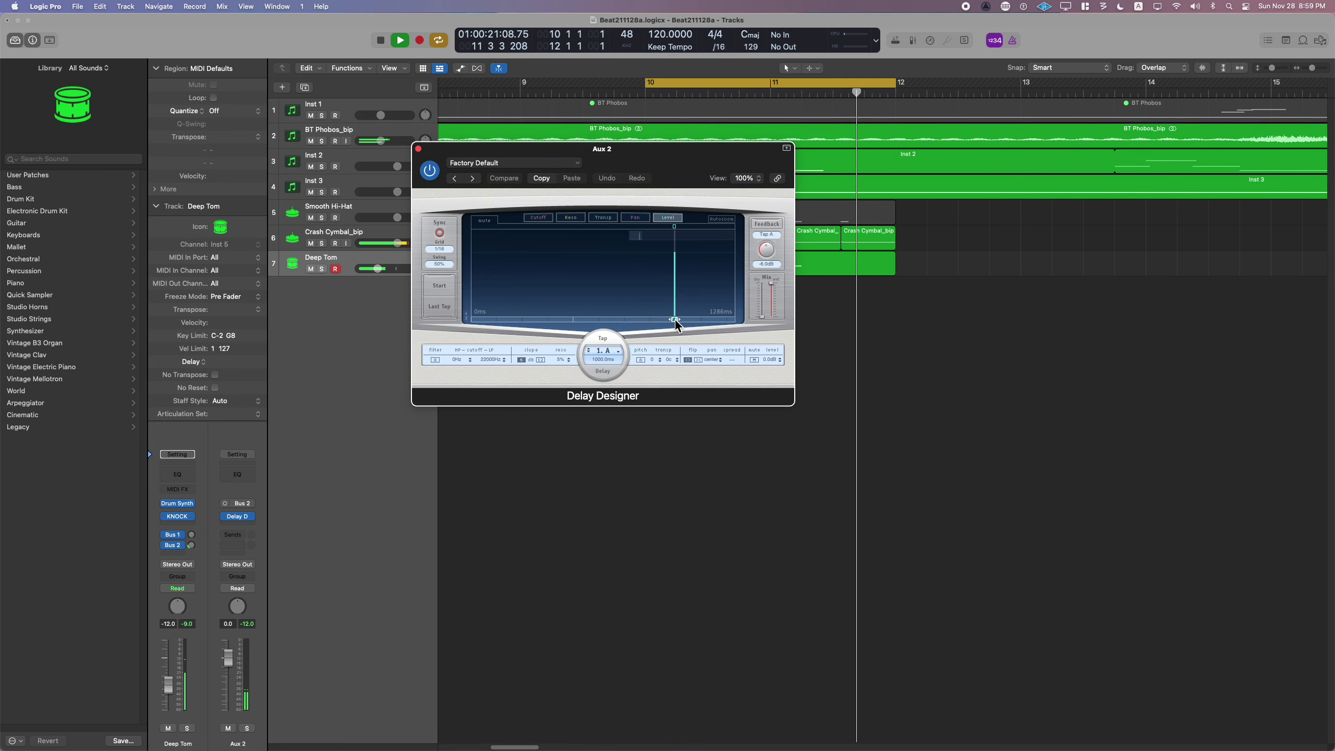
- Move delay tap A to 125 ms at a reduced level and add tap B at 250 ms in Delay Designer
drag(674, 320, 495, 273)
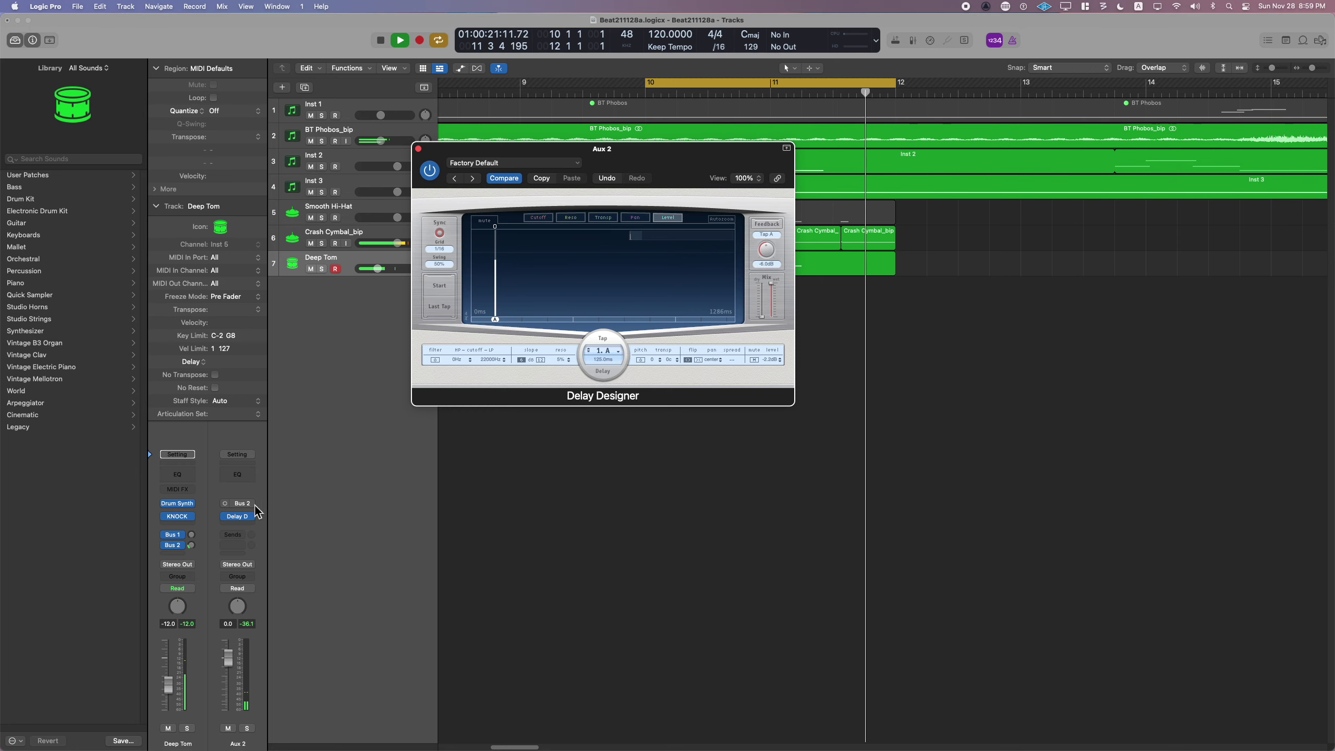
mouse_move(192, 545)
mouse_down()
mouse_move(193, 559)
mouse_move(187, 548)
mouse_up()
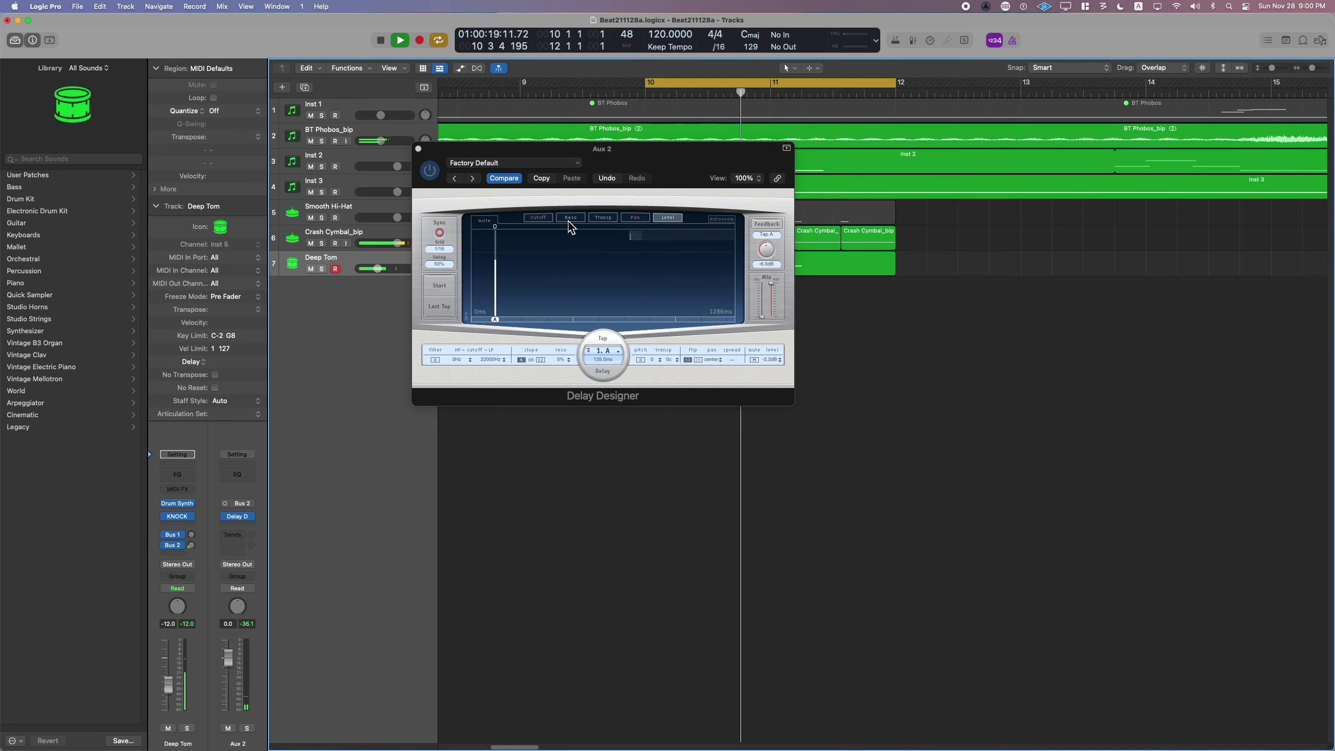
click(520, 305)
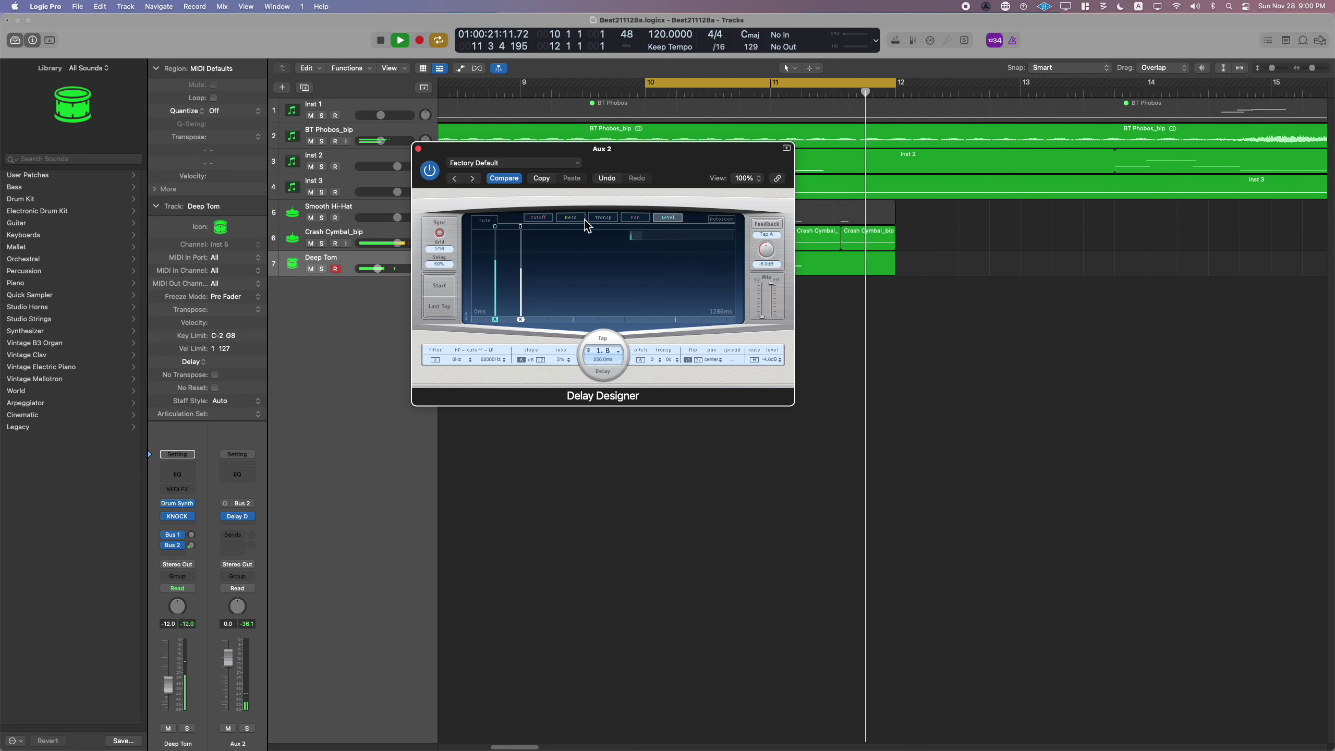
- Pan delay taps A and B to opposite sides, raise the Deep Tom track's Bus 2 send, and close Delay Designer
click(644, 220)
drag(495, 273, 496, 304)
drag(194, 547, 194, 564)
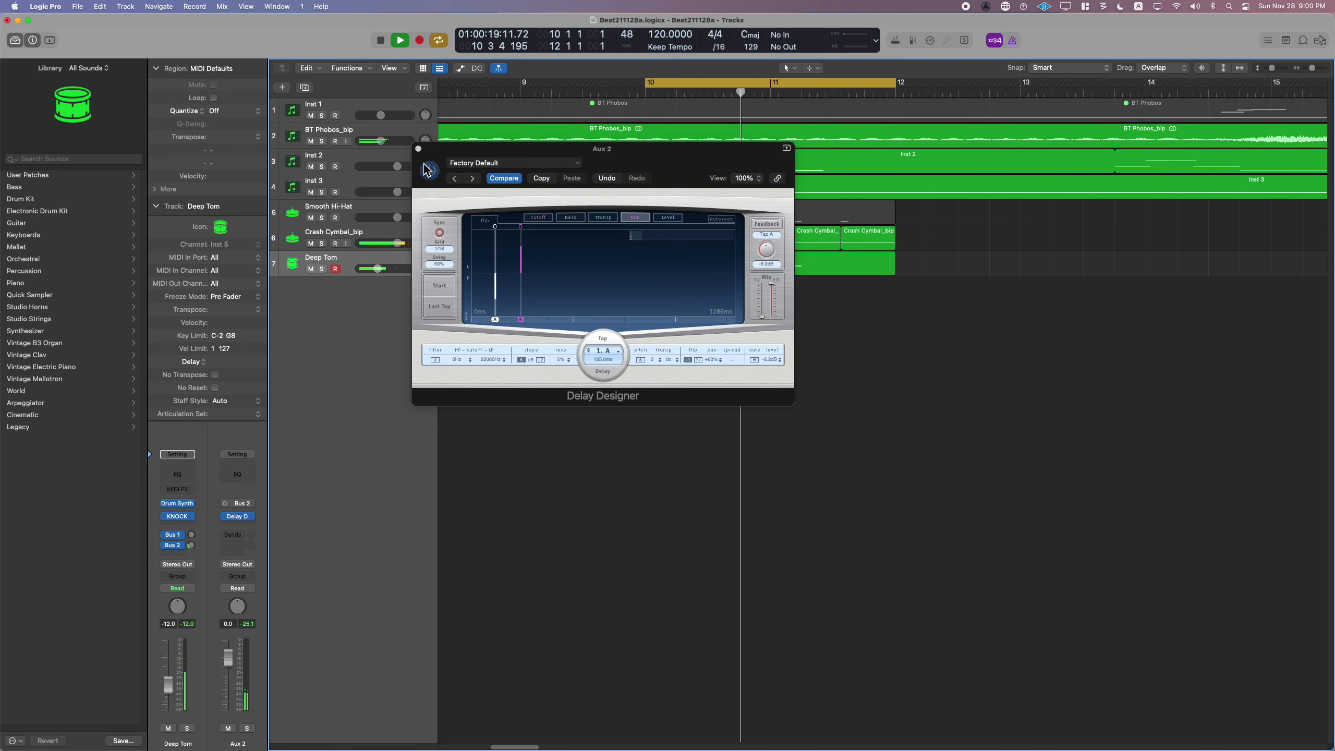
click(419, 149)
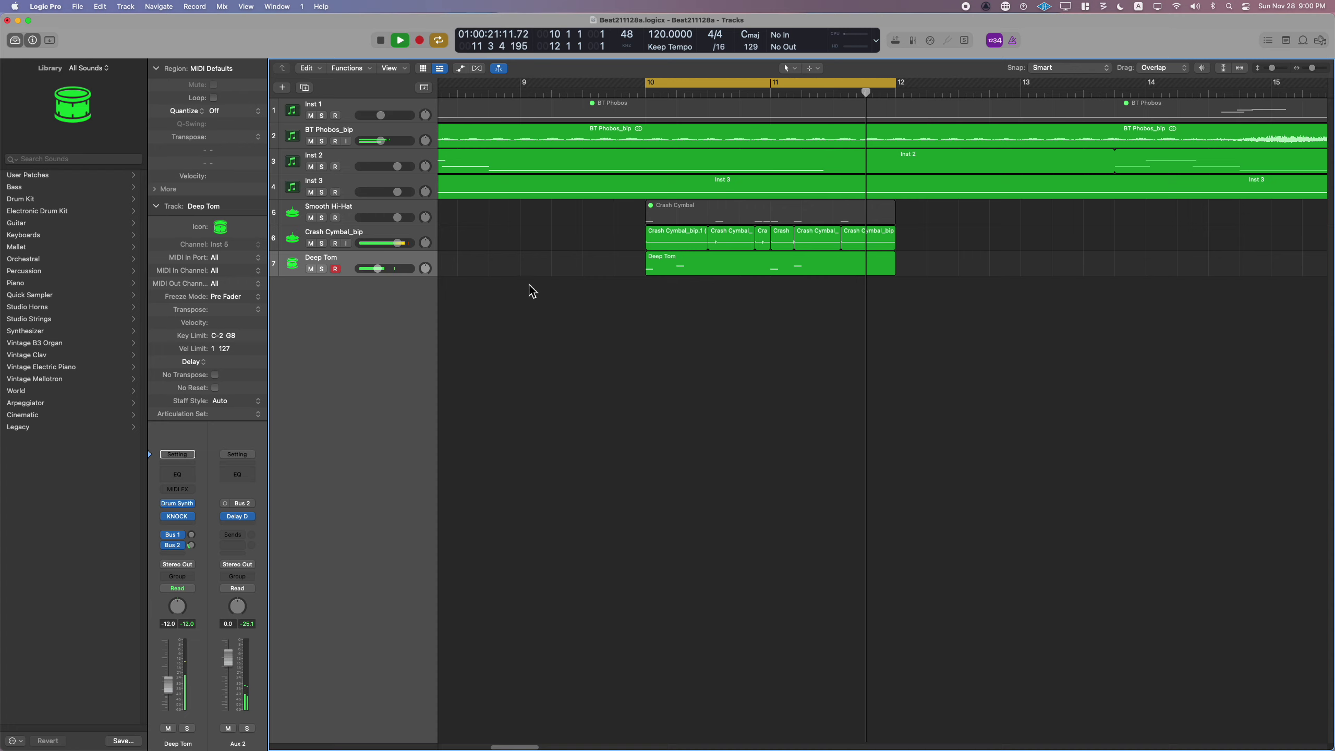
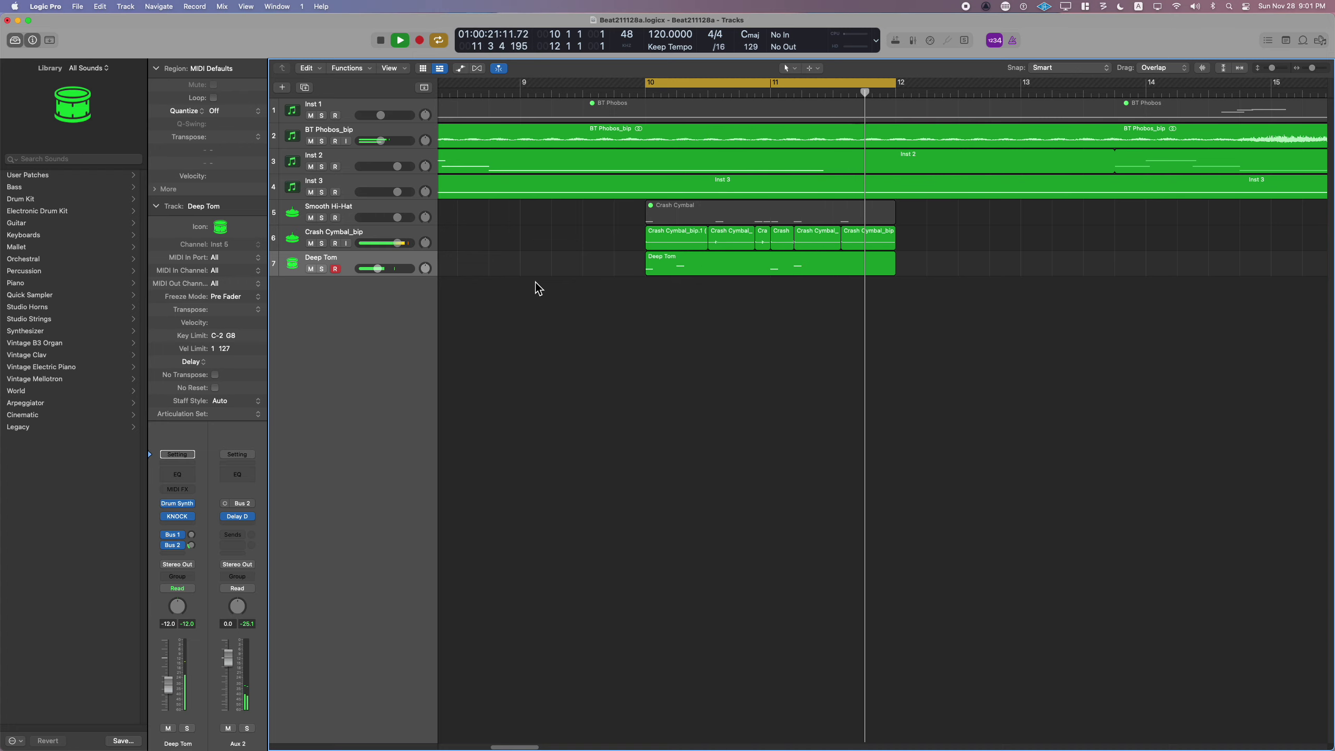
- Stop playback and create a new software instrument track with an empty channel strip below Deep Tom
key(space)
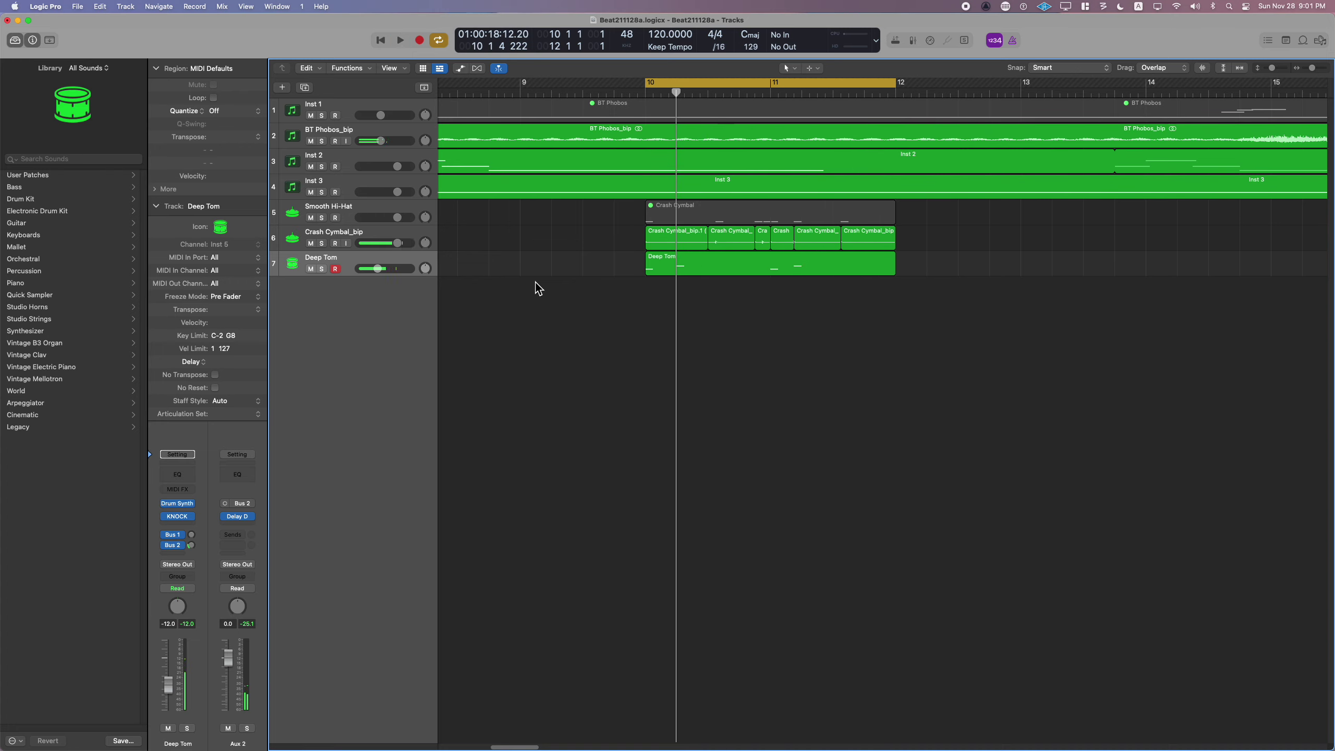
click(287, 87)
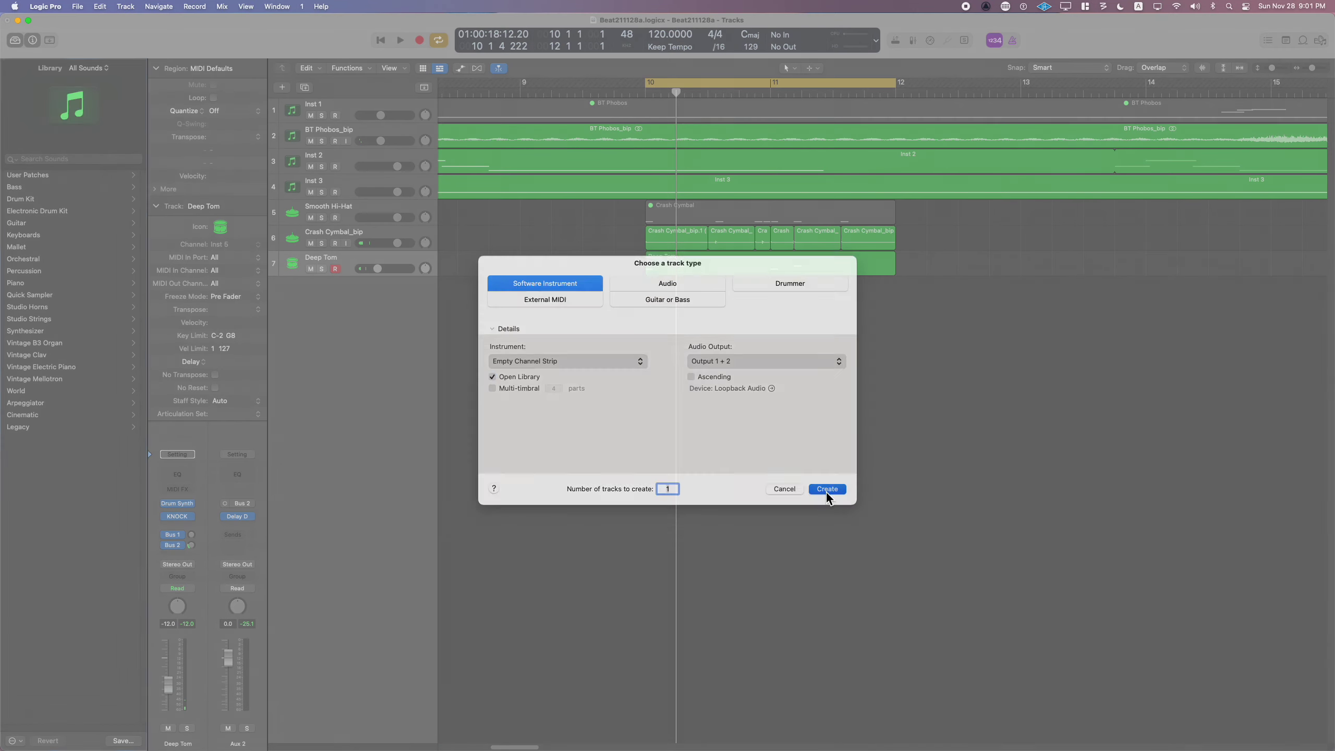
click(826, 492)
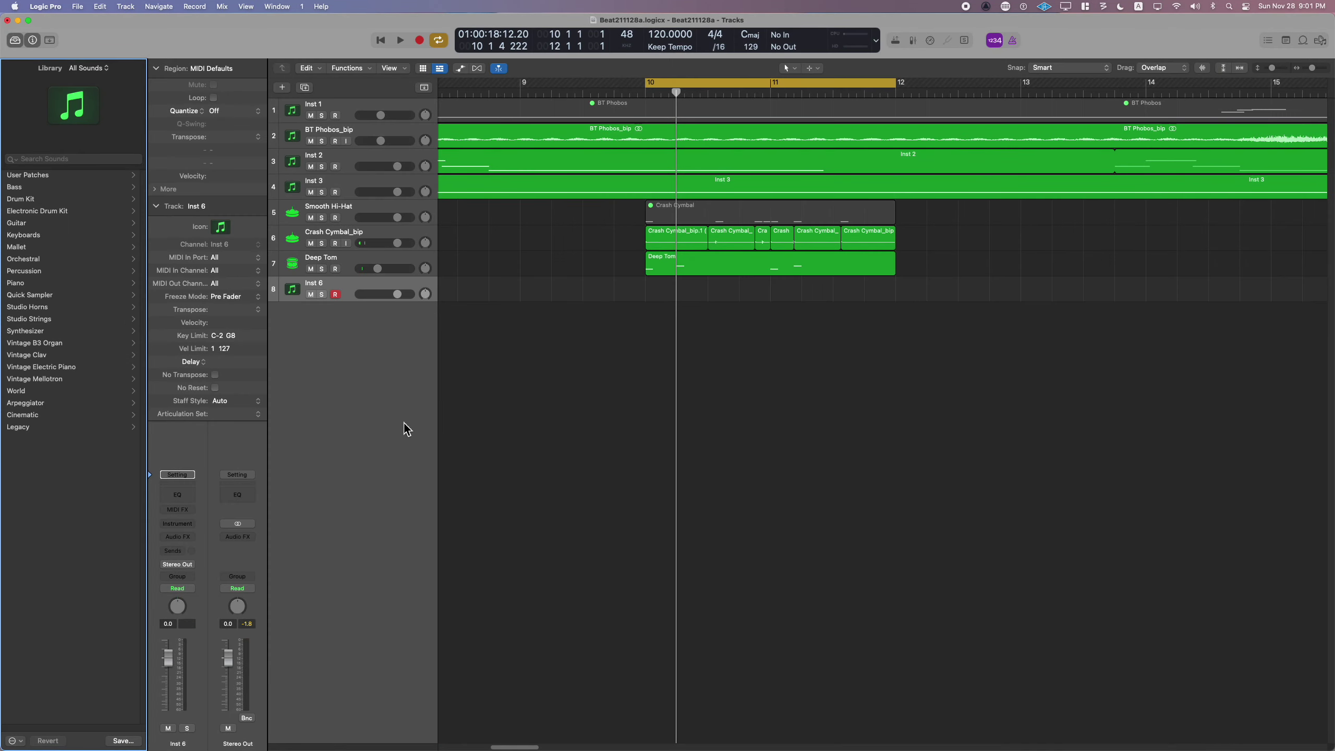
- Load Cradle's The Prince in stereo as the instrument on the new Inst 6 track
click(176, 523)
scroll(222, 739, down, 5)
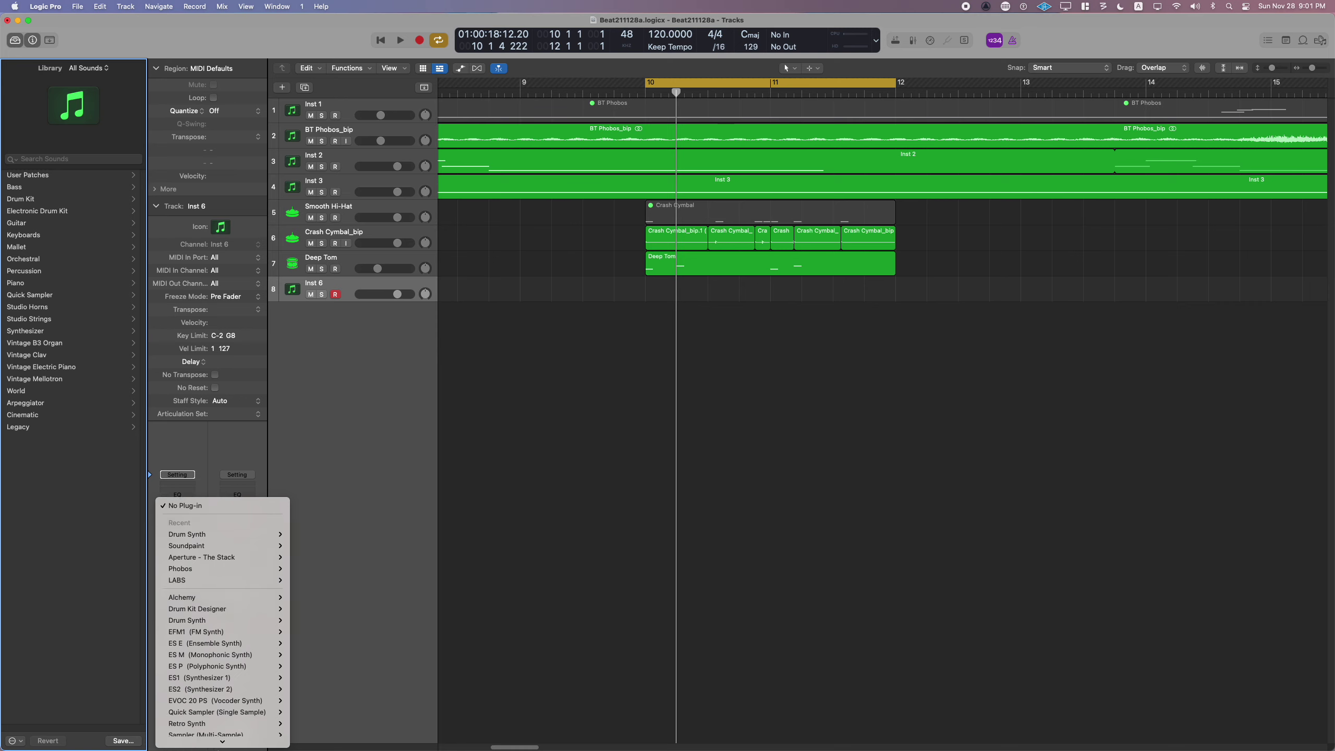
mouse_move(221, 732)
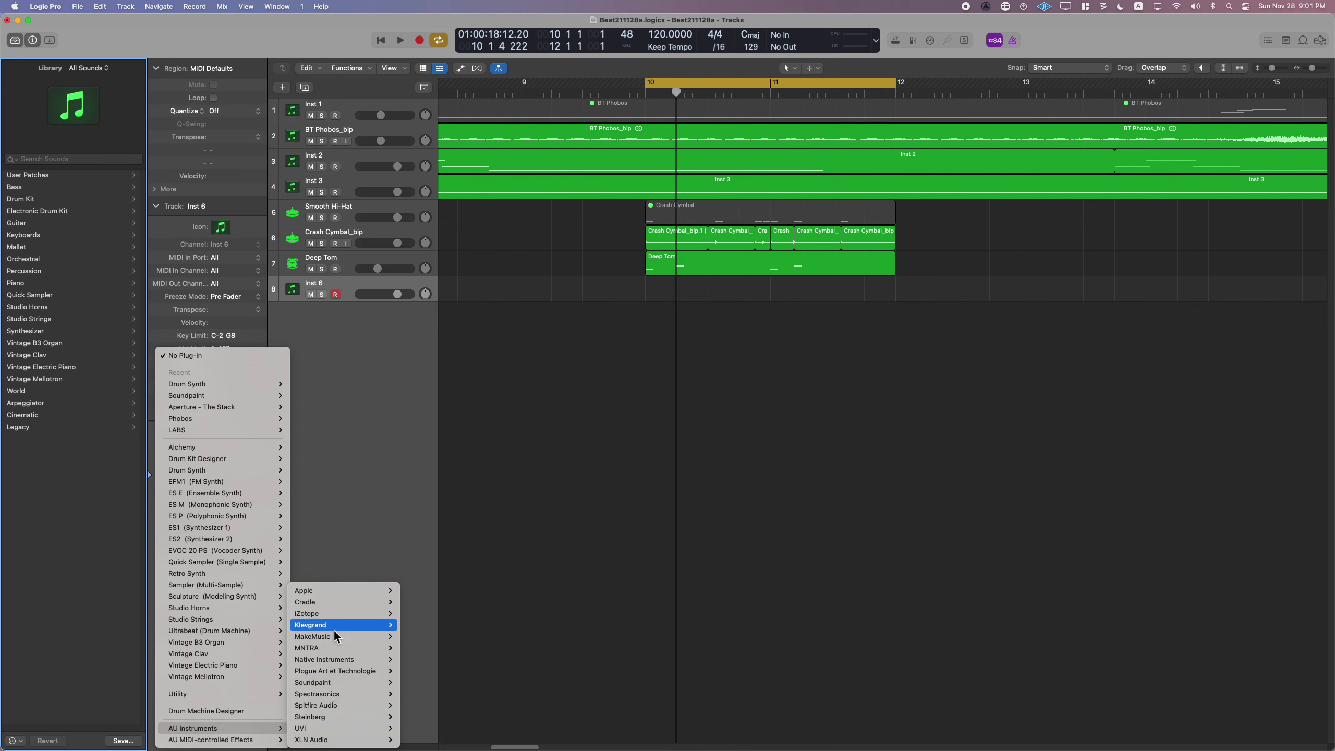
mouse_move(333, 639)
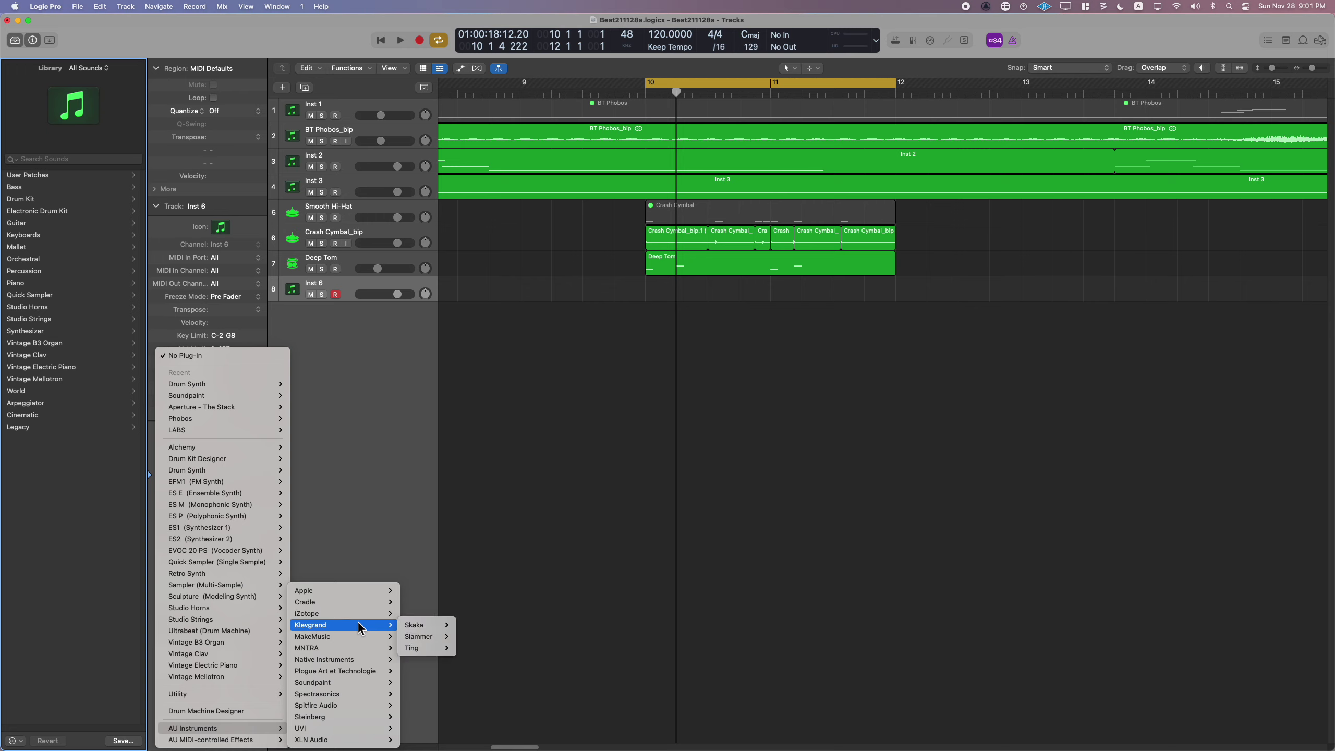
mouse_move(423, 610)
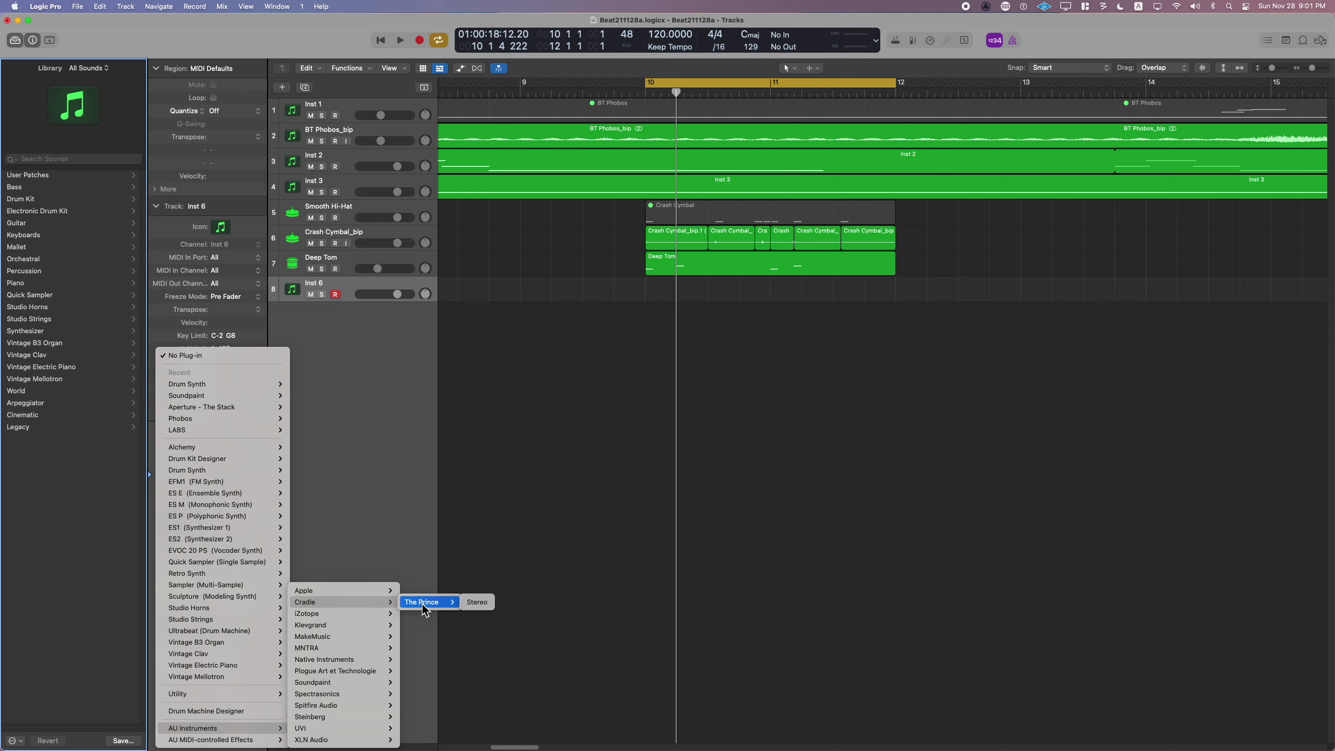
click(477, 602)
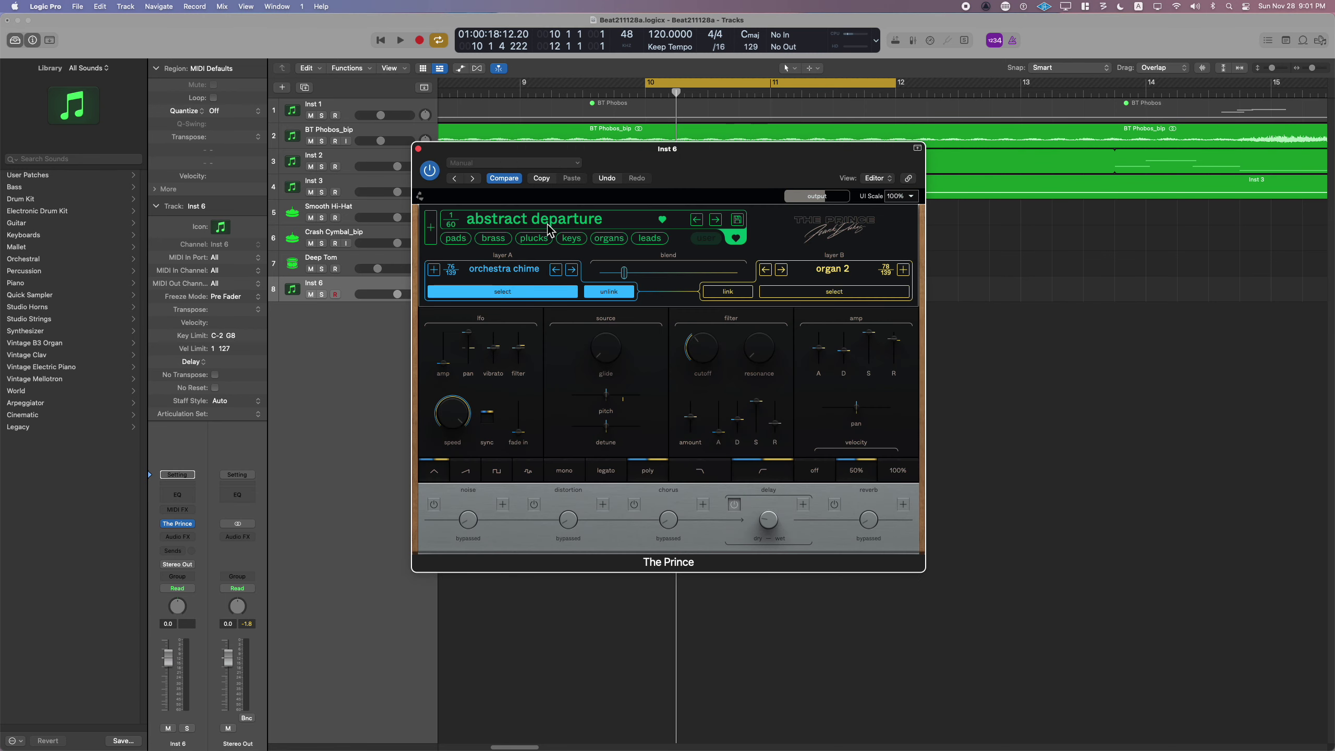
- Audition The Prince's leads presets in the first part of the list, including foolish king, bizarre village, cloudy memory and hollow window
click(548, 229)
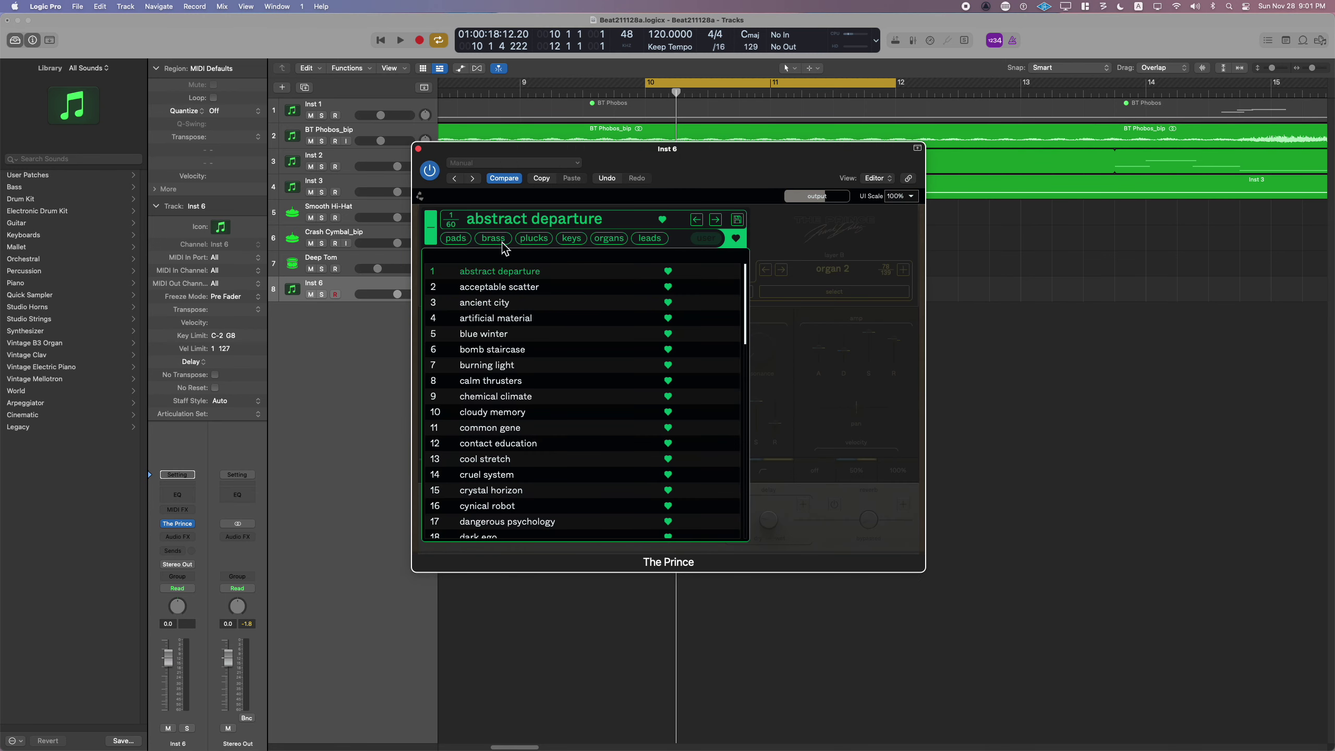
click(638, 243)
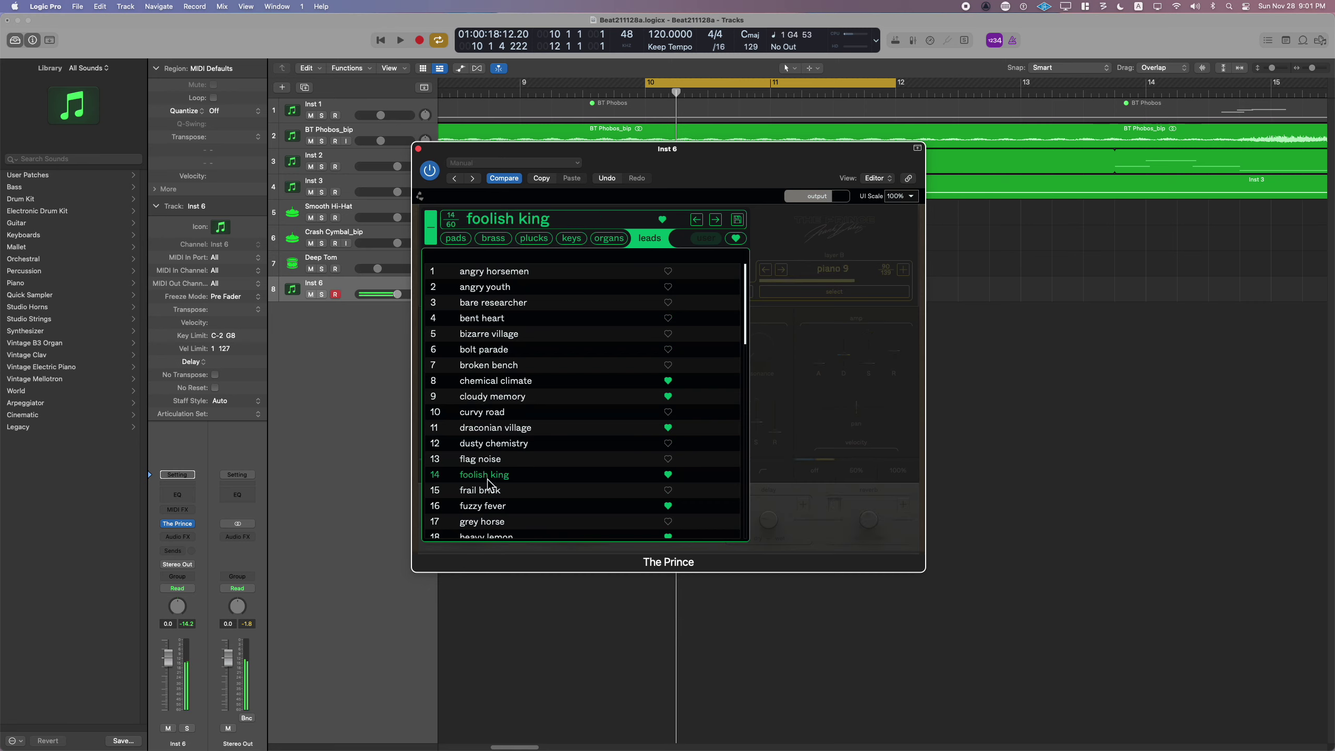
click(490, 493)
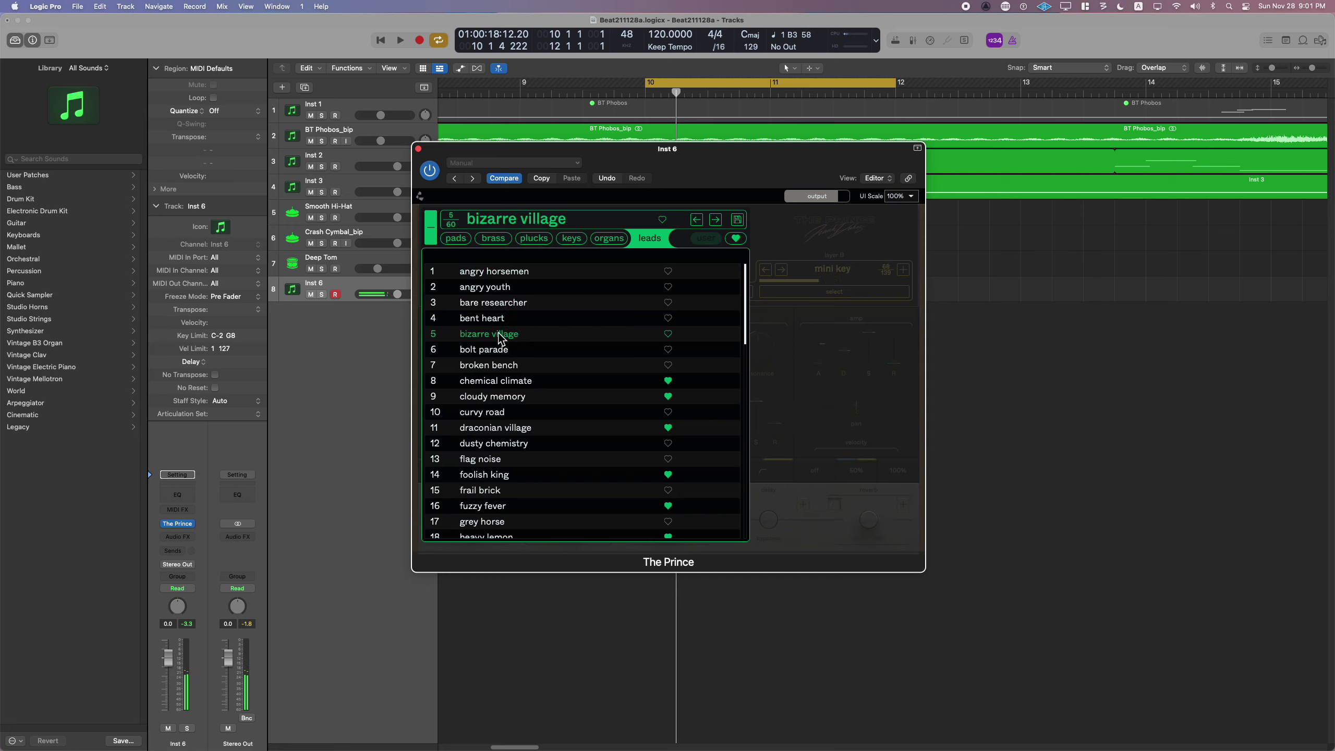
click(502, 369)
click(499, 381)
click(505, 399)
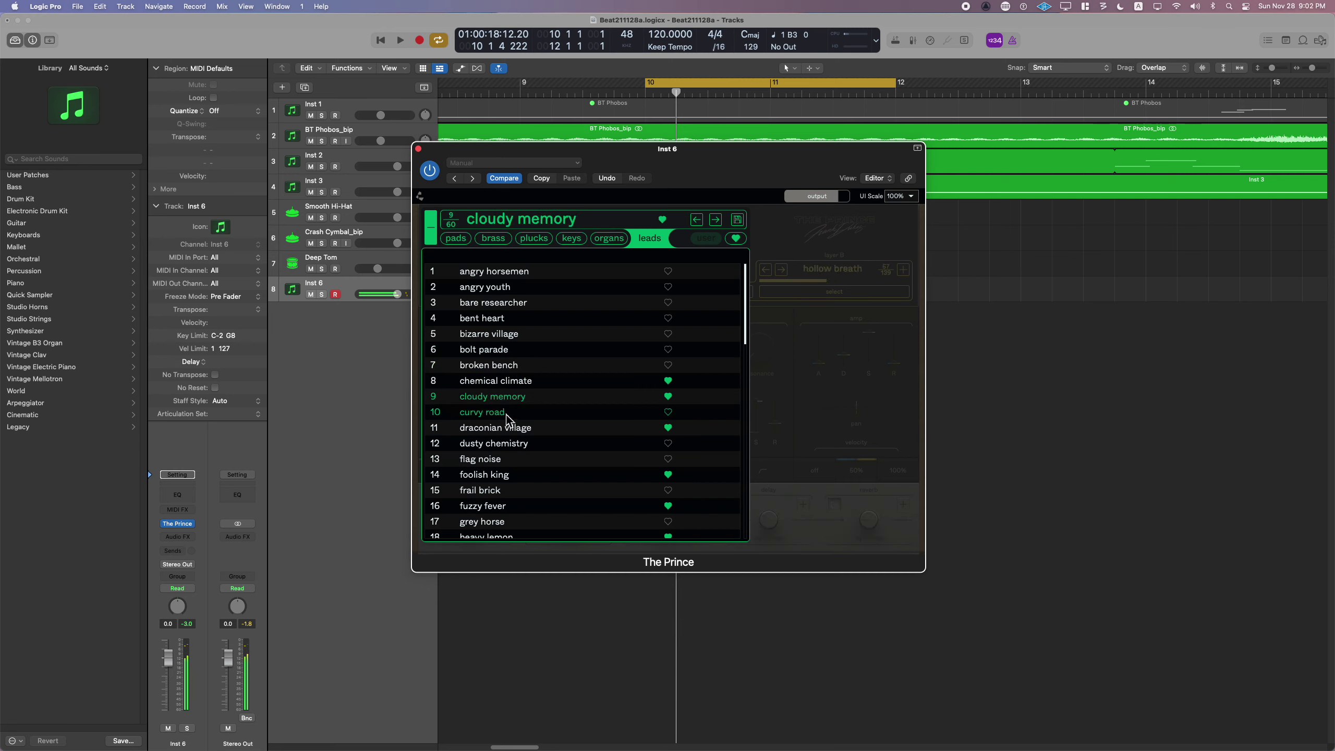
scroll(534, 453, down, 3)
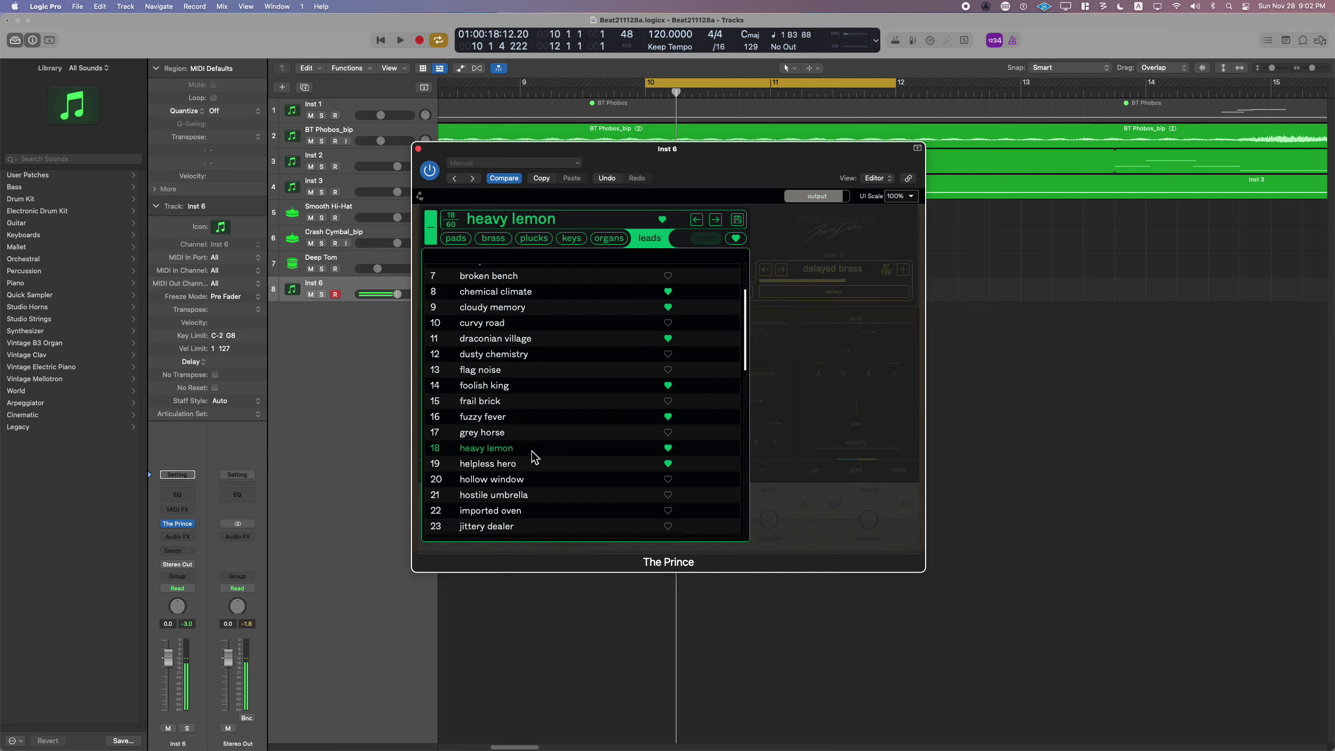
click(535, 484)
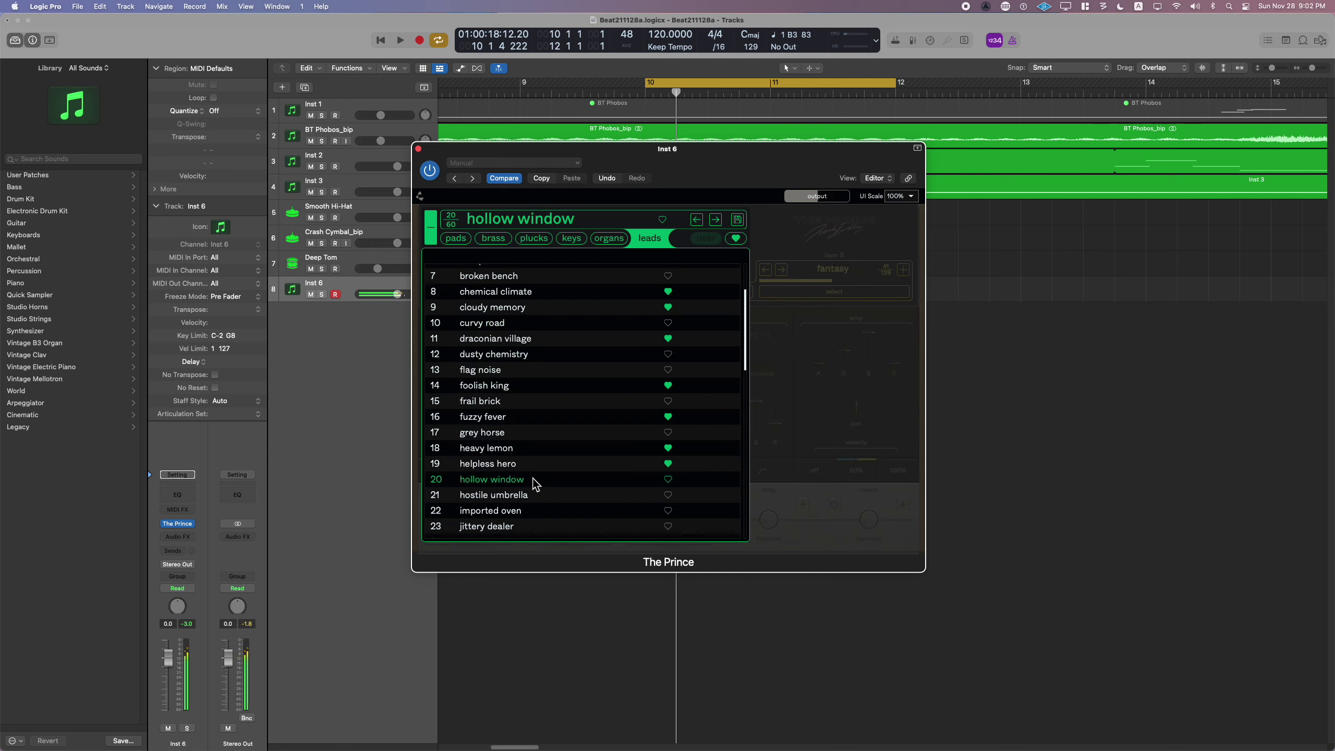
click(536, 496)
click(537, 510)
- Audition the leads presets near the end of the list, including thought twist, spiky necklace, unnatural element, young misery and psychotic park
scroll(536, 510, down, 15)
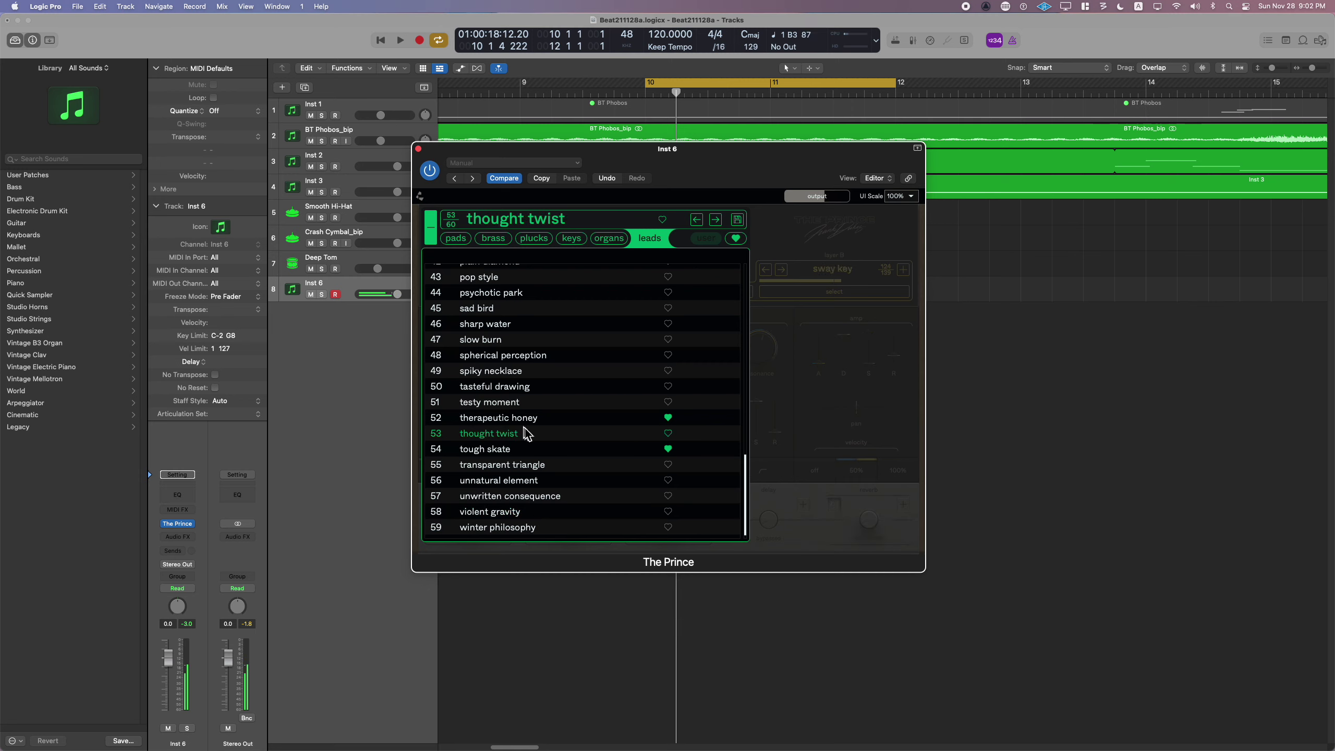
click(532, 402)
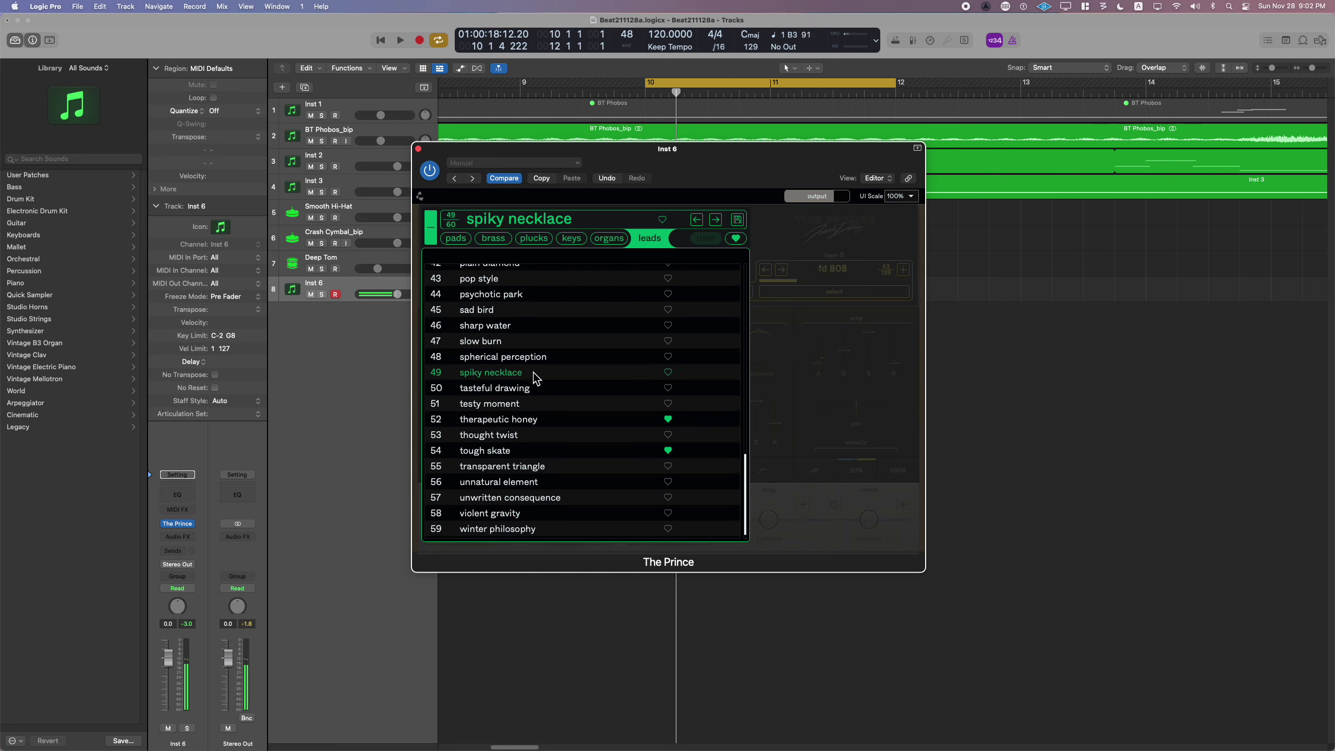
click(537, 325)
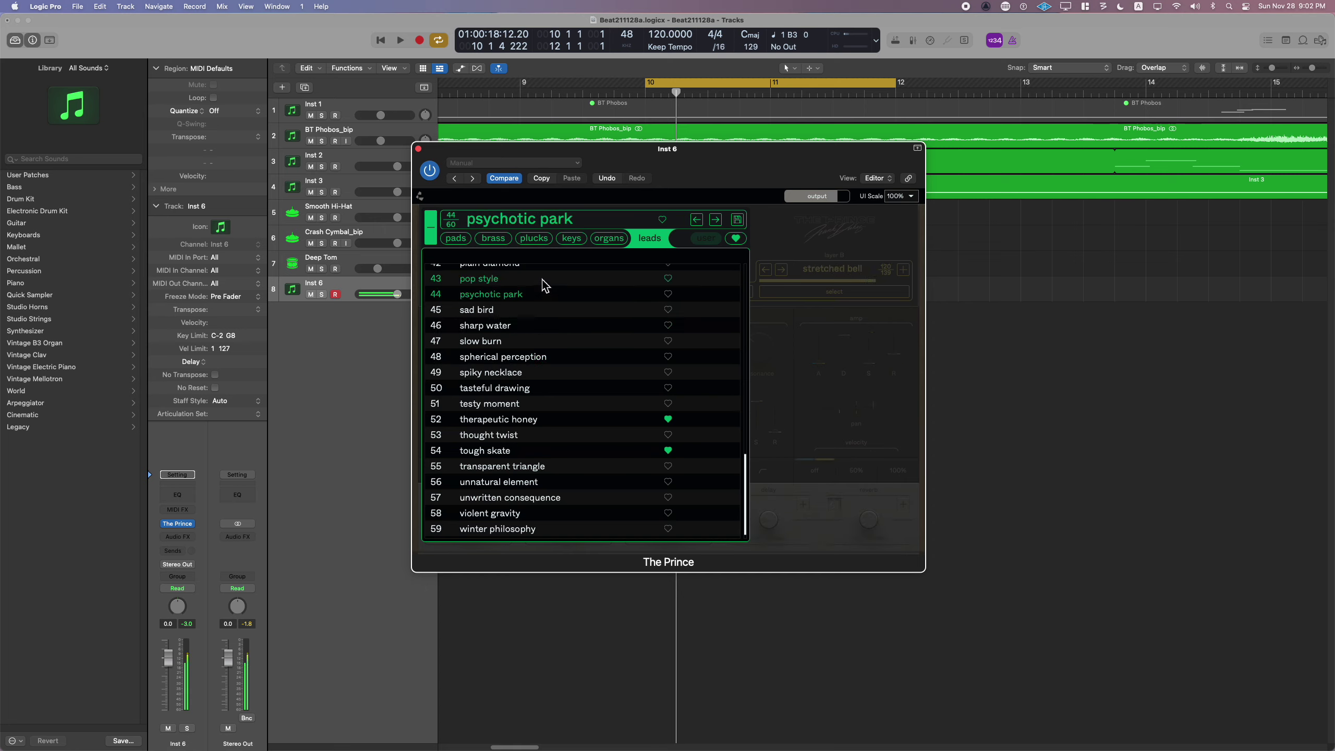
click(542, 279)
click(552, 481)
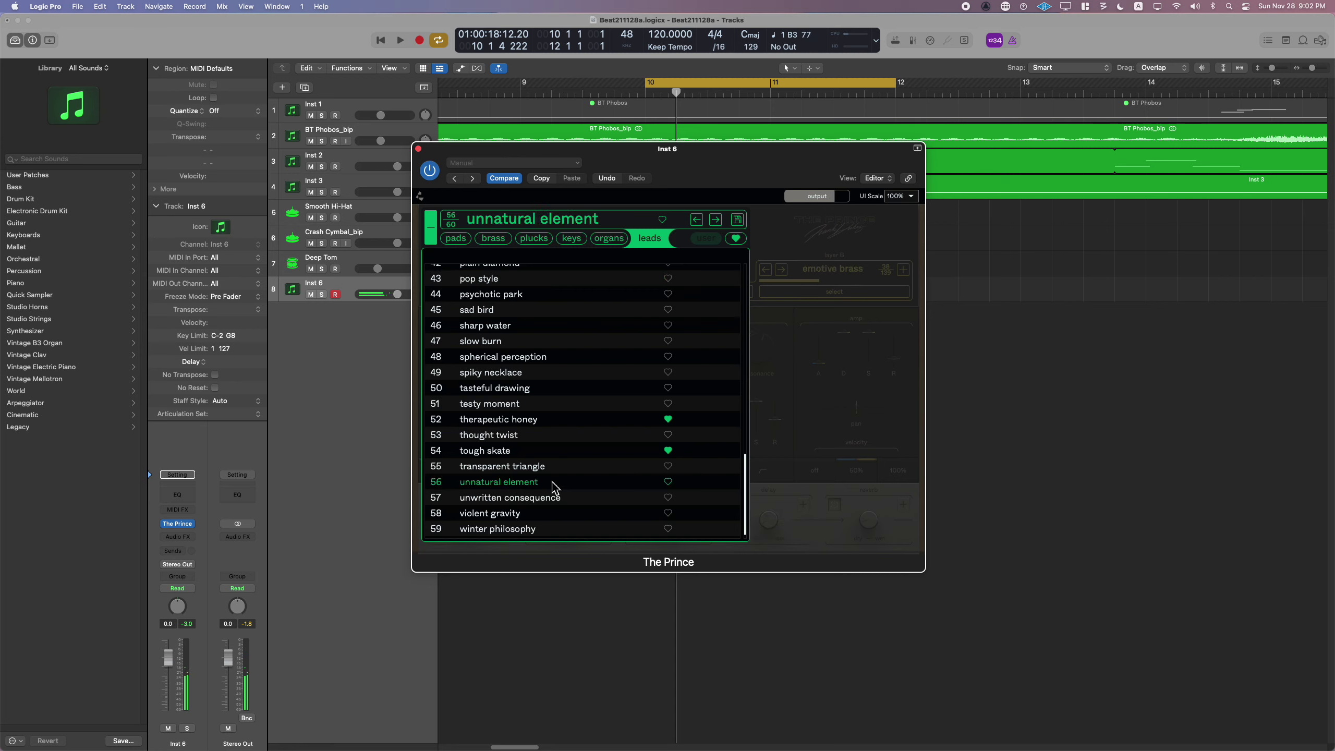
click(552, 498)
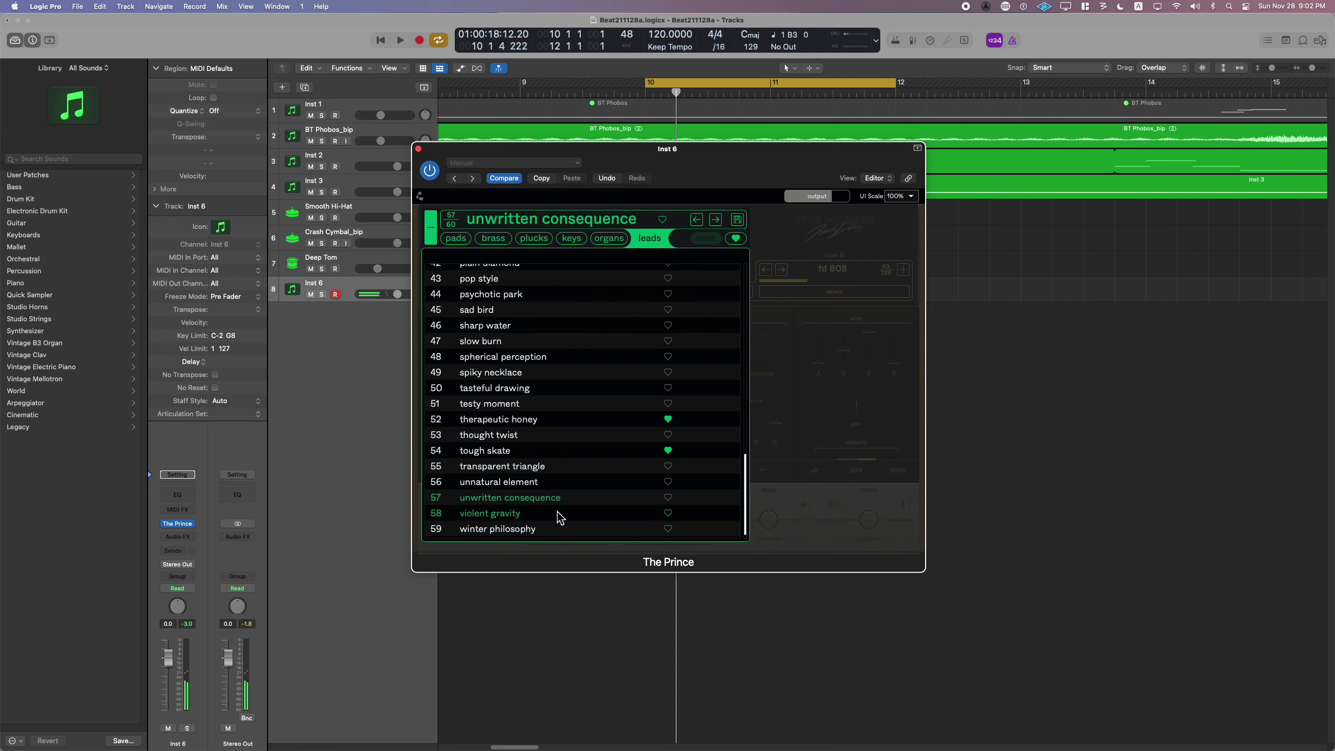
click(557, 512)
click(560, 528)
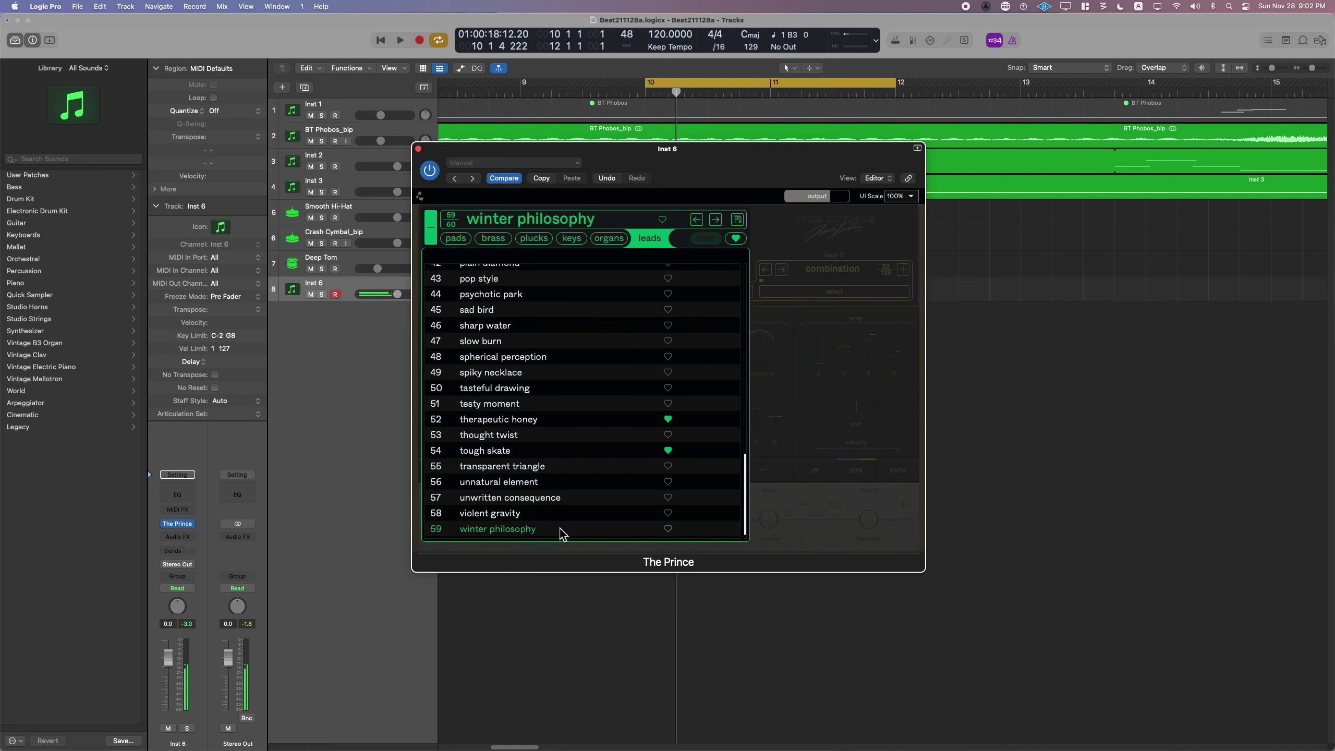
scroll(561, 533, down, 1)
click(561, 532)
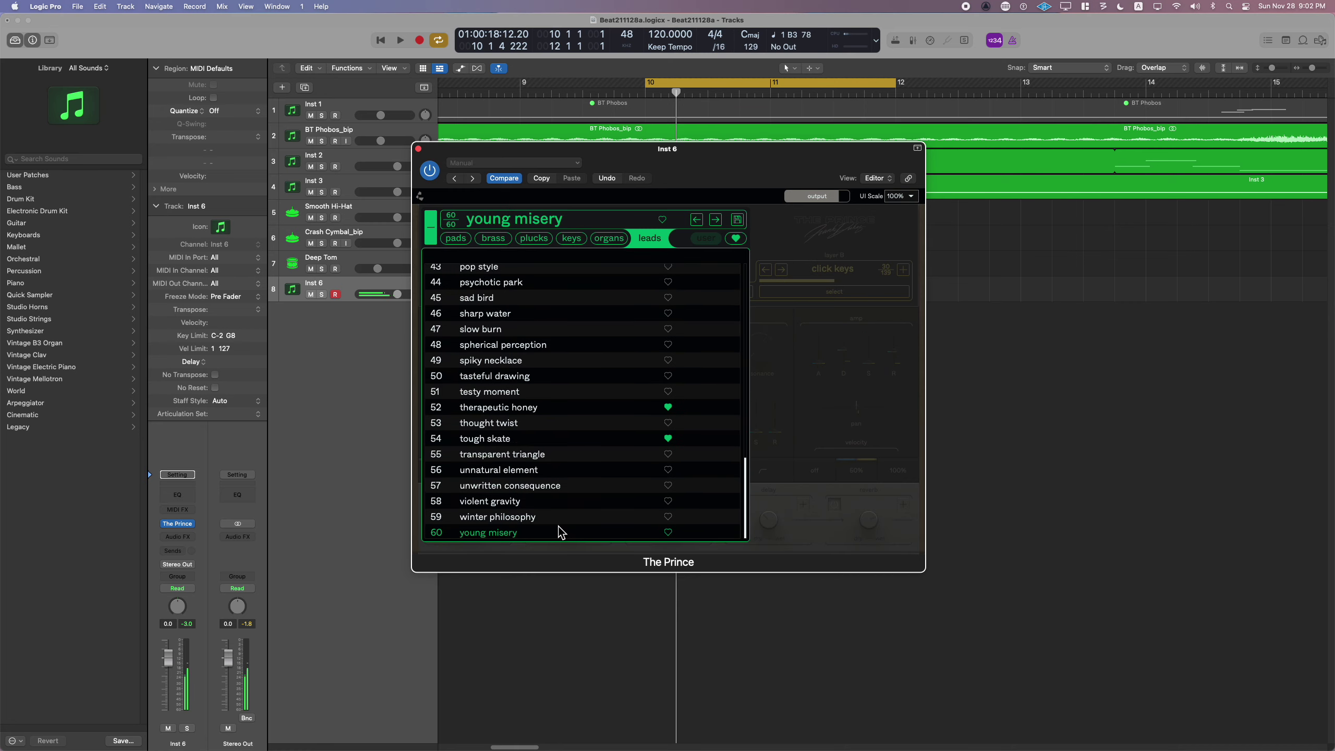
scroll(564, 504, up, 3)
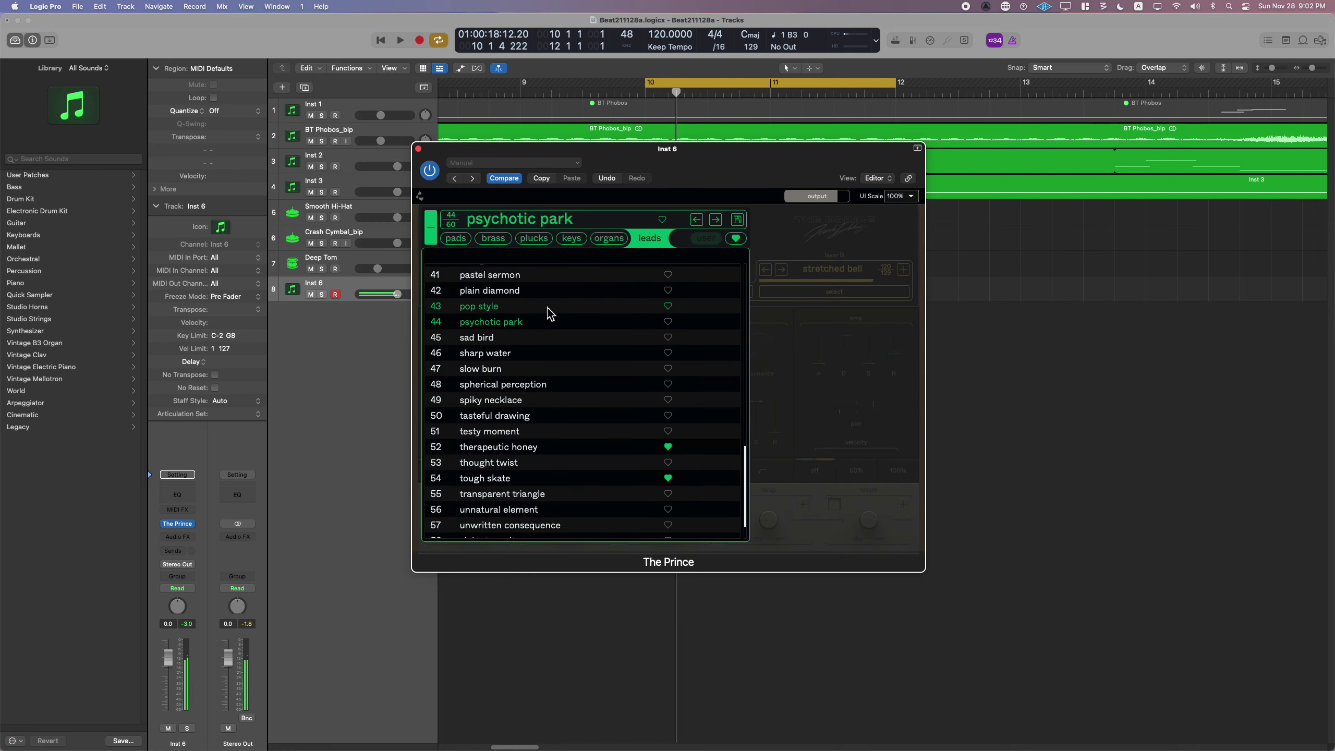
click(551, 279)
- Audition The Prince's brass presets, including peasant acceptance, sailor crusade and eternal present
click(503, 243)
click(529, 311)
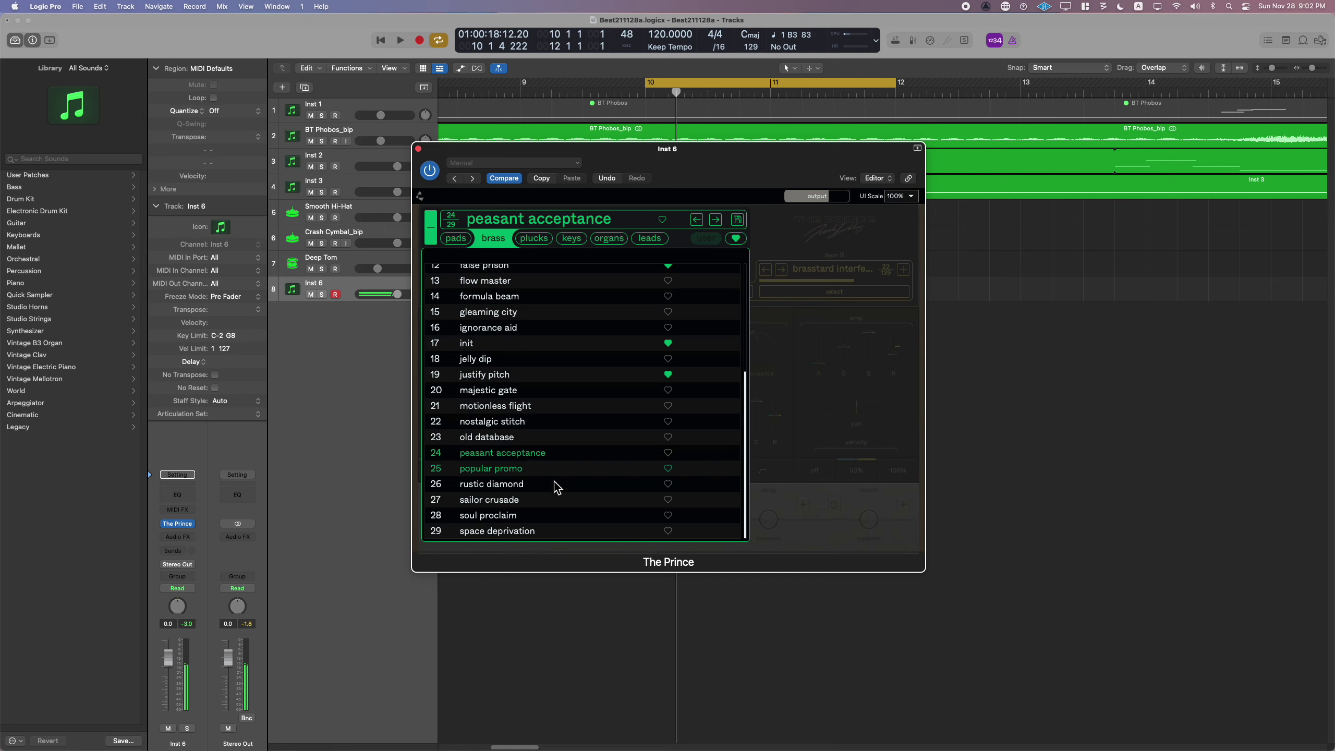
click(552, 500)
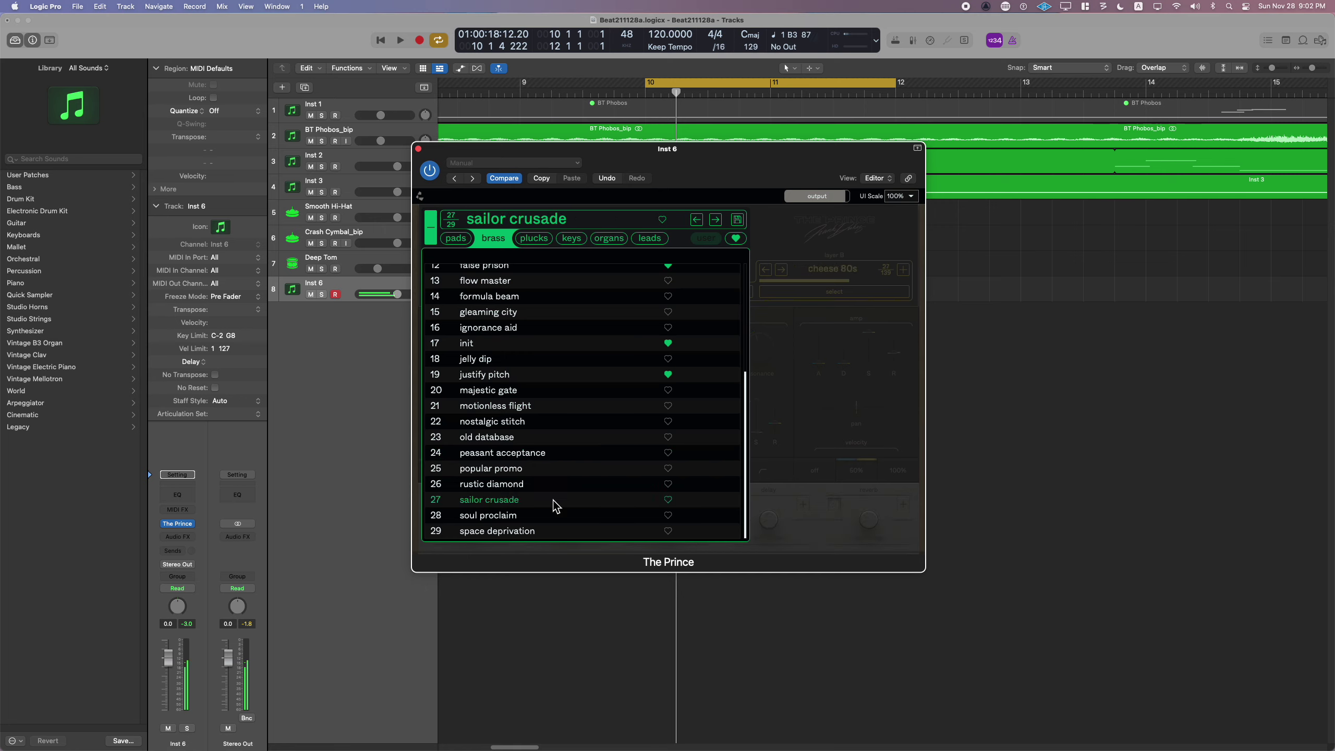
scroll(557, 497, up, 5)
click(560, 398)
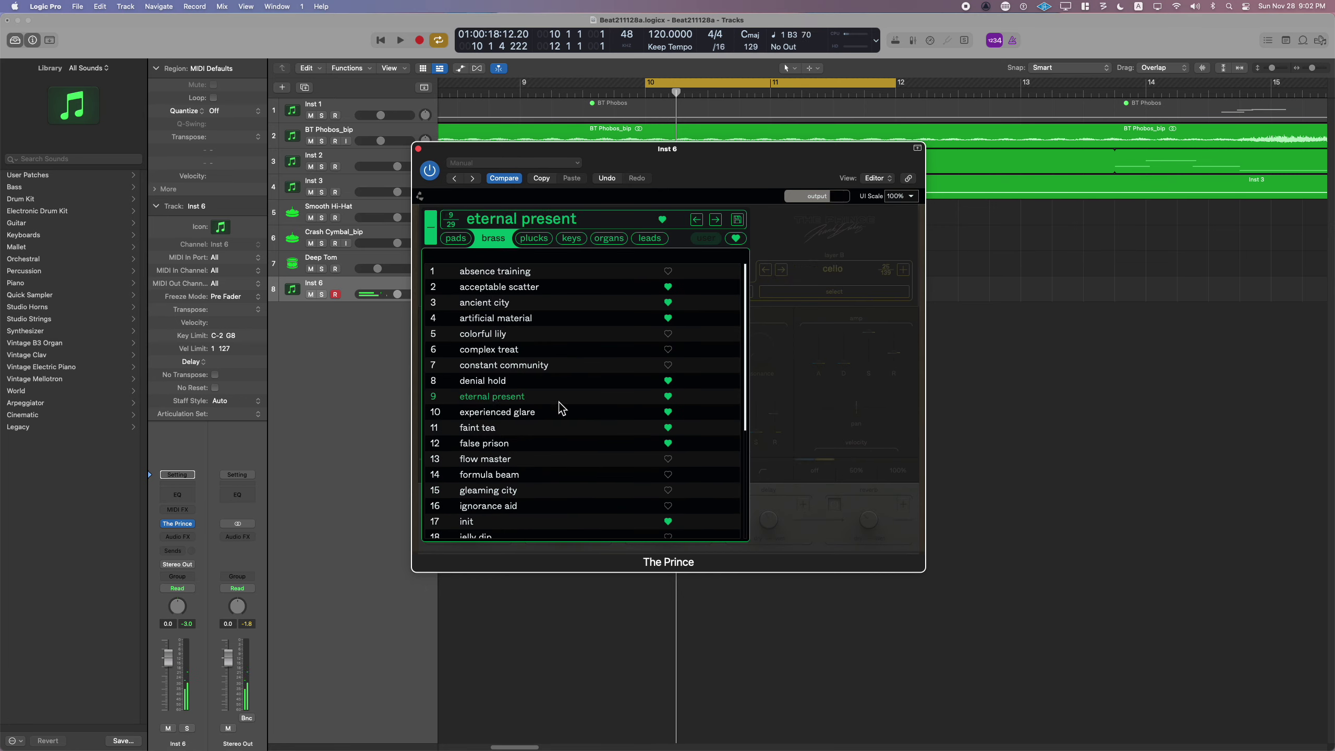
- Audition The Prince's keys presets, load invisible map, and close the instrument window
click(572, 238)
click(565, 363)
click(576, 442)
click(575, 462)
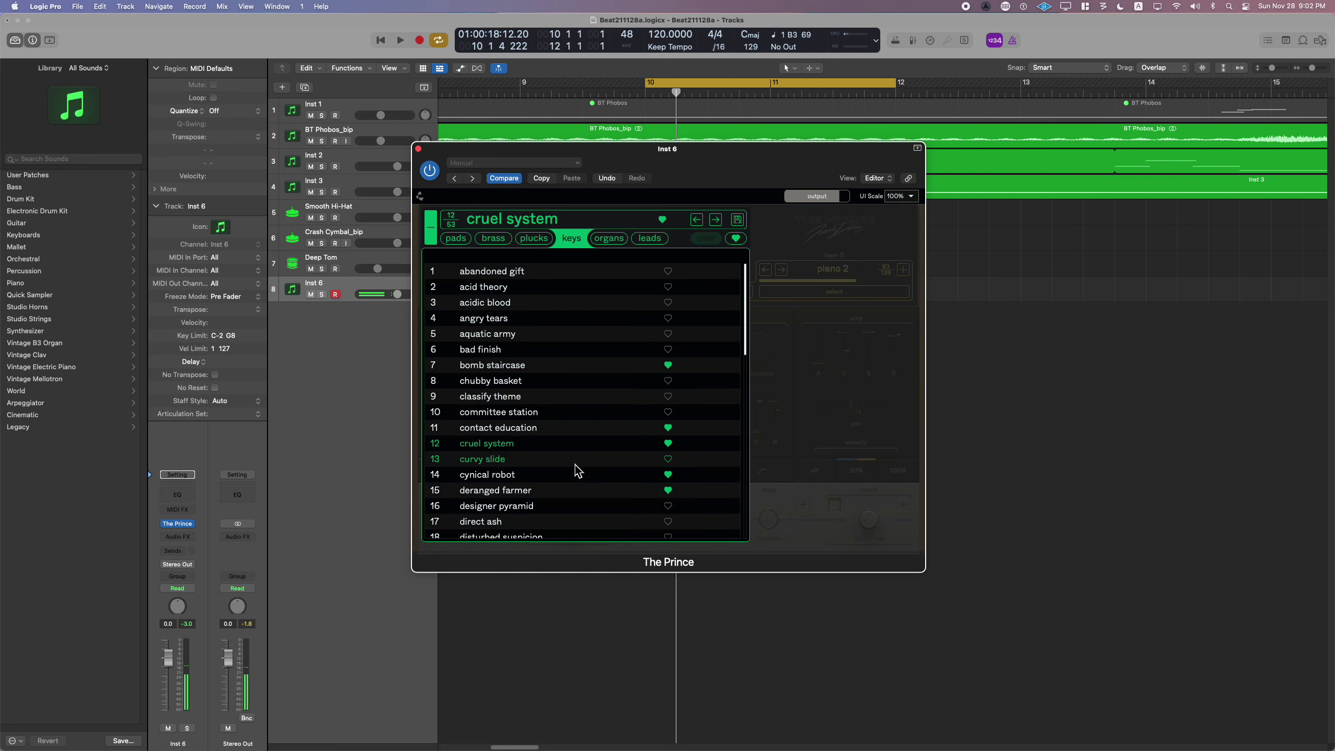
click(577, 481)
click(578, 491)
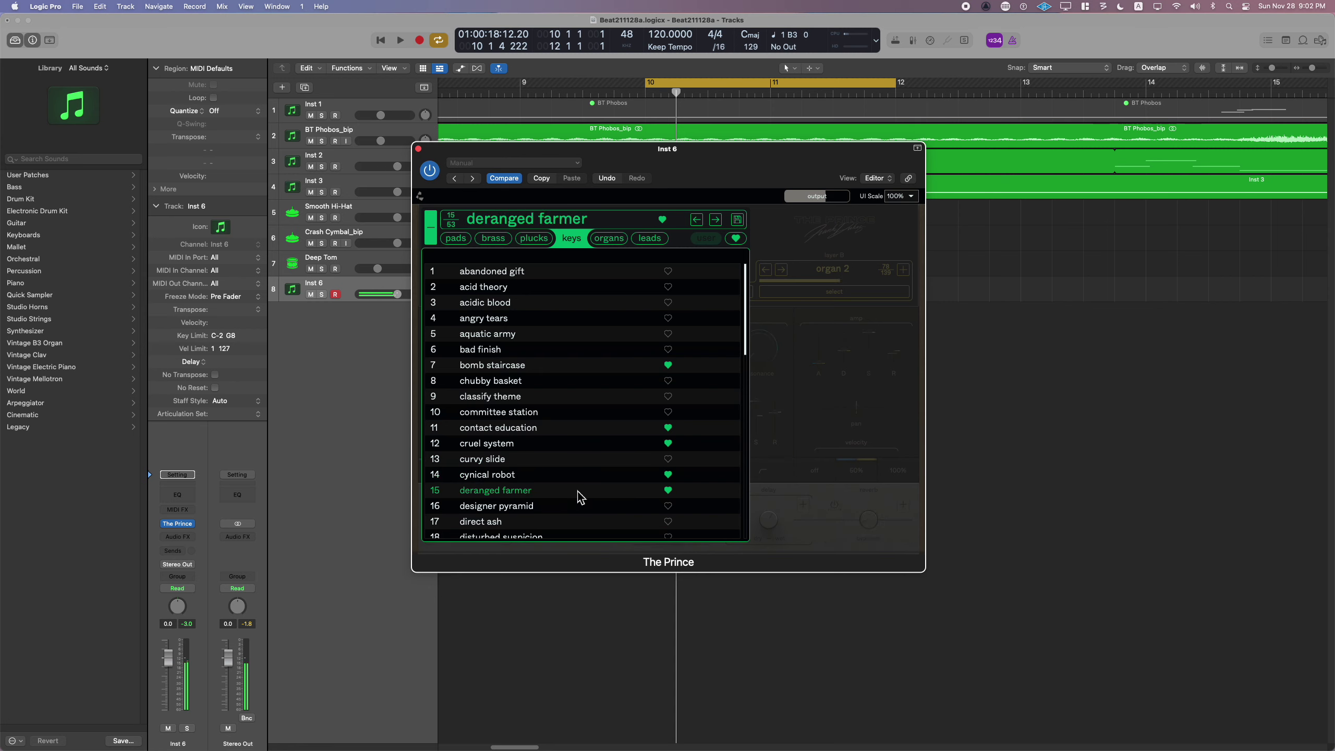
click(578, 505)
scroll(575, 503, down, 5)
click(576, 503)
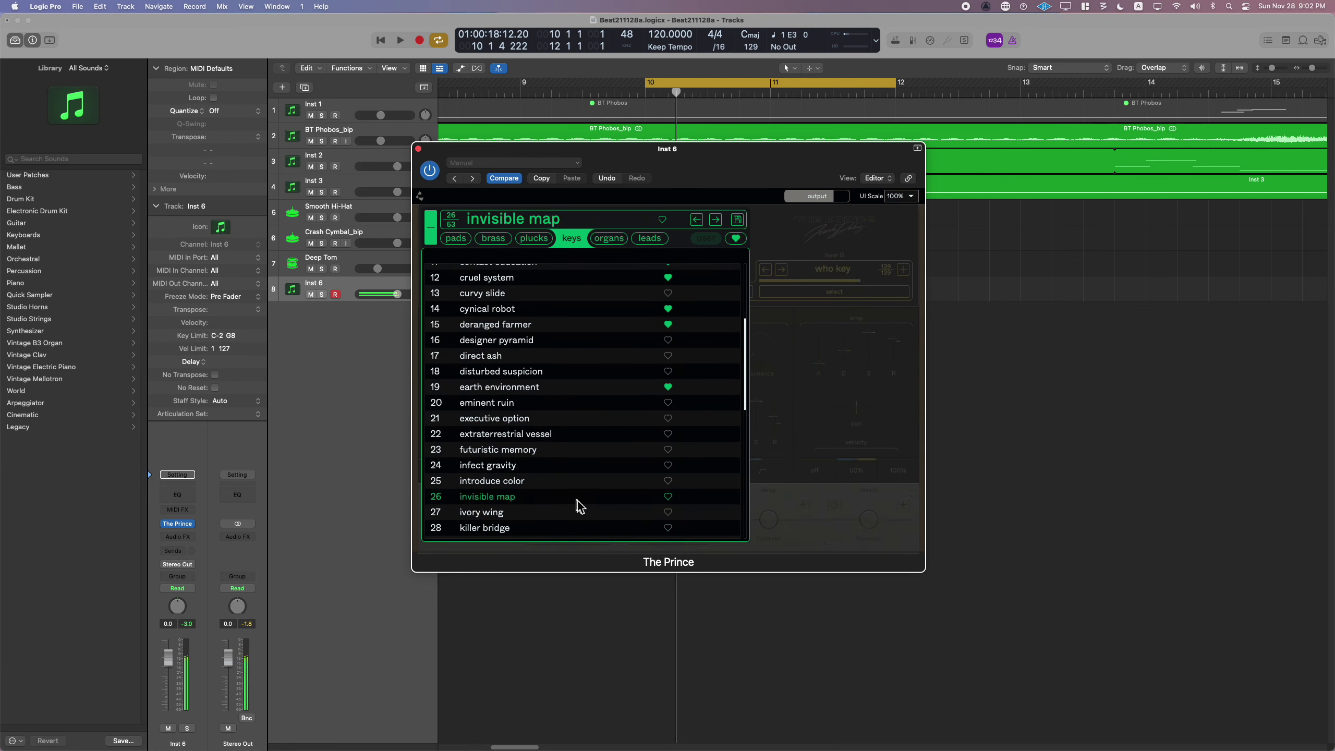
click(418, 149)
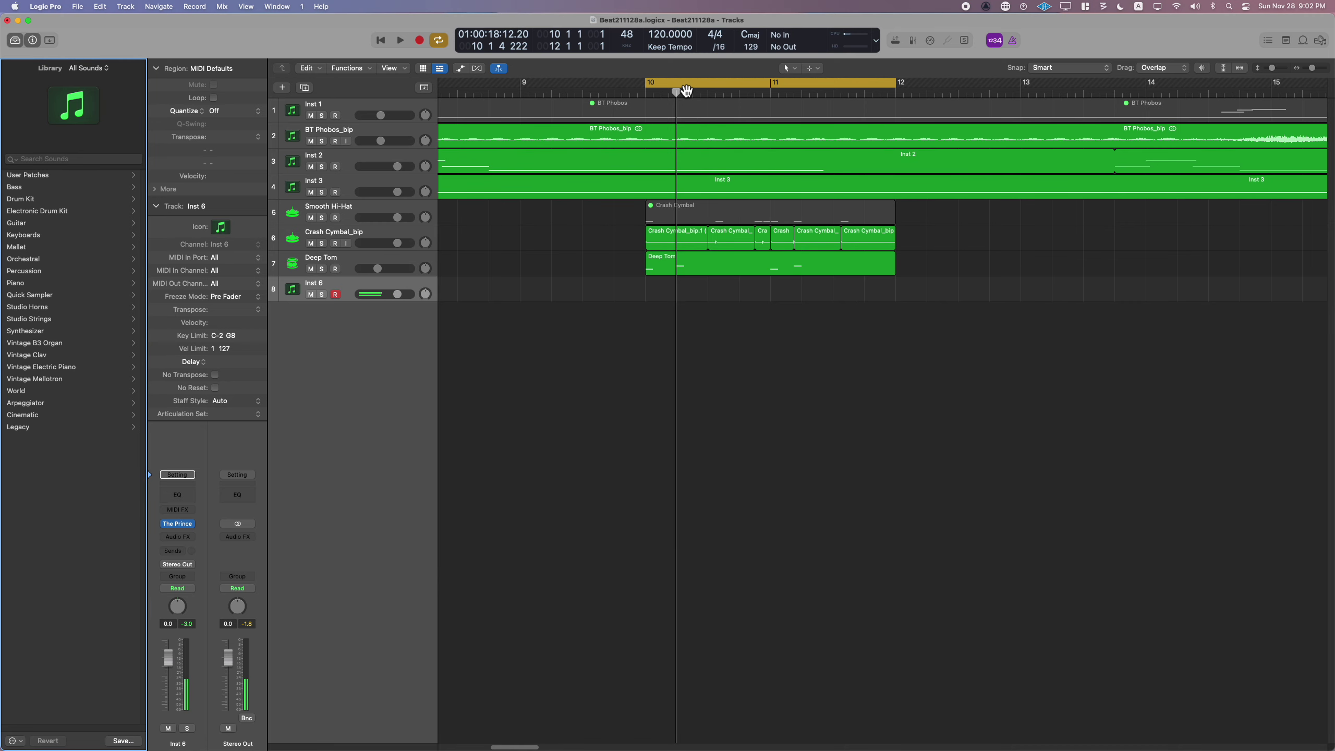
drag(605, 238, 1043, 323)
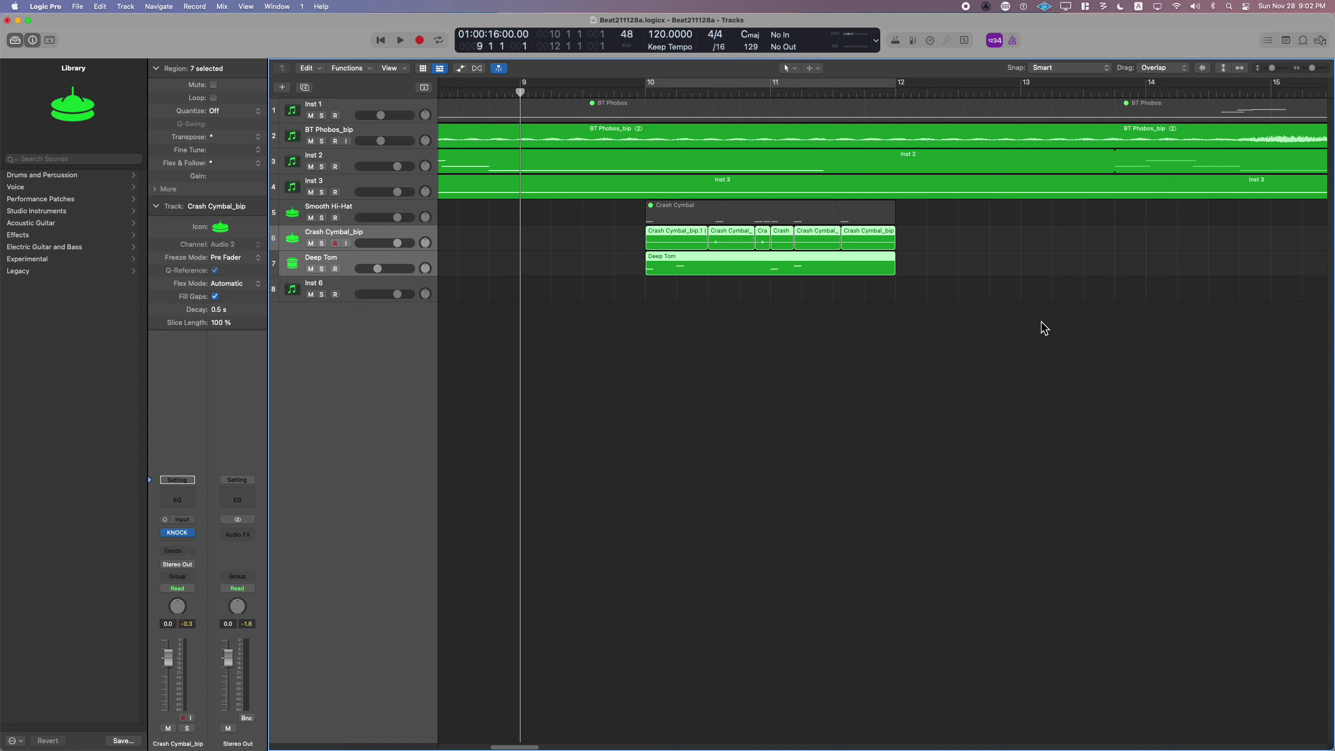
key(r)
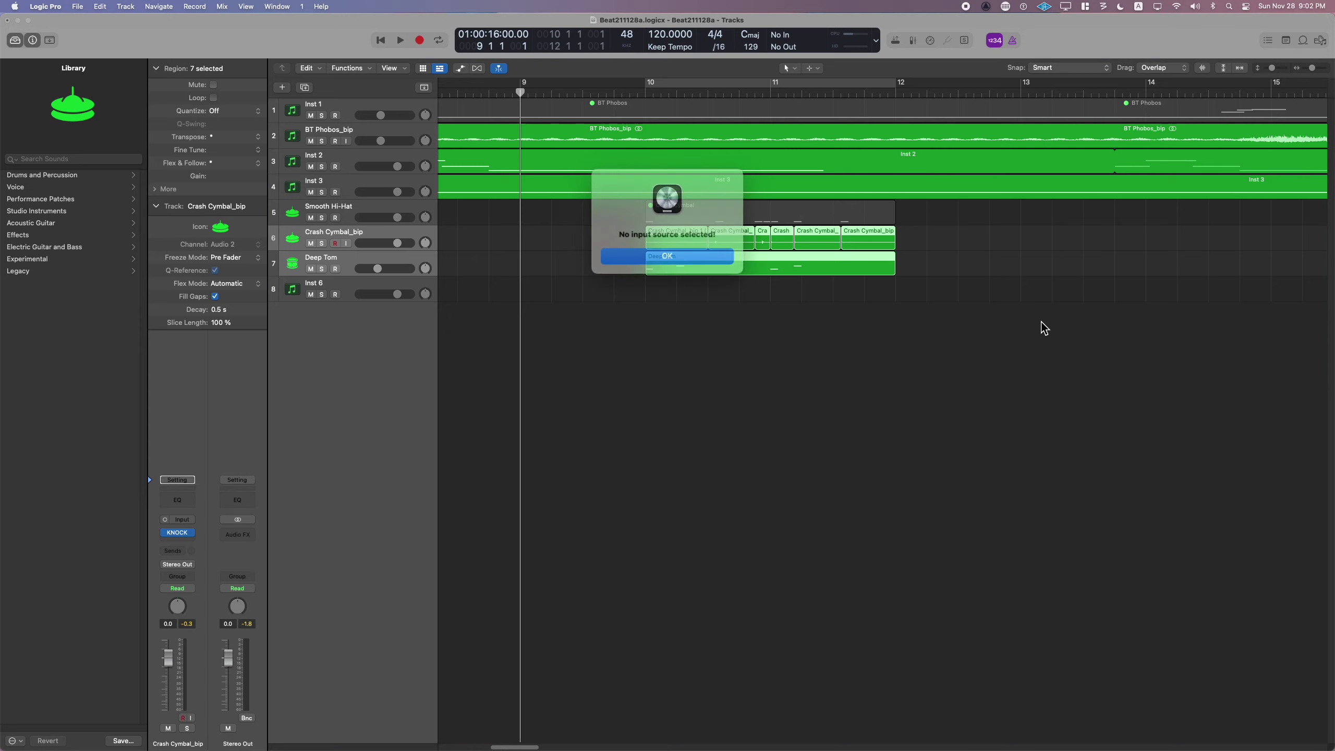
click(717, 252)
- Record a keys part about one bar long on the Inst 6 track, starting at bar 10
click(426, 295)
key(r)
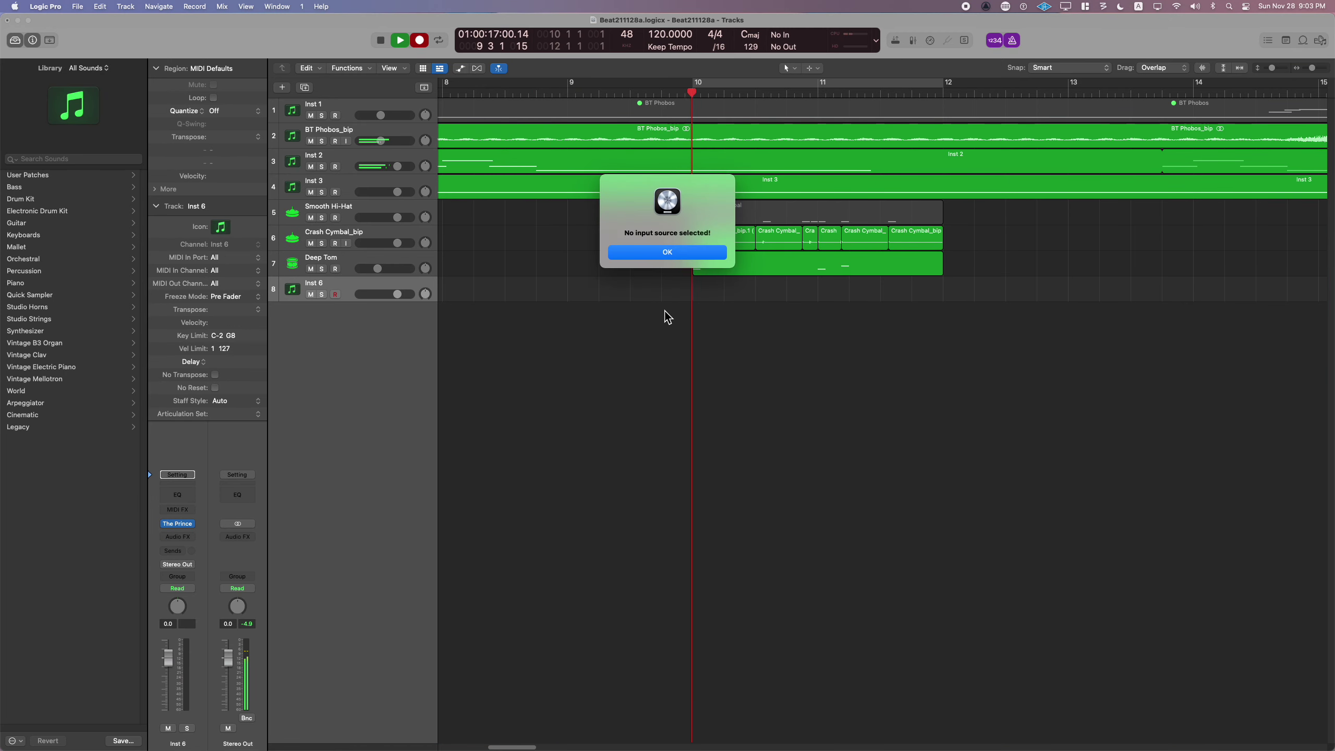
click(663, 253)
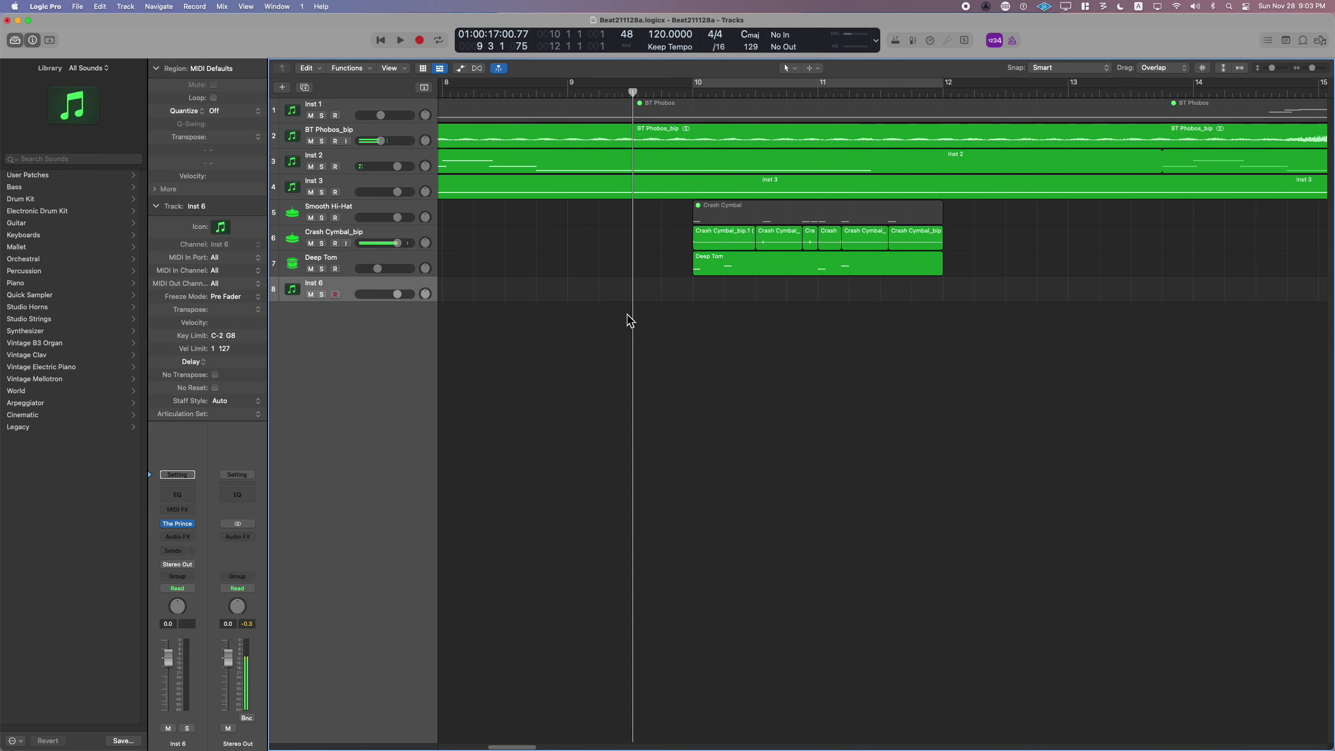
key(period)
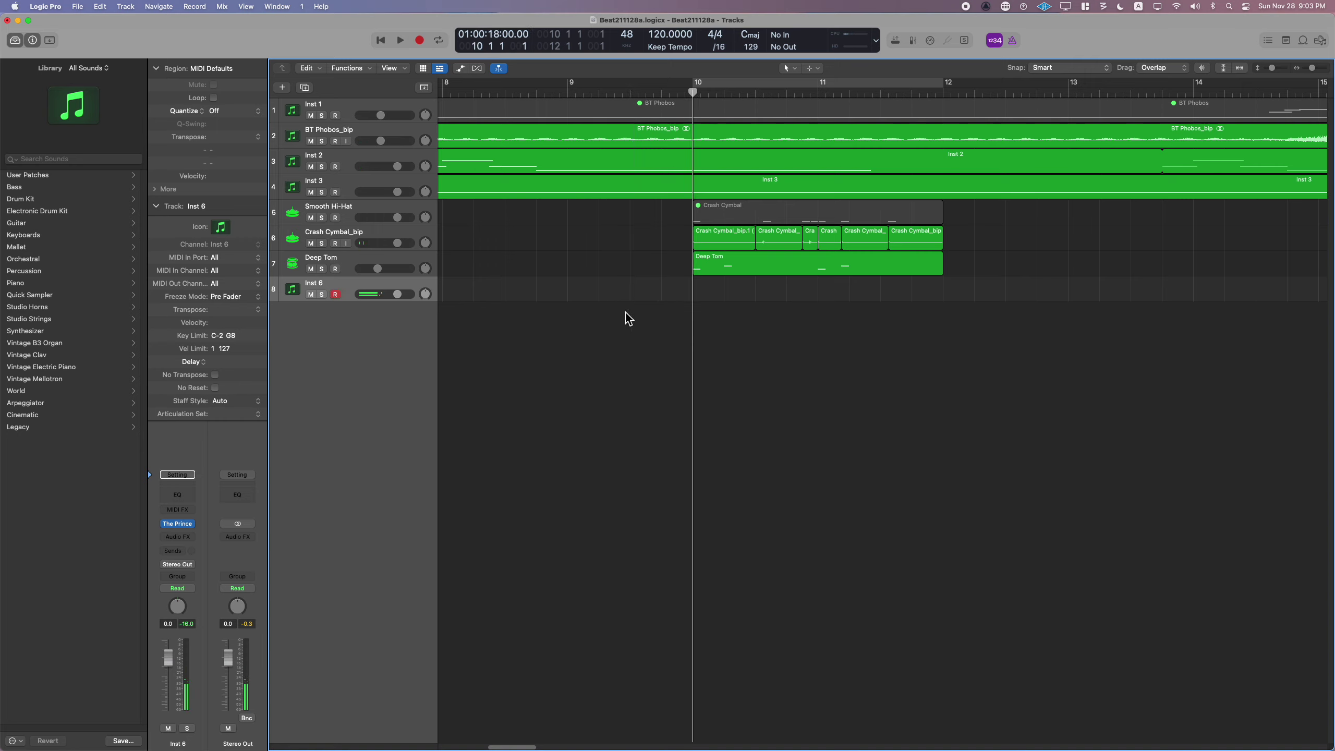
key(r)
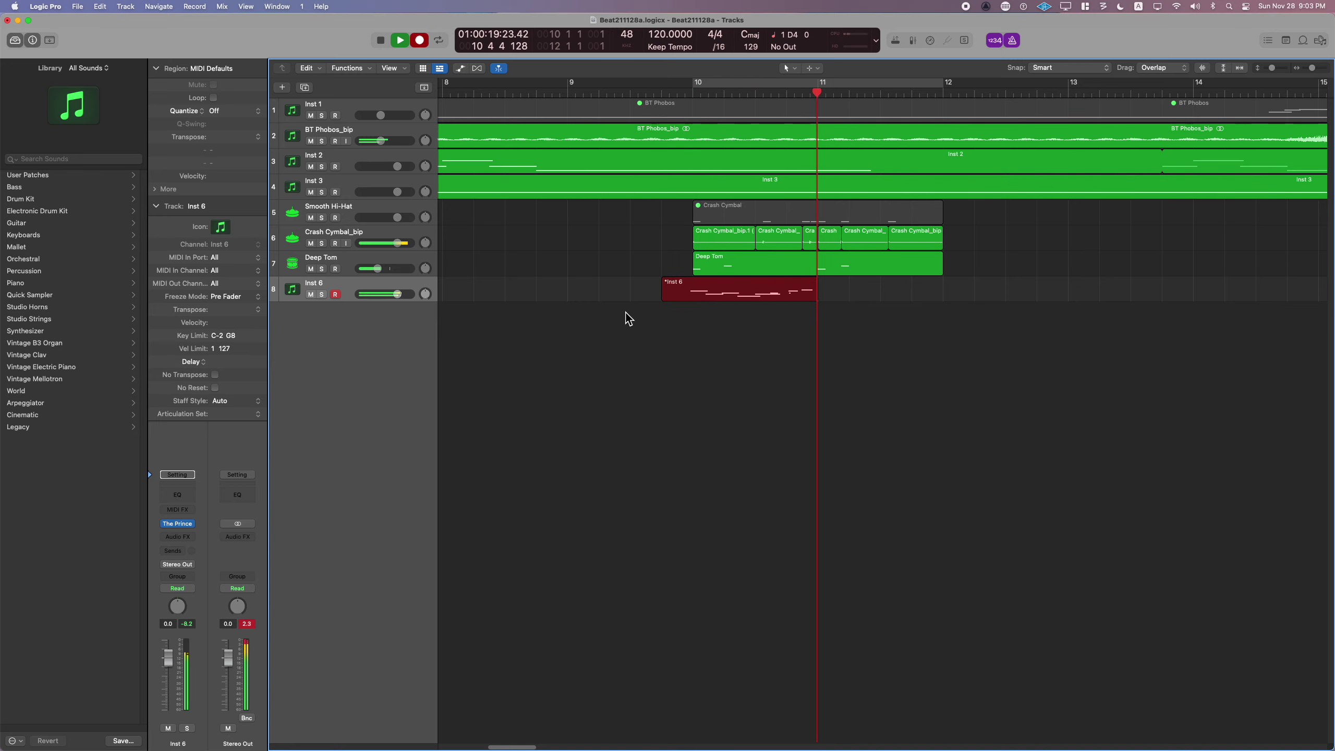
key(r)
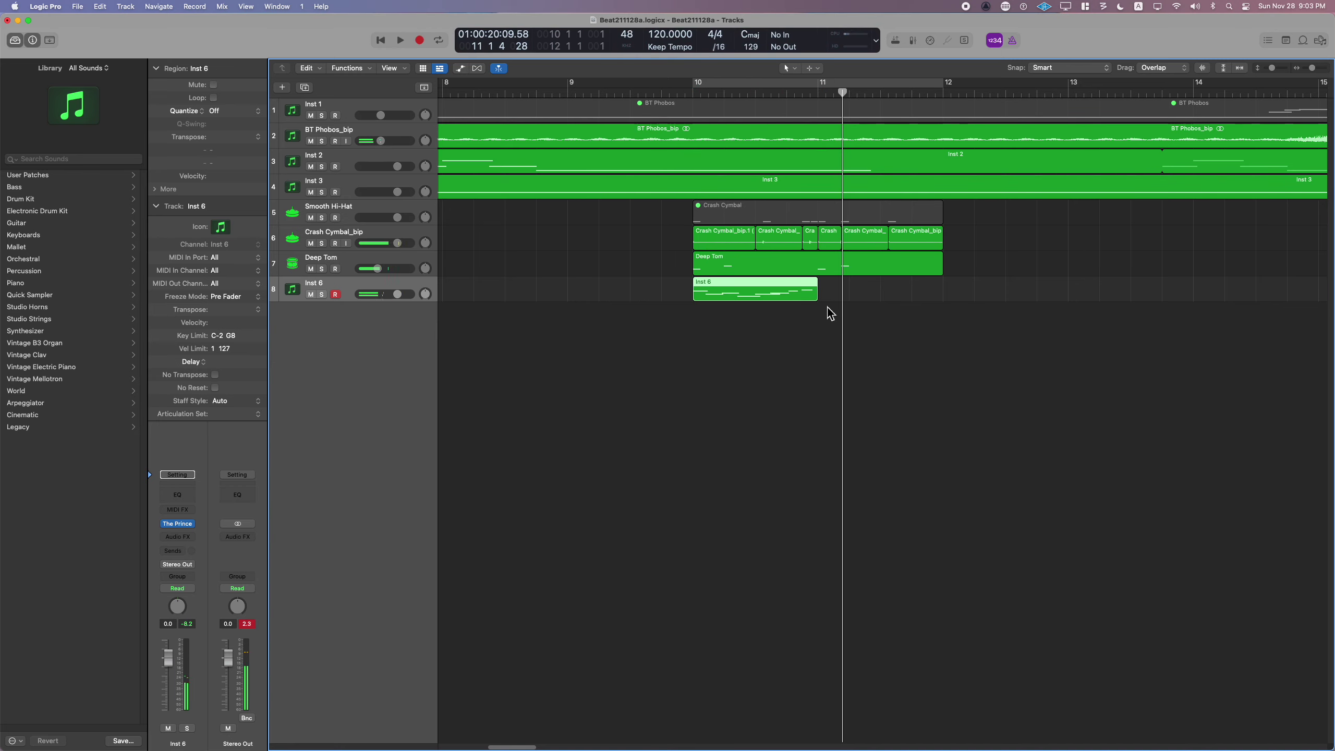
- Extend the recorded Inst 6 region to two bars and quantize all its notes to 1/16
drag(823, 303, 942, 328)
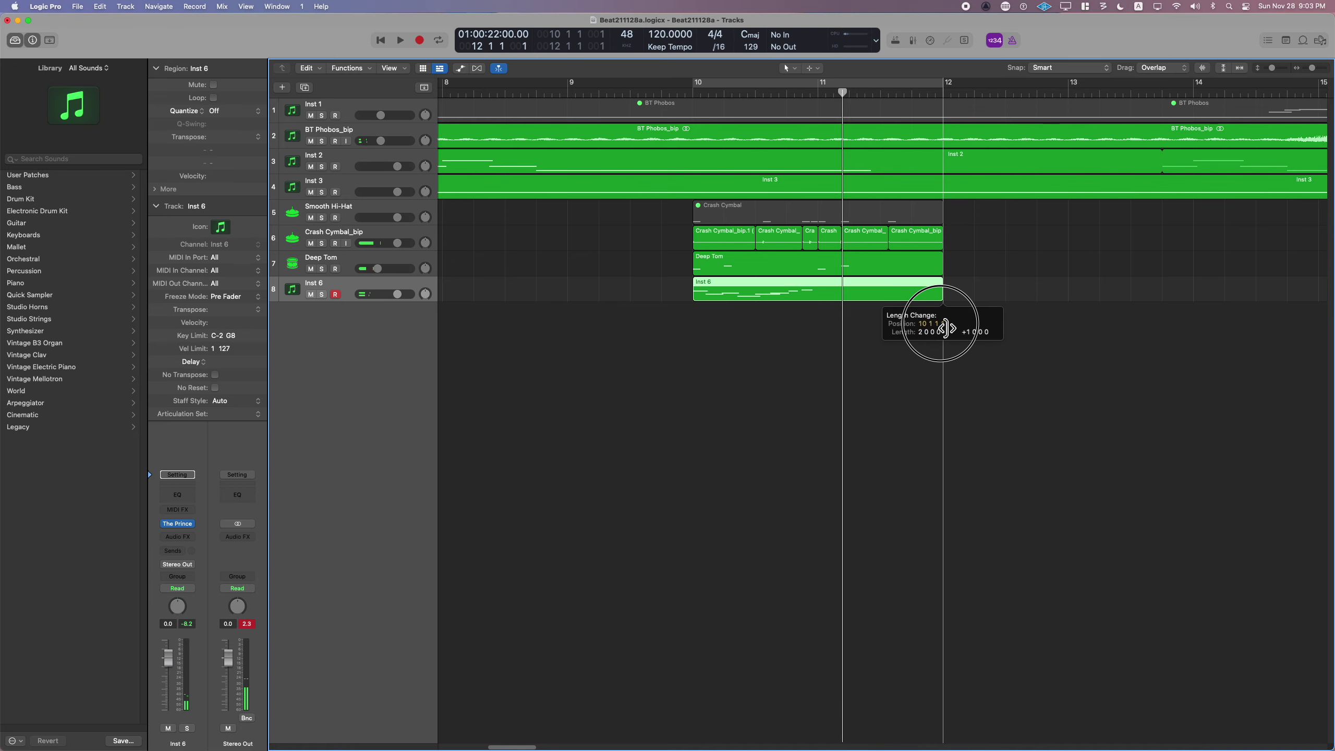
double_click(805, 298)
click(858, 426)
key(space)
key(space)
key(super+a)
key(q)
- Review the quantized Inst 6 notes during playback and move the region to bar 12
drag(896, 408, 852, 460)
key(space)
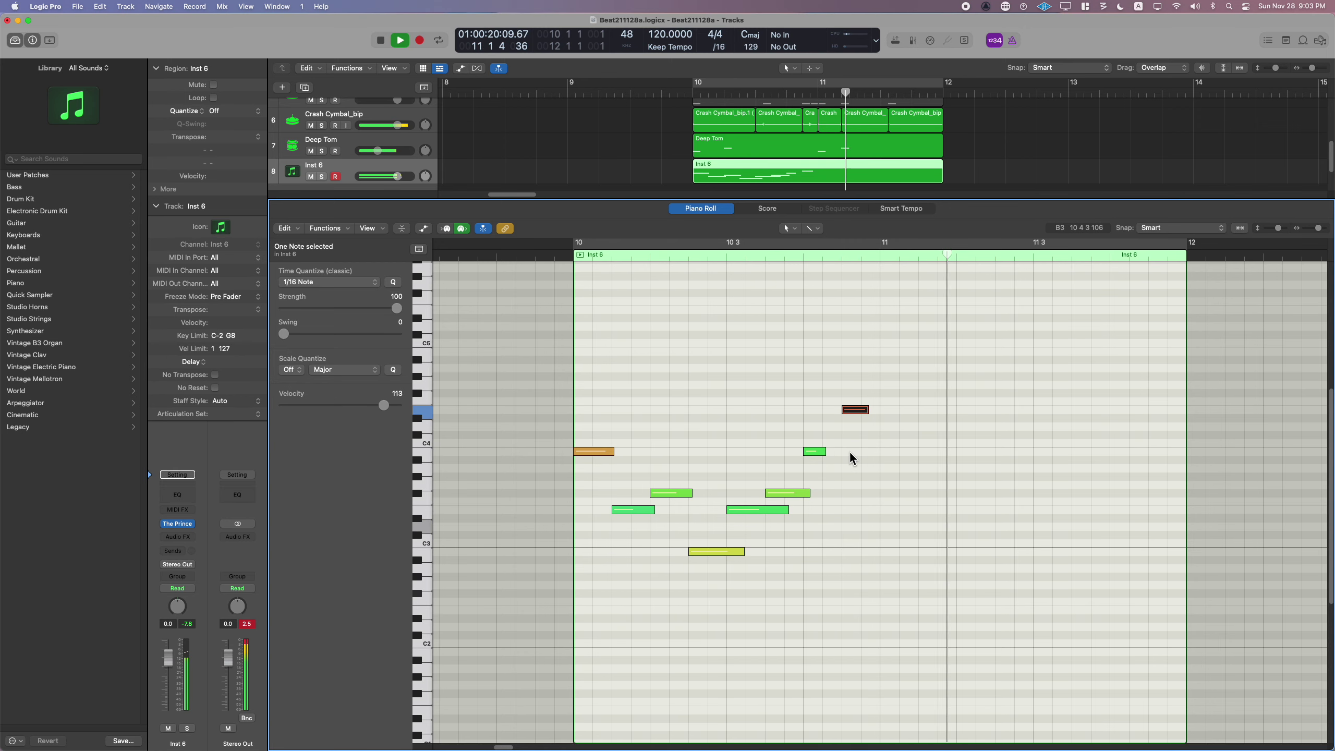
drag(893, 365, 613, 607)
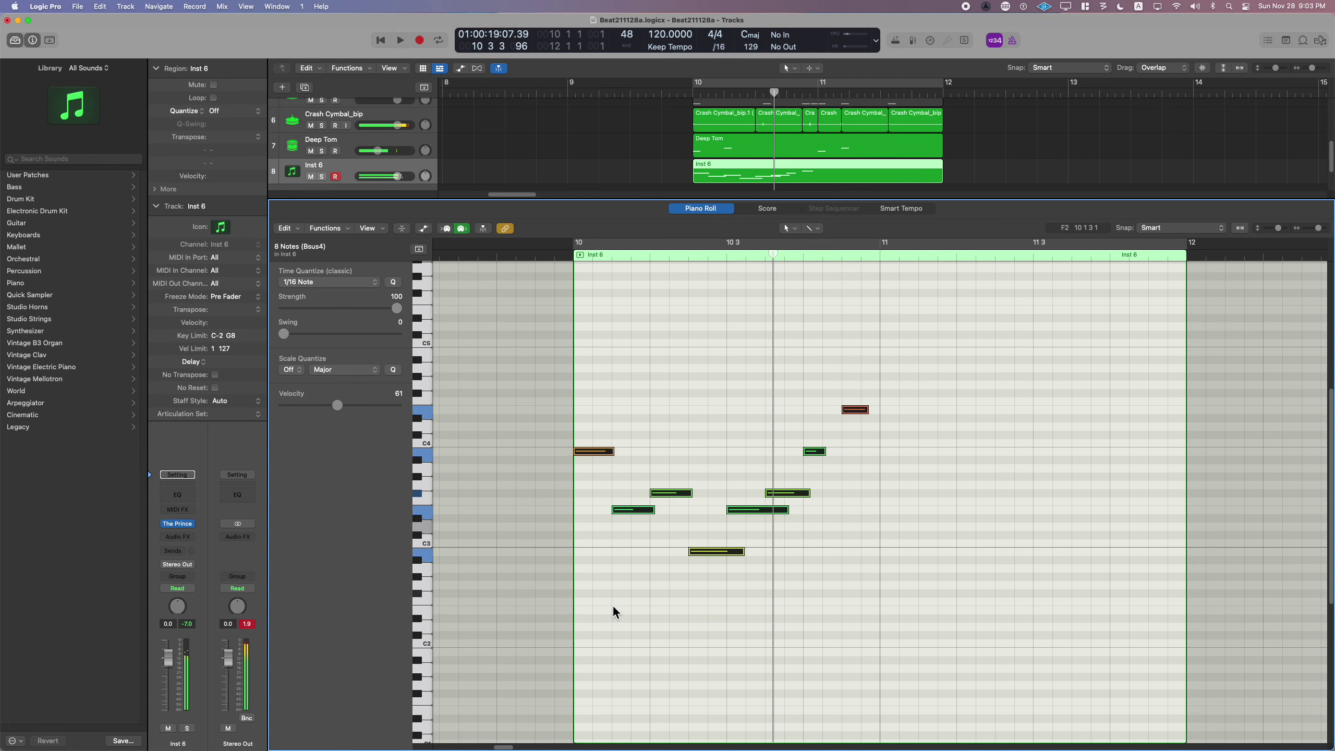
key(e)
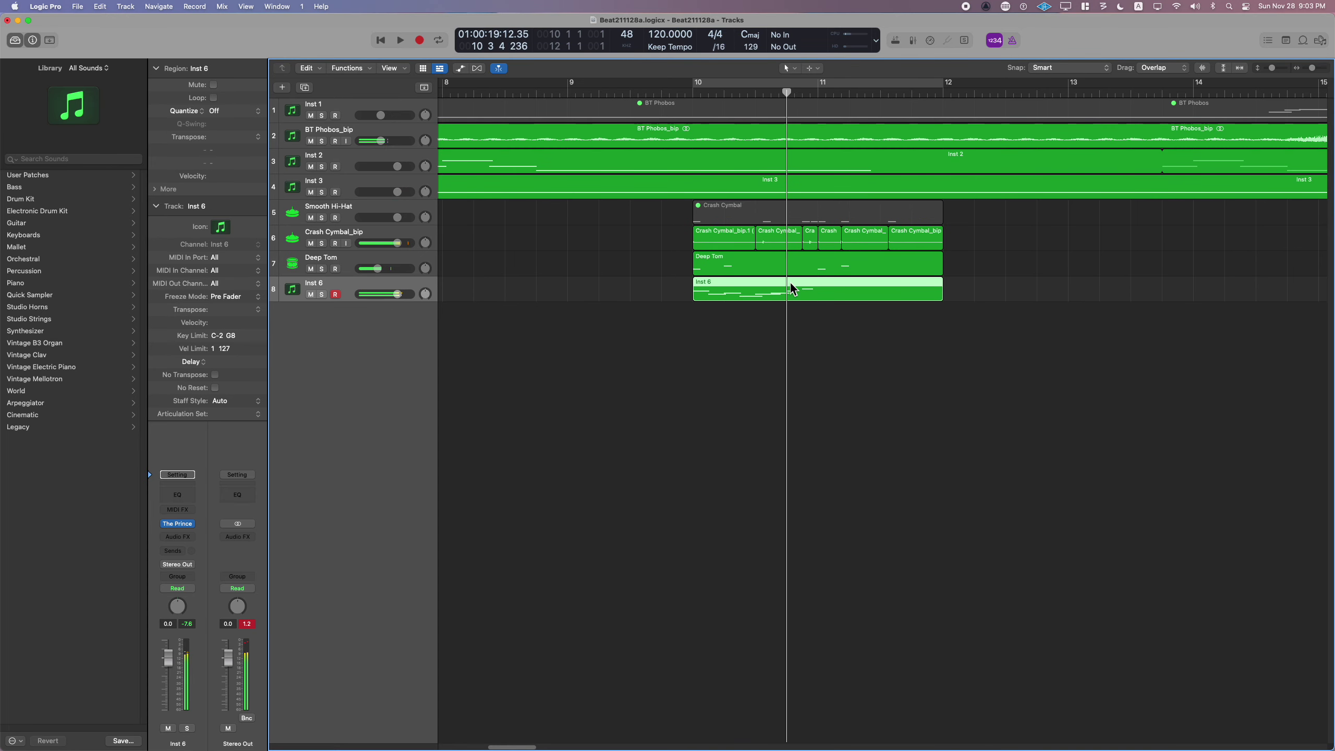
drag(788, 287, 1038, 297)
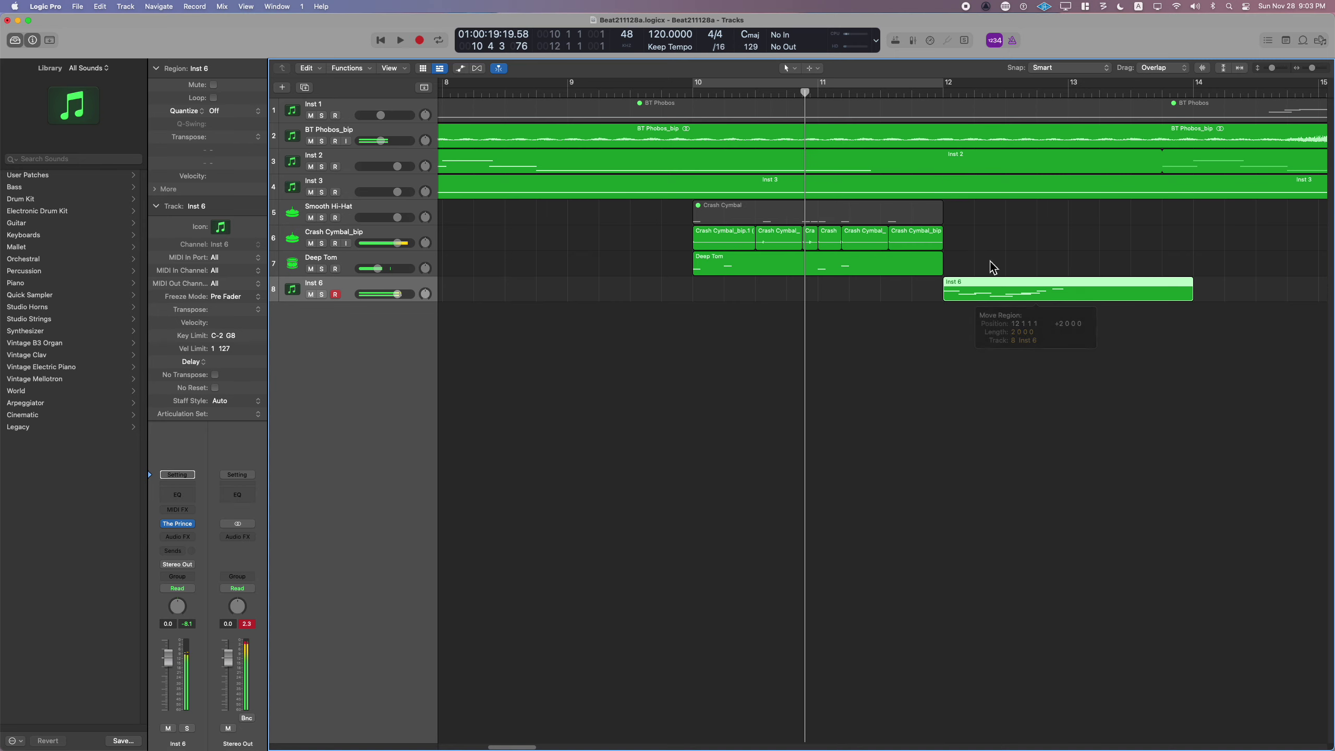
- Try to pack the six Crash Cymbal_bip regions into a take folder
drag(626, 238, 985, 246)
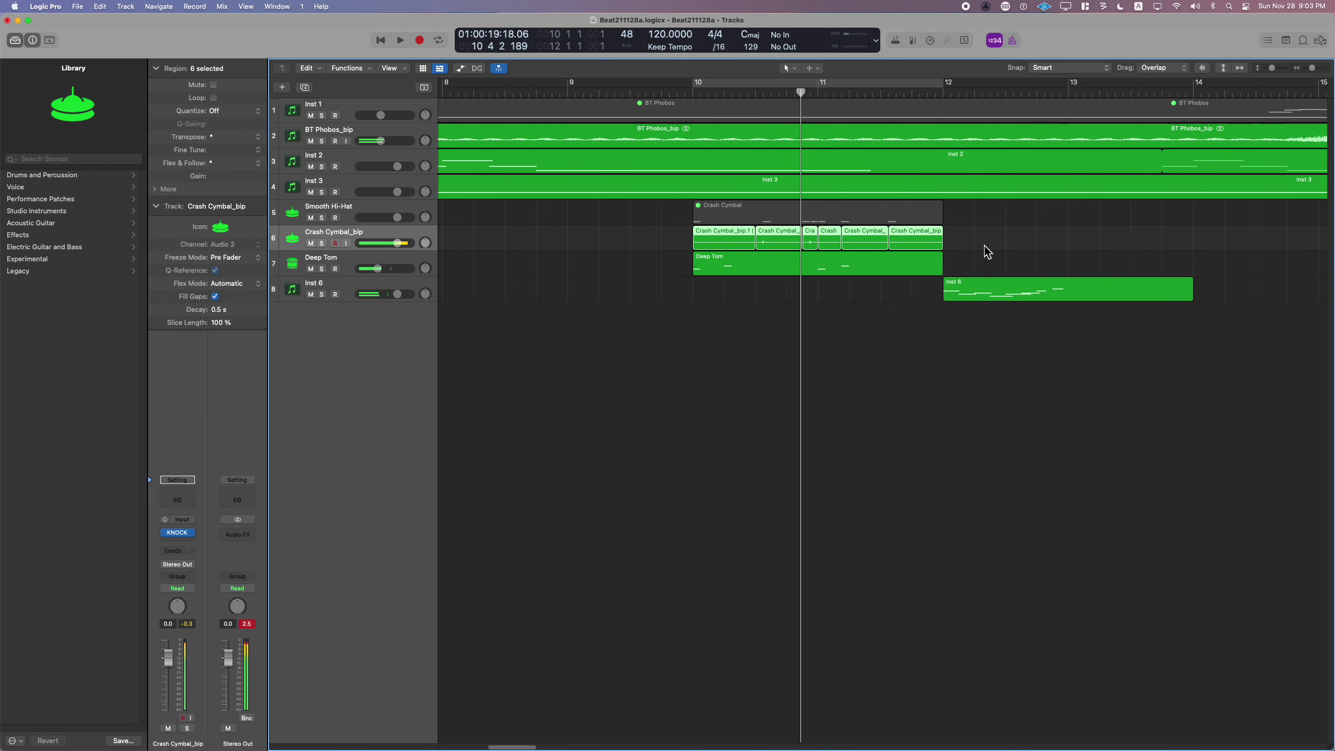
key(ctrl+super+f)
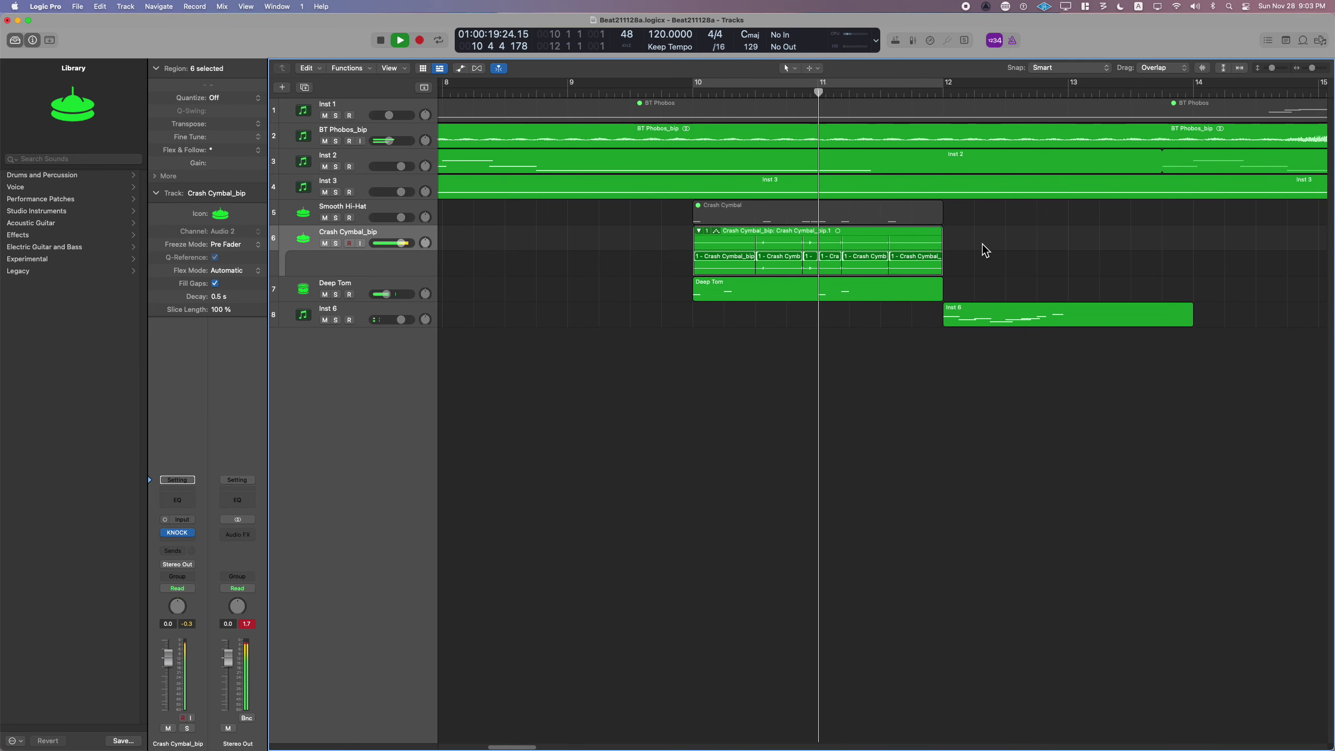
key(shift+space)
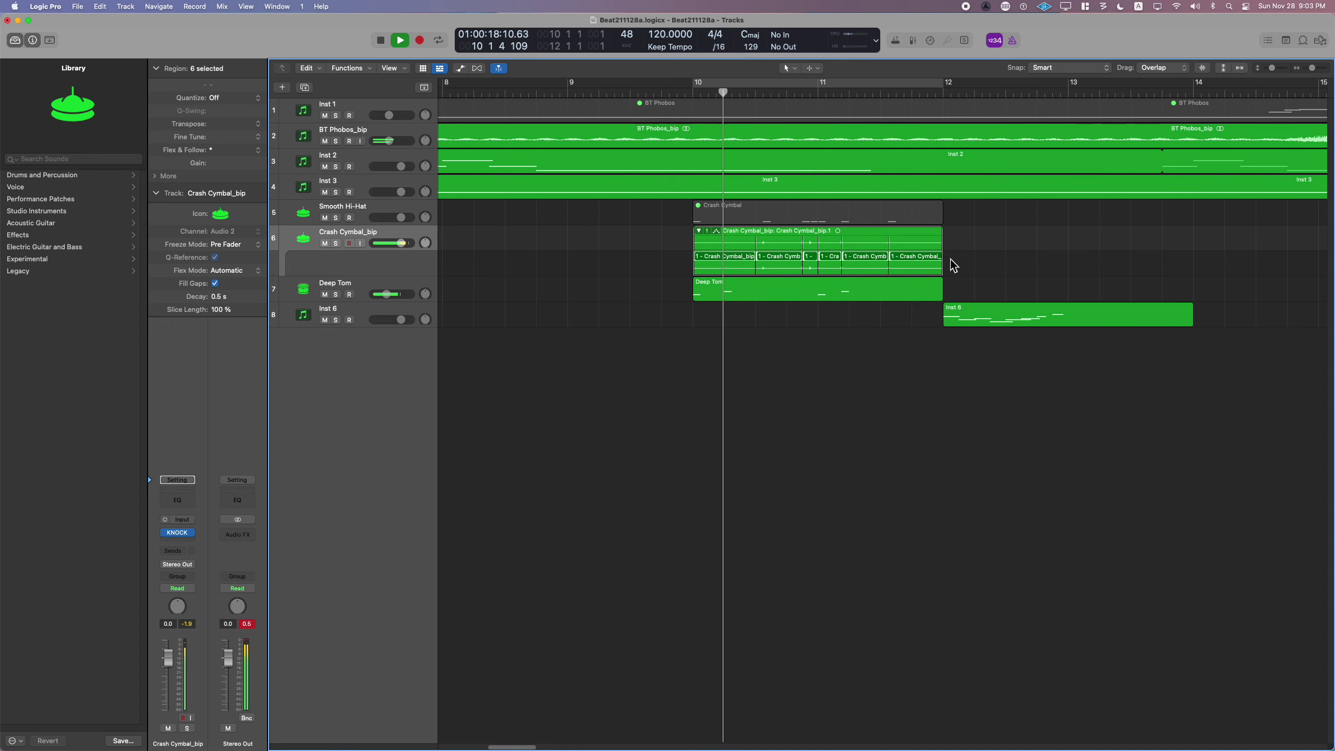
key(shift+space)
click(887, 230)
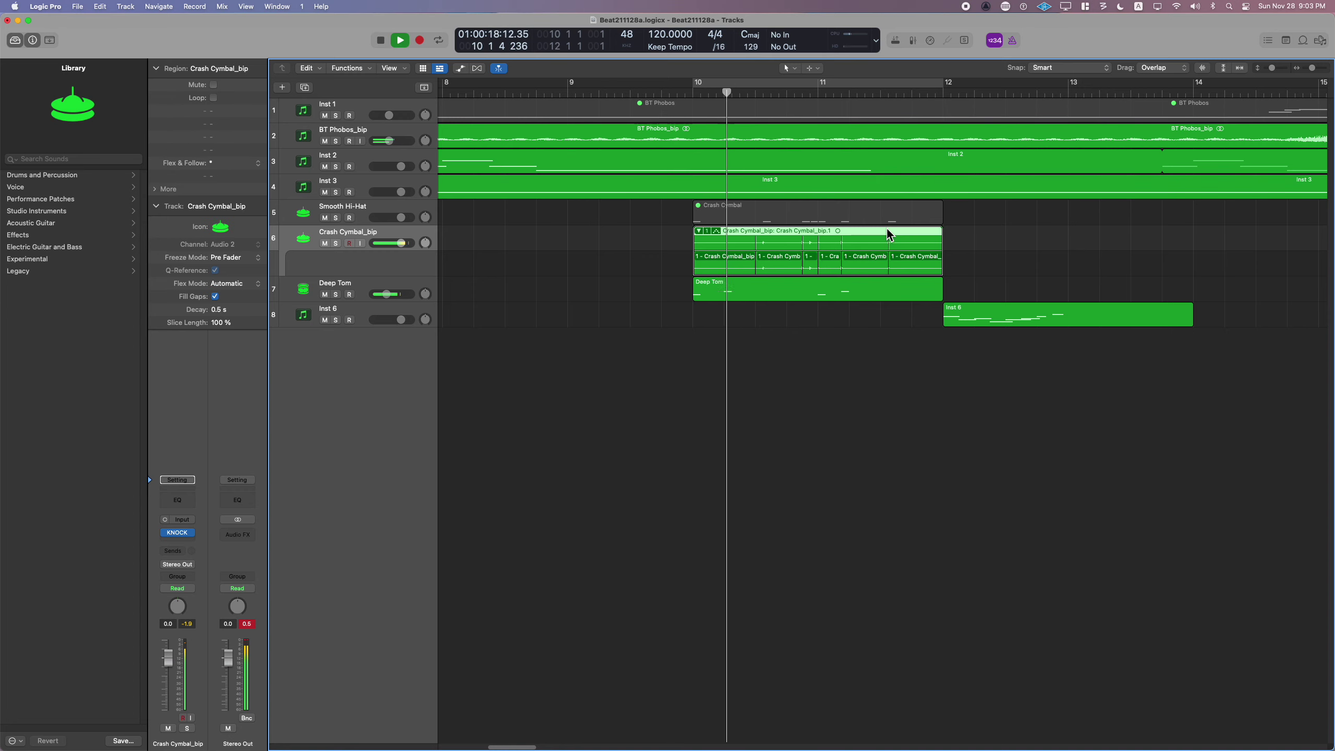
key(shift+space)
key(super+z)
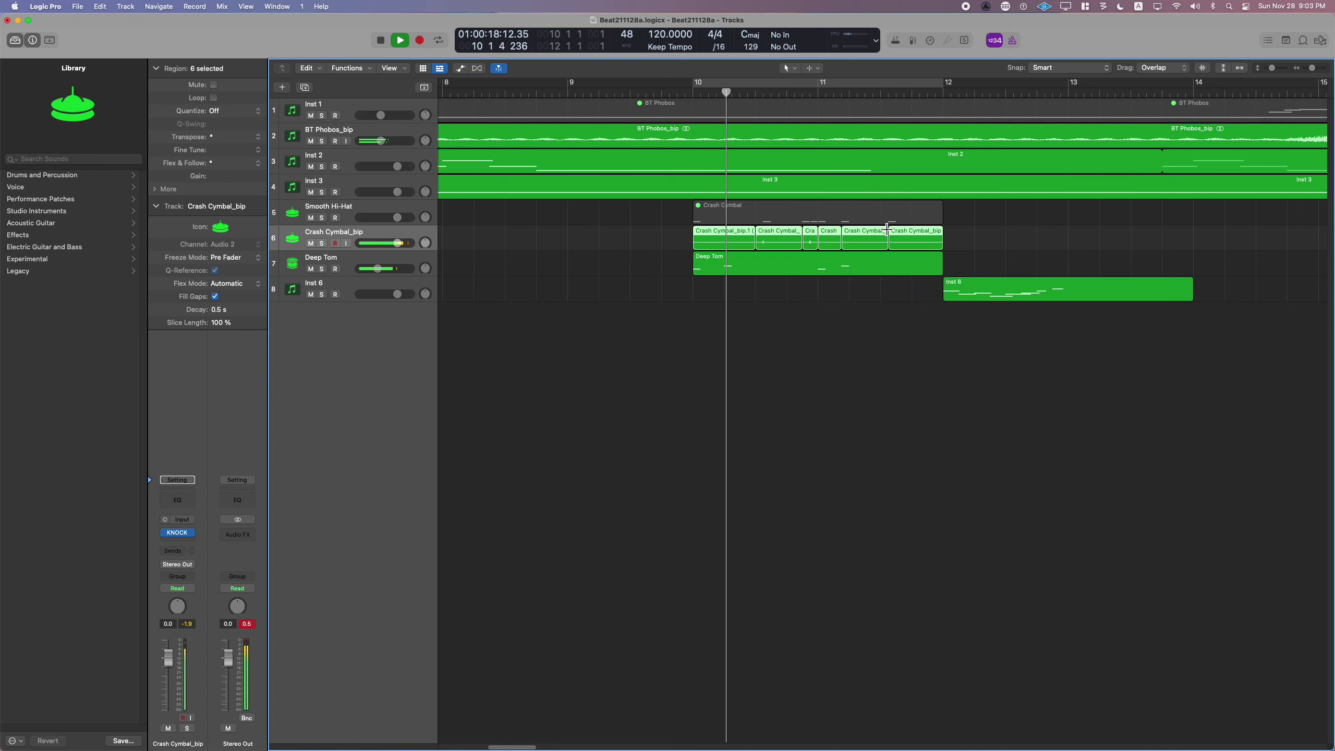
- Pack the six selected Crash Cymbal_bip regions into one regular folder region
key(shift+space)
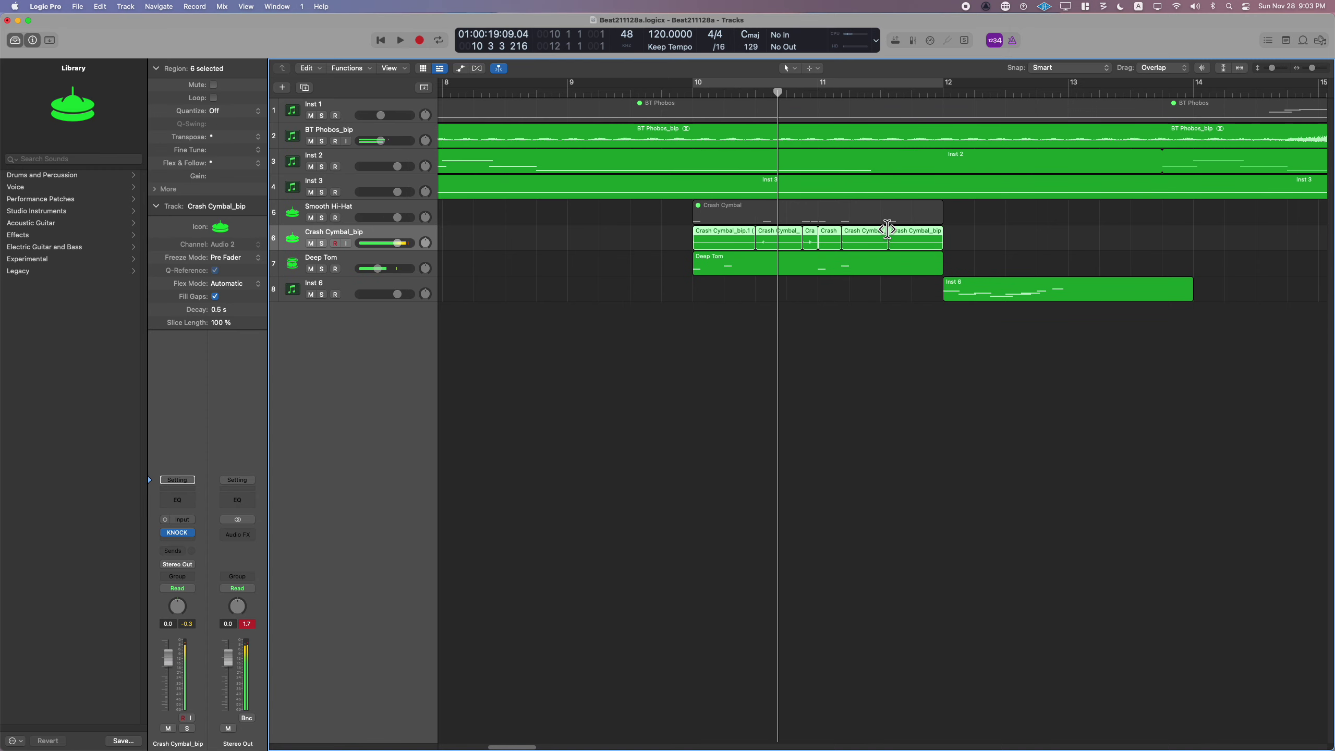
key(shift+space)
key(space)
click(351, 68)
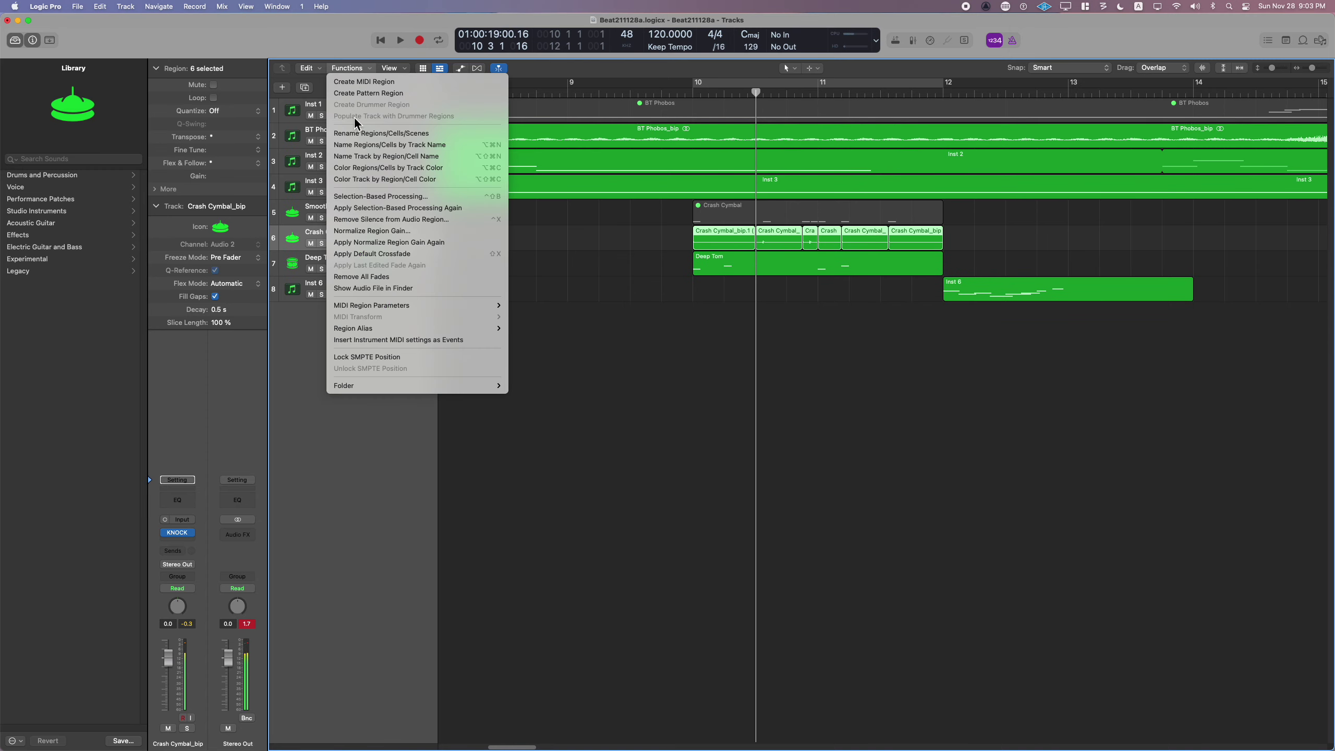
mouse_move(432, 387)
click(515, 389)
key(shift+space)
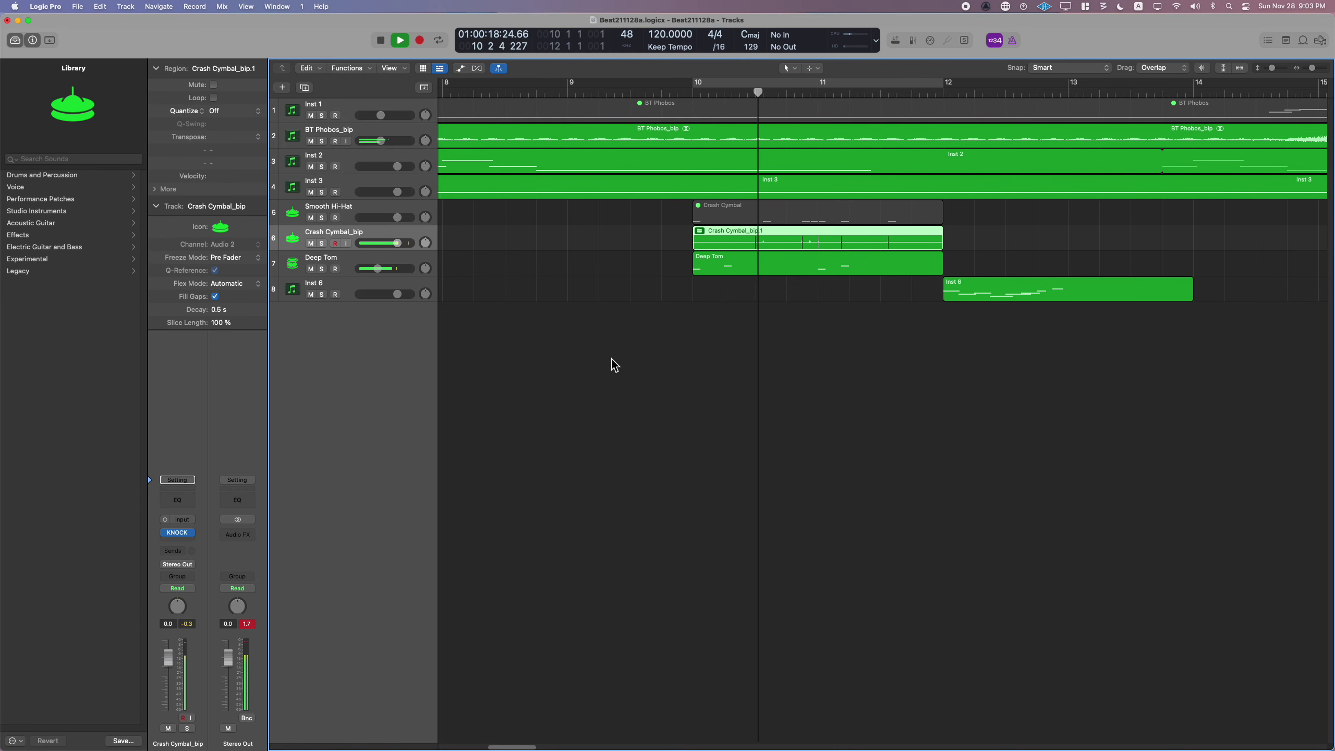
- Loop the Crash Cymbal_bip folder and the Deep Tom region from bar 10 onward
key(l)
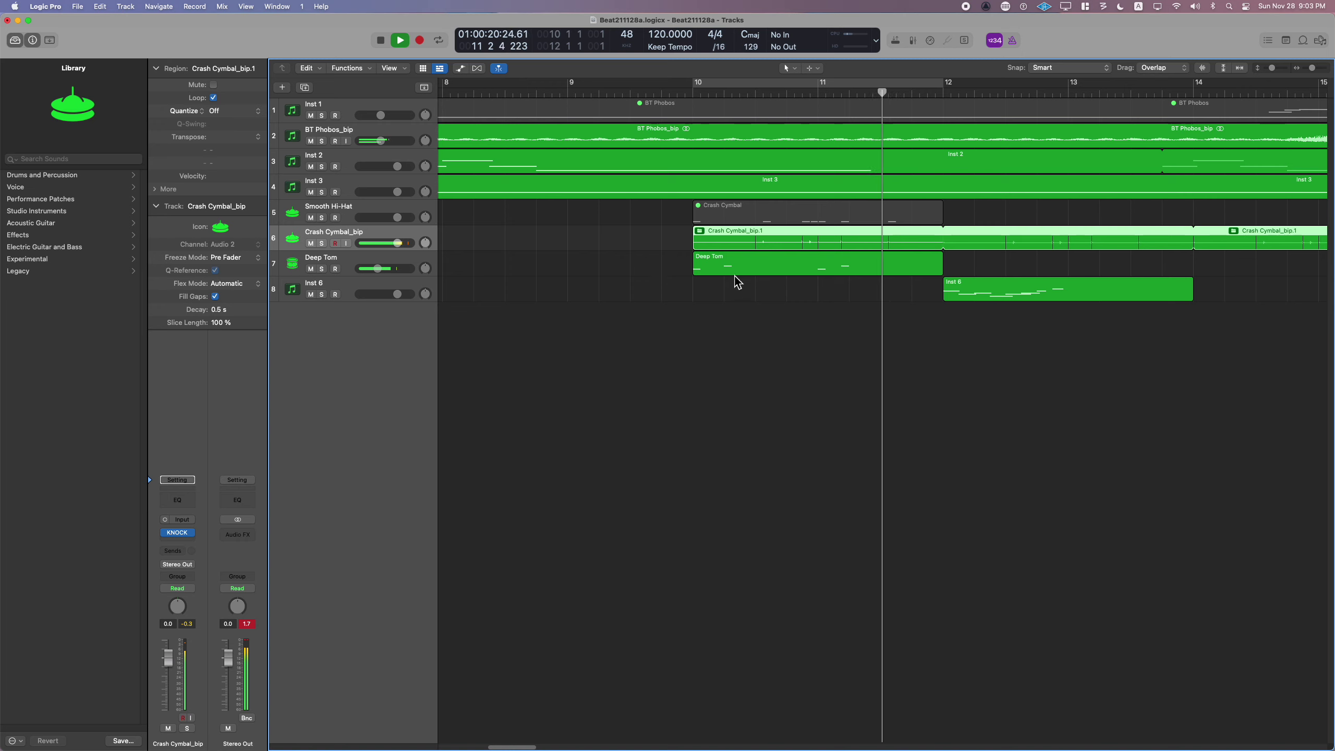
click(749, 268)
key(shift+space)
key(l)
- Move the two-bar Inst 6 region to bar 14
click(917, 293)
key(super+Left)
key(super+Left)
key(super+Left)
key(super+Left)
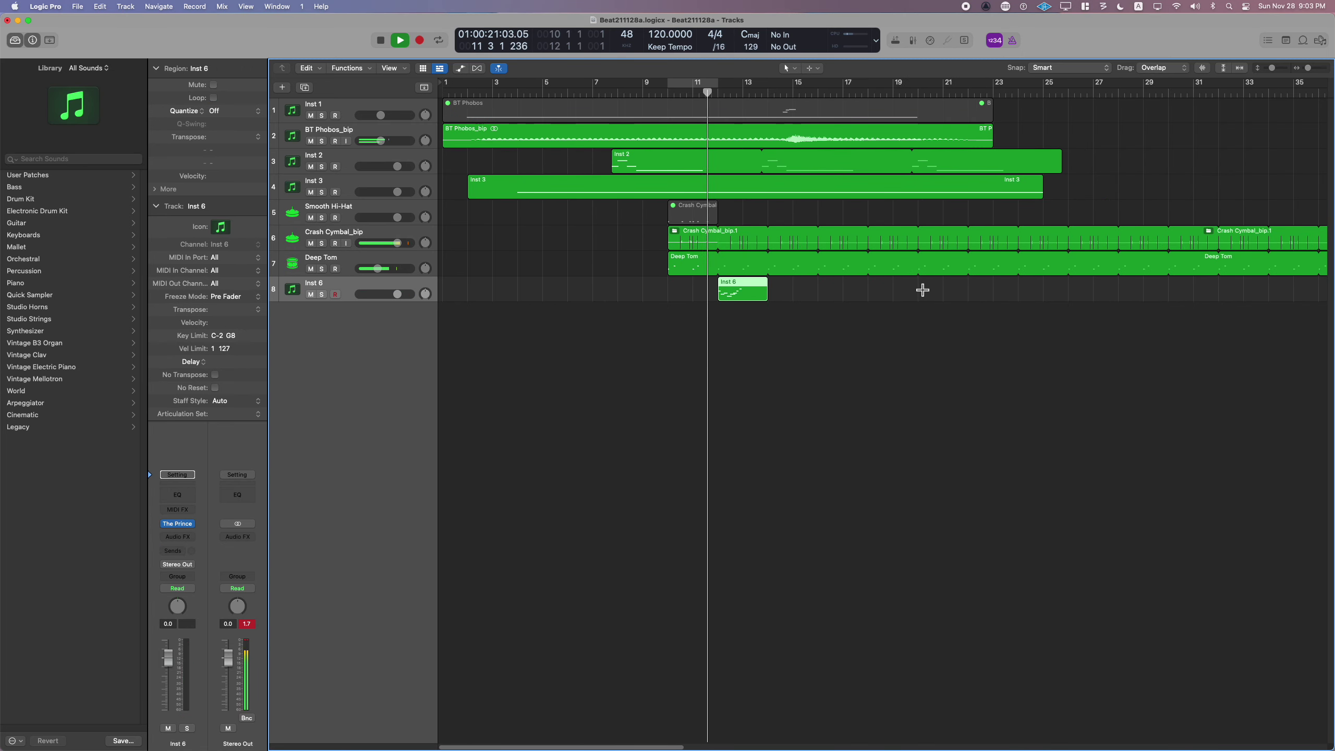
drag(735, 293, 786, 293)
key(shift+space)
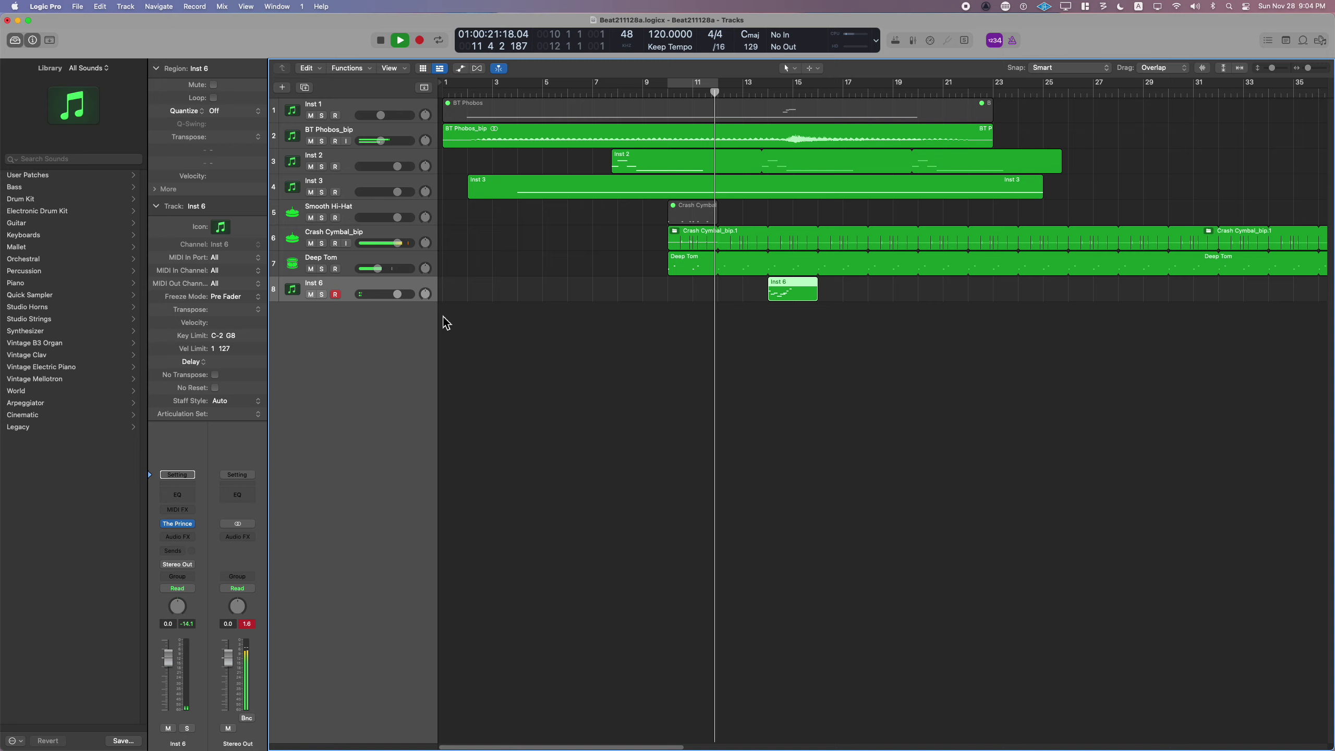
- Copy the Inst 6 region onto a duplicate of its track and set the cycle range to bars 14 to 16
key(super+d)
drag(792, 294, 790, 312)
double_click(786, 292)
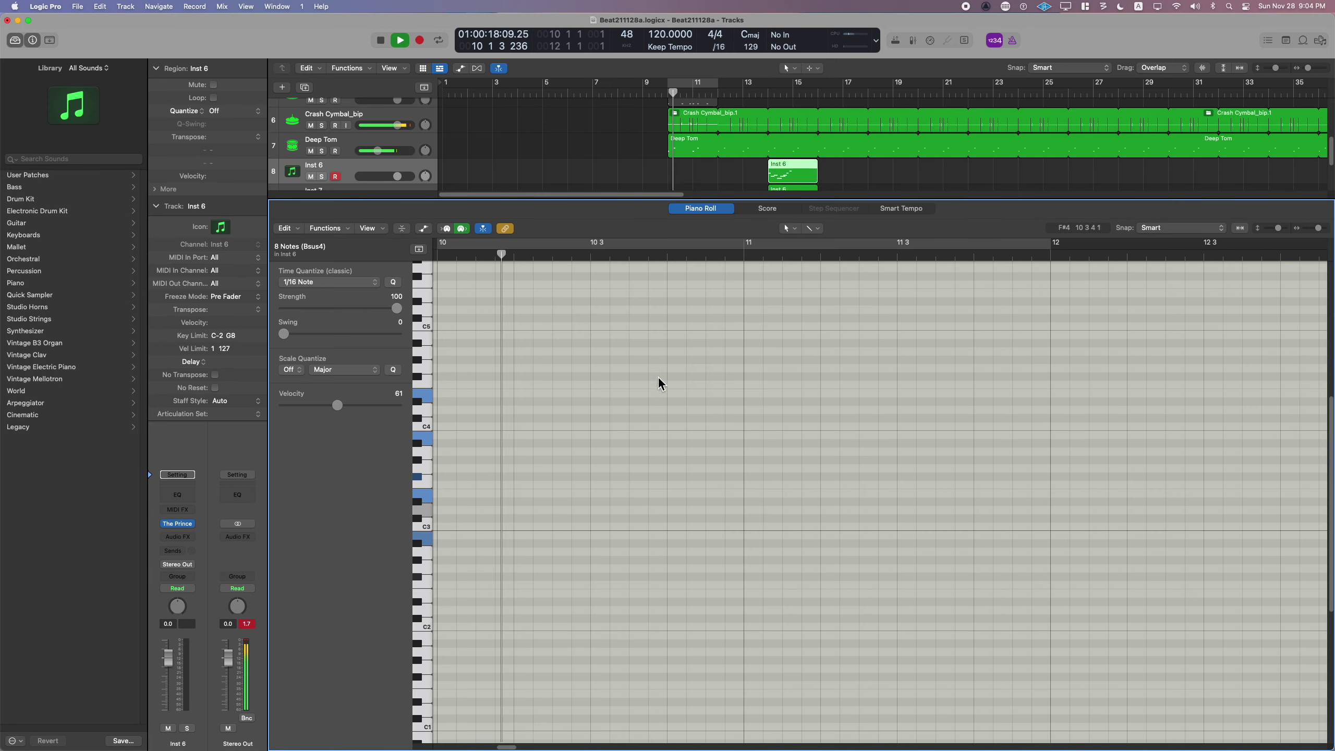
click(795, 176)
key(u)
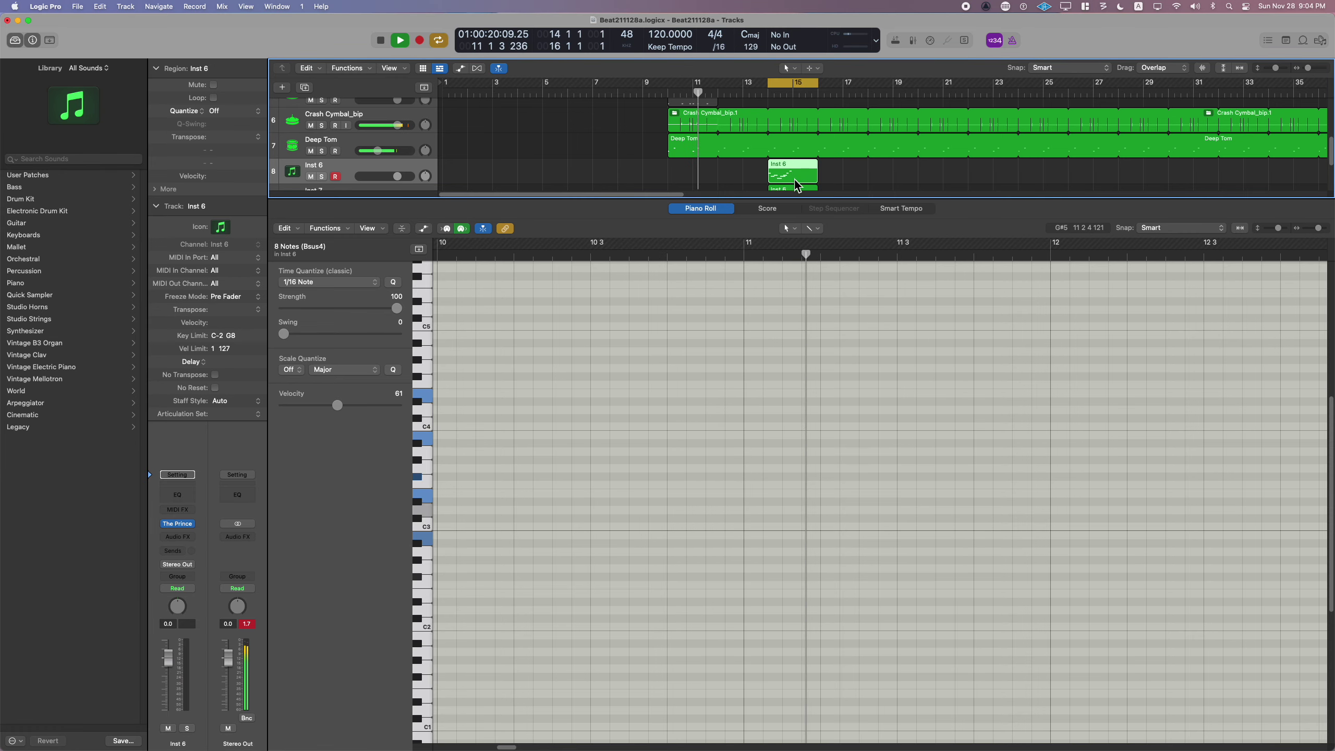
- Mute the last four notes of the Inst 6 region on the original track
drag(708, 361, 847, 498)
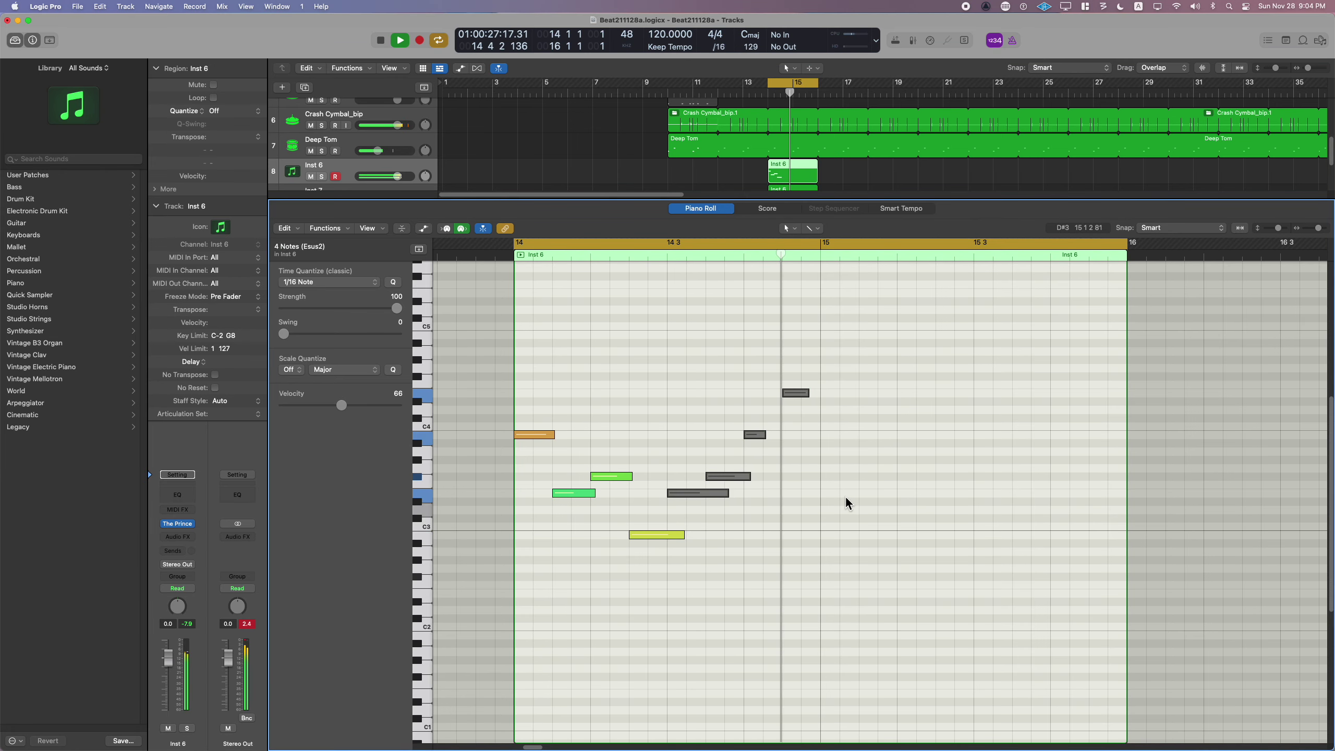
click(840, 486)
key(p)
key(space)
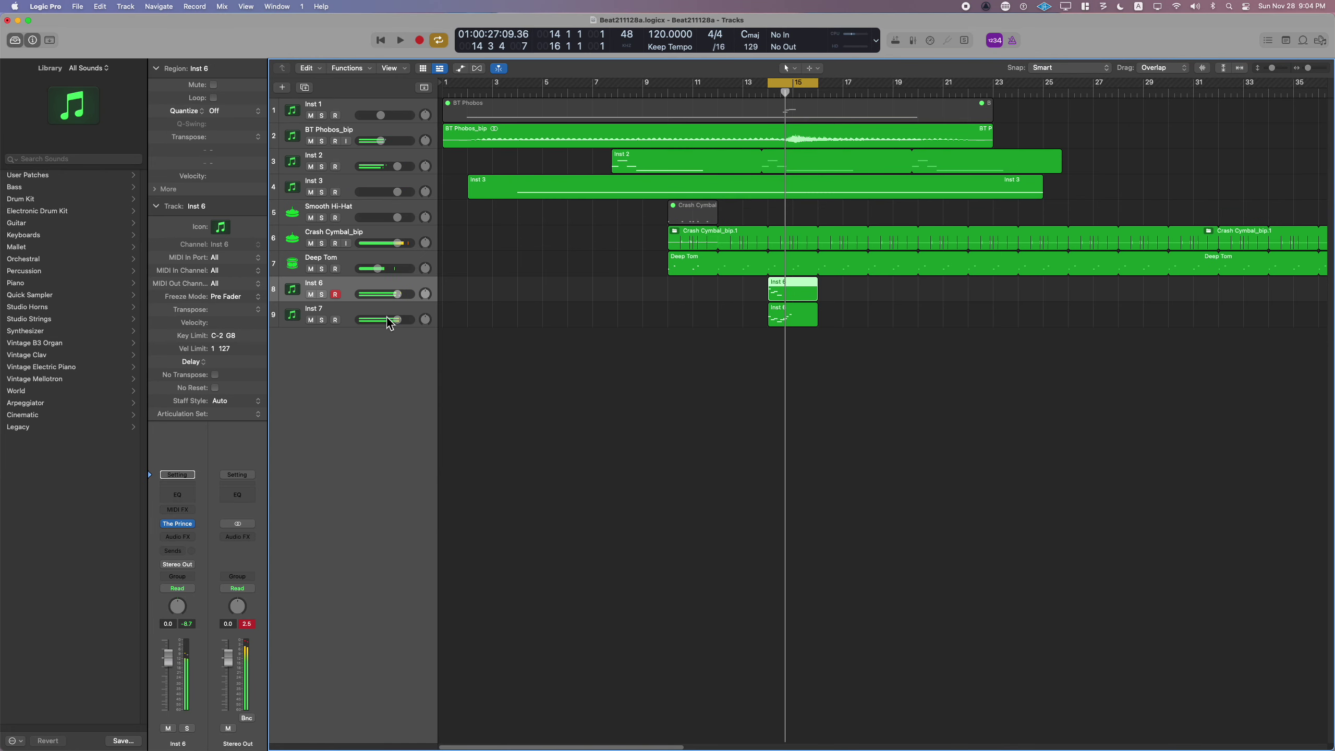
- Duplicate the Inst 7 track and mute the first four notes in its copied region
click(383, 318)
double_click(791, 318)
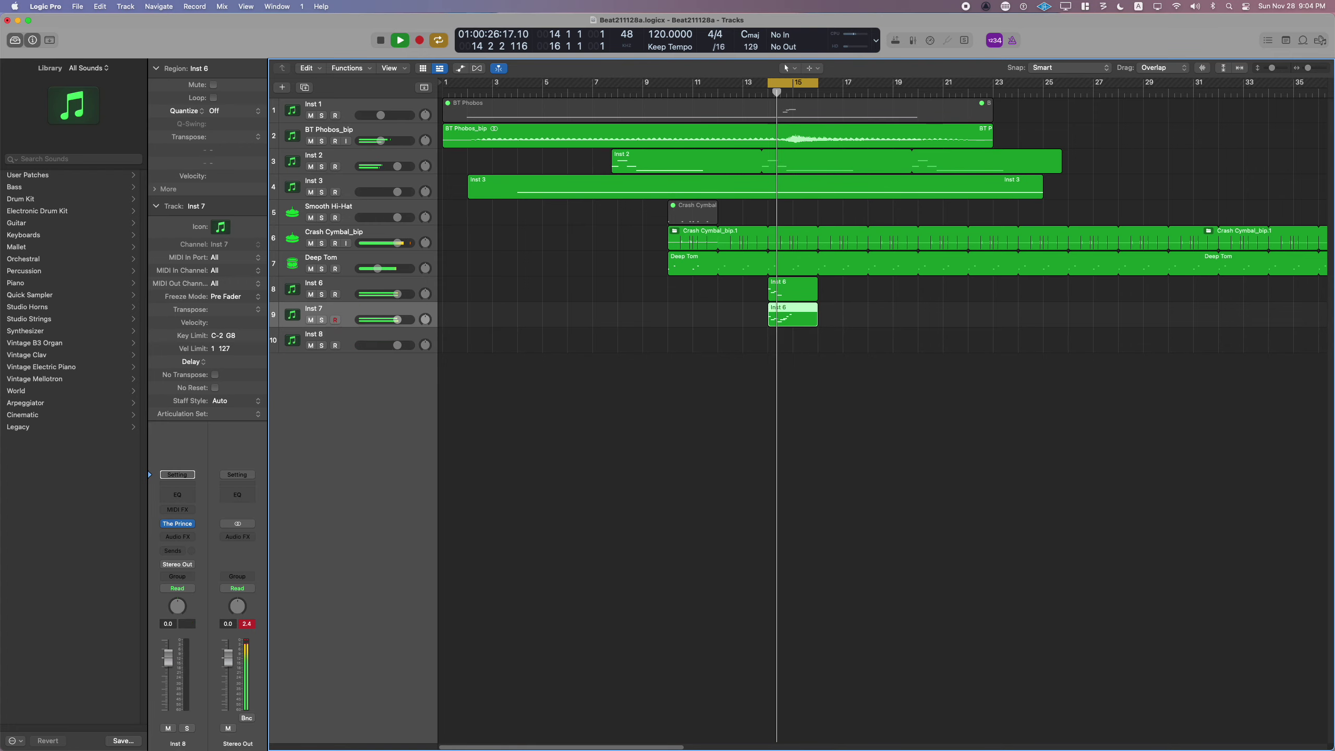
key(shift+space)
drag(641, 387, 498, 605)
key(shift+space)
key(p)
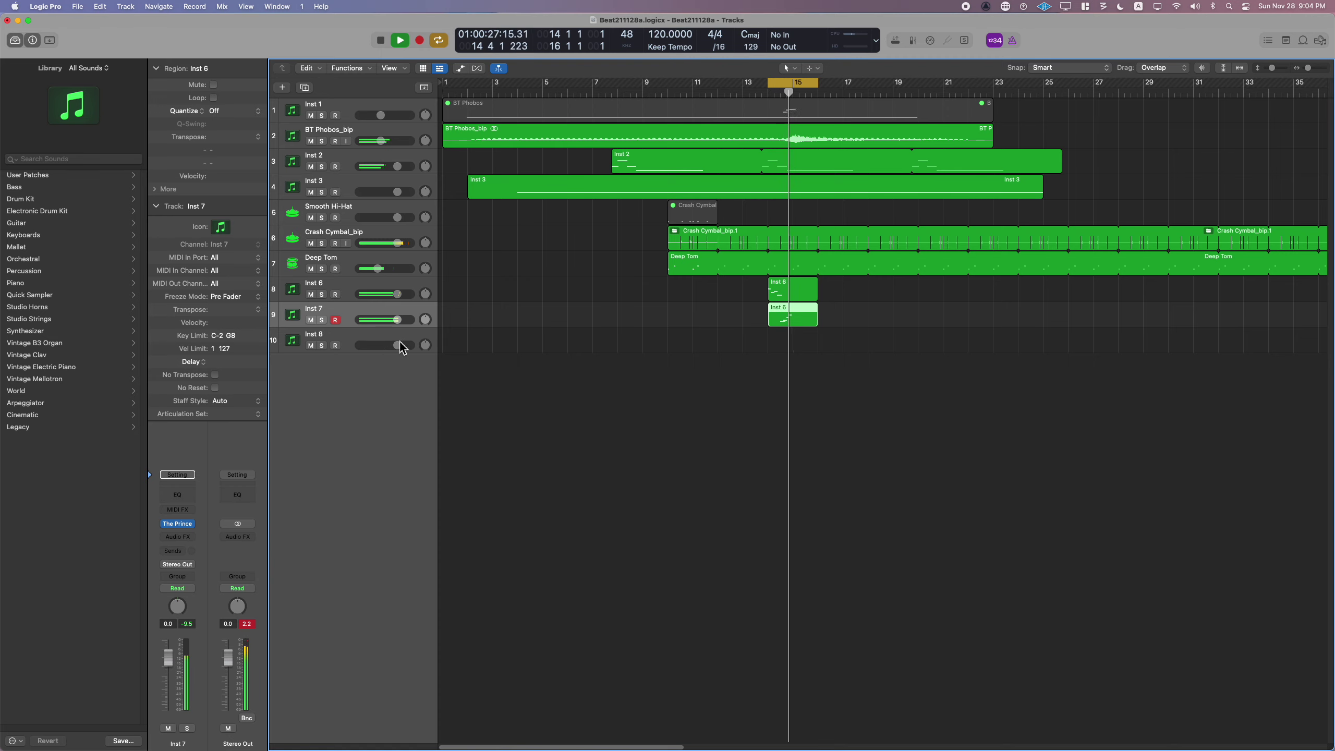
- Copy the Inst 7 region onto the Inst 8 track and mute every note except the final, highest one
drag(794, 315, 792, 340)
key(p)
drag(745, 382, 700, 513)
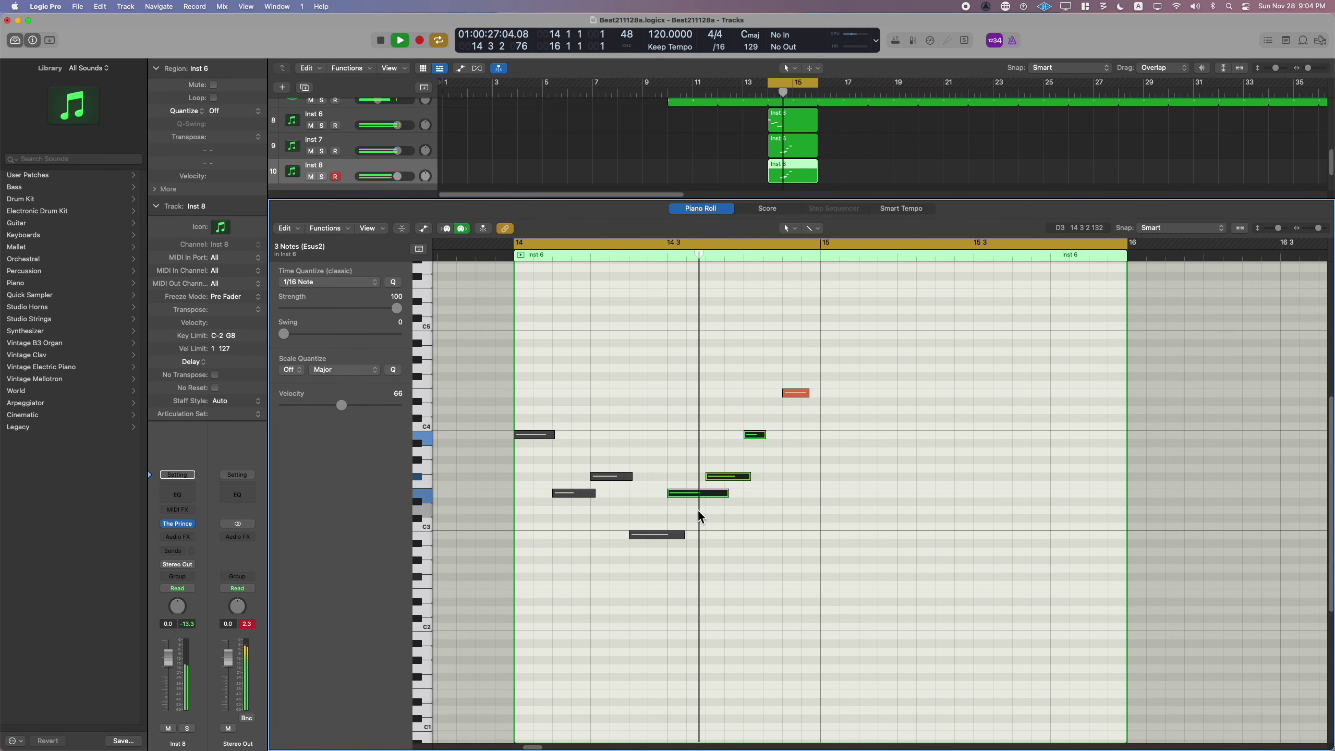
key(space)
key(p)
- Mute the final, highest note in the region on the Inst 7 track
key(Up)
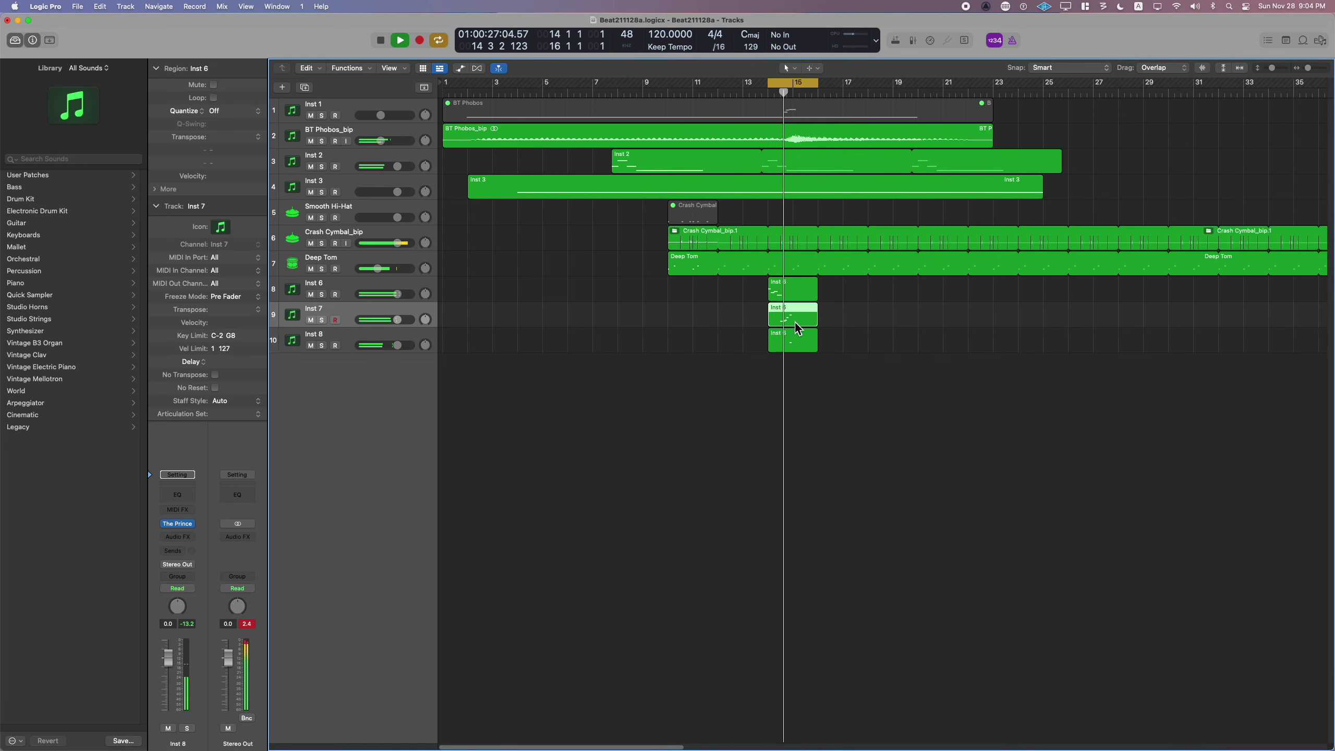
key(p)
key(space)
click(795, 392)
key(p)
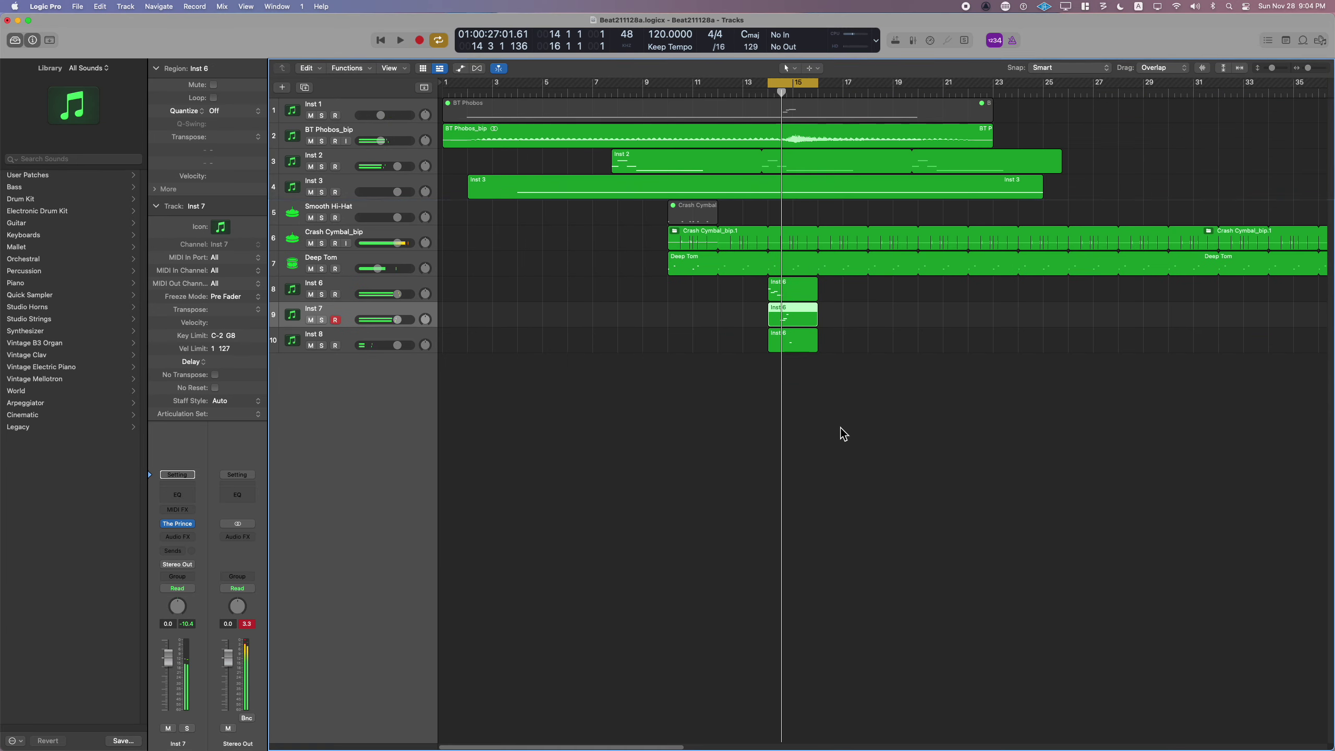
- Split the three keys regions on Inst 6, Inst 7 and Inst 8 at bar 15 and delete their second halves
drag(826, 298, 772, 405)
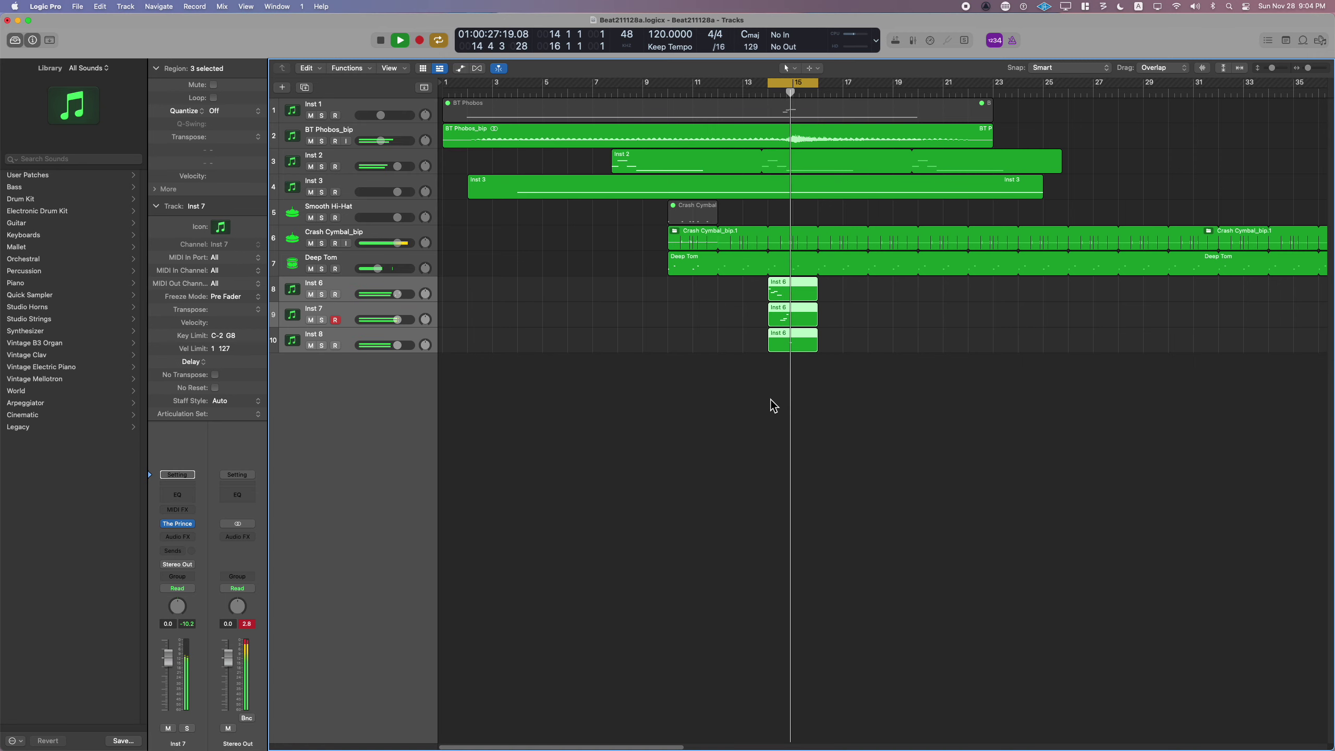
key(super+Right)
key(super+Right)
key(t)
key(i)
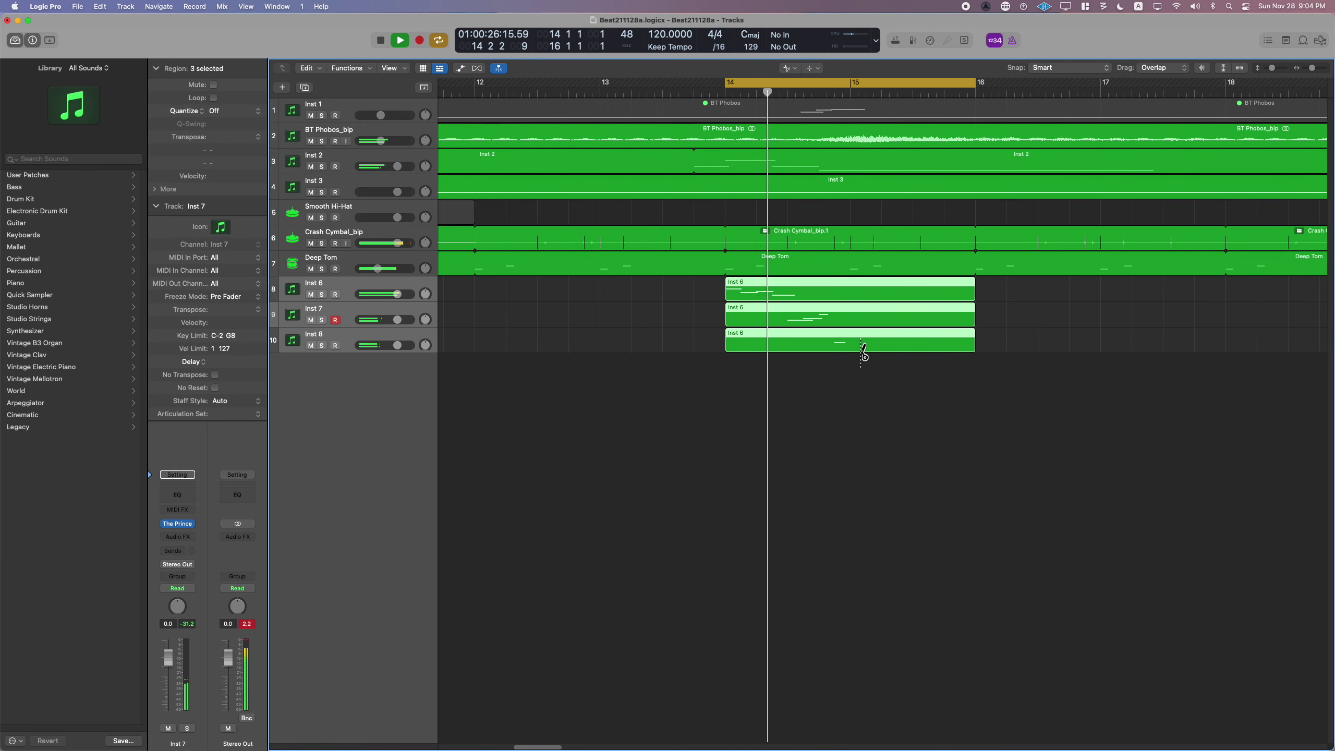
click(851, 344)
key(Delete)
right_click(884, 350)
click(885, 351)
- Loop the three one-bar keys regions on Inst 6, Inst 7 and Inst 8 from bar 14 onward
drag(880, 305, 804, 376)
key(l)
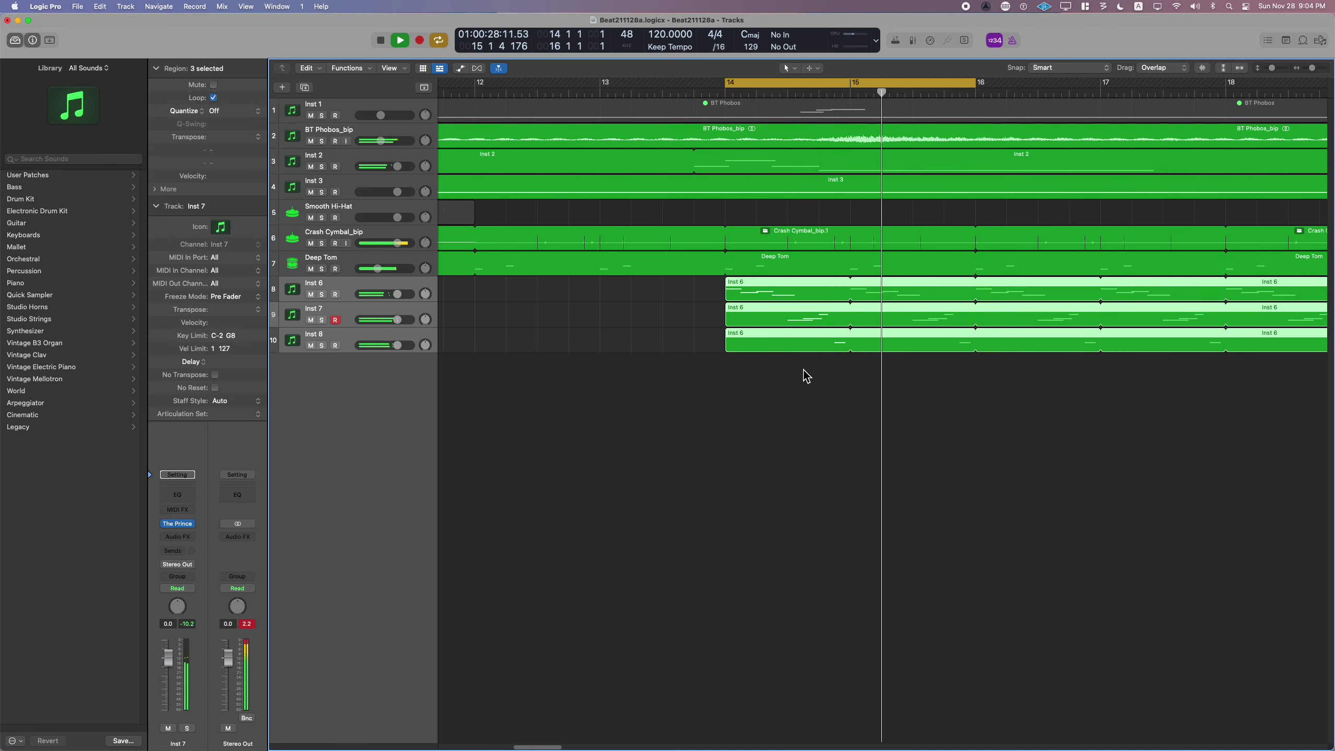
click(807, 376)
key(super+Left)
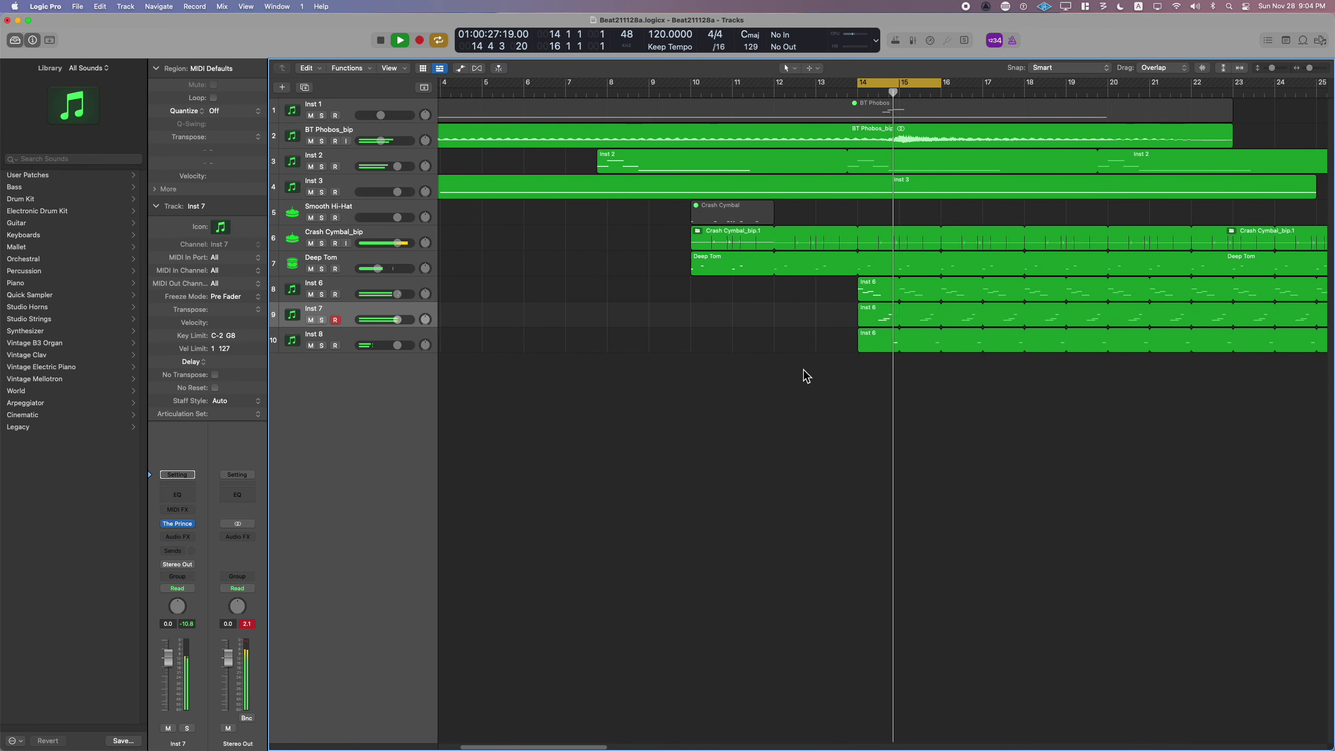
key(super+Left)
scroll(795, 371, right, 1)
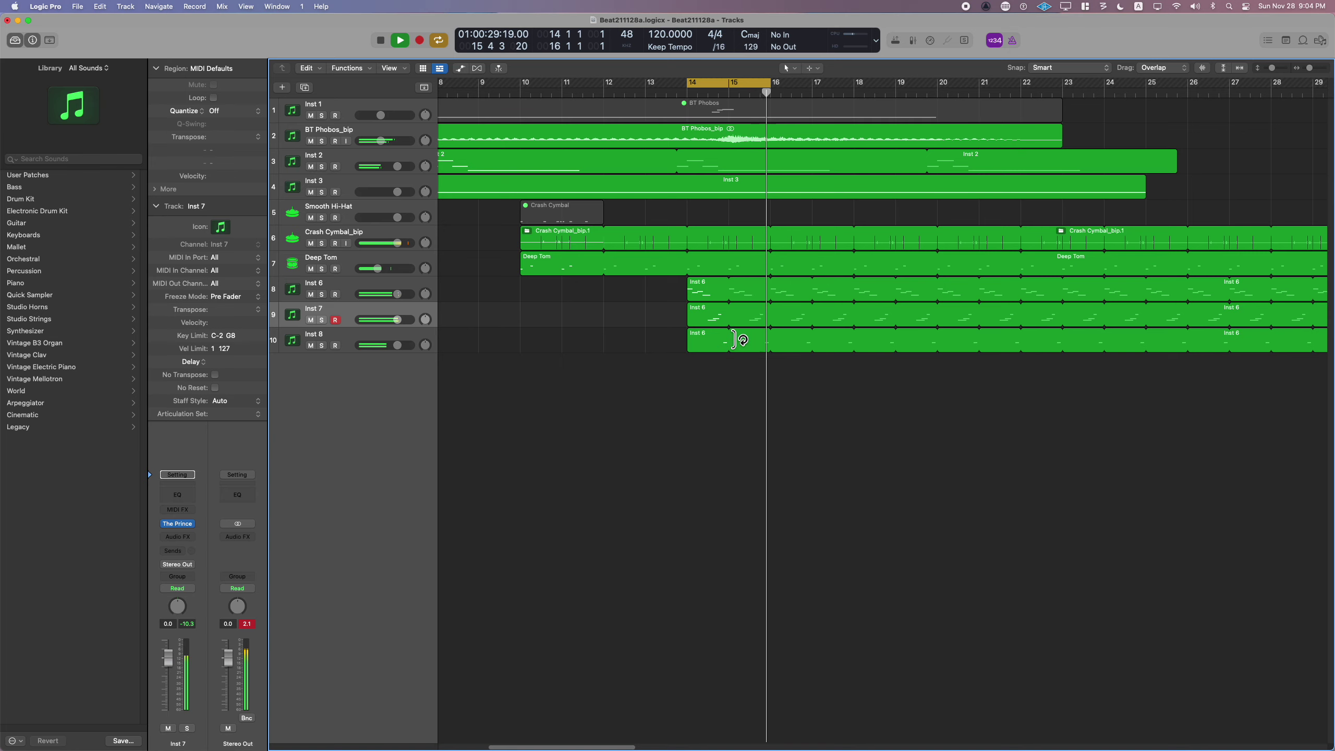
- Turn off the cycle range and trim the start of the Inst 8 region to beat 3 of bar 14
key(c)
key(super+Right)
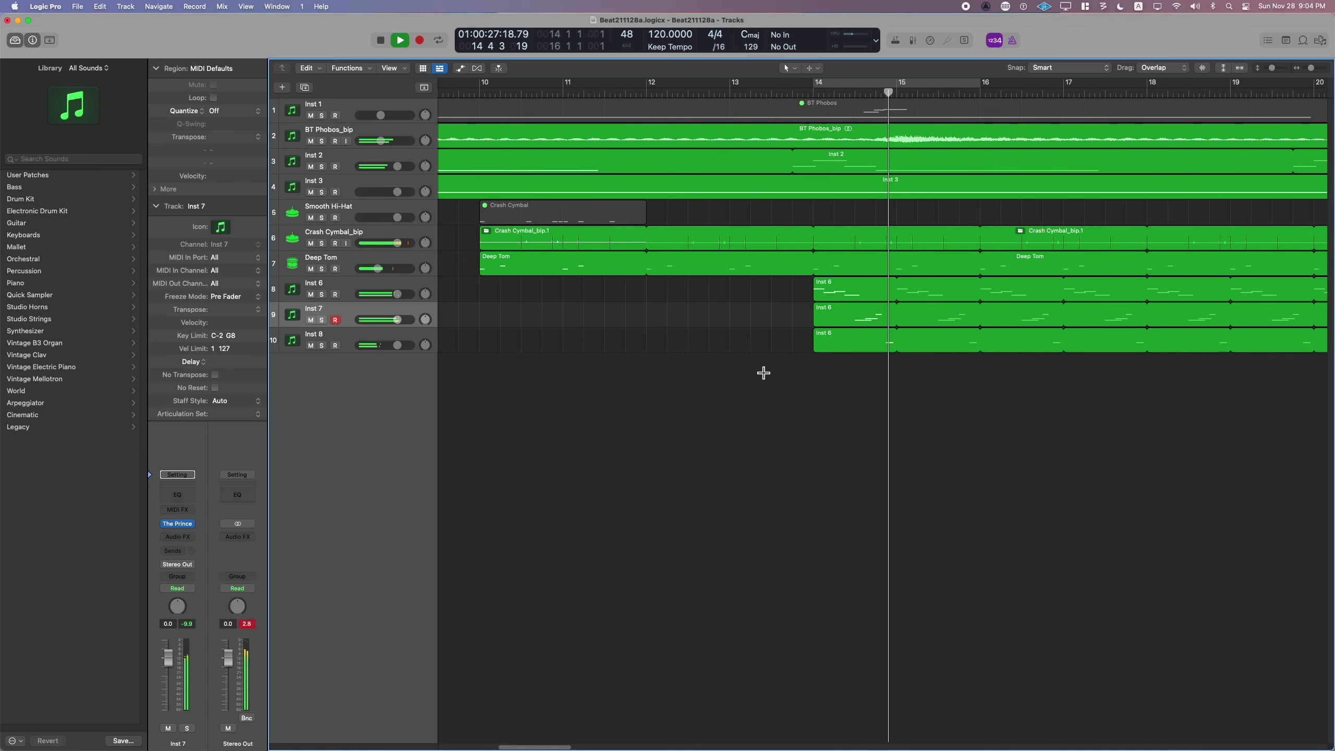
scroll(788, 368, right, 2)
scroll(767, 362, right, 2)
click(628, 352)
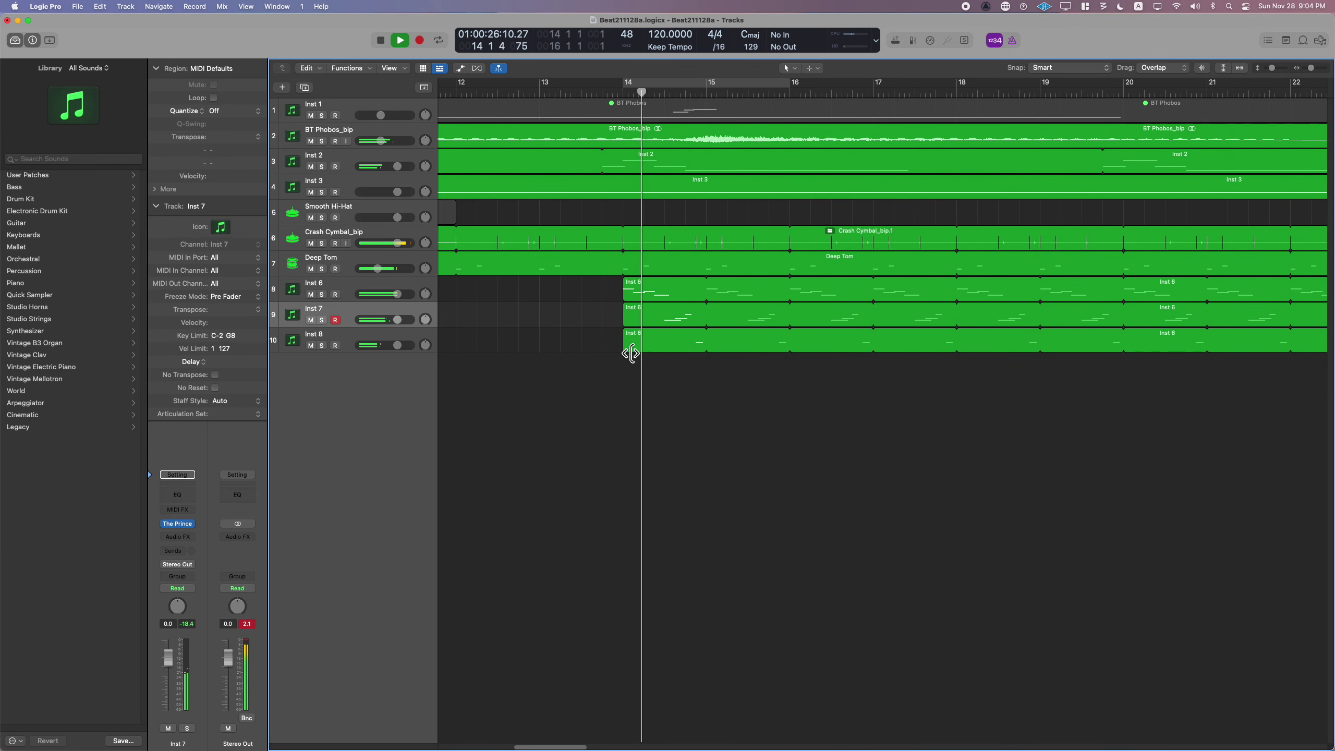
drag(624, 347, 668, 357)
key(space)
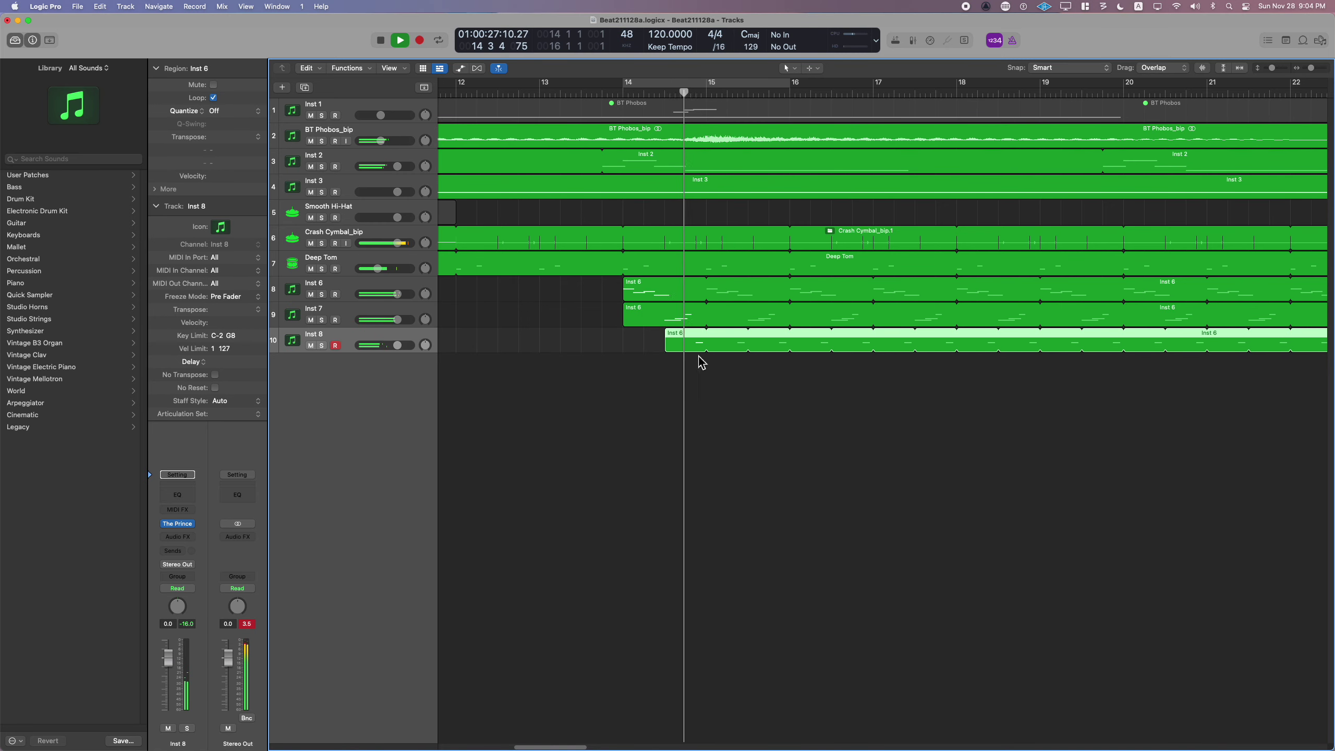
- Extend the end of the Inst 8 region to about beat 2 of bar 15 so it loops every three beats
key(space)
key(space)
mouse_move(710, 350)
mouse_down()
mouse_move(693, 350)
mouse_move(726, 351)
mouse_up()
key(space)
key(space)
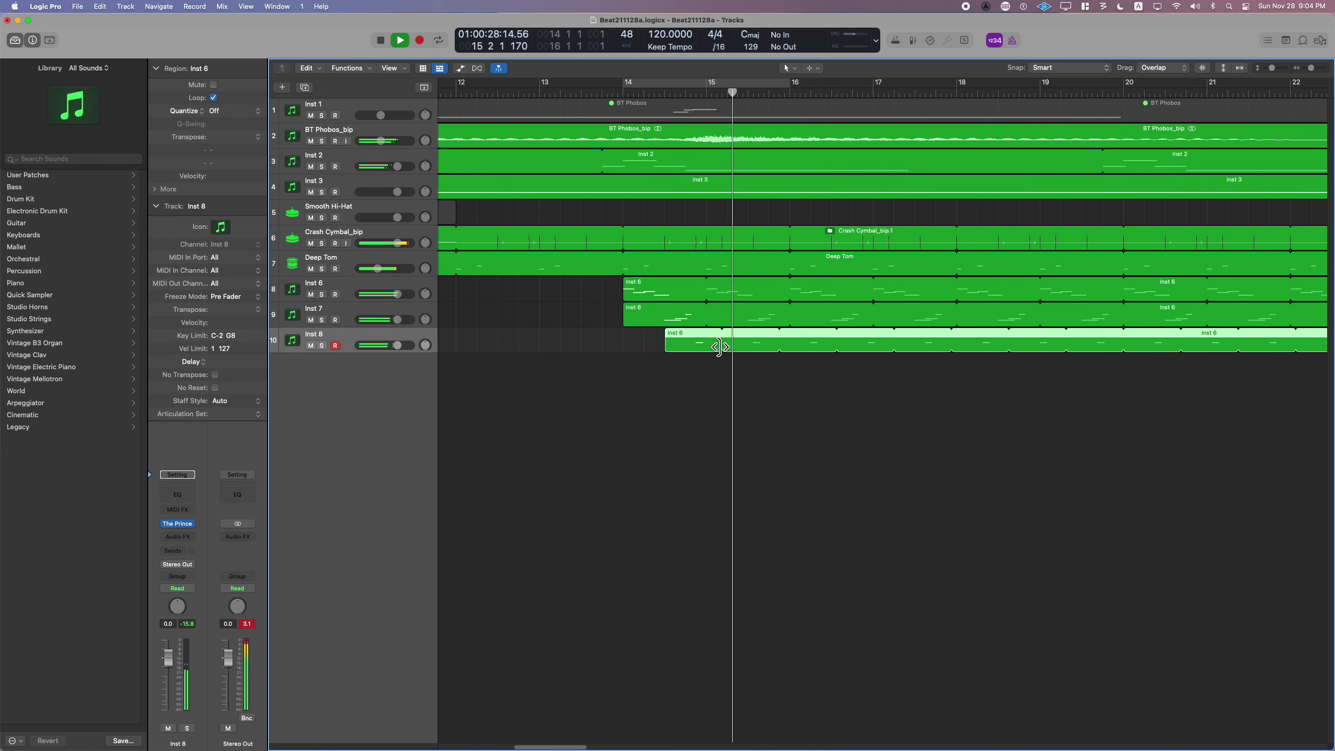
drag(718, 347, 732, 353)
key(space)
key(space)
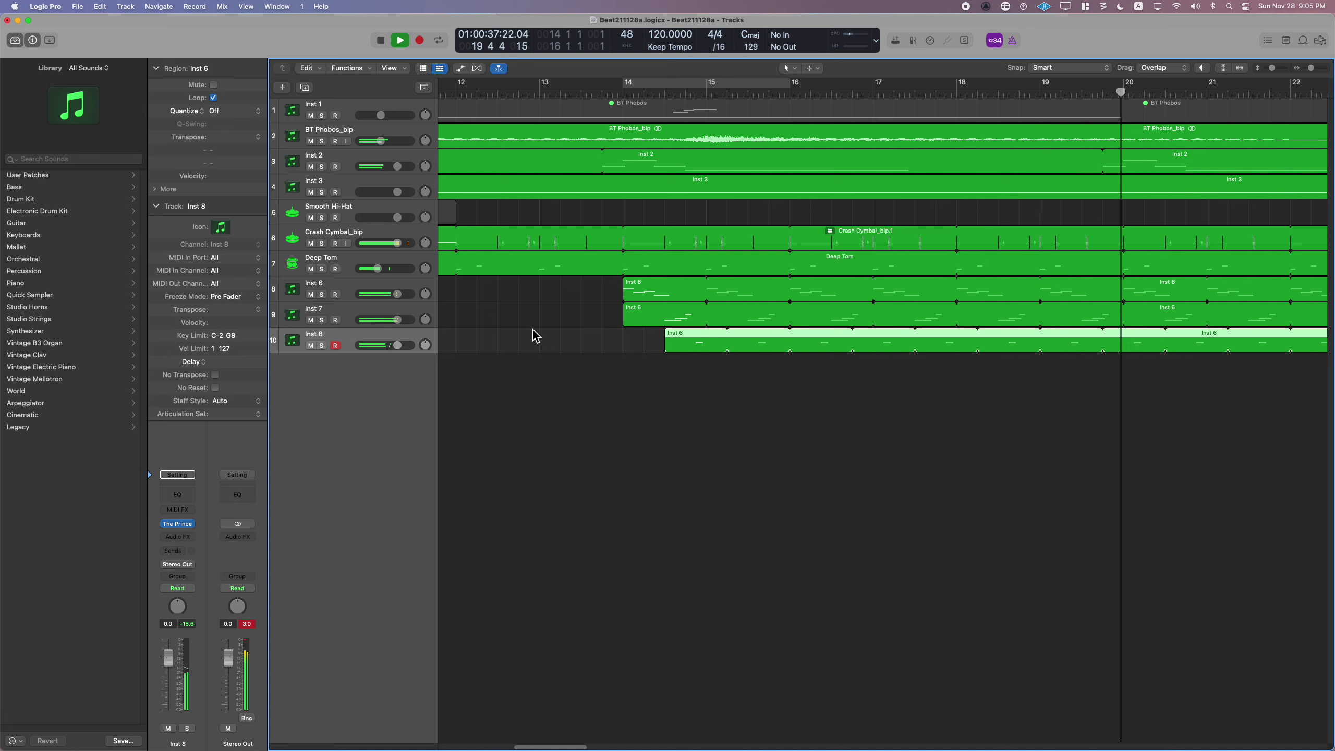
- Add sends to Bus 1 and Bus 2 on the Inst 7 track
click(352, 310)
key(shift+Return)
click(180, 556)
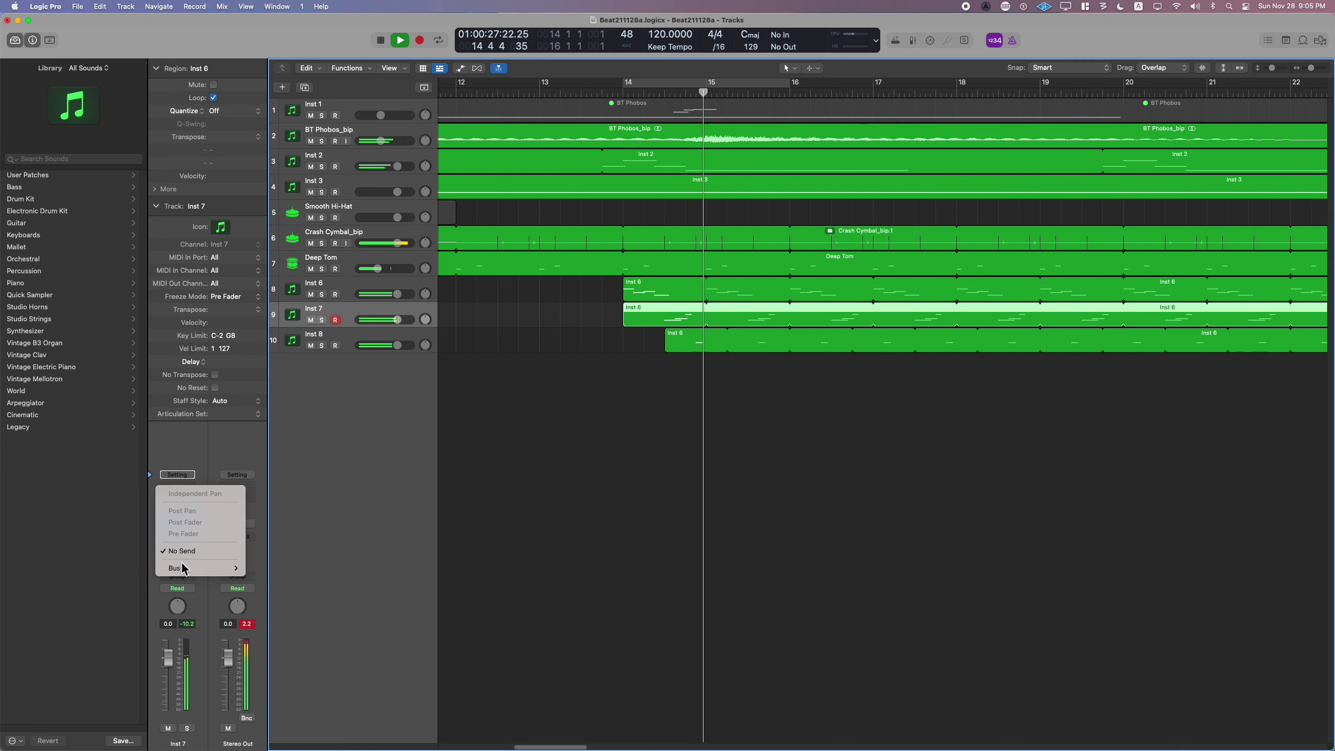
mouse_move(200, 568)
click(286, 300)
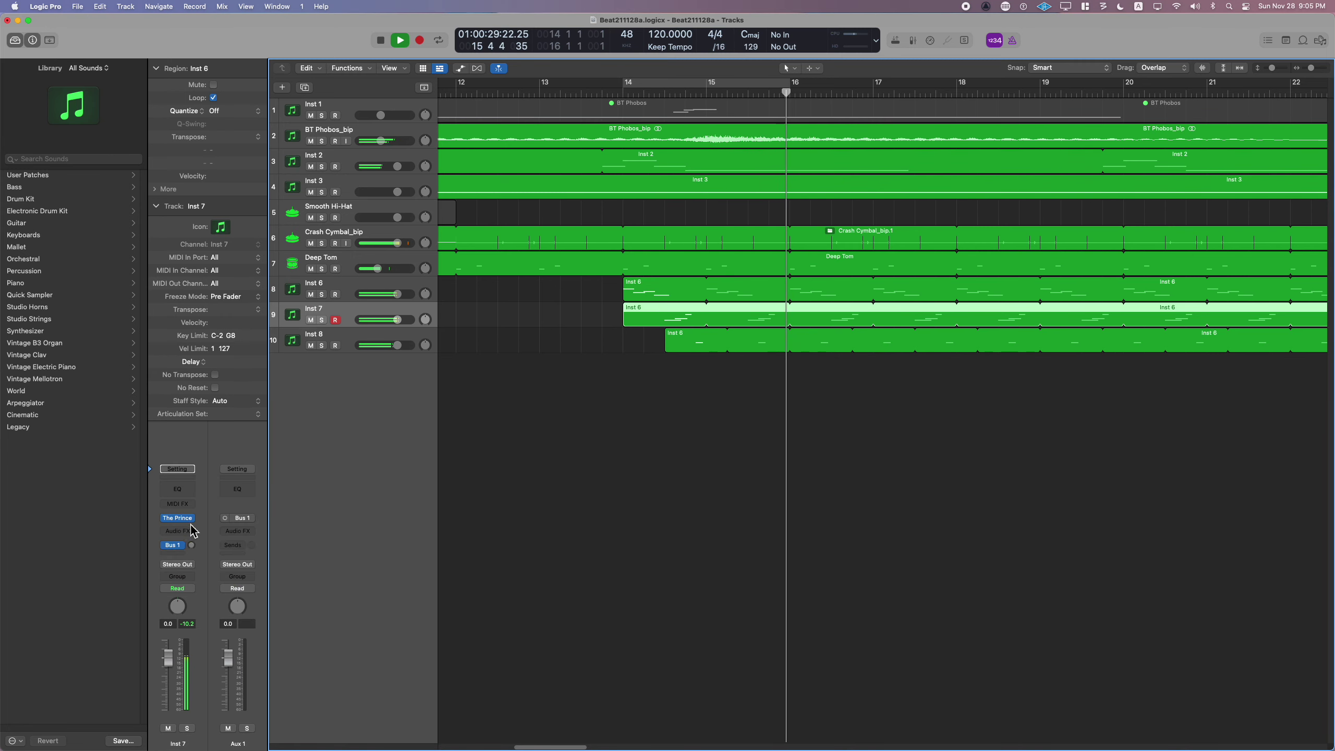
click(177, 556)
mouse_move(185, 571)
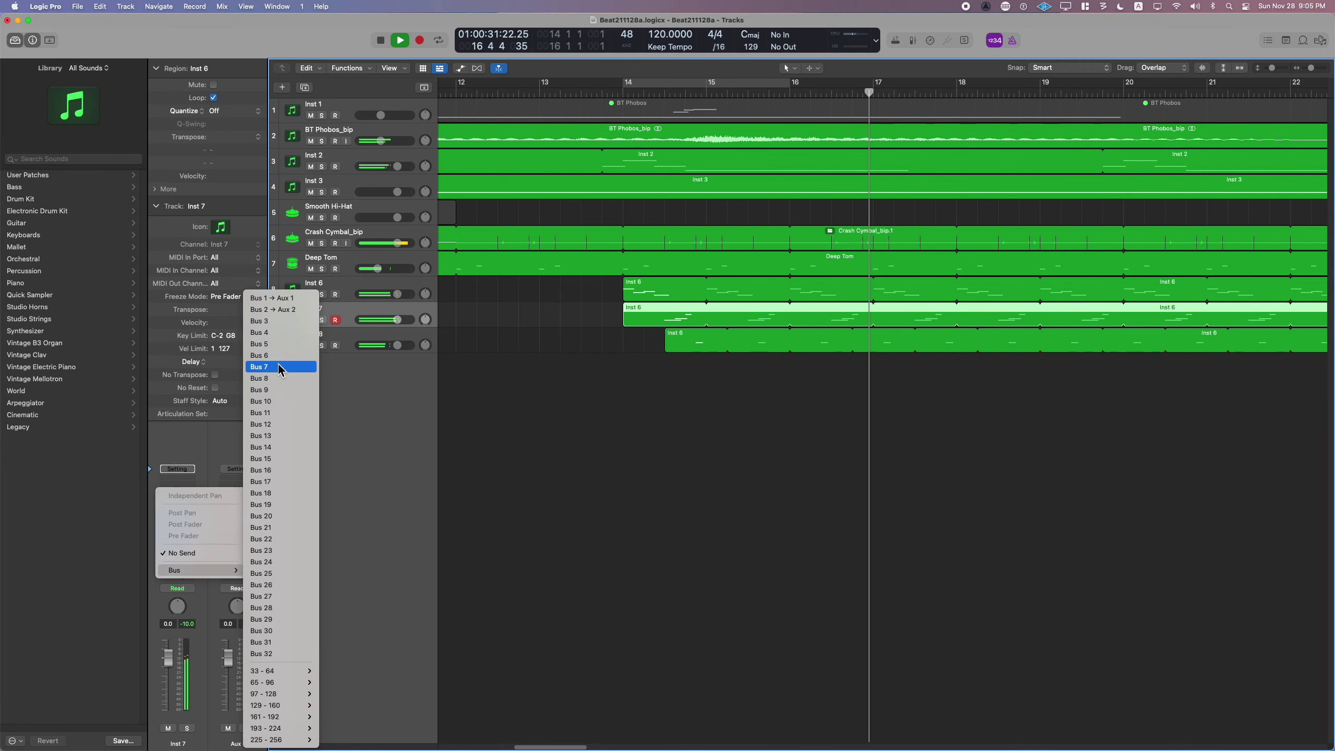
click(277, 228)
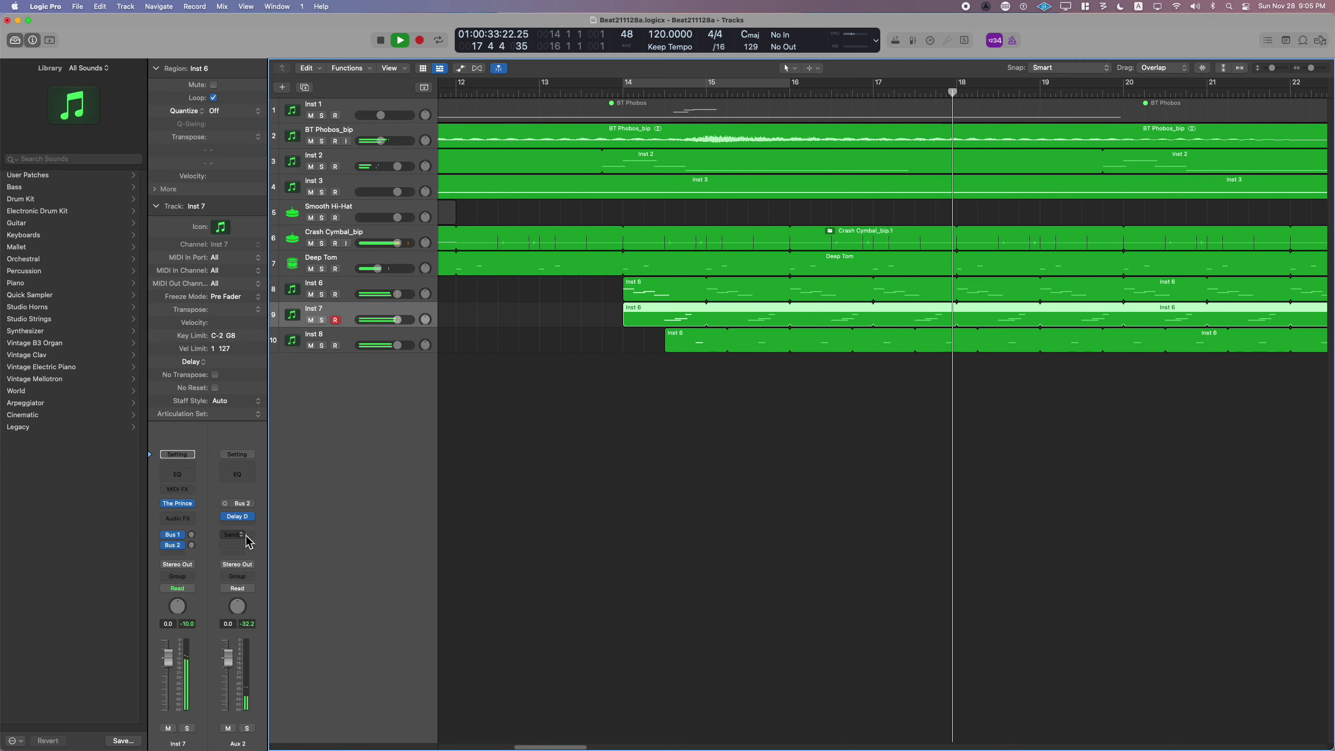
- Add a third send on Inst 7, routed to Bus 3
click(182, 545)
click(187, 621)
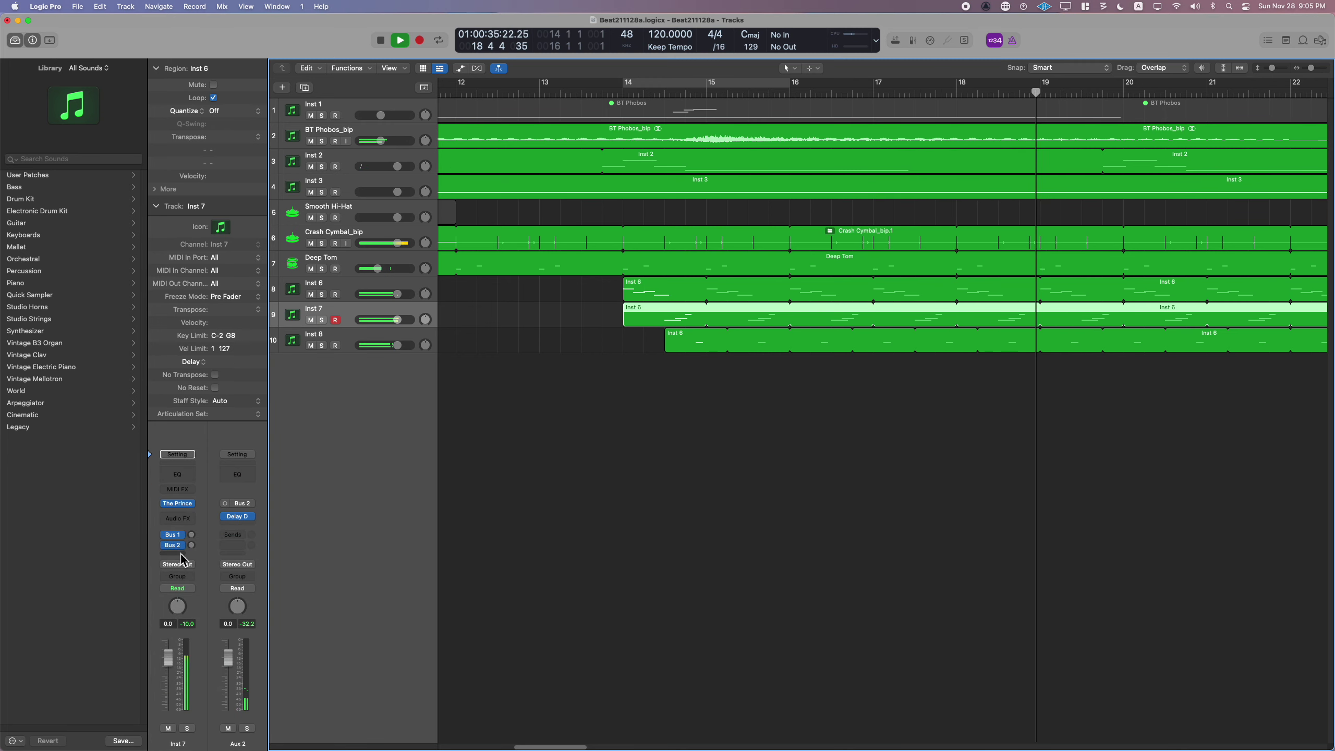
click(178, 553)
mouse_move(185, 570)
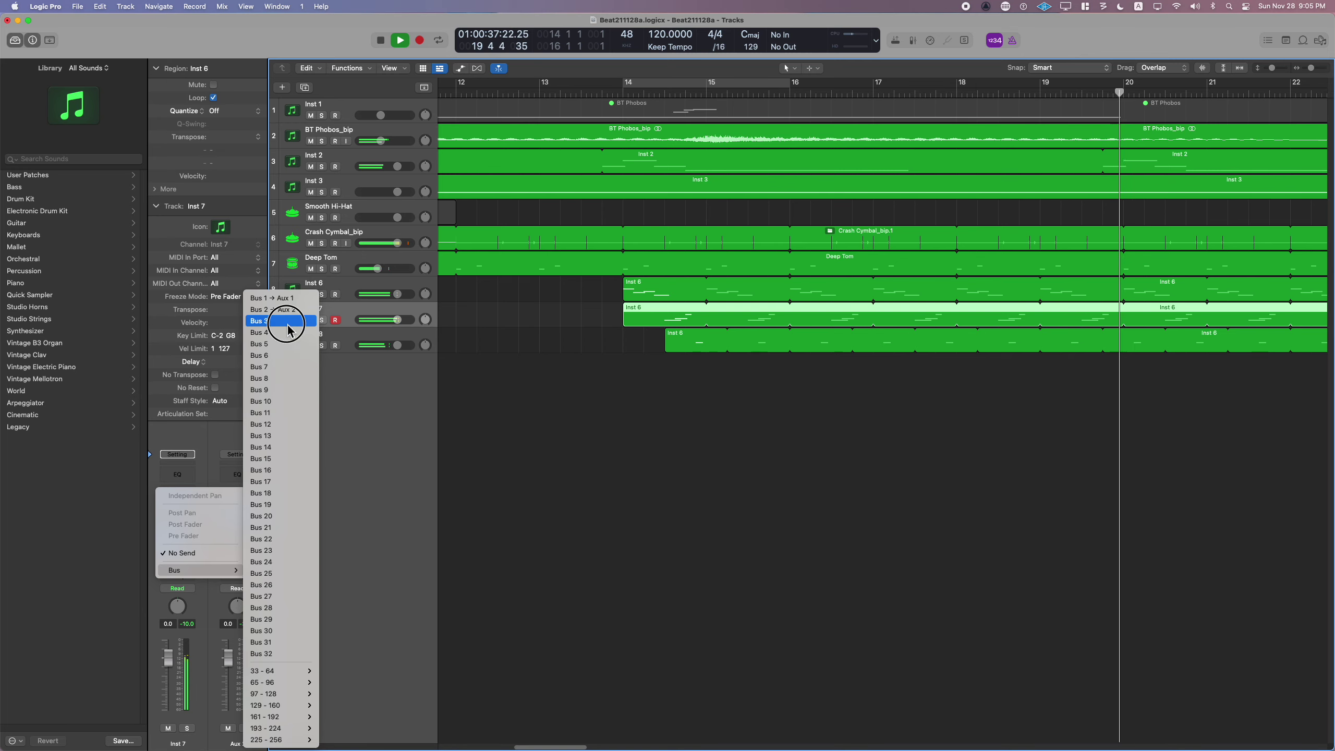
click(263, 321)
- Insert a stereo Tape Delay on the Bus 3 aux channel and restart playback
click(240, 510)
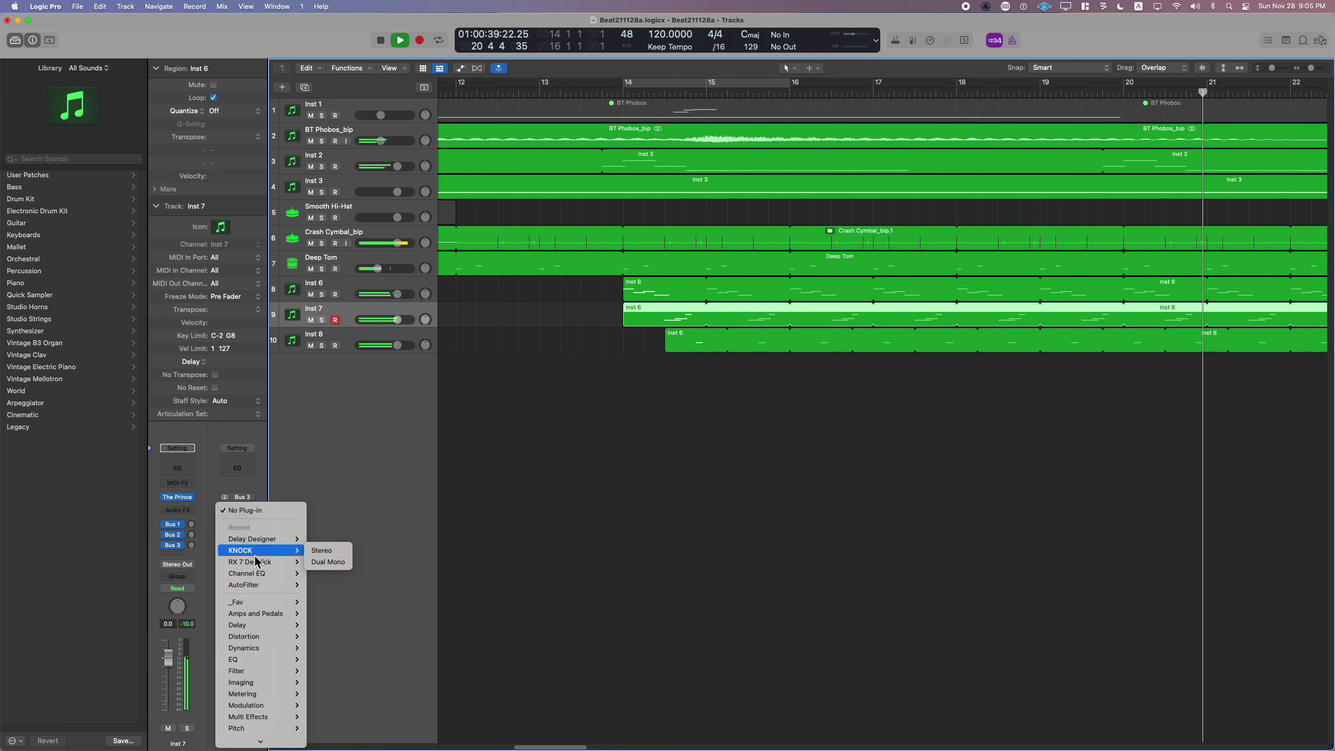
mouse_move(259, 626)
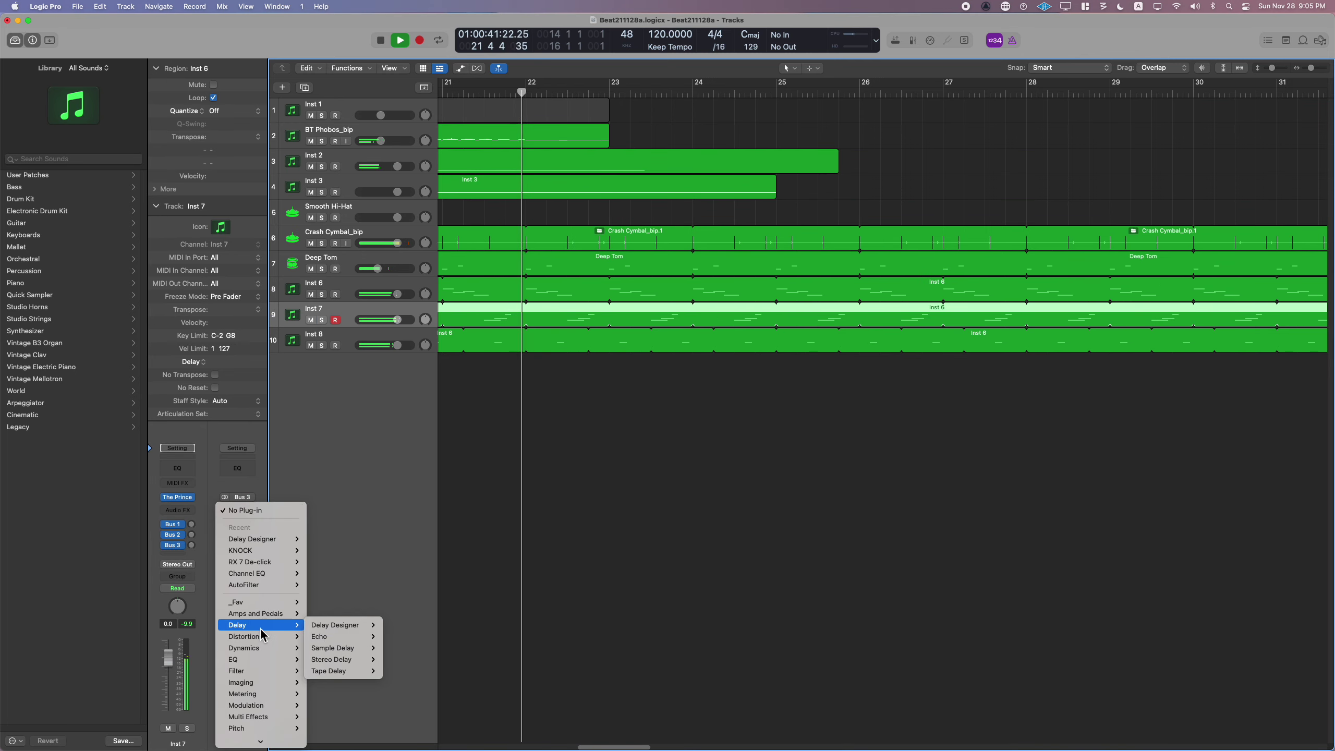
mouse_move(345, 672)
click(402, 672)
key(space)
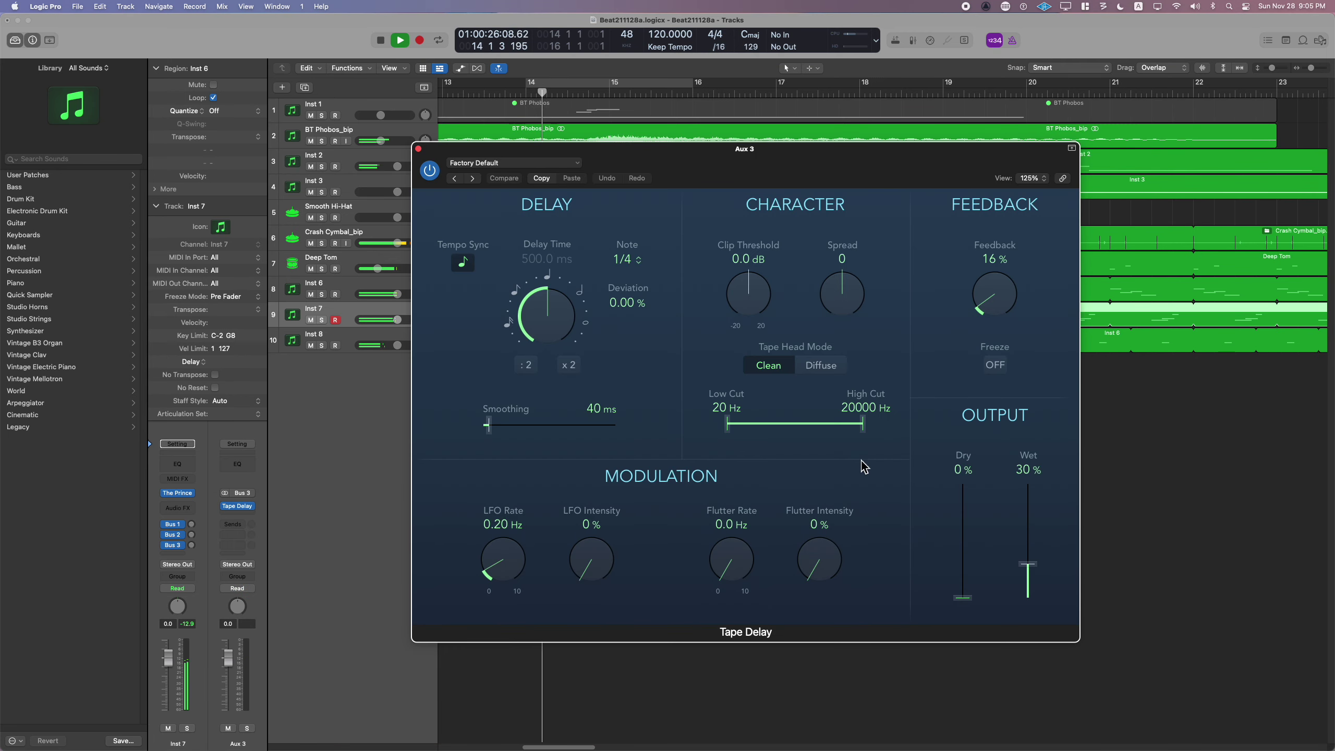
- Set the Tape Delay to 100% wet with a 1/8 note time and the Inst 7 Bus 3 send to about -12.8 dB
drag(1028, 564, 1028, 379)
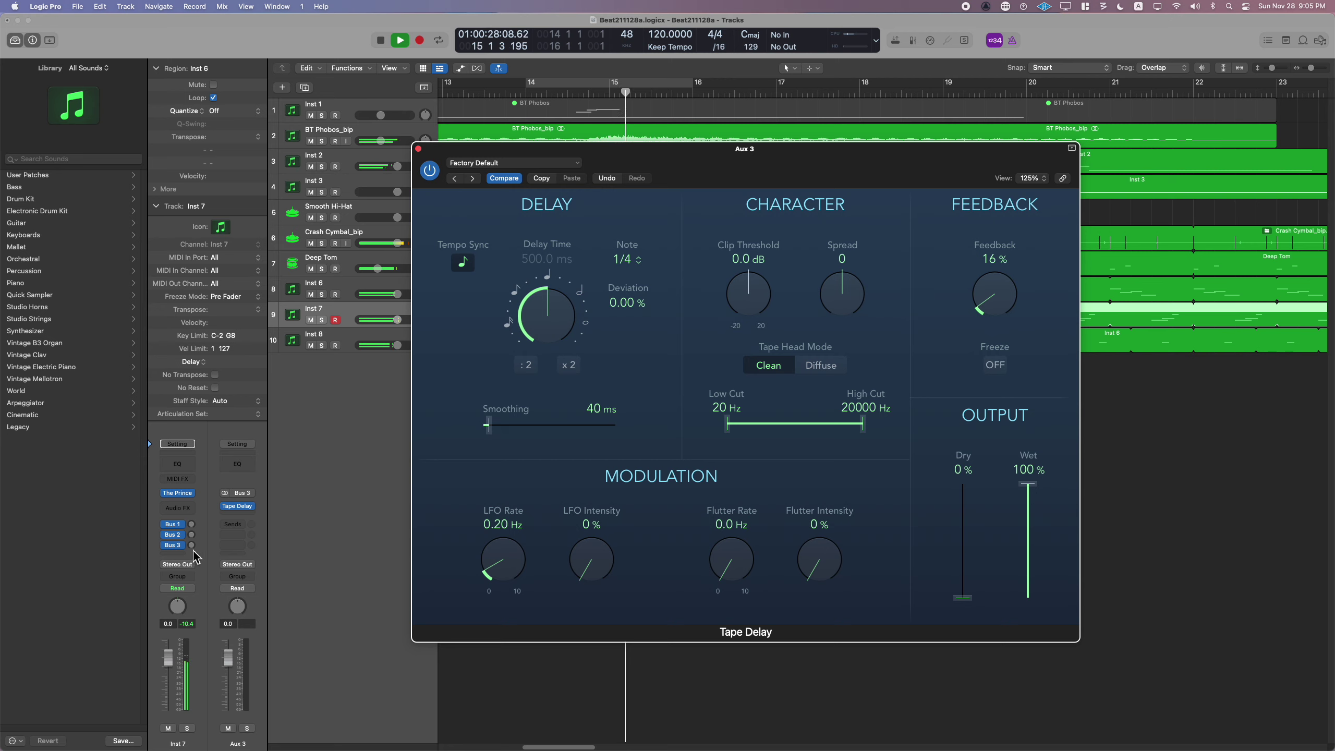
drag(191, 546, 192, 551)
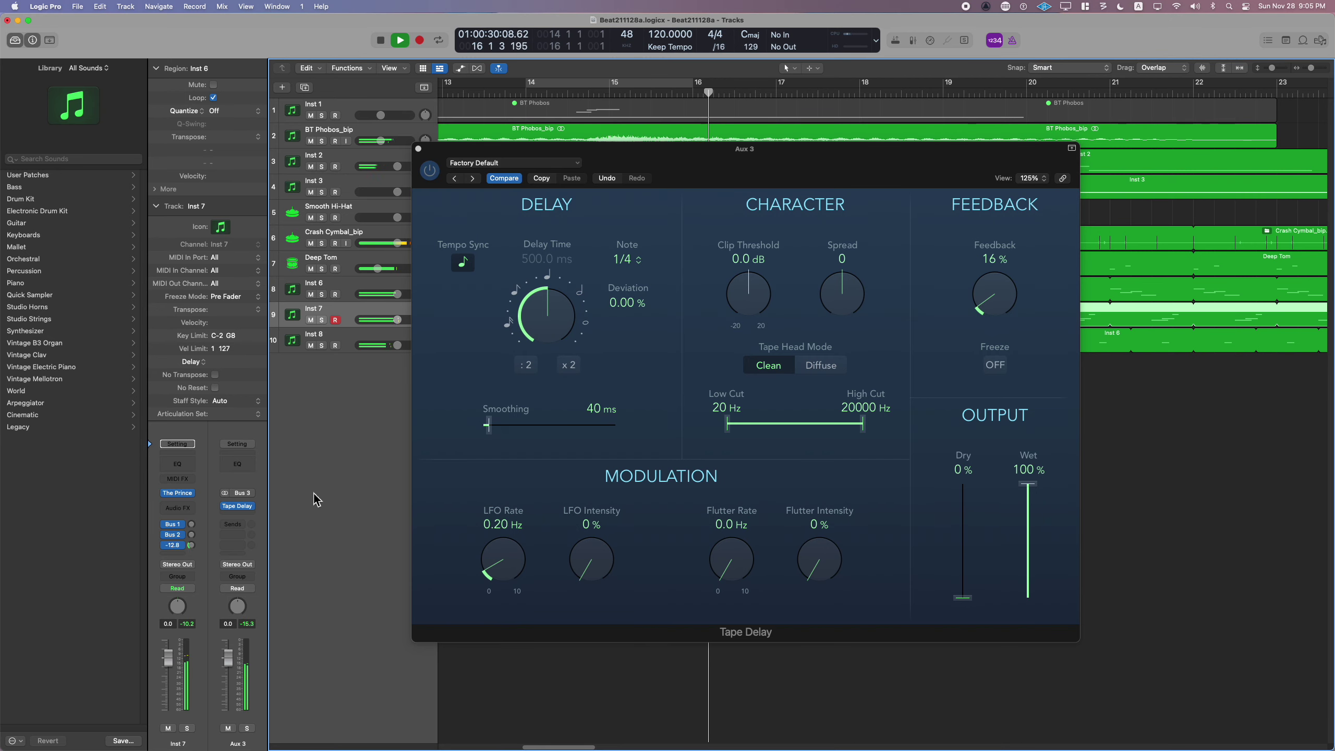
click(520, 301)
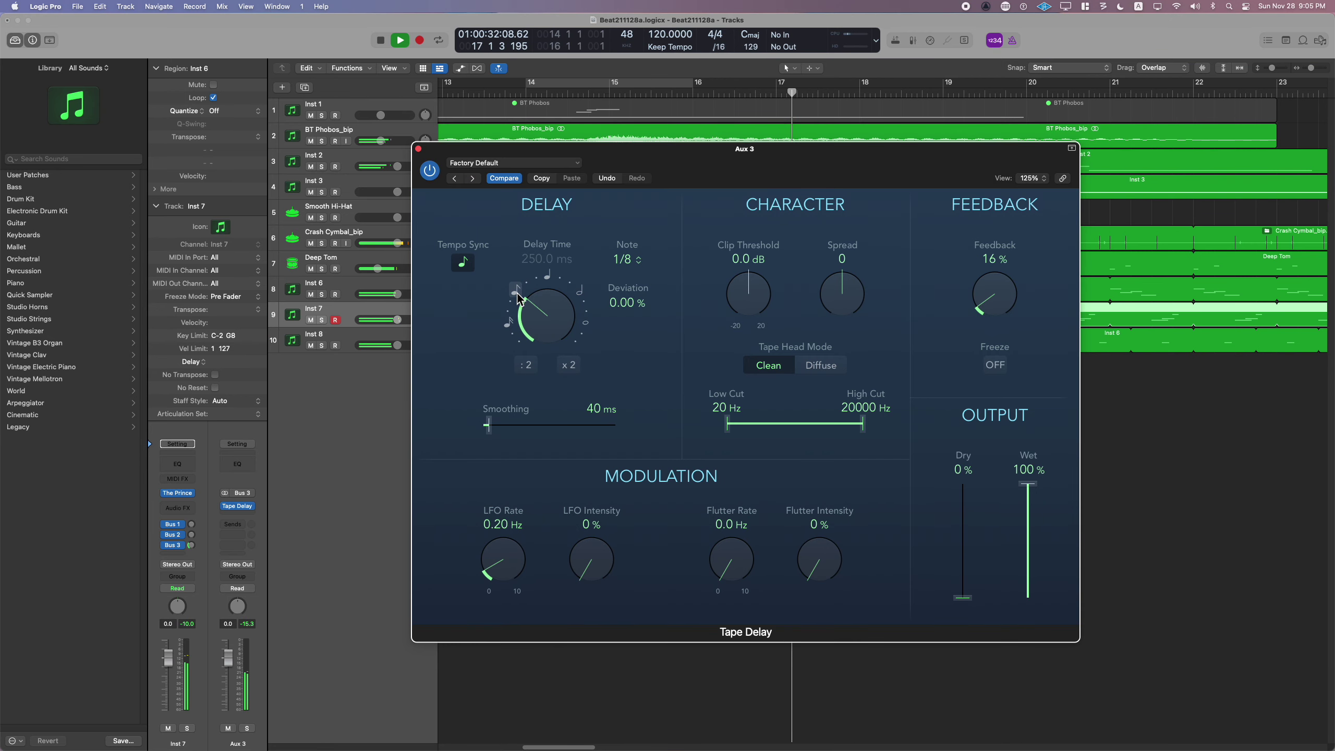
click(418, 148)
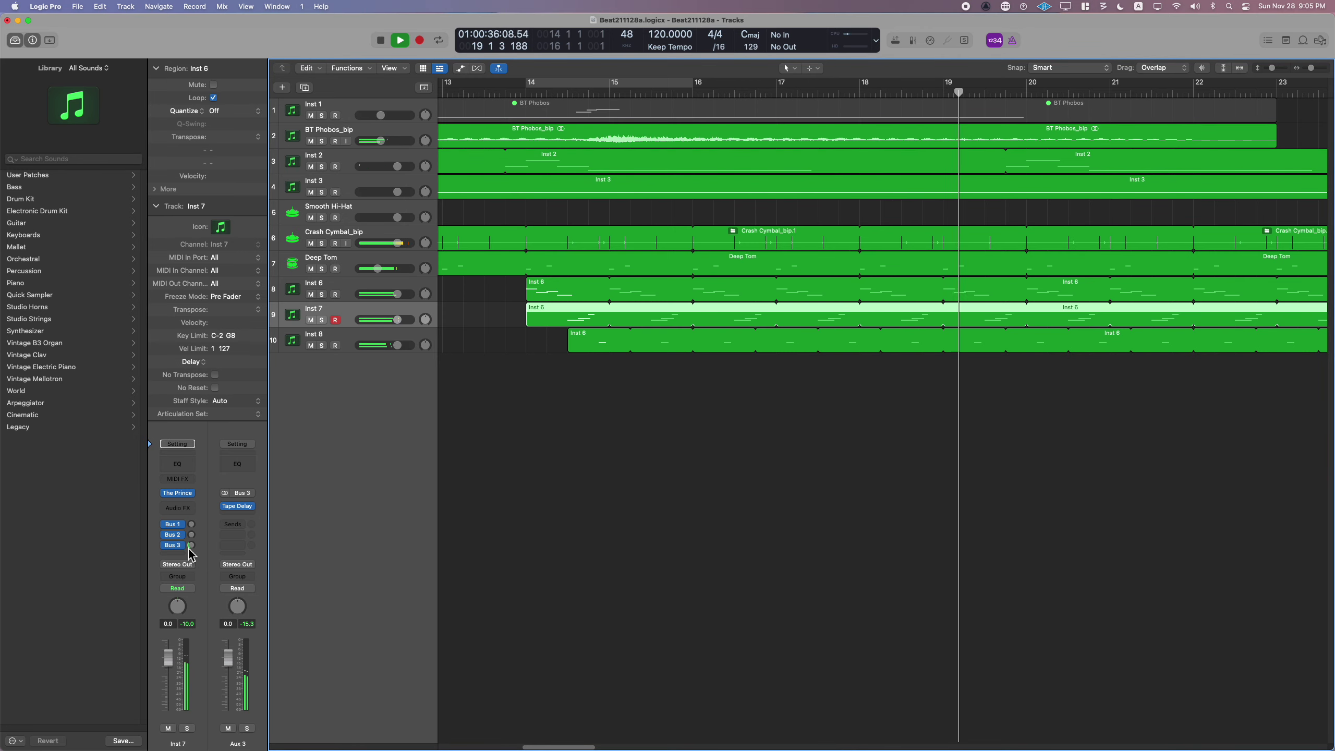
- Replace the Tape Delay on Aux 3 with a Stereo Delay, using 1/8 for the left delay and 1/8 dotted for the right
click(253, 506)
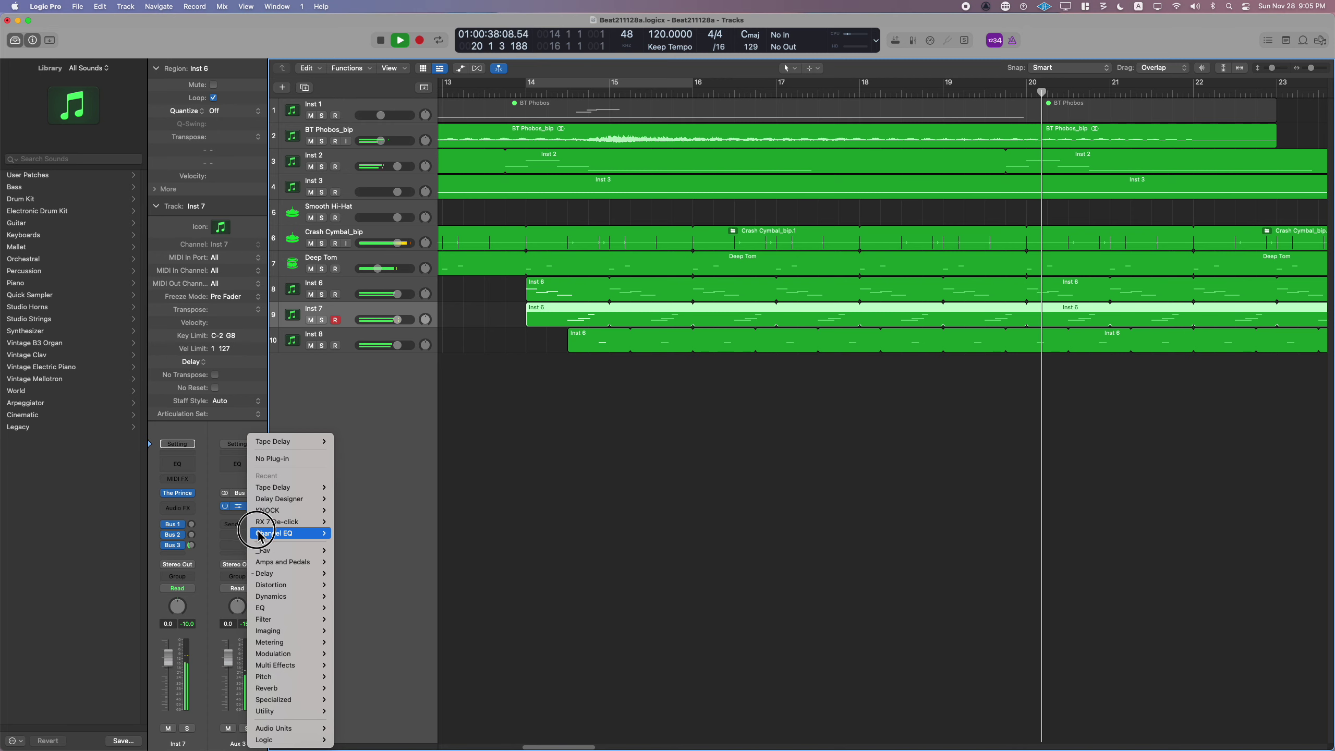
mouse_move(273, 573)
mouse_move(383, 610)
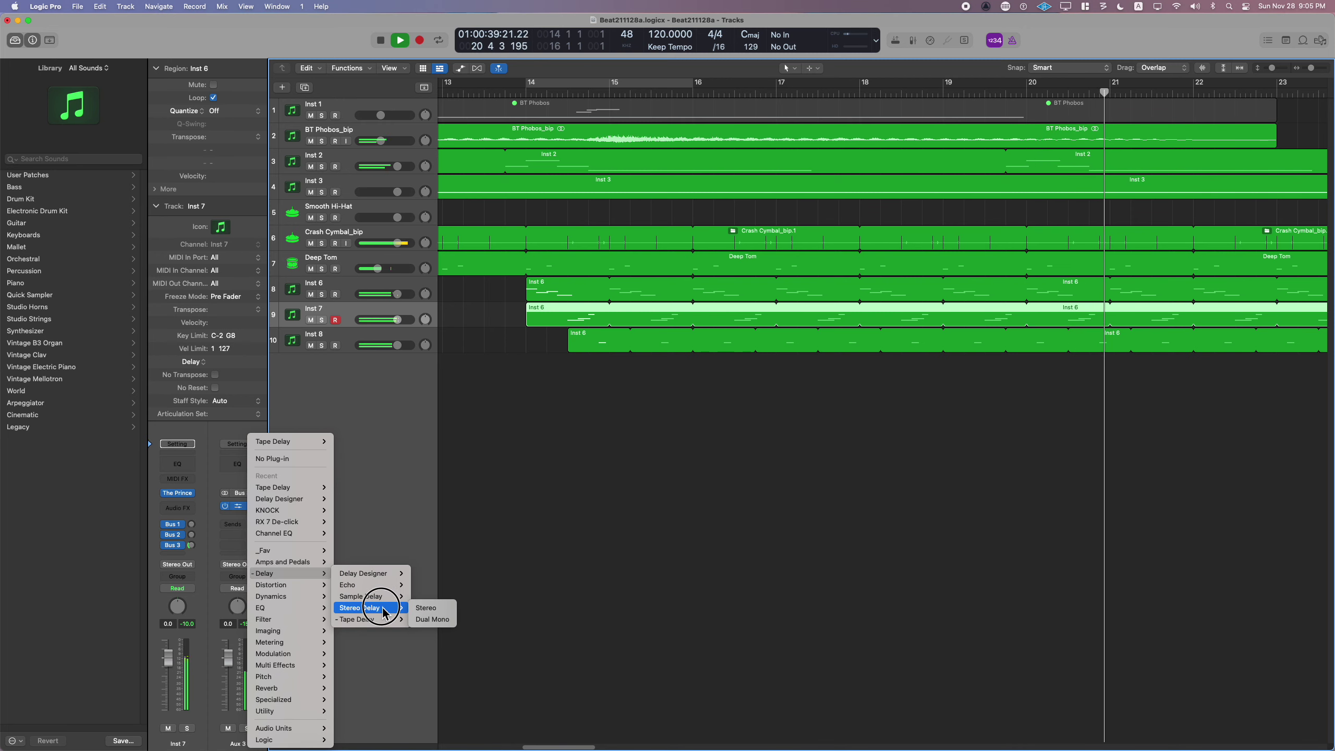
click(427, 609)
click(475, 290)
click(649, 251)
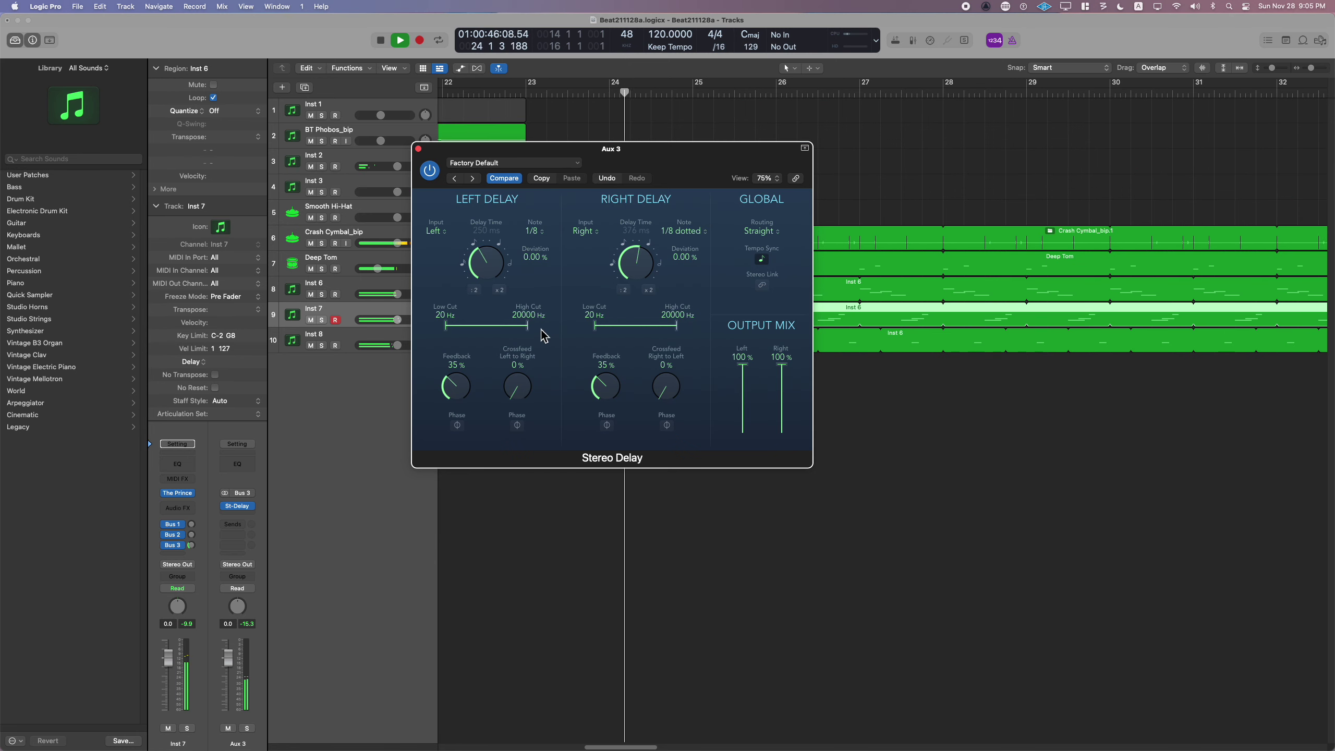
- Raise the Bus 3 send level on Inst 7, solo the track and close the Stereo Delay window
scroll(861, 428, left, 5)
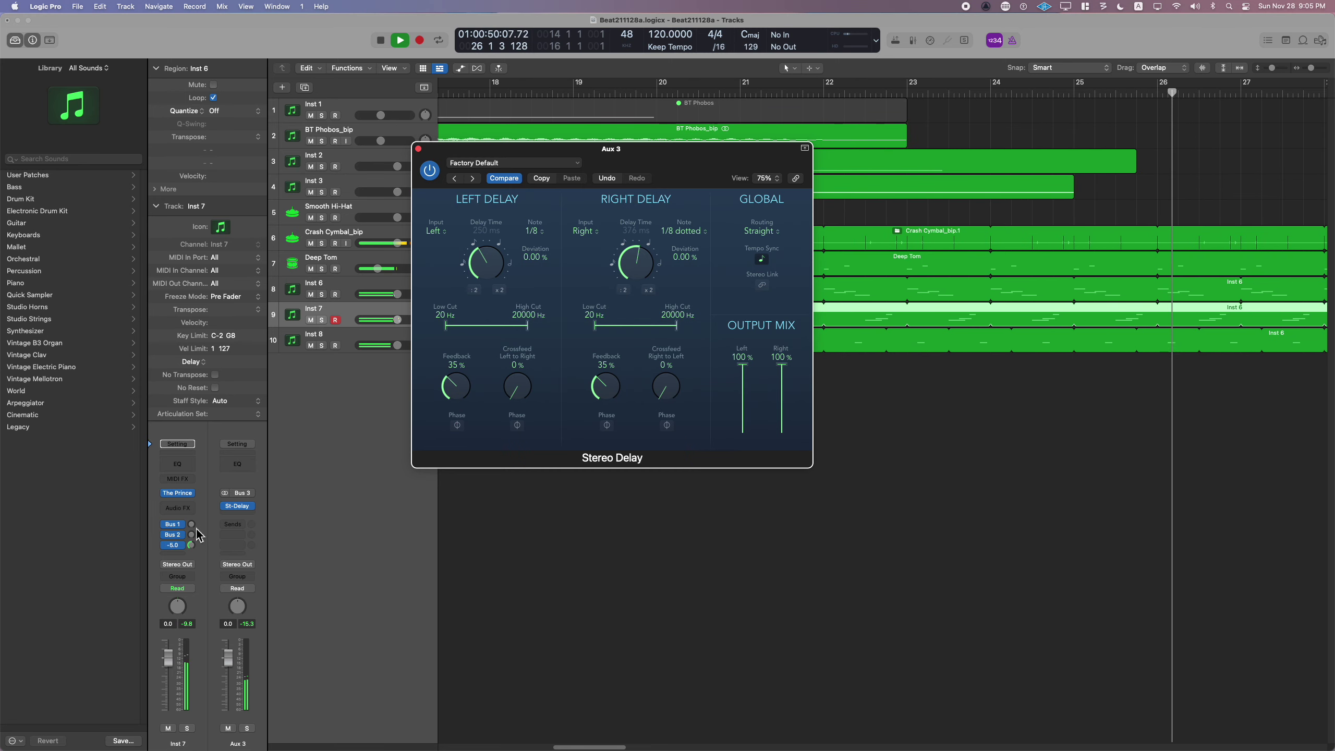
click(192, 546)
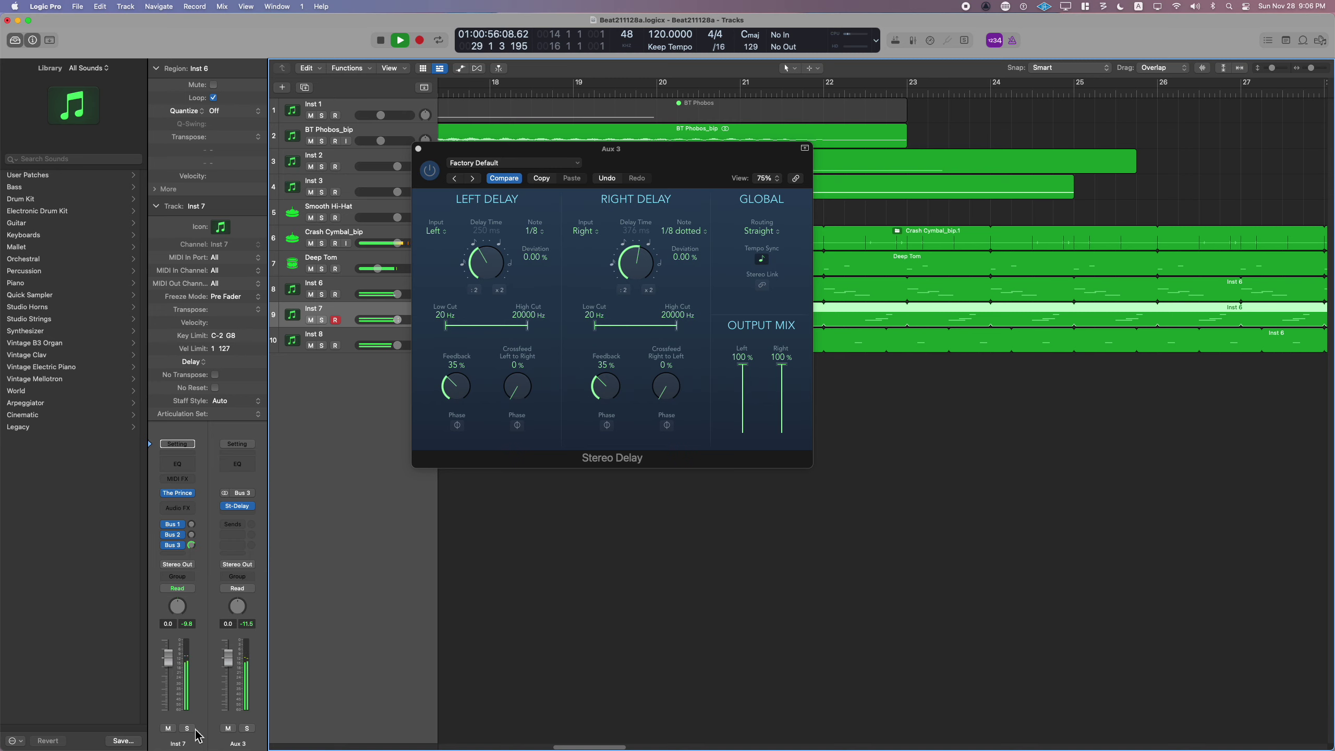
key(s)
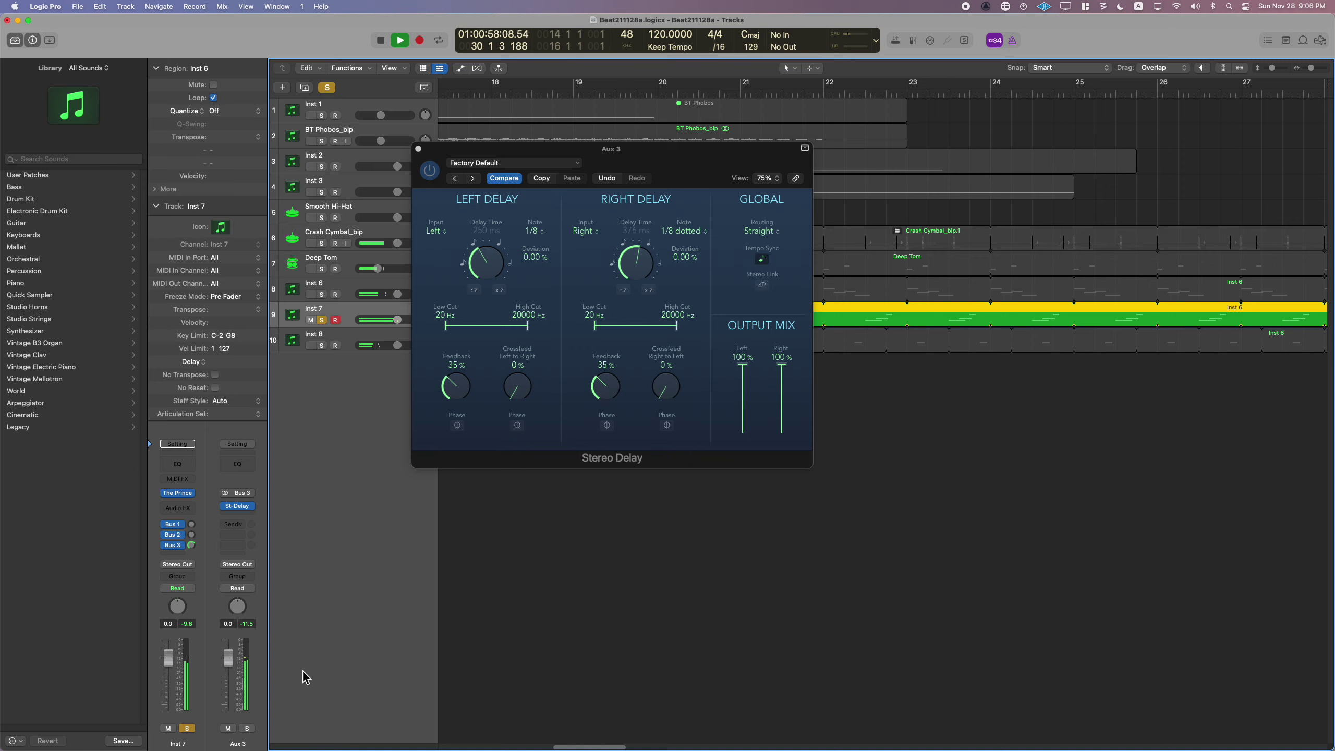
click(418, 148)
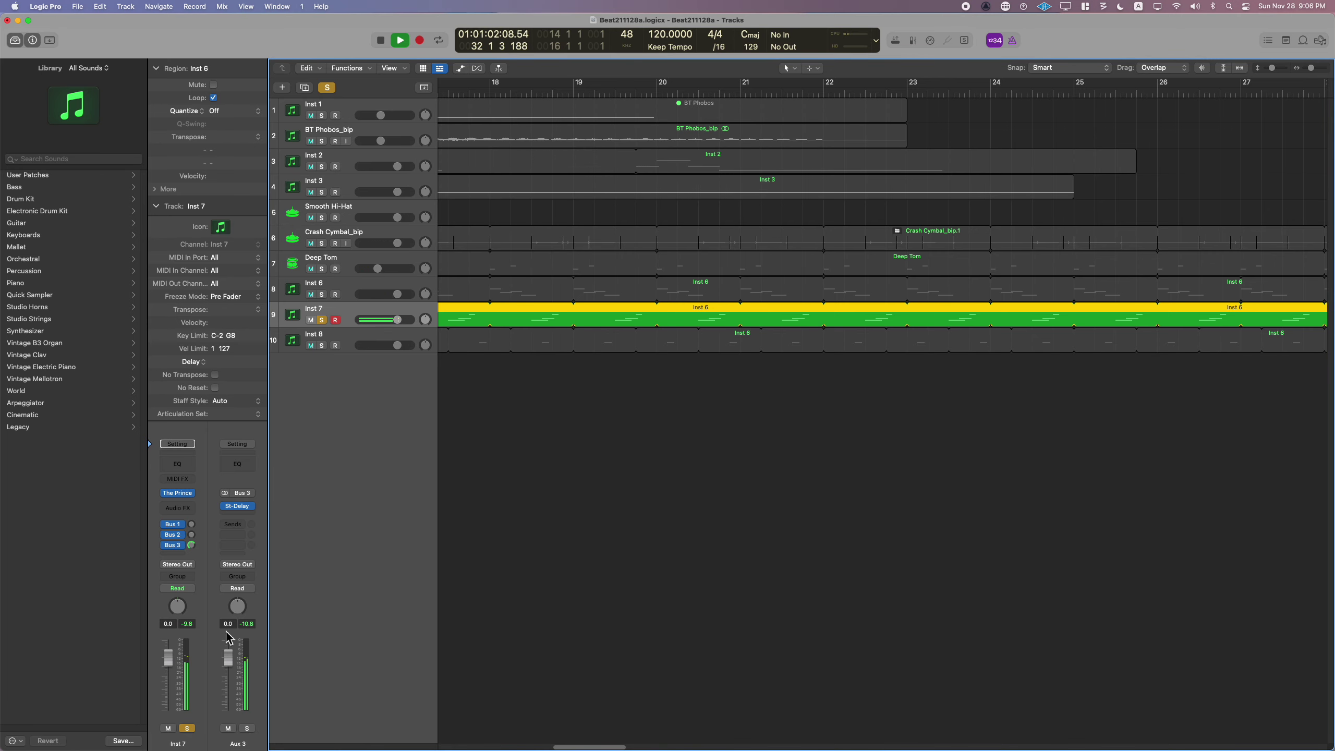
- Insert a stereo AutoFilter after the Stereo Delay on Aux 3 and load its Constant Rise Four Bars preset
click(243, 517)
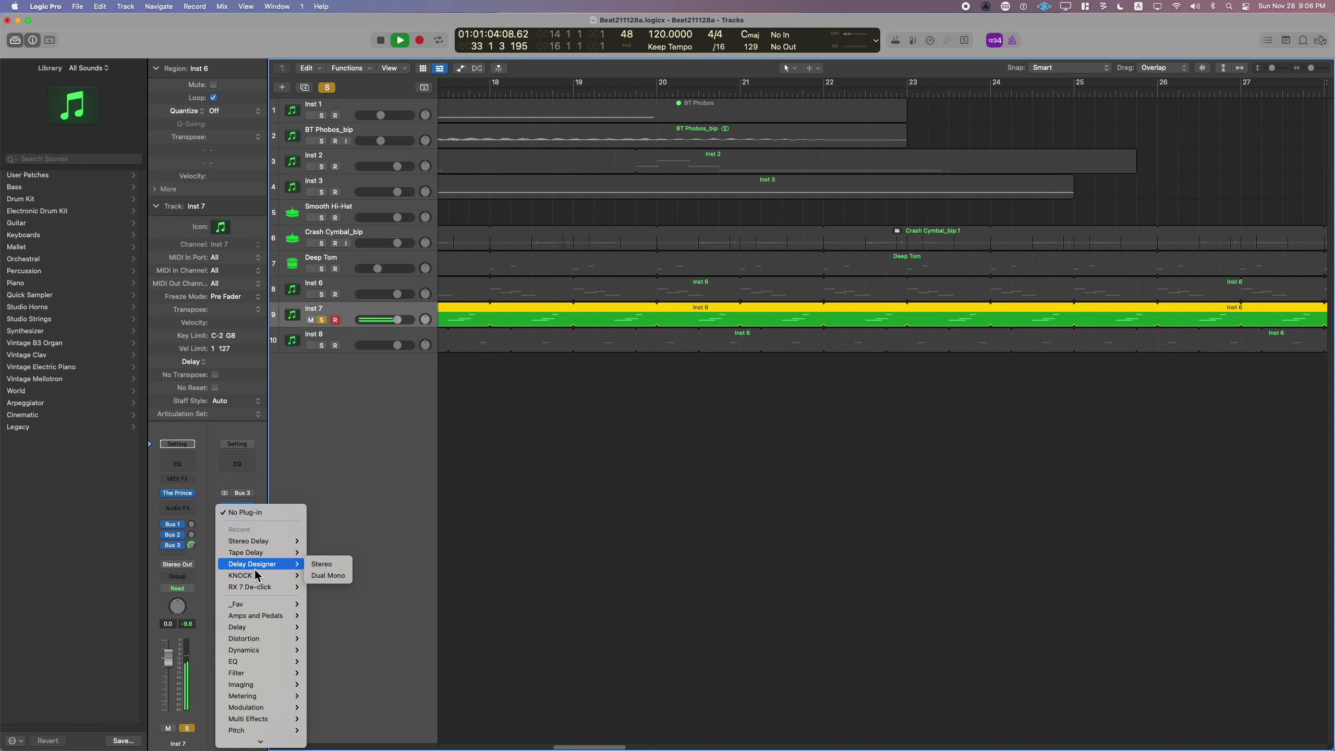
mouse_move(258, 677)
mouse_move(345, 674)
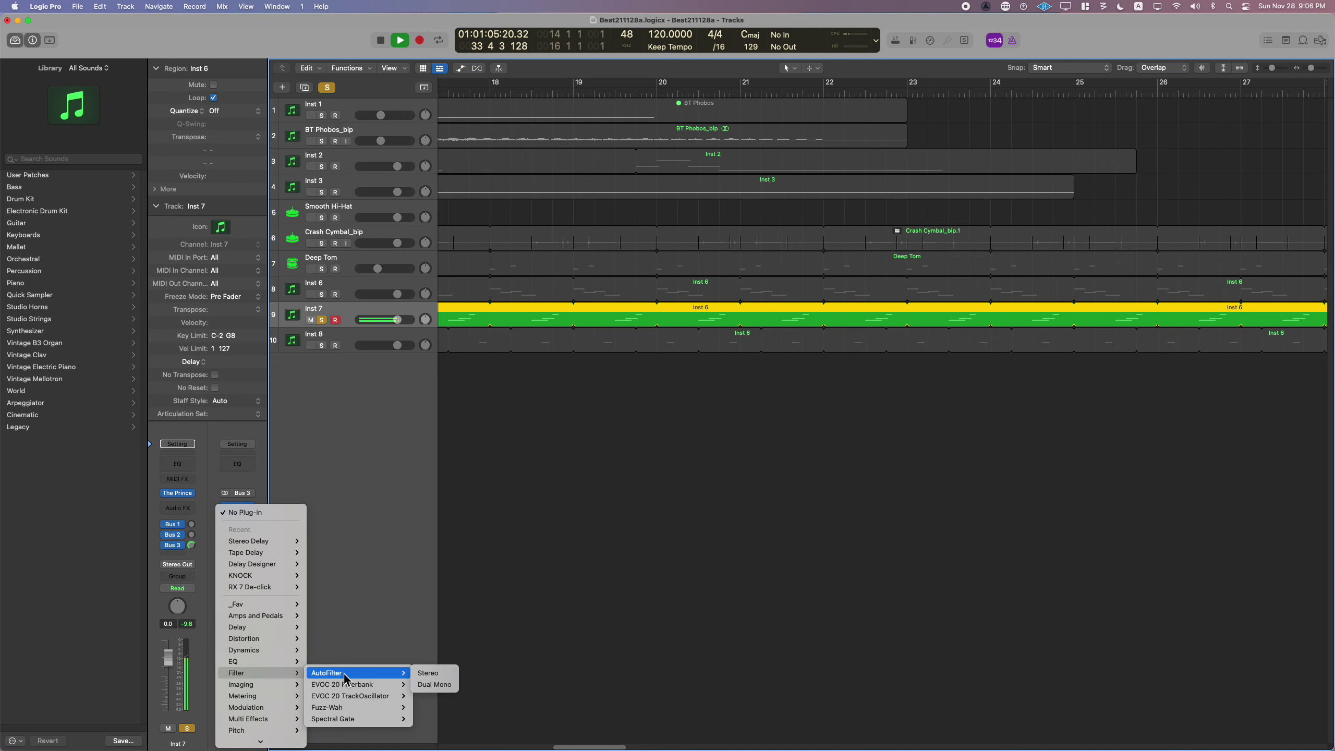
click(427, 674)
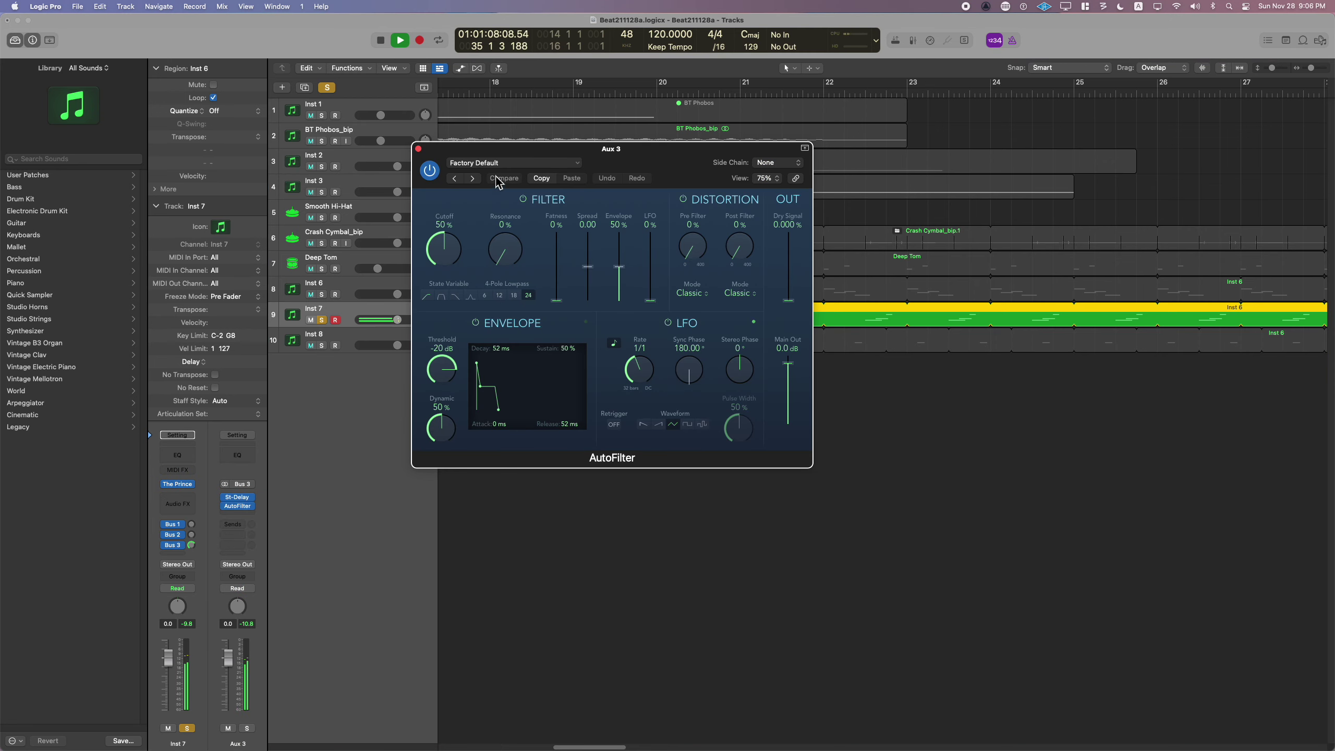
click(492, 163)
click(494, 390)
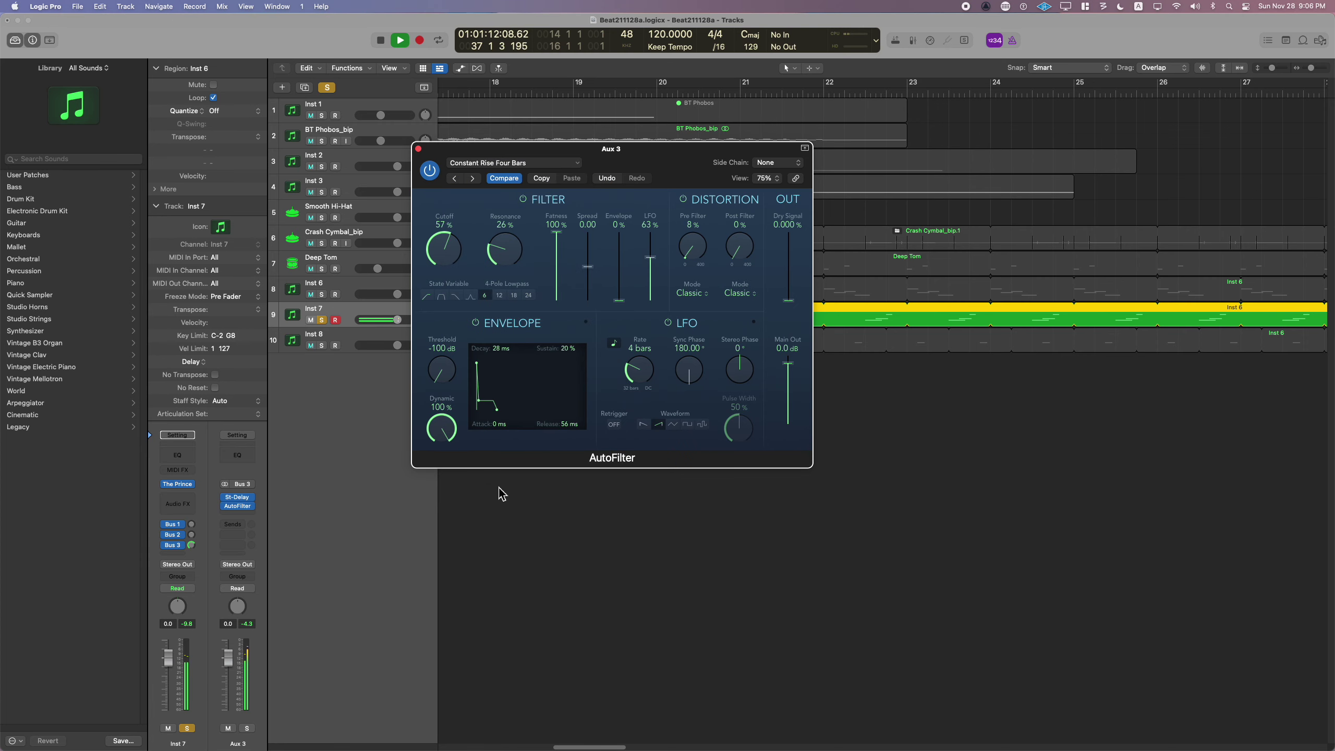
- Audition the AutoFilter presets on Aux 3 one by one from Crunch Modulator to Laser-Filter War, and close the plug-in
click(473, 179)
click(473, 178)
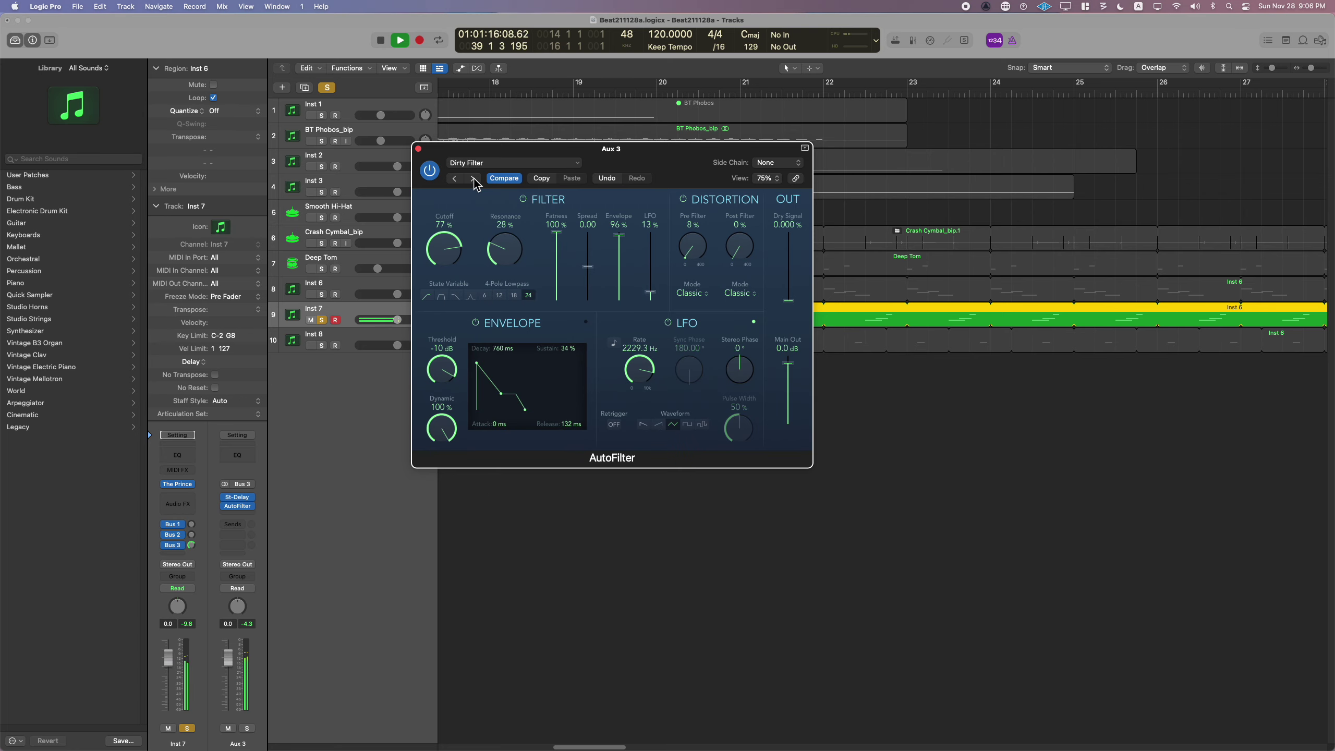
click(474, 178)
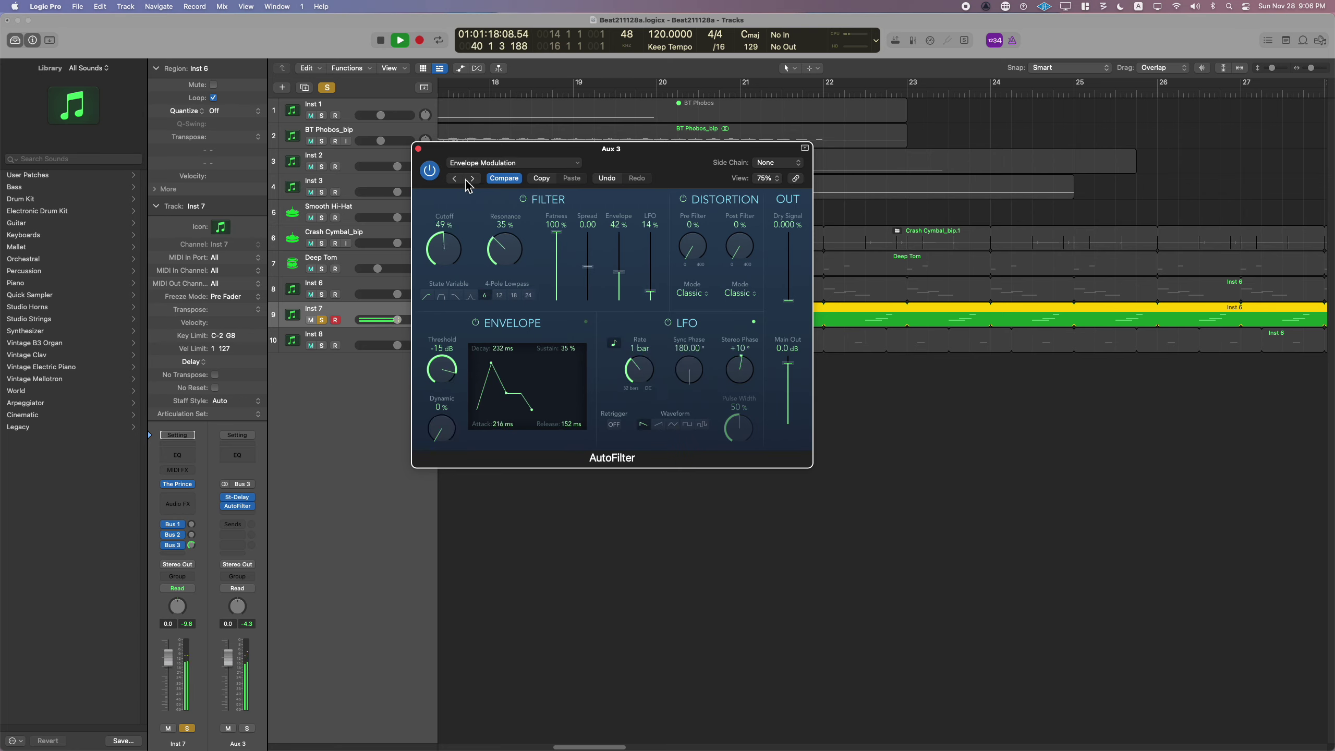
click(472, 179)
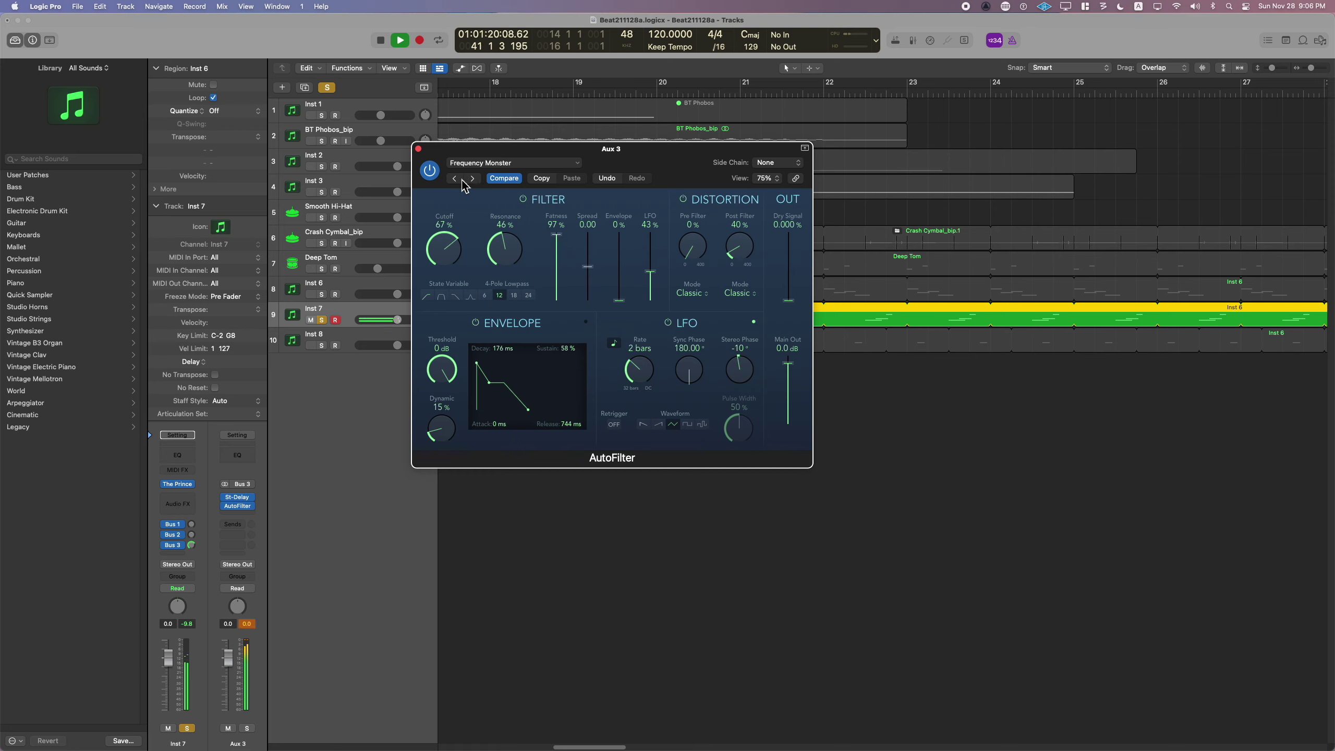
click(463, 180)
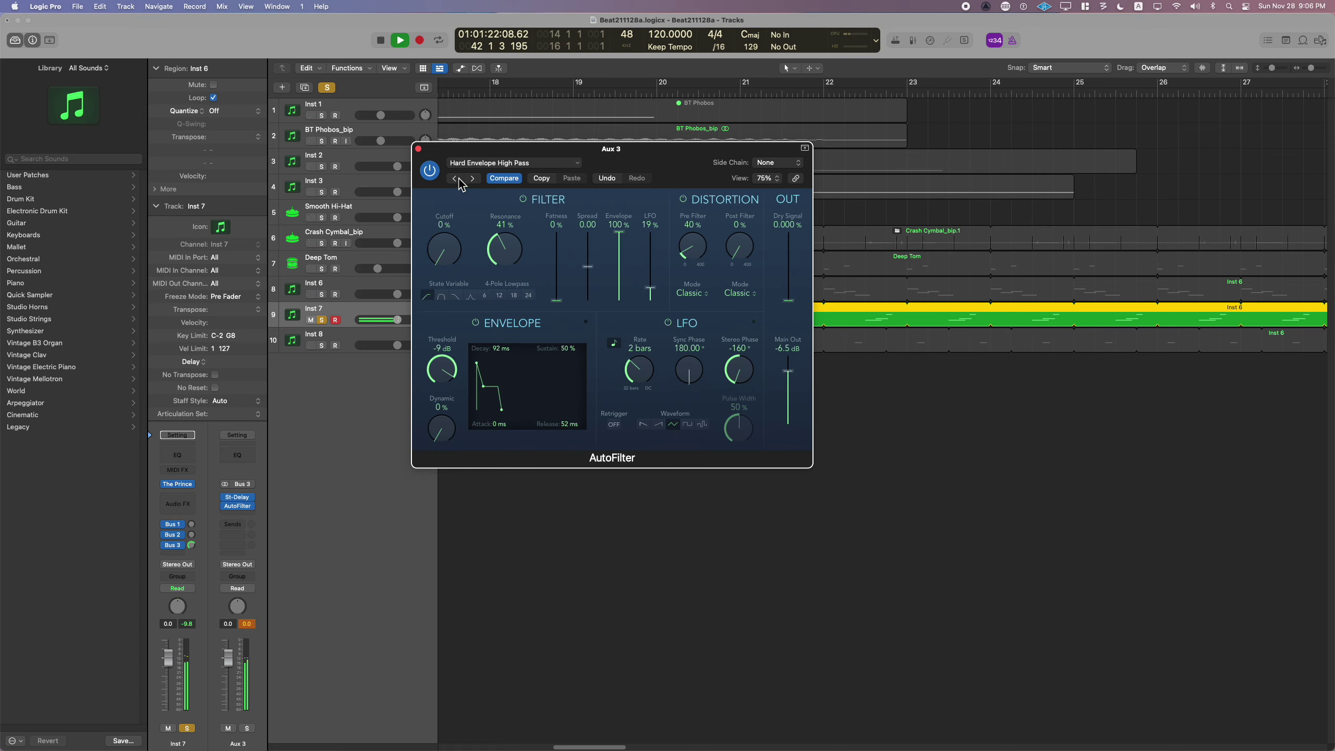
click(471, 180)
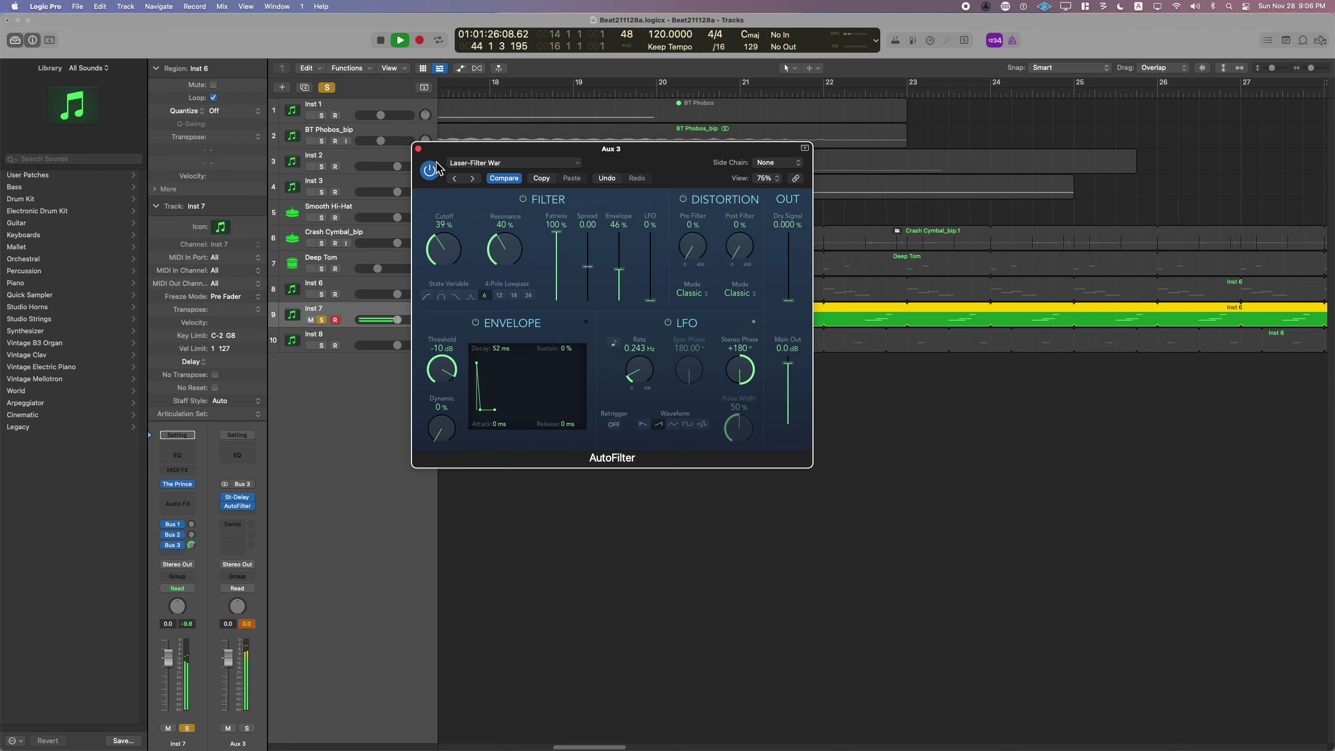
click(419, 149)
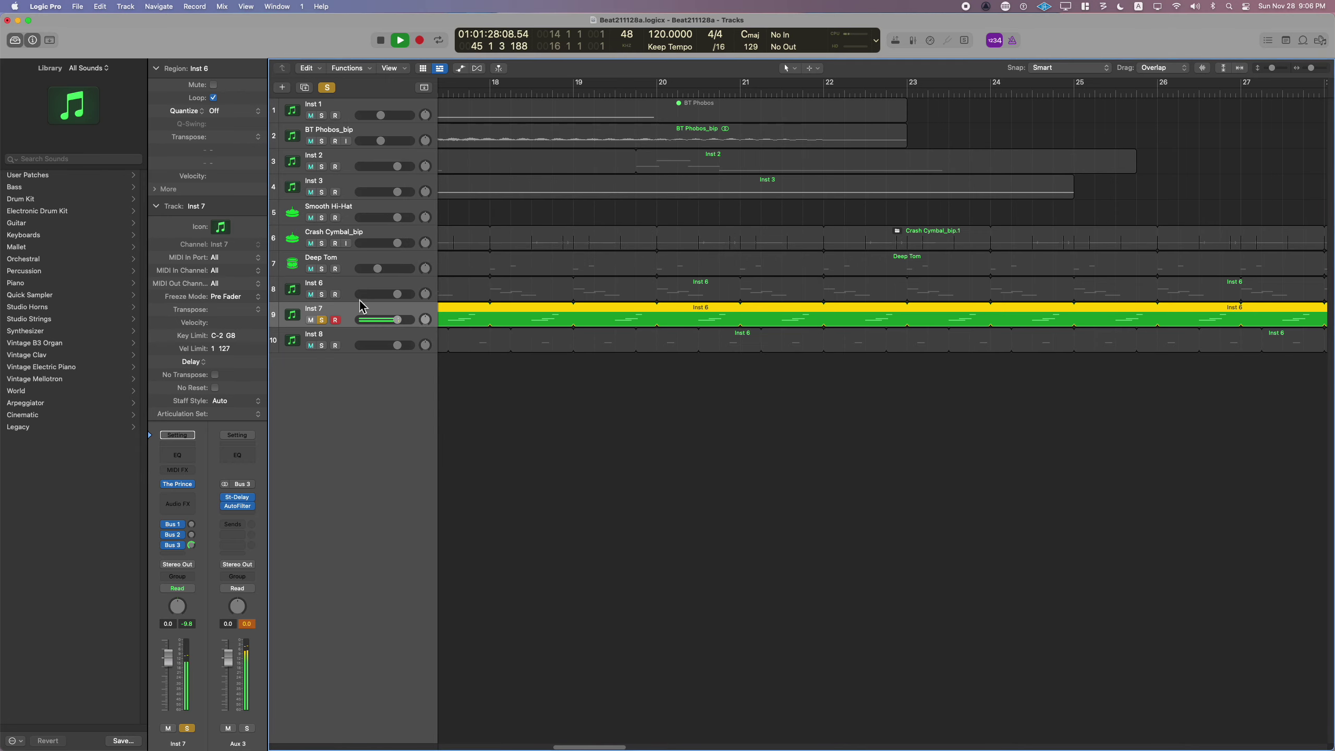
- Reset the Aux 3 peak level, lower its volume to -5.0 dB, and unsolo the Inst 7 track
click(251, 624)
drag(236, 669, 236, 685)
click(187, 728)
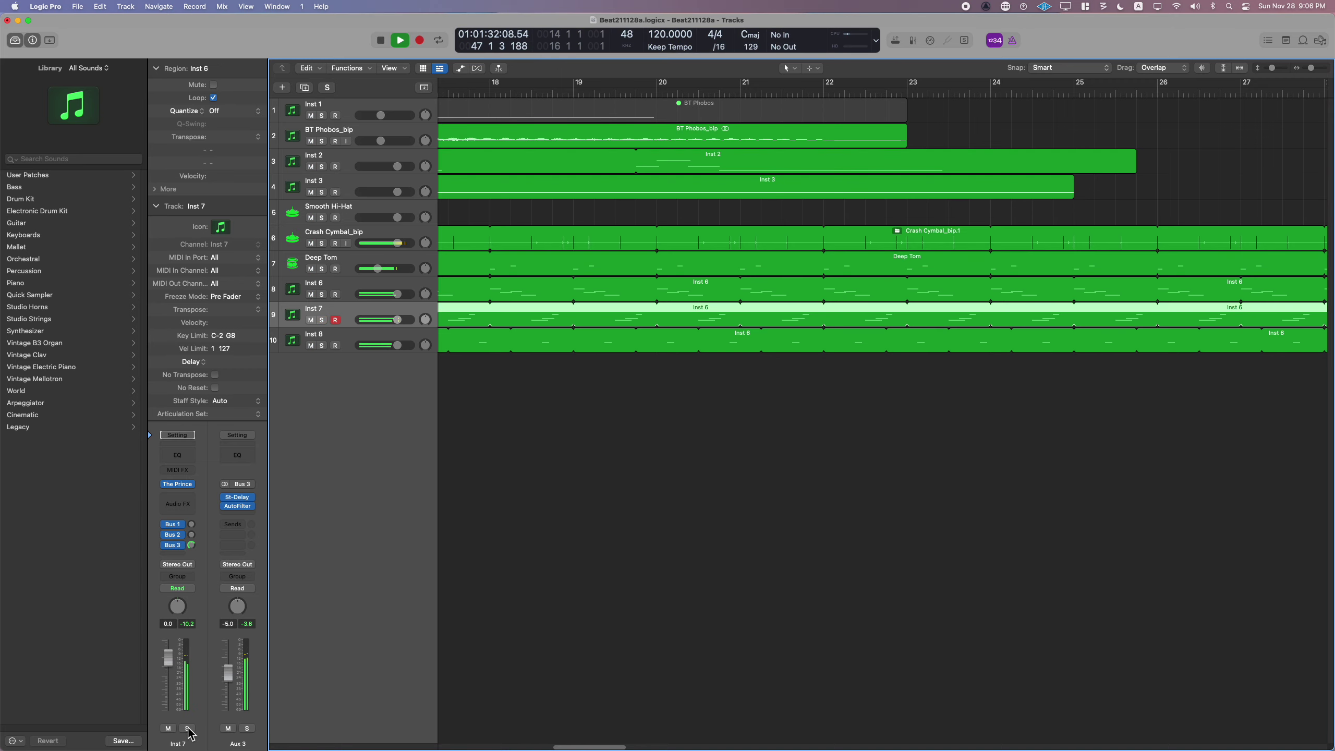
- Reopen AutoFilter on Aux 3 and compare the Hard Envelope High Pass and Frequency Monster presets in the full mix
scroll(627, 486, down, 10)
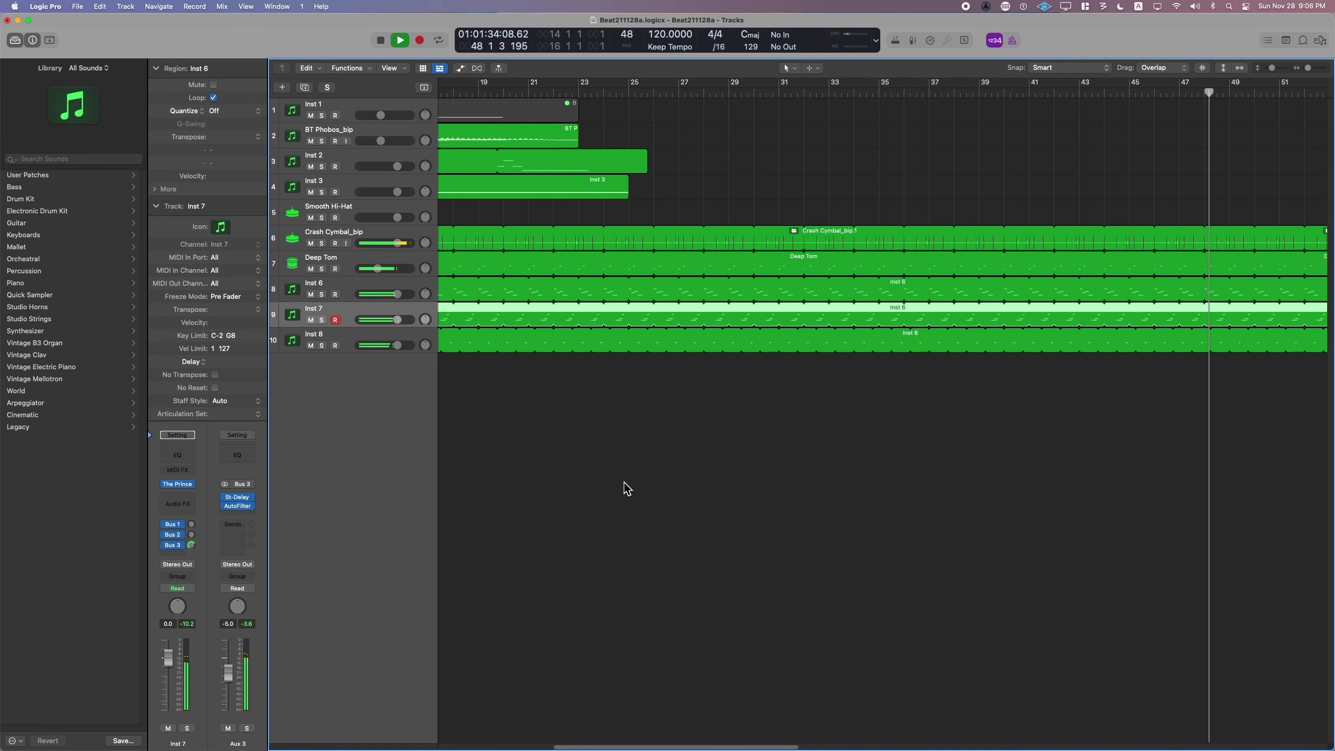
scroll(624, 483, left, 10)
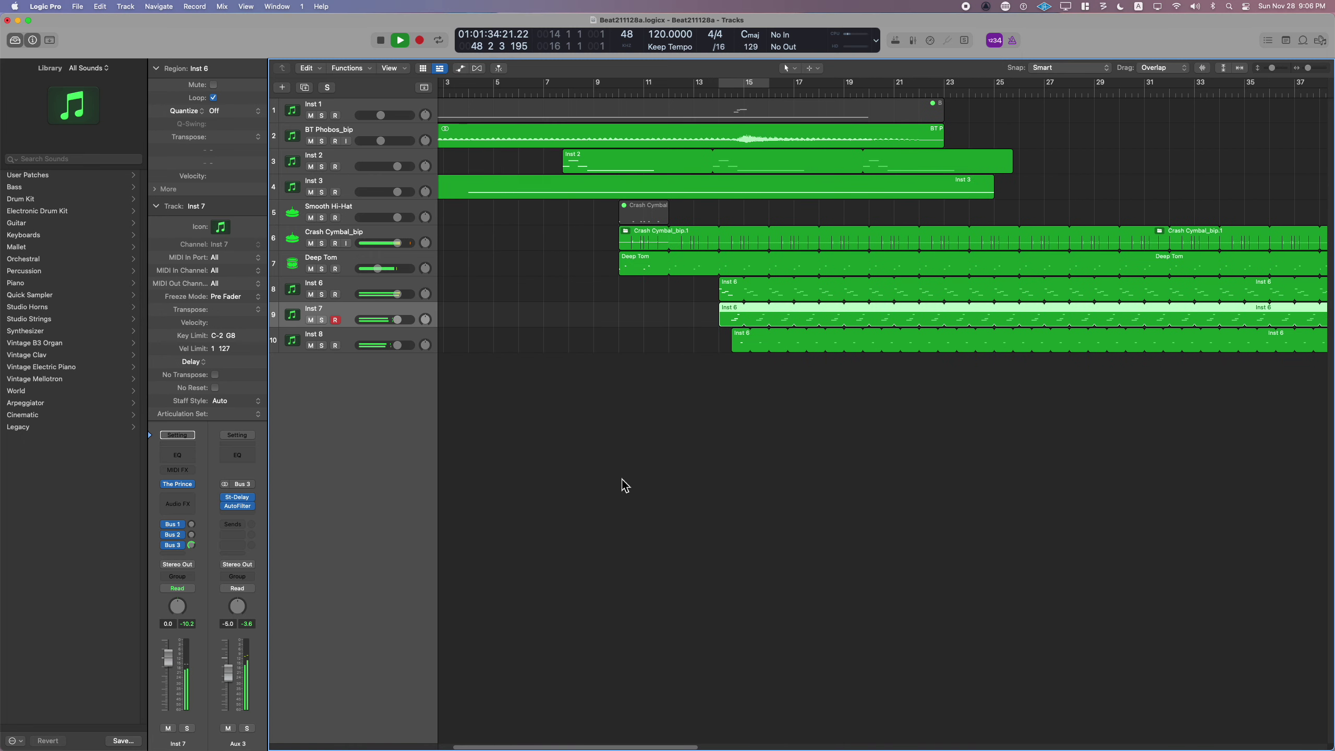
click(239, 506)
click(453, 180)
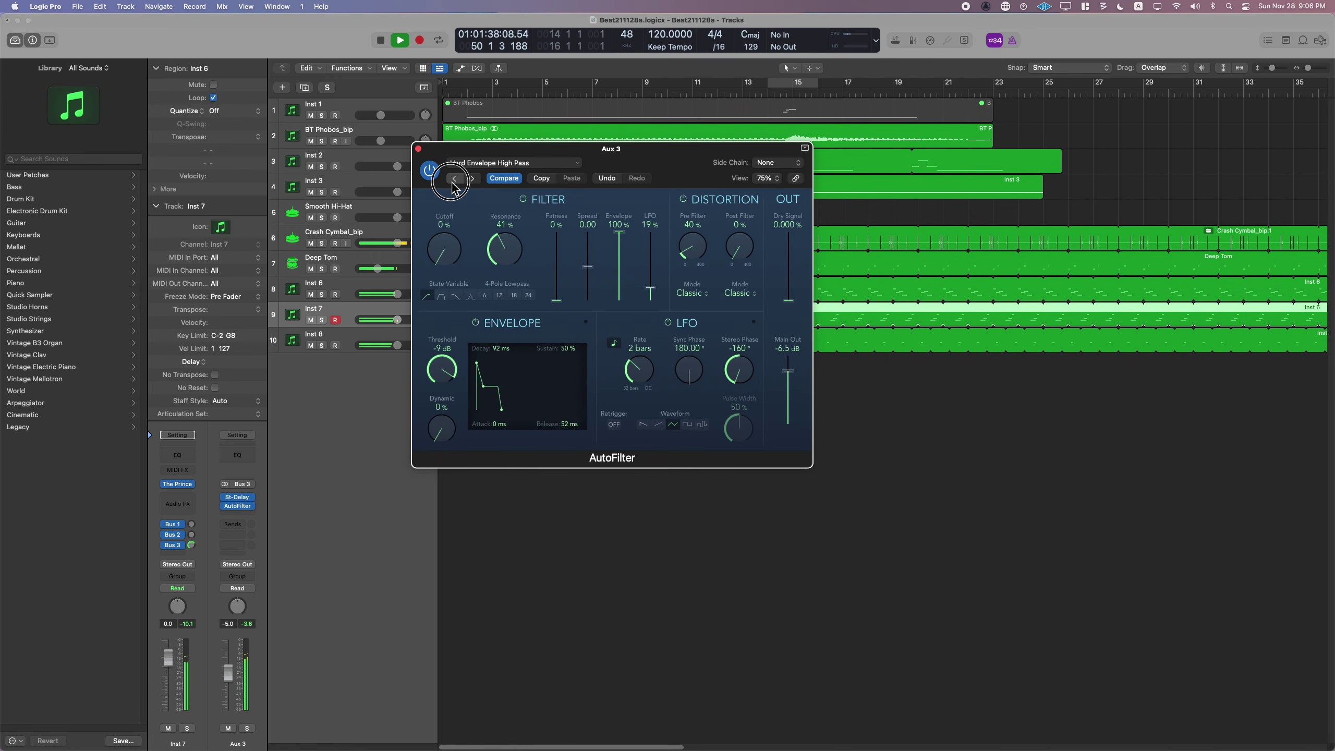
click(472, 179)
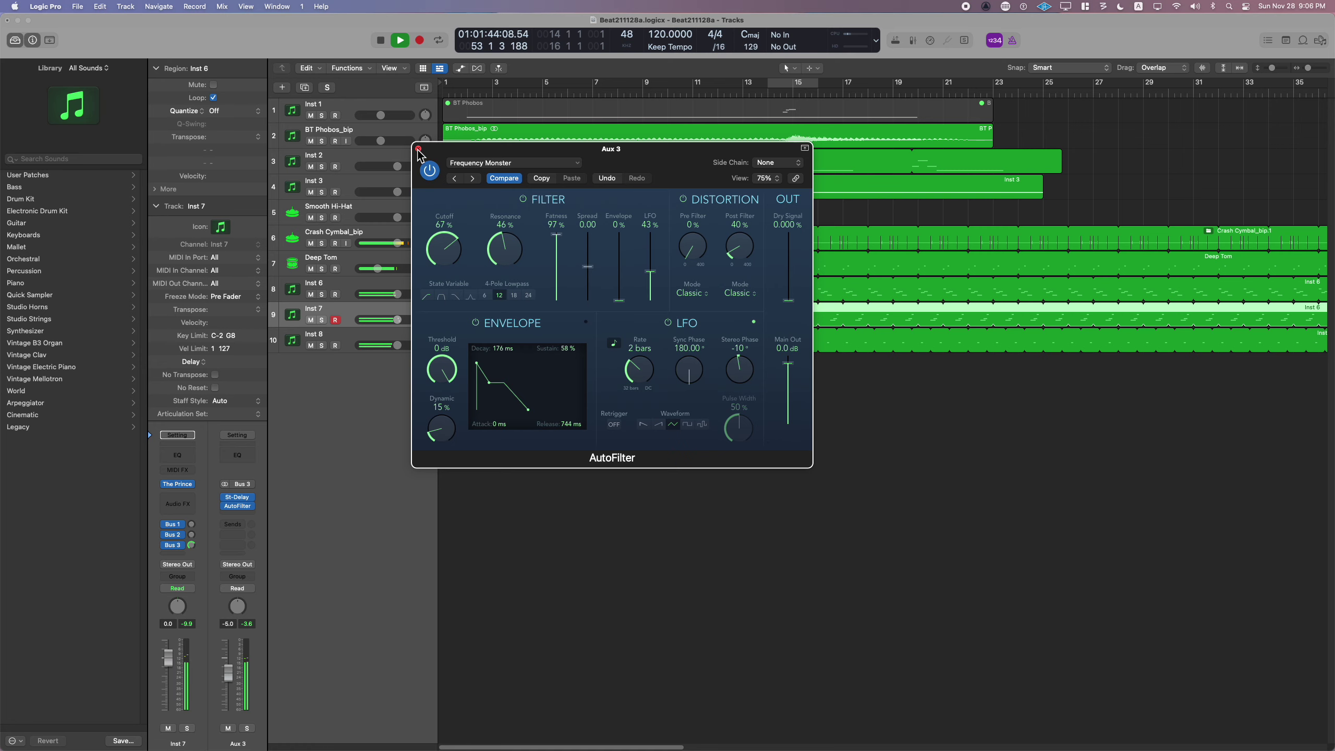
- Load AutoFilter's Trapping Band Pass preset and audition the presets backward one by one to Laser-Filter War
click(482, 168)
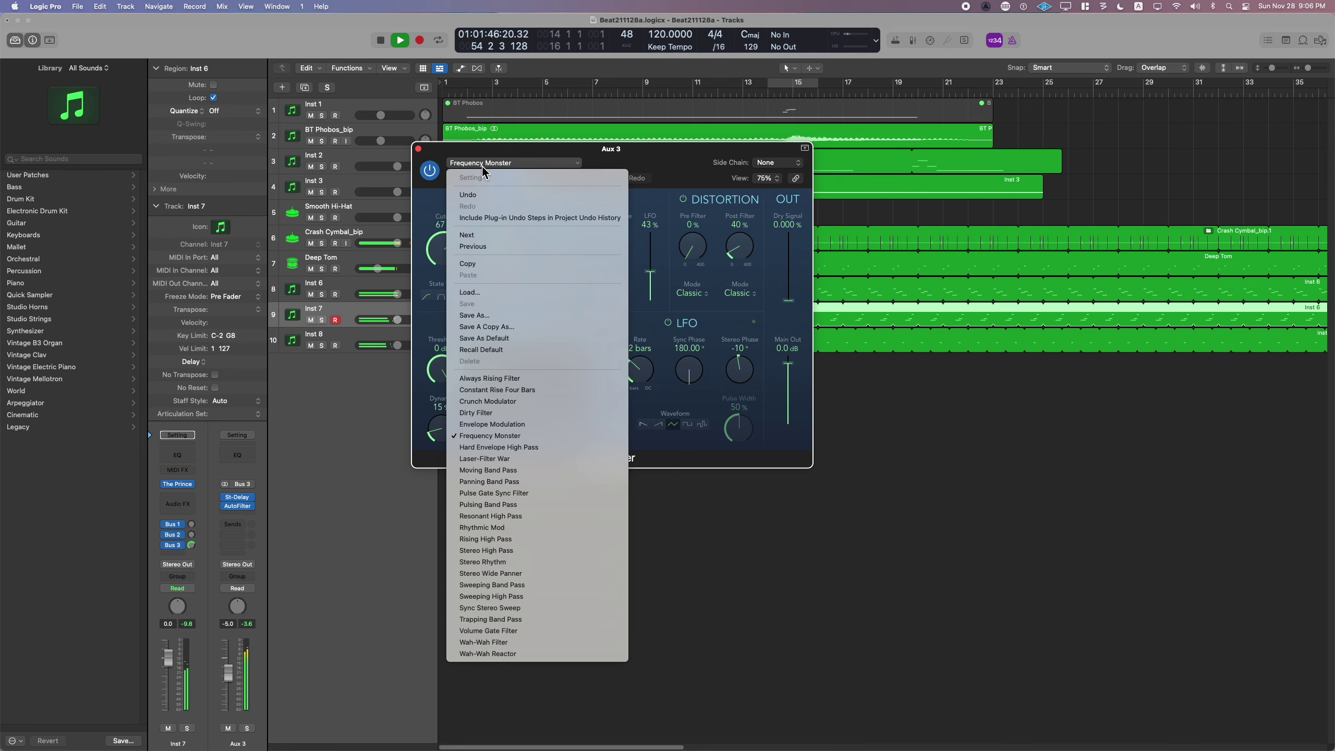
click(489, 619)
click(457, 182)
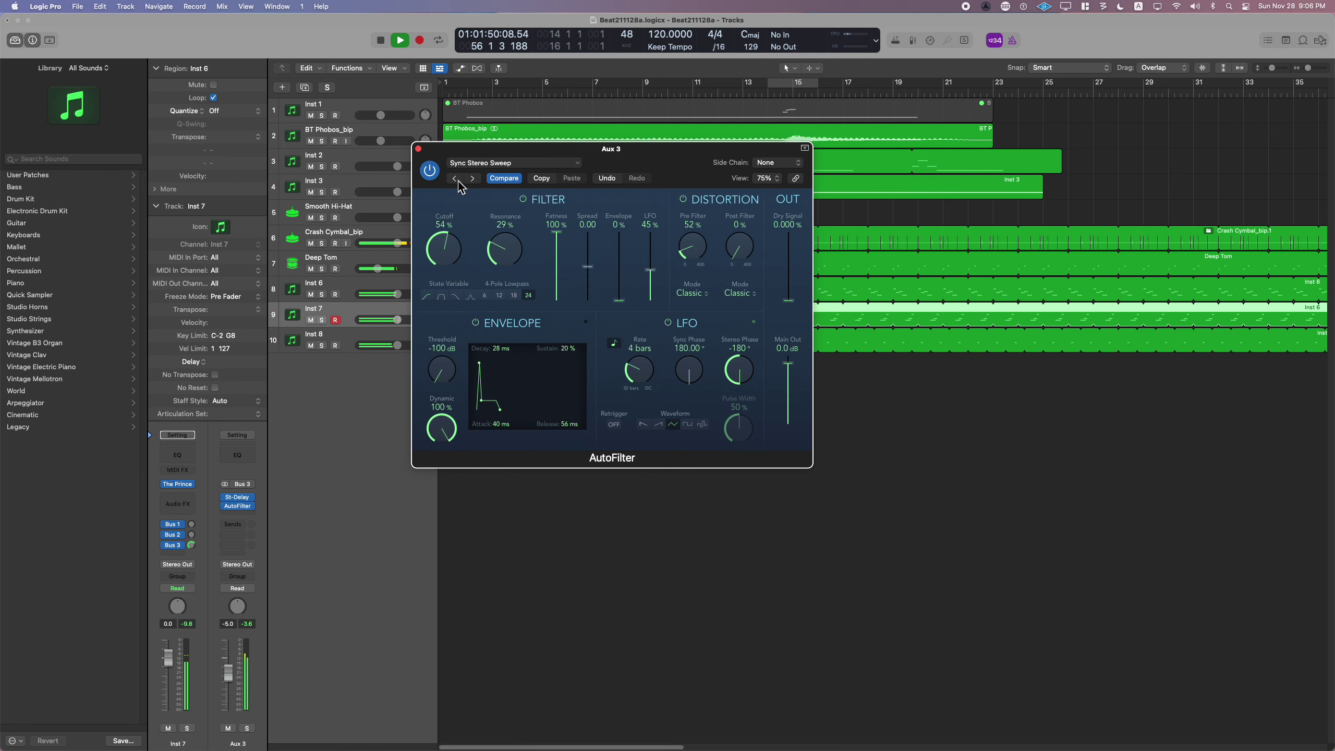
click(455, 179)
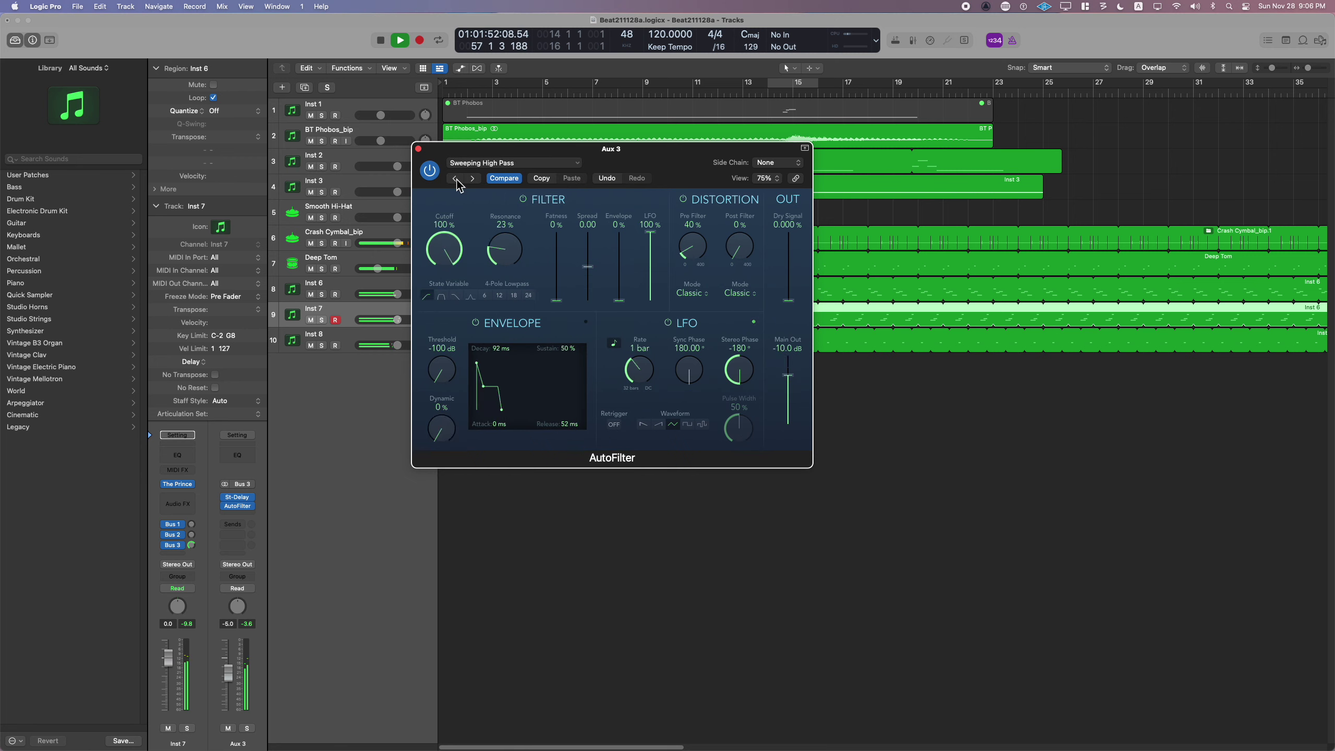
click(455, 179)
click(455, 179)
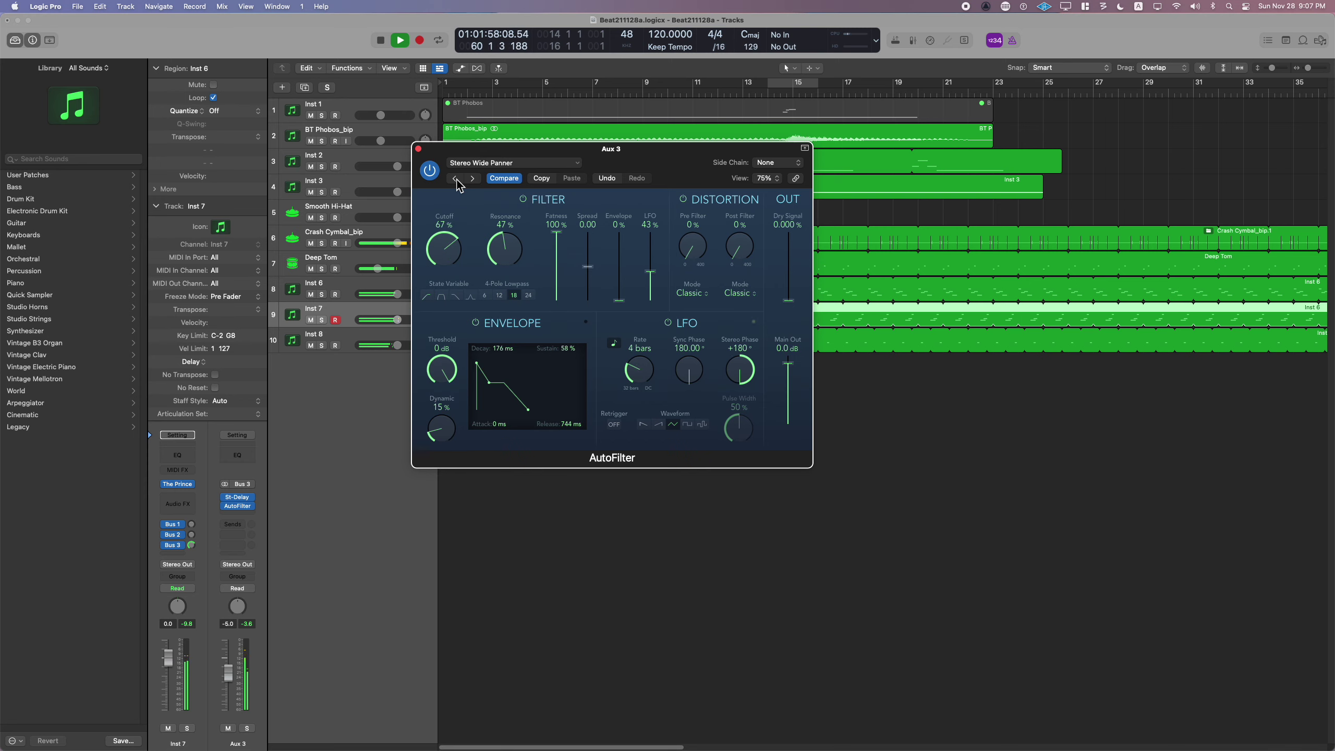
click(455, 179)
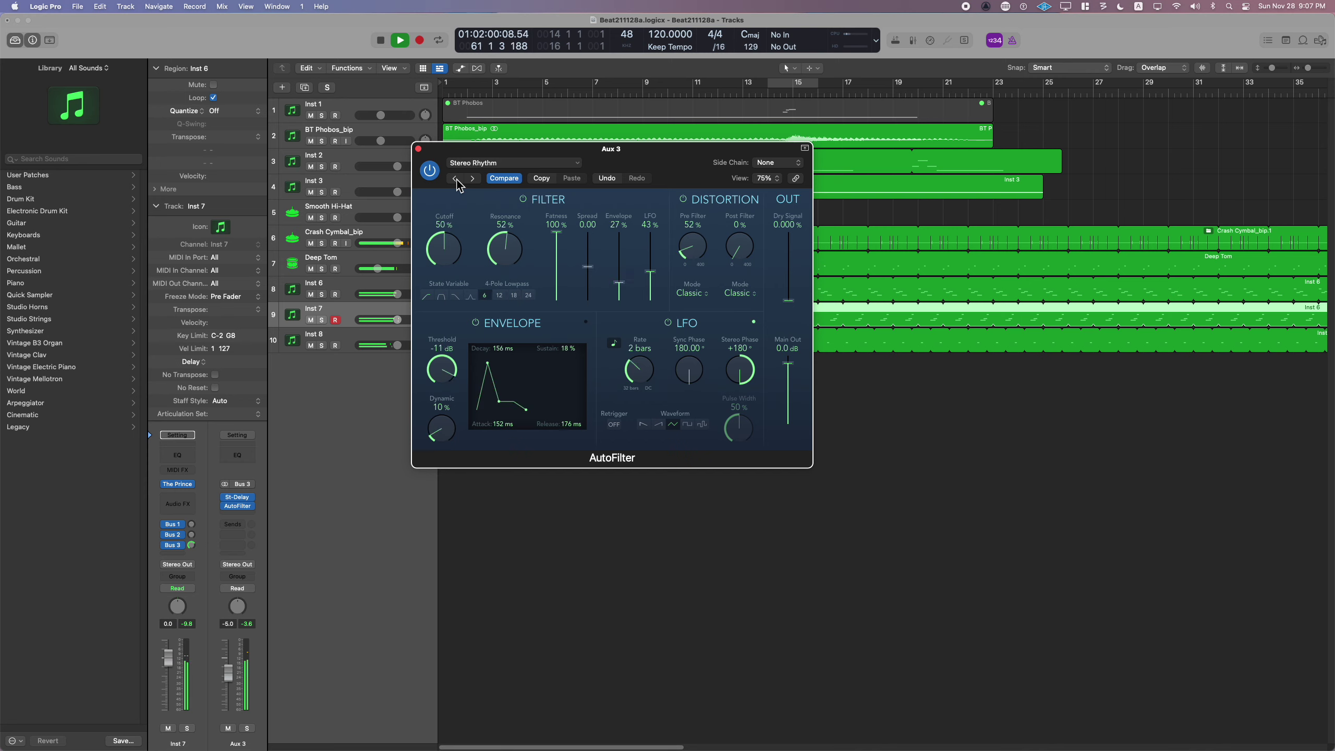
click(455, 178)
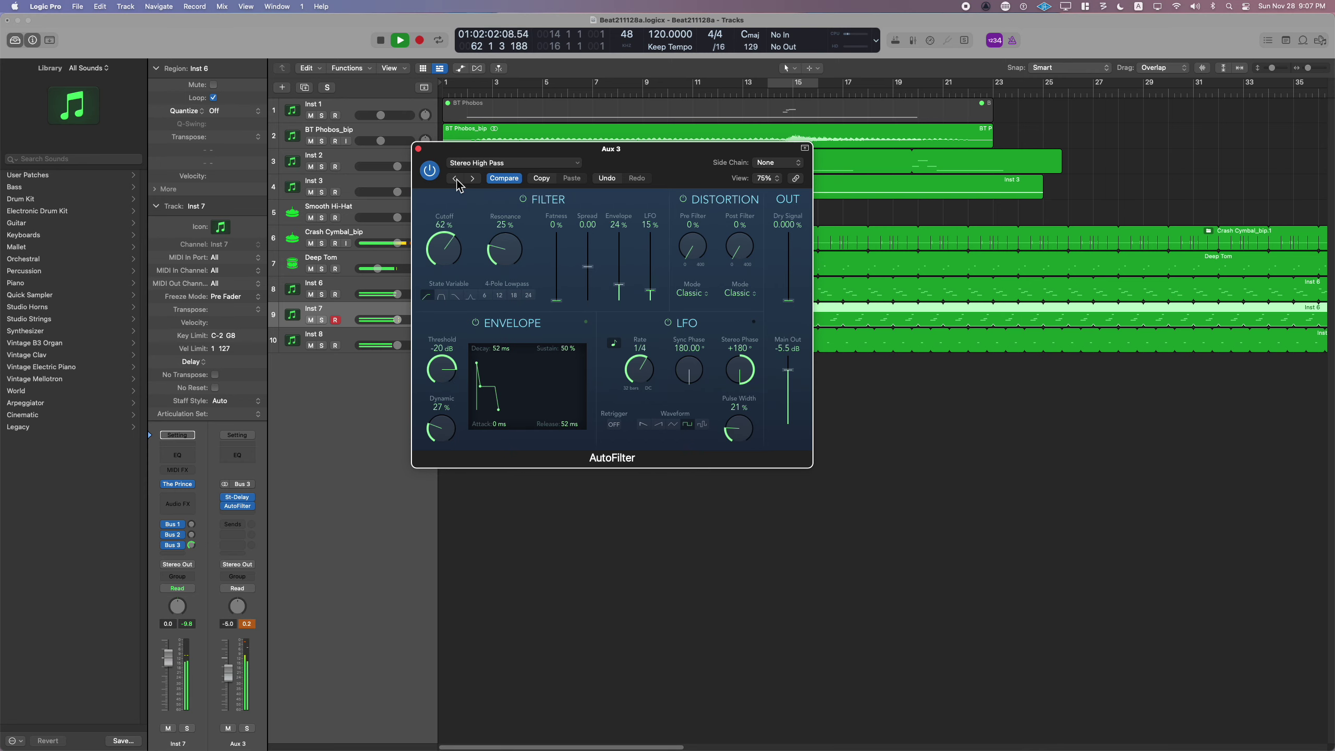
click(455, 179)
click(455, 179)
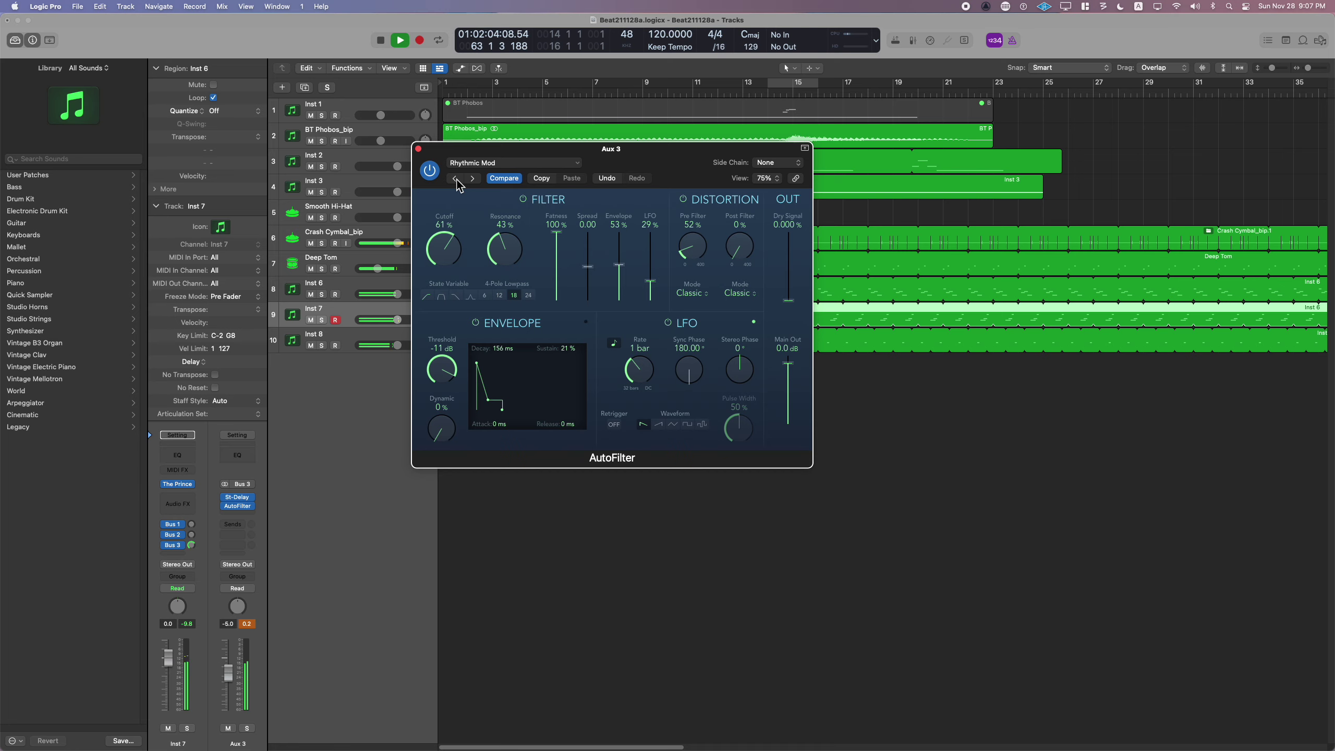
click(455, 179)
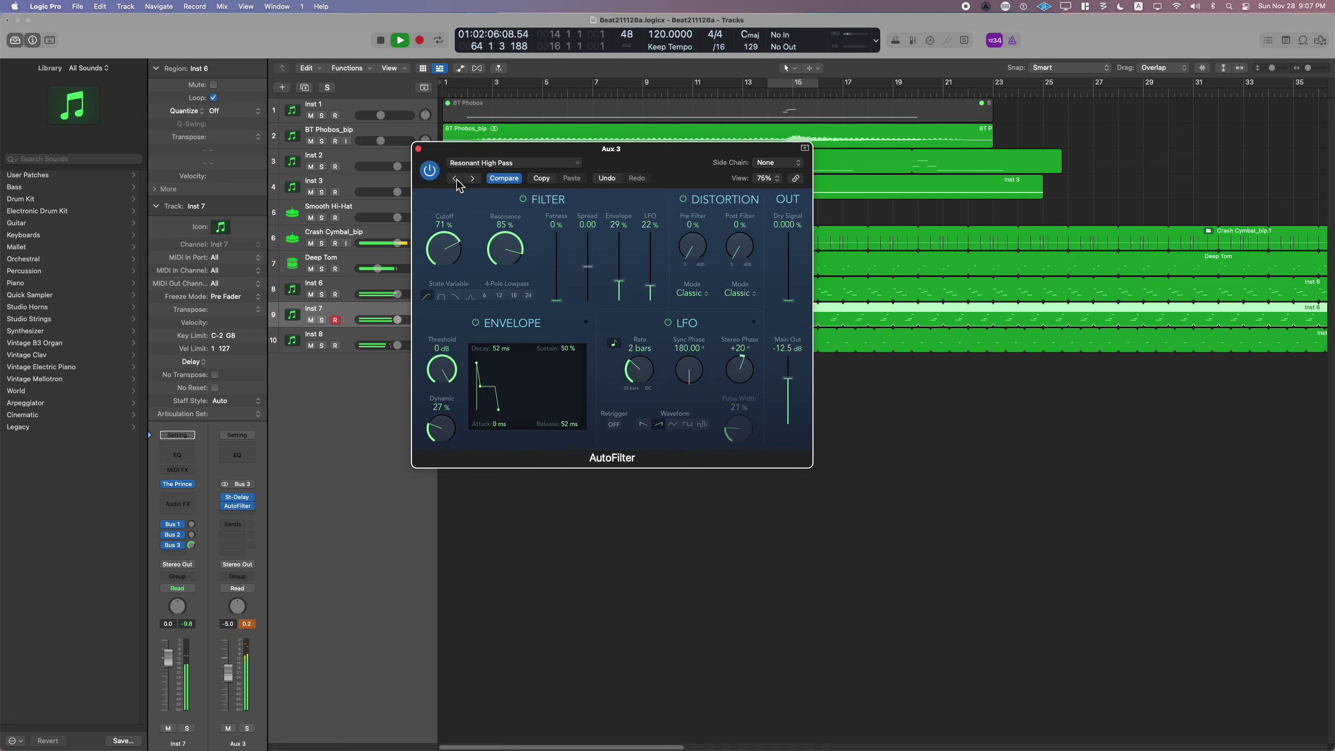
click(455, 179)
click(455, 178)
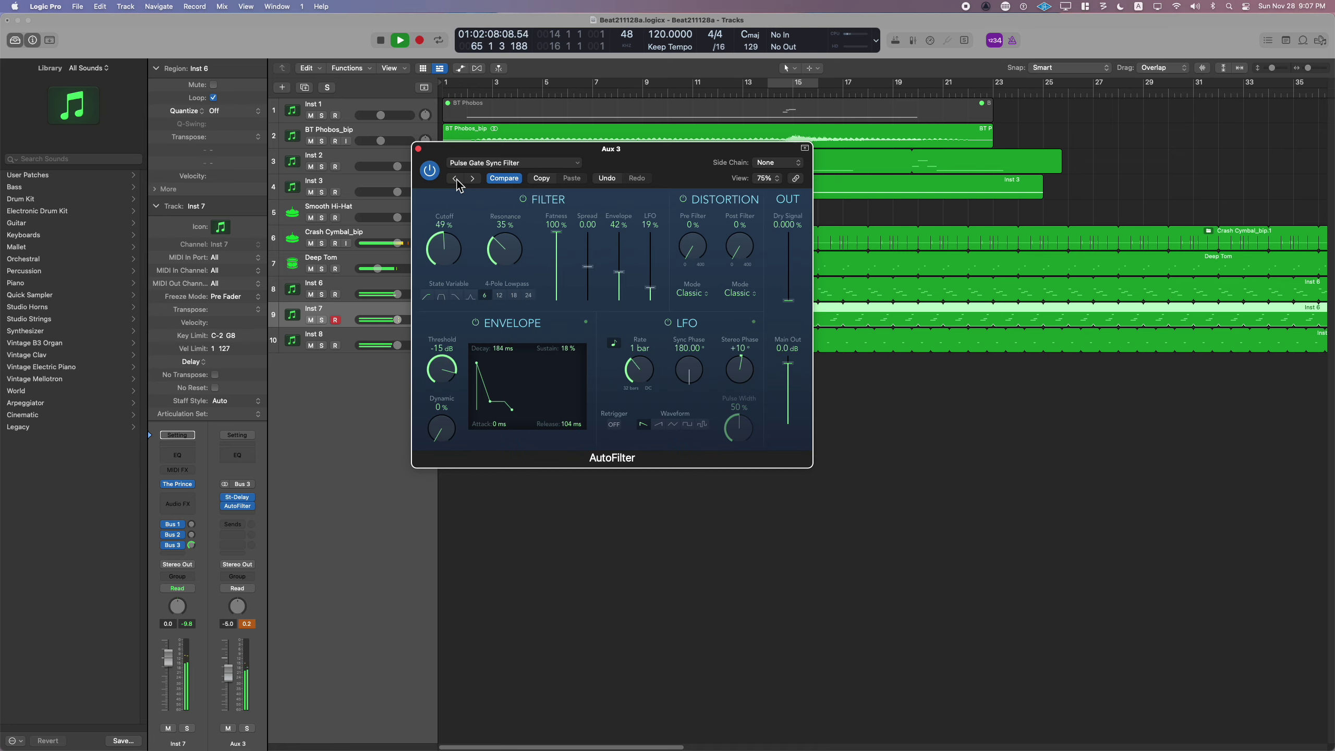
click(455, 179)
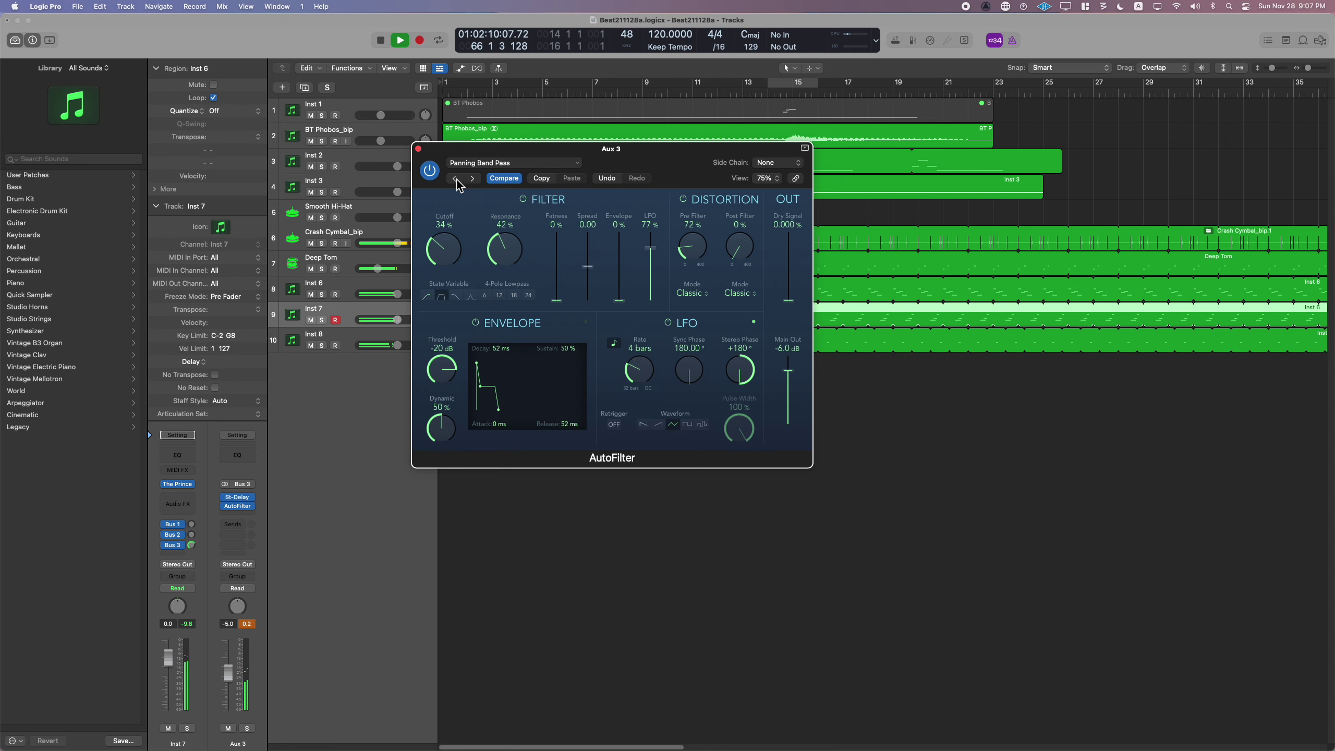
click(455, 179)
click(455, 179)
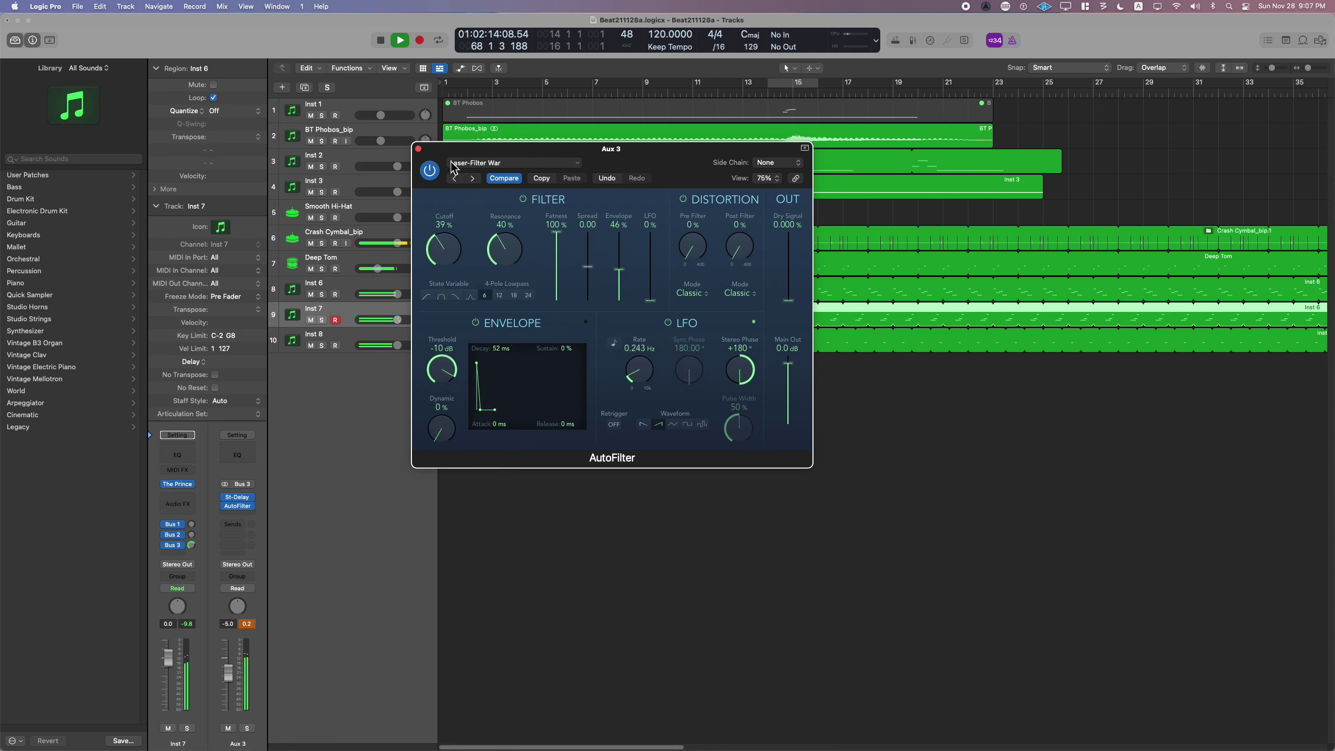
- Load AutoFilter's Volume Gate Filter preset and audition the preceding presets back to Stereo Wide Panner
click(468, 164)
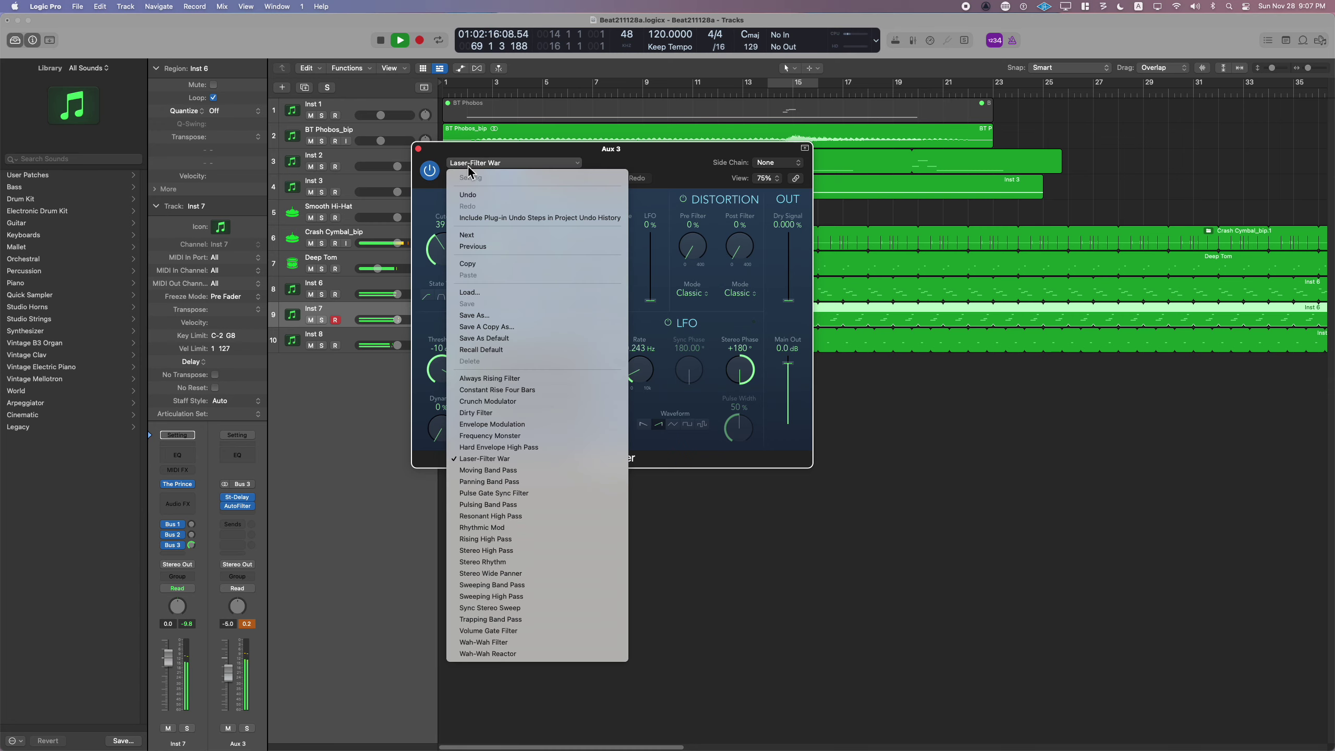
click(525, 630)
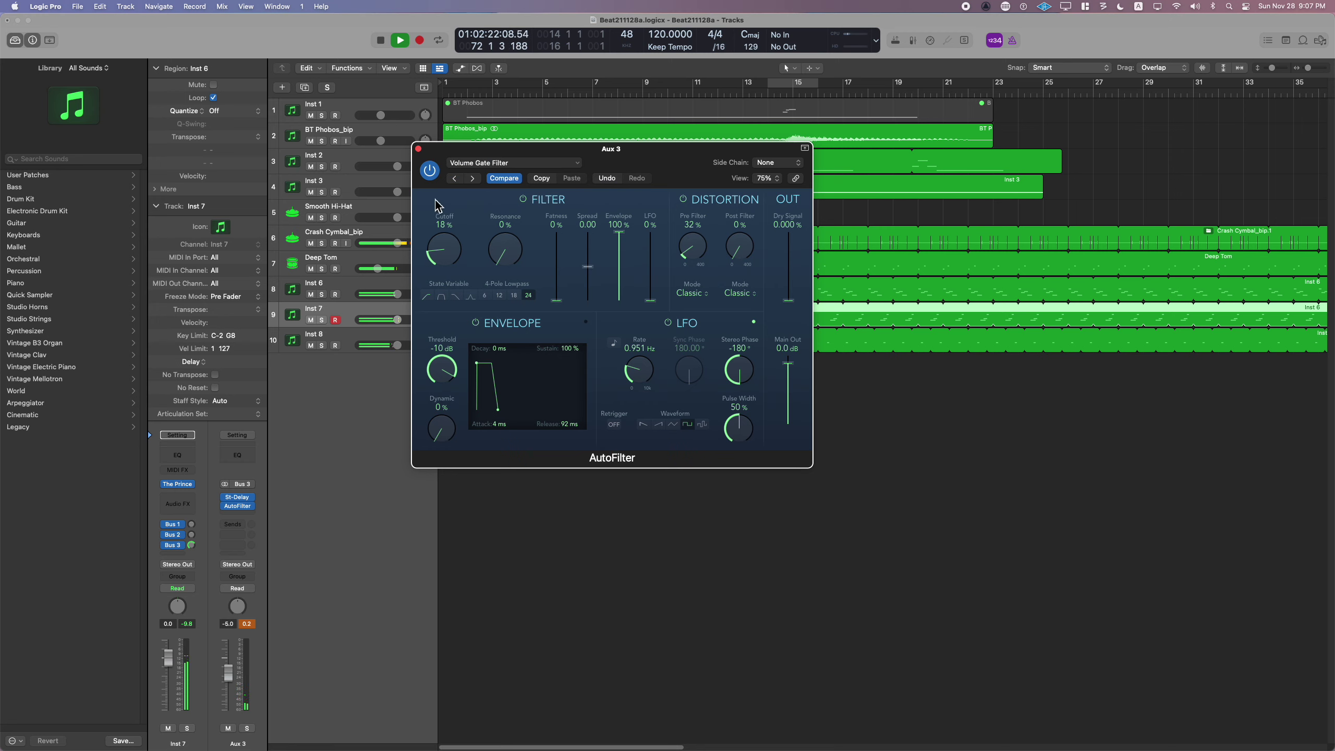
click(454, 183)
click(453, 181)
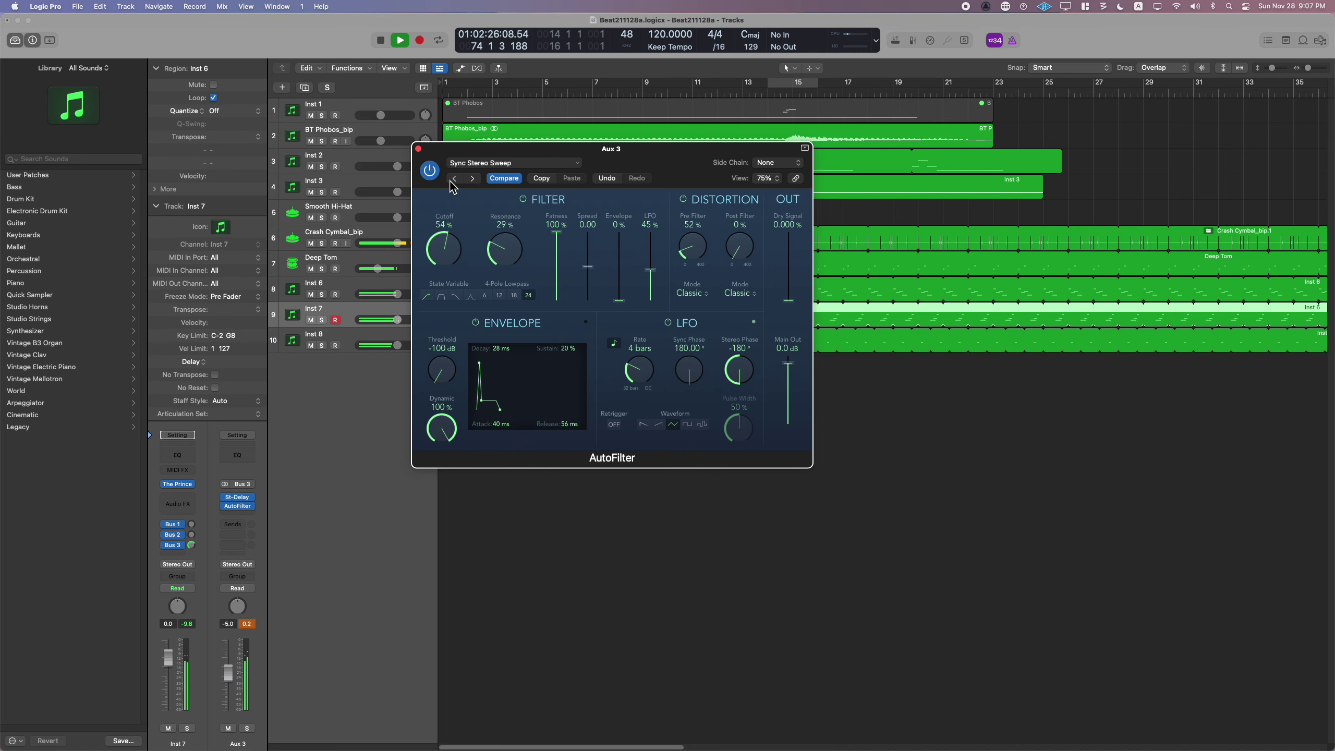
click(453, 181)
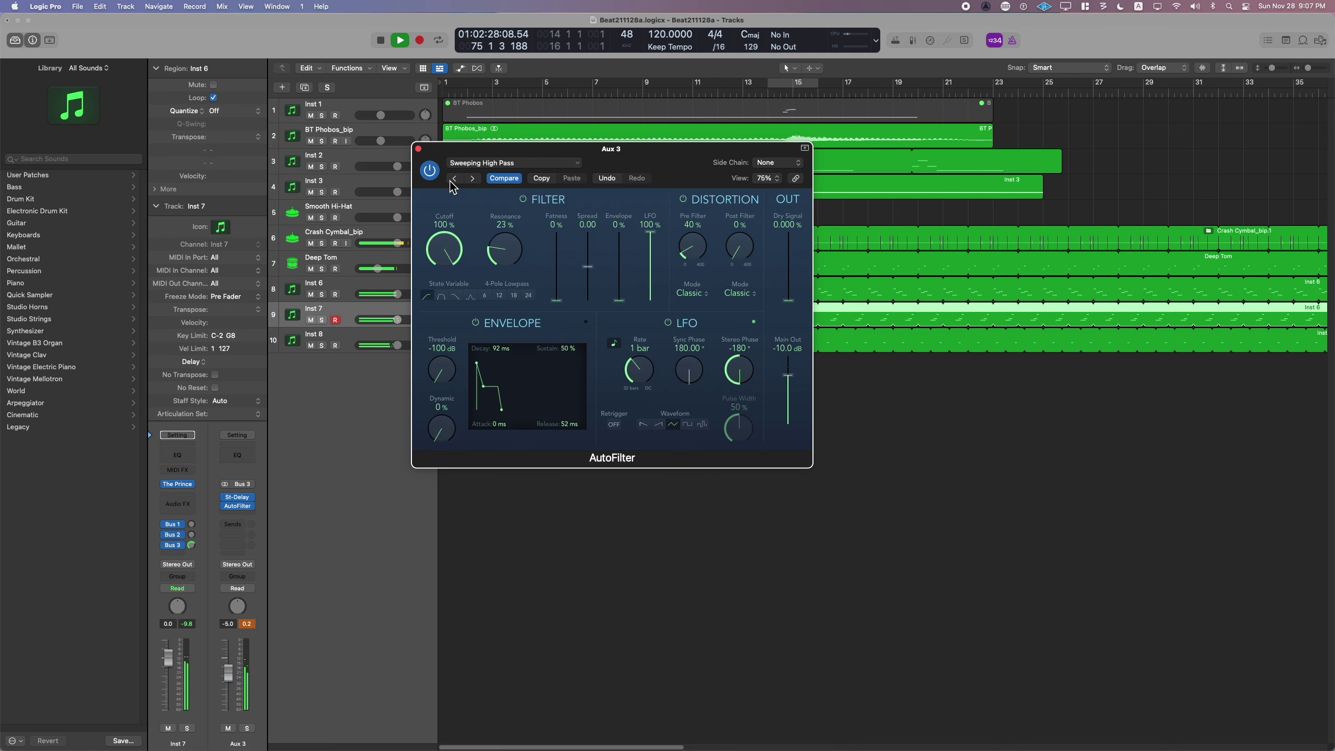
click(453, 182)
click(453, 182)
- Load AutoFilter's Dirty Filter preset and audition the following presets forward to Laser-Filter War
click(474, 168)
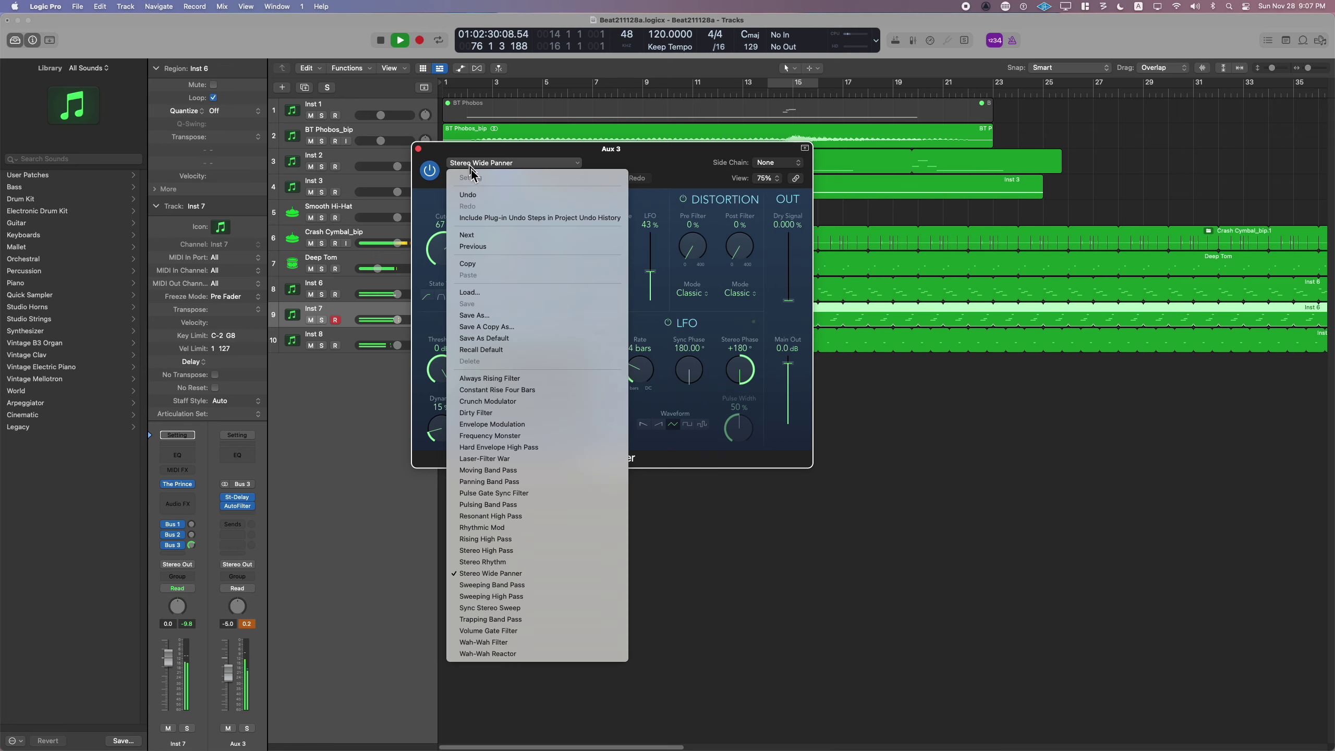
click(489, 413)
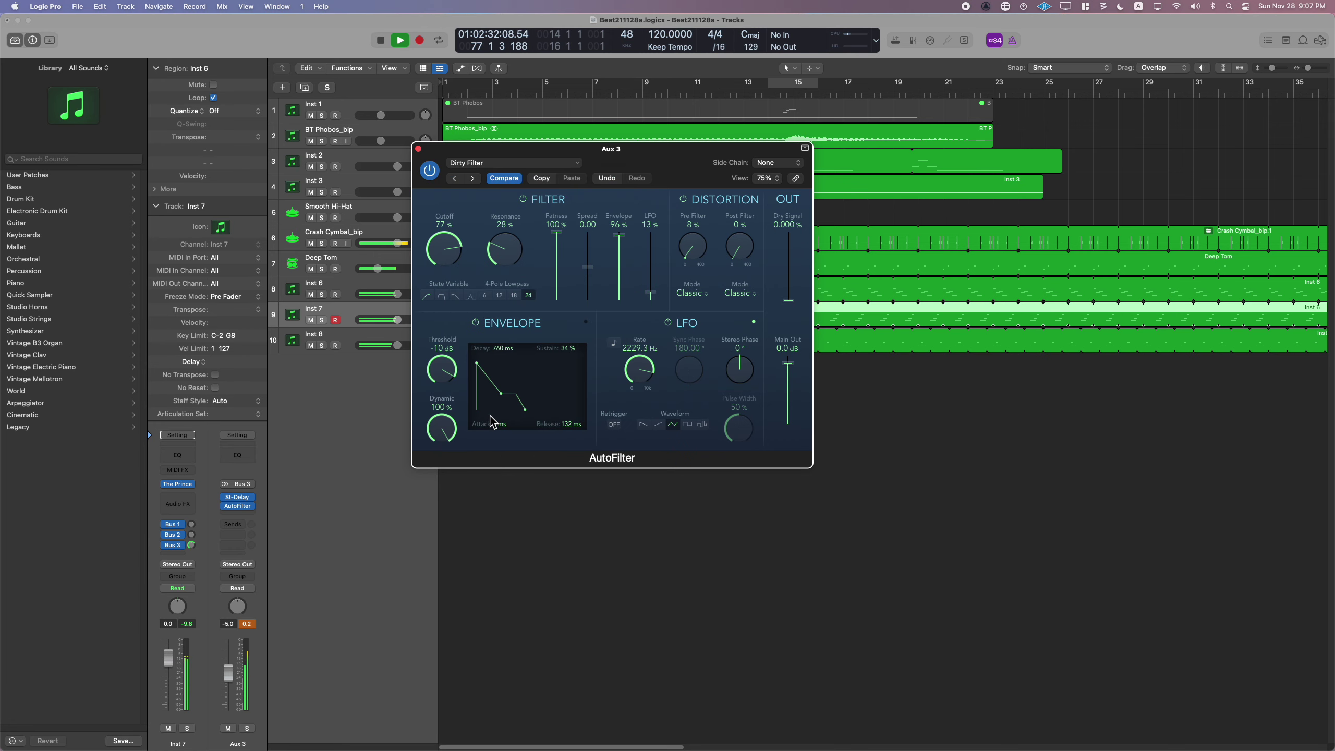
click(473, 179)
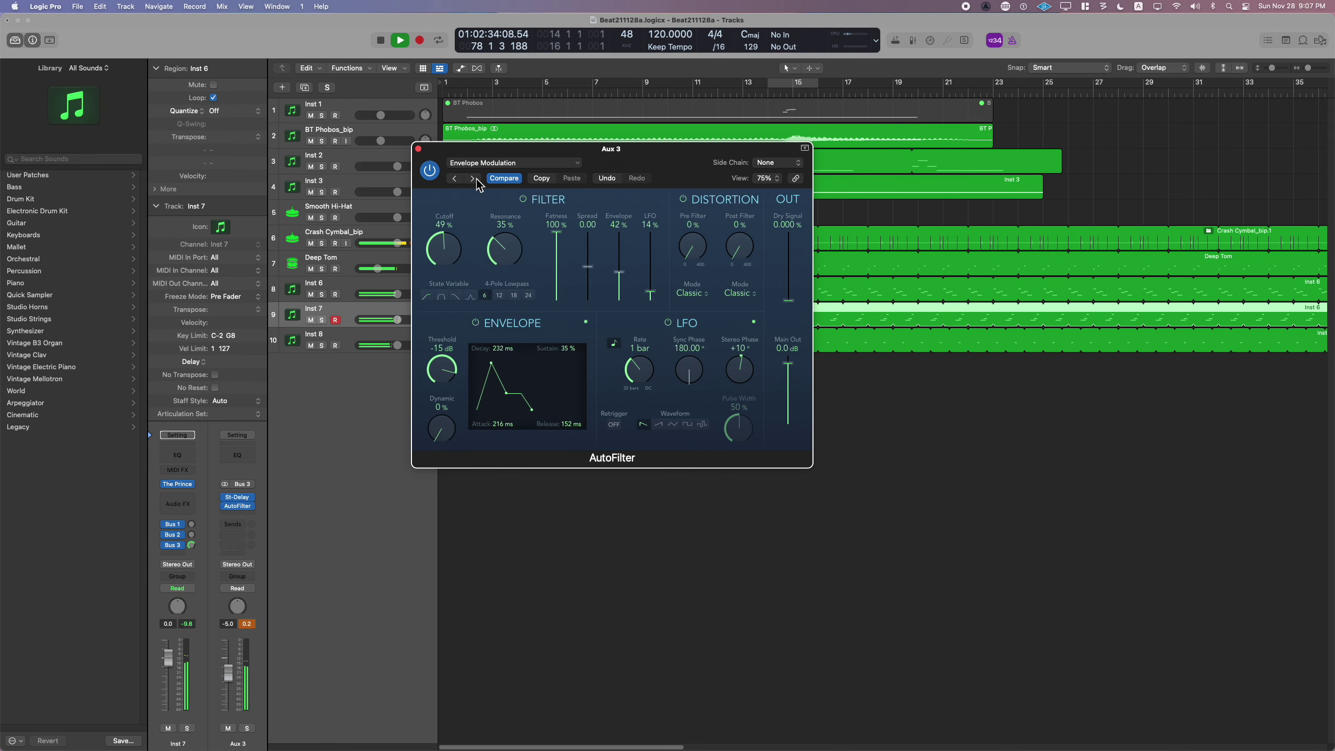
click(473, 180)
click(474, 180)
click(473, 180)
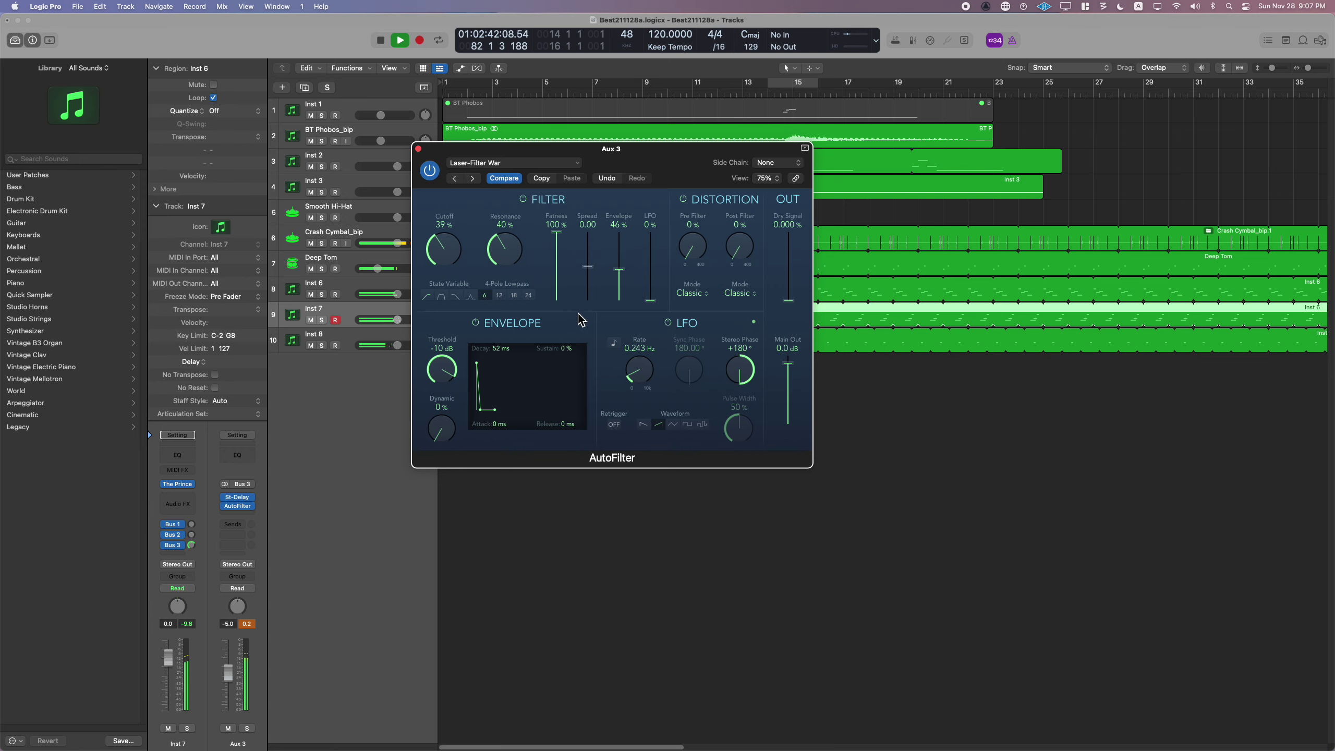
- Audition AutoFilter presets from Stereo Rhythm back to Rhythmic Mod, settle on Rising High Pass, and reset the Aux 3 peak level
click(475, 166)
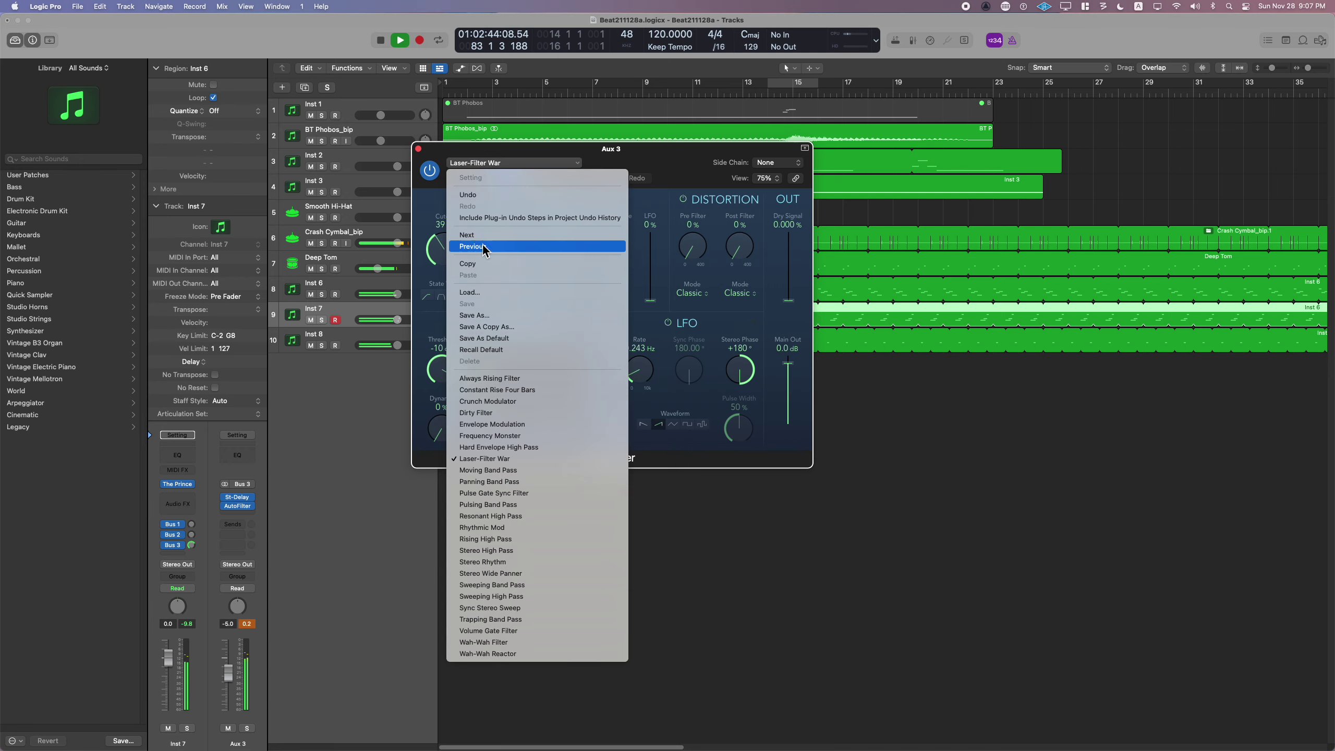
click(482, 561)
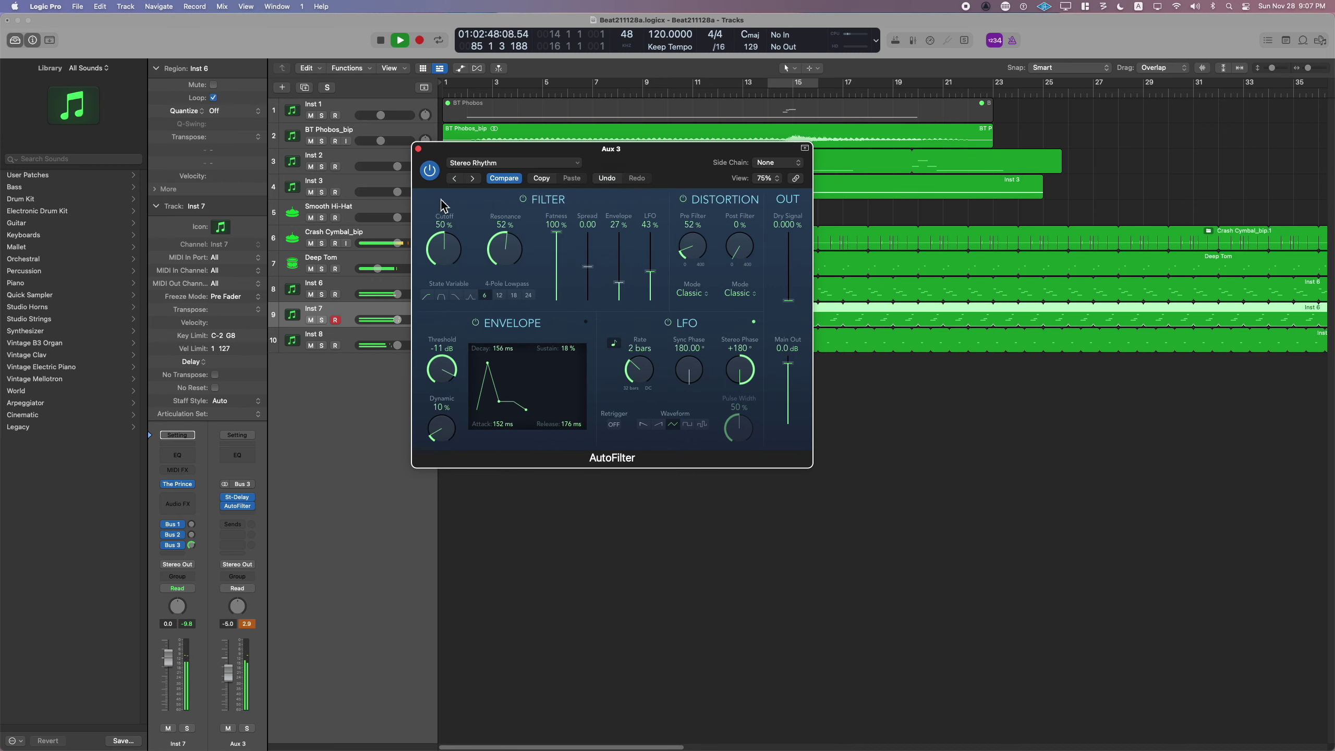
click(454, 179)
click(454, 179)
click(454, 179)
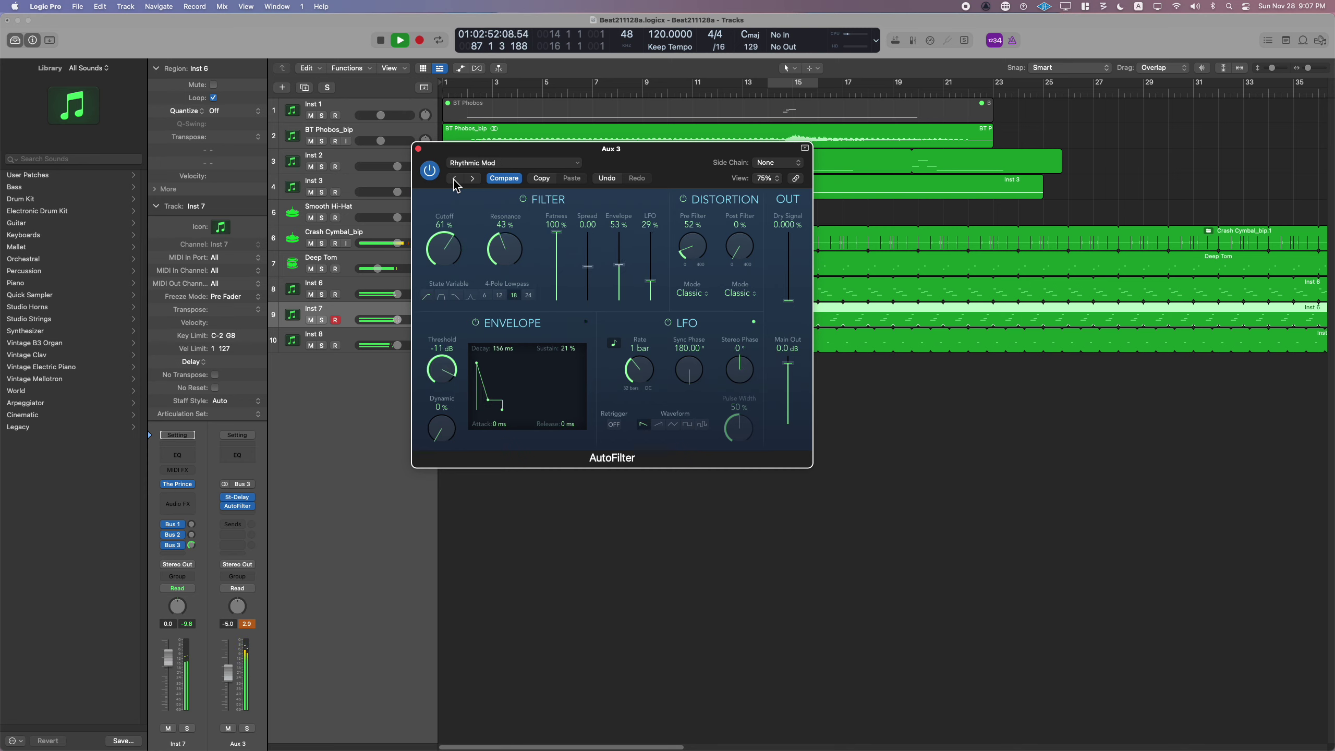
click(472, 179)
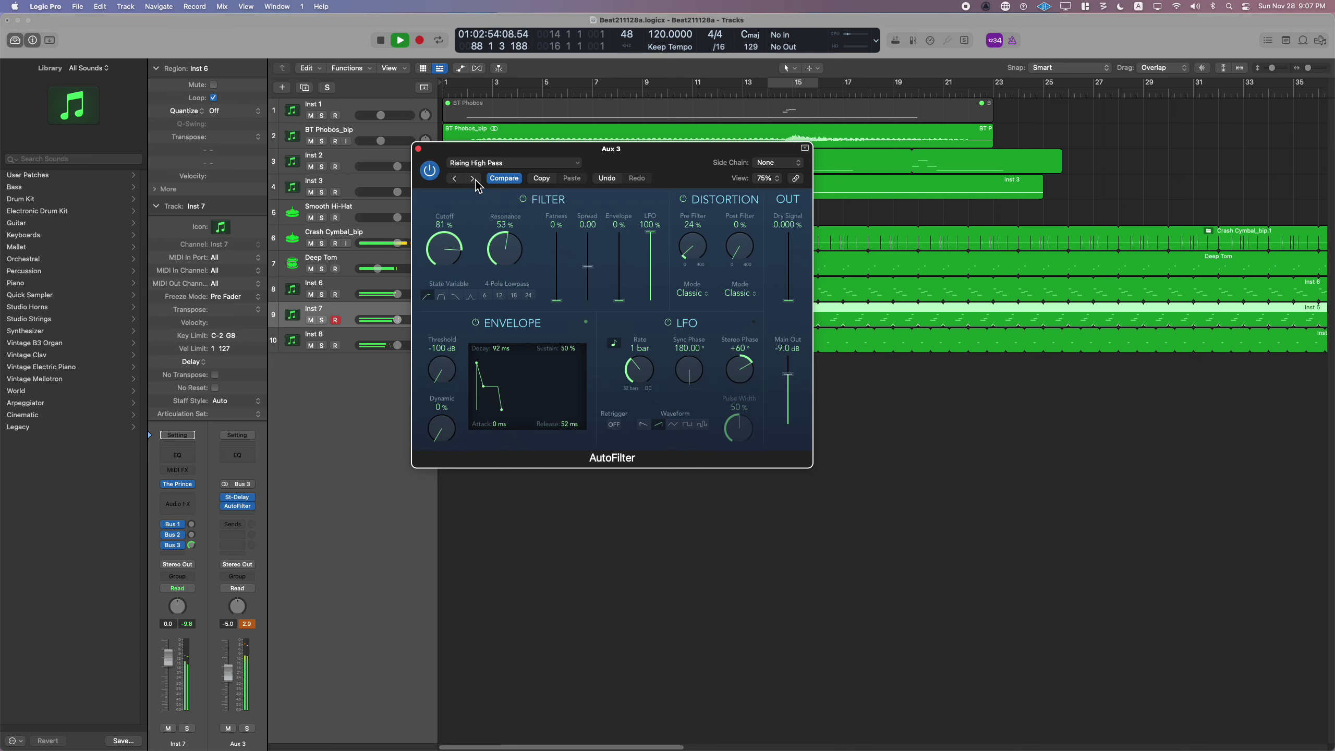
click(247, 625)
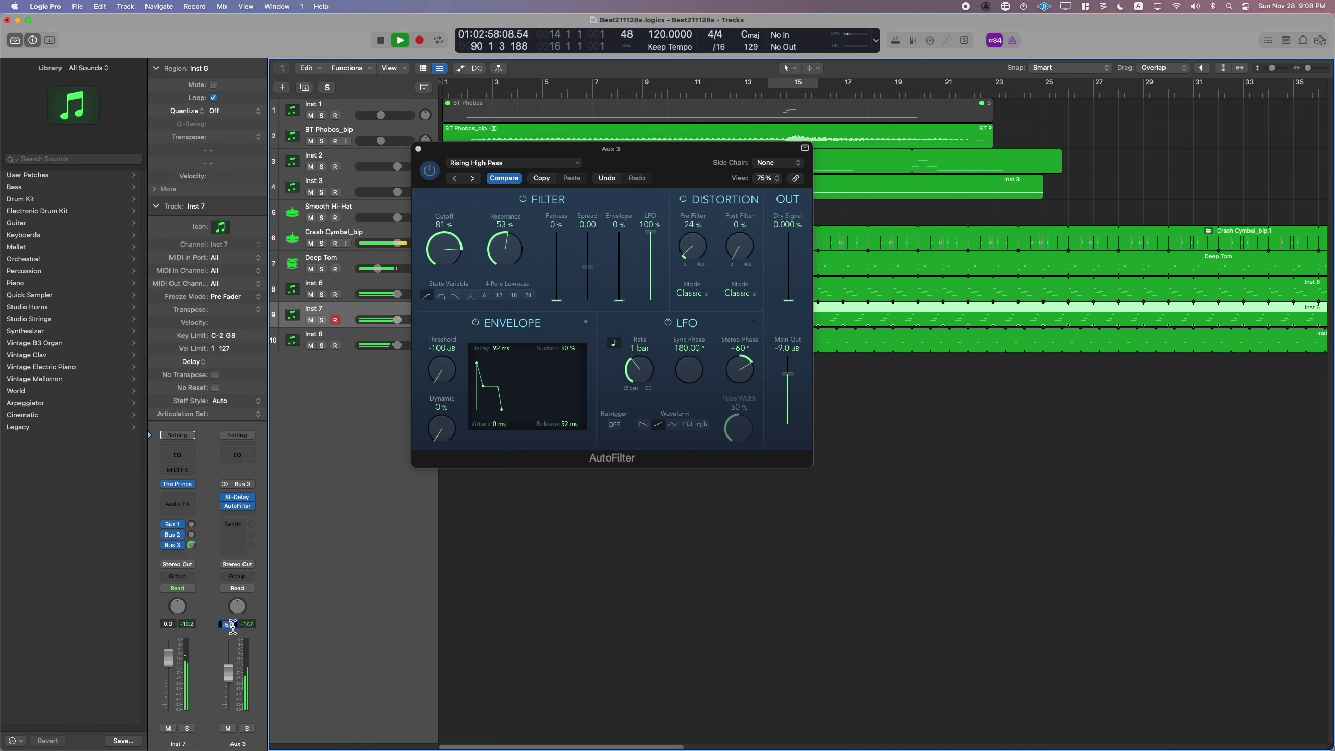
- Set the Aux 3 channel's fader level to -6 dB
text(-6)
key(Return)
- Insert Ringshifter after AutoFilter on Aux 3 and audition its Groove Shadow 01 and Groove Shadow 02 presets
click(237, 513)
scroll(253, 578, down, 2)
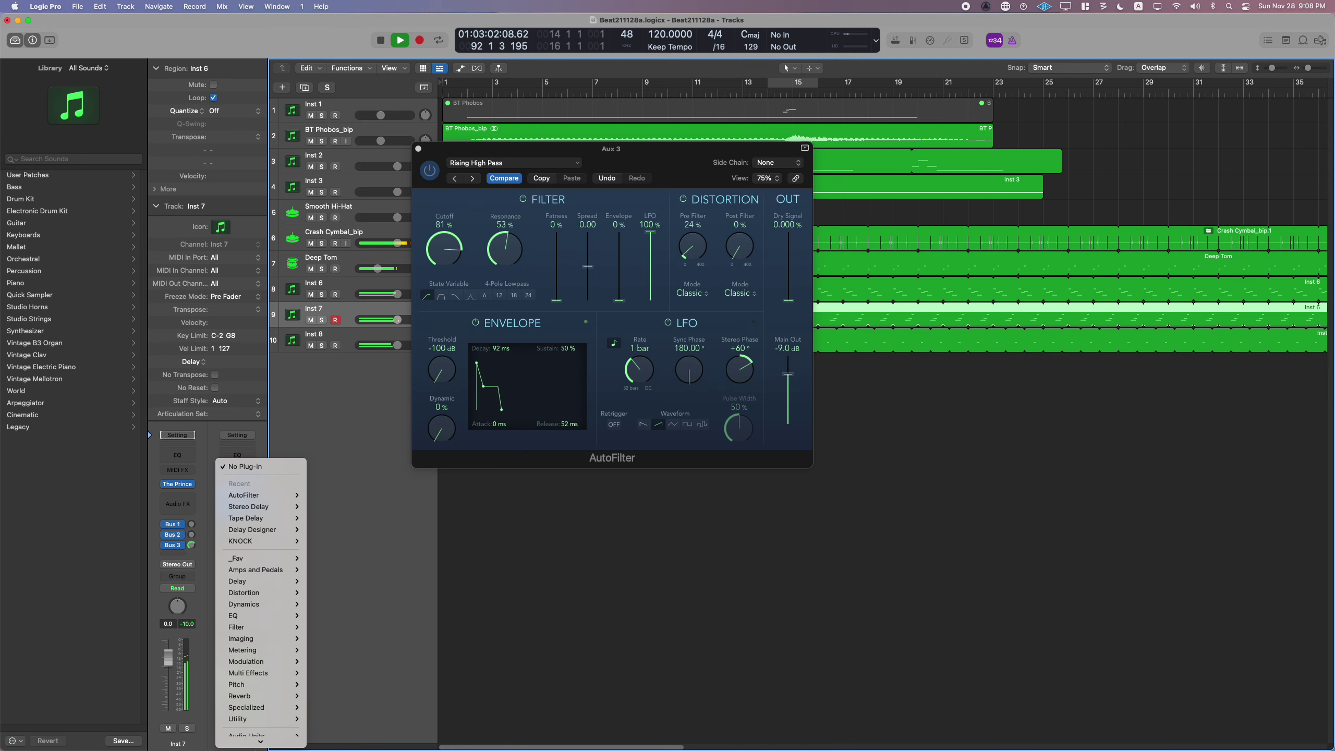
mouse_move(263, 655)
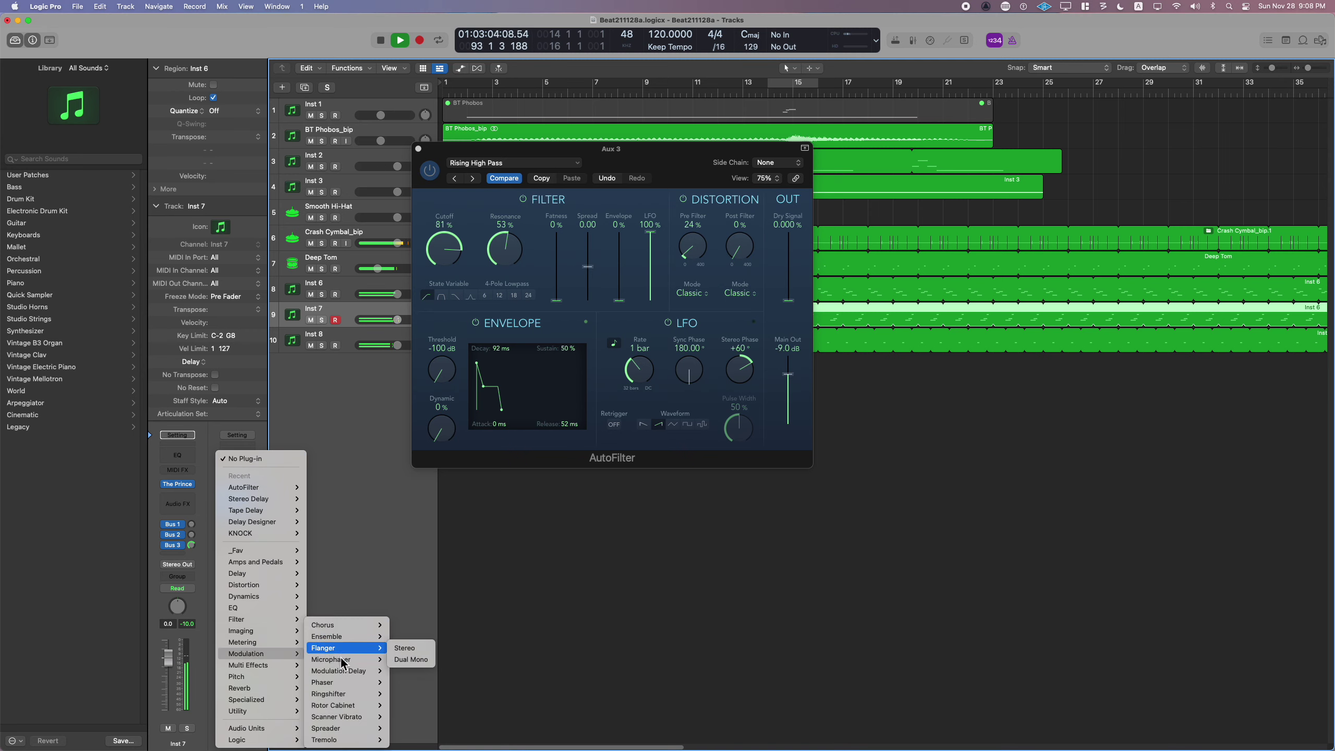
mouse_move(357, 694)
click(400, 695)
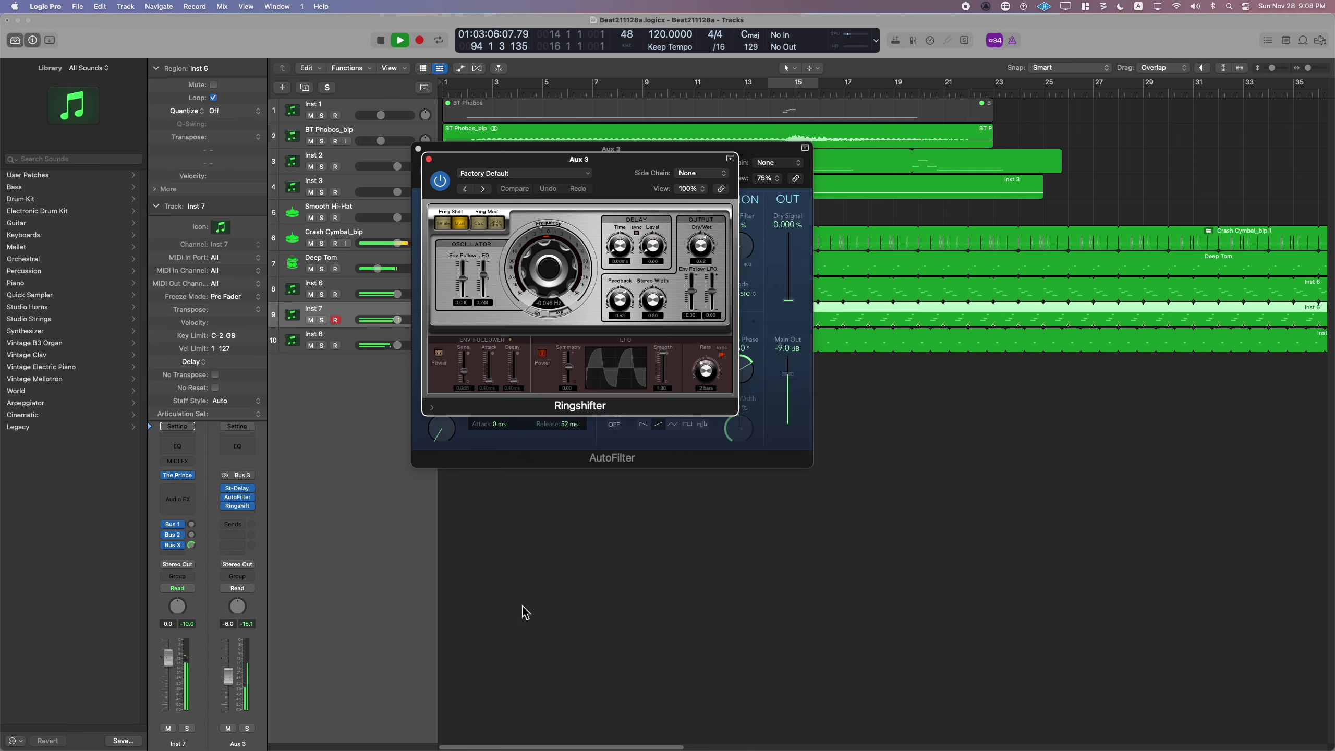
drag(591, 165, 535, 380)
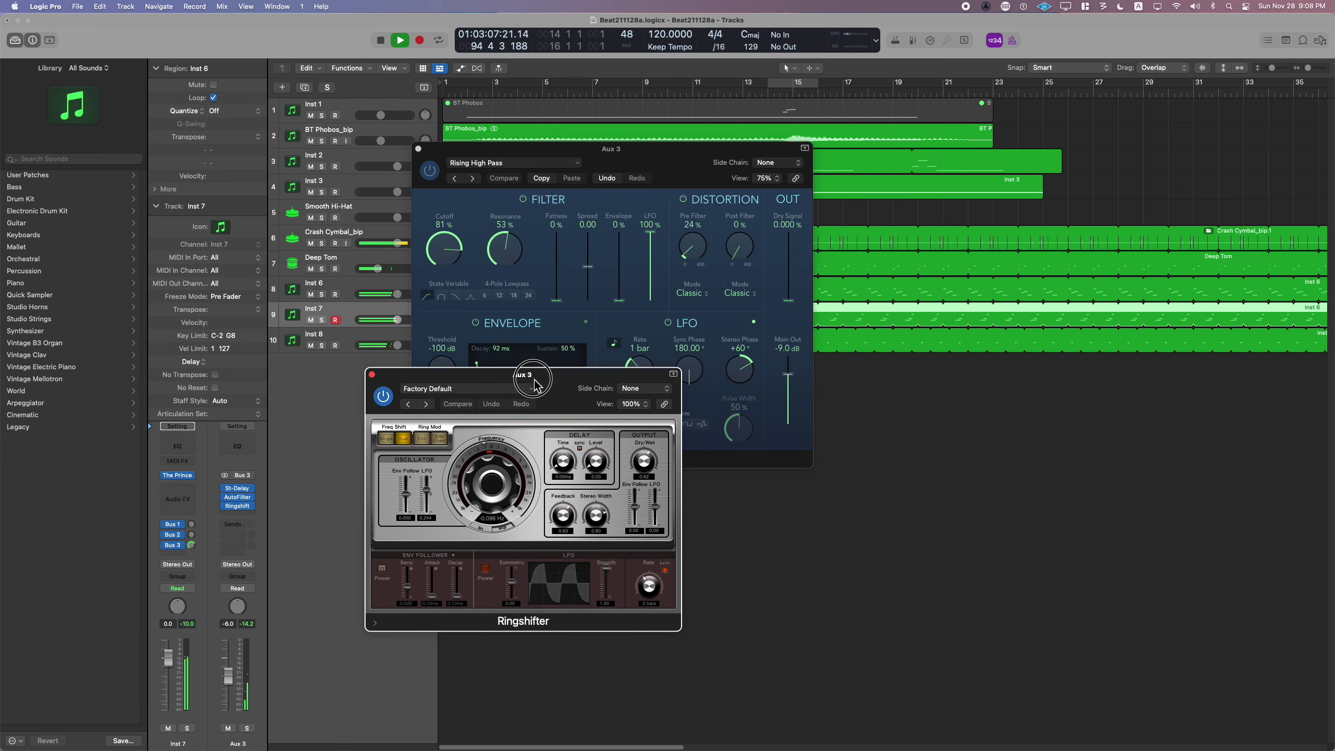
click(432, 405)
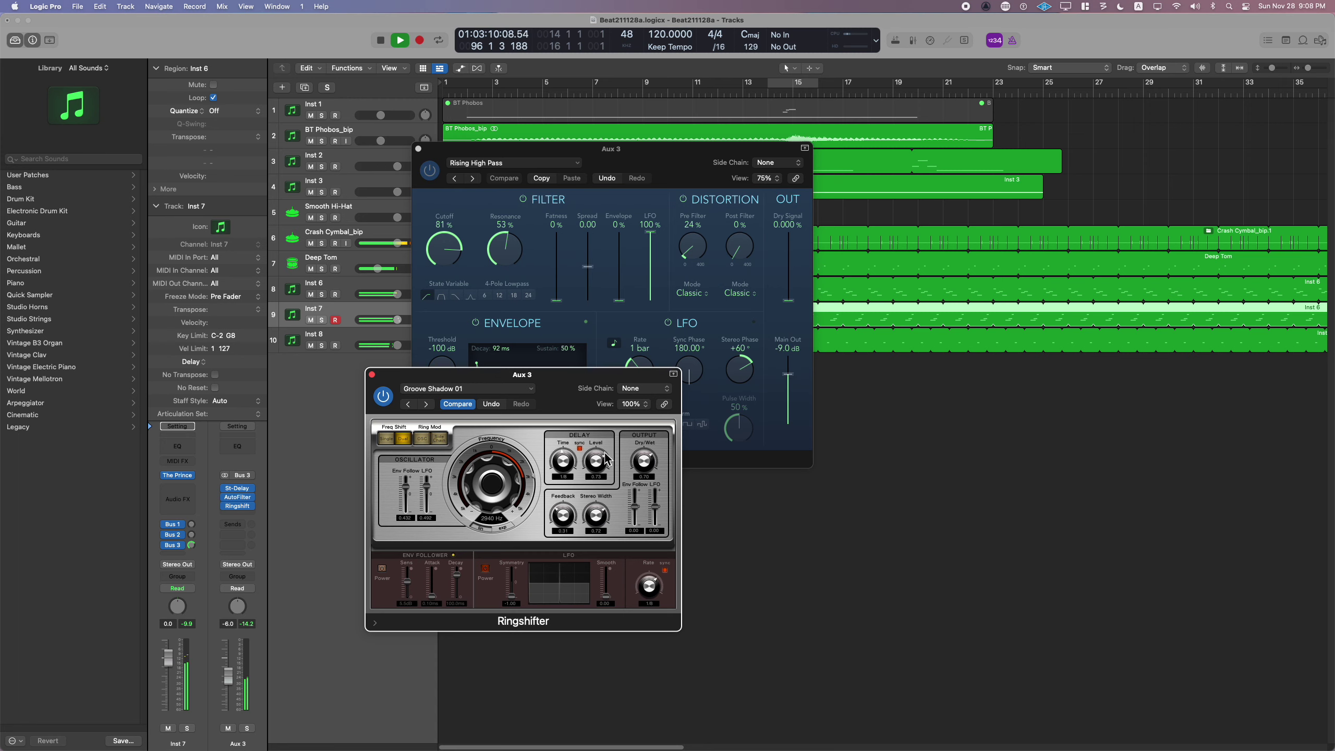
click(425, 404)
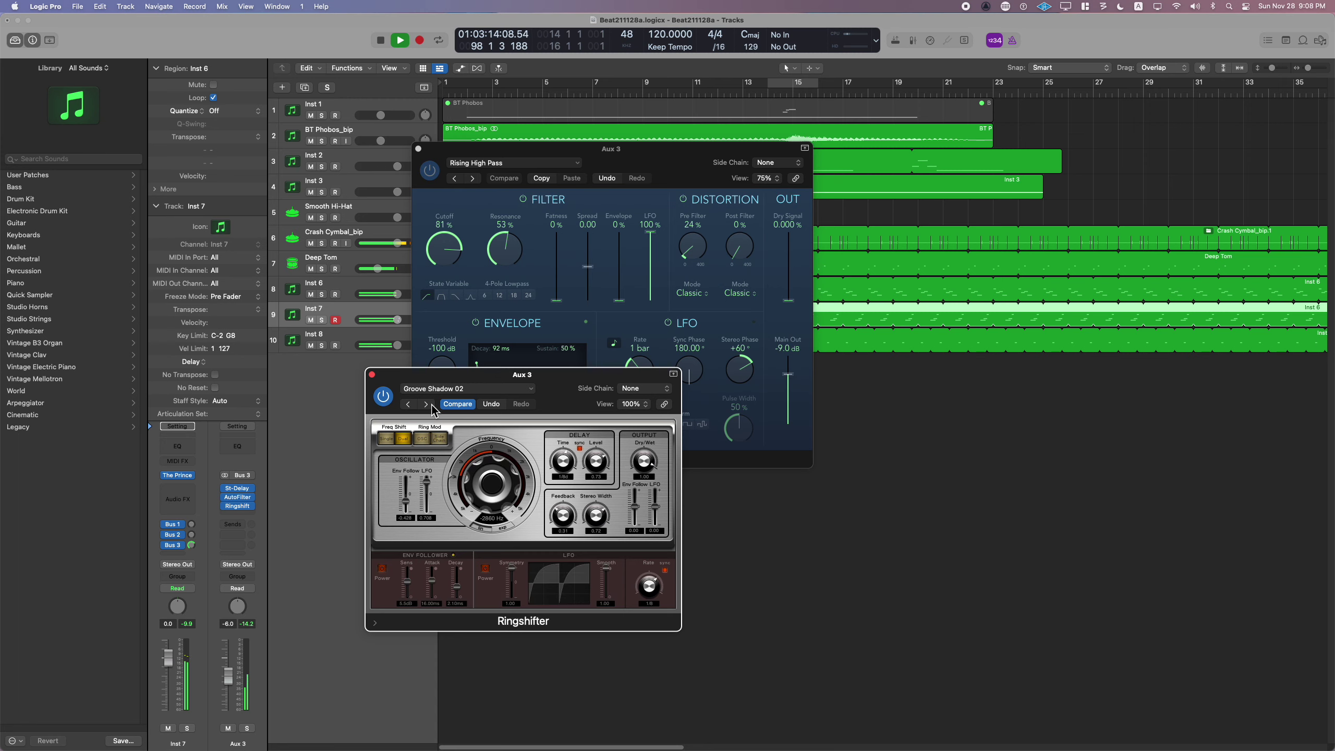
click(408, 404)
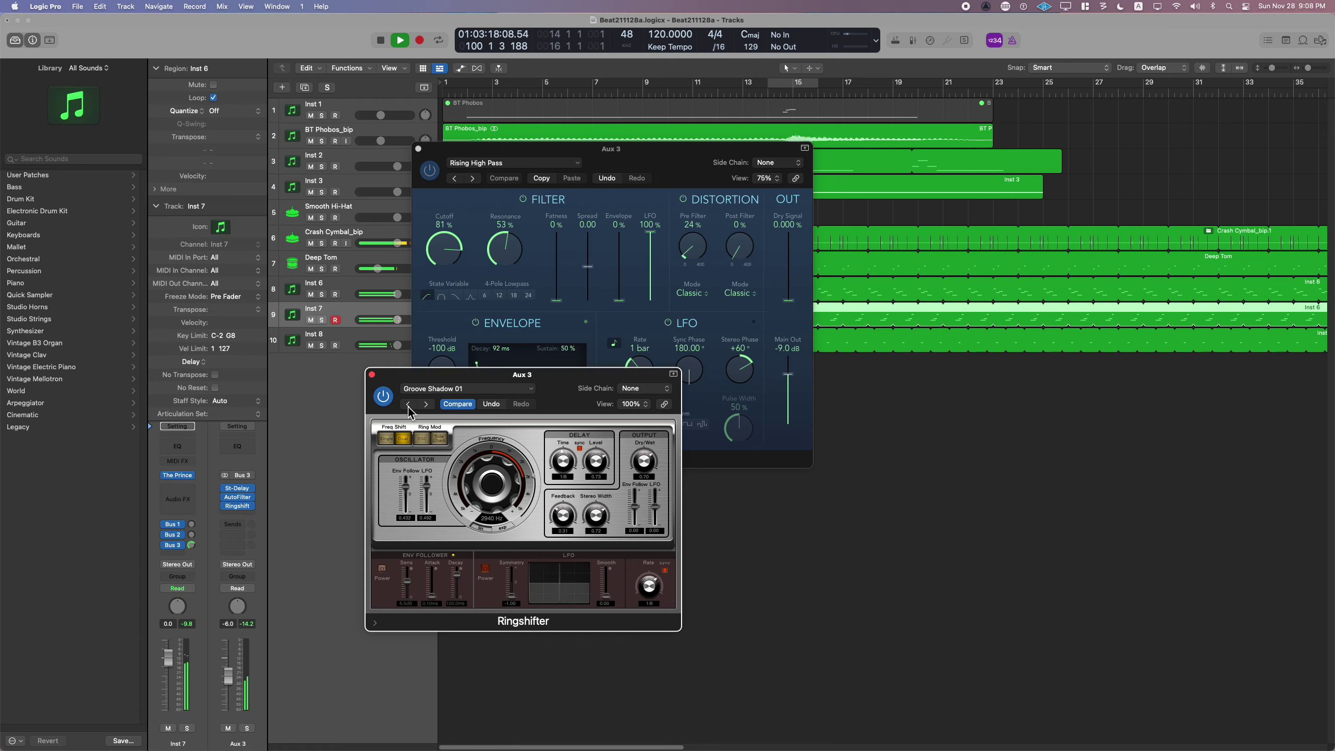
- Load Ringshifter's Groove Shadow 04 preset, audition the following presets forward past Groove Shadow 07, and close the plug-in window
click(412, 389)
mouse_move(445, 617)
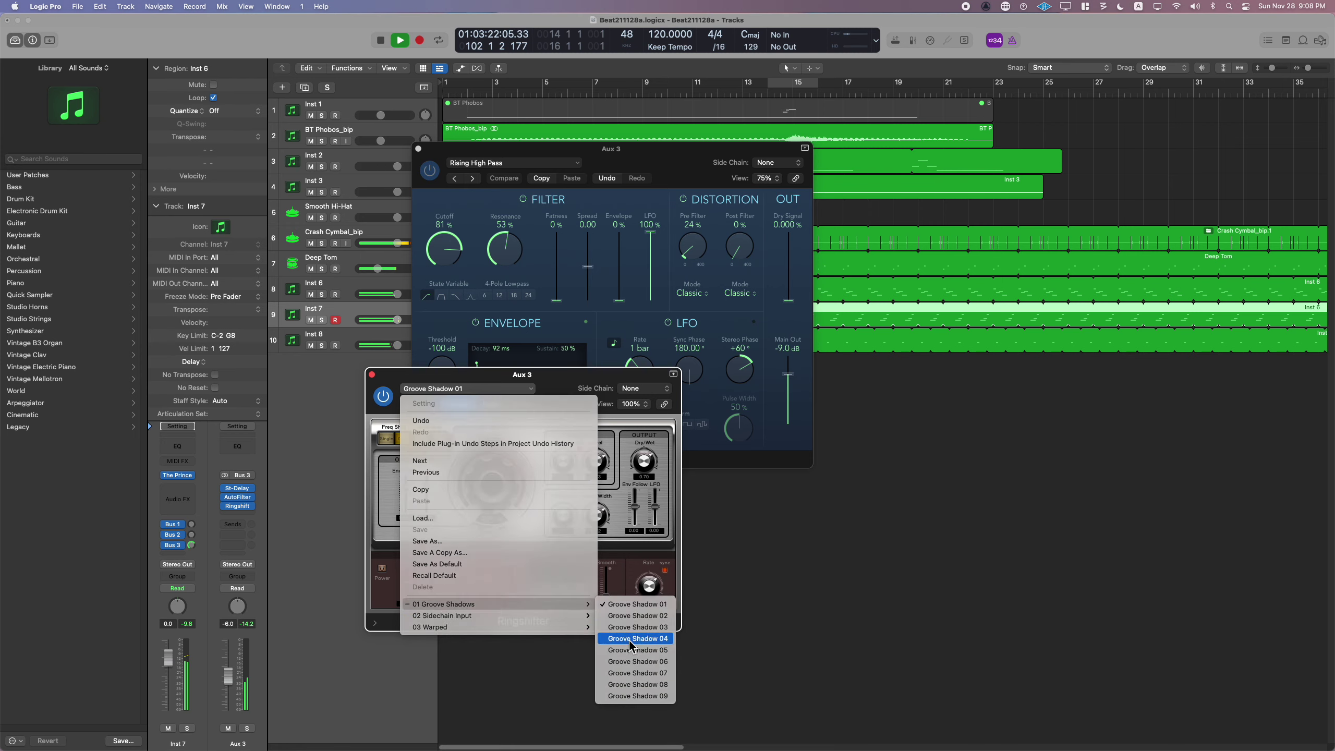
click(630, 644)
click(426, 404)
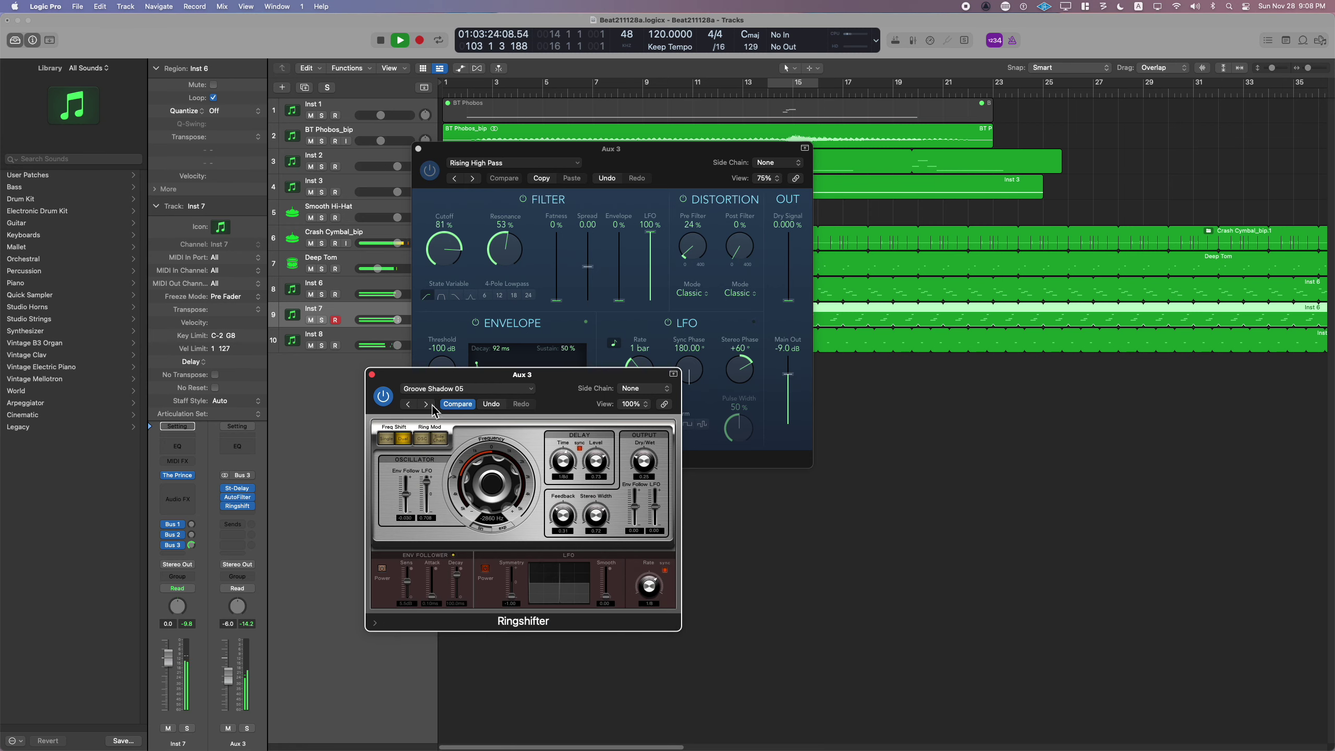
click(427, 404)
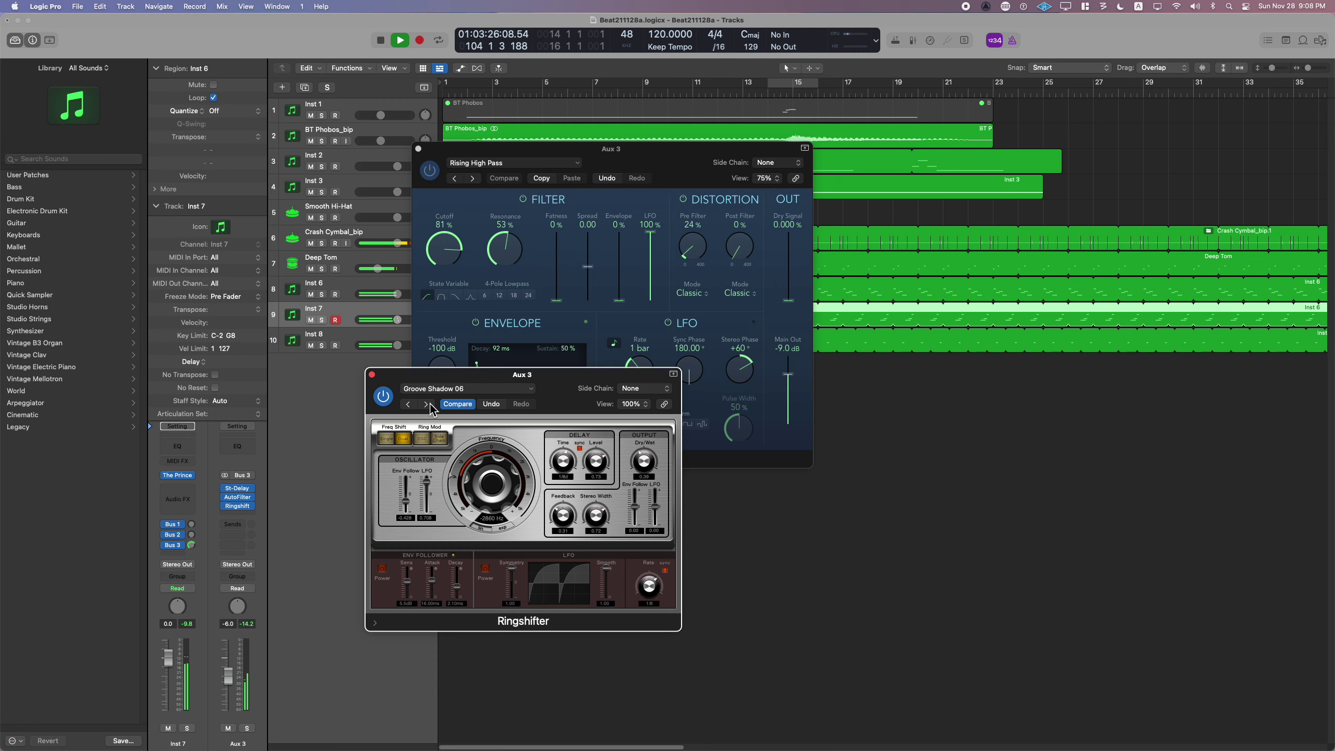
click(426, 404)
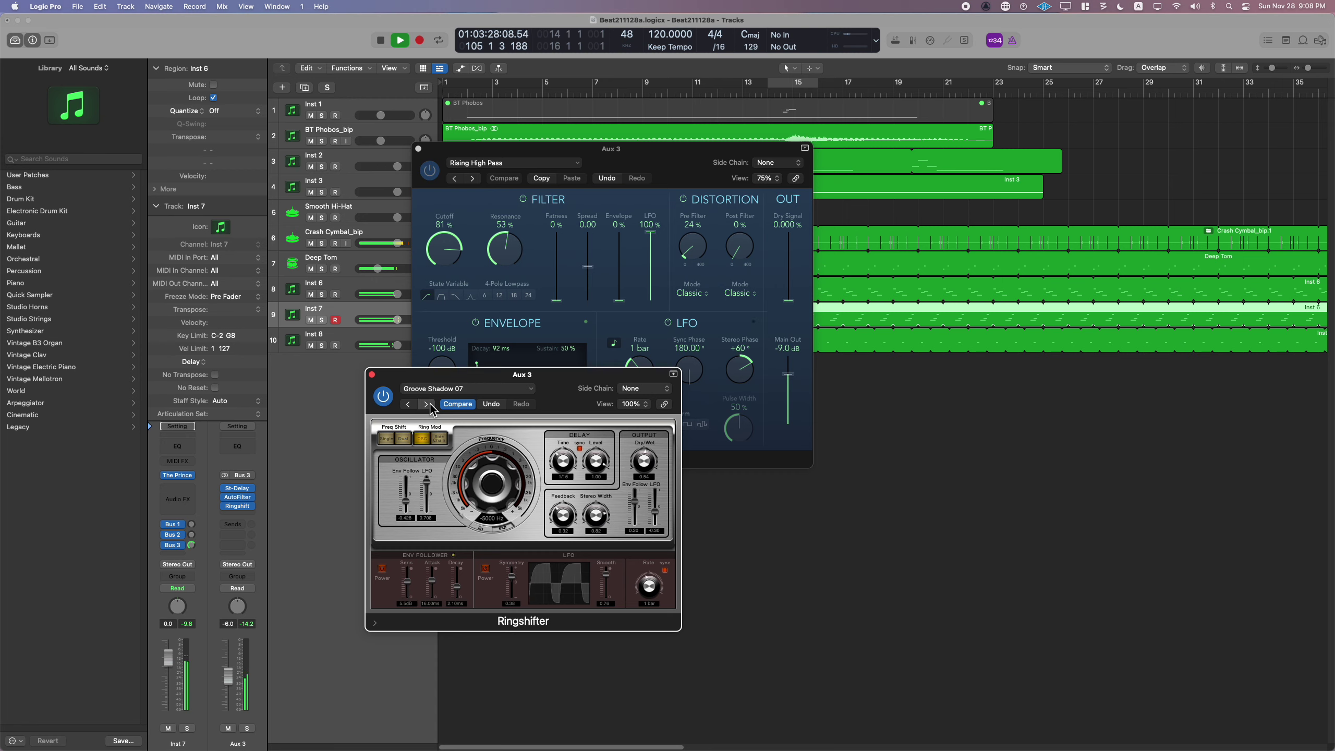
click(426, 404)
click(374, 375)
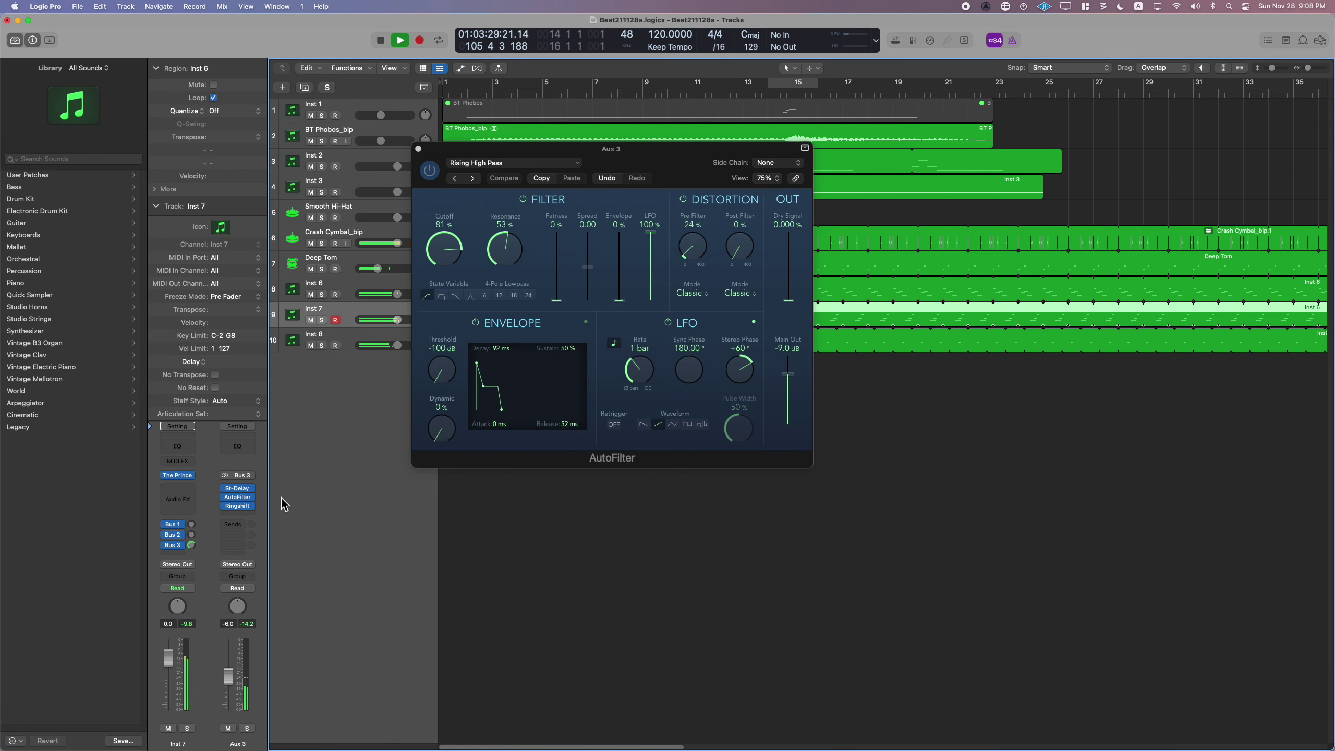
- Replace Ringshifter on Aux 3 with Modulation Delay and load its Big Chorus preset
click(249, 506)
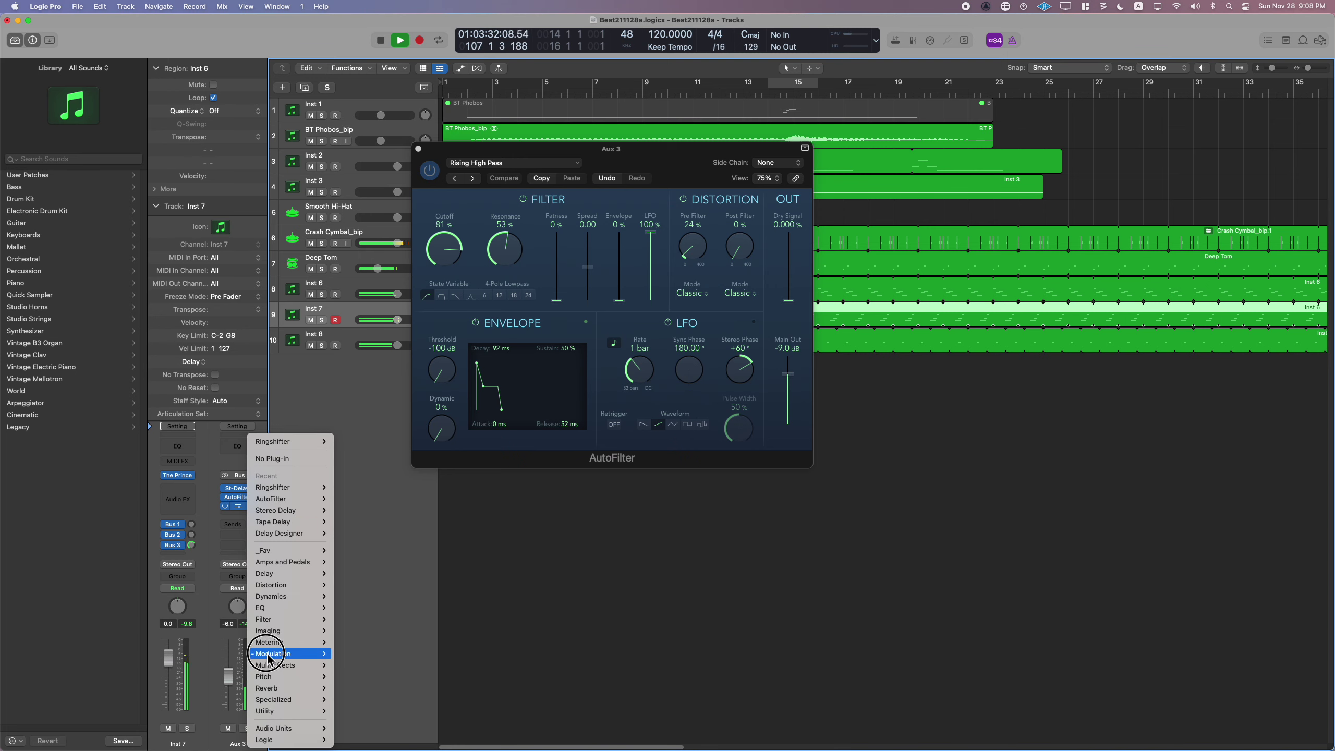
mouse_move(289, 654)
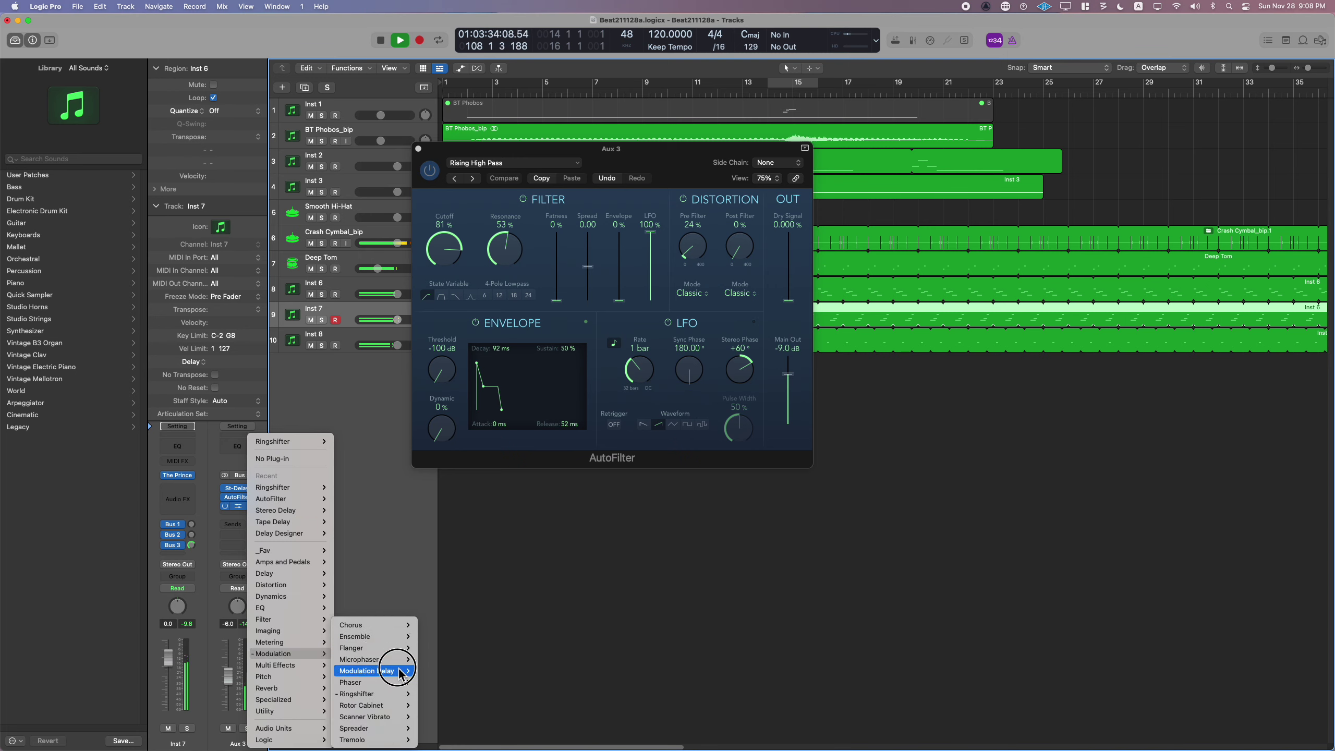
click(426, 669)
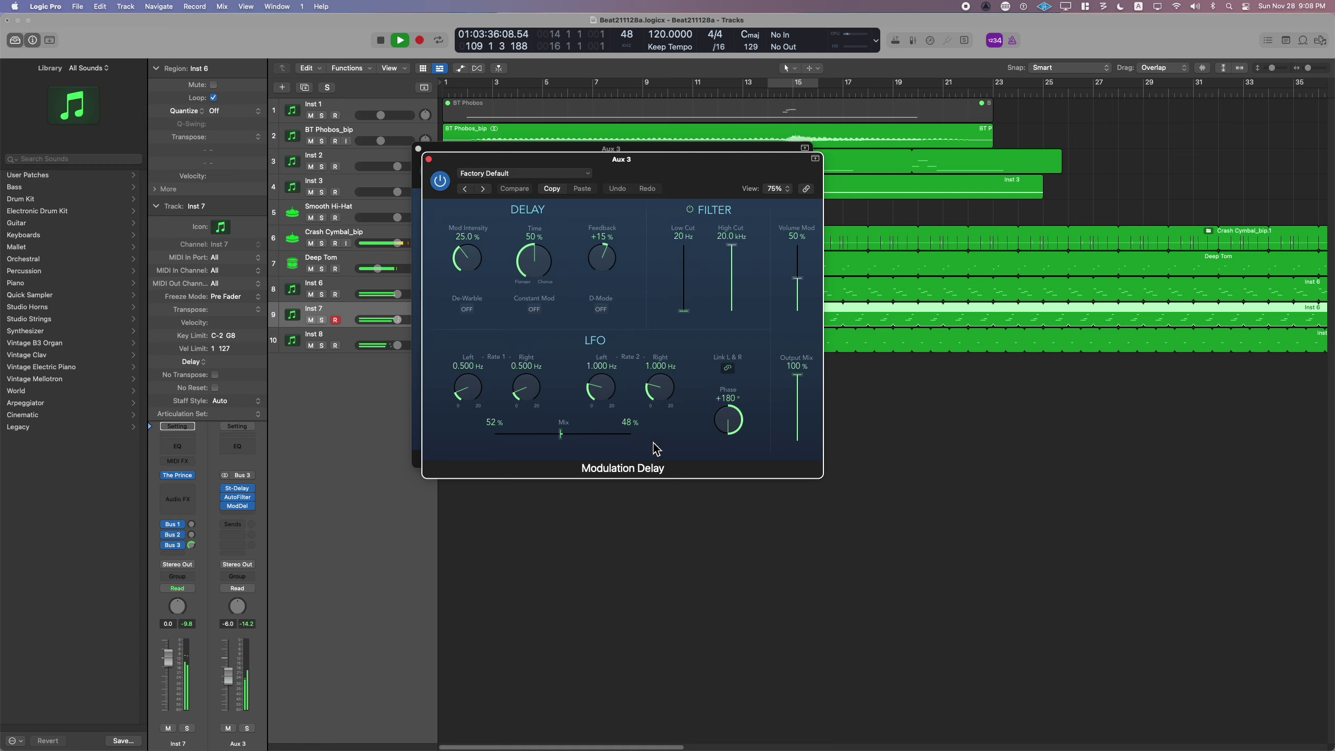
click(482, 188)
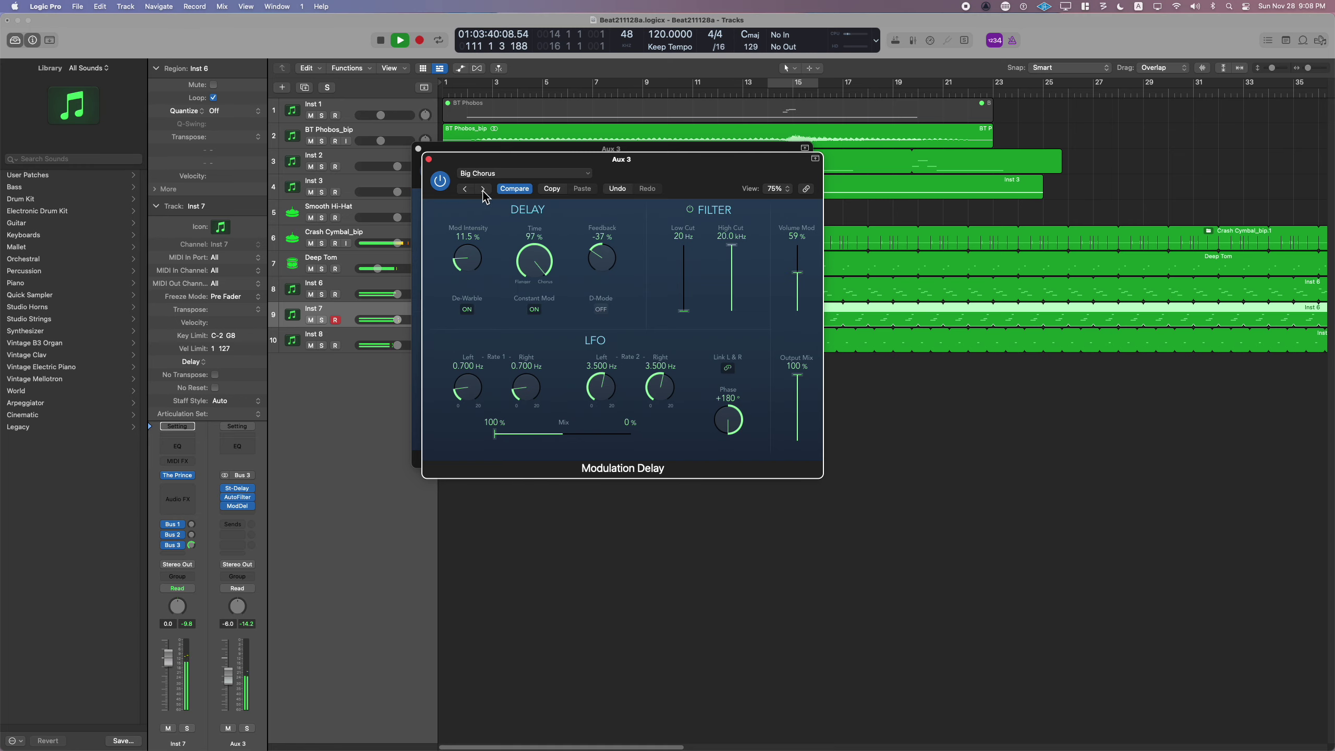
- Audition Modulation Delay presets forward from Big Chorus to Dual-Phase with Aux 3 soloed, unsolo it, and close both plug-in windows
click(248, 729)
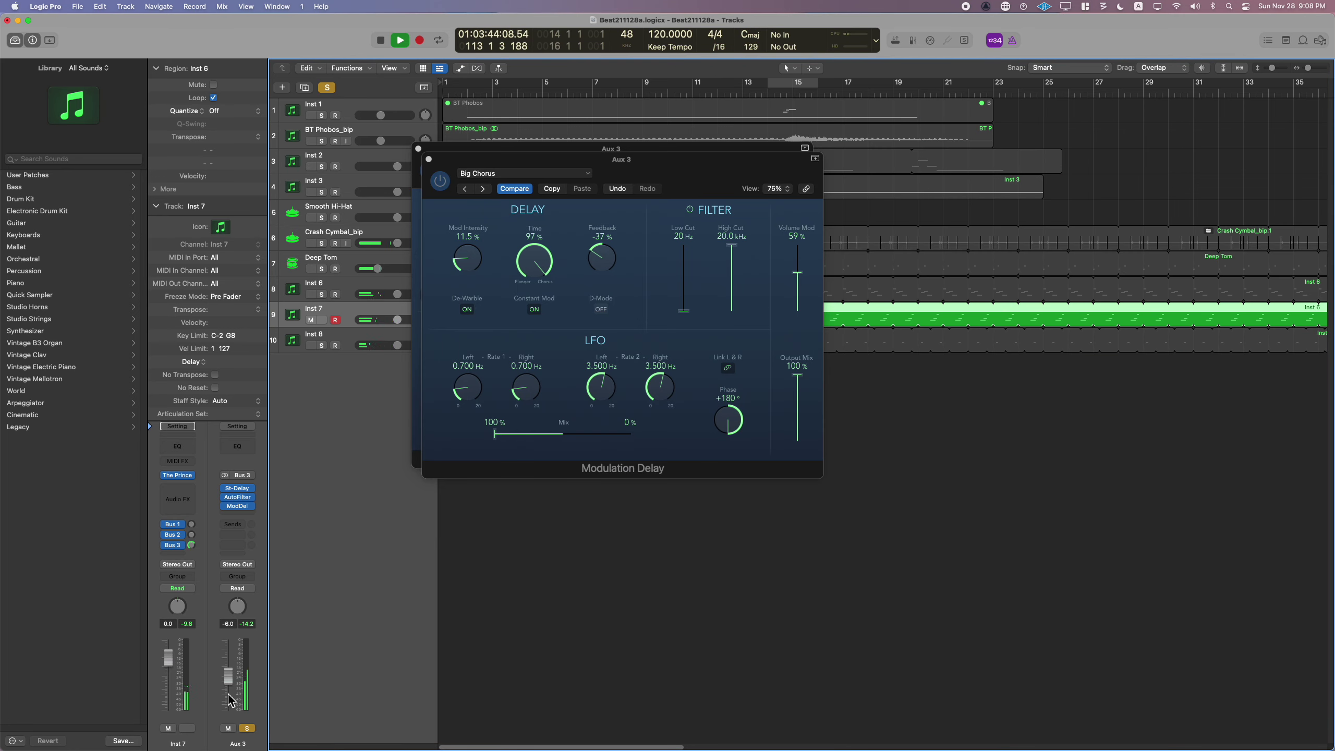
click(487, 189)
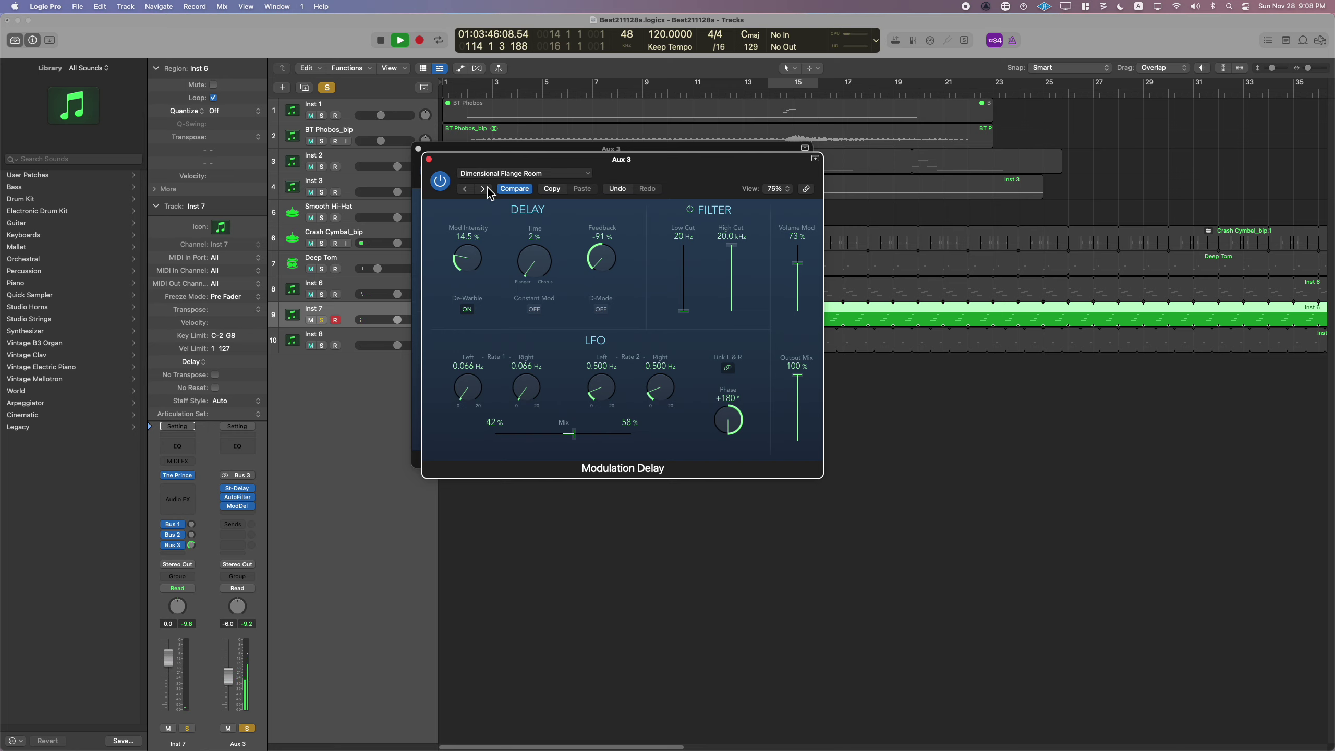
click(487, 189)
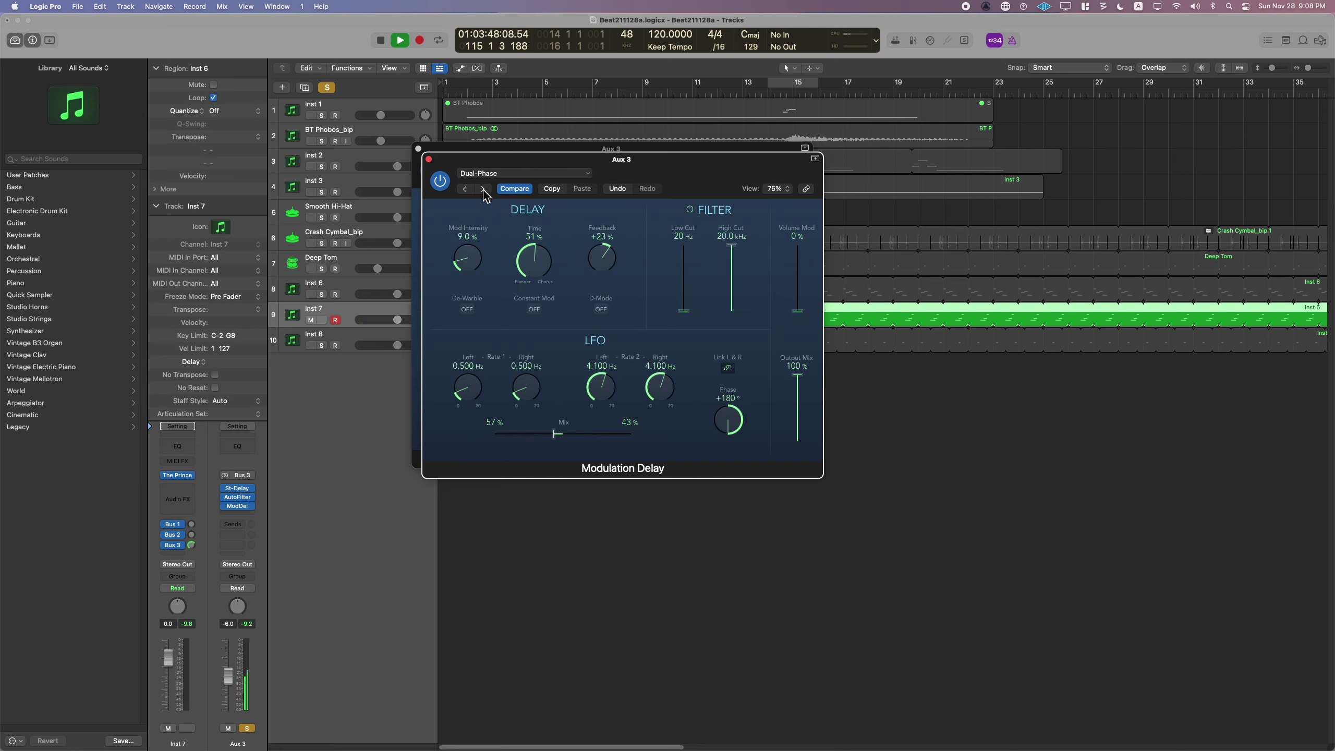
click(248, 730)
click(429, 159)
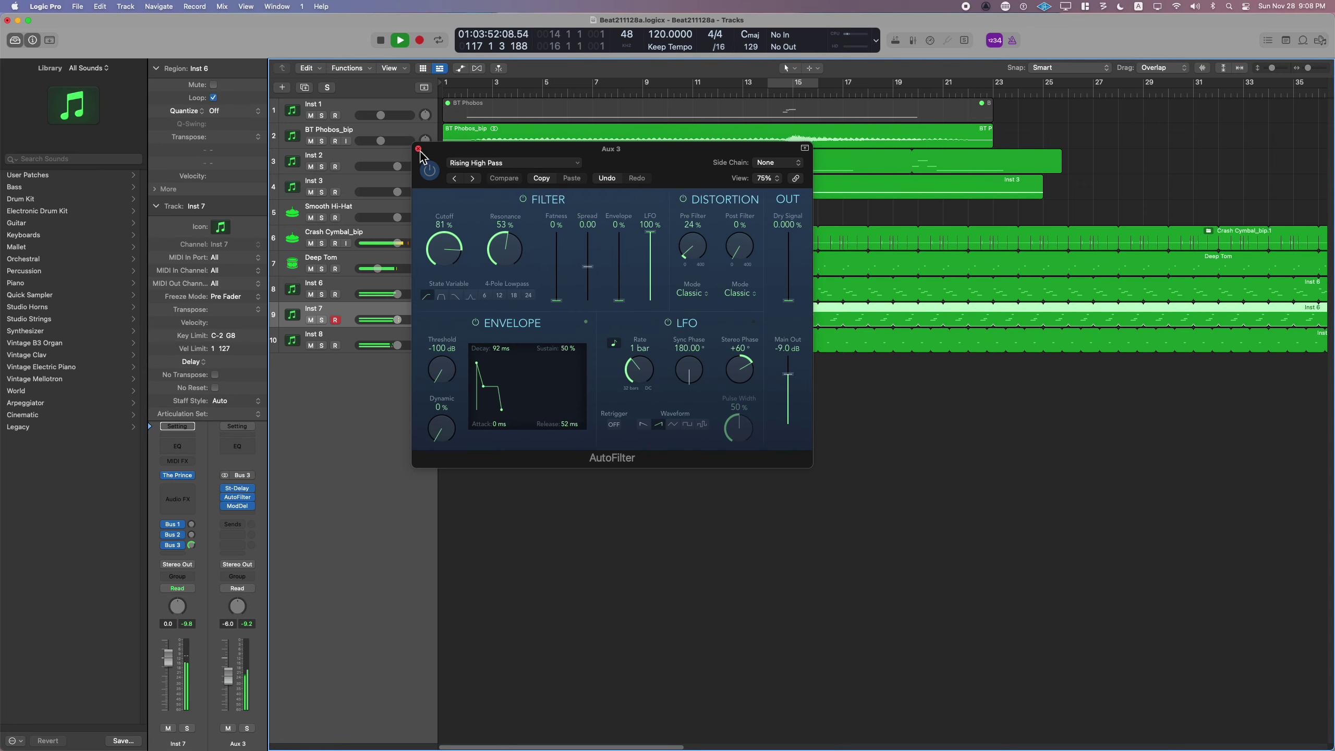
click(419, 150)
click(638, 376)
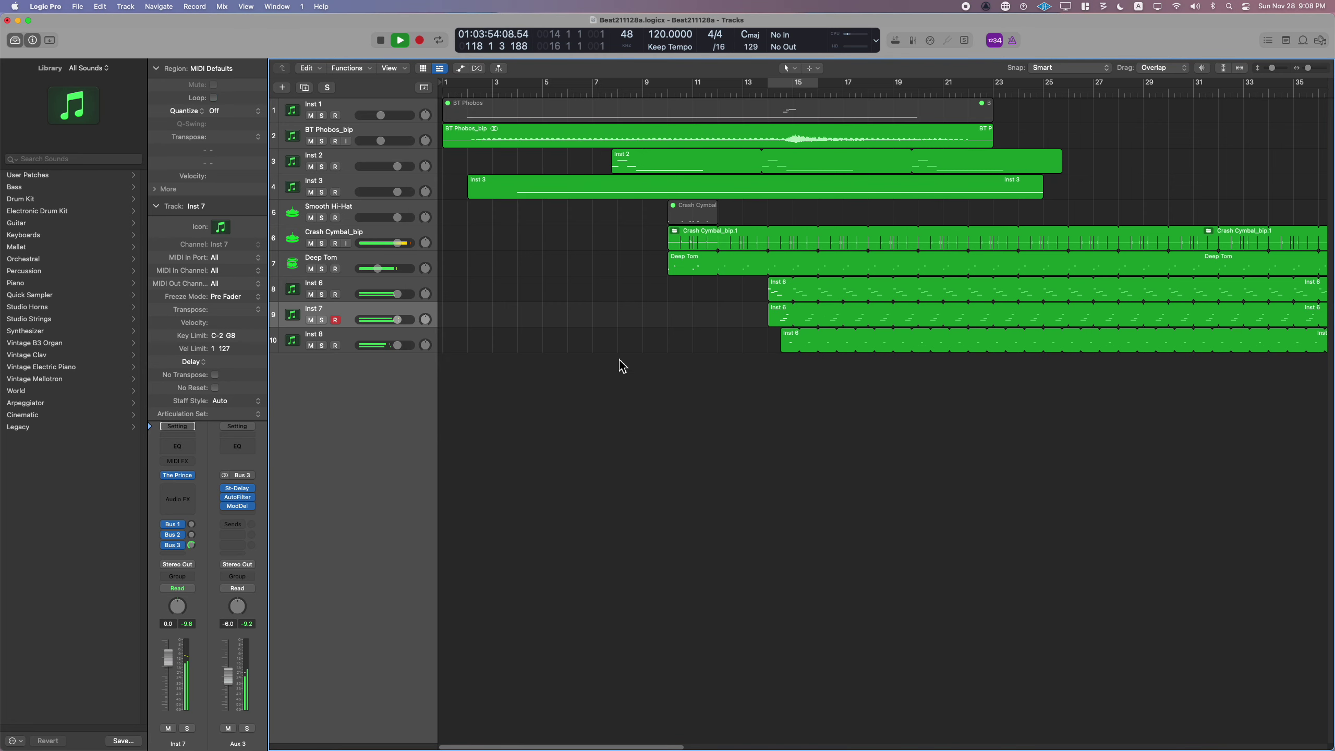
- Select the Deep Tom track and play the arrangement from the beginning of the project
click(588, 342)
key(super+Left)
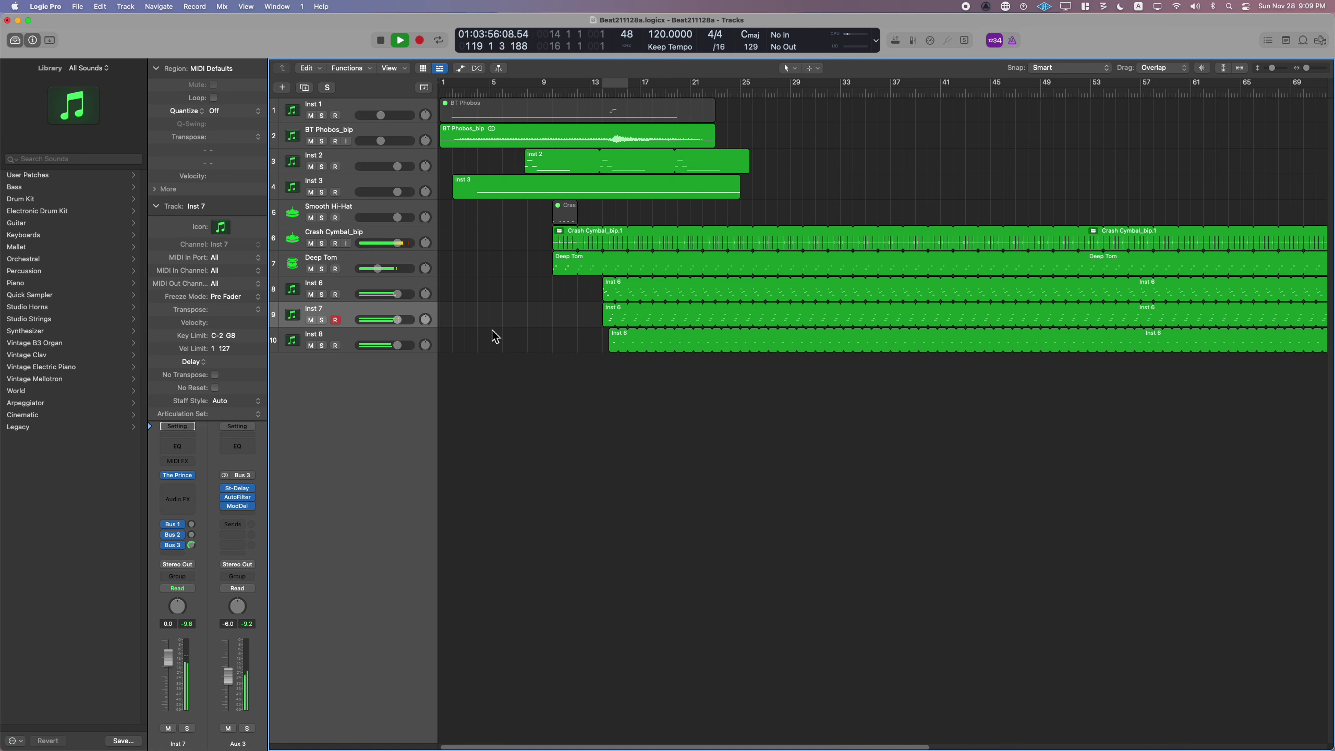
click(357, 255)
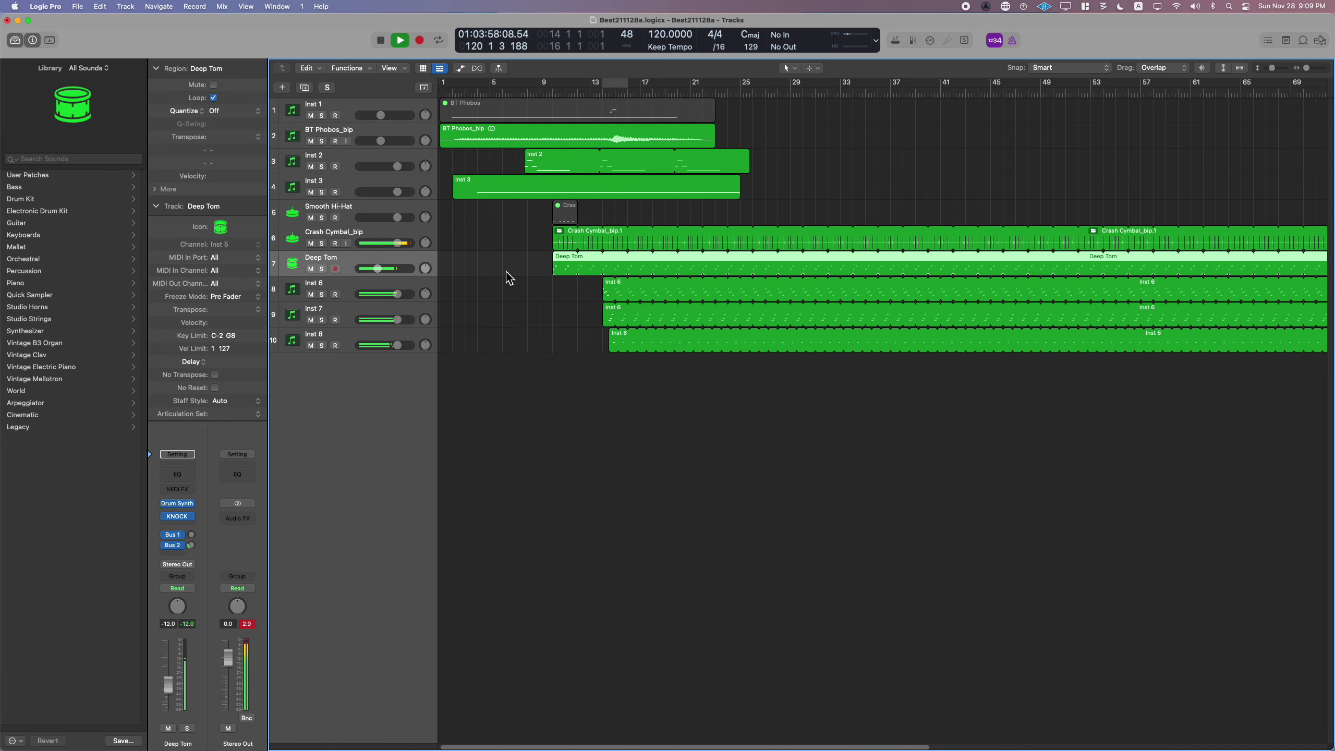
key(Return)
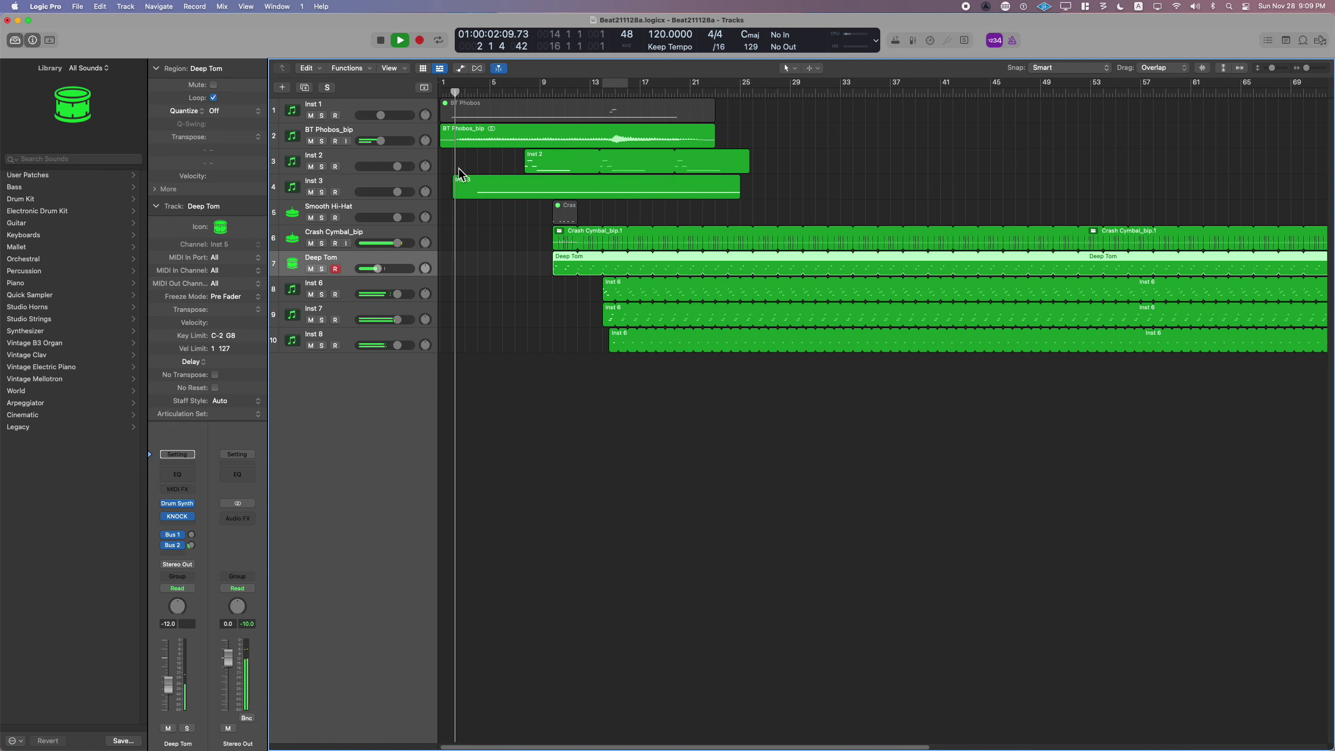
click(472, 240)
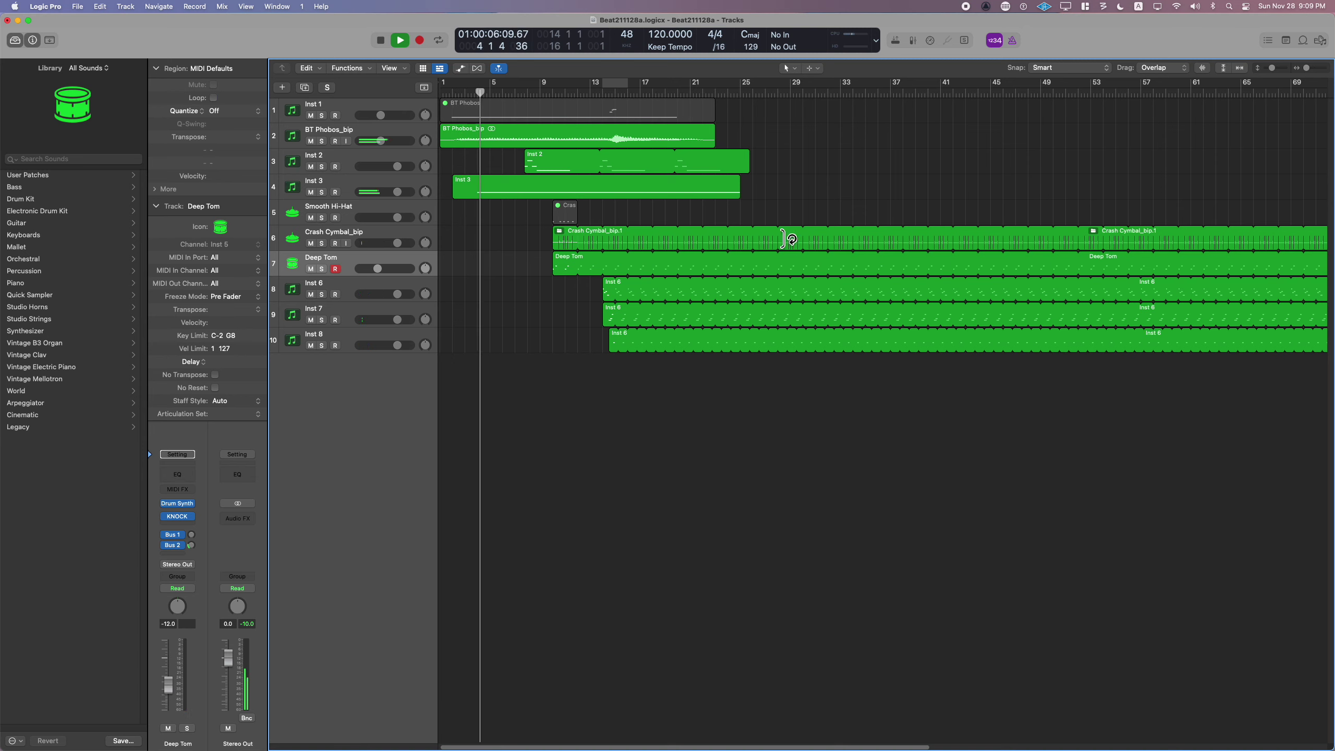
- Shorten the loops: Crash Cymbal_bip to about bar 28, Deep Tom and Inst 6 to bar 34, Inst 7 and Inst 8 to about bar 43
drag(787, 239, 778, 240)
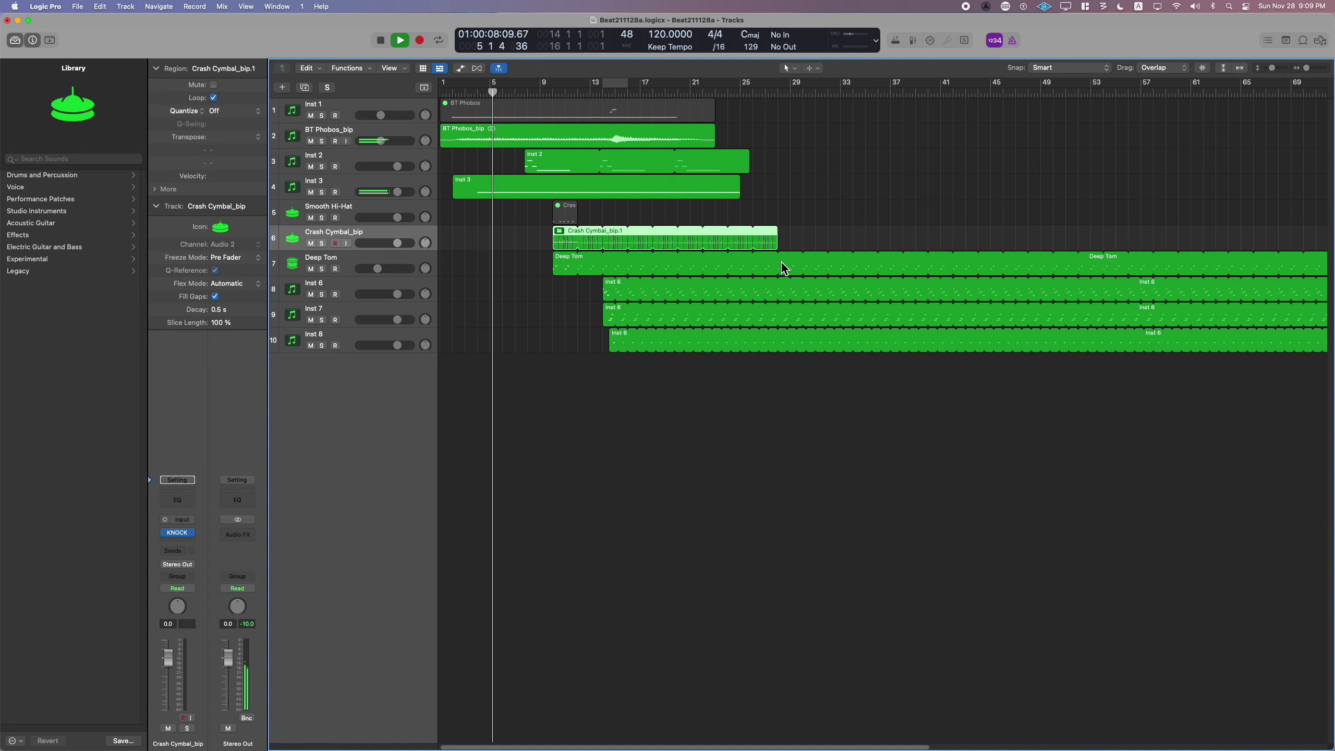
drag(858, 263, 852, 297)
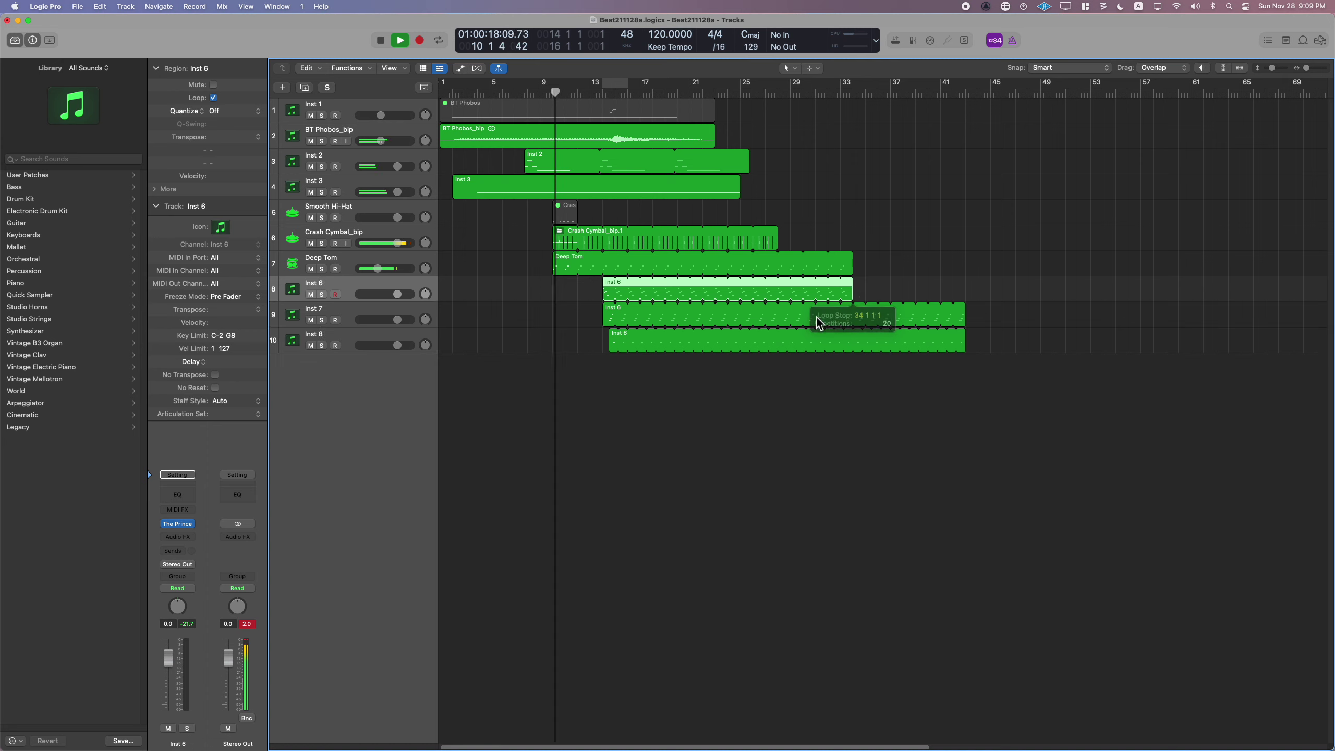
click(508, 357)
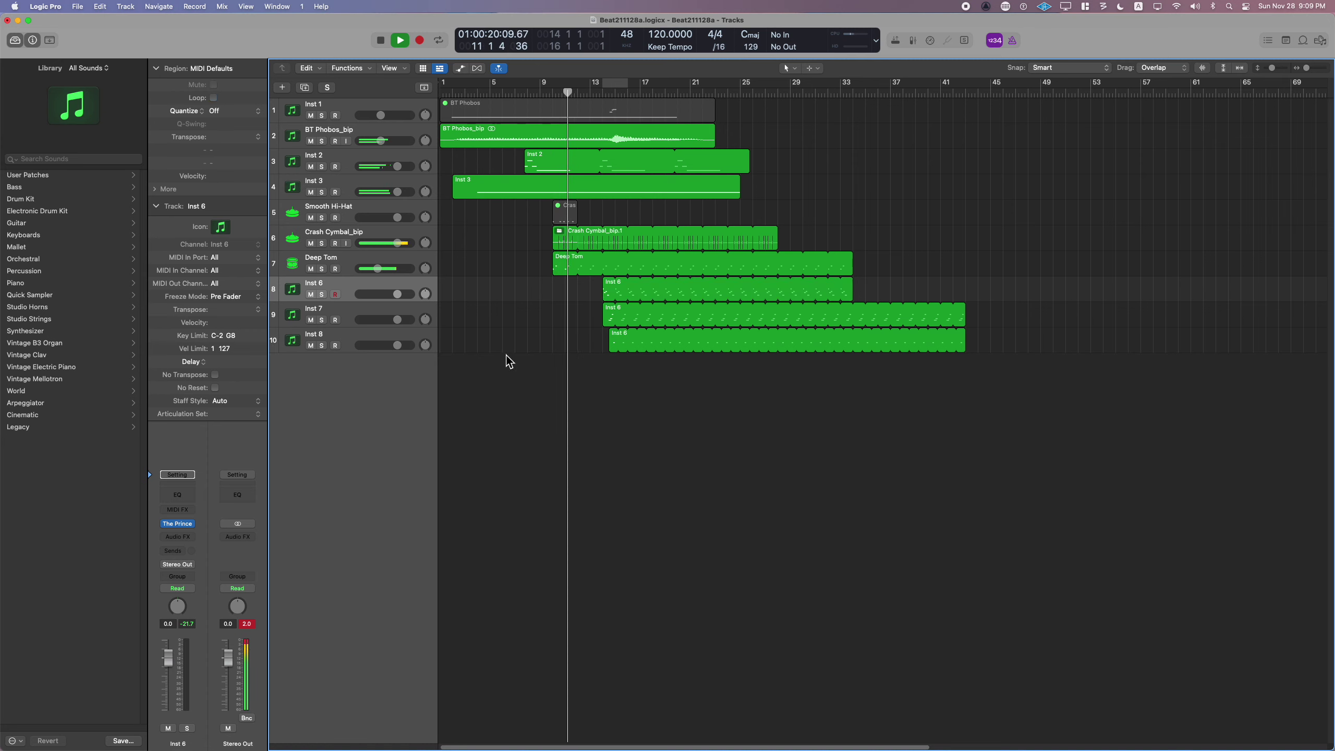
click(569, 230)
mouse_move(569, 230)
mouse_down()
mouse_move(626, 227)
mouse_move(572, 234)
mouse_up()
click(516, 250)
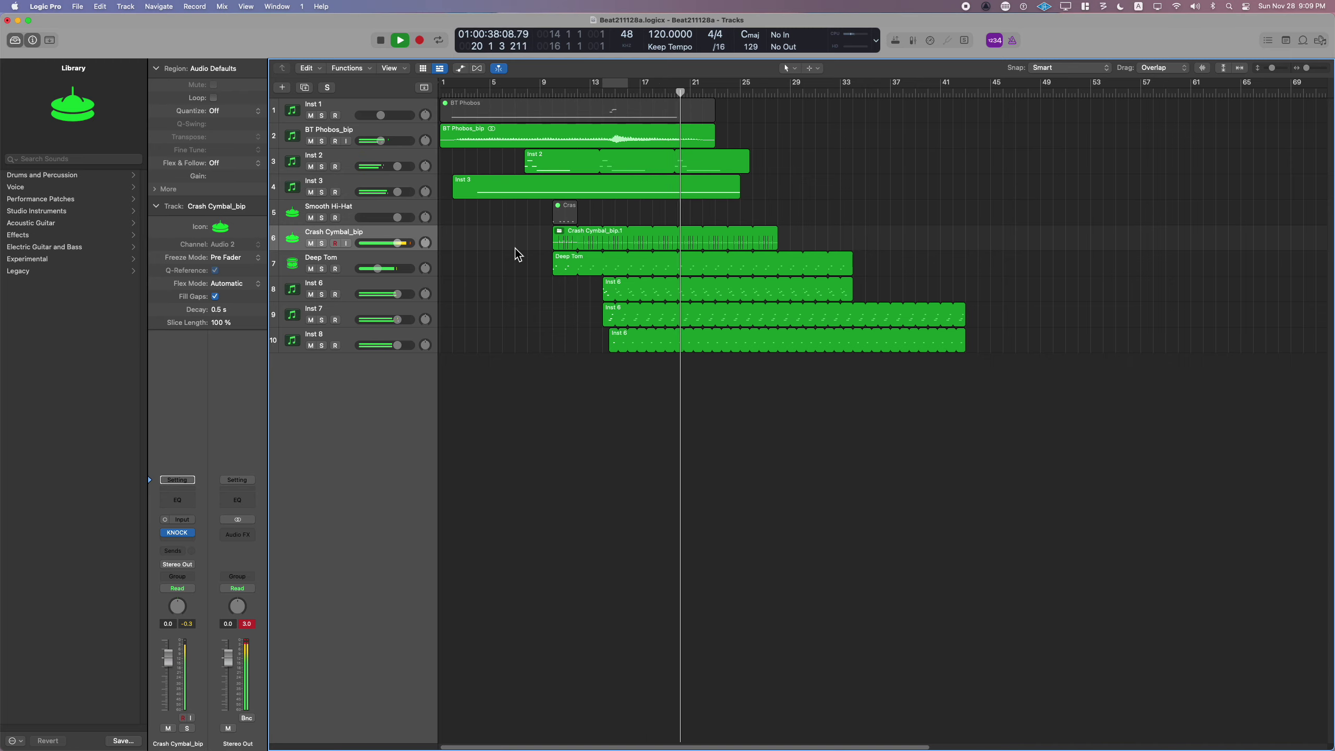
- Add one new software instrument track below Inst 8
click(352, 334)
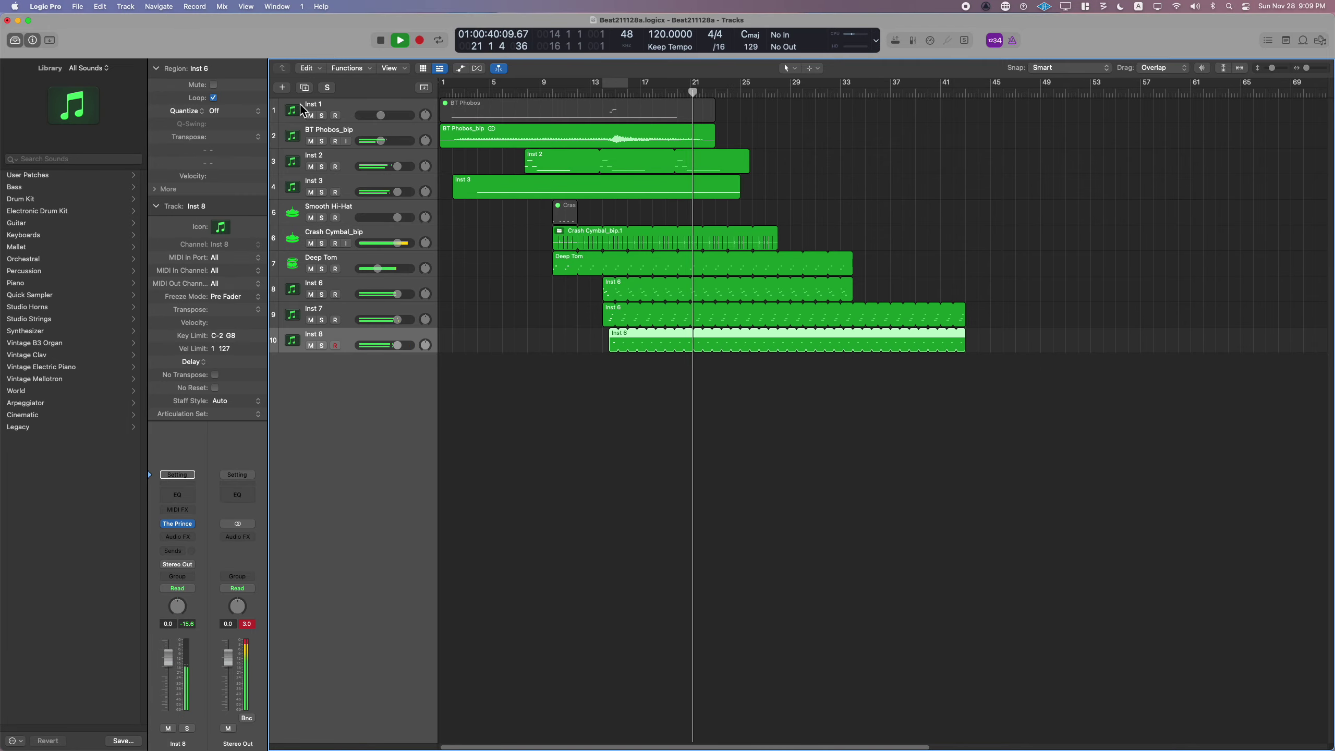
click(288, 90)
click(820, 492)
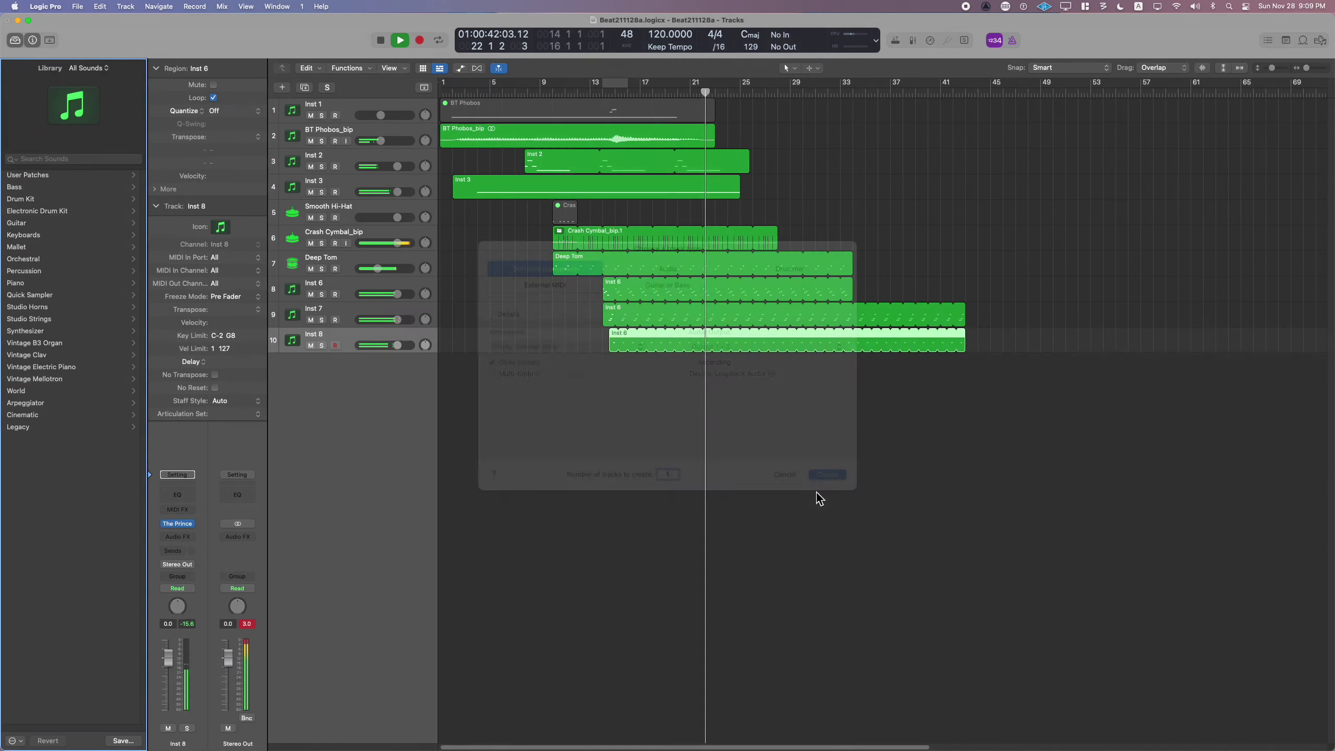
- Load the stereo Soundpaint instrument on the new Inst 9 track
click(179, 523)
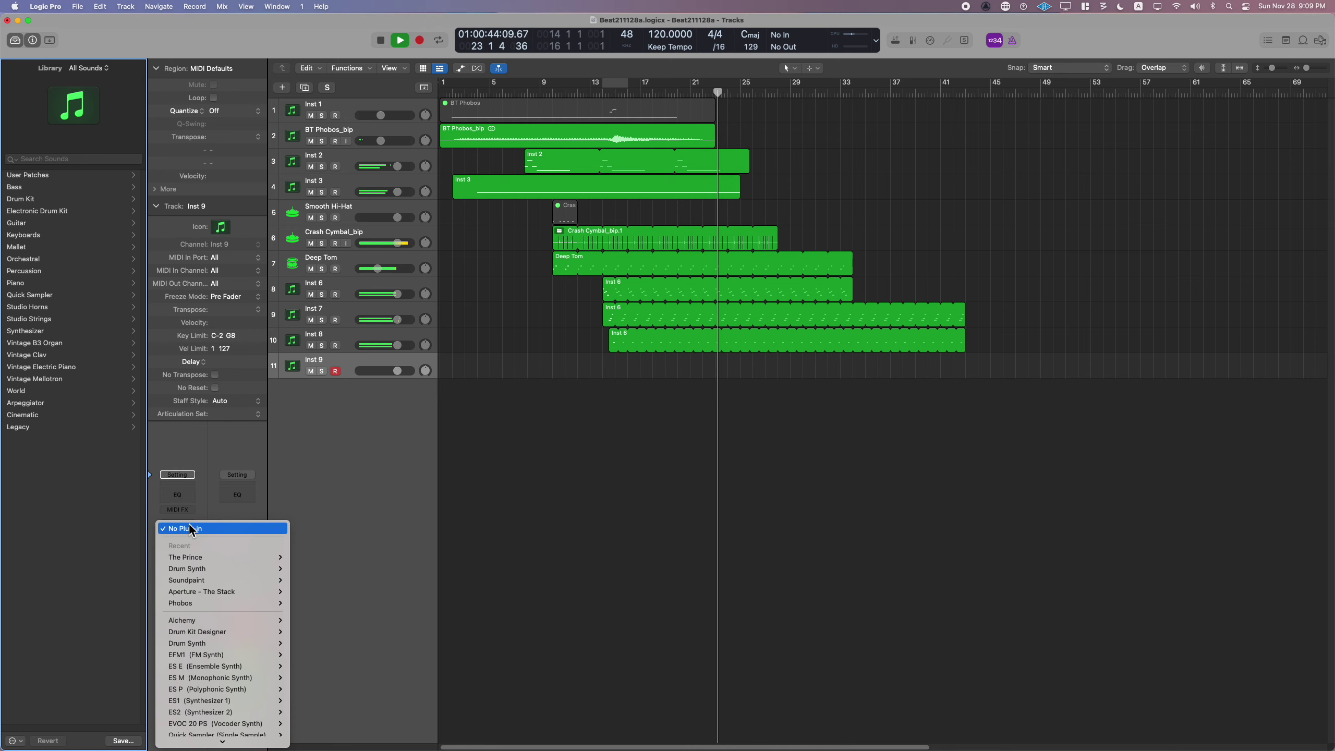
mouse_move(222, 736)
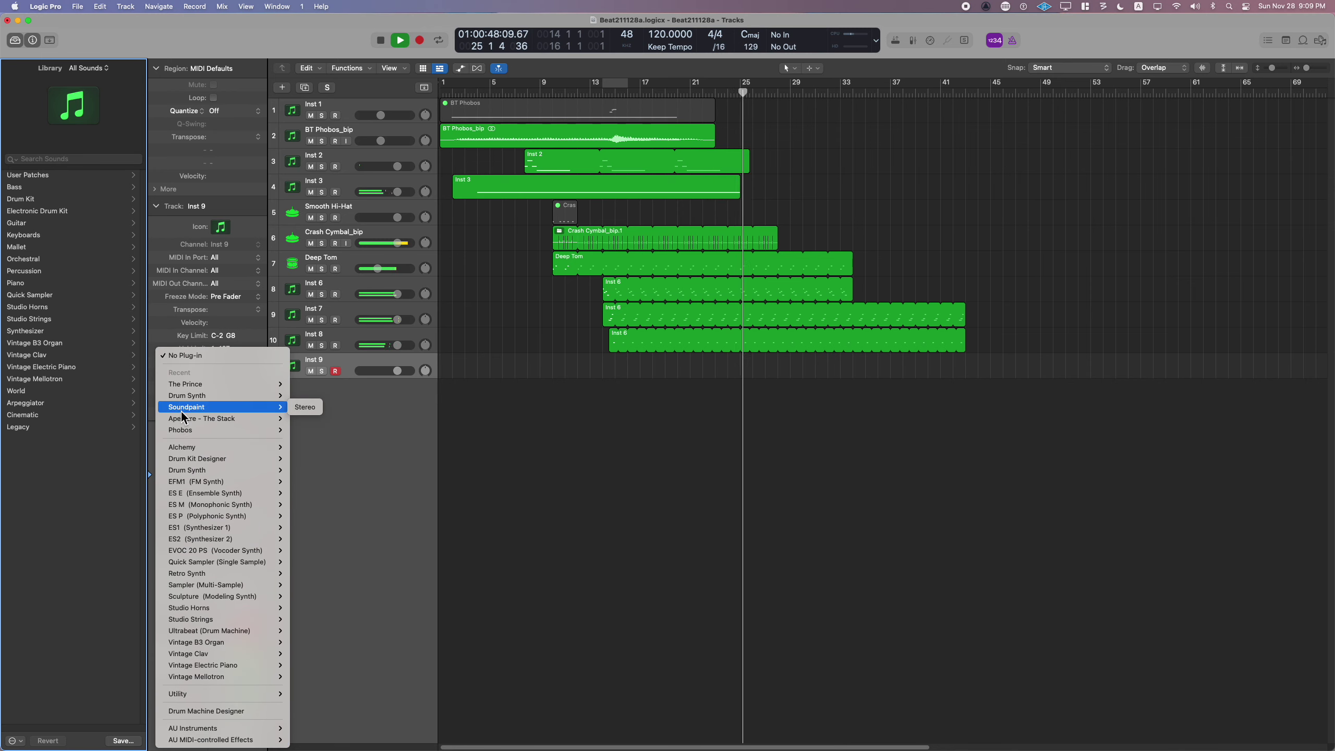
click(304, 408)
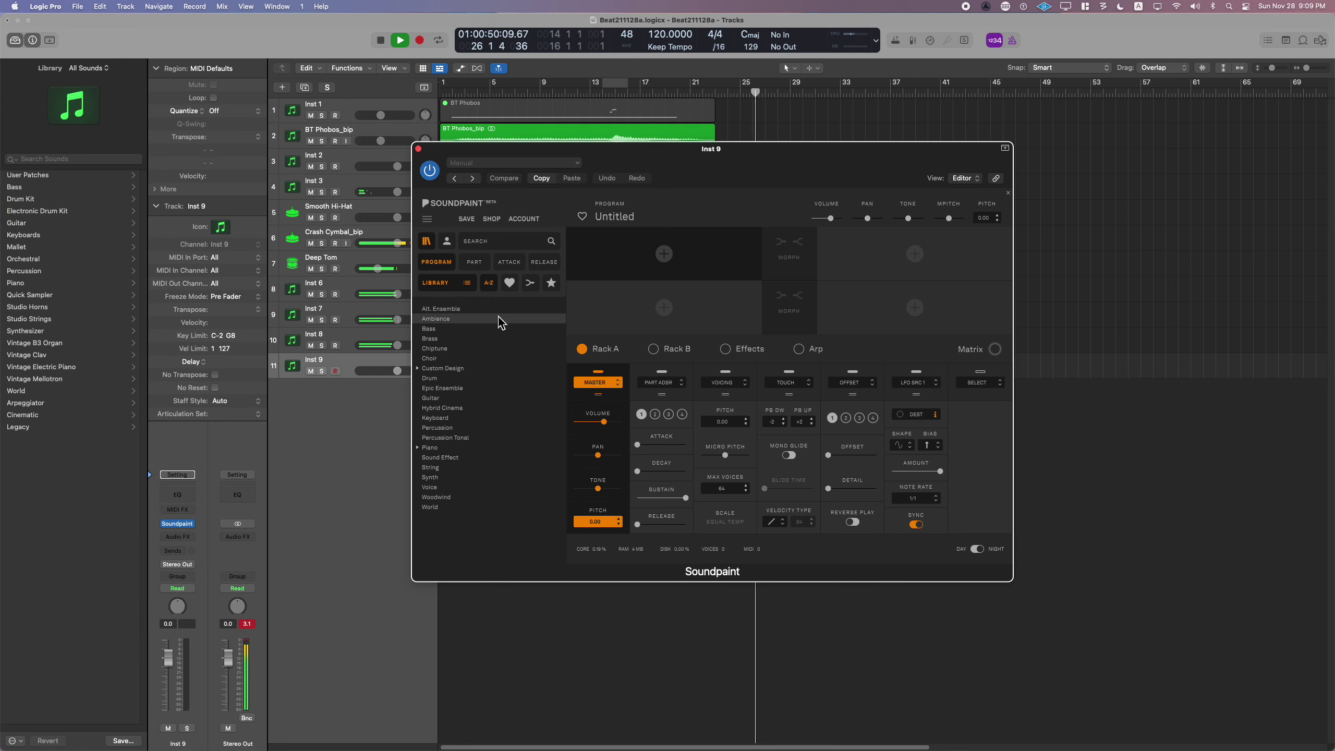
- Try the Lo-Fi DC, Dreamy Android and Good Dreams NS programs from the Piano - 1928 Vintage Grand Steinway library
click(423, 448)
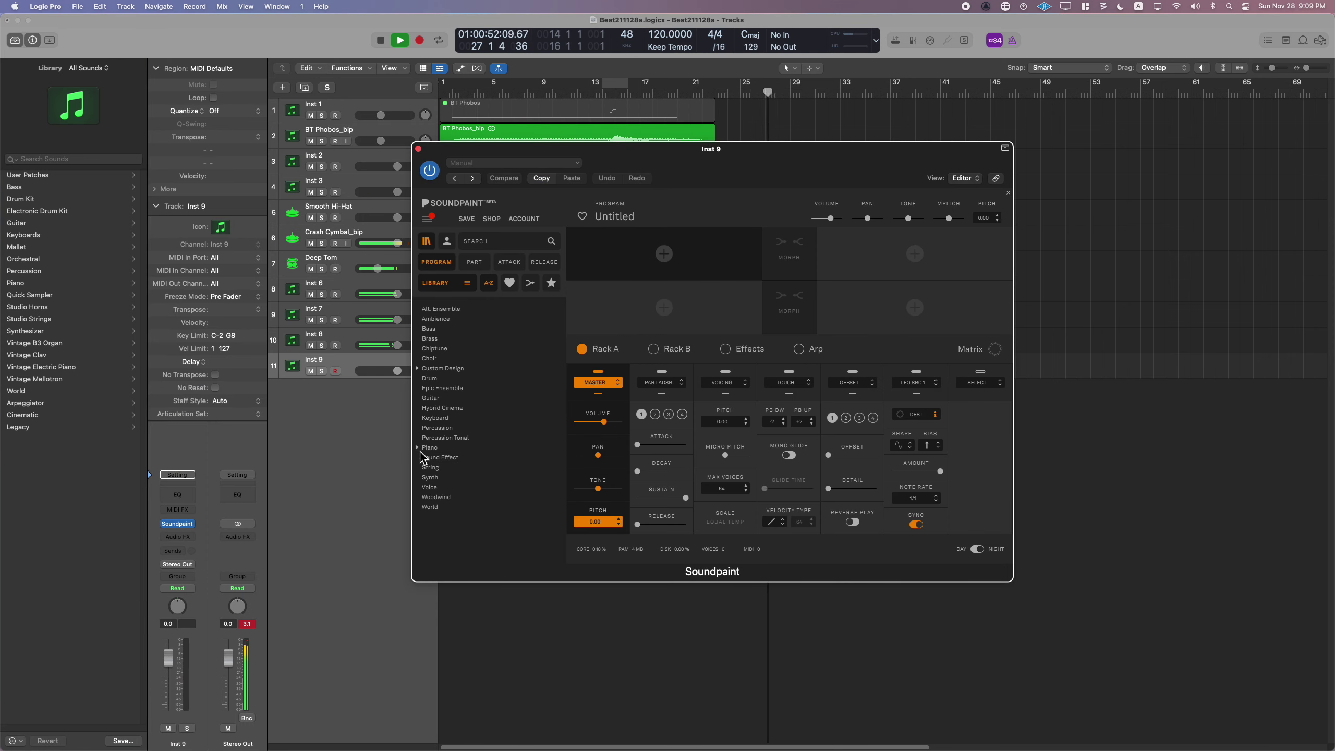
click(424, 457)
click(482, 526)
double_click(483, 497)
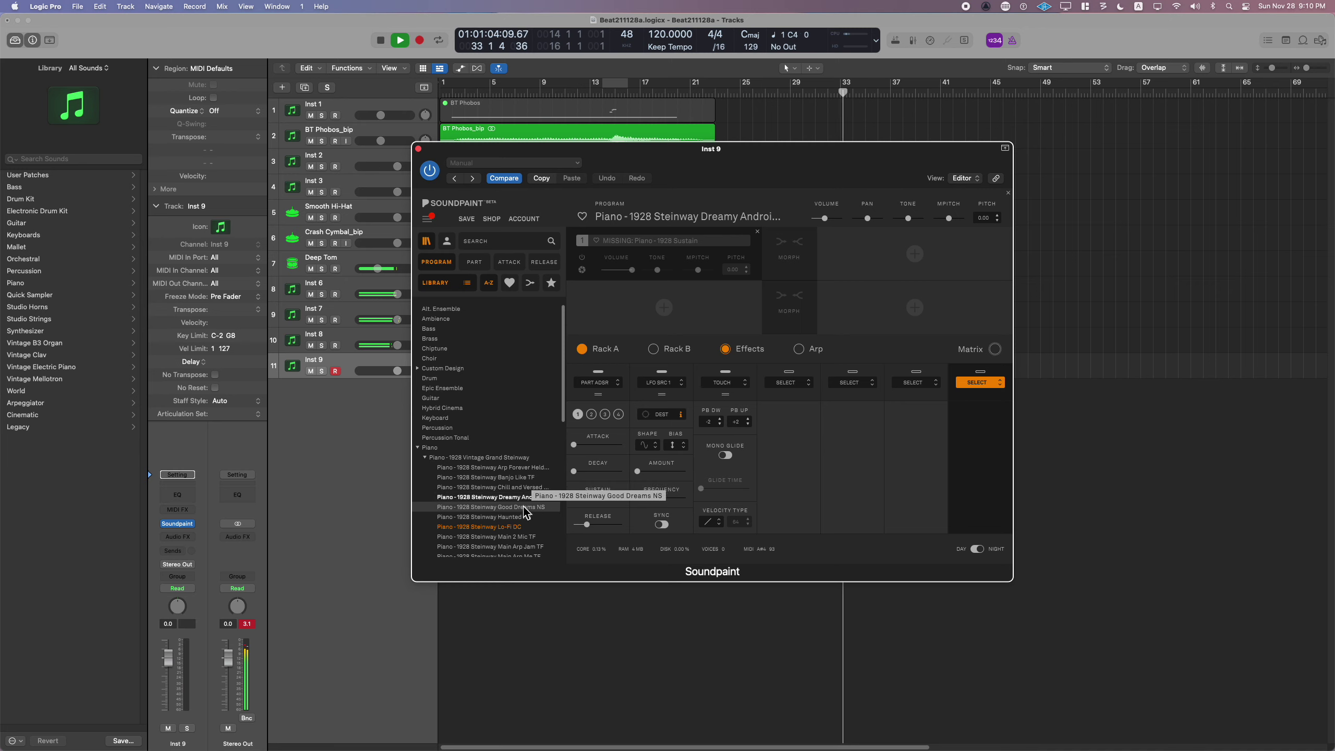
click(357, 377)
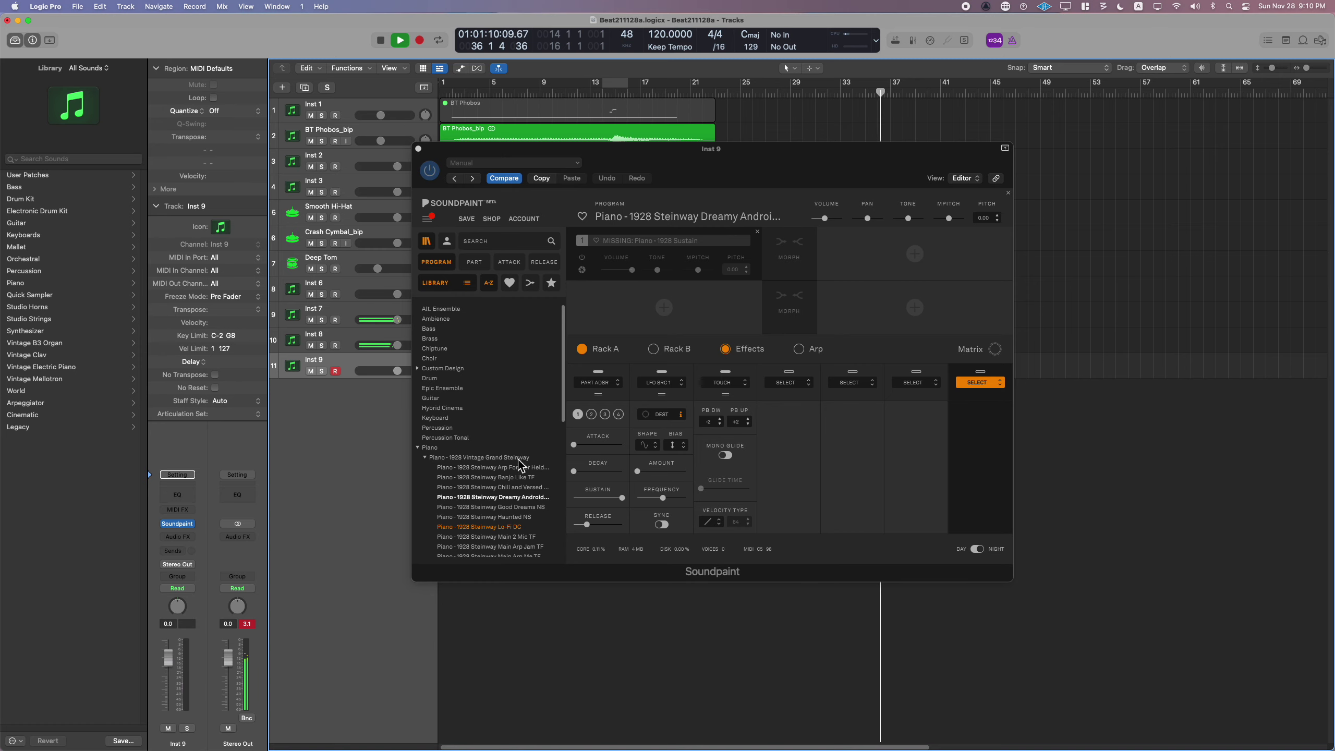
click(498, 507)
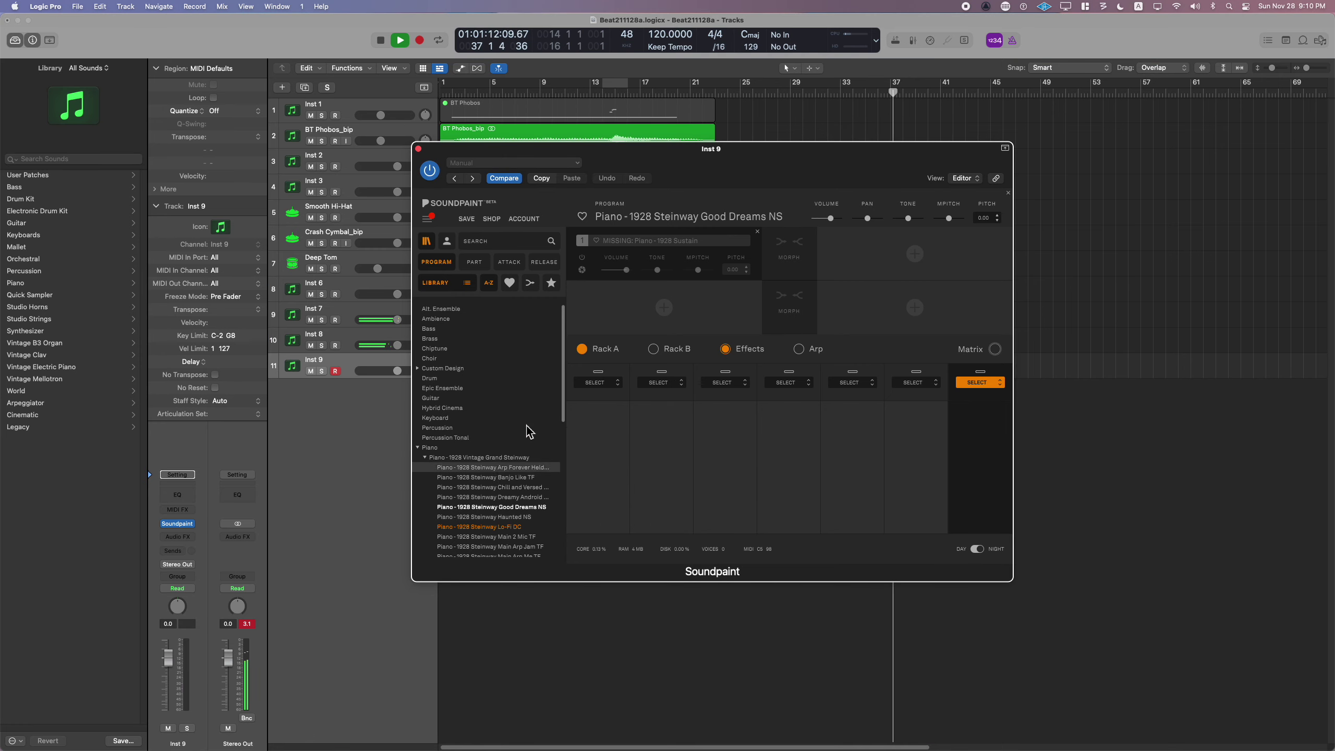
- Start downloading the Soundpaint 1.0.3 update from within the plug-in and stop the project's playback
drag(594, 164, 473, 253)
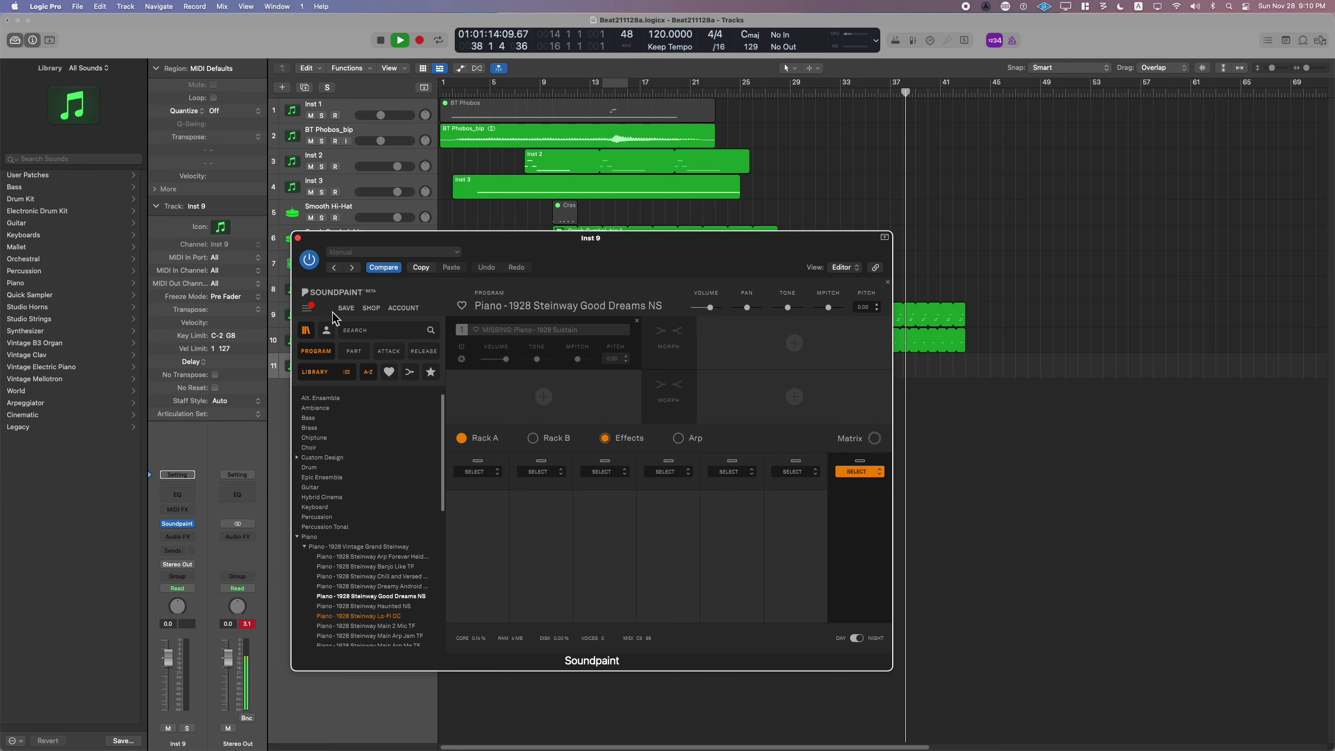
click(307, 309)
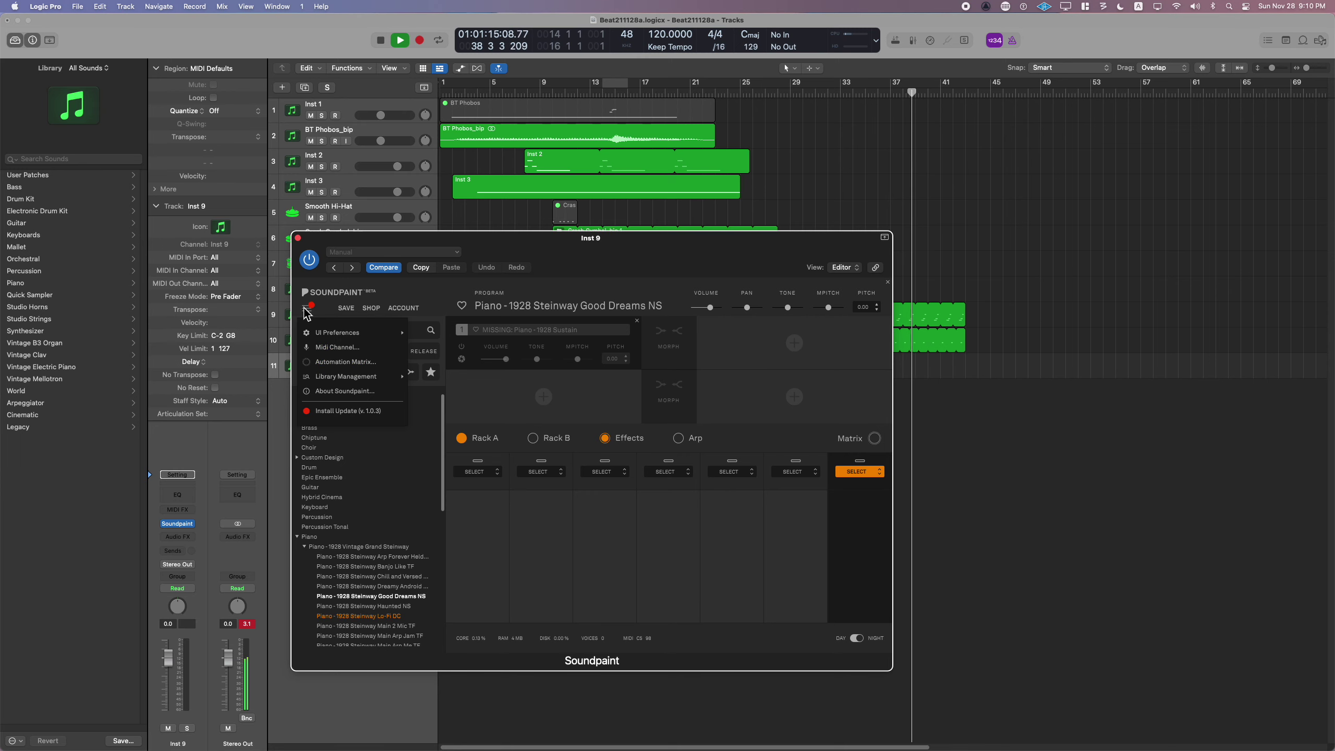
click(335, 413)
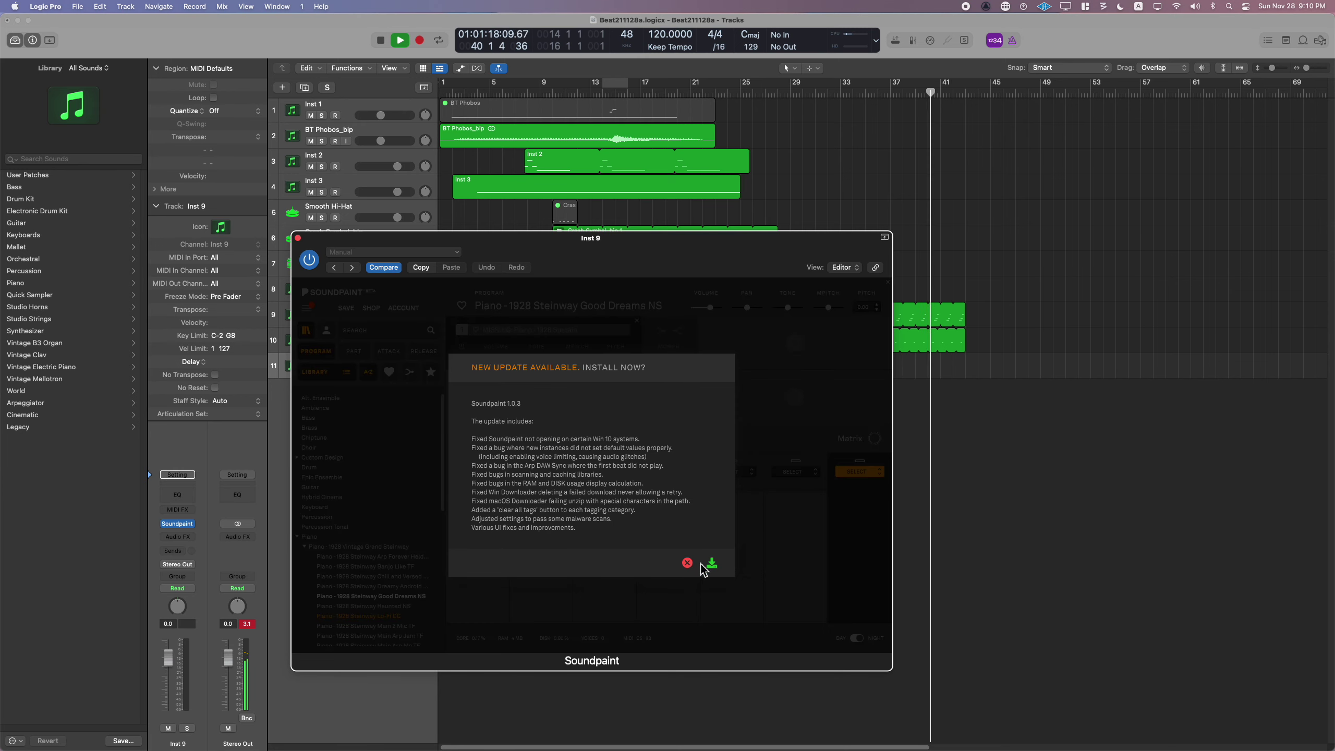
click(716, 566)
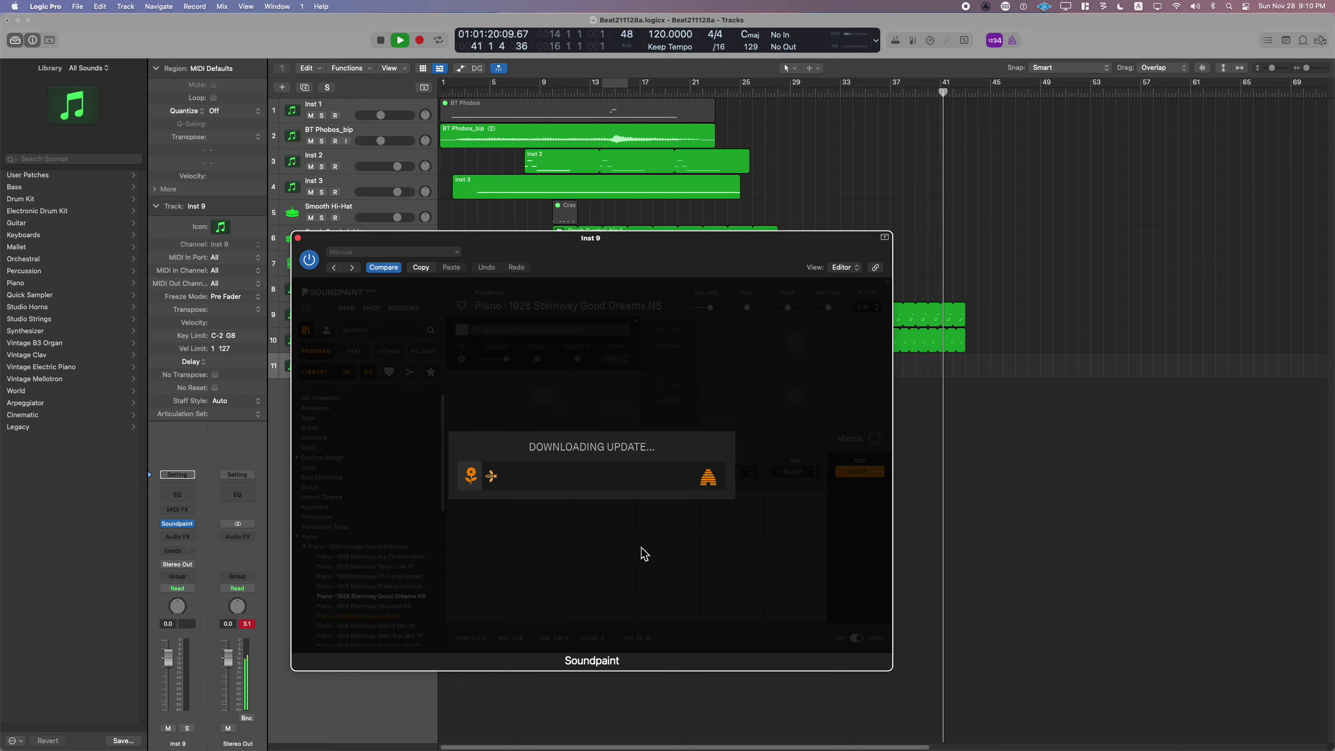
click(961, 459)
key(space)
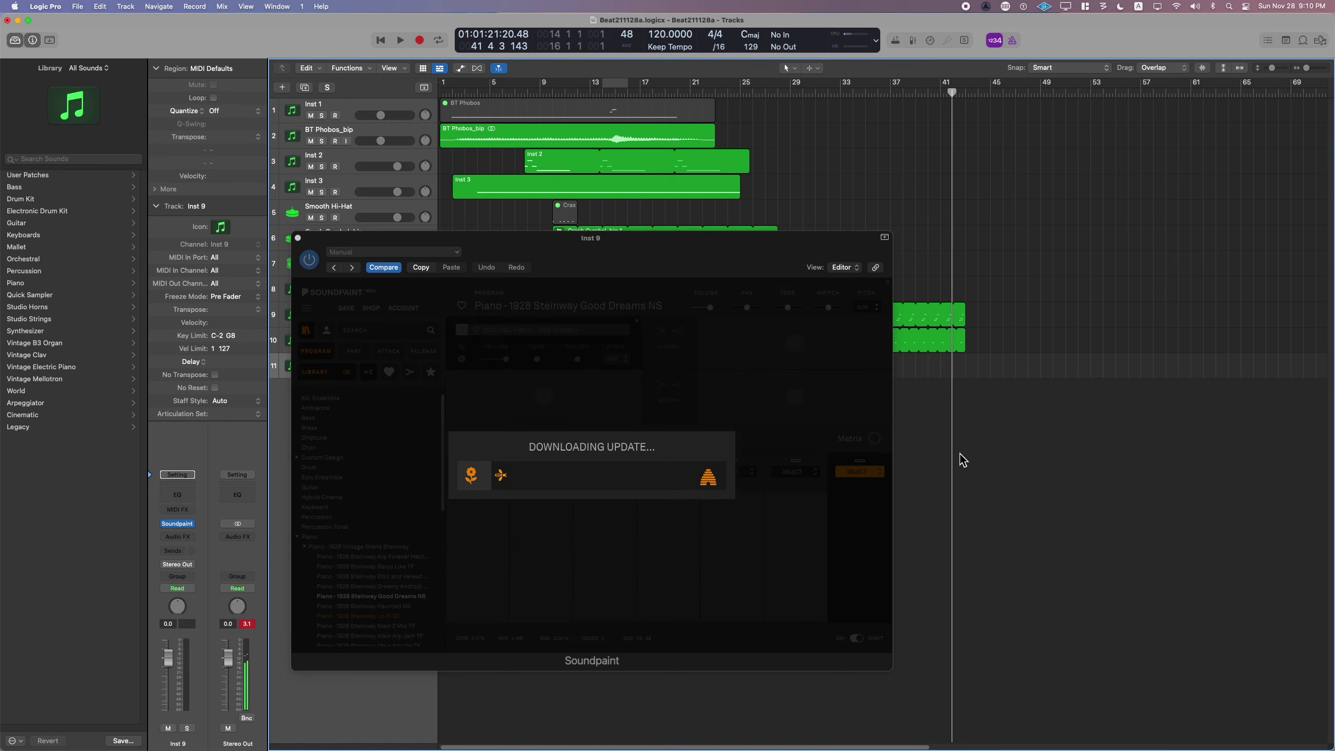
- Go through the Soundpaint installer's introductory pages and agree to the software license
drag(576, 267, 669, 134)
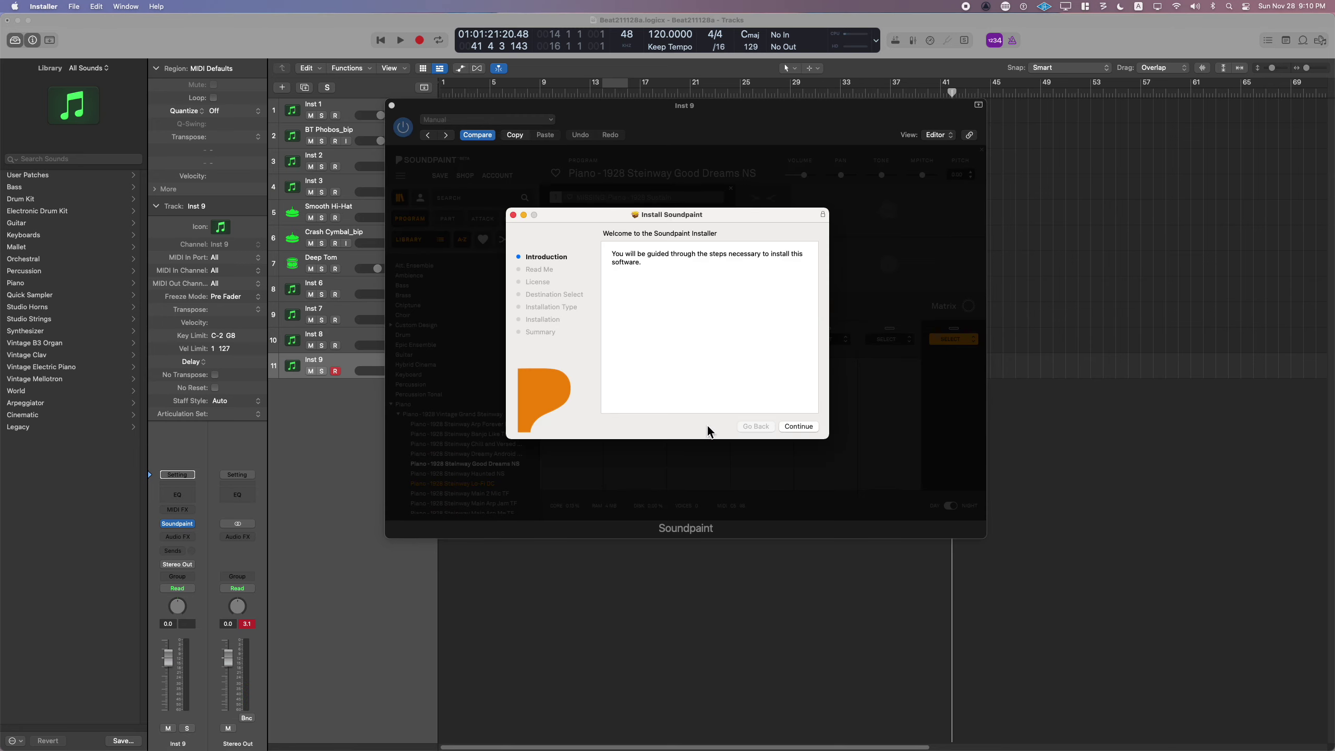
click(802, 430)
click(802, 430)
click(802, 430)
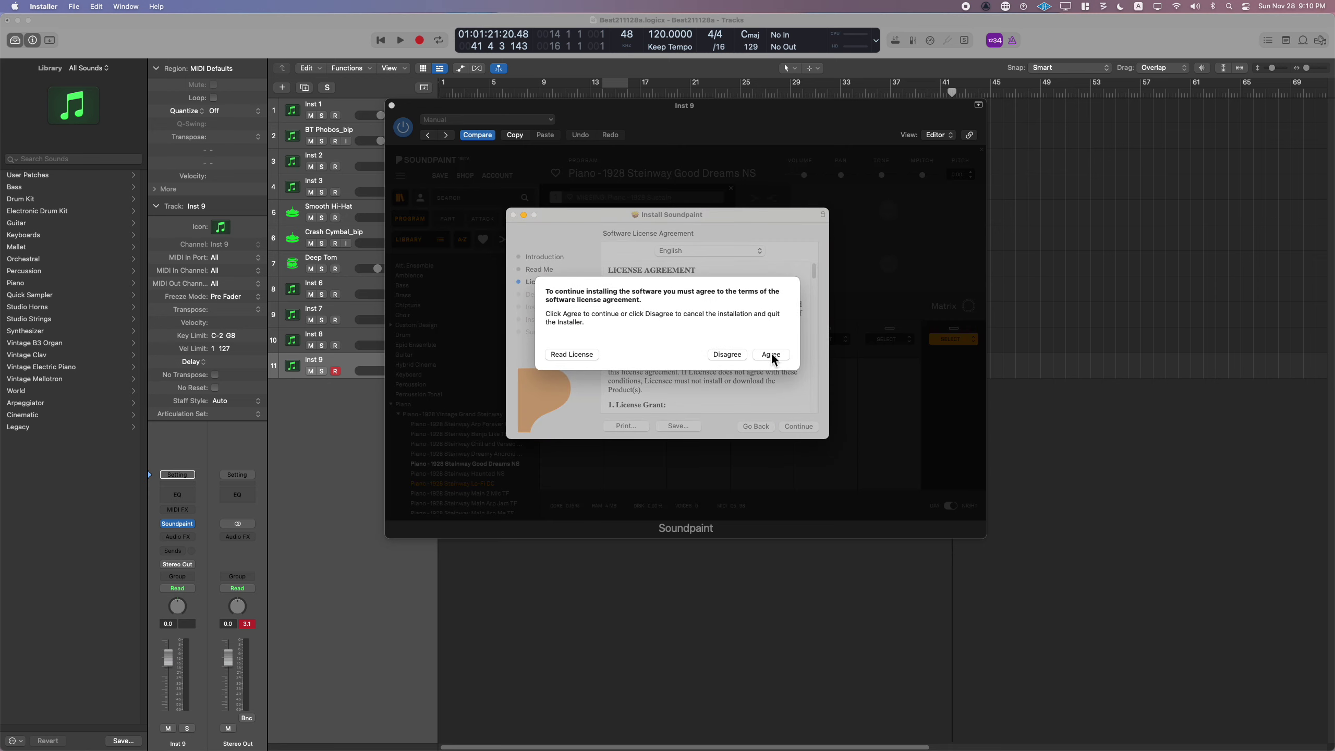
click(772, 355)
- Install the Soundpaint update by entering the account password, then close the installer and dismiss the plug-in's update notice
click(799, 426)
click(799, 427)
text(****)
click(751, 261)
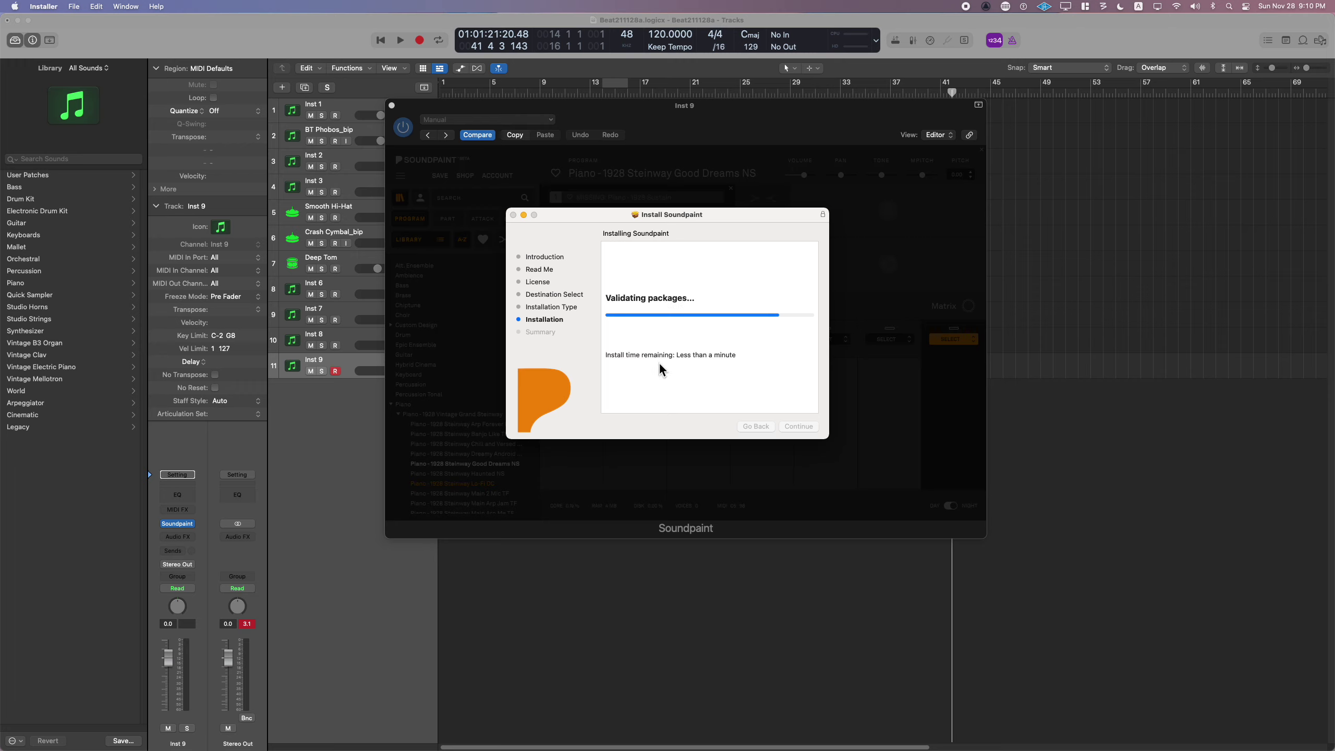
click(799, 427)
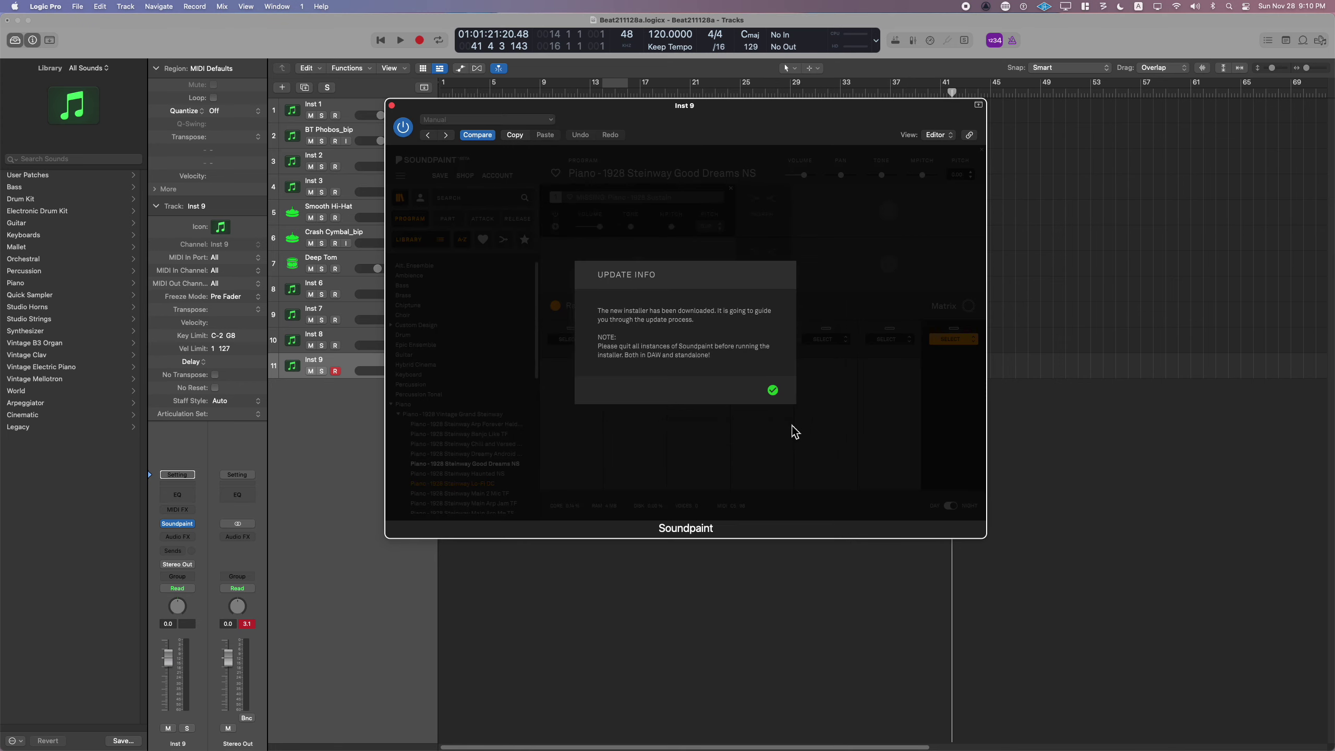
click(773, 390)
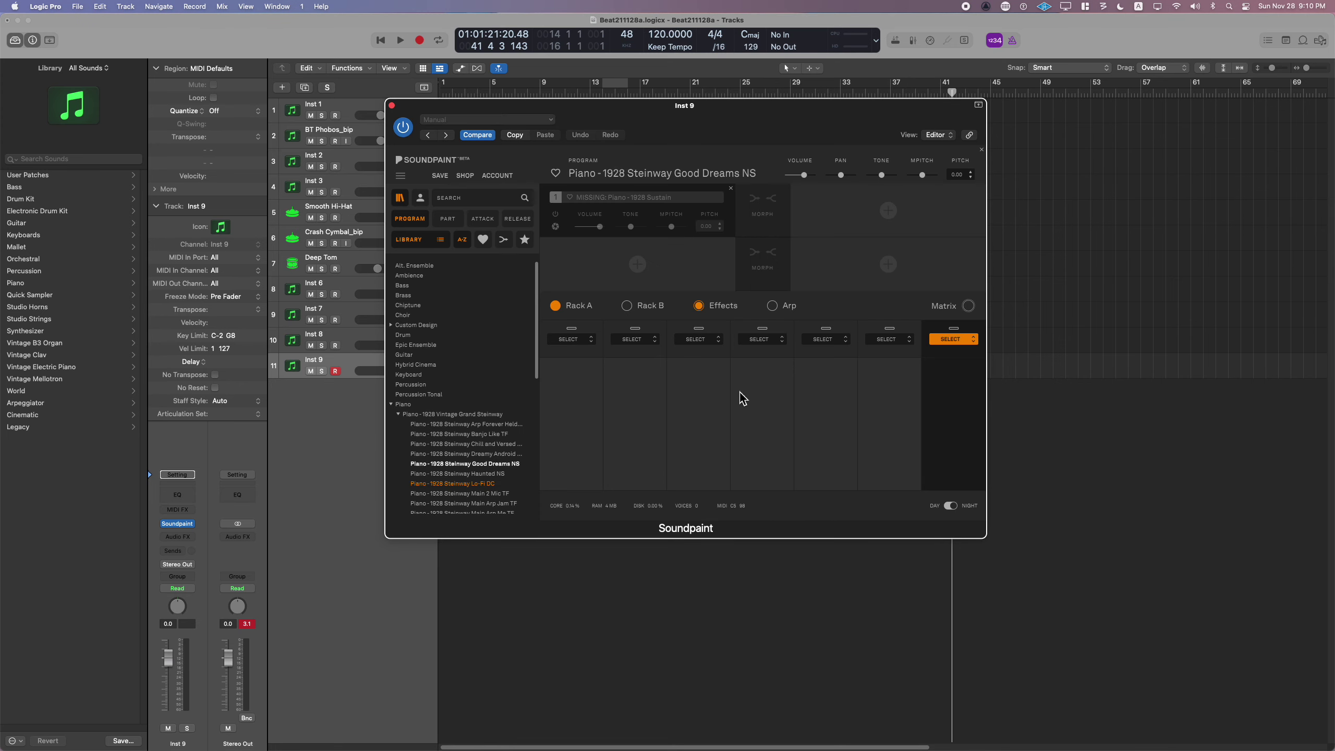
- Try the Angels Accordion Ensemble TF and Angels Arctic Lights MS programs from Custom - Free Angels, then collapse that library
click(442, 414)
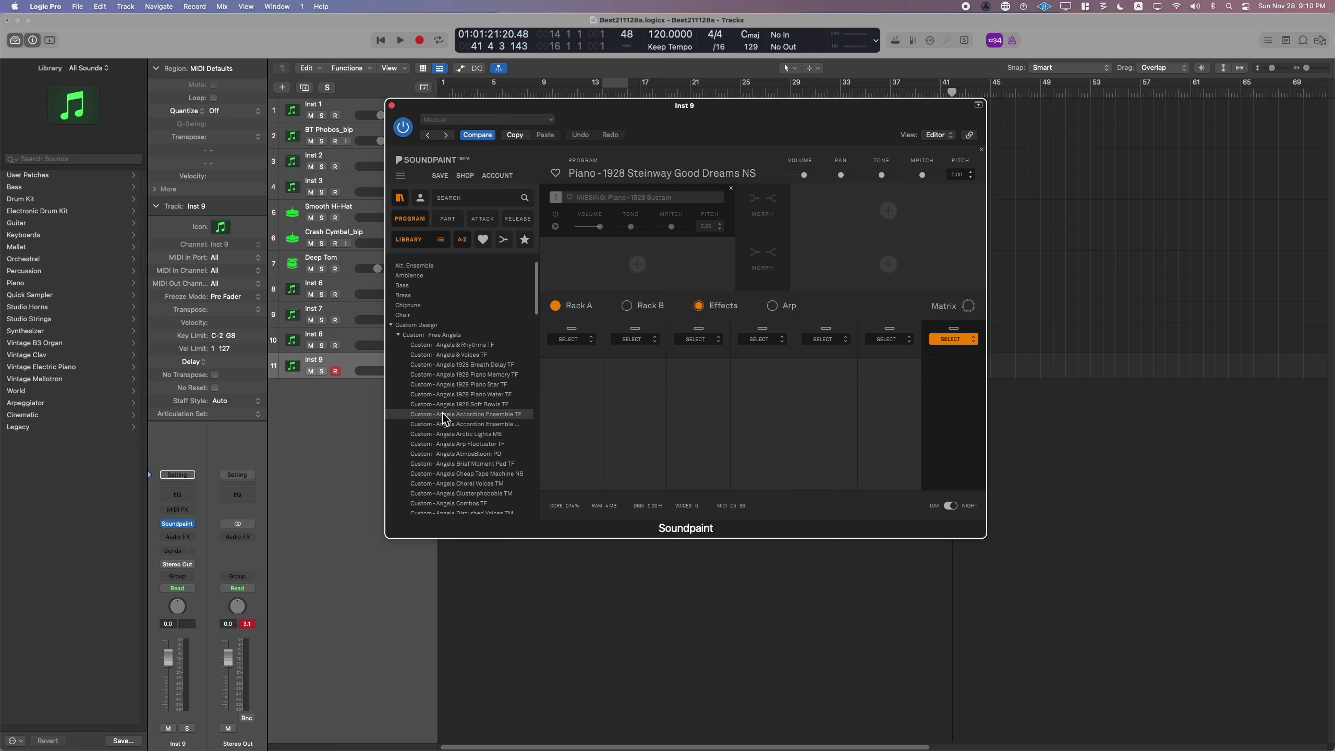
click(442, 414)
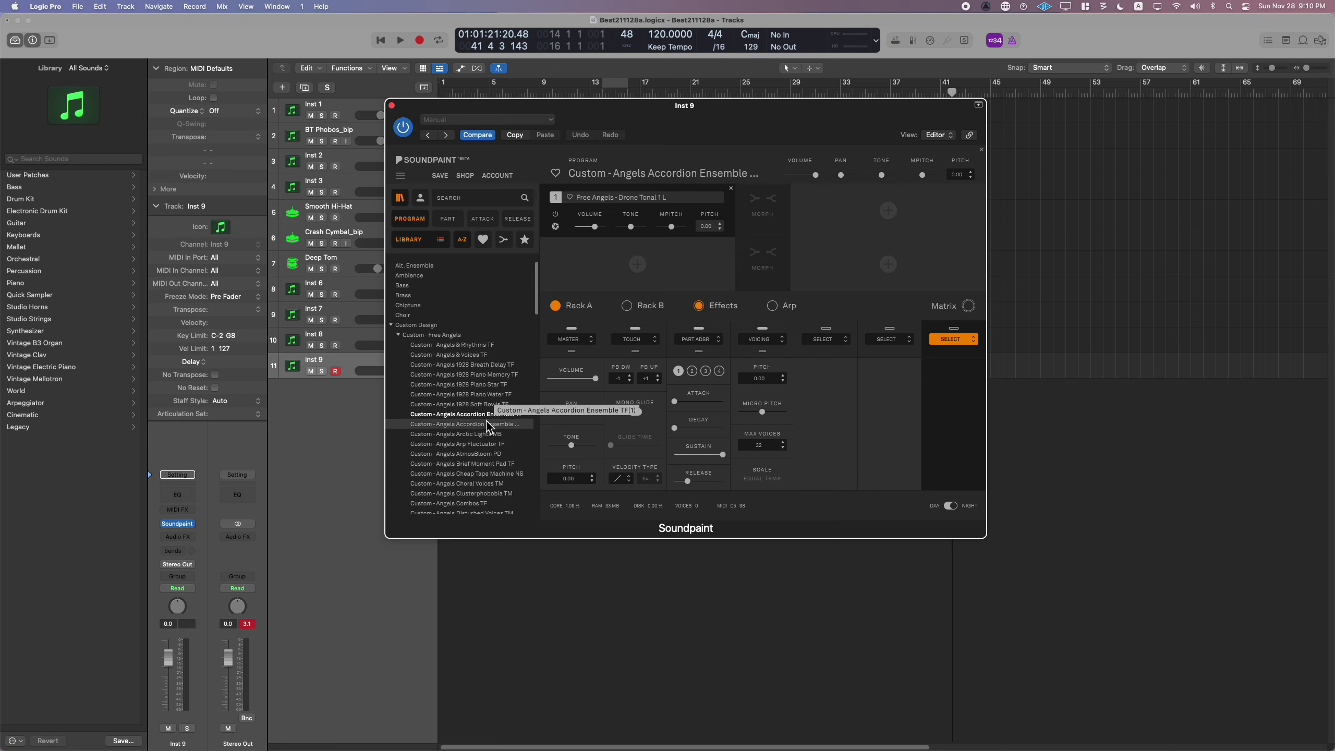
click(416, 338)
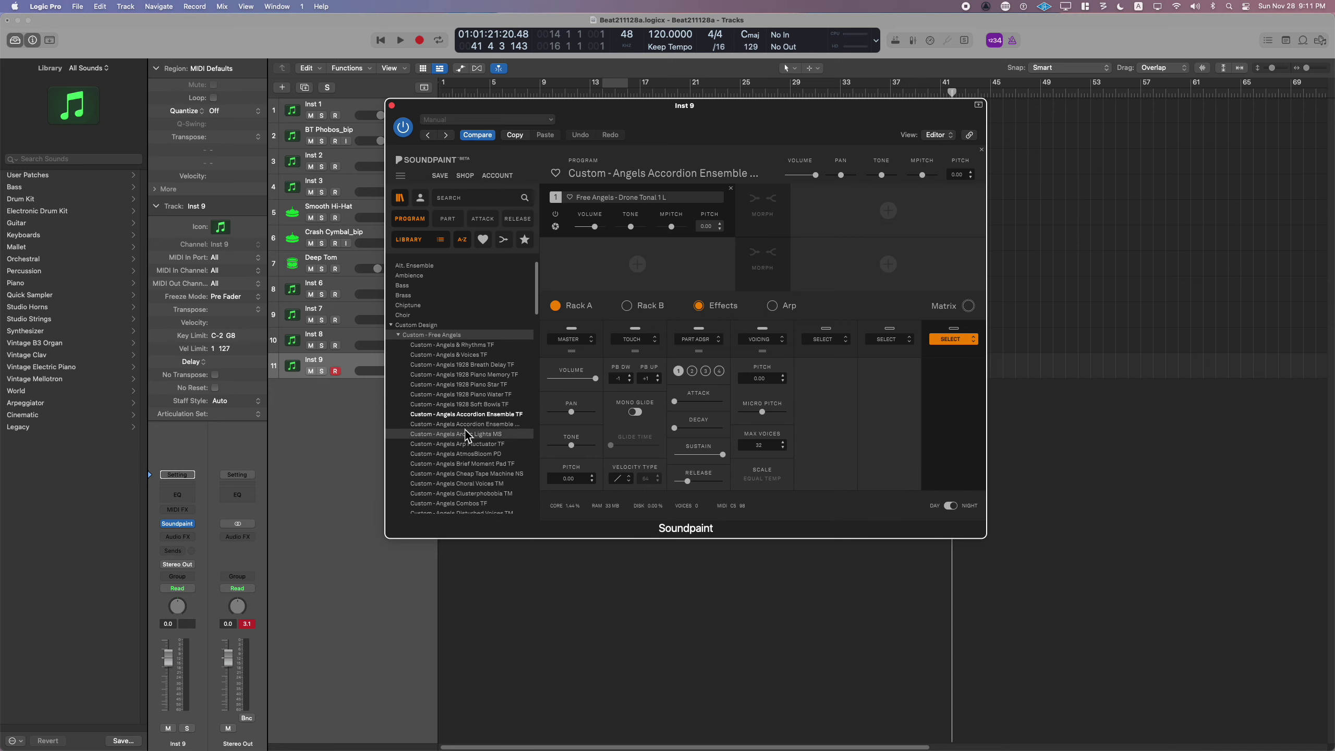
click(467, 435)
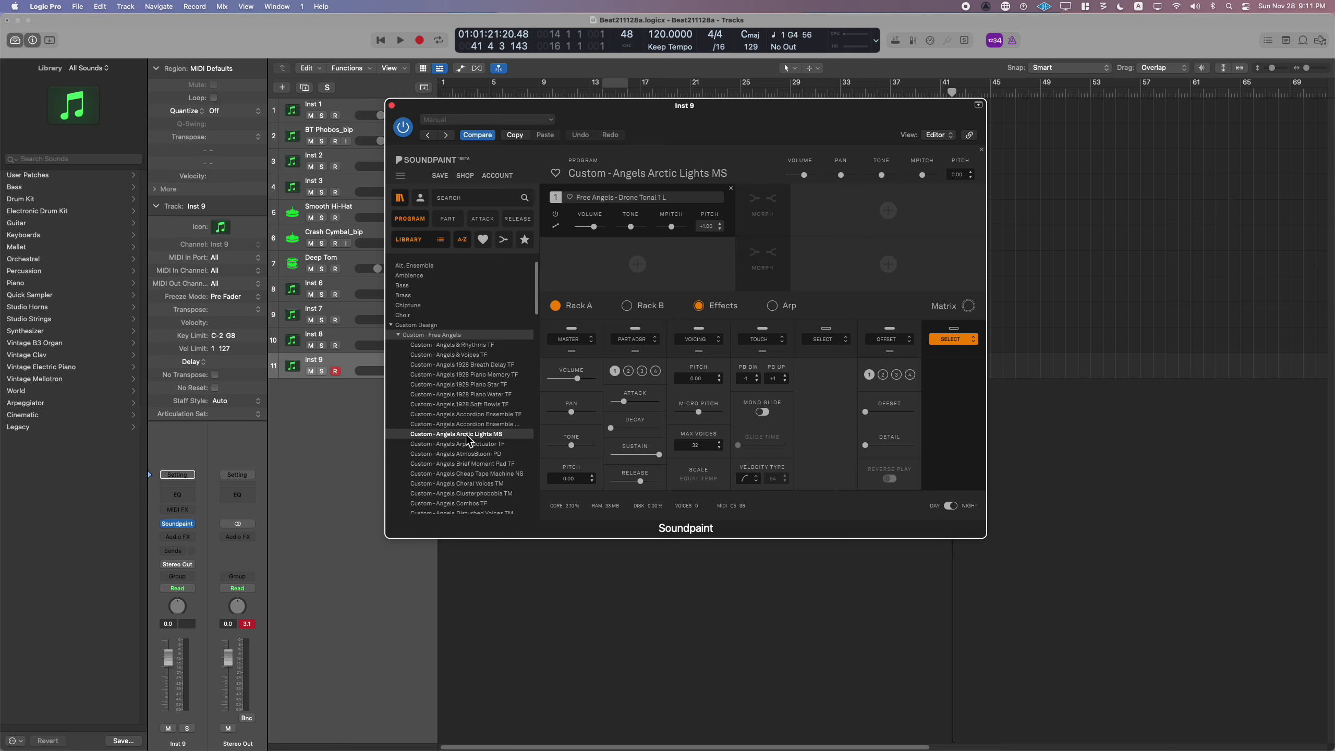
click(404, 335)
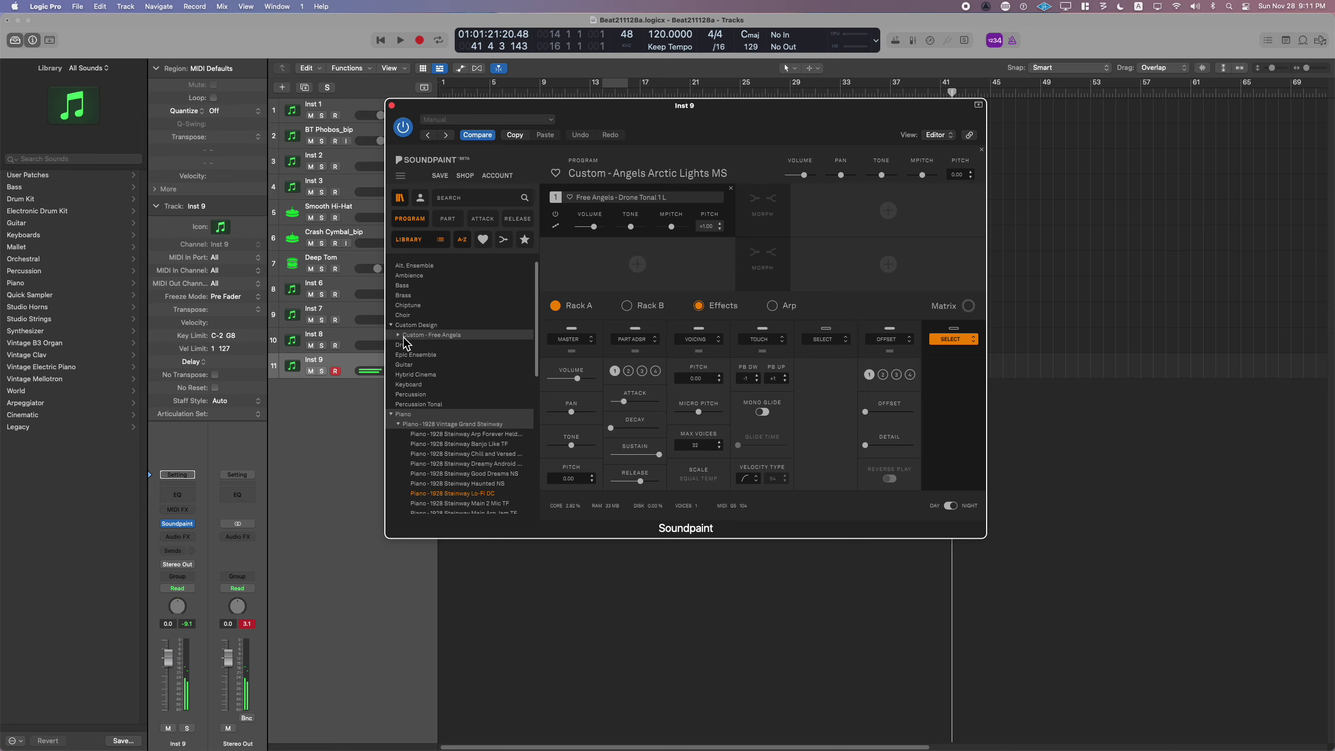
- Load Piano - 1928 Steinway Lo-Fi DC and scan Soundpaint's library directories so its missing piano parts are found
click(484, 494)
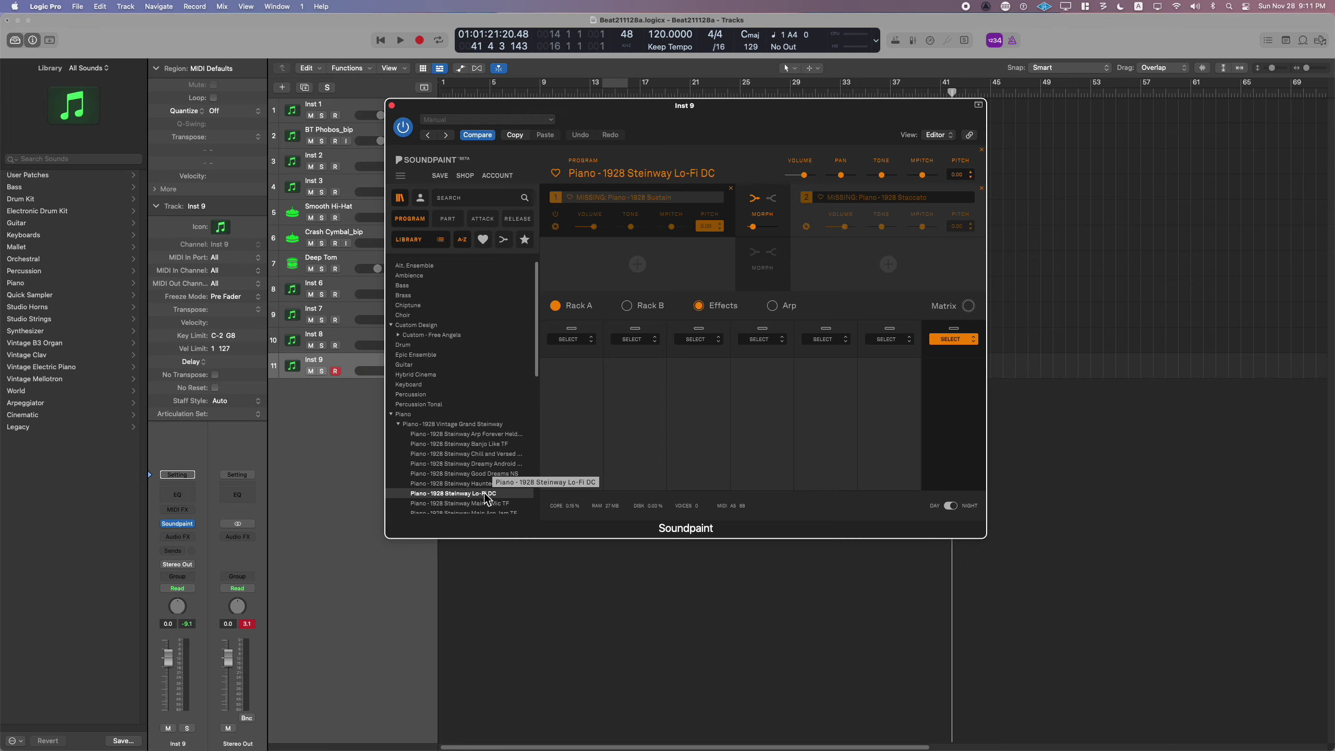
key(cmd+w)
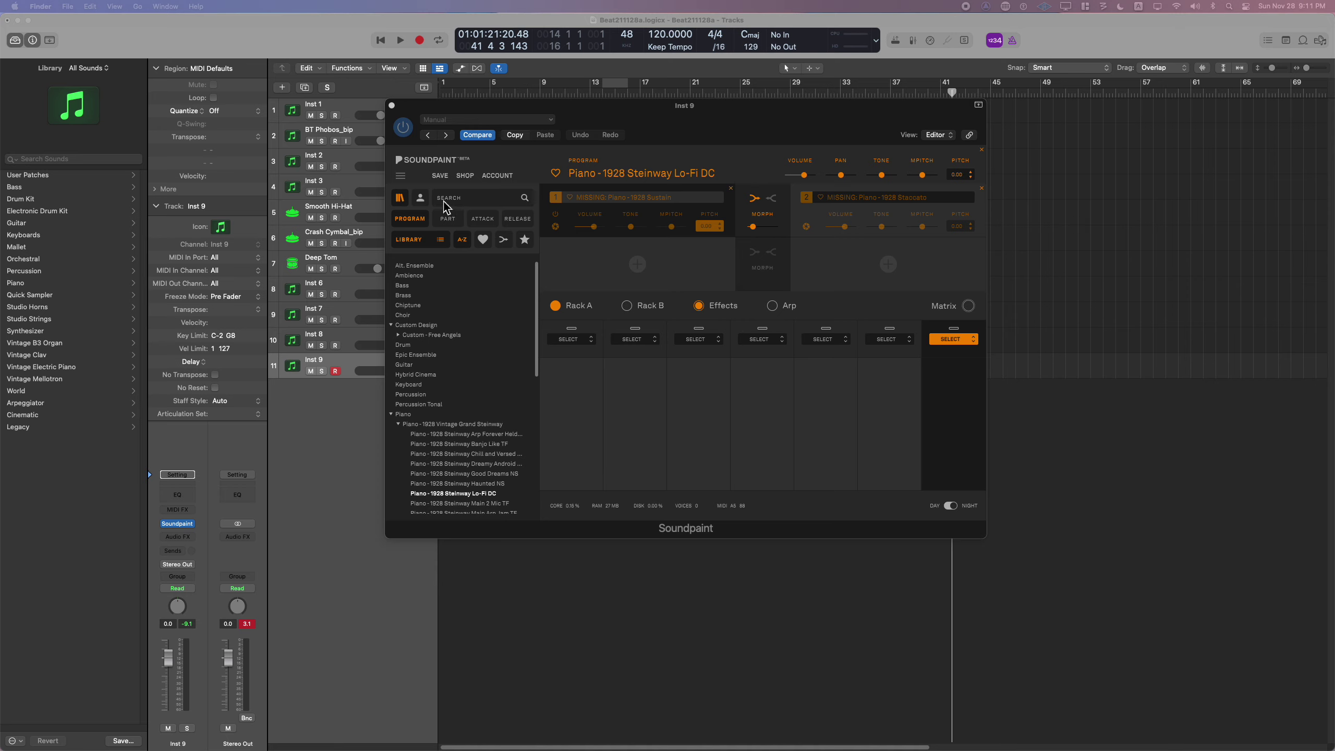
click(401, 177)
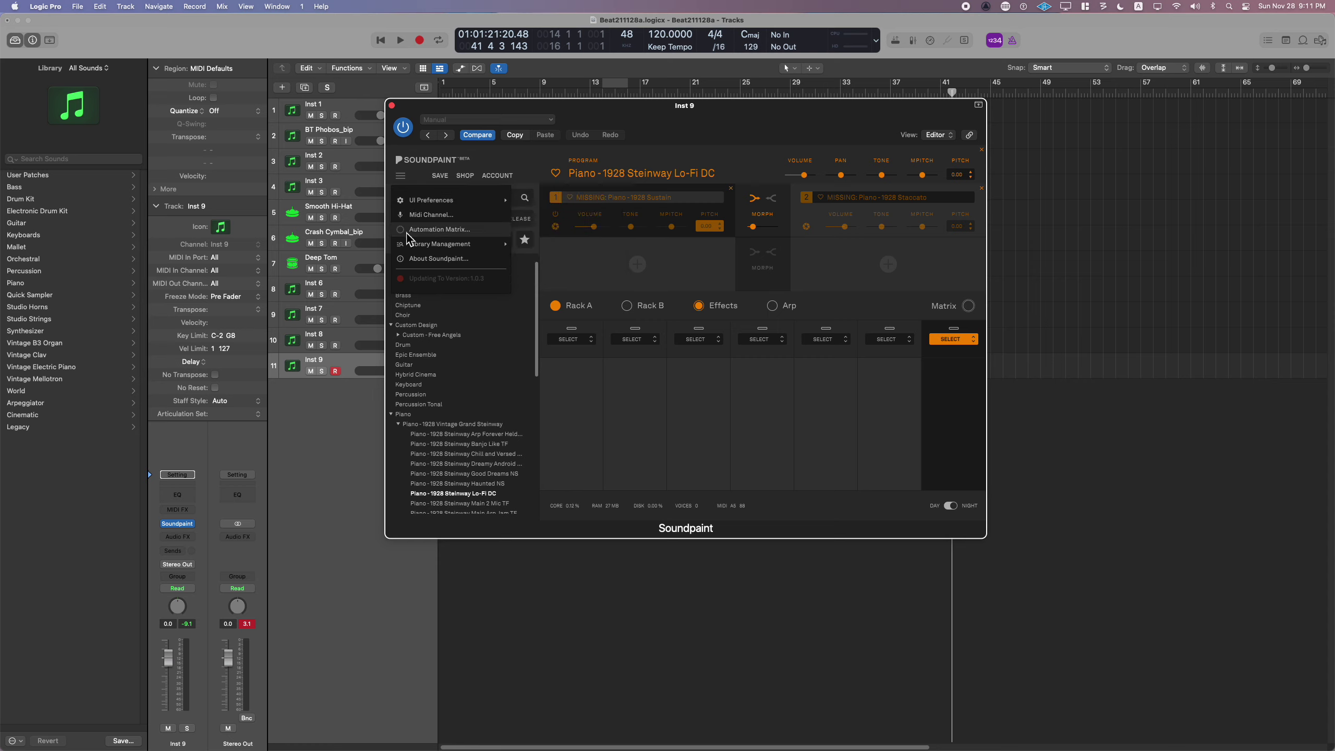
mouse_move(408, 245)
click(550, 252)
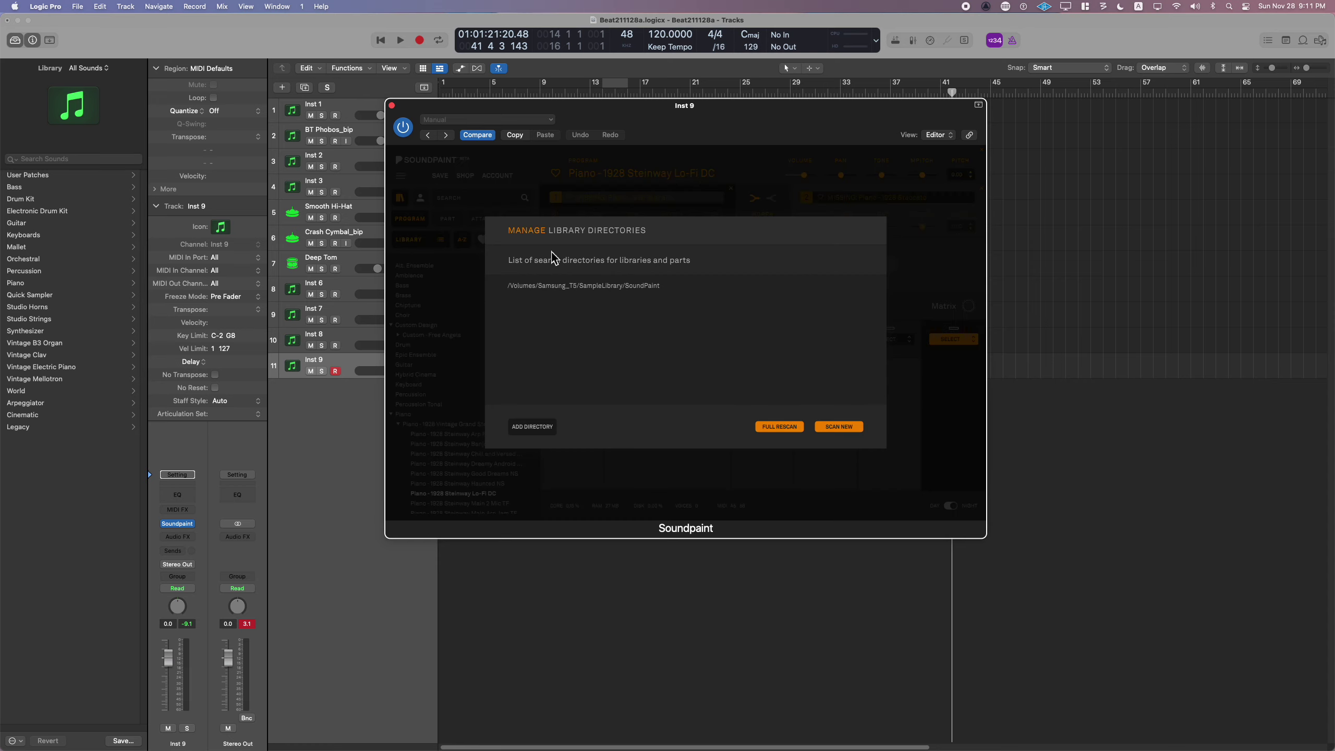
click(607, 291)
click(829, 427)
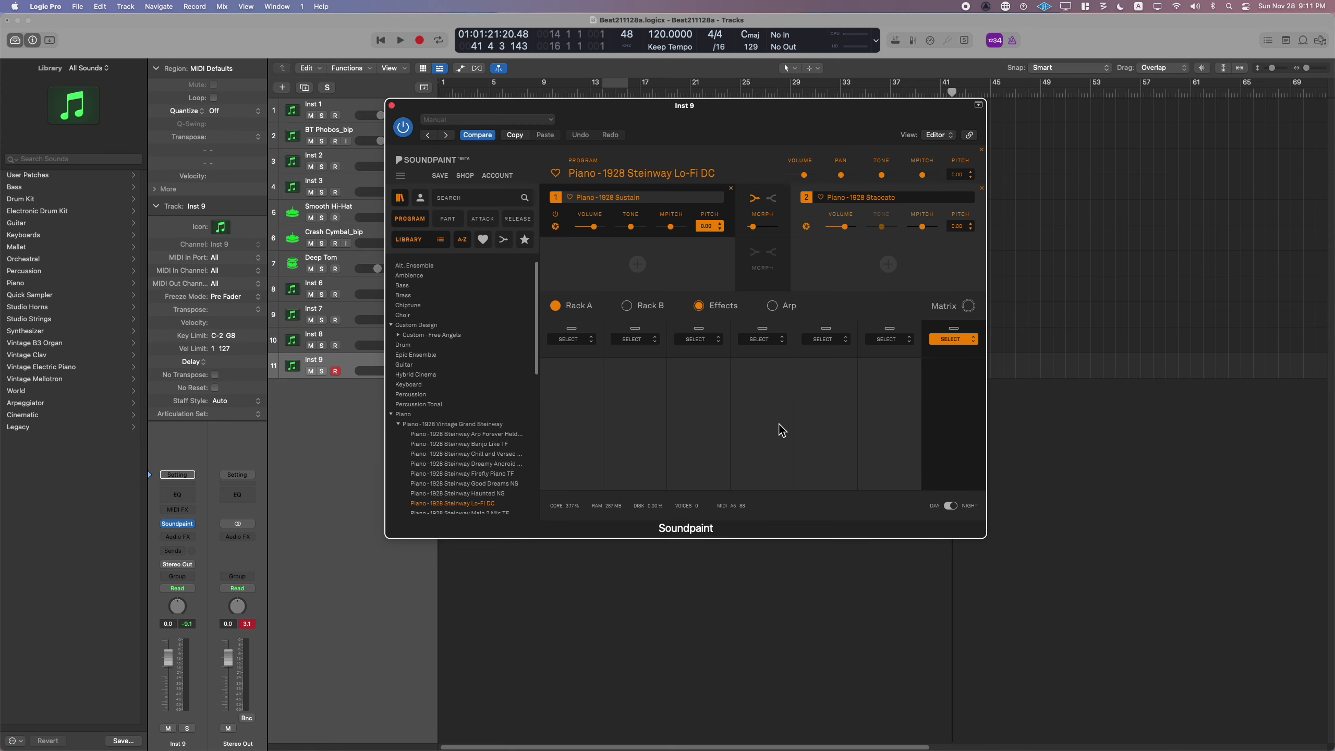
- Audition the 1928 Steinway programs Lo-Fi DC, Arp Forever Held, Banjo Like TF and Chill and Versed
click(479, 503)
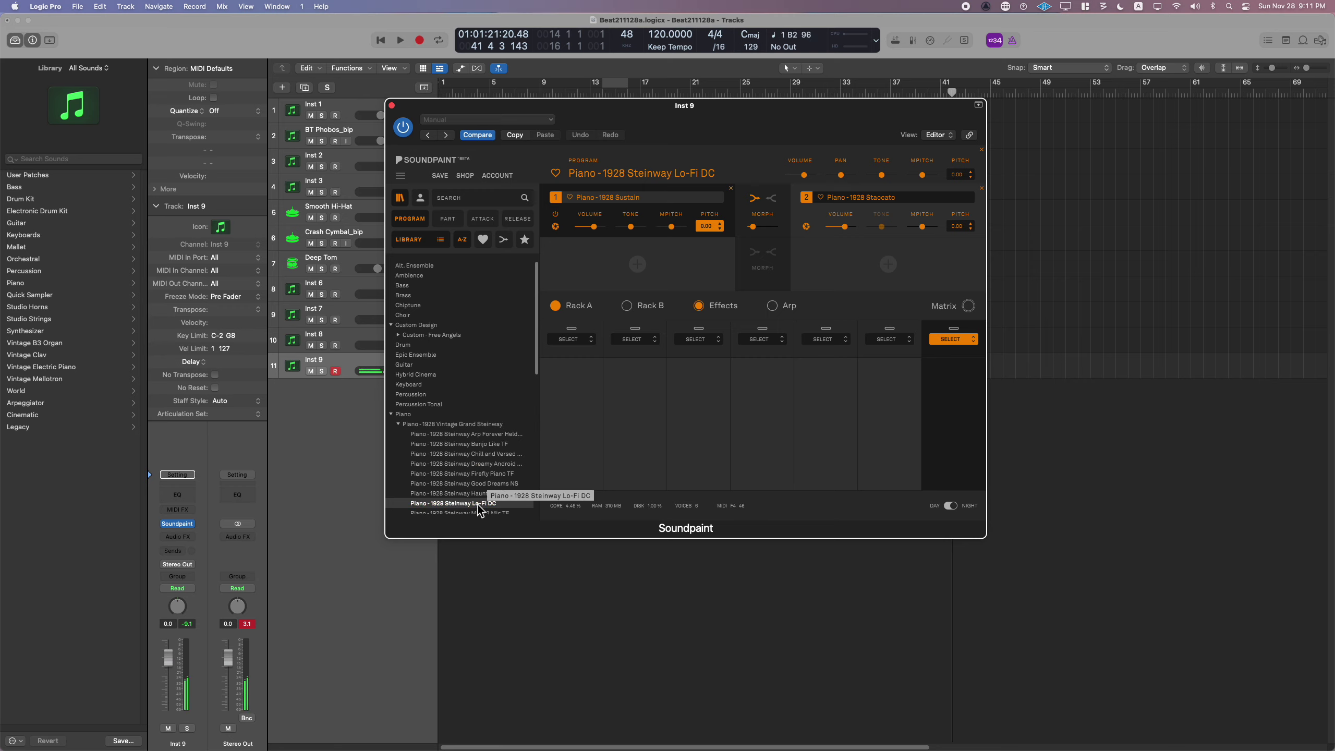
click(465, 432)
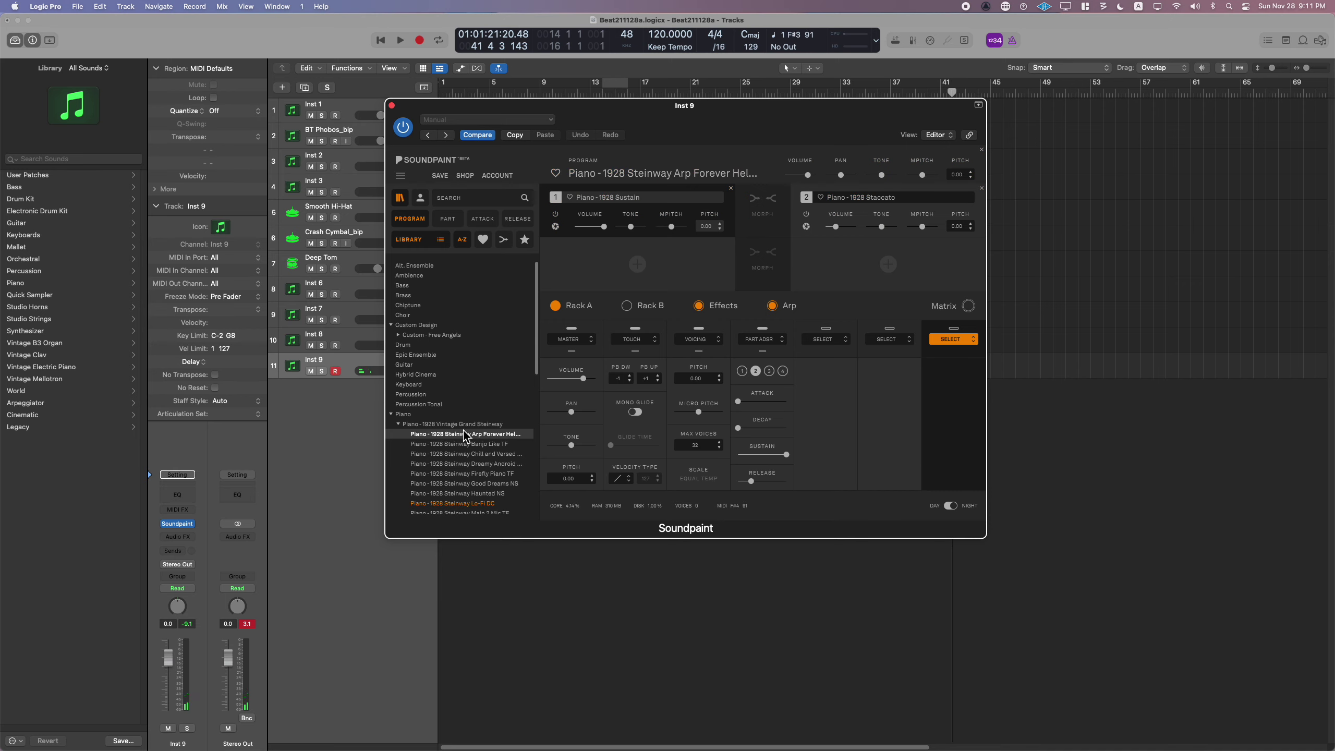
click(466, 443)
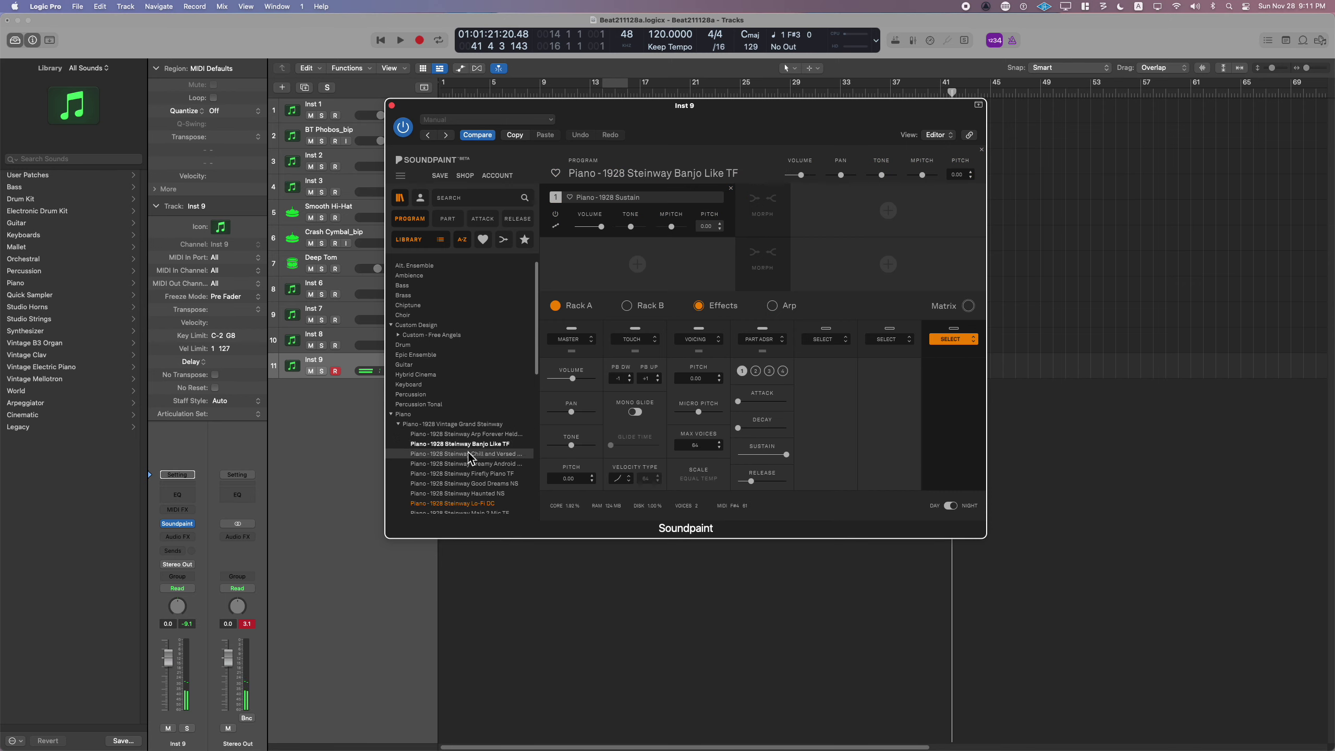
click(468, 454)
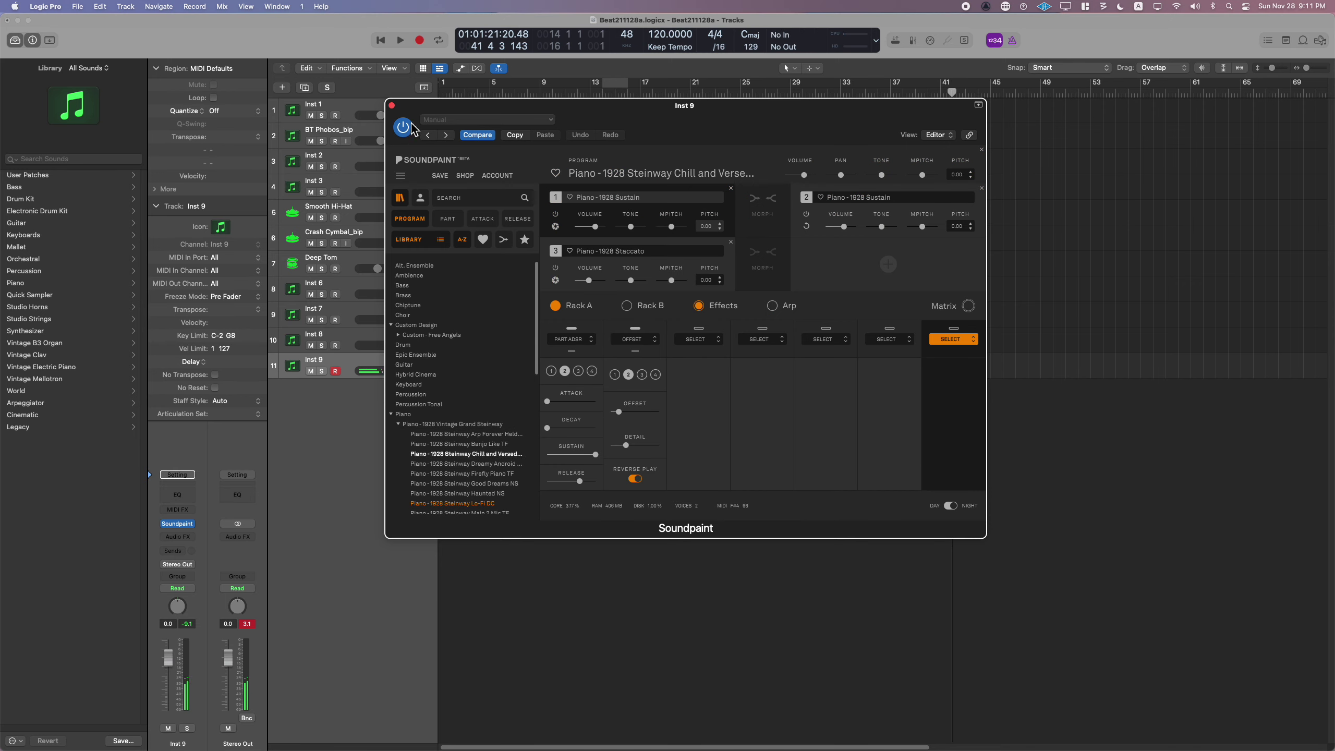
- Play the beat from bar 6 and load Piano - 1928 Steinway Good Dreams NS on Inst 9
drag(408, 110, 698, 206)
click(502, 91)
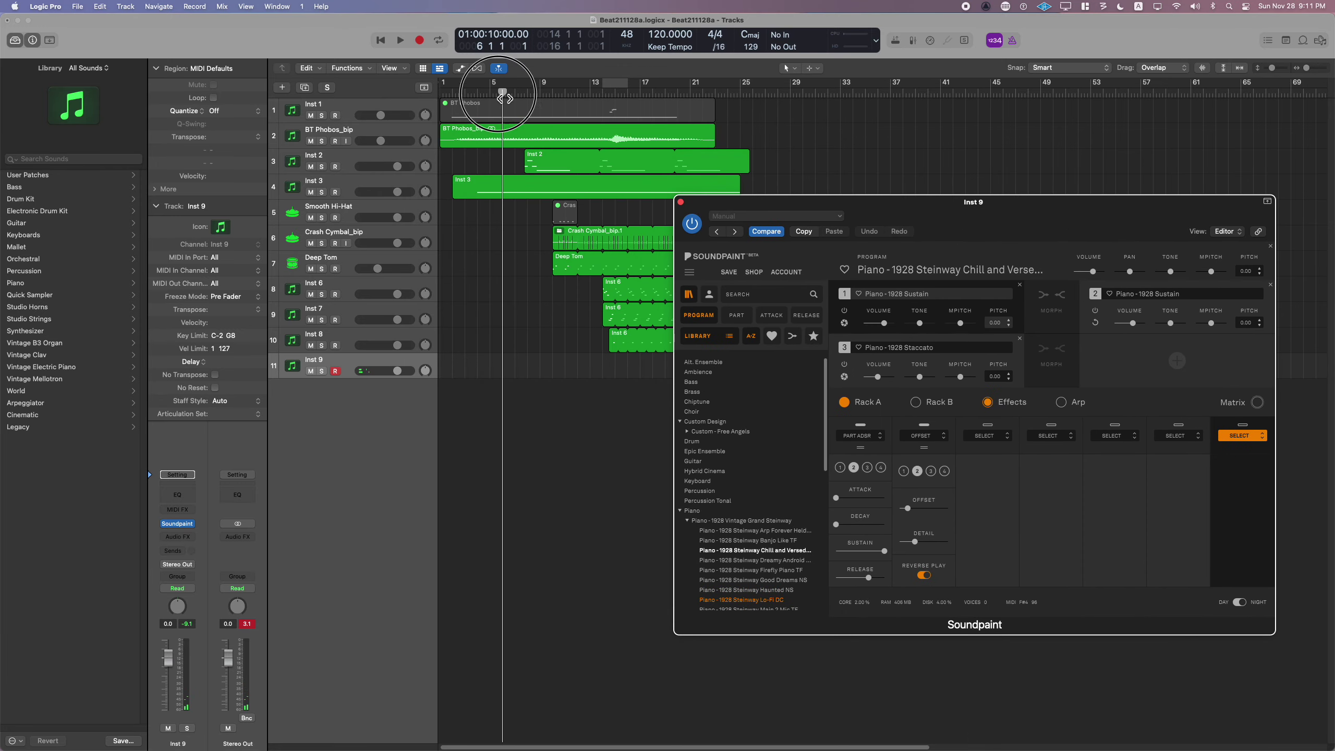
key(space)
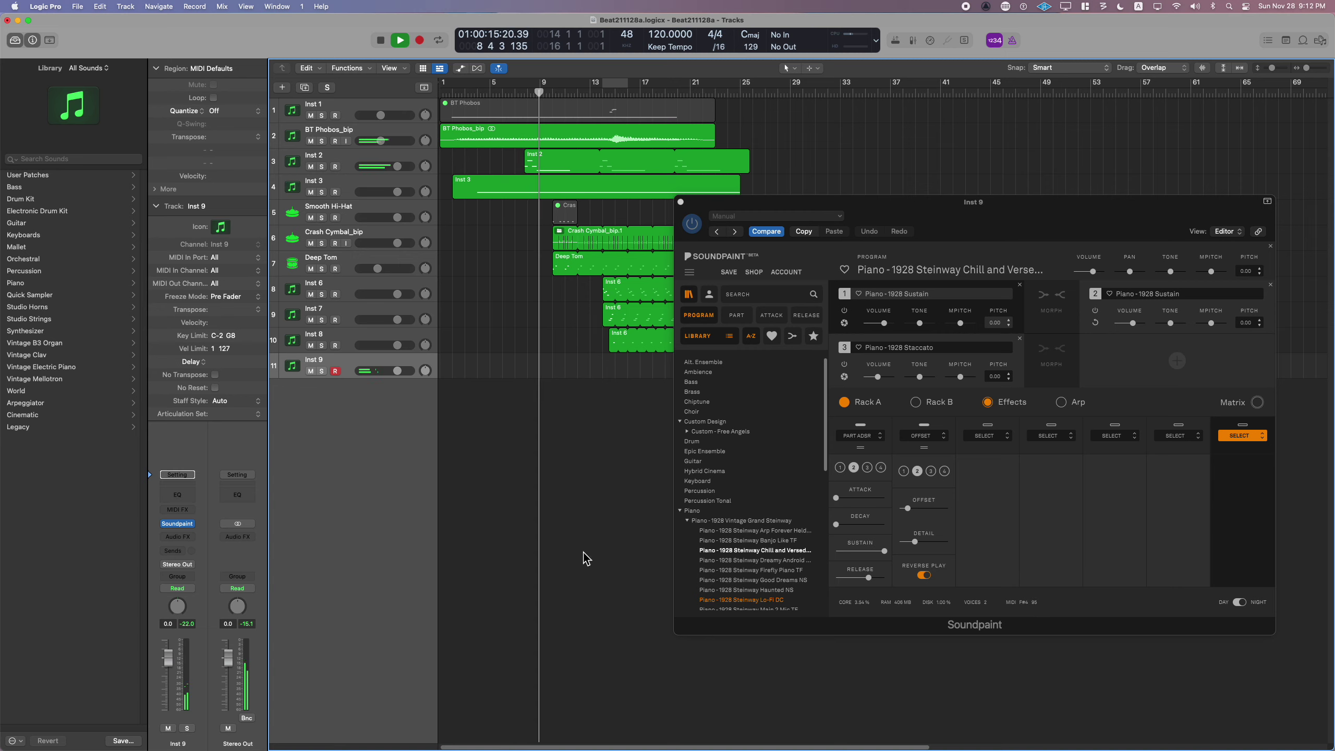
click(798, 580)
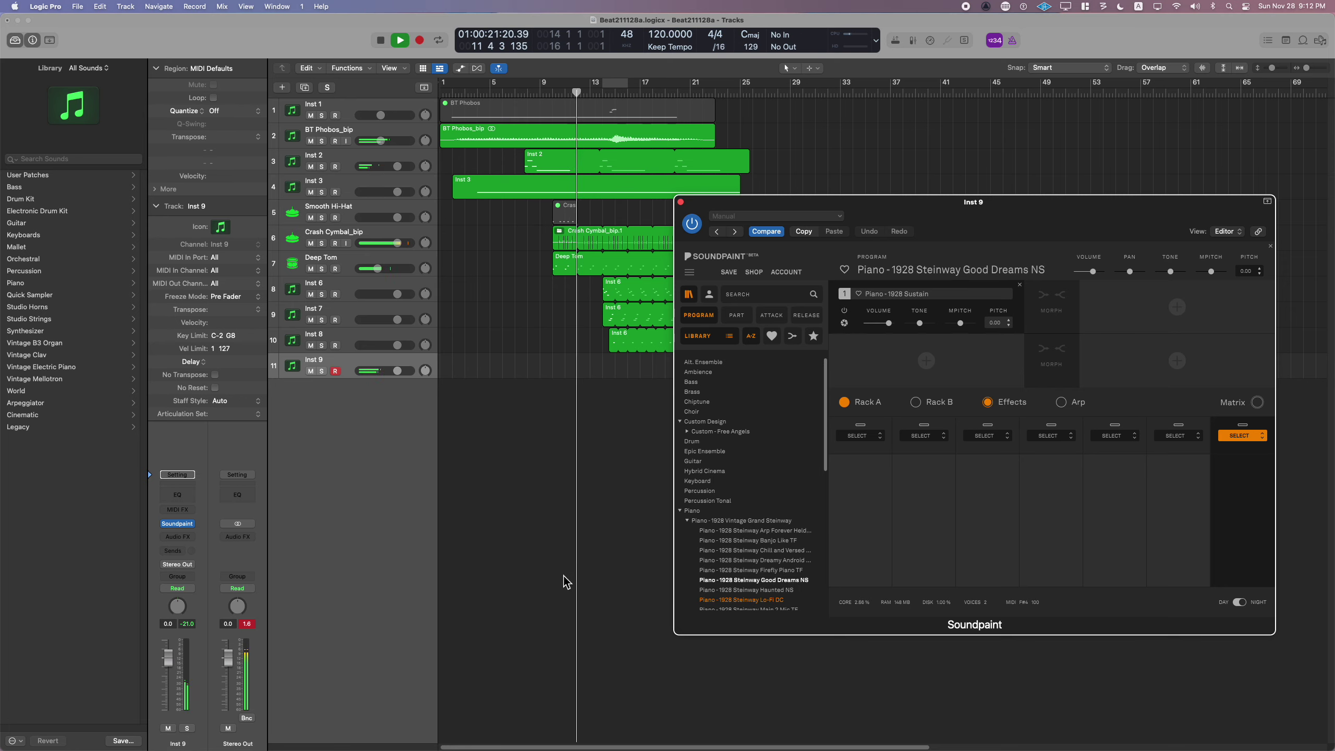
- Record a piano part on Inst 9 over the playing beat, following its notes in the Piano Roll, and stop around bar 42
key(r)
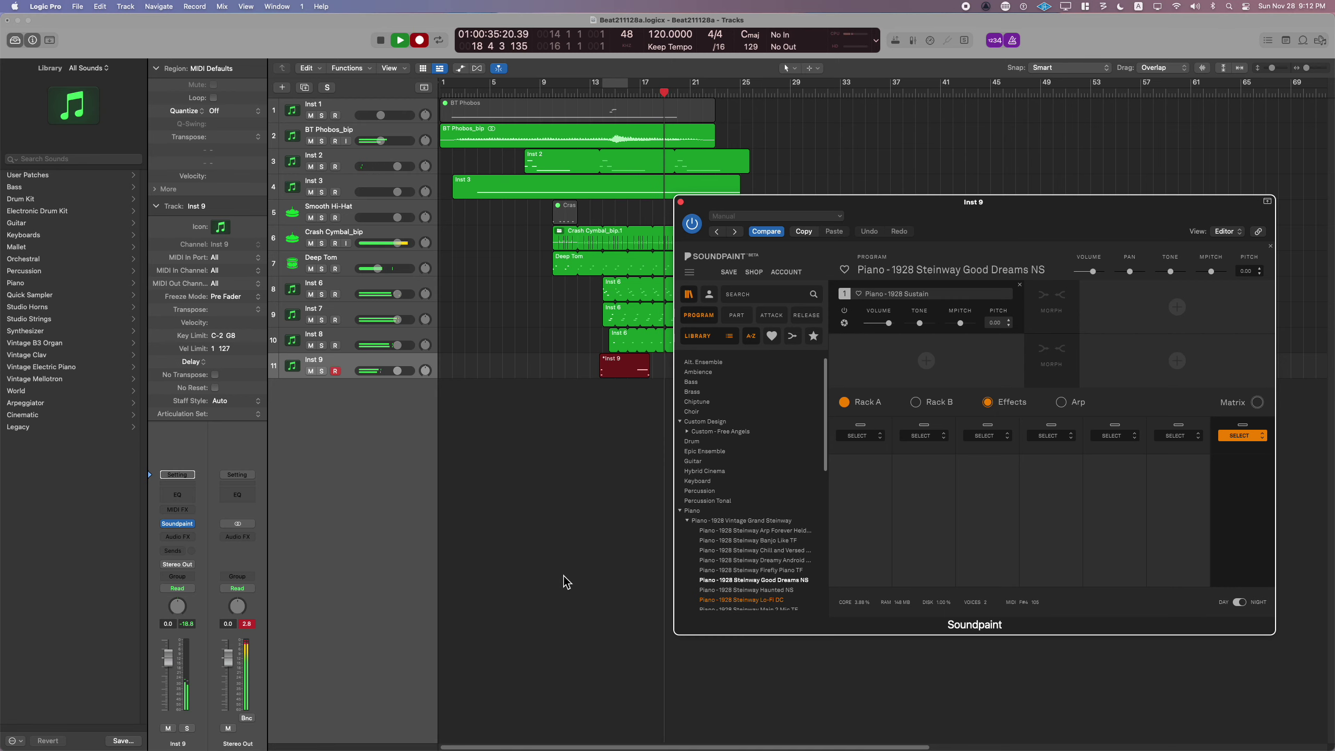
key(p)
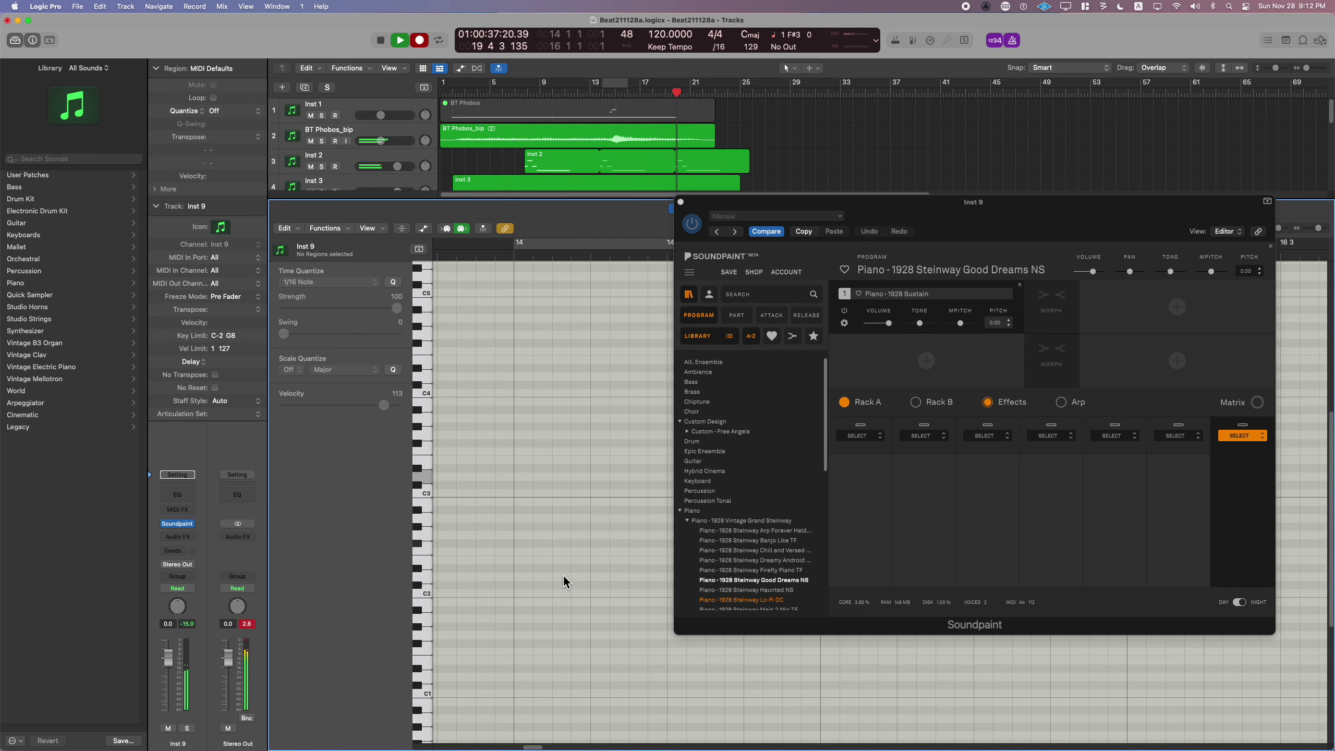
click(482, 229)
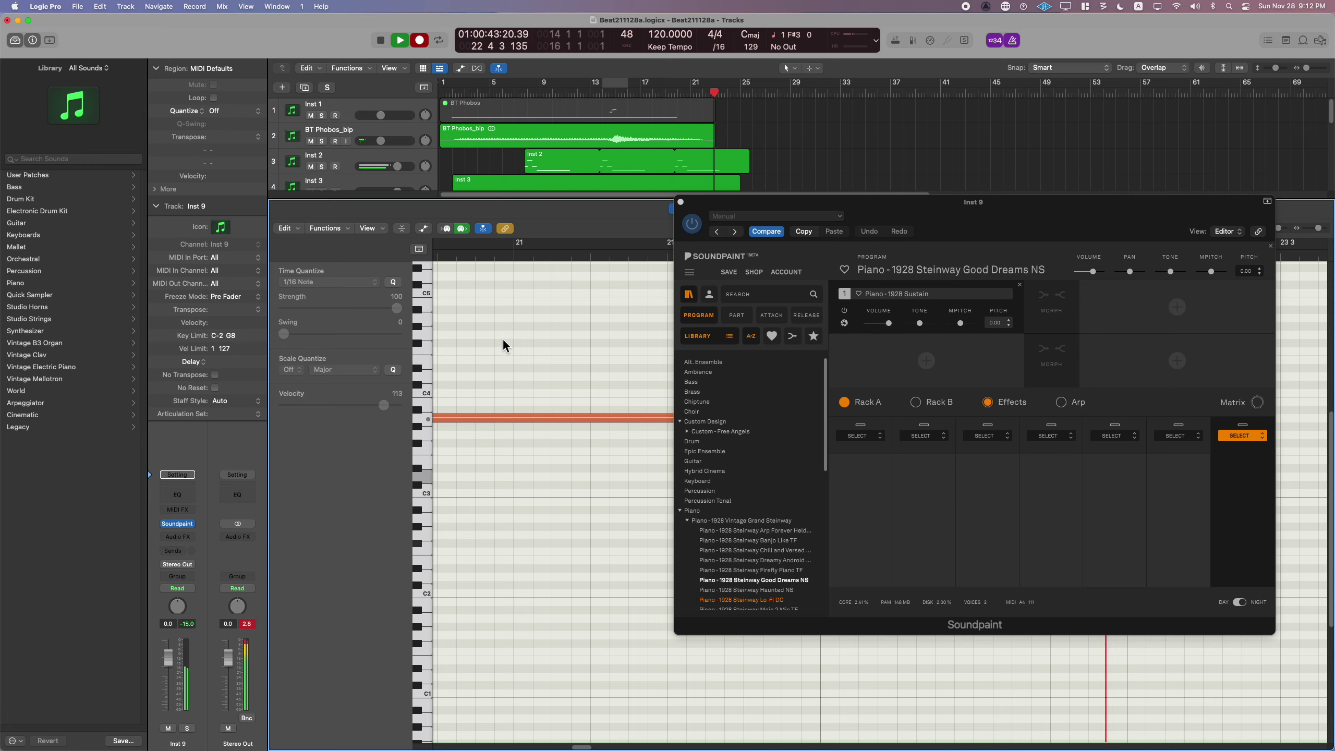
click(680, 201)
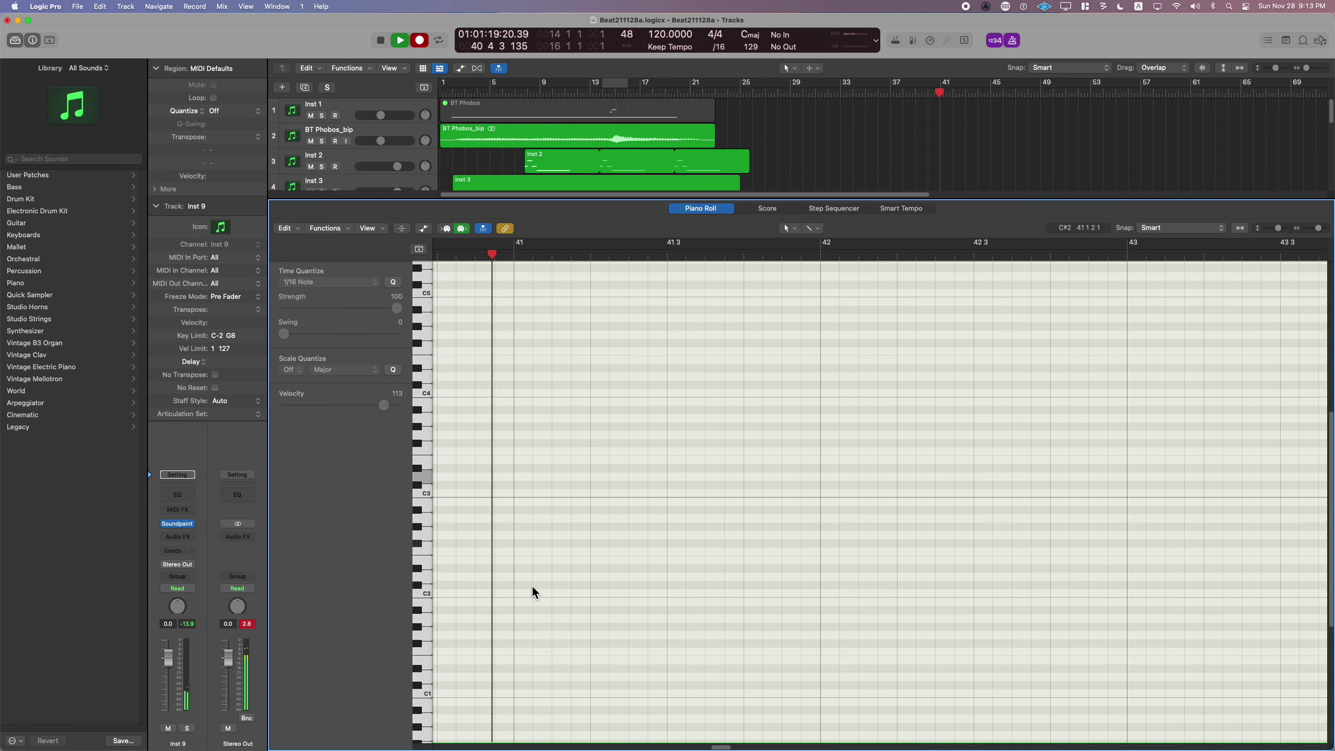
key(e)
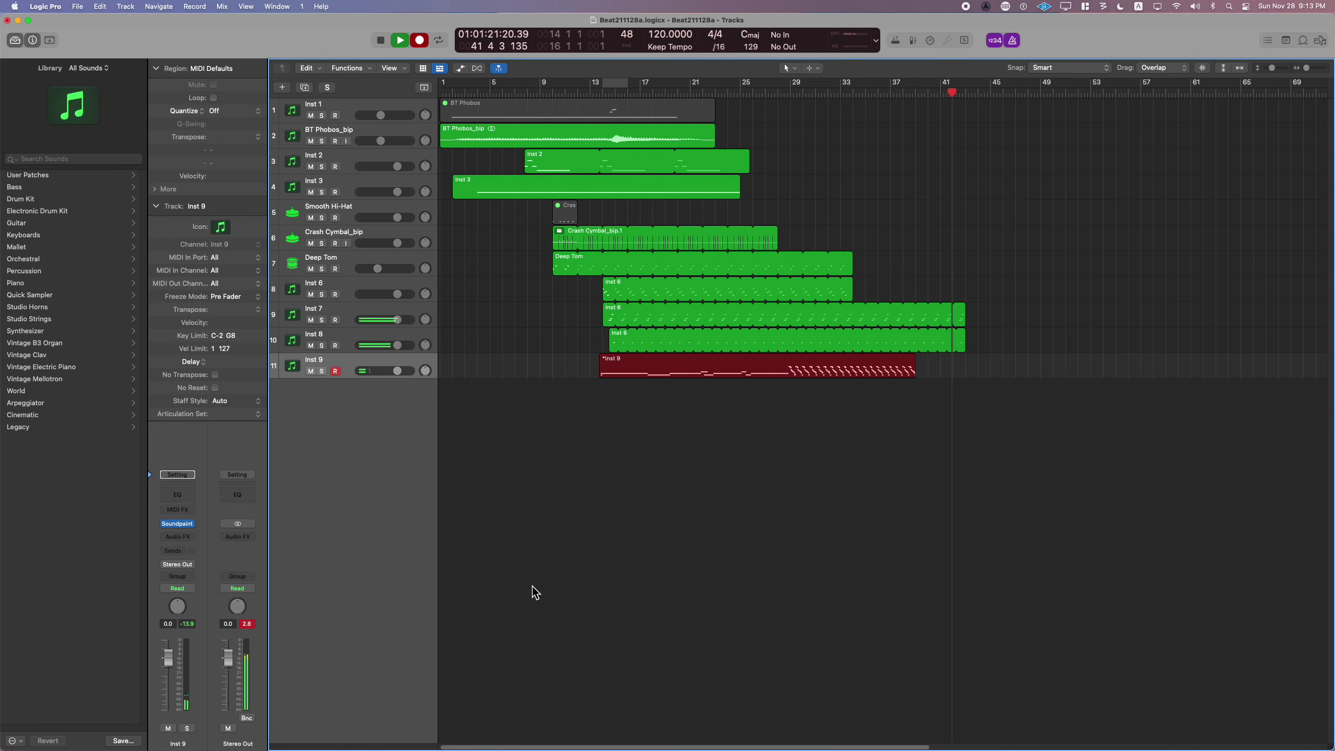
key(space)
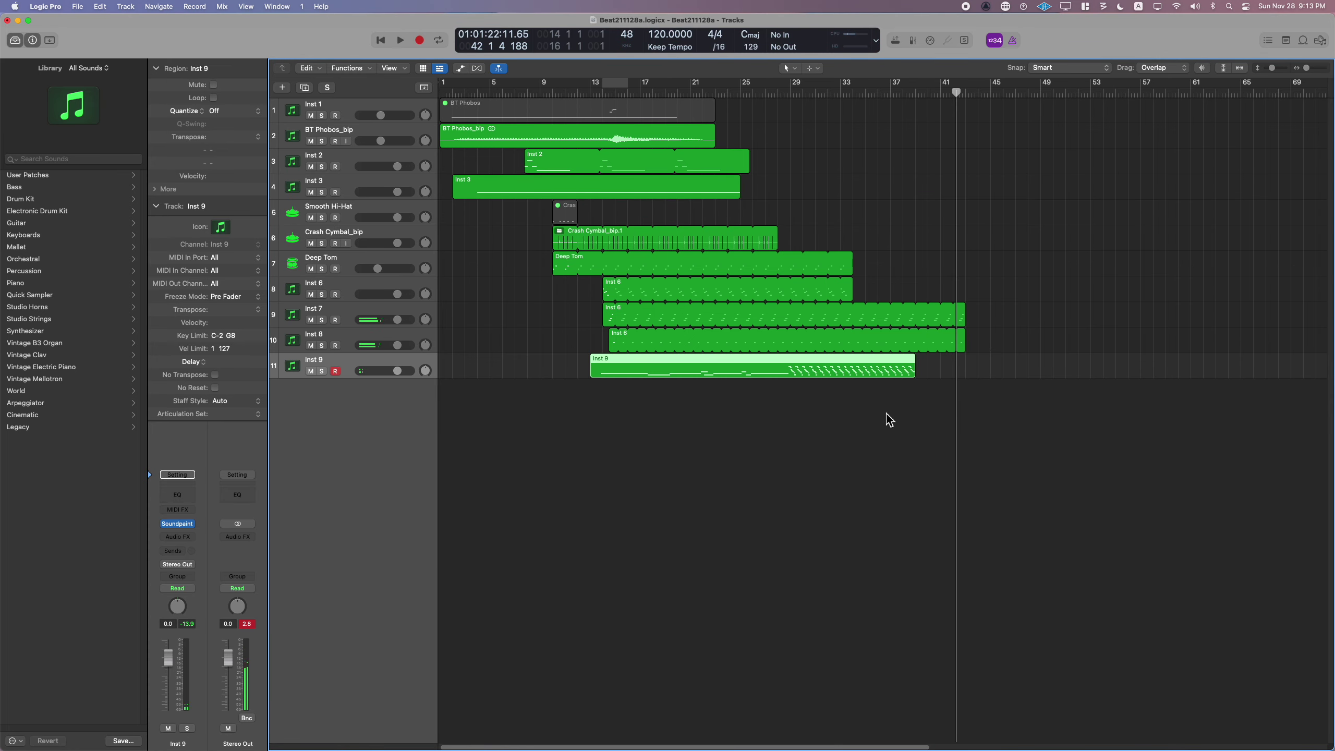
- Shorten the looped region on Inst 7 to bar 40 and the one on Inst 8 to about bar 42
key(super+Right)
scroll(1120, 369, left, 5)
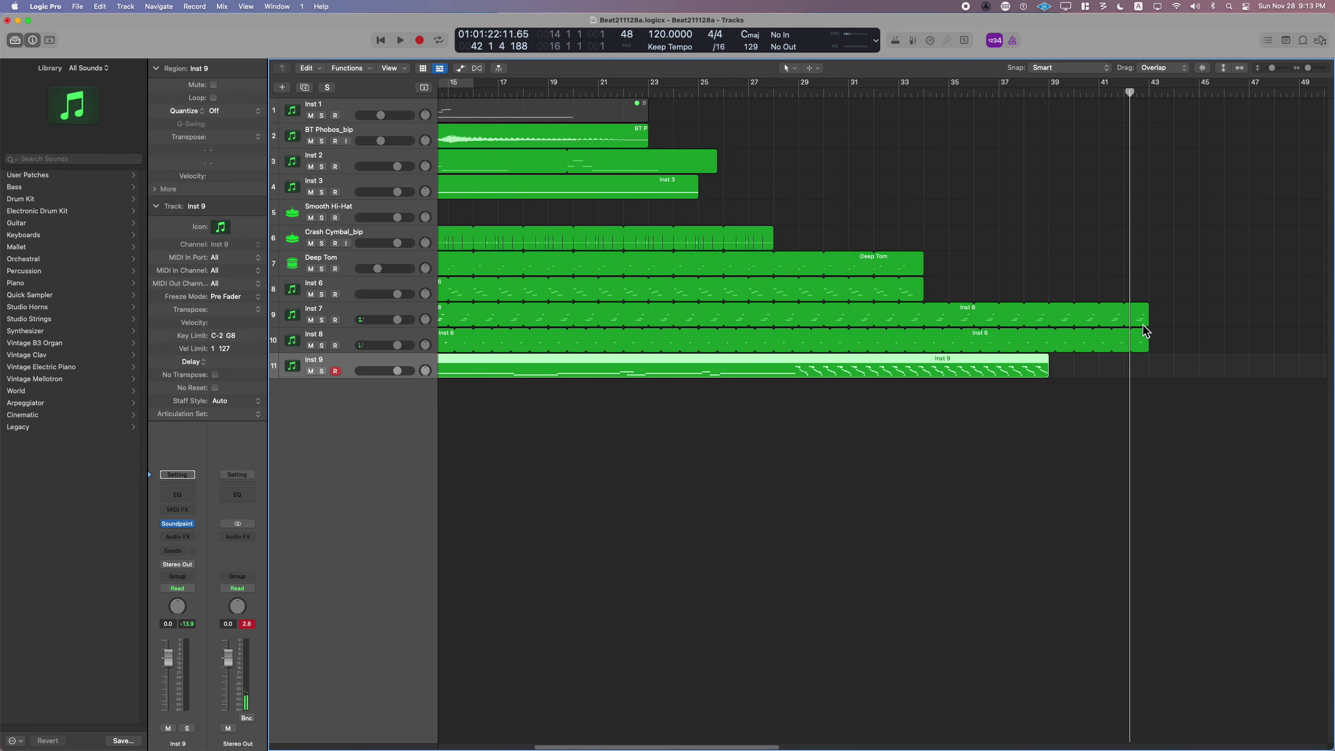
drag(1151, 324, 1073, 320)
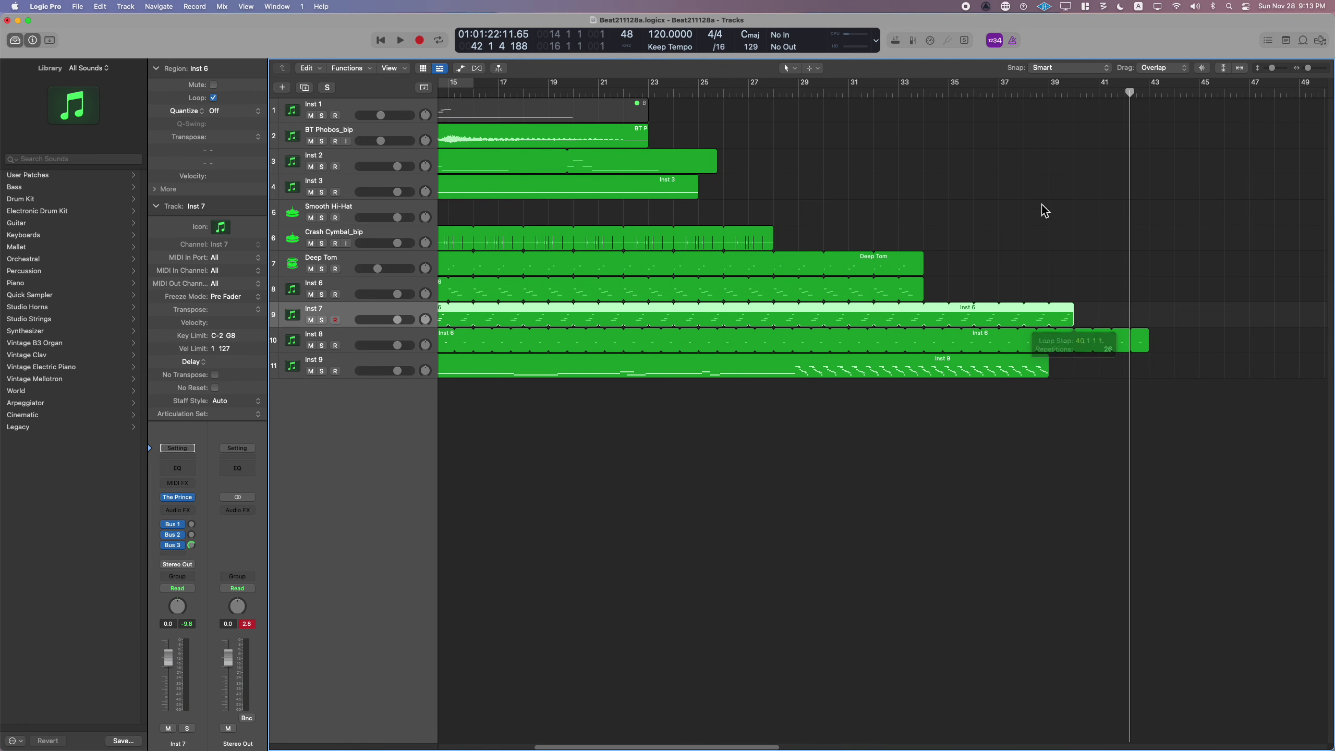
click(1022, 90)
key(space)
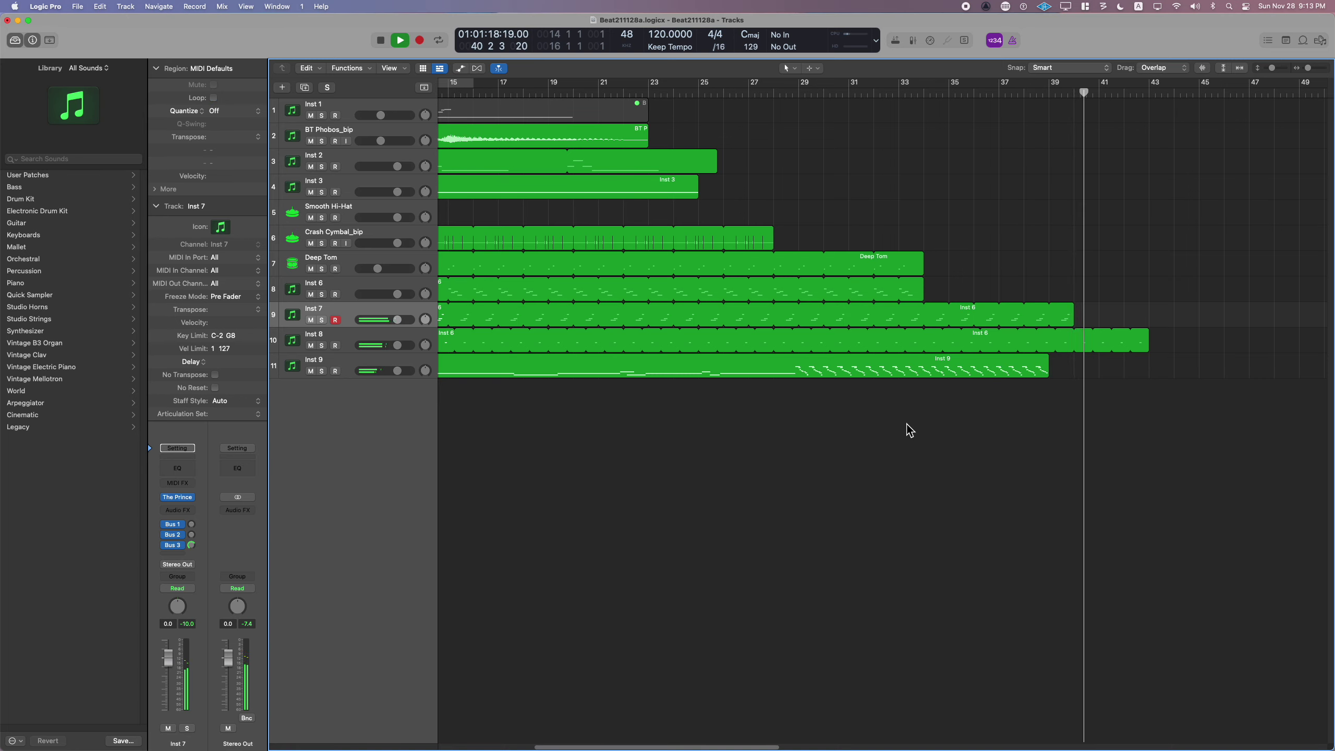
click(1150, 347)
drag(1151, 350, 1130, 348)
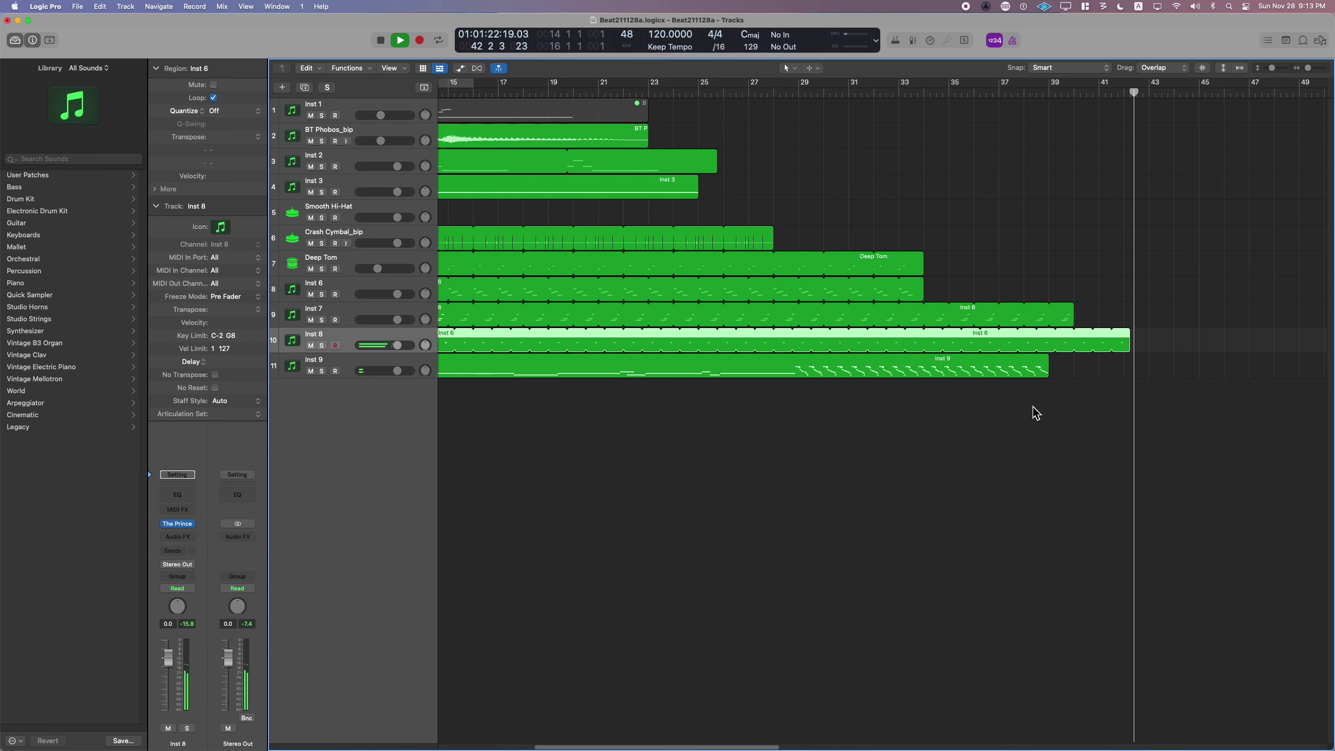
- Play the beat from the start and view the notes of every region except BT Phobos_bip together in the Piano Roll
key(super+Left)
key(super+Left)
key(space)
key(Return)
drag(819, 149, 374, 532)
shift+click(560, 111)
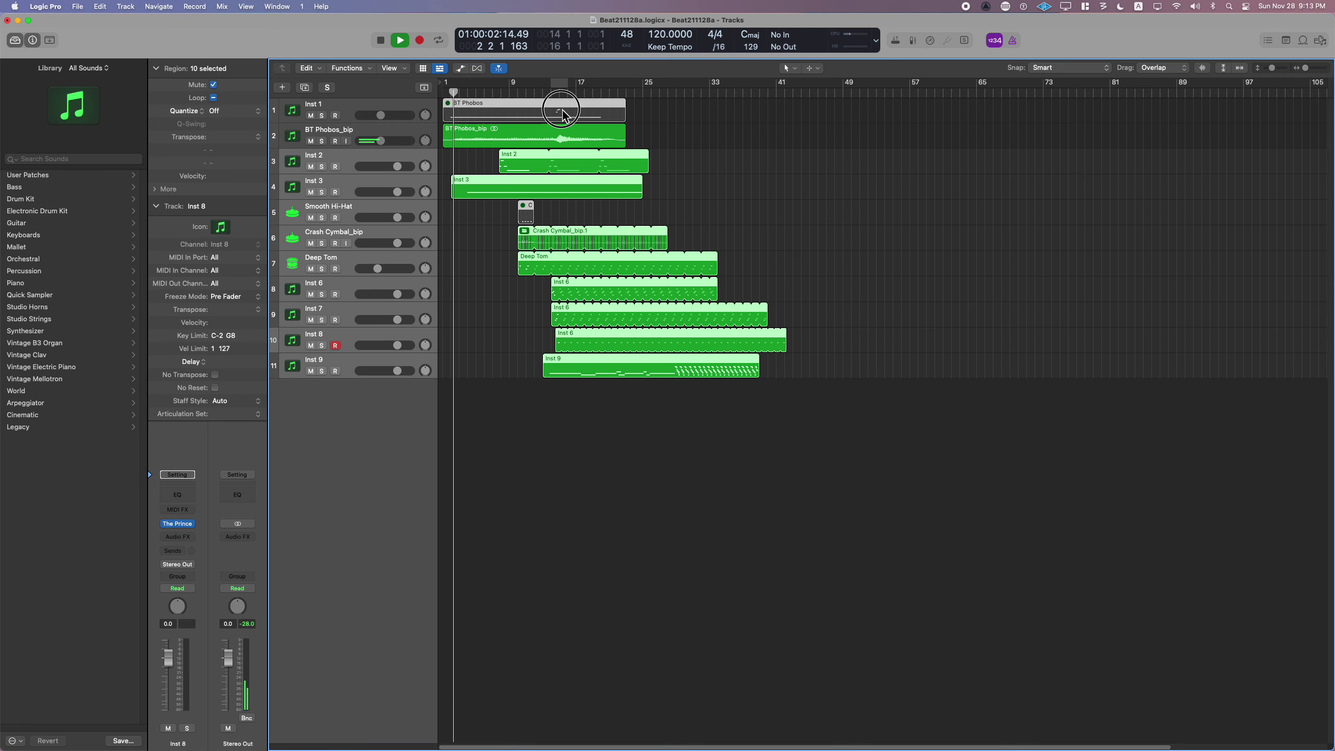
key(p)
key(super+Left)
key(super+Left)
key(super+Left)
key(super+Left)
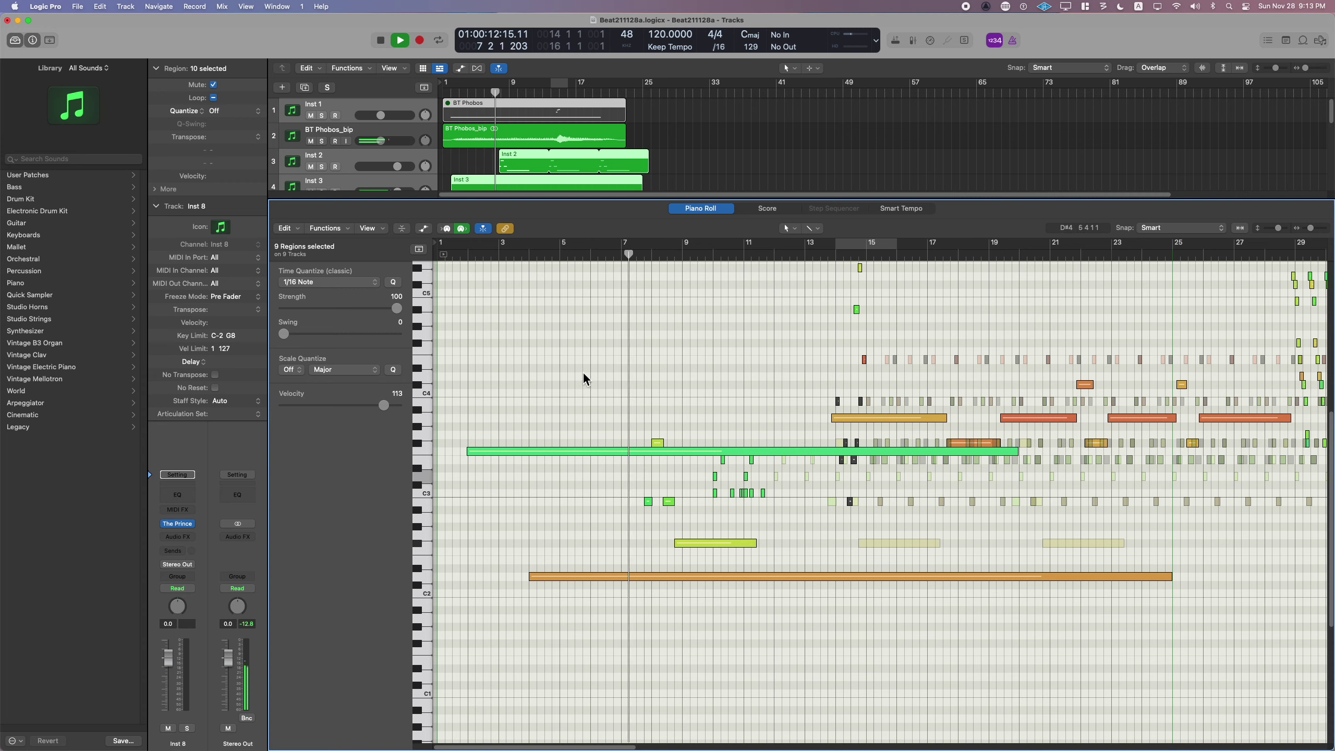
- Insert the Tone Projects Kelvin plug-in on the Stereo Out channel and lower its Stage 1 gain
click(242, 539)
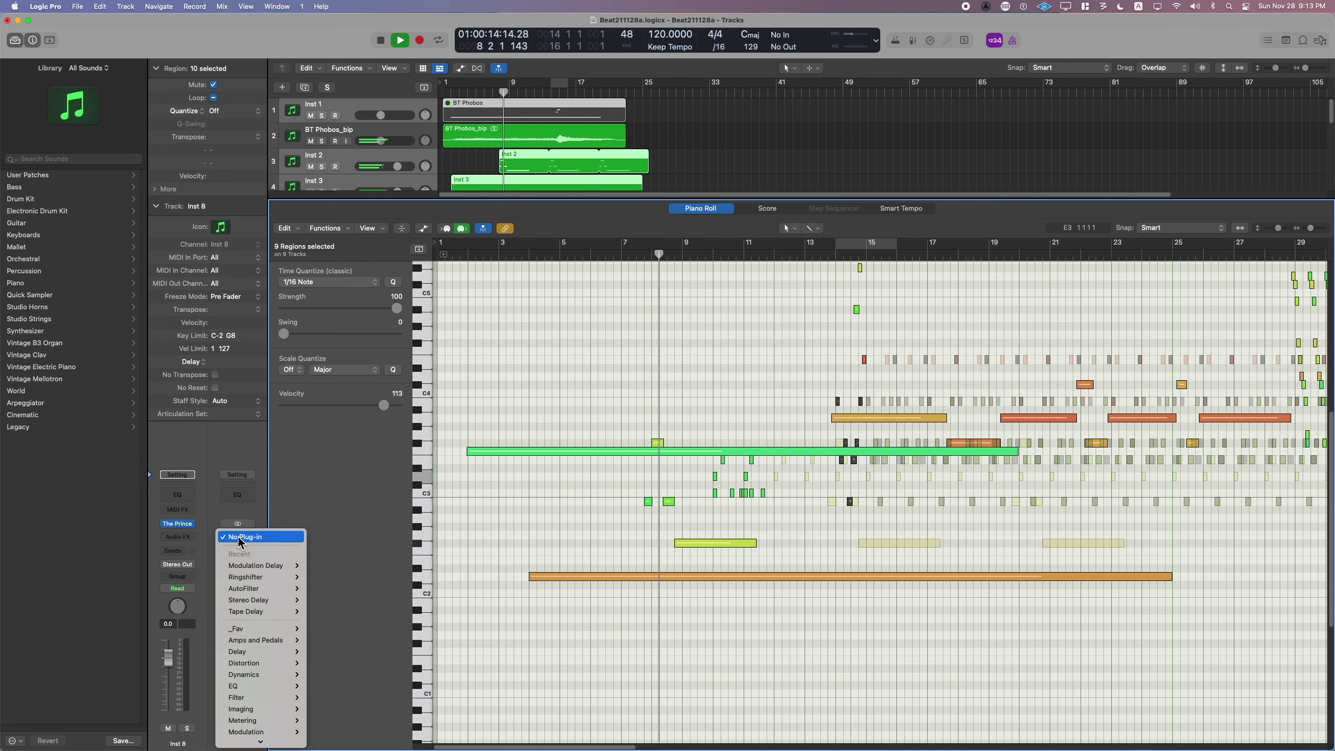
mouse_move(276, 740)
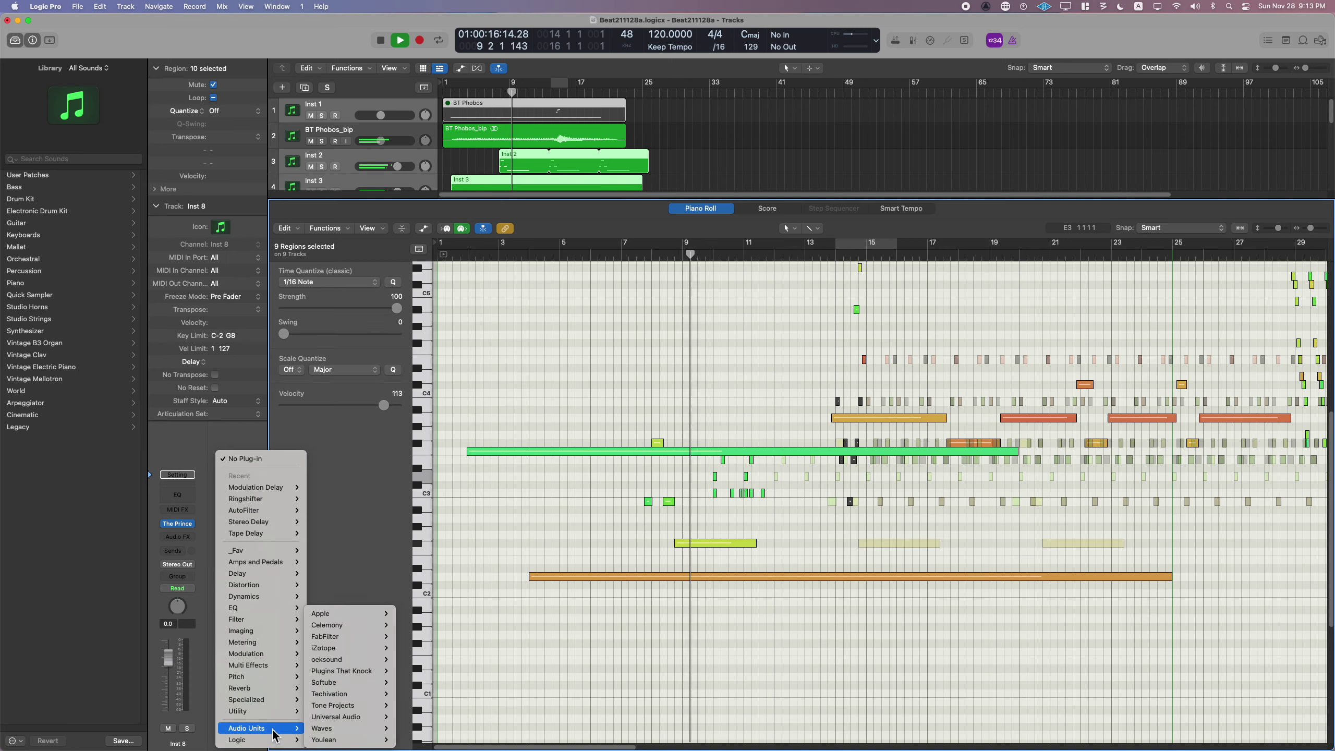
mouse_move(326, 728)
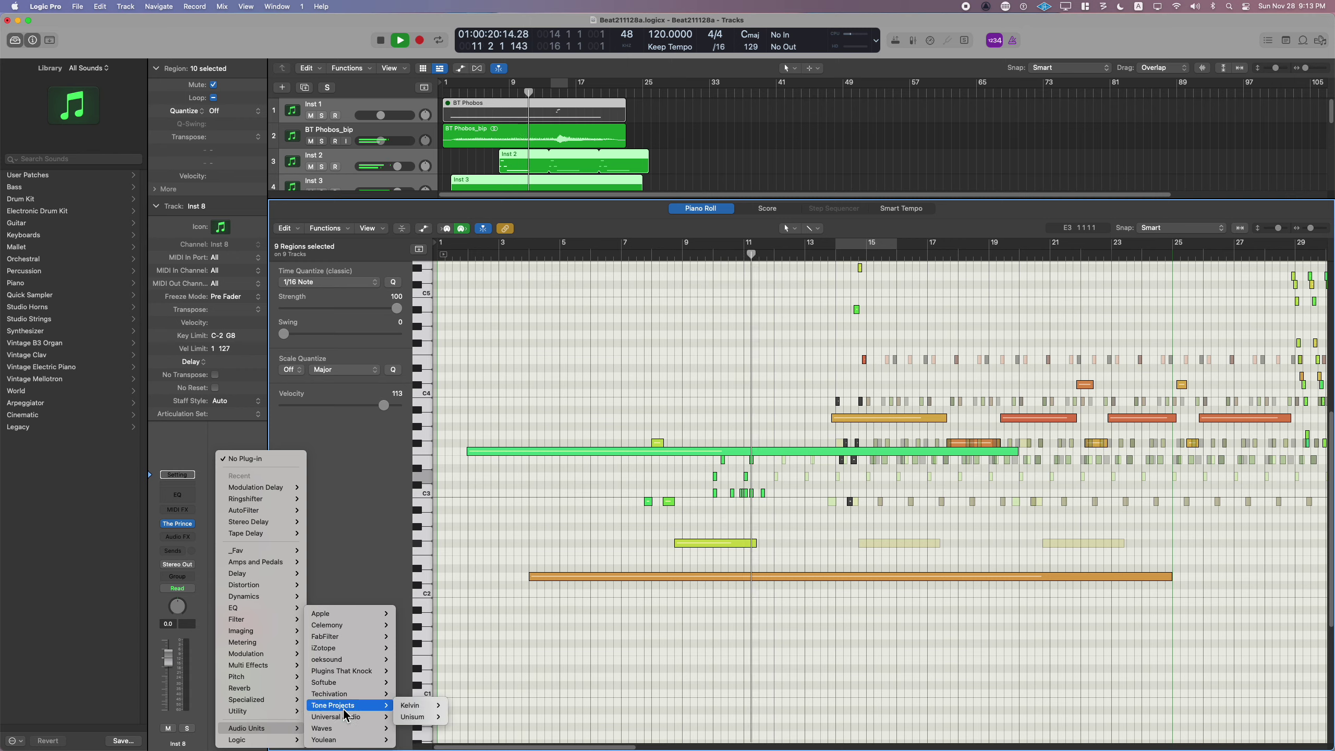
click(453, 710)
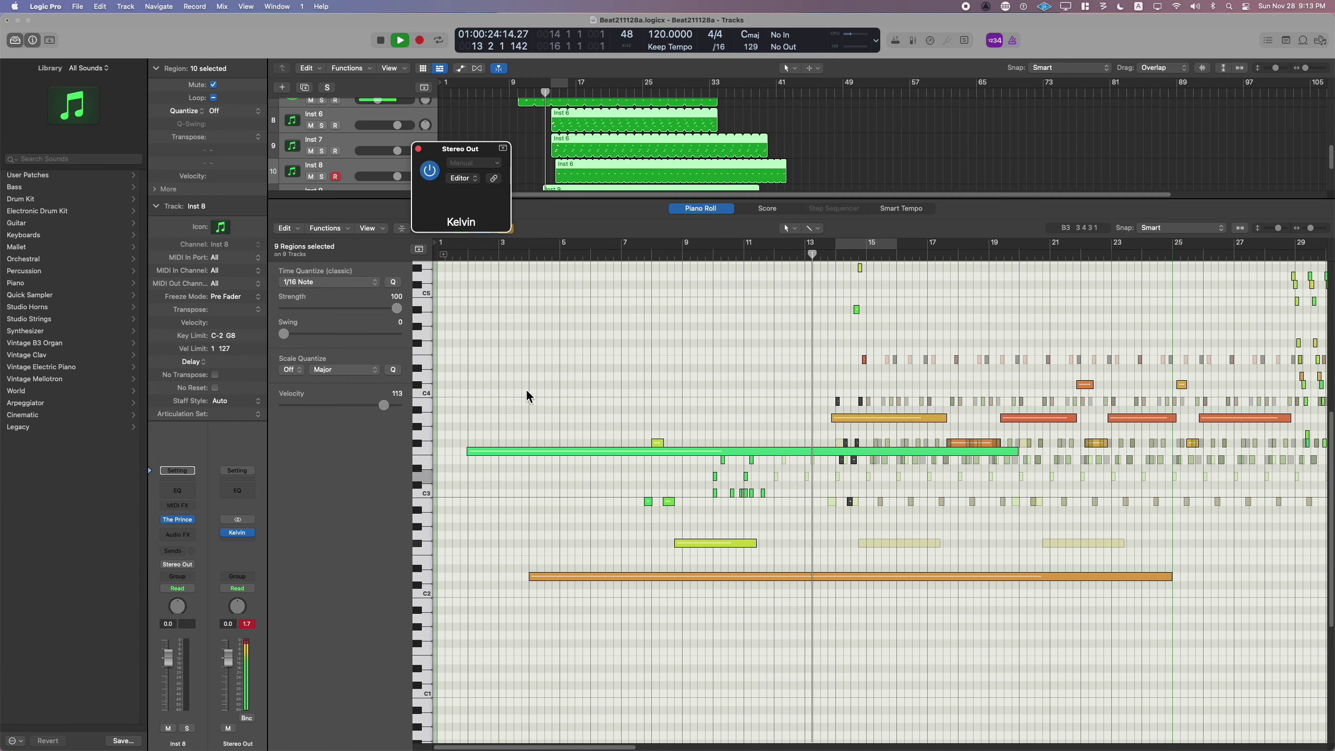
drag(568, 295, 568, 322)
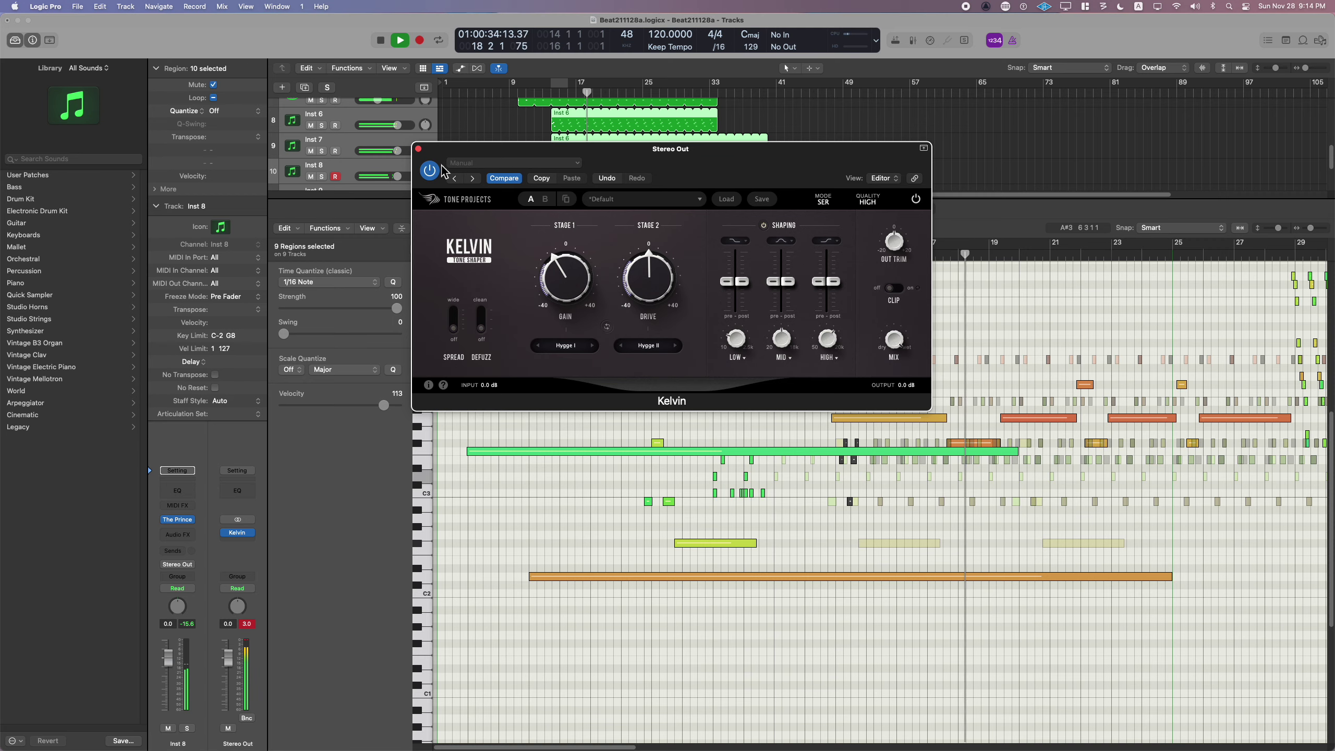
click(417, 148)
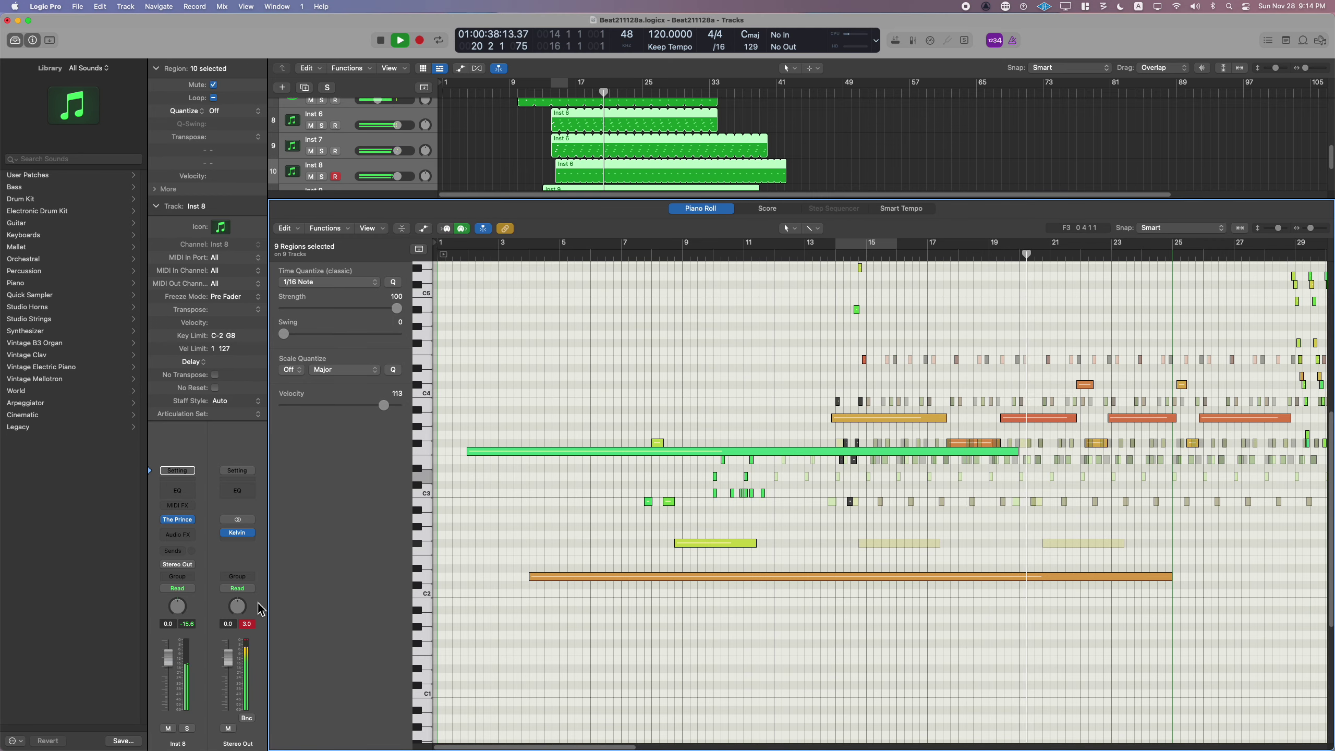
- Lower the Crash Cymbal_bip channel to -5.0 dB and the Deep Tom channel to -15.0 dB in the Mixer
key(x)
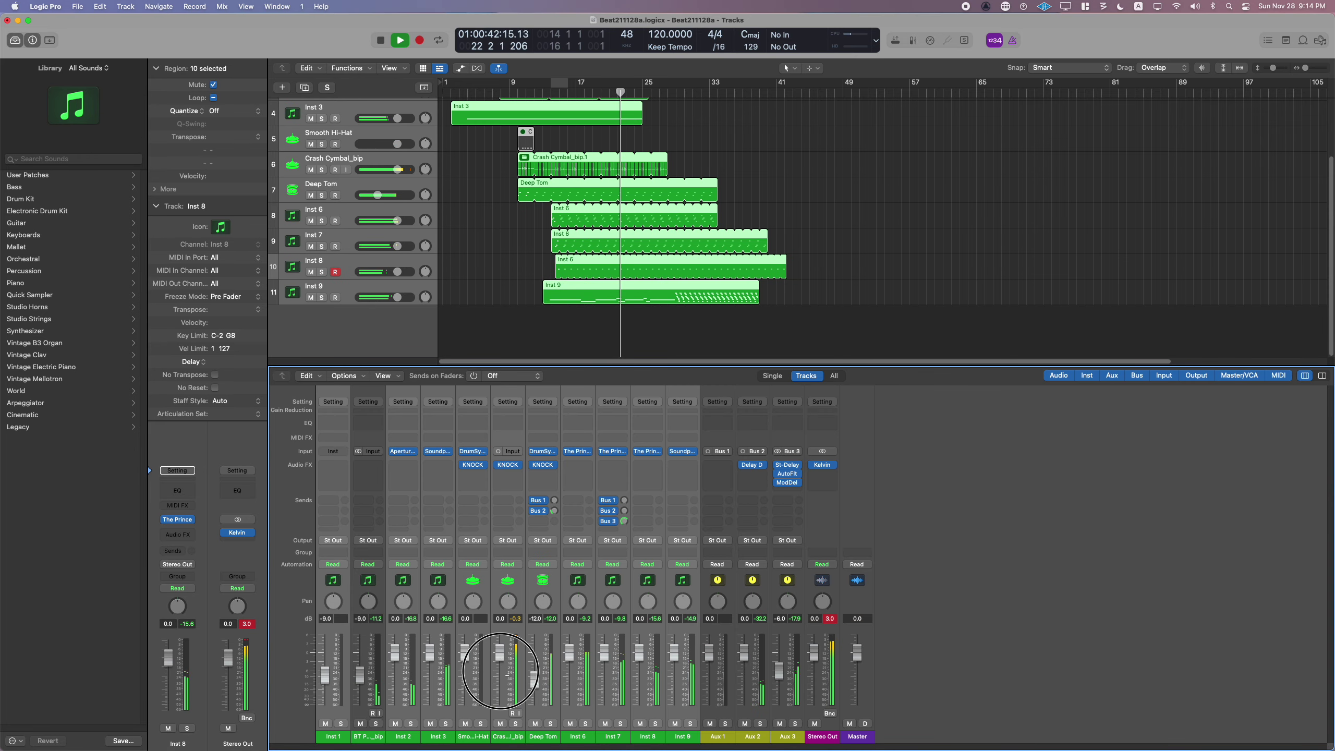
click(826, 543)
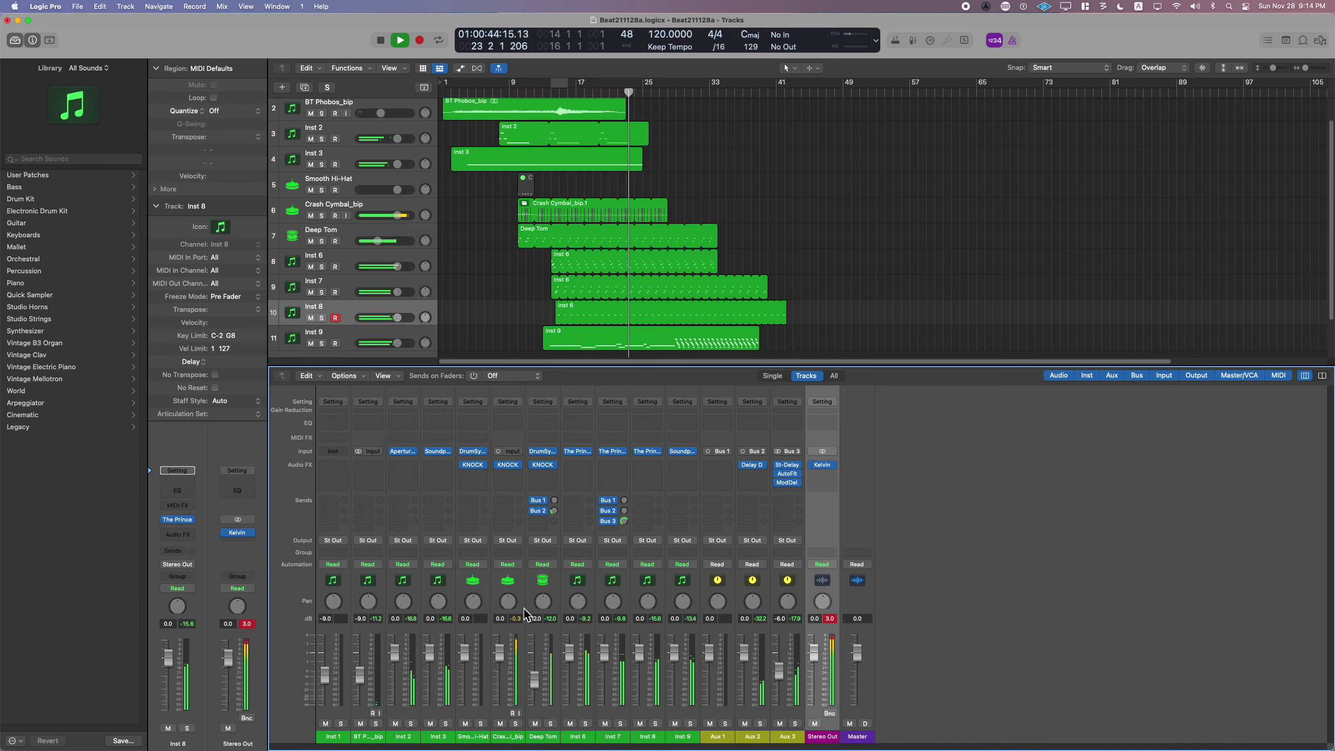
drag(499, 658, 498, 671)
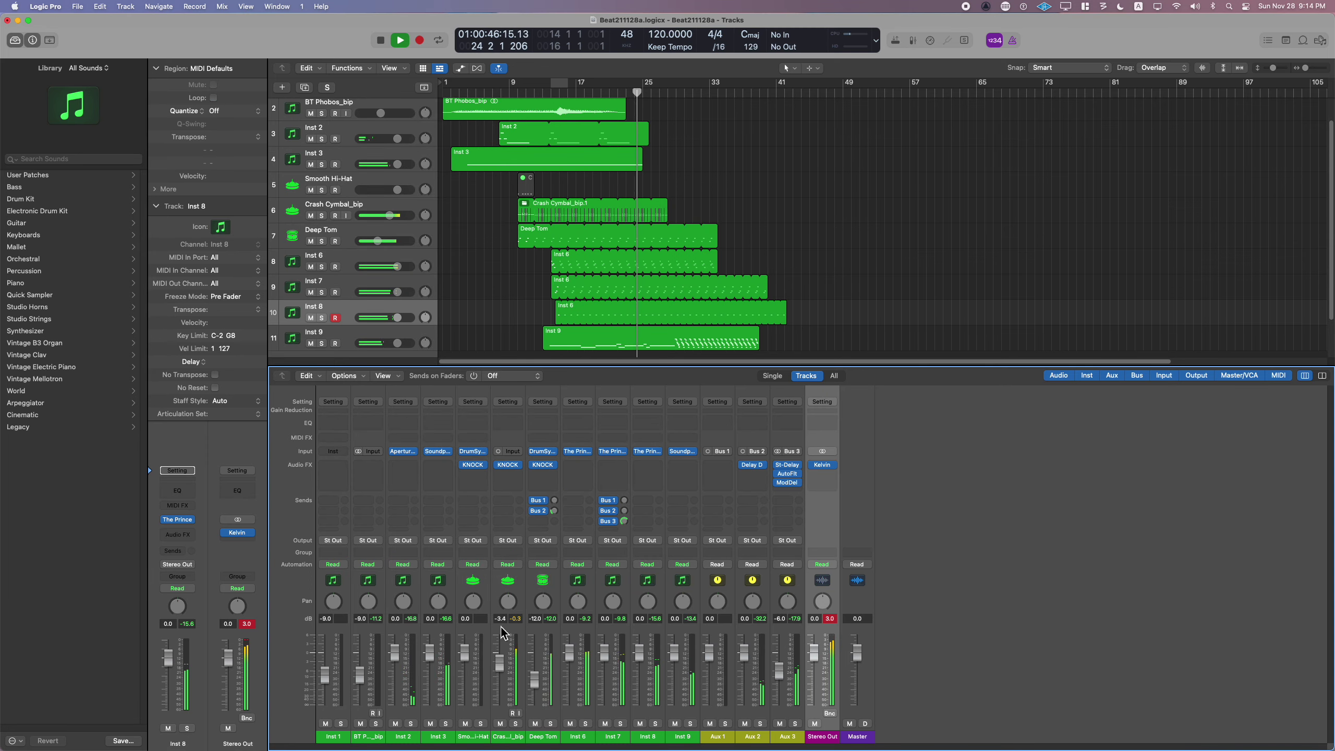
double_click(500, 619)
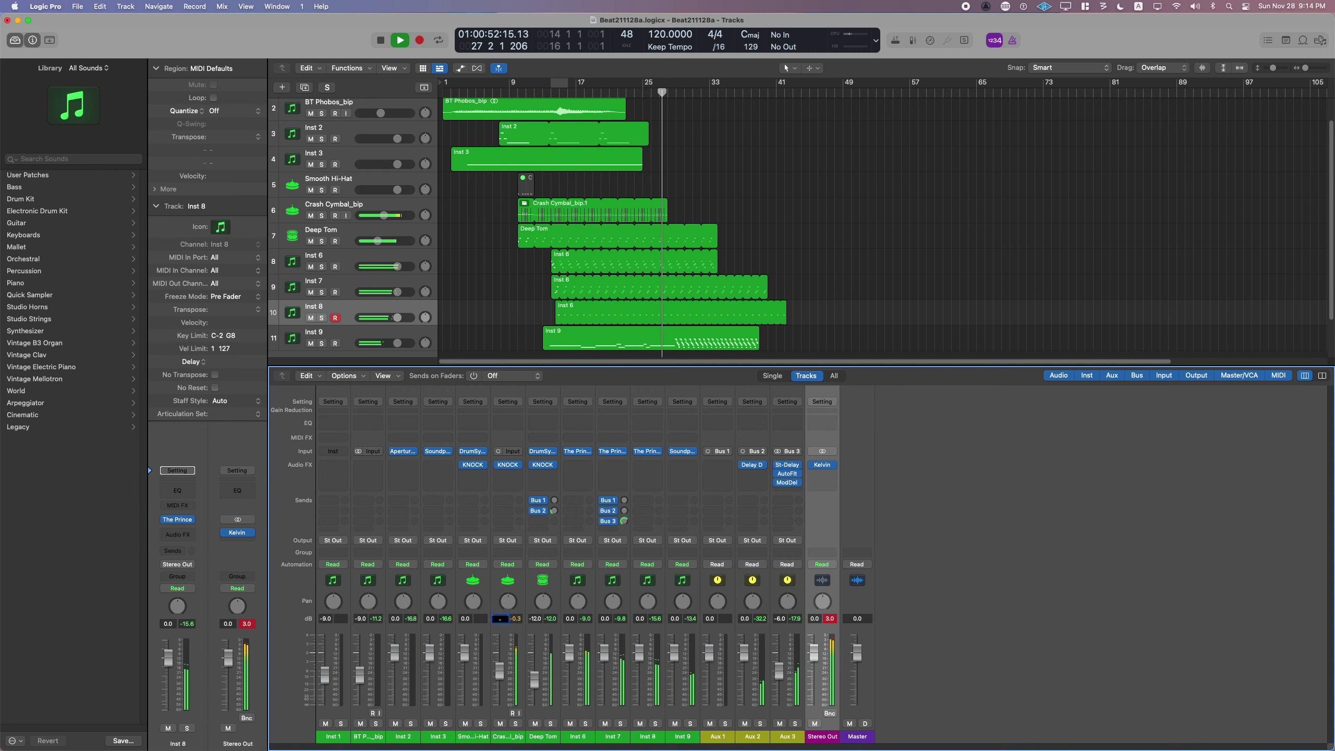
drag(540, 692, 542, 694)
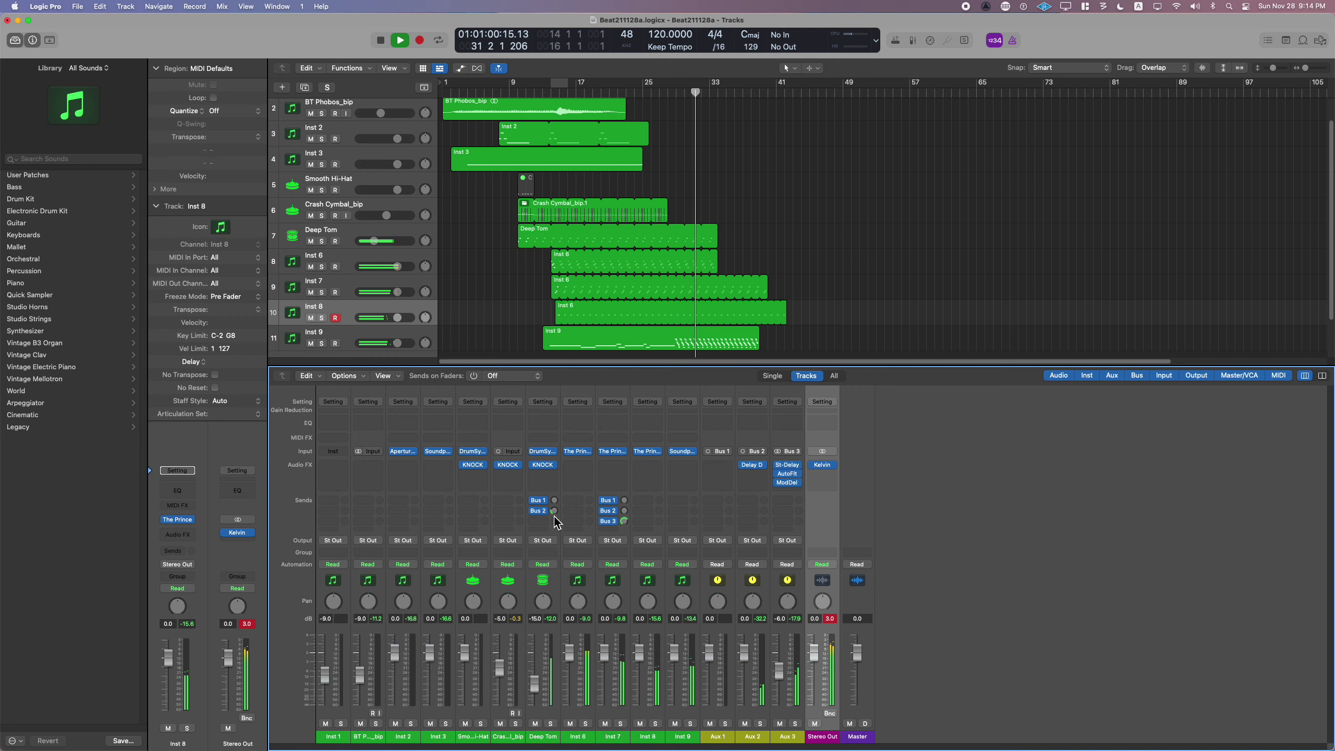
- Raise Deep Tom's Bus 1 send and insert the Neoverb reverb on Aux 1
drag(555, 501, 561, 490)
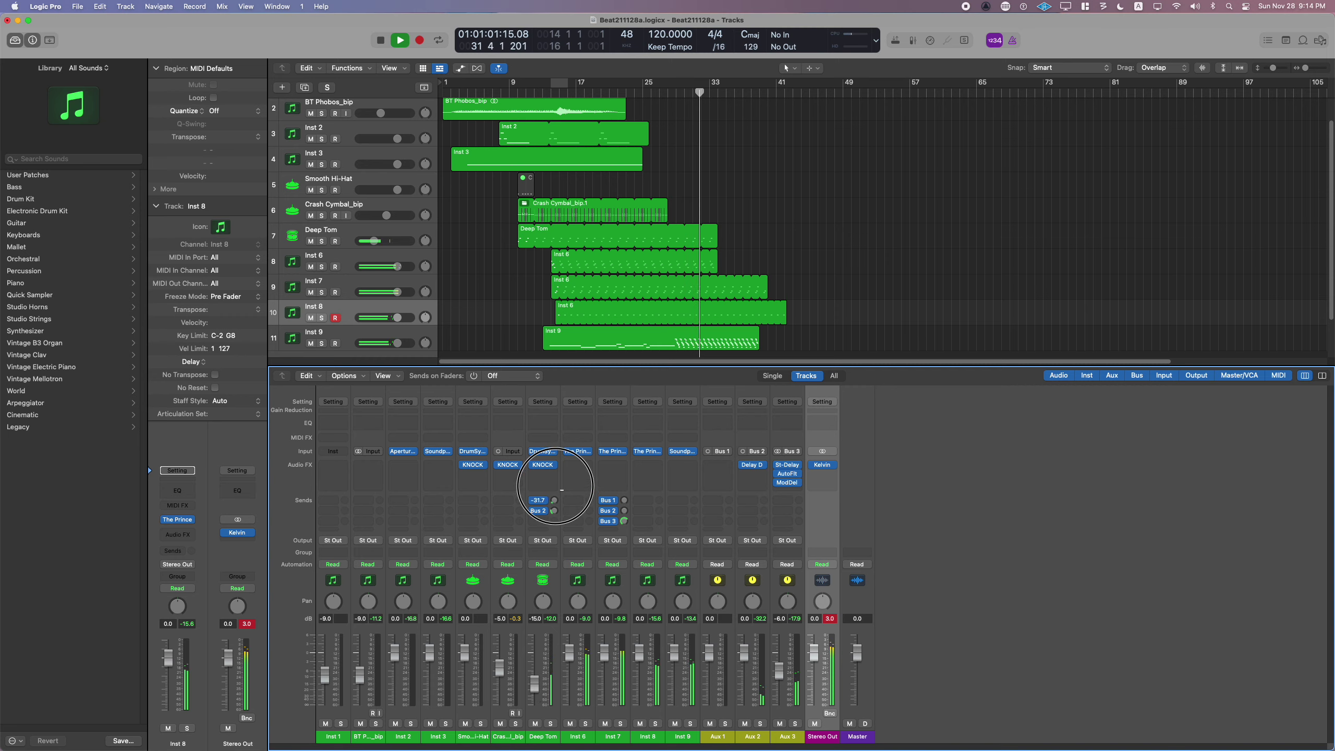
click(721, 465)
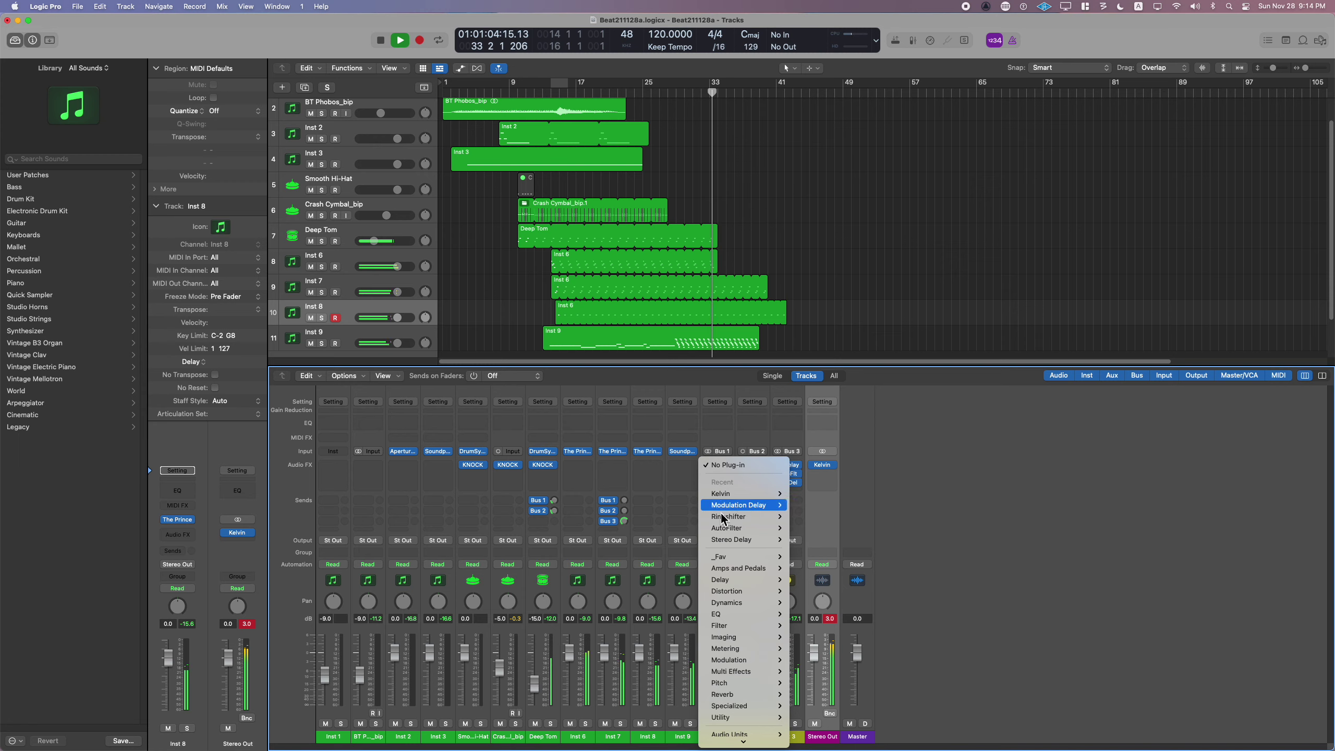
mouse_move(757, 729)
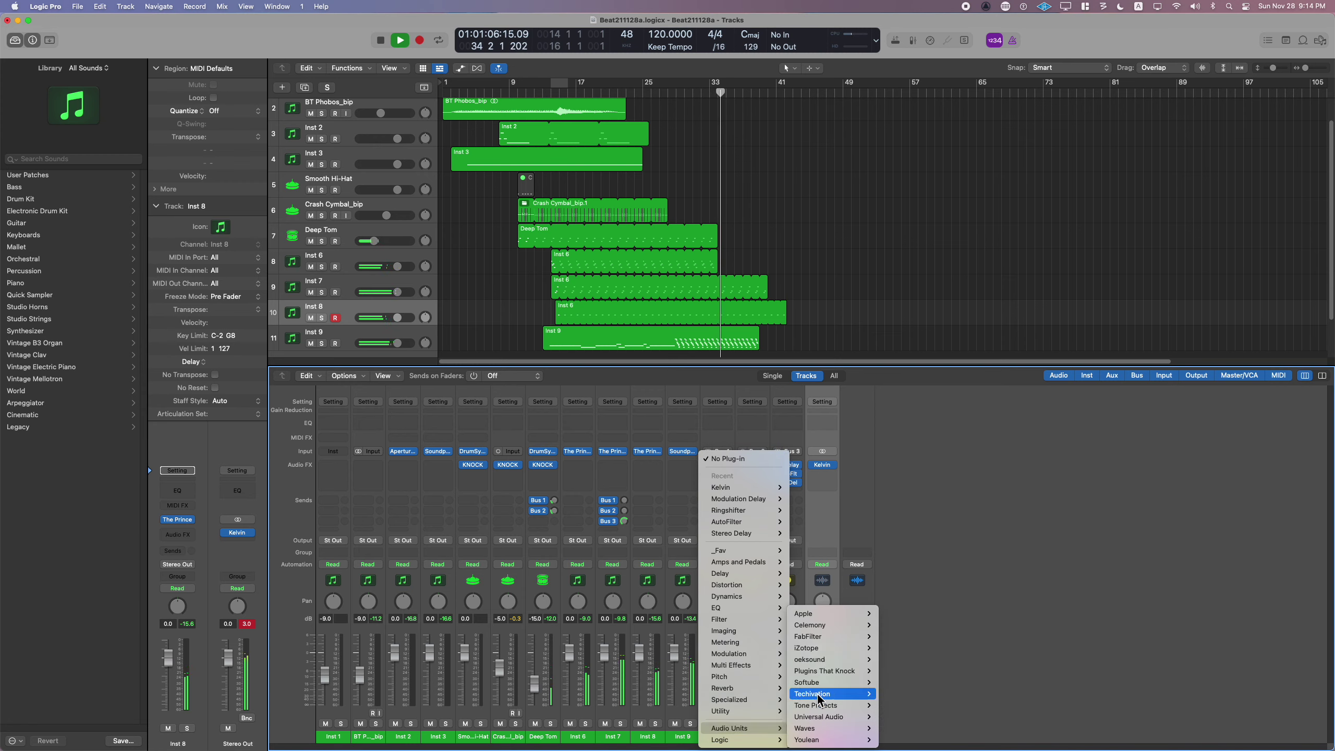
mouse_move(824, 658)
click(994, 643)
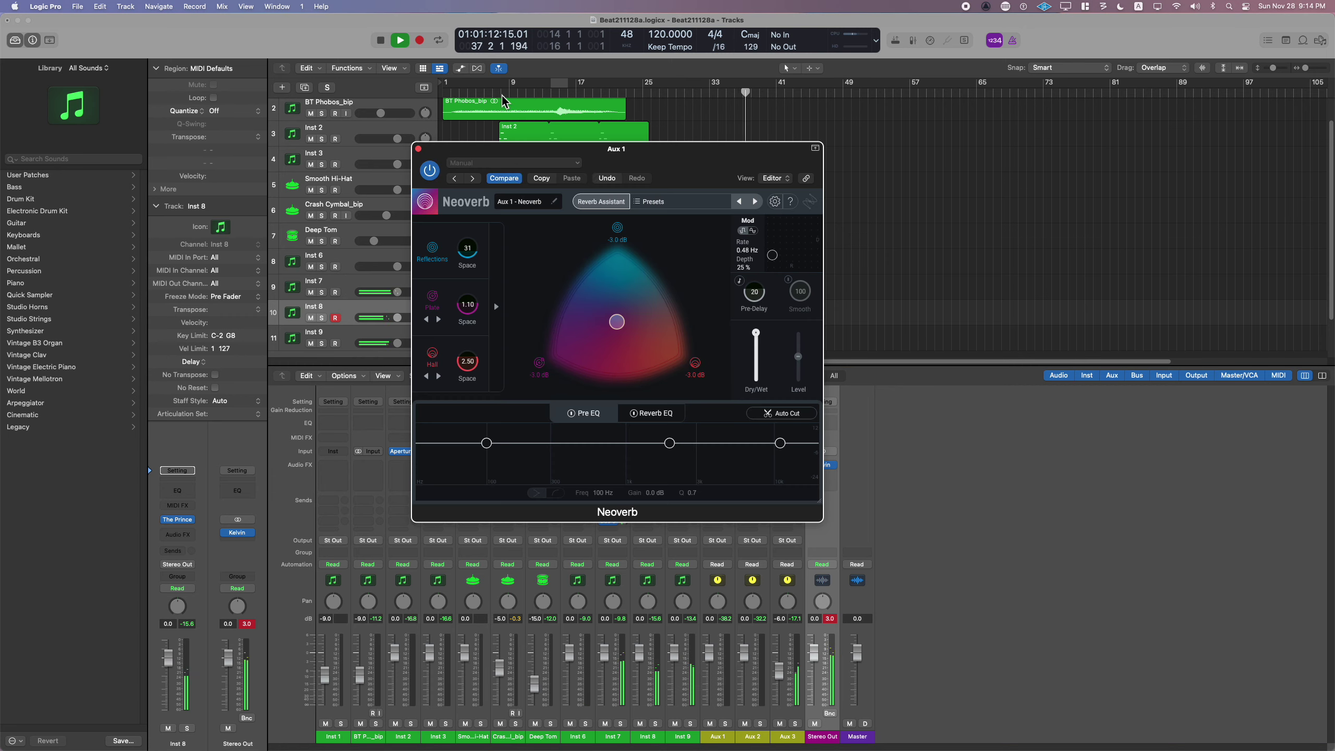
click(418, 149)
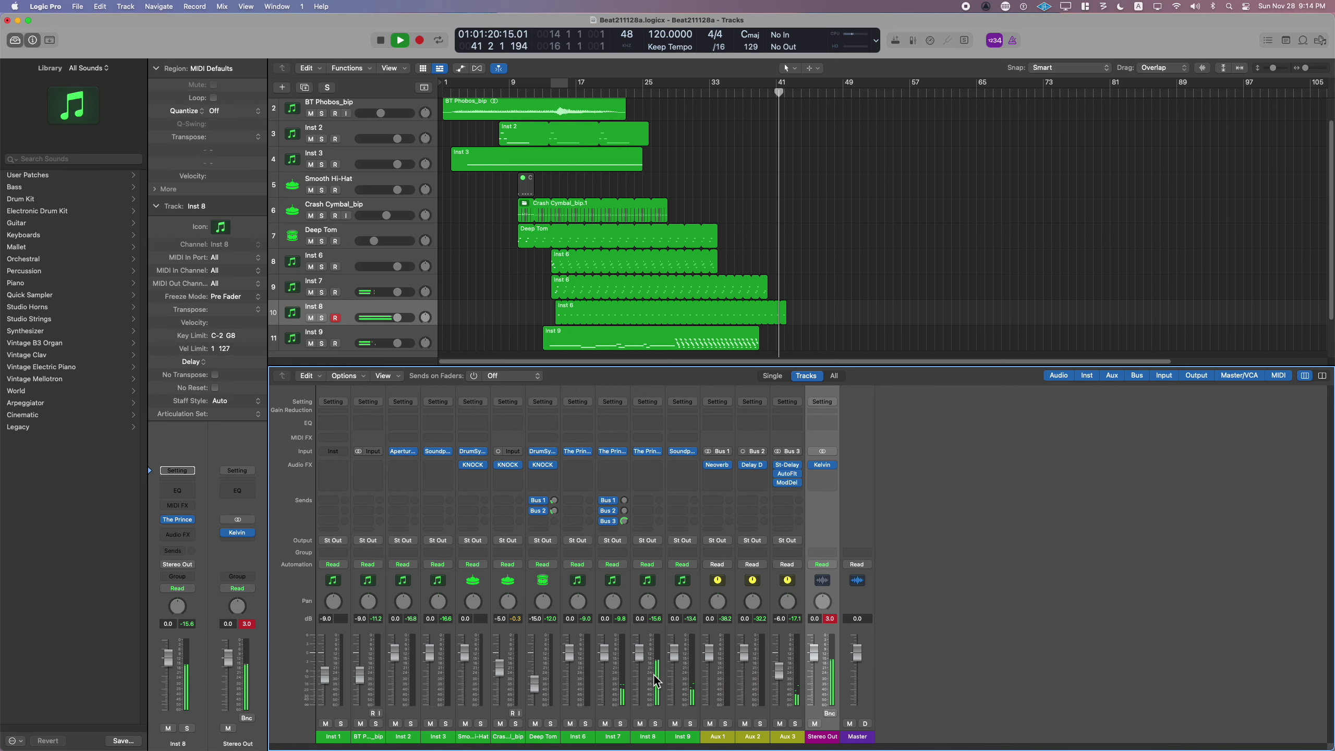
- Play from bar 14 and try a stereo Compressor on the BT Phobos_bip channel
click(553, 93)
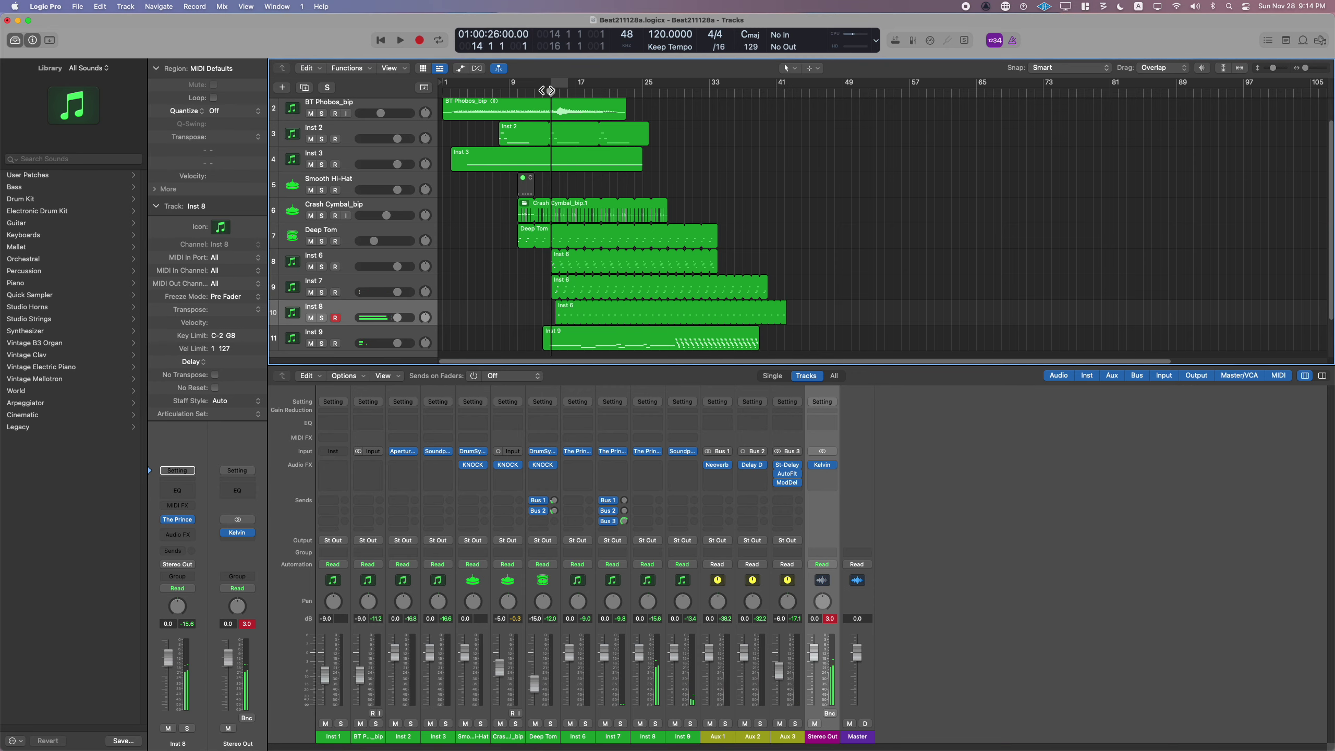
click(366, 109)
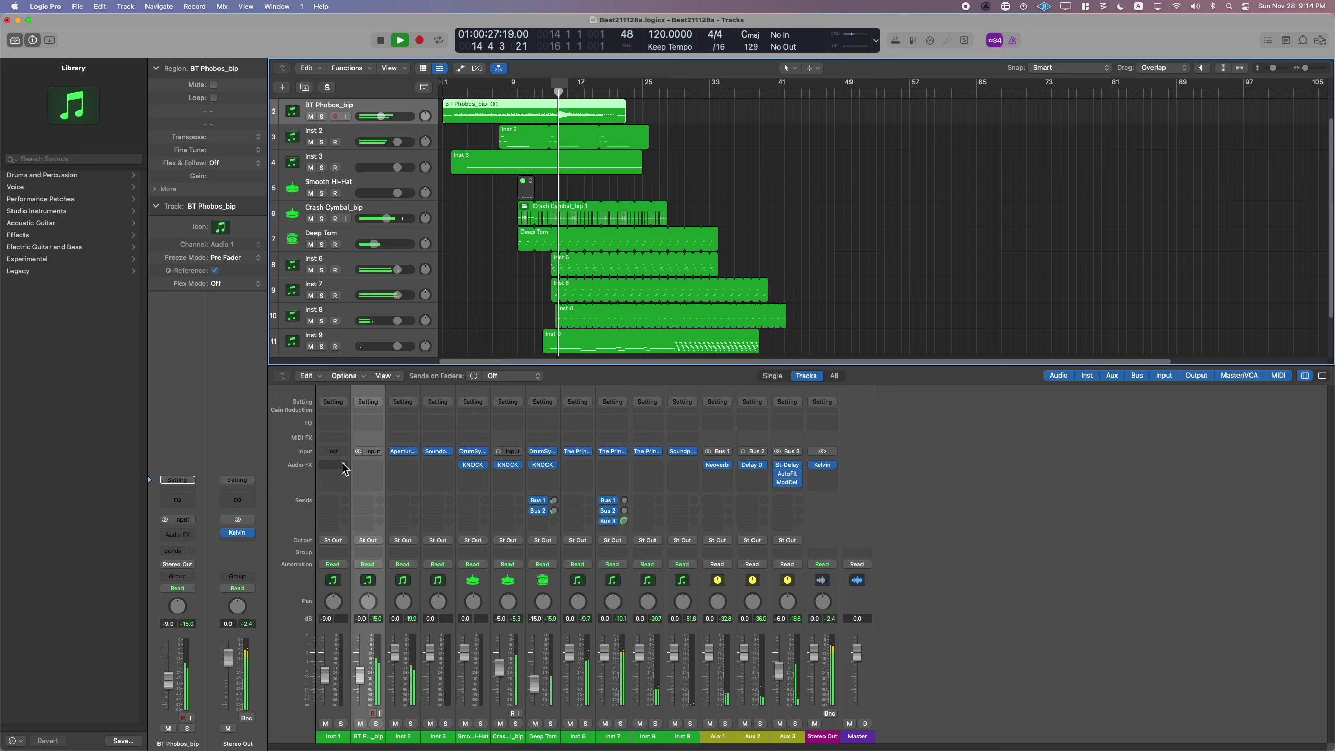
click(371, 466)
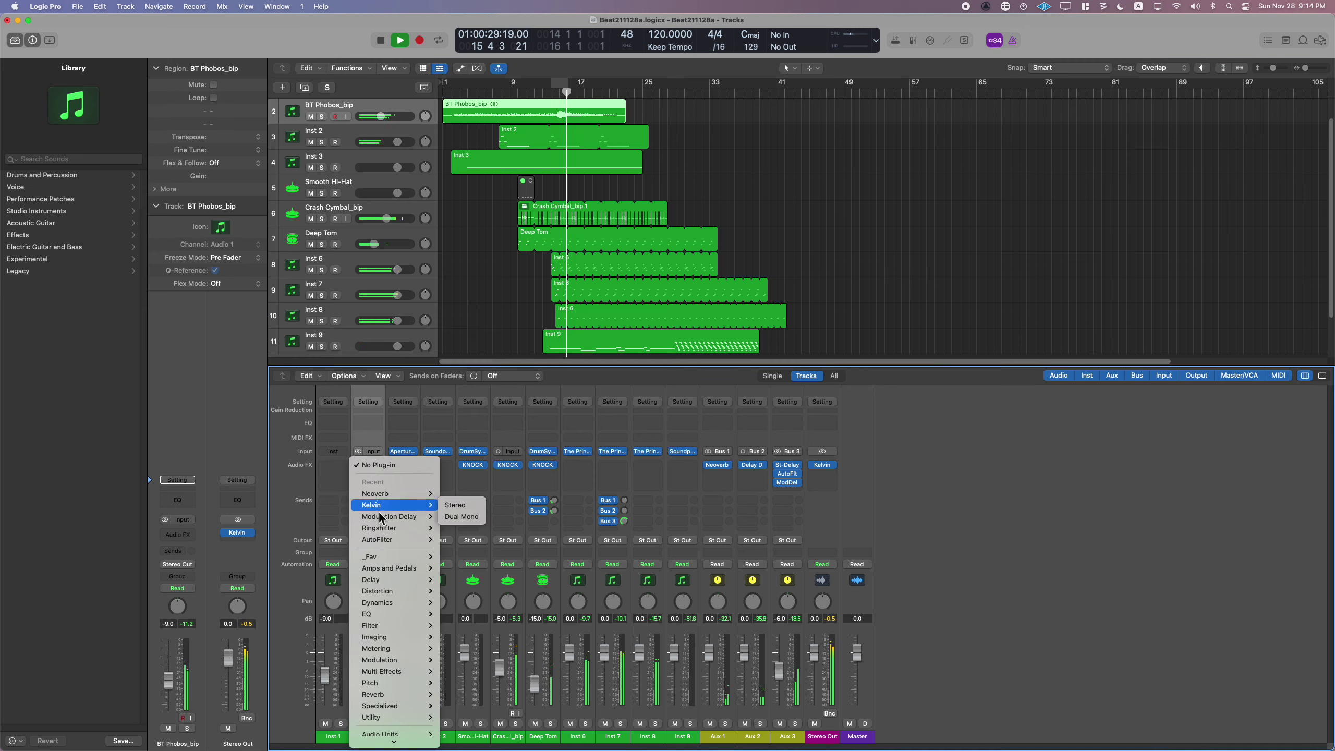
mouse_move(390, 601)
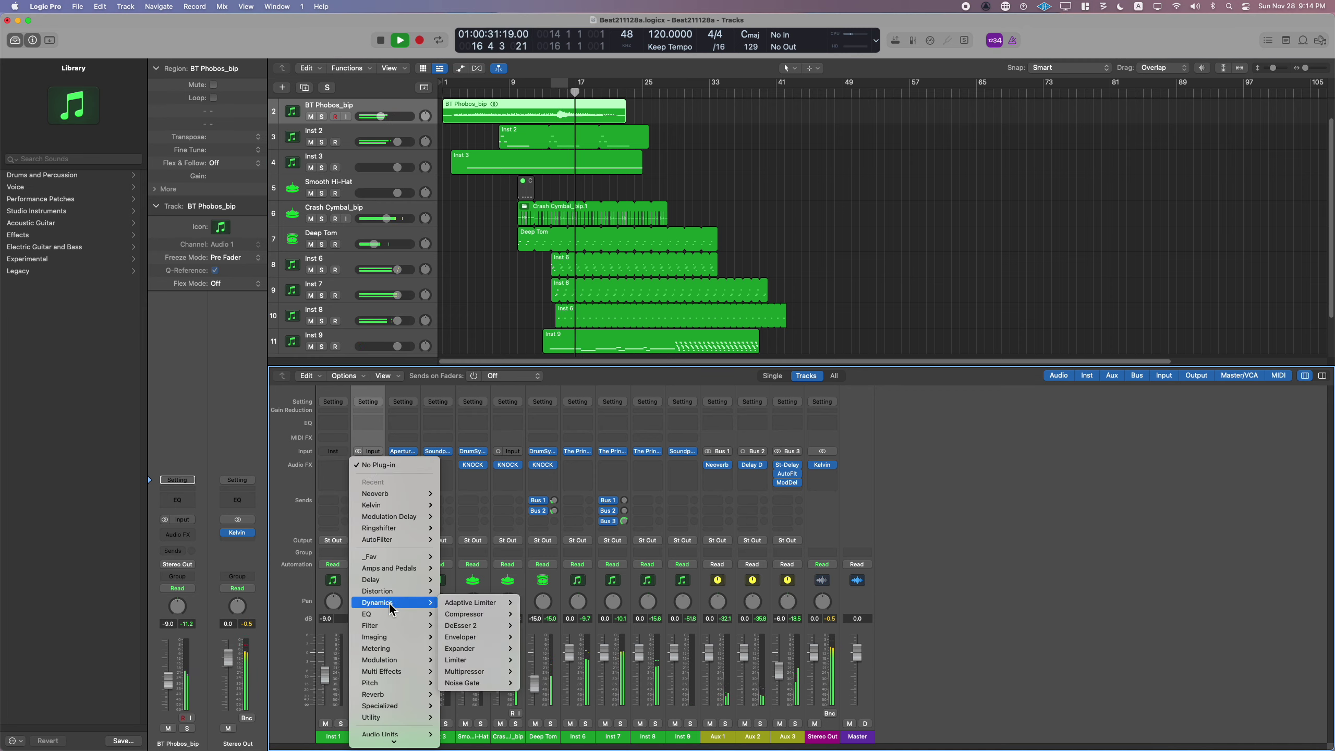
mouse_move(509, 619)
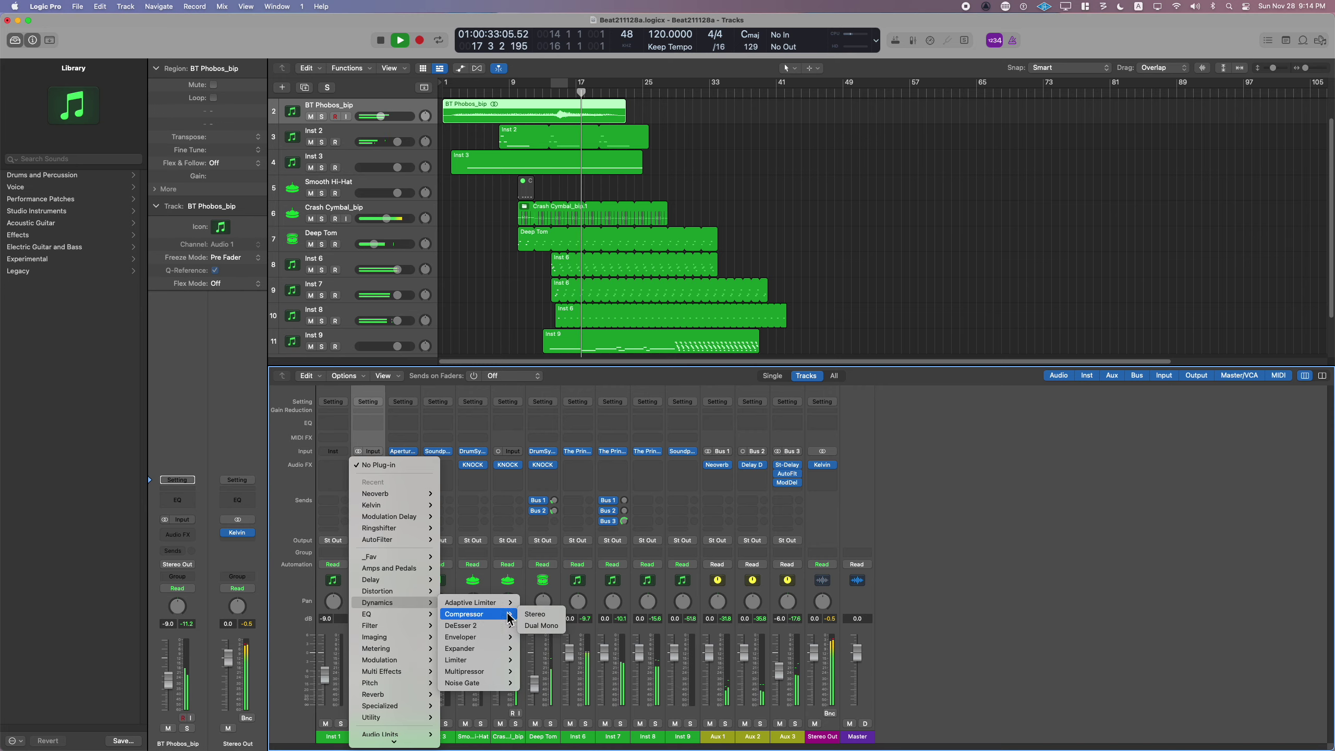
click(535, 614)
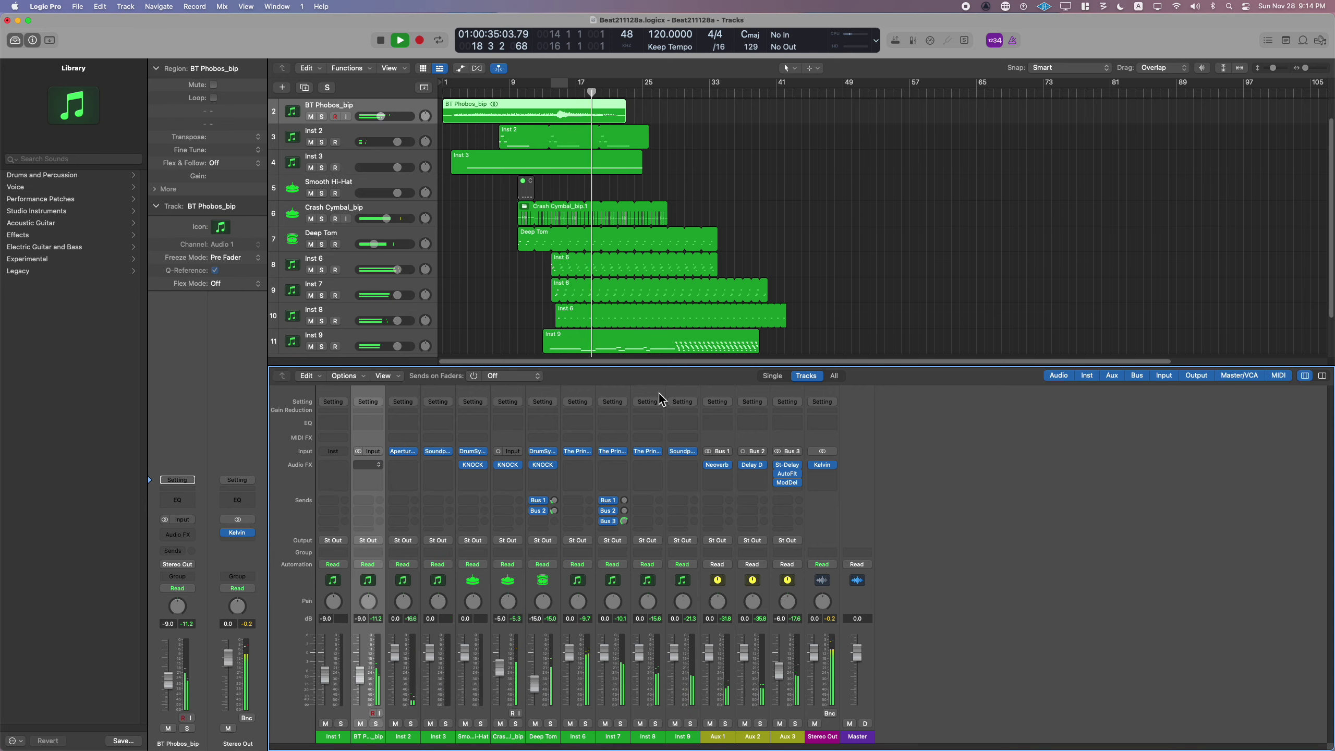
click(924, 550)
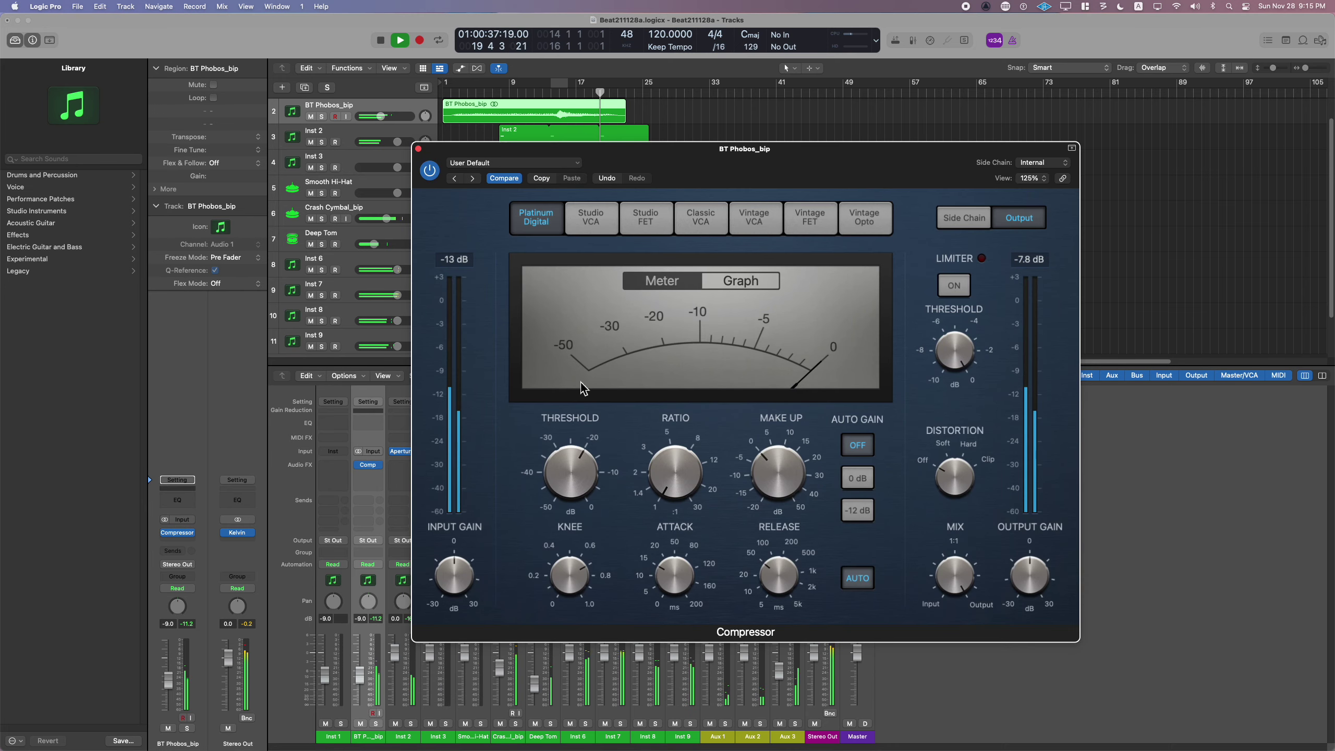
- Audition the BT Phobos_bip compression from around bar 14, lowering the threshold to -50.0 dB, increasing the ratio and easing the threshold back up
click(555, 96)
mouse_move(570, 470)
mouse_down()
mouse_move(563, 524)
mouse_move(573, 496)
mouse_up()
click(555, 96)
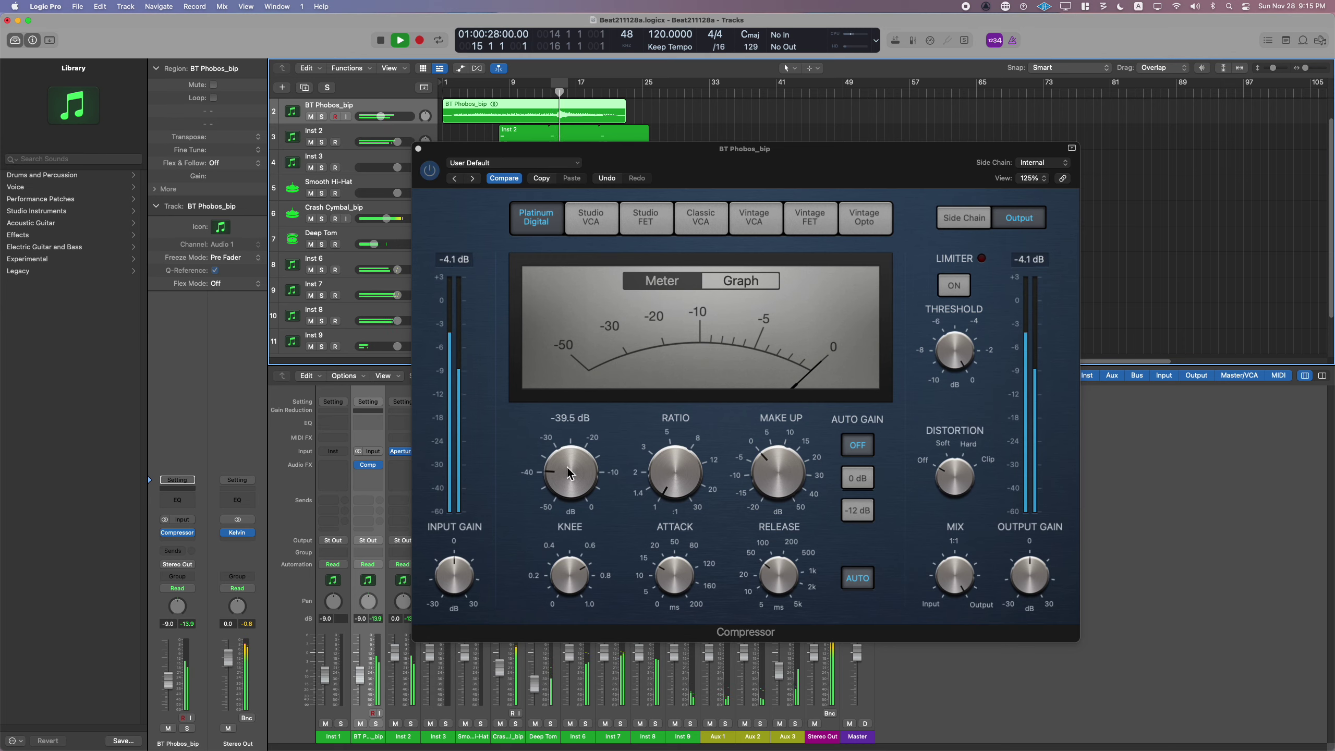
drag(568, 463, 557, 523)
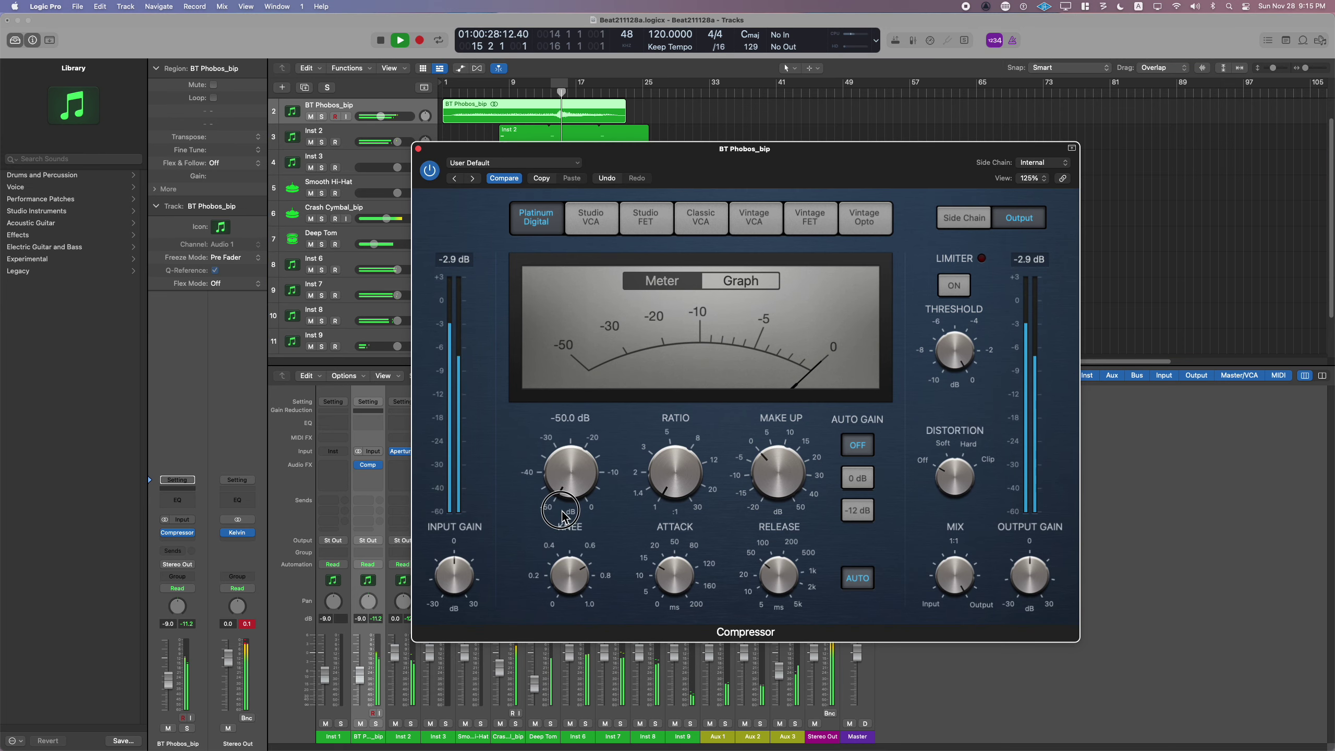
click(554, 94)
drag(568, 476, 576, 395)
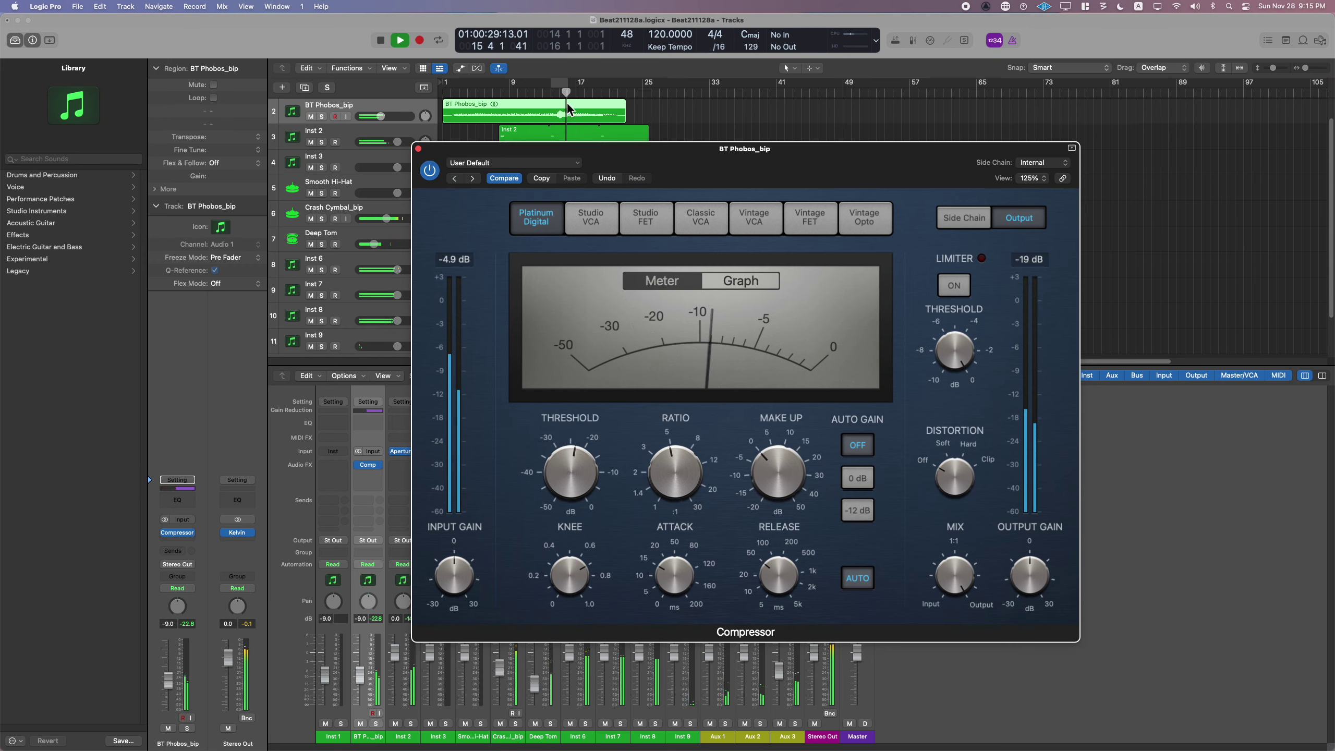
click(553, 93)
click(575, 476)
drag(575, 477, 574, 457)
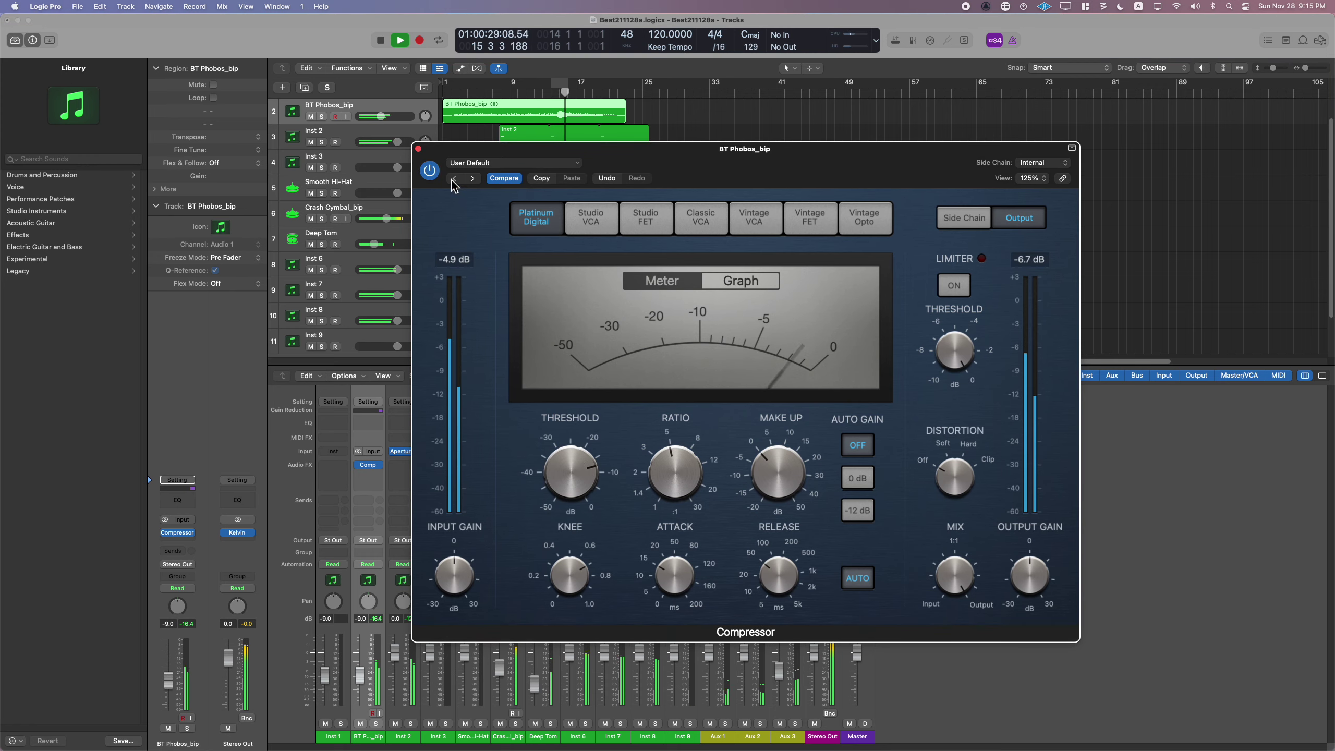
- Close the Compressor and remove it from the BT Phobos_bip channel
click(418, 149)
click(379, 465)
click(387, 458)
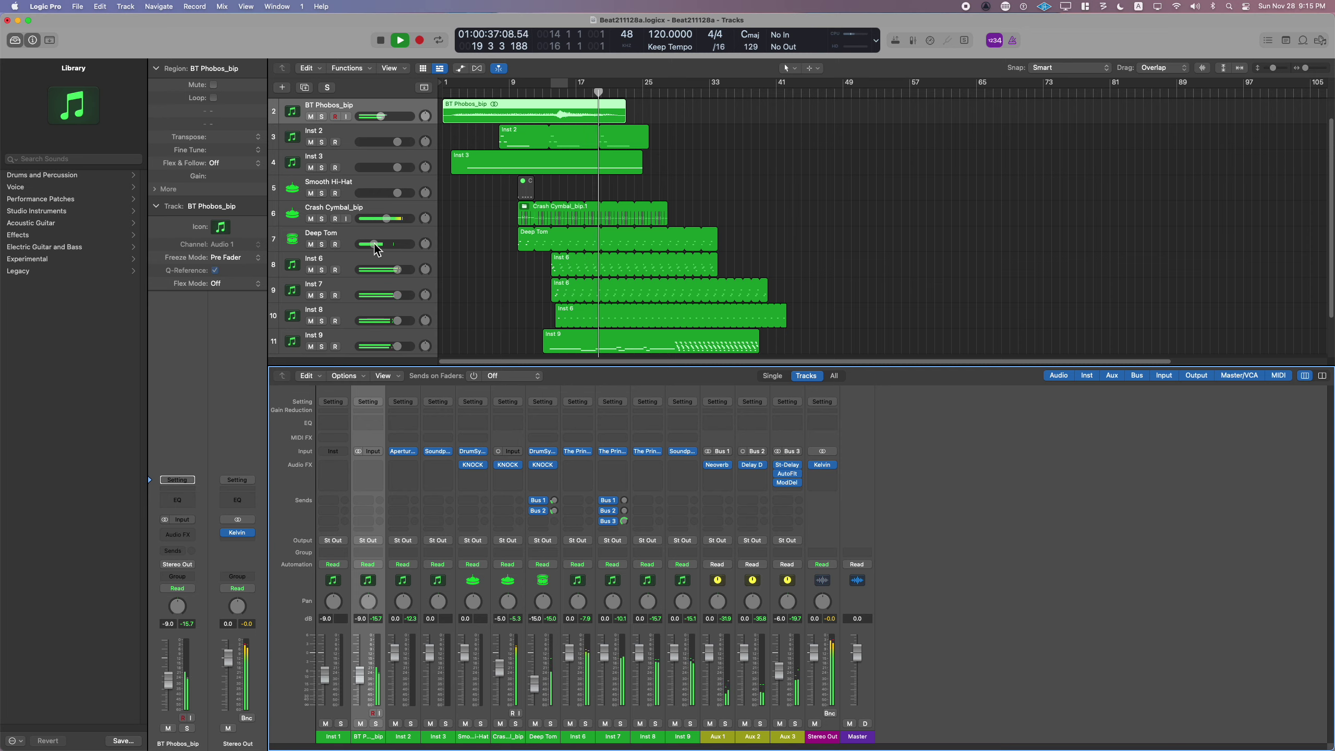
- Adjust Deep Tom's Bus 1 send and move the Neoverb blend on Aux 1 toward the Hall reverb
click(531, 244)
click(191, 536)
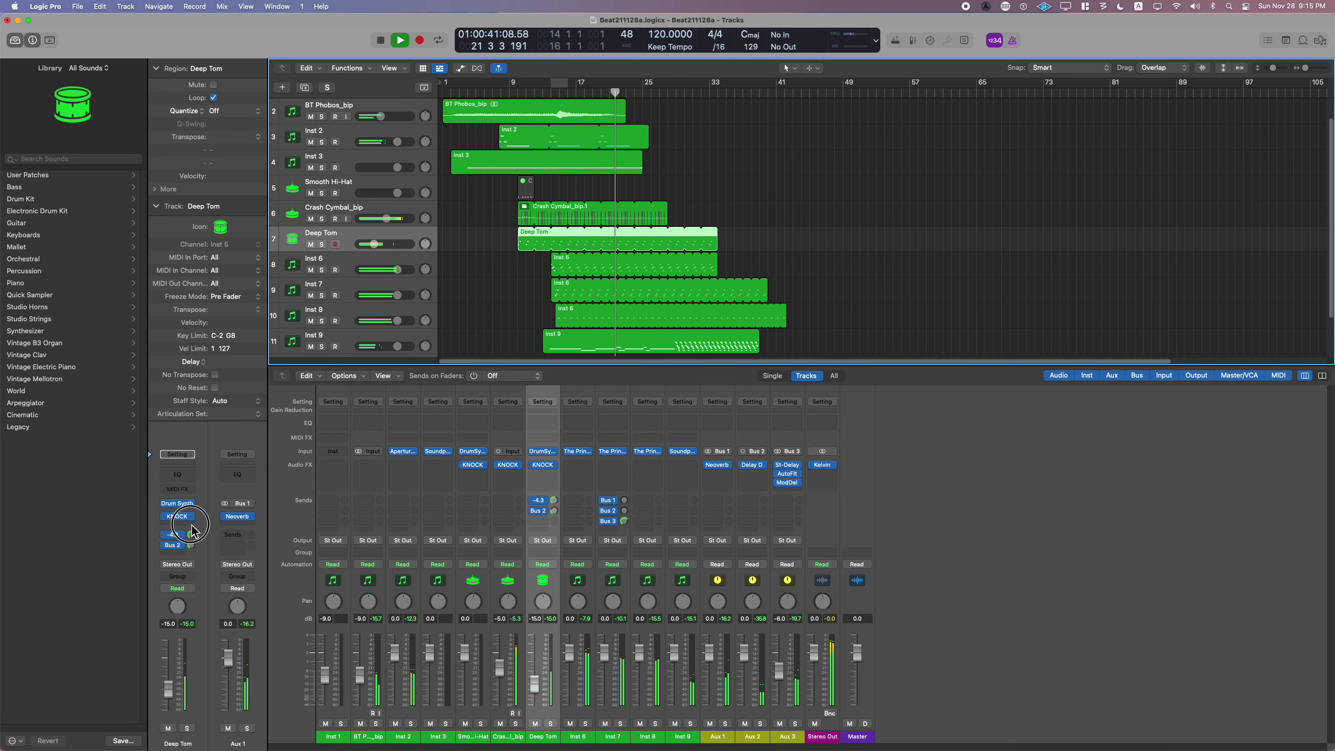
click(241, 517)
drag(617, 321, 677, 342)
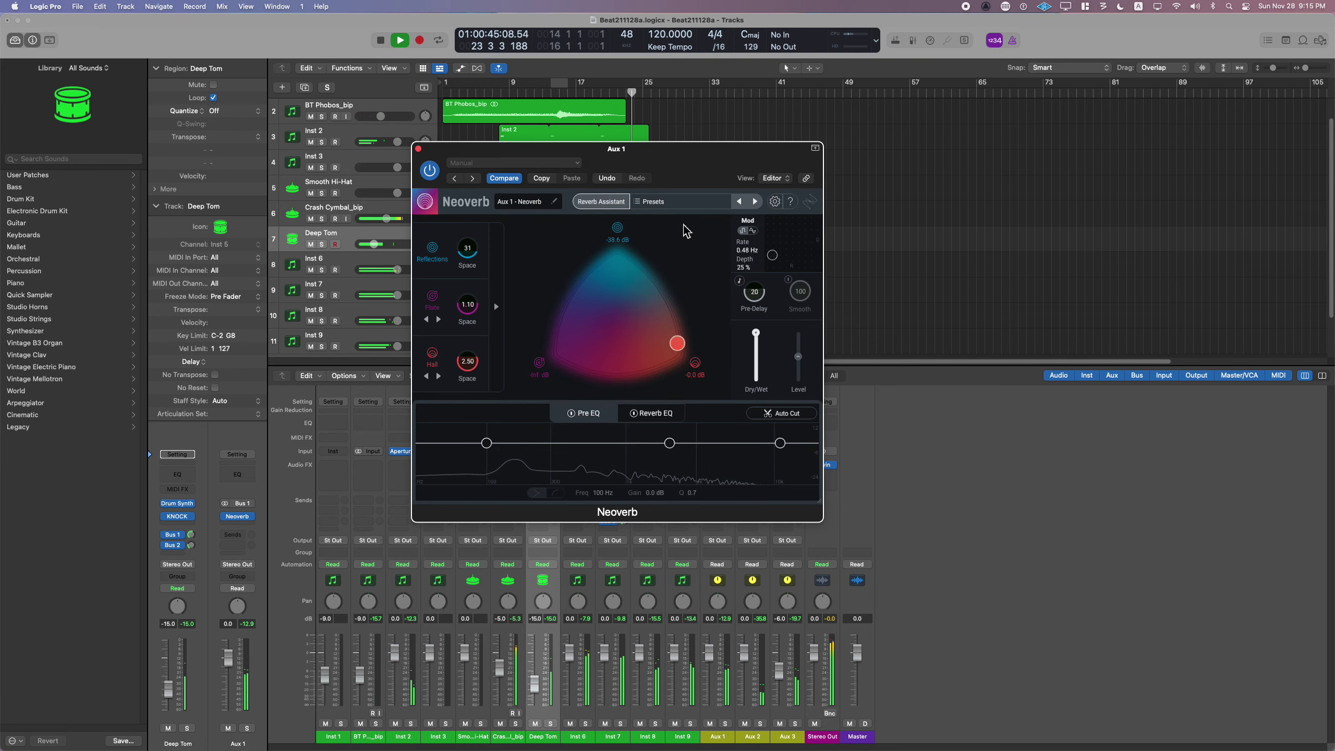
- Open Neoverb's Reverb Assistant while playing from around bar 14, set the size to L and try the Bright, Airy and Dark tones
click(548, 85)
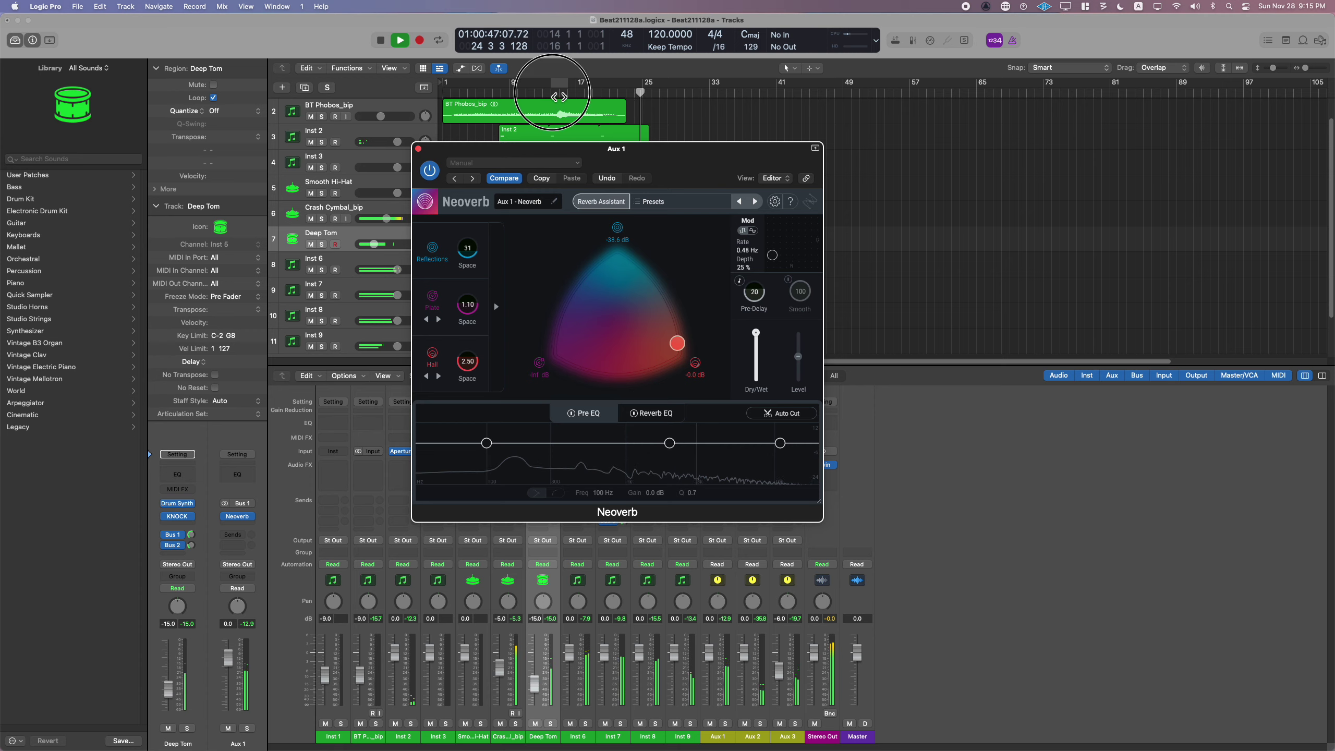
click(600, 201)
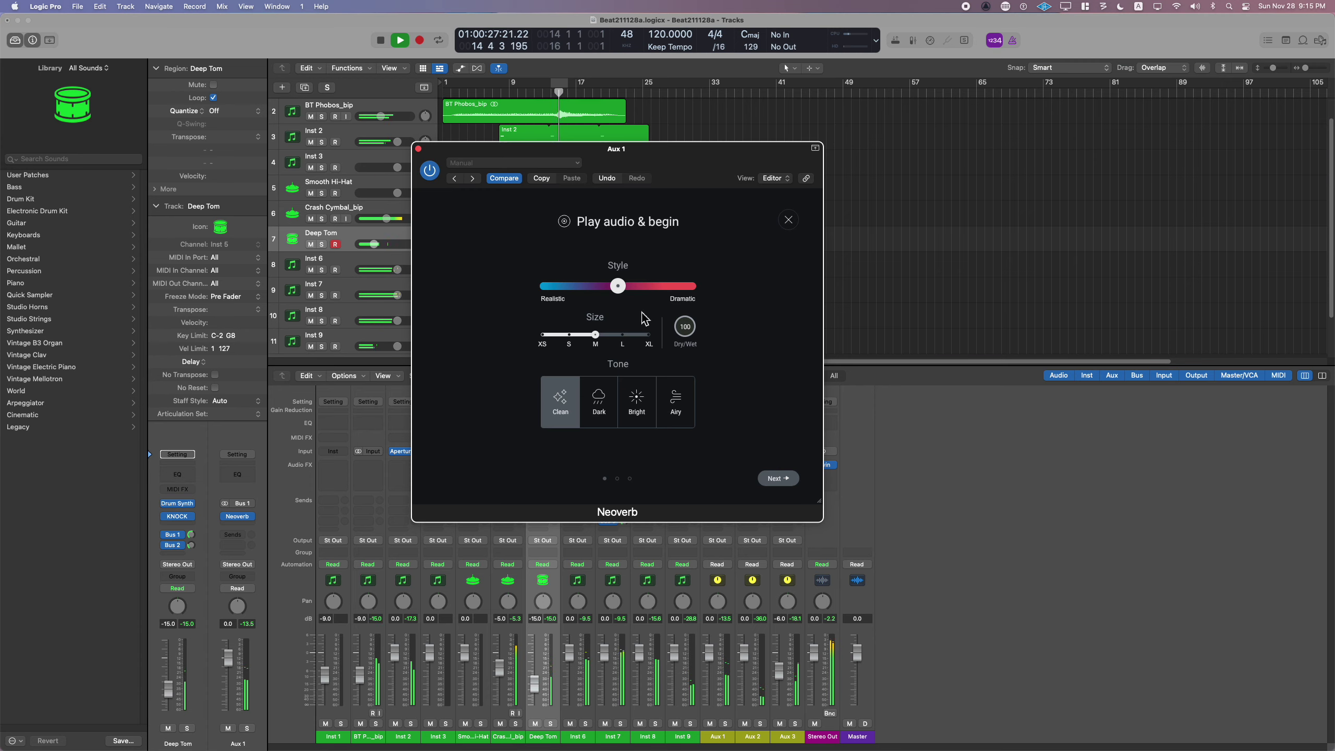
drag(597, 335, 611, 296)
click(626, 407)
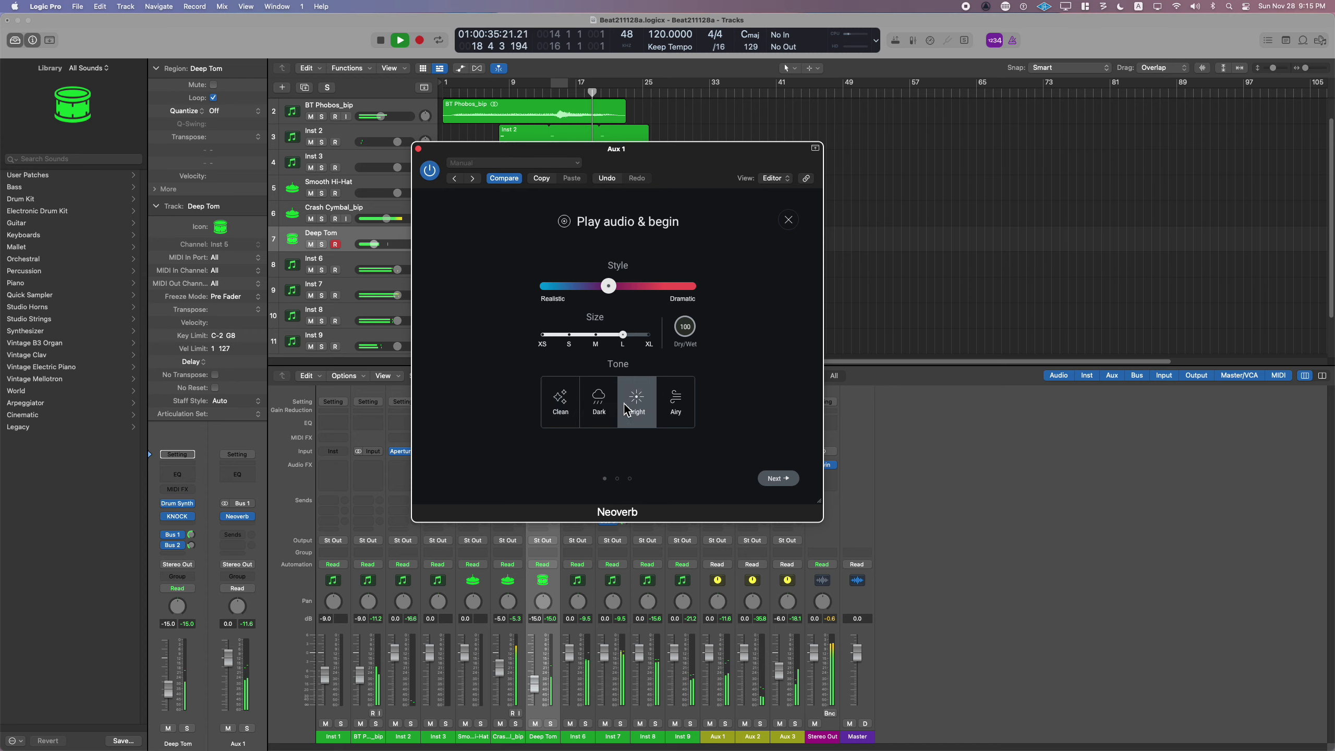
click(678, 417)
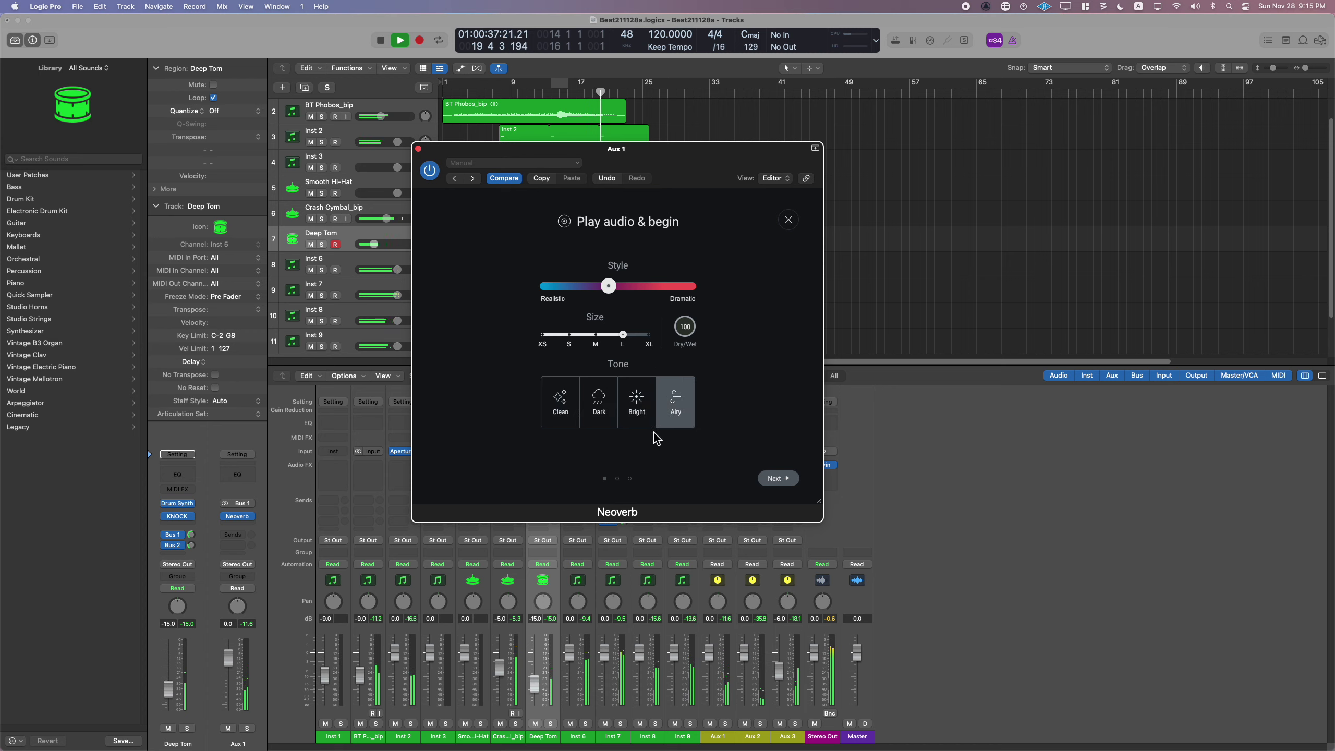
click(601, 413)
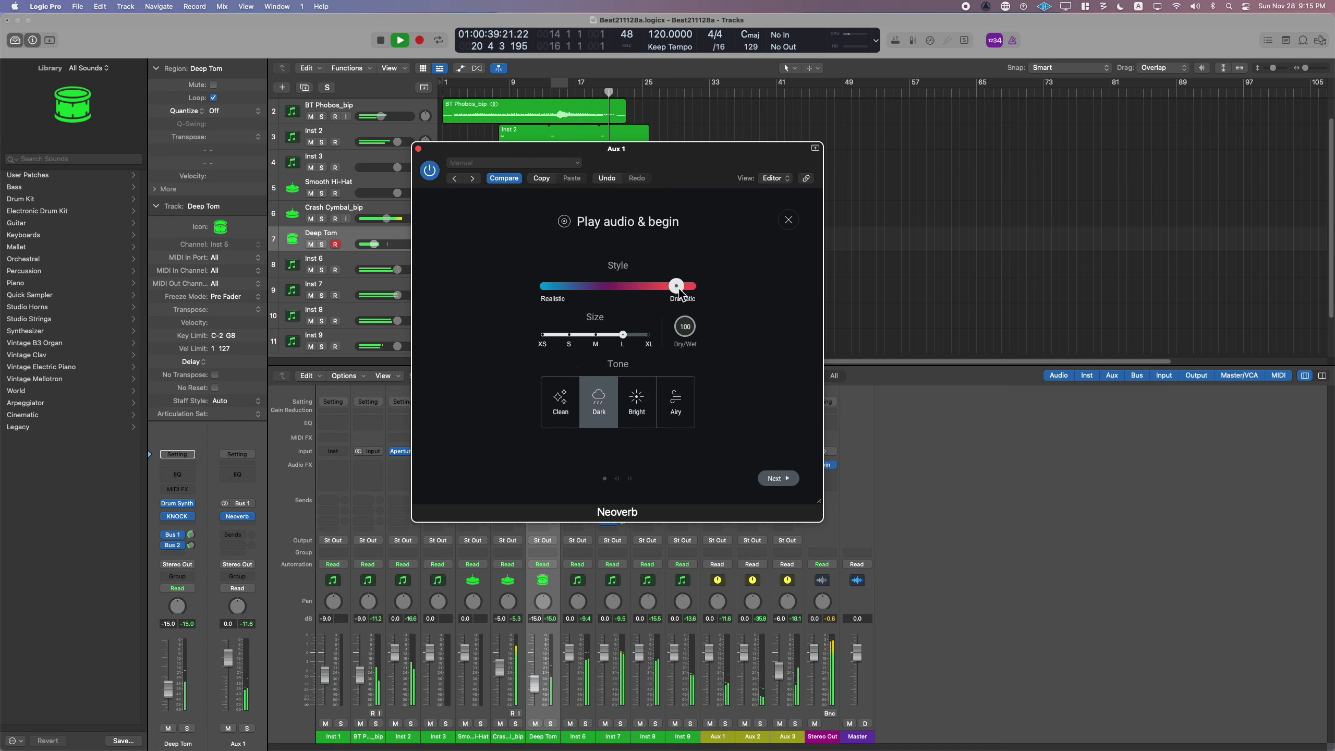
- Try the Clean, Dark and Airy tones in the Reverb Assistant with the style pushed fully to Dramatic
mouse_move(677, 291)
mouse_down()
mouse_move(589, 289)
mouse_move(751, 294)
mouse_move(658, 289)
mouse_move(674, 295)
mouse_up()
click(558, 415)
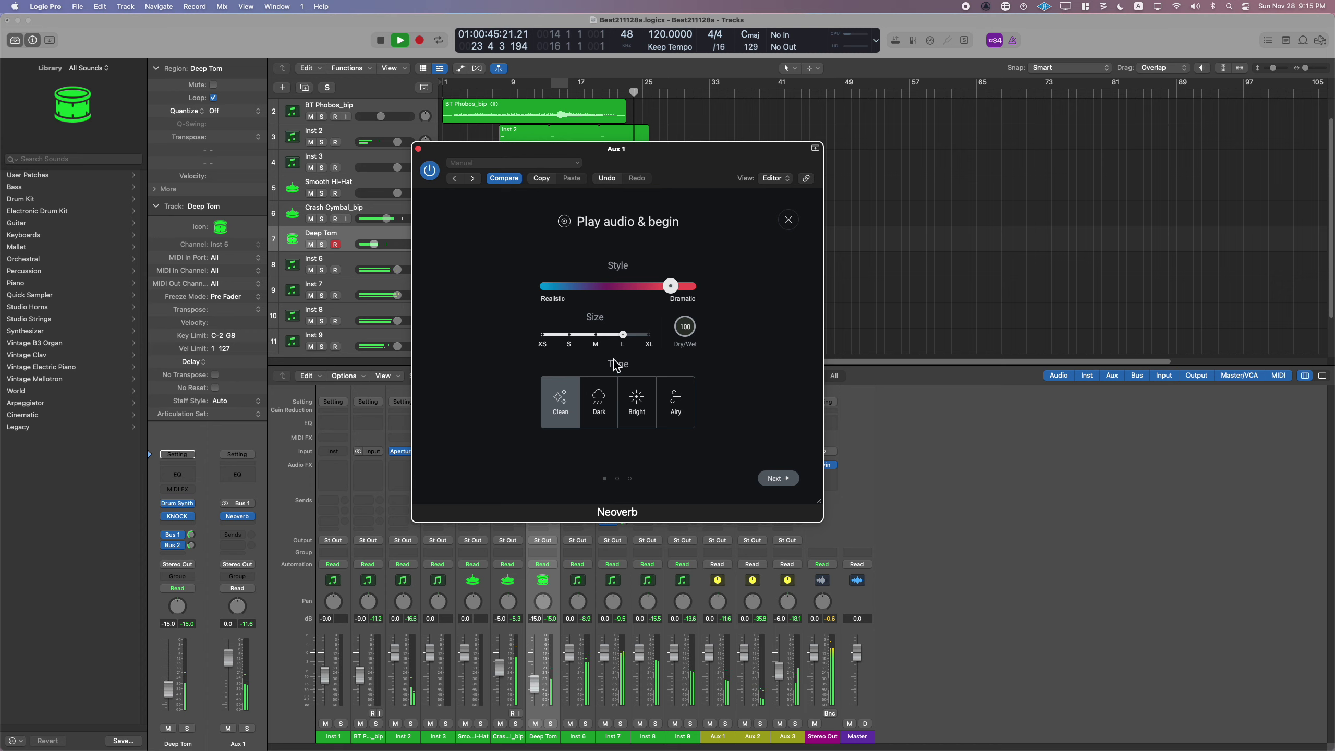
click(590, 401)
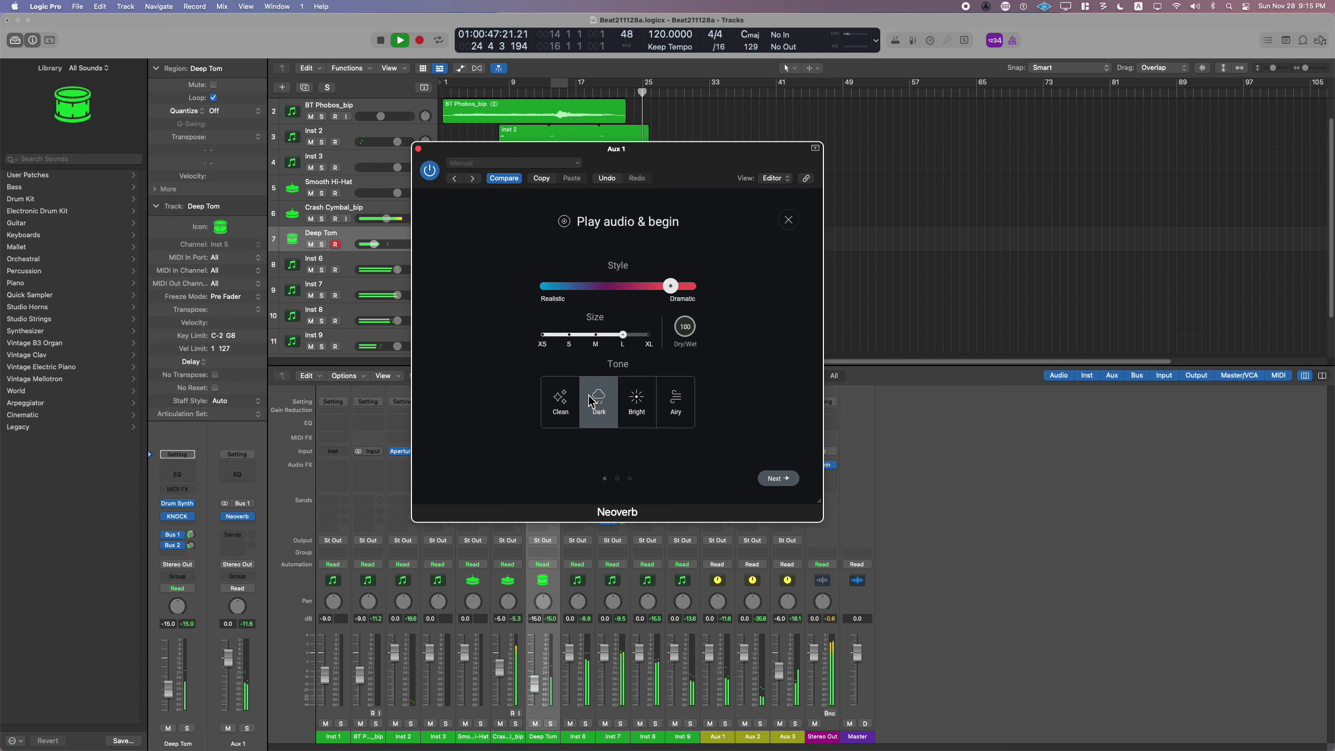
drag(672, 293, 709, 286)
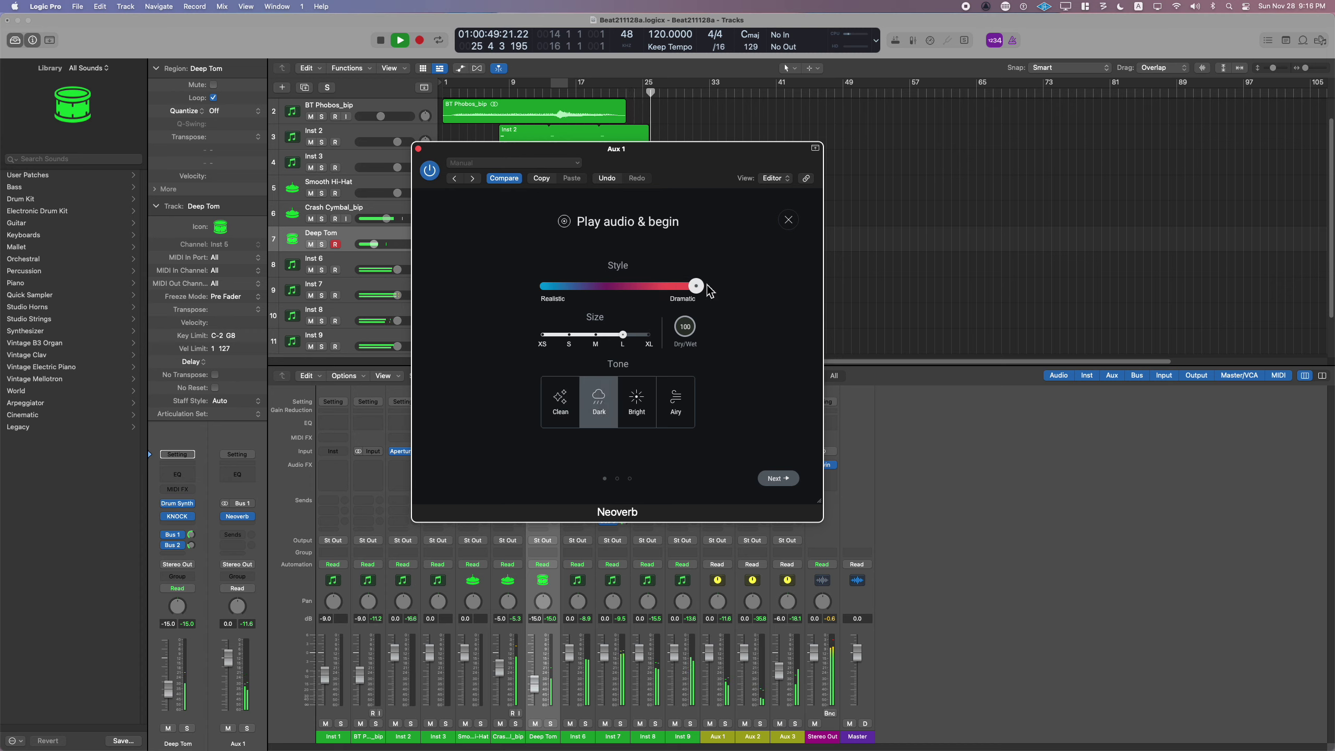
click(673, 404)
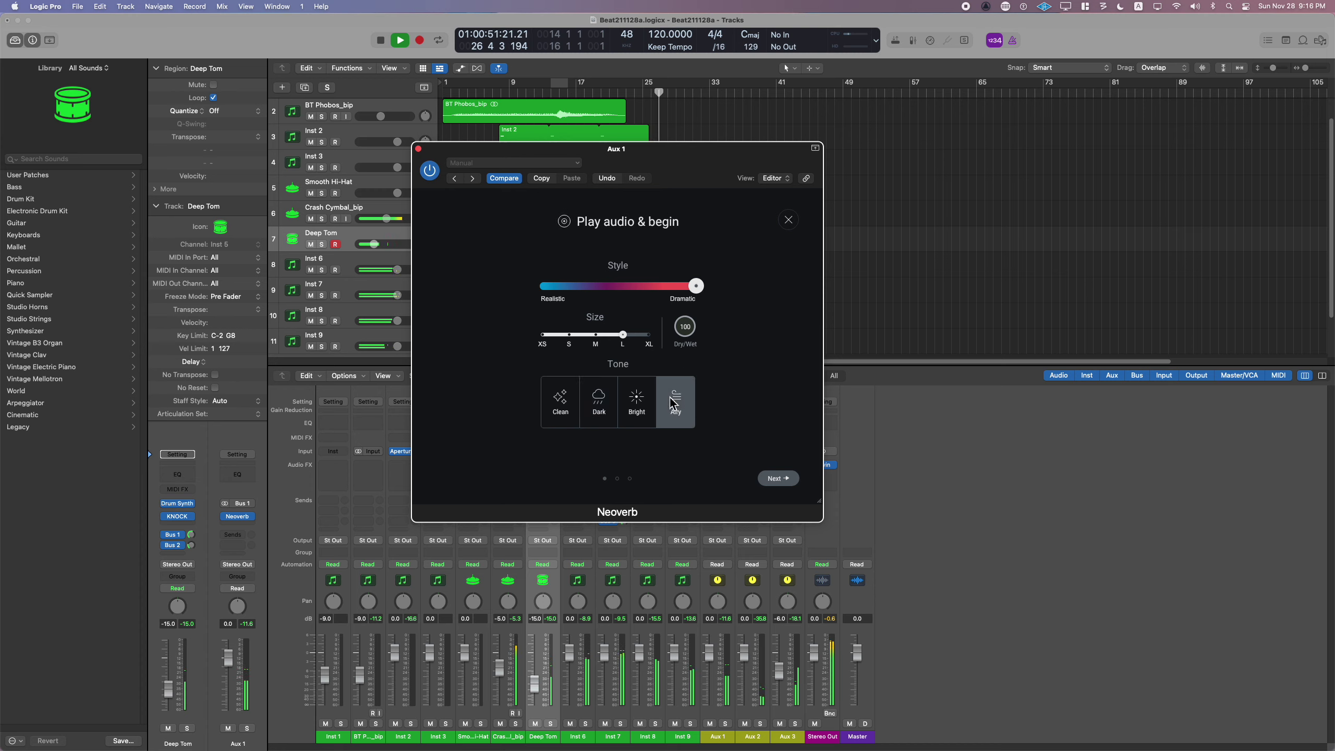
- Set the reverb style slightly toward Dramatic, the tone to Dark and the size to M, and move the Neoverb window clear of the tracks
drag(699, 291, 633, 287)
click(599, 387)
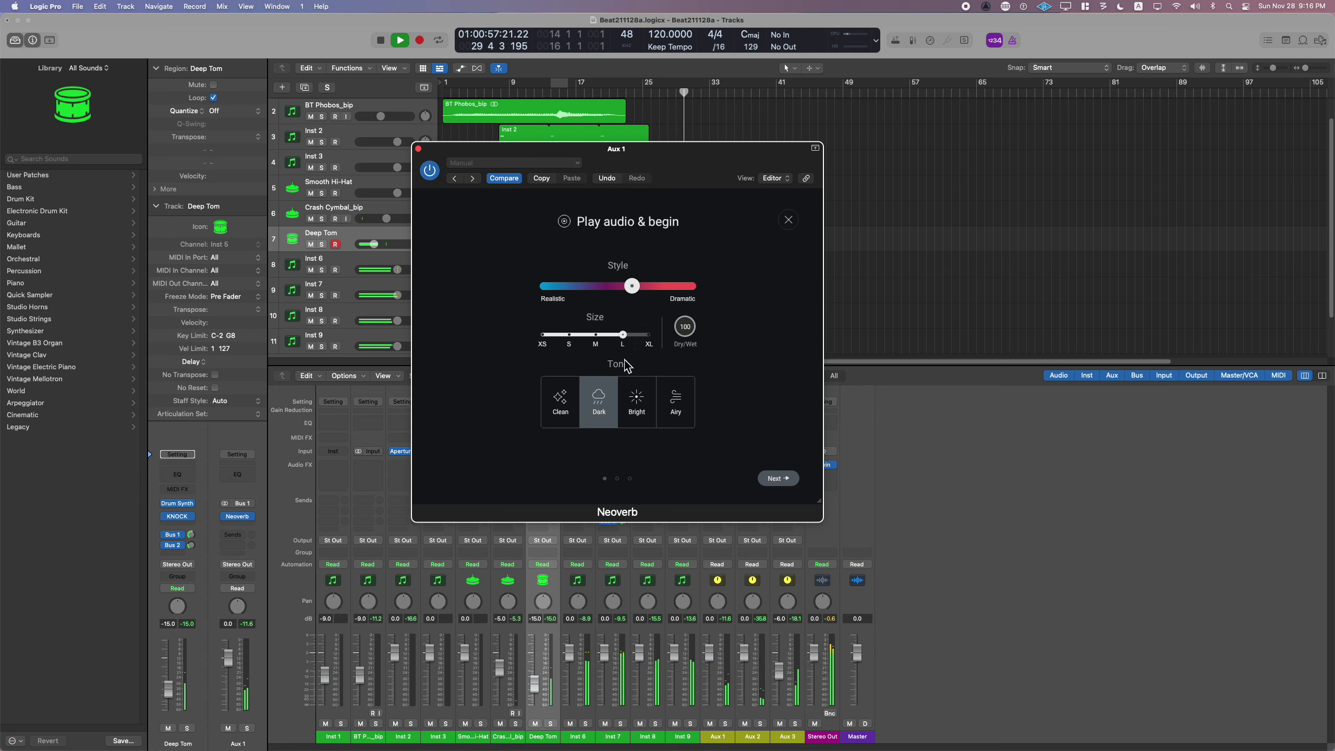
click(594, 343)
drag(630, 168, 986, 173)
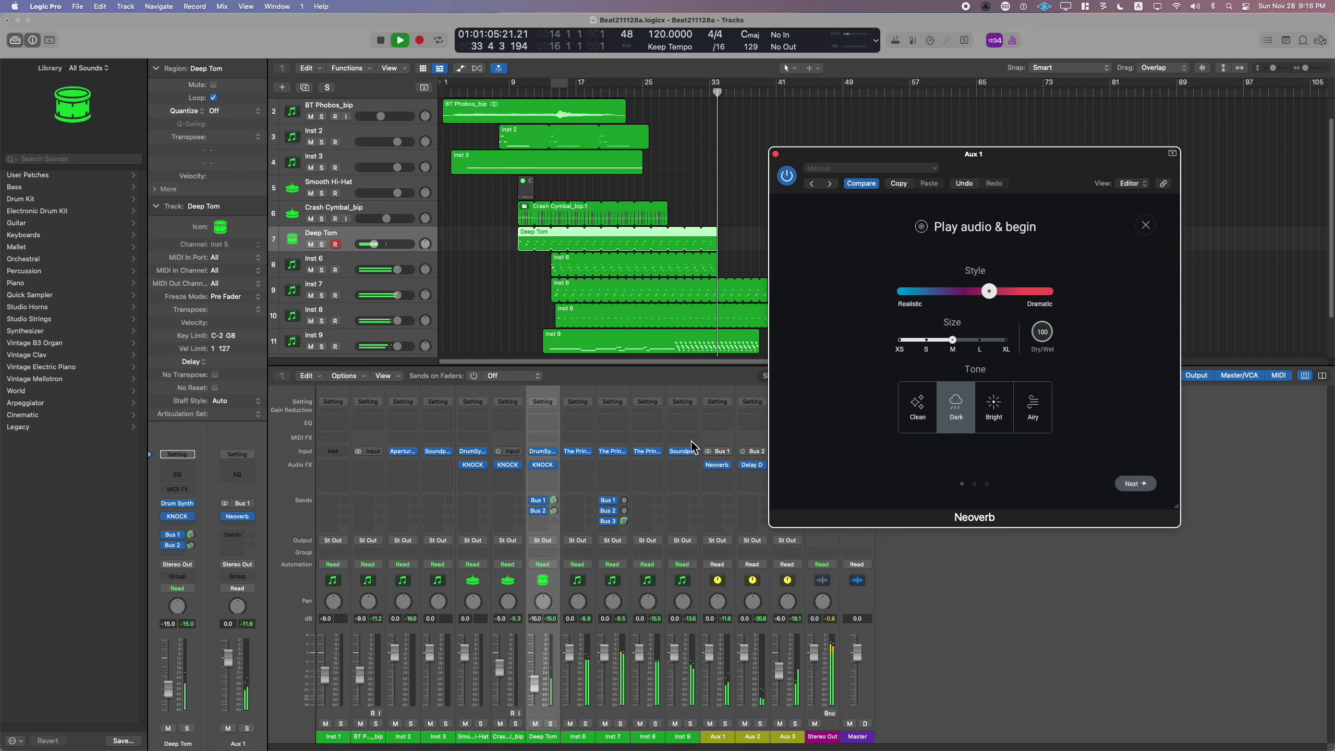
- Replay the beat from bar 14 and from near the start, and enable note chasing in the project's MIDI settings
click(552, 89)
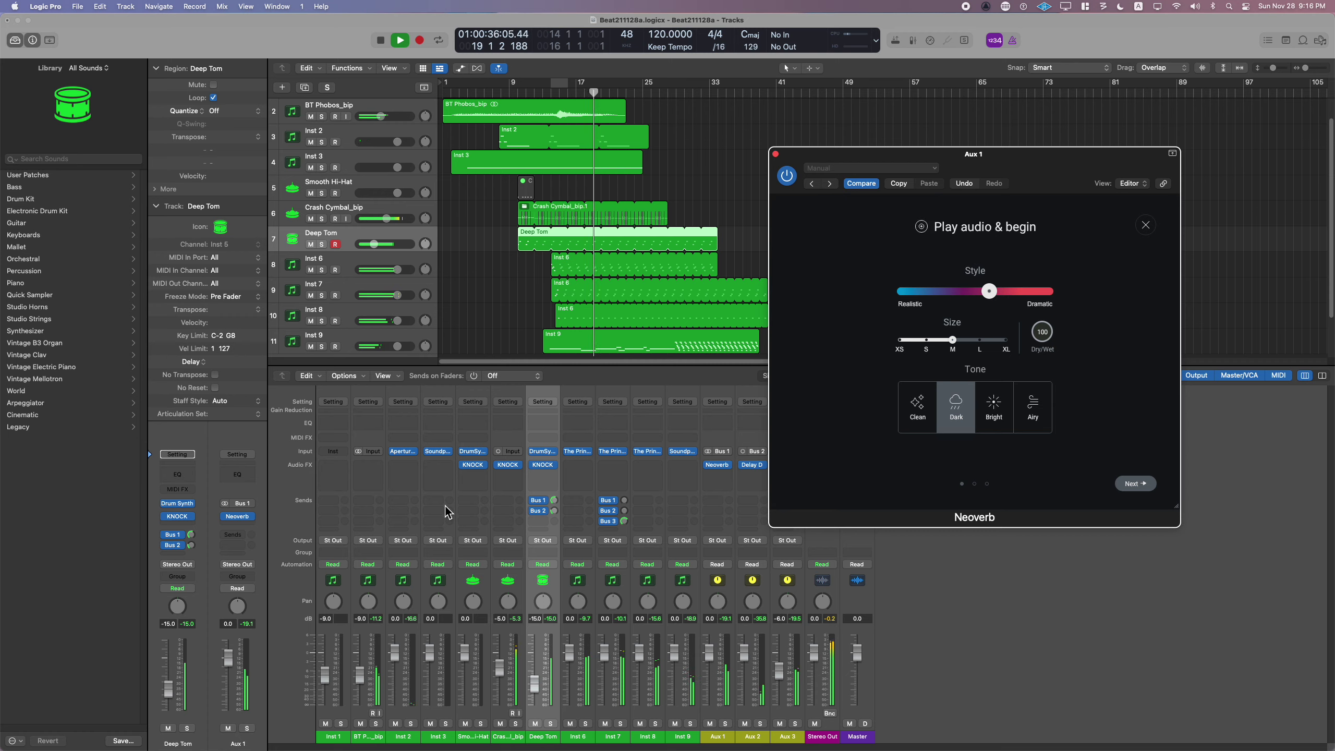
click(461, 126)
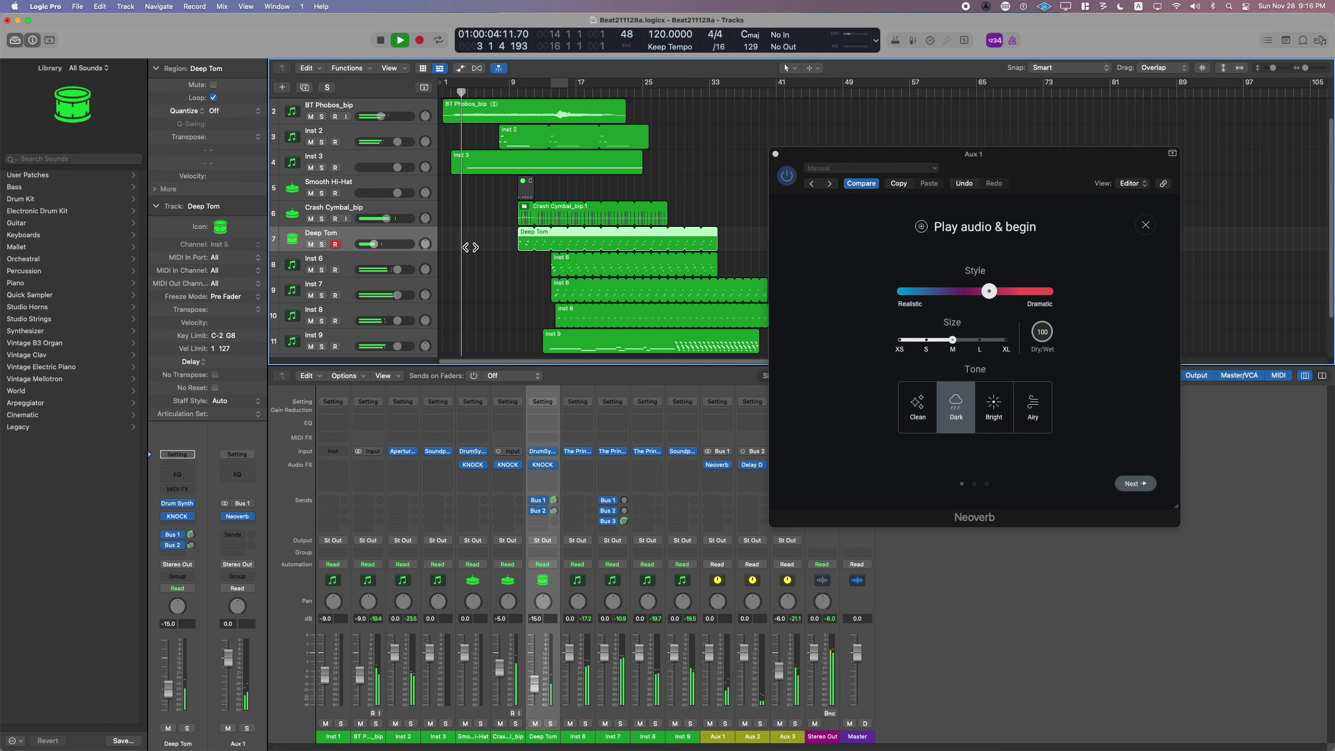
key(alt+p)
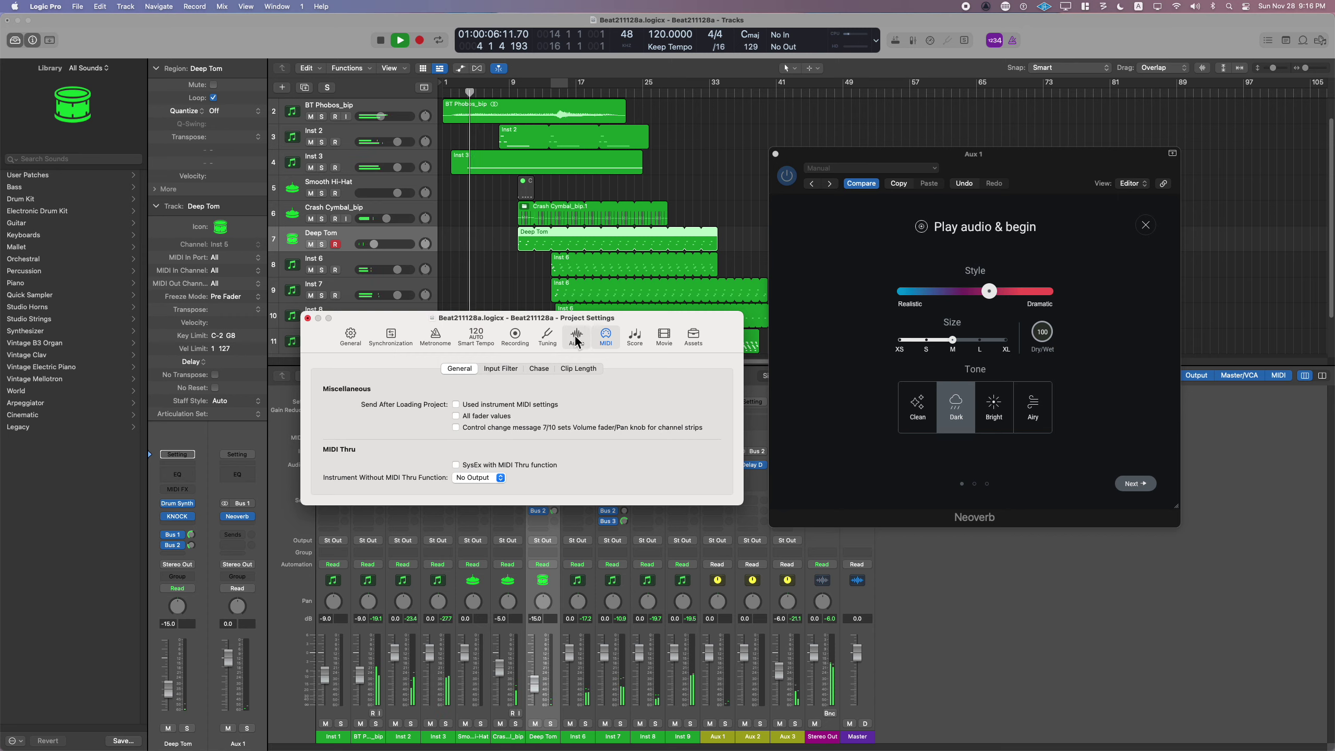
click(538, 368)
click(326, 388)
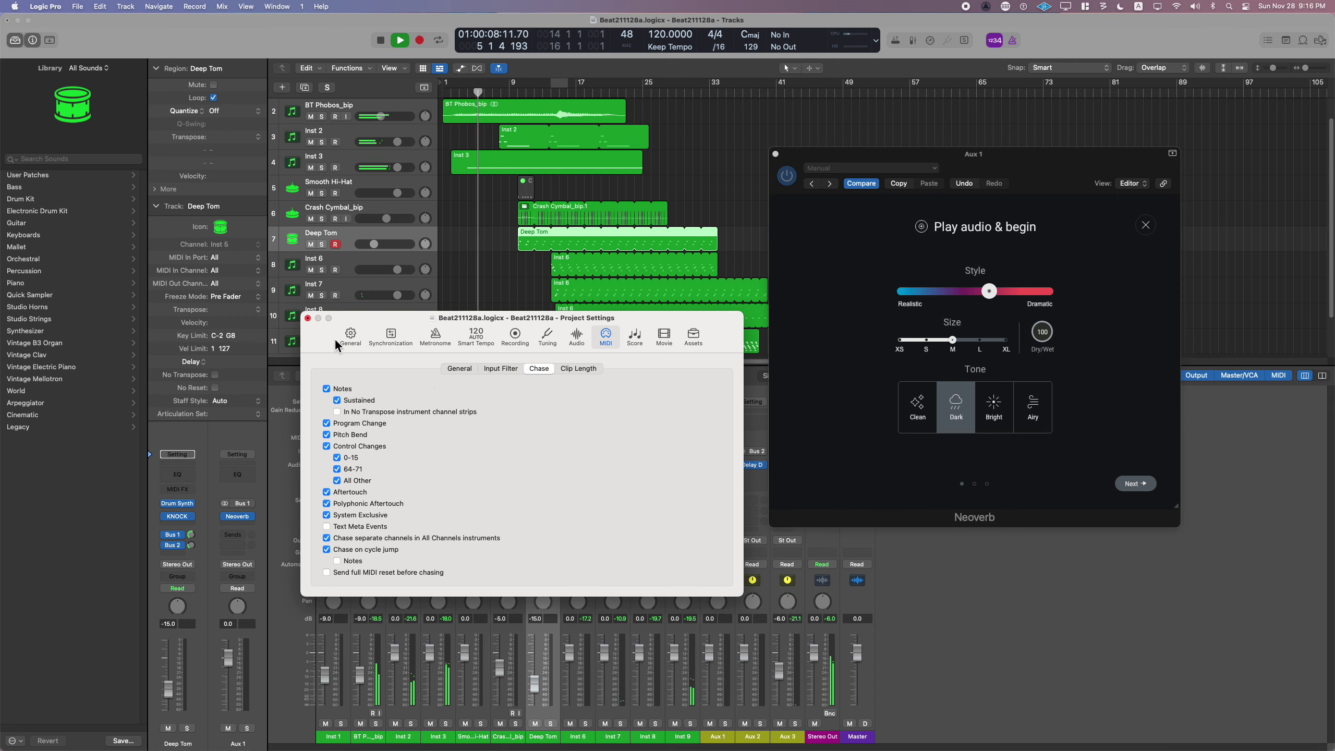
click(307, 319)
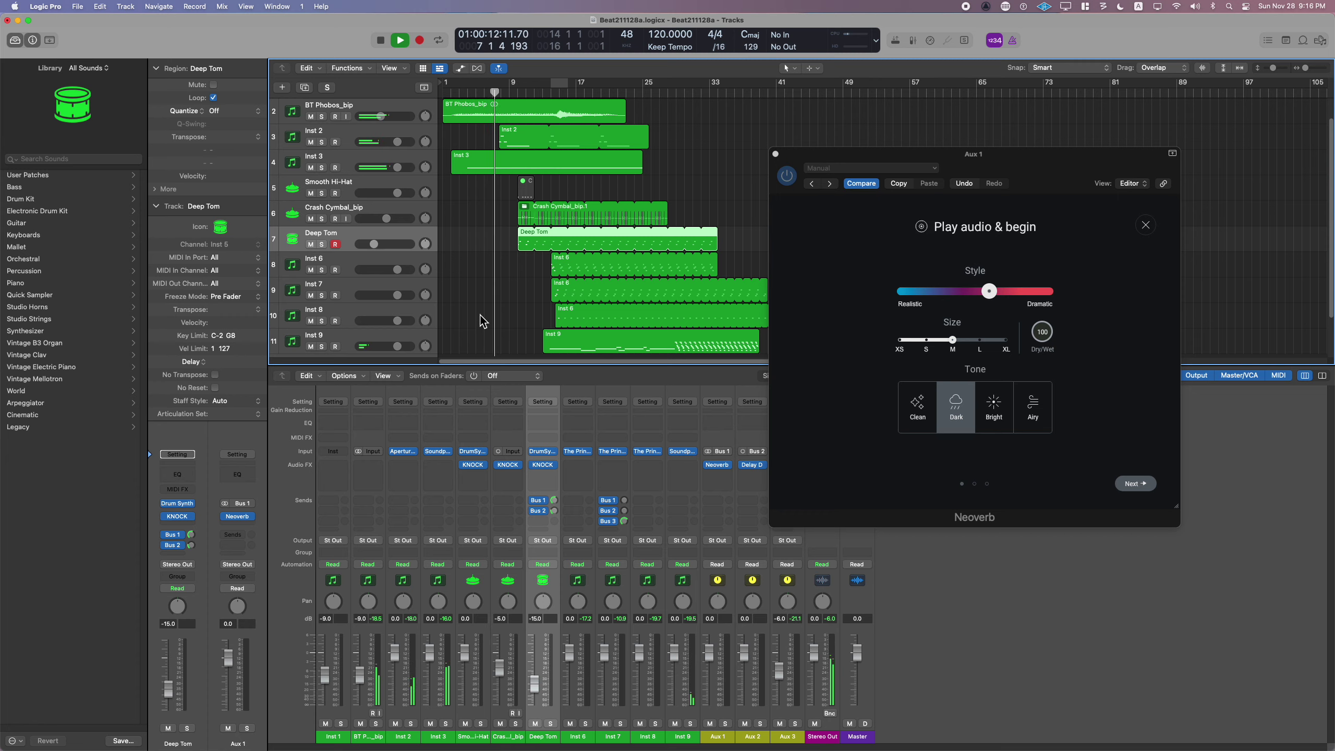
- Insert a Compressor on the Inst 2 channel with its default settings and close its window
click(482, 321)
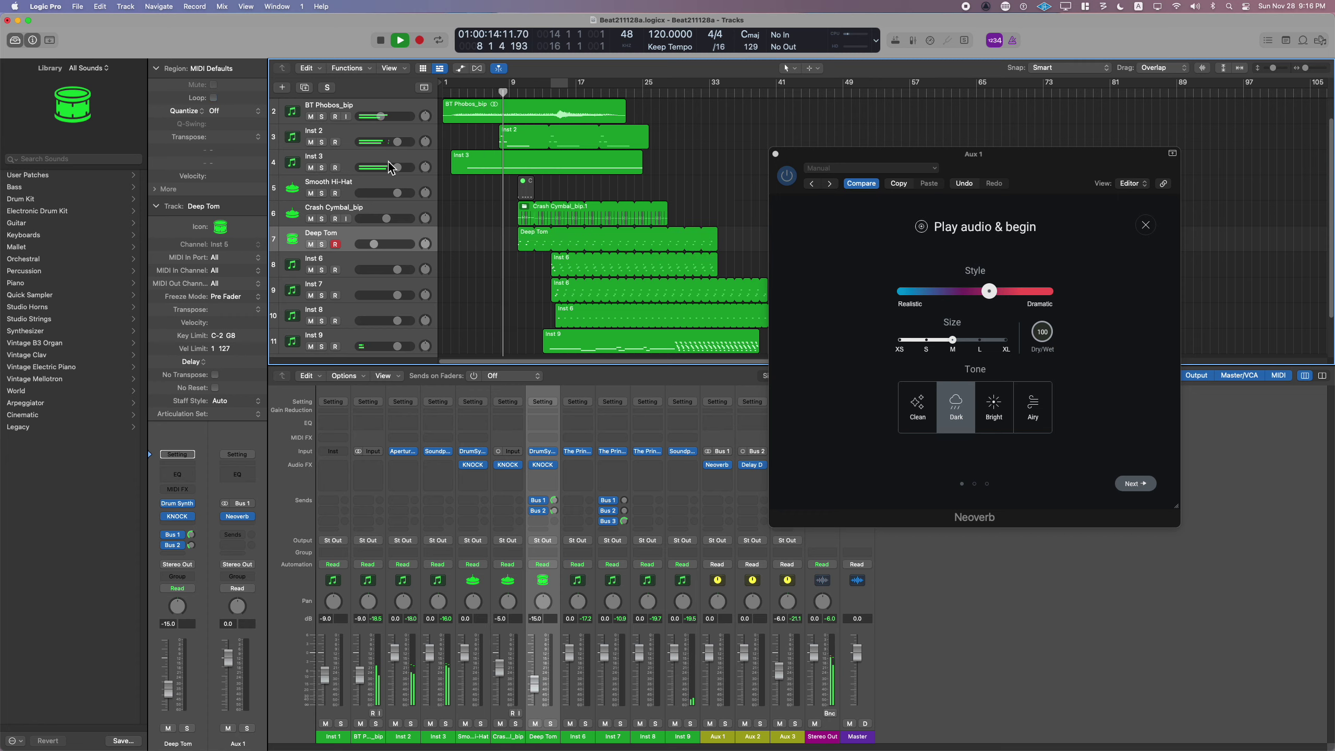
click(368, 134)
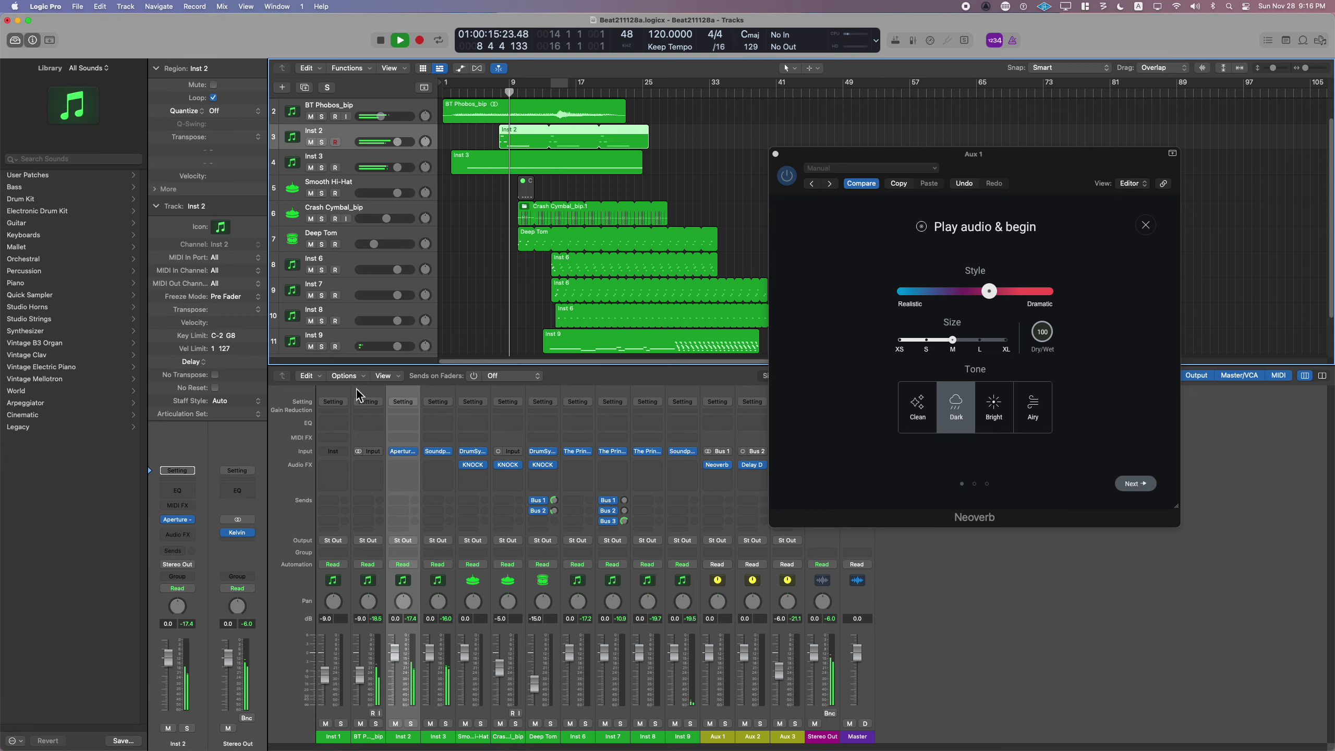
click(402, 466)
mouse_move(430, 493)
click(495, 495)
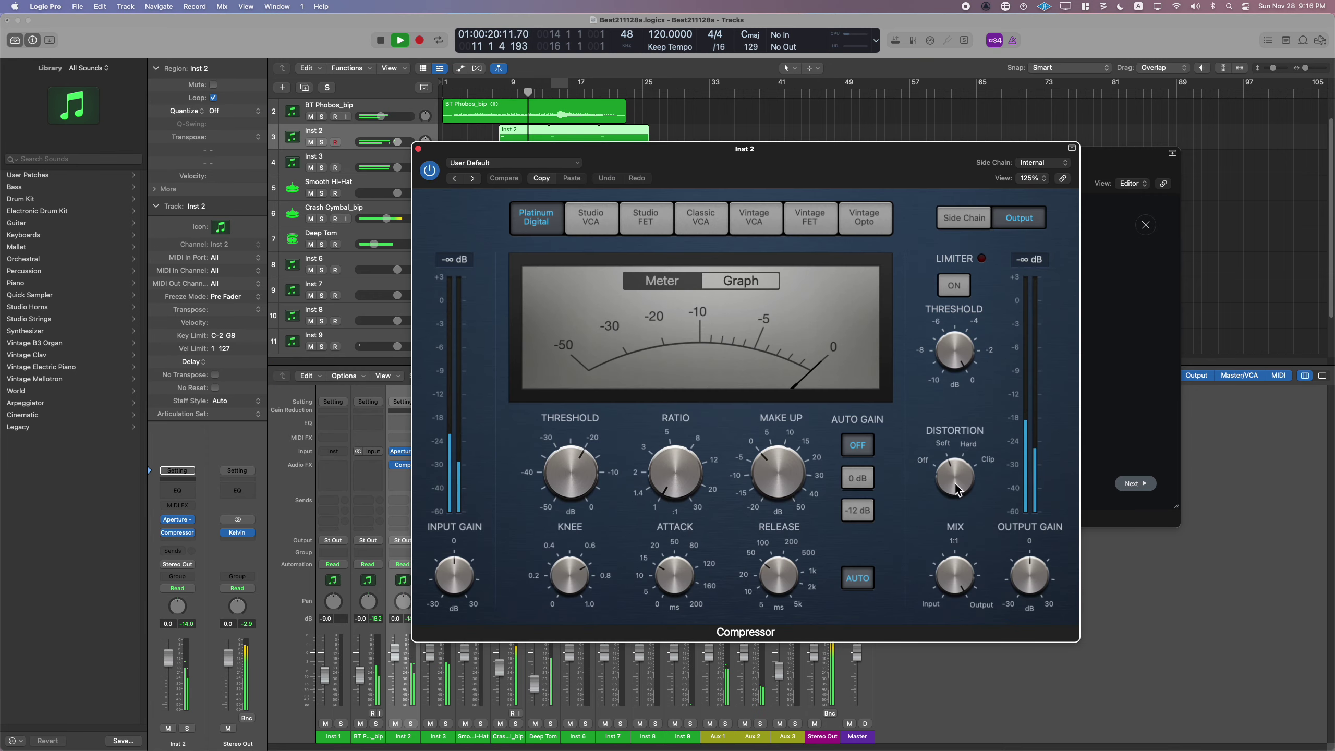
click(419, 149)
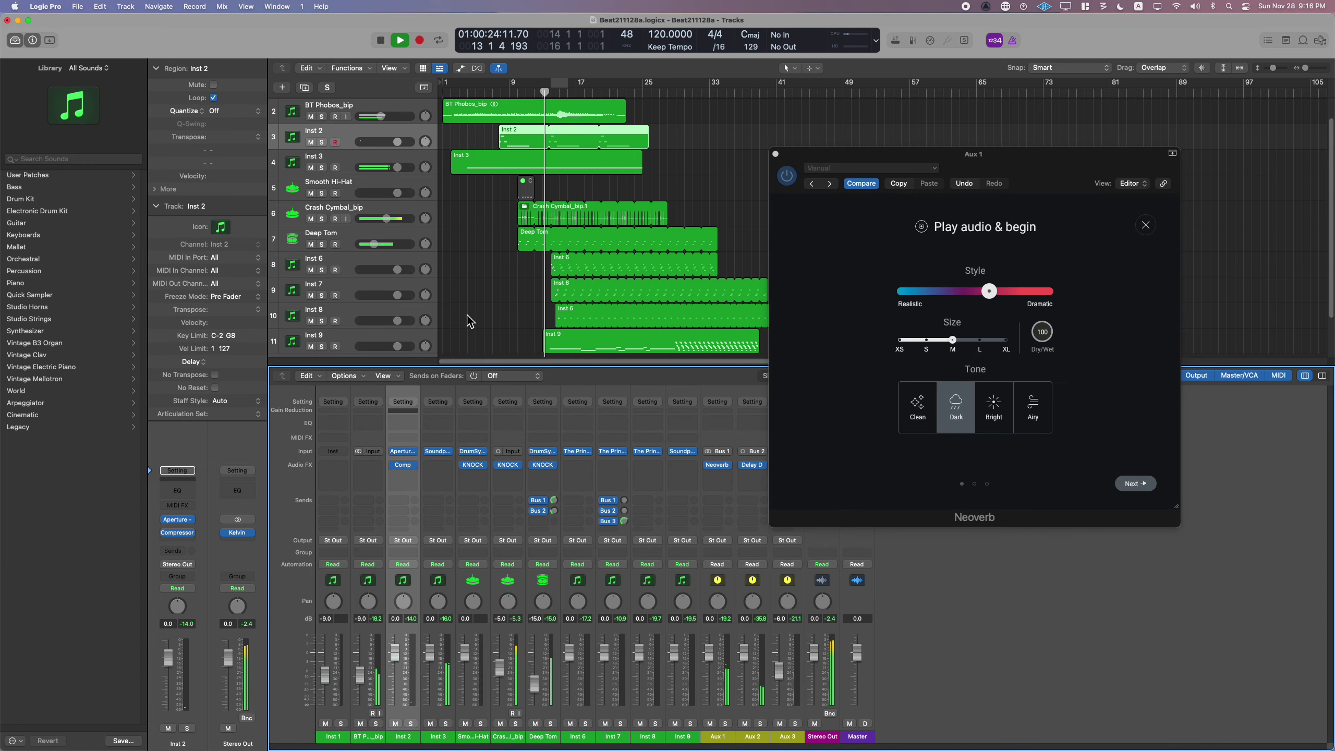
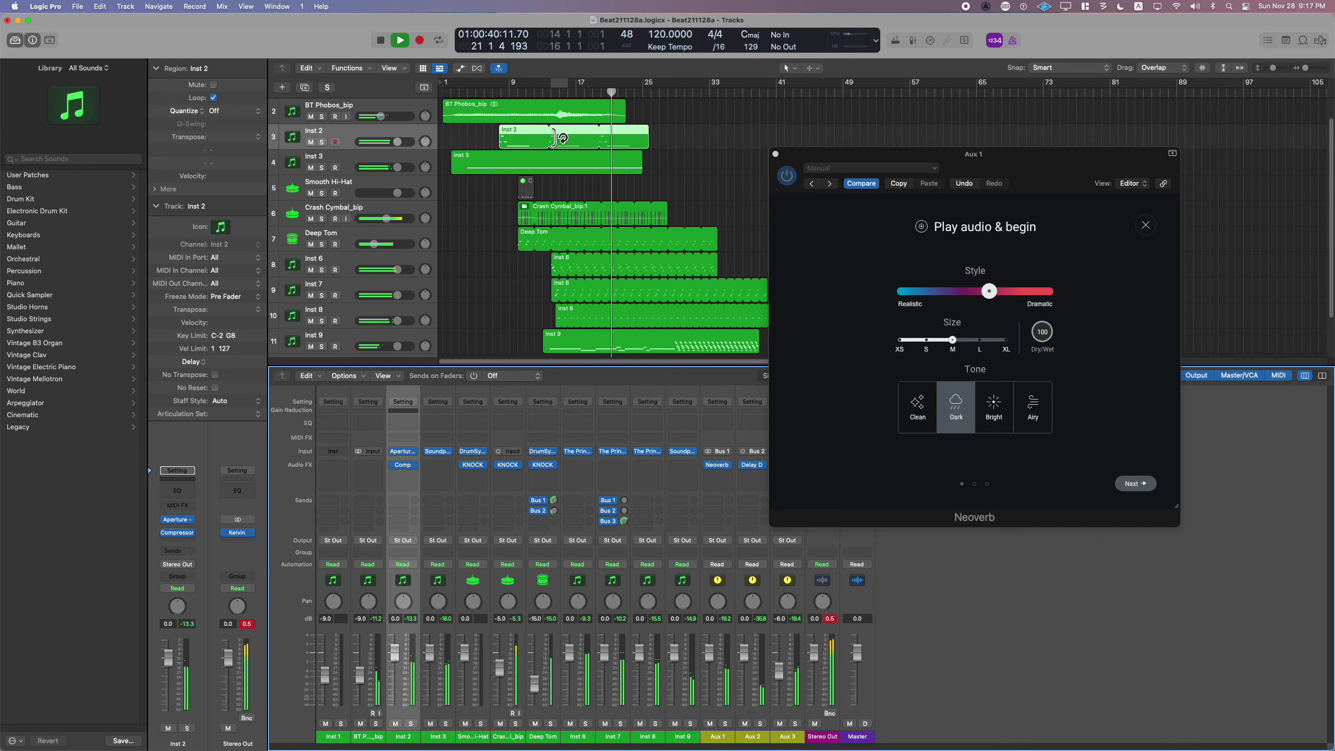
- Close the Neoverb window and insert the Tone Projects Unisum compressor in stereo on the Stereo Out channel after Kelvin
click(776, 153)
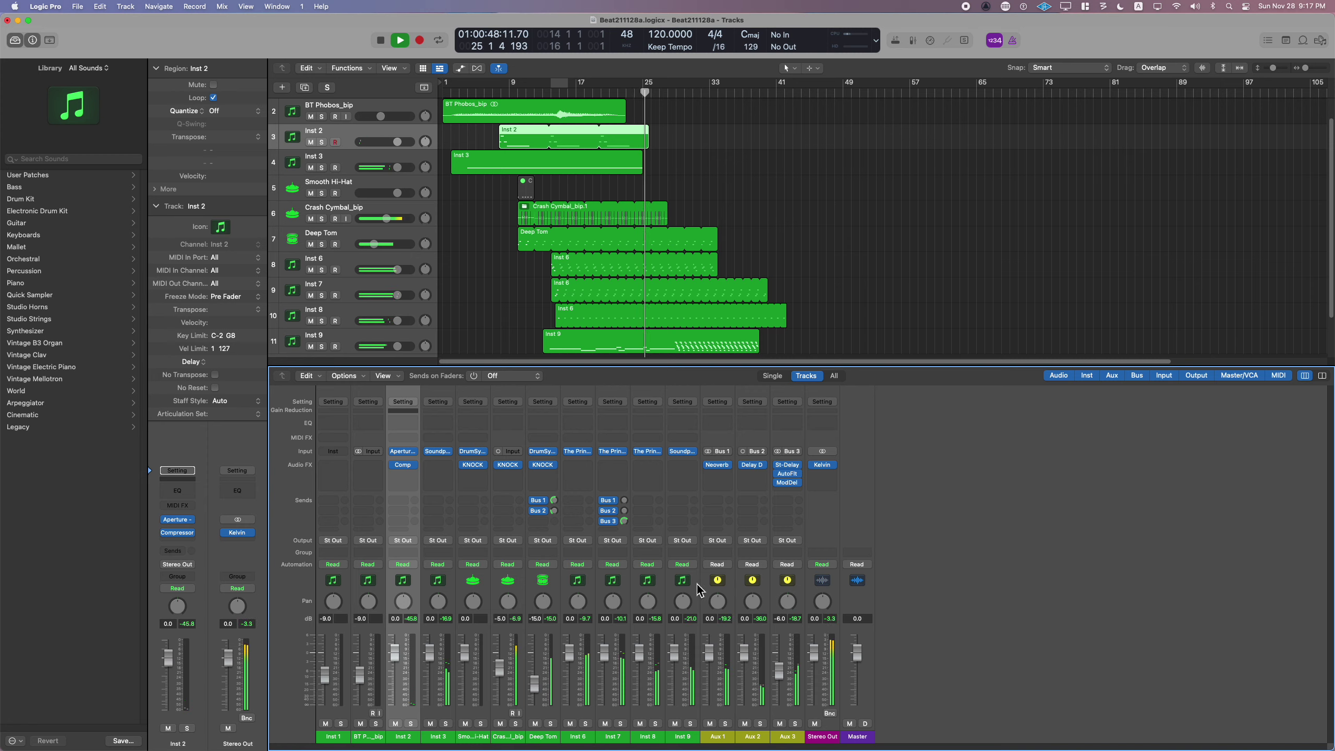
click(822, 475)
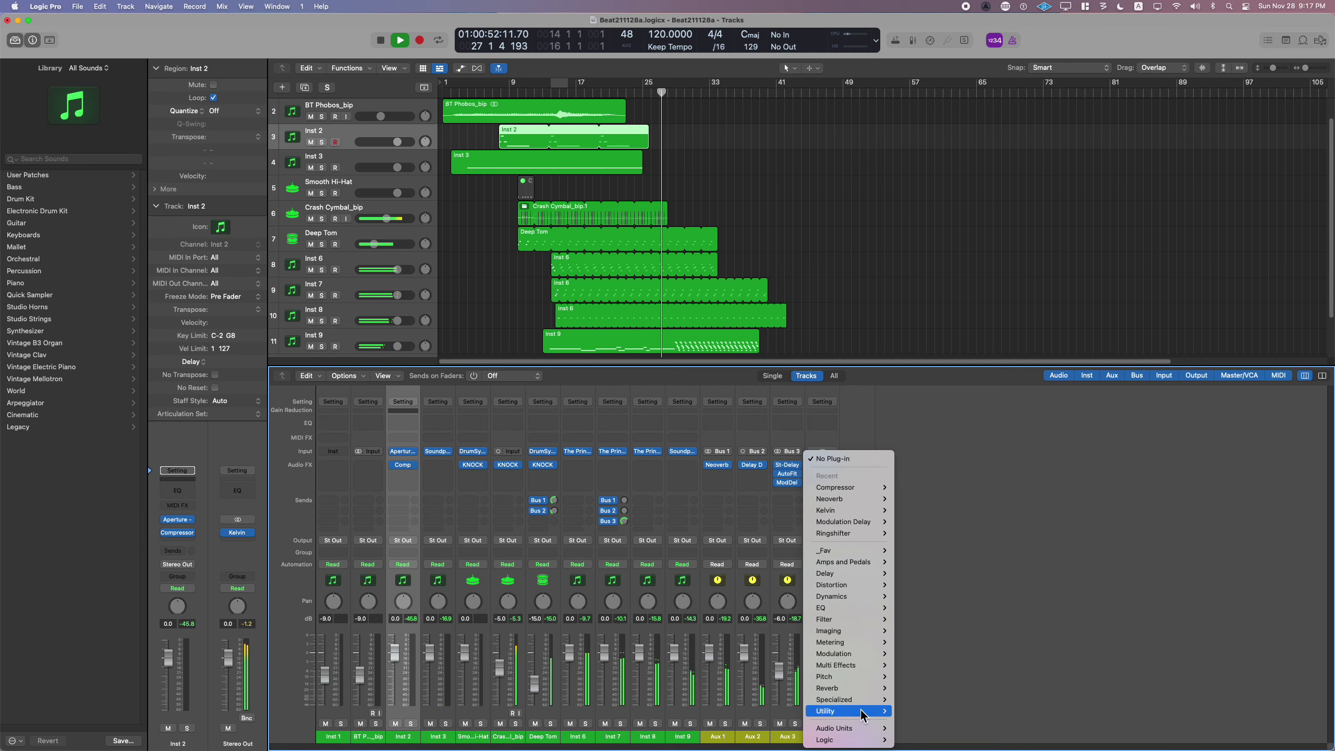
mouse_move(862, 728)
mouse_move(919, 729)
mouse_move(935, 705)
mouse_move(1029, 719)
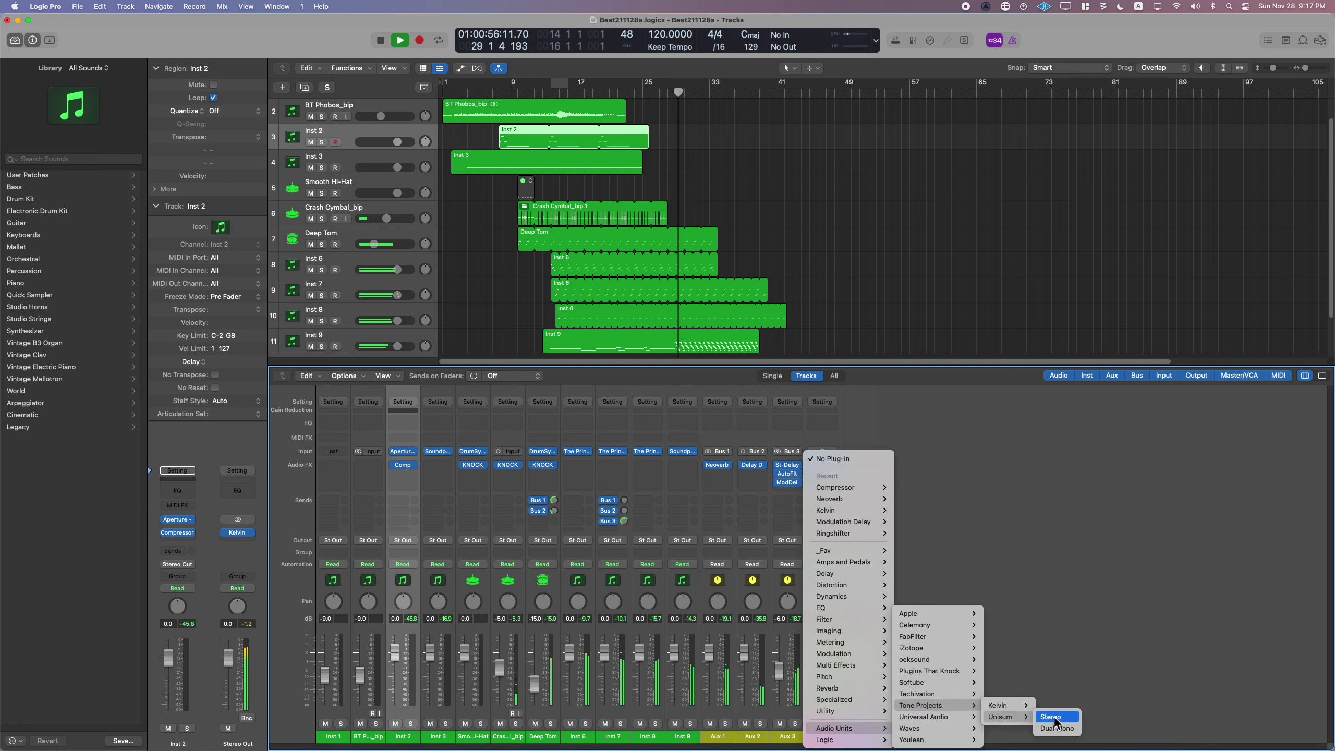
click(1051, 717)
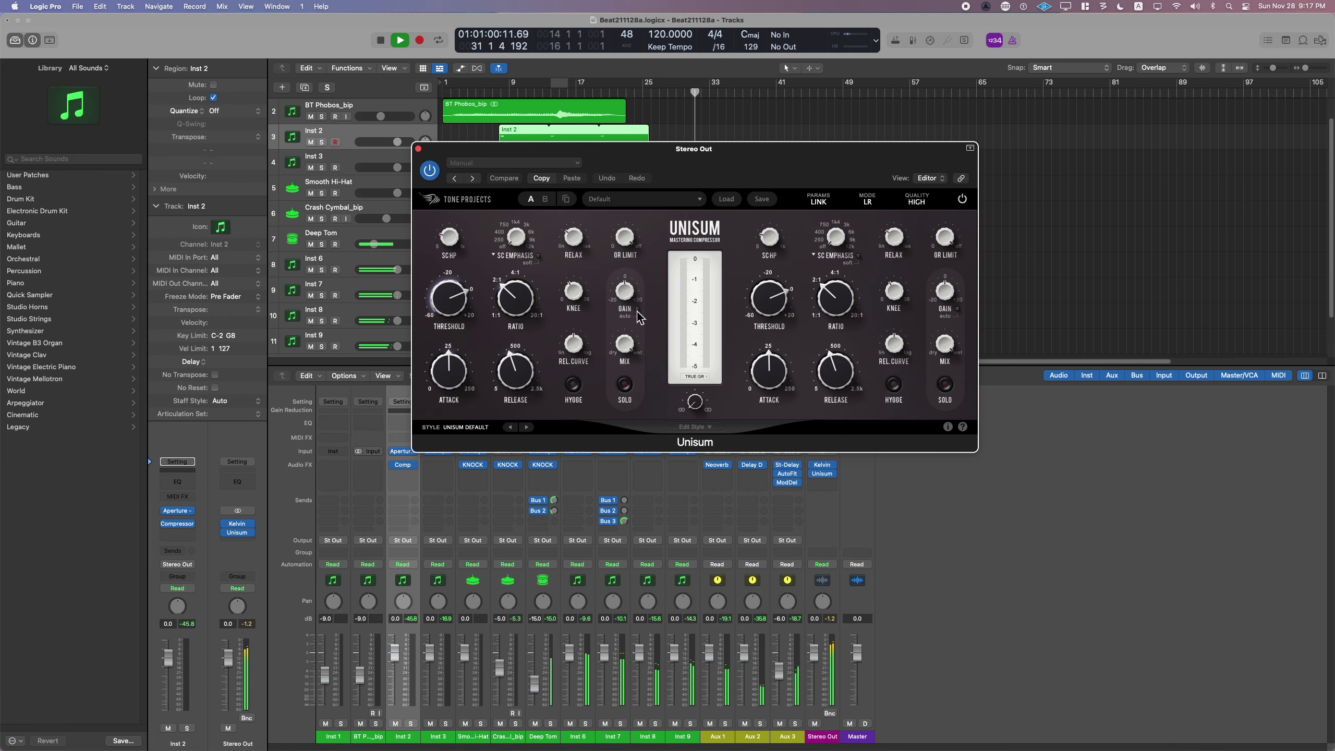
- Lower Unisum's threshold slightly, enable its Hygge option, and move the plug-in window clear of the track list and mixer
drag(629, 298, 628, 303)
drag(475, 313, 452, 313)
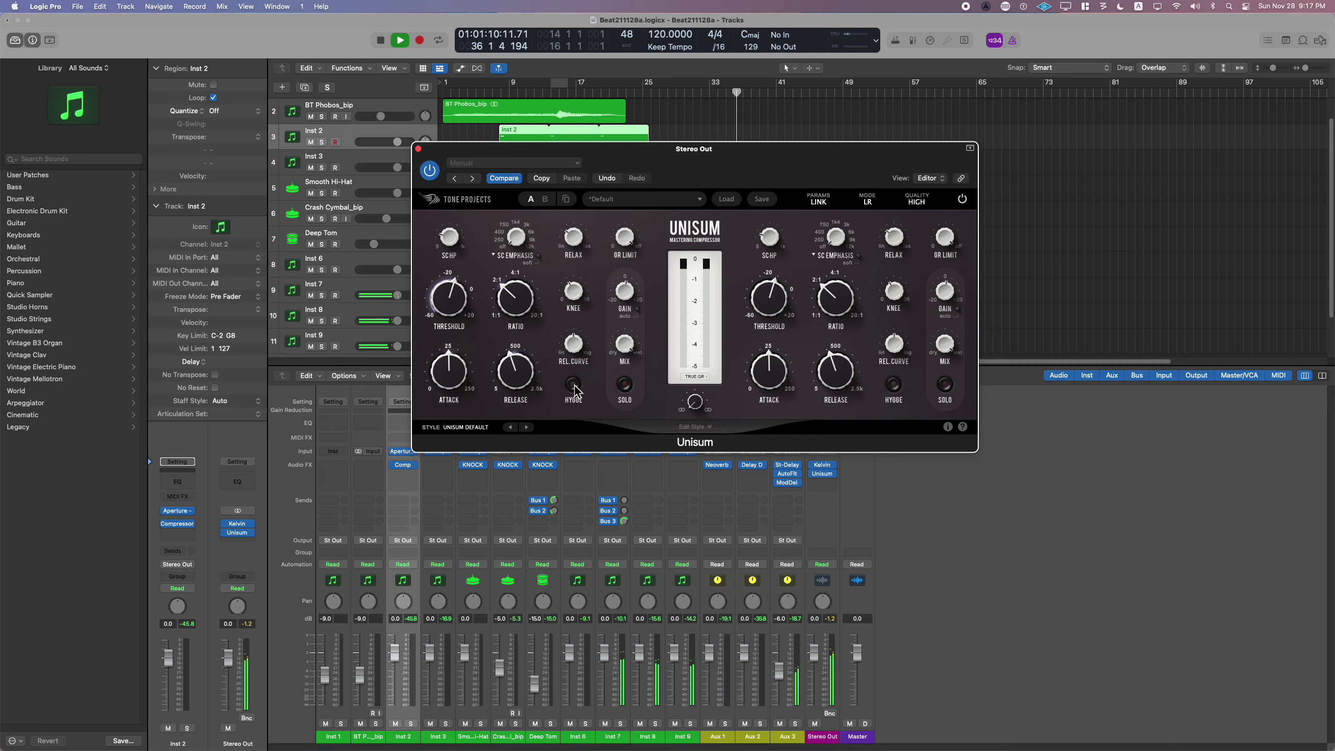
drag(627, 293, 629, 278)
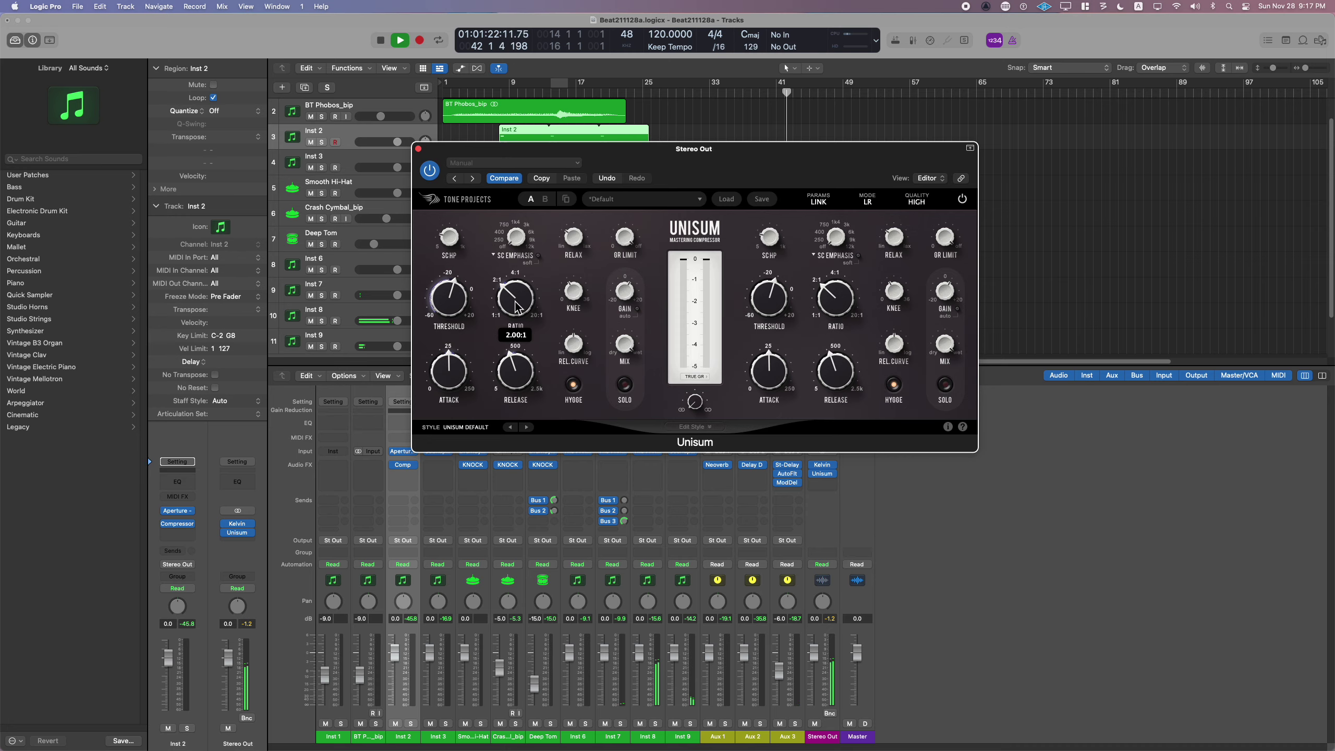
drag(646, 152, 1006, 120)
- Add a Bus 1 send to Inst 8, adjust its level while replaying from bar 14, and close the Unisum window
click(408, 316)
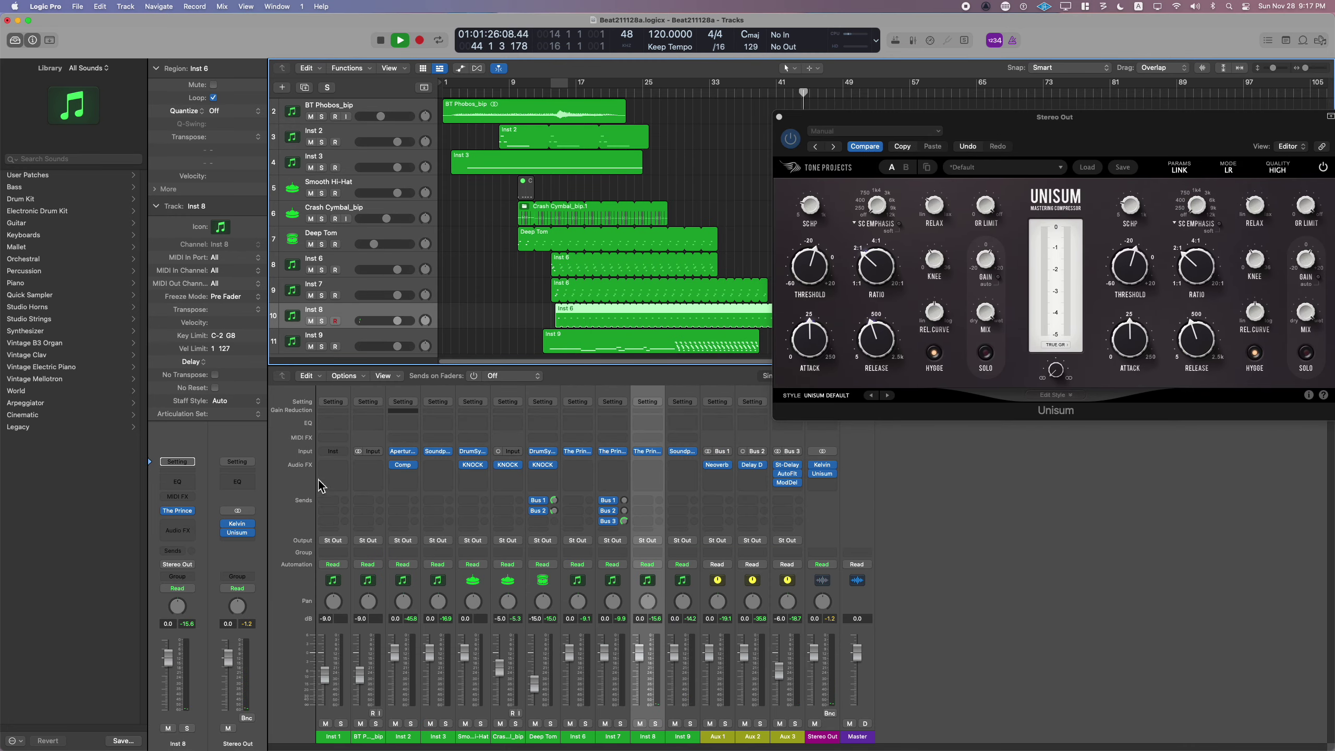
click(638, 521)
mouse_move(652, 517)
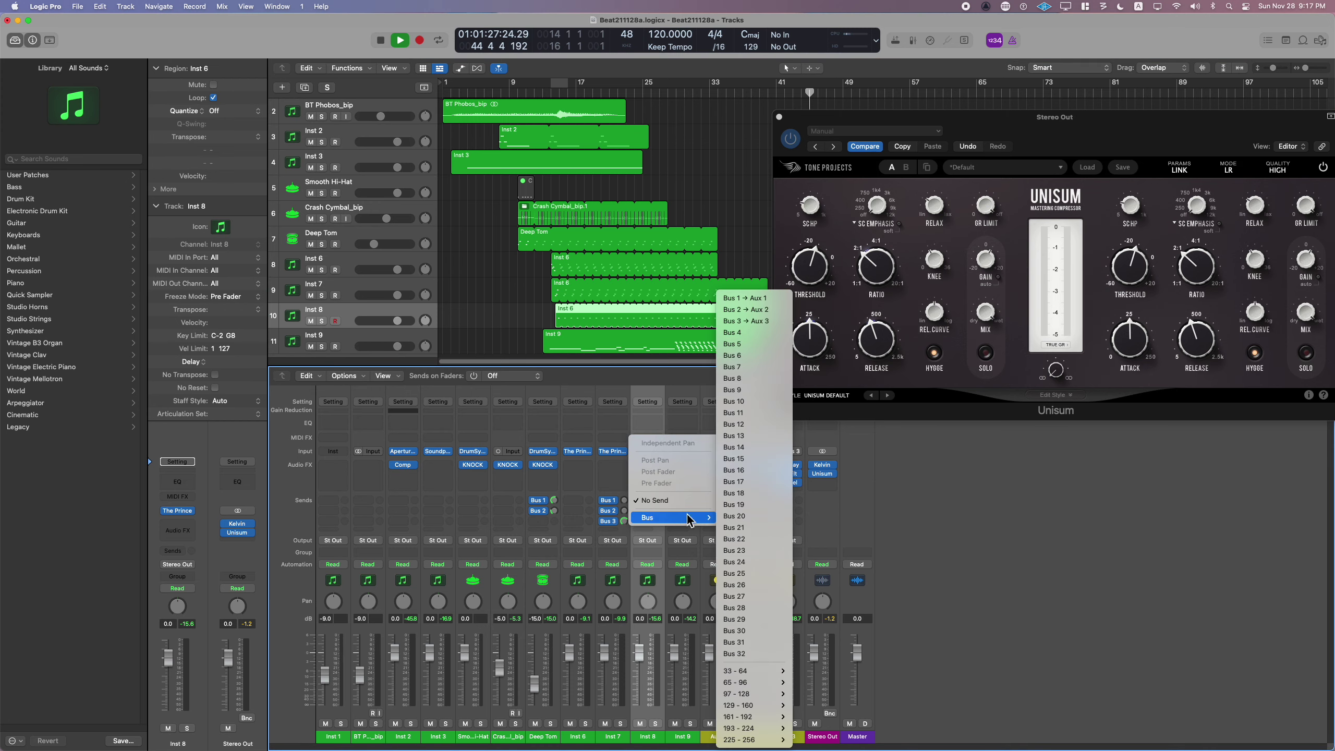
click(746, 298)
drag(659, 500, 659, 473)
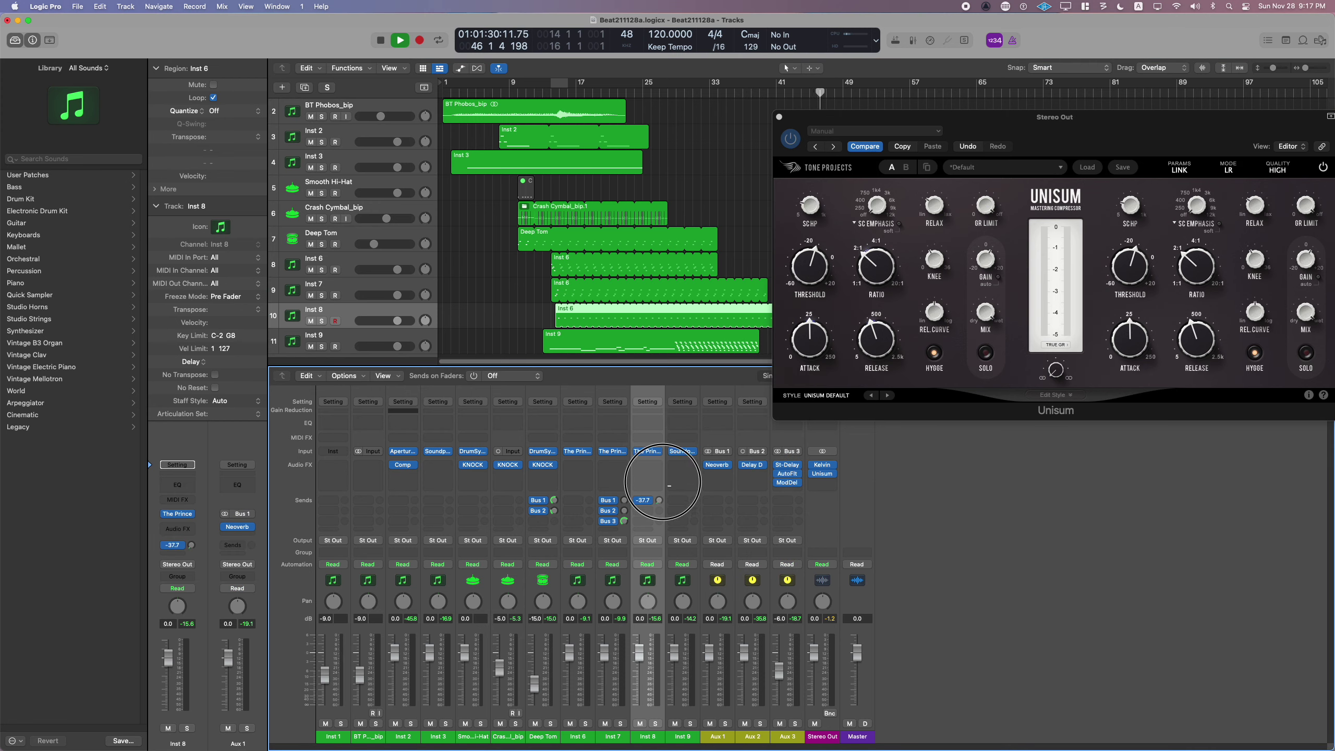
click(552, 92)
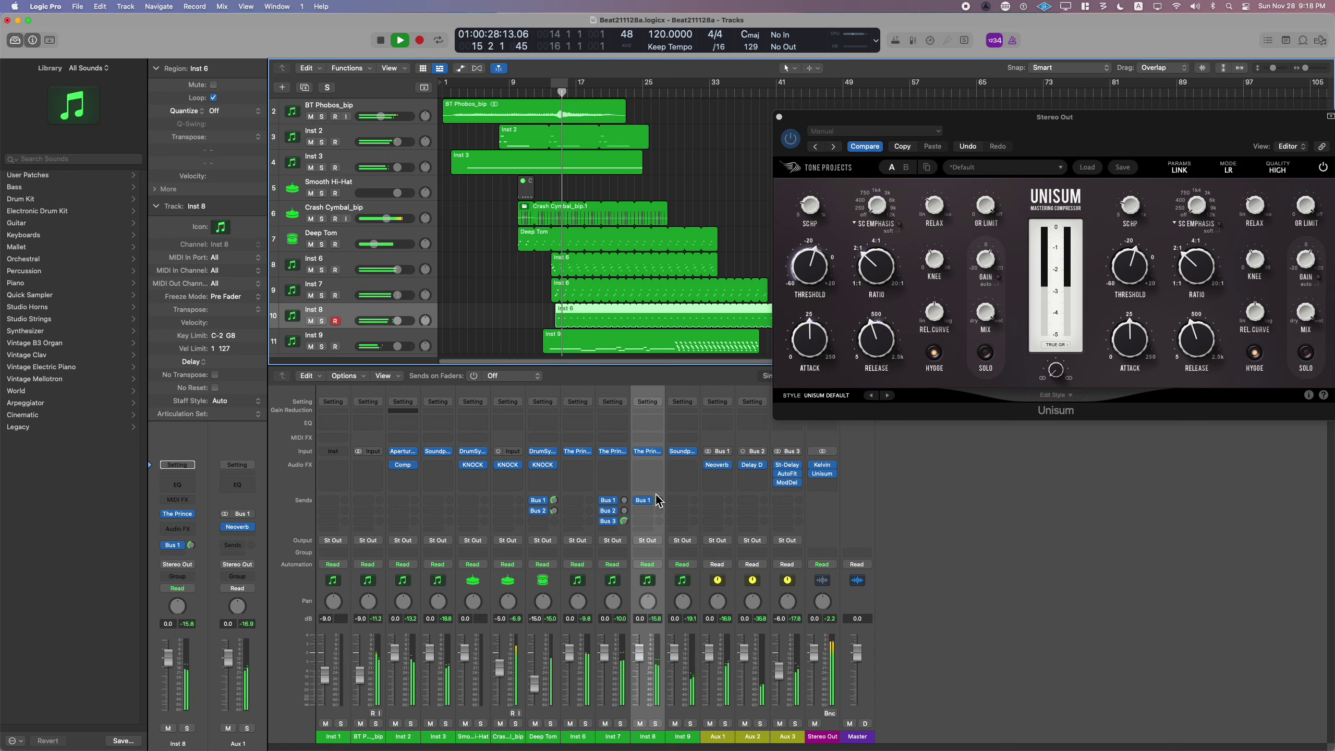
drag(658, 500, 664, 518)
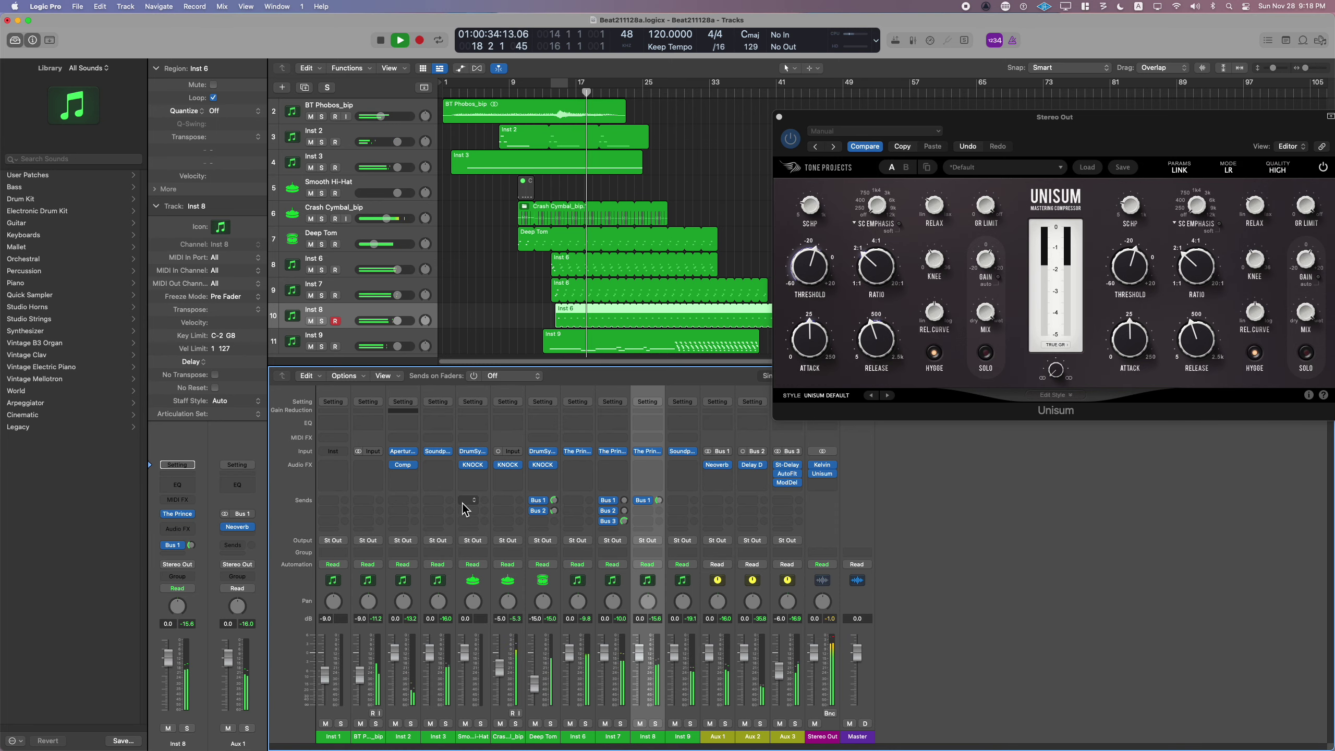
click(779, 117)
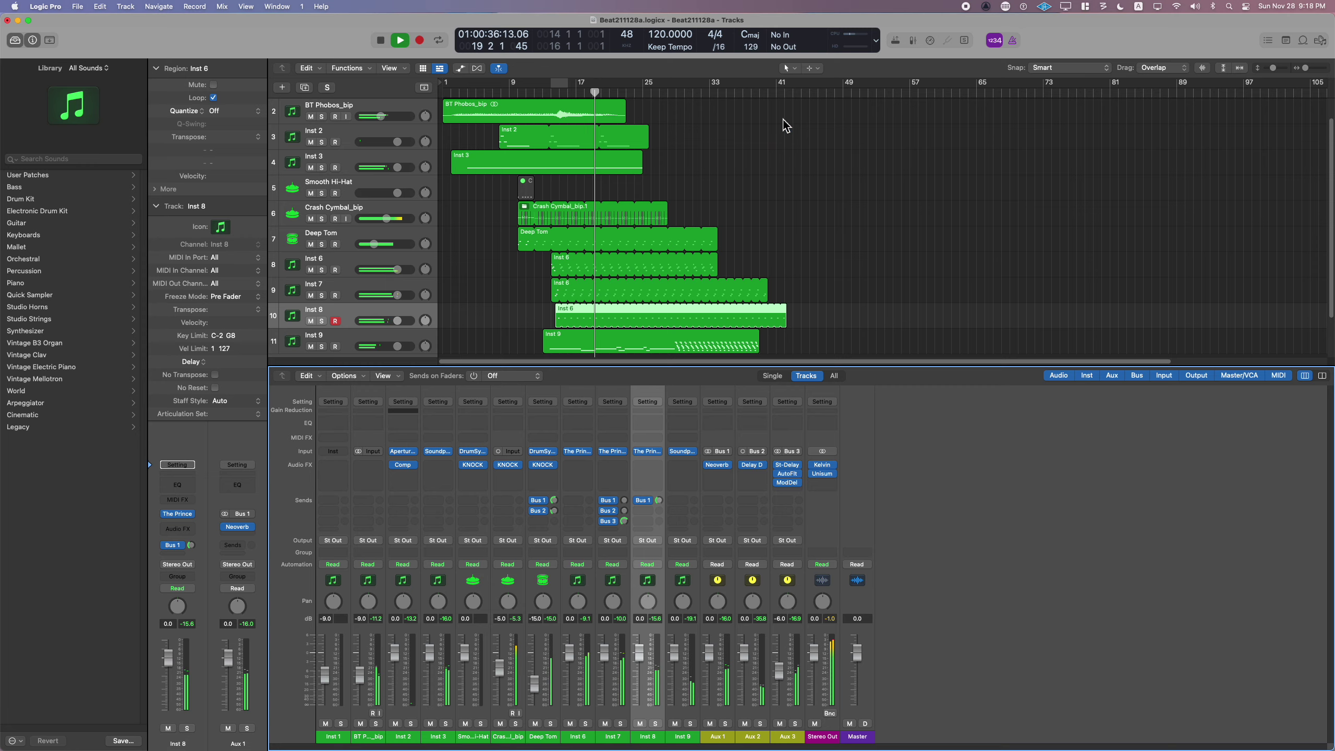
click(833, 166)
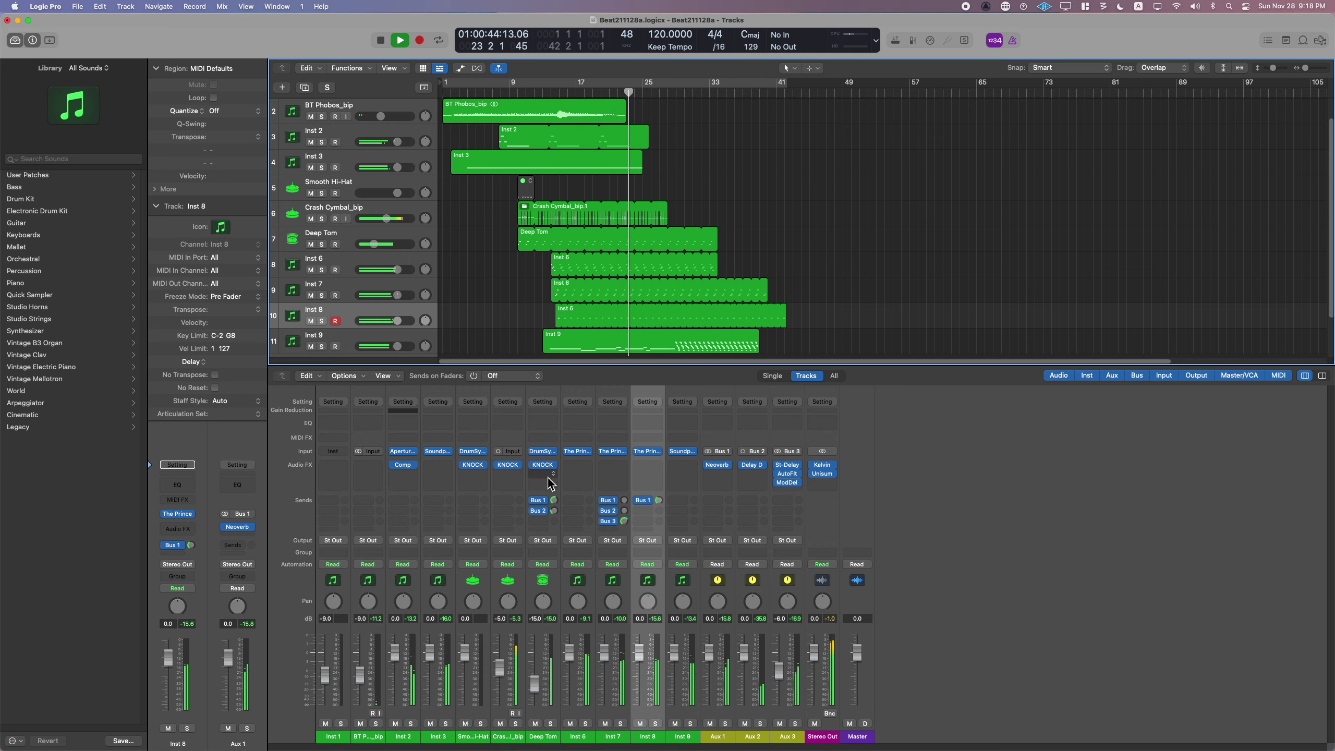
- Examine Deep Tom's Drum Synth and Crash Cymbal_bip's KNOCK settings, keeping the Drum Synth window clear of the regions
click(546, 451)
drag(405, 103, 907, 143)
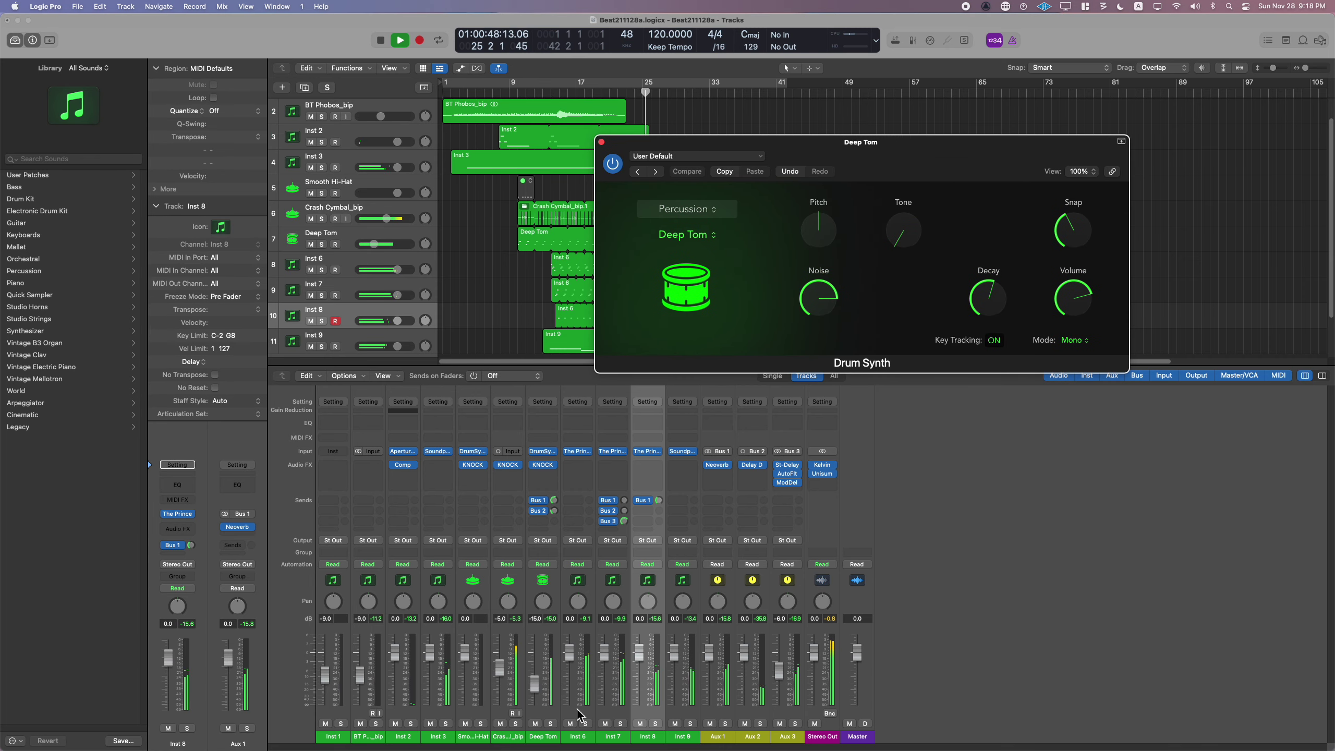
click(552, 717)
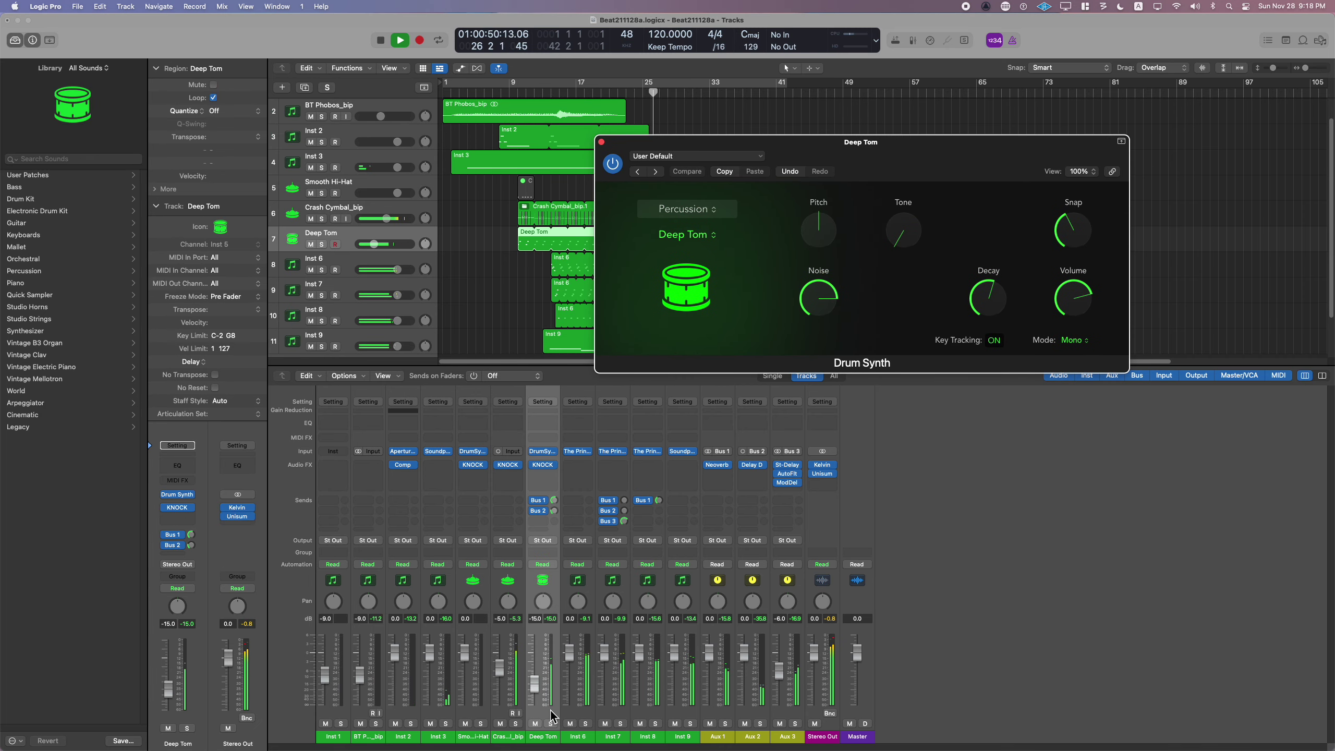
click(487, 591)
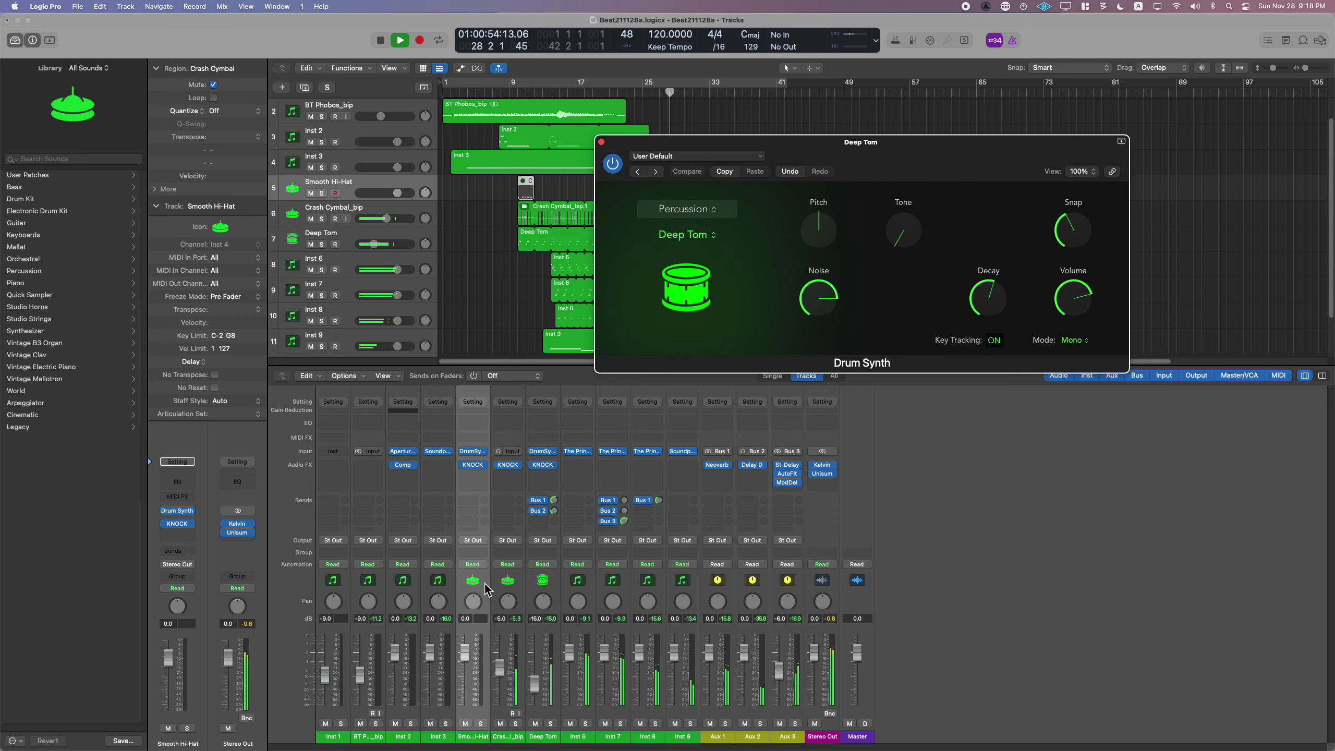
click(513, 590)
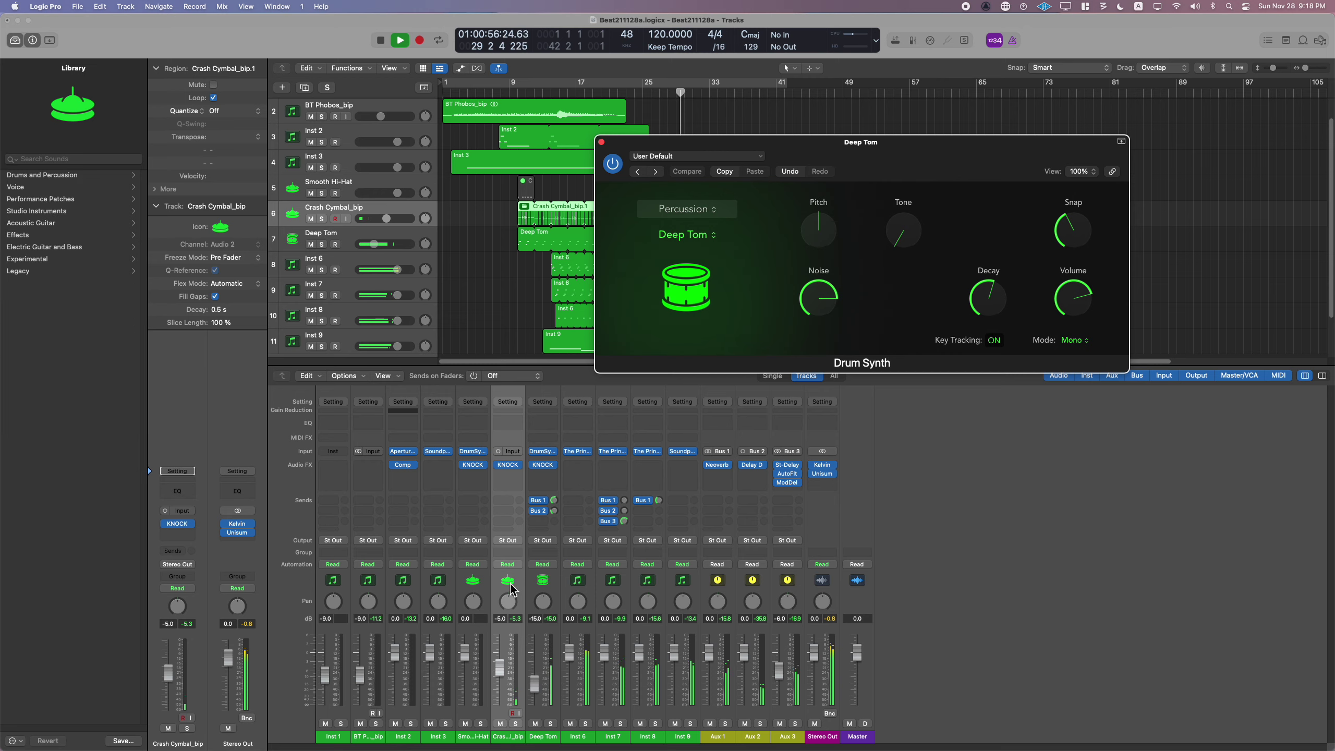
click(509, 467)
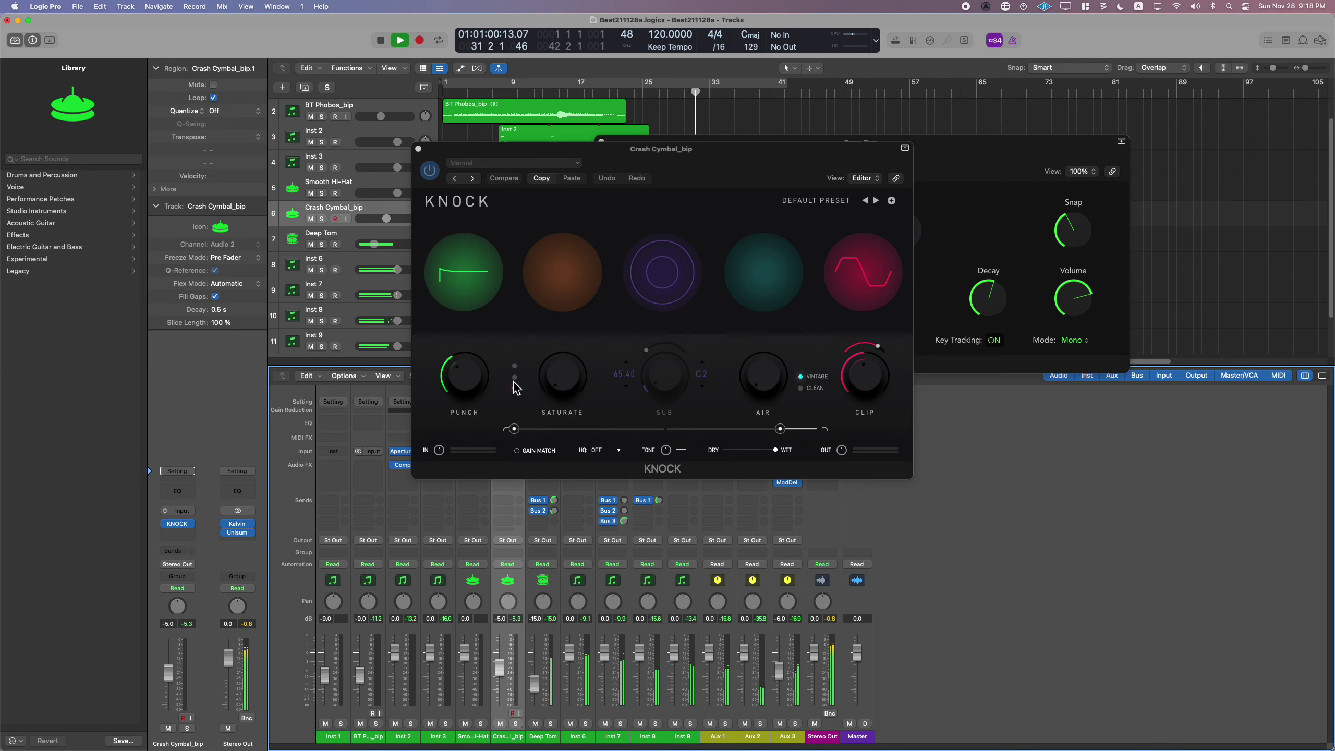
click(418, 149)
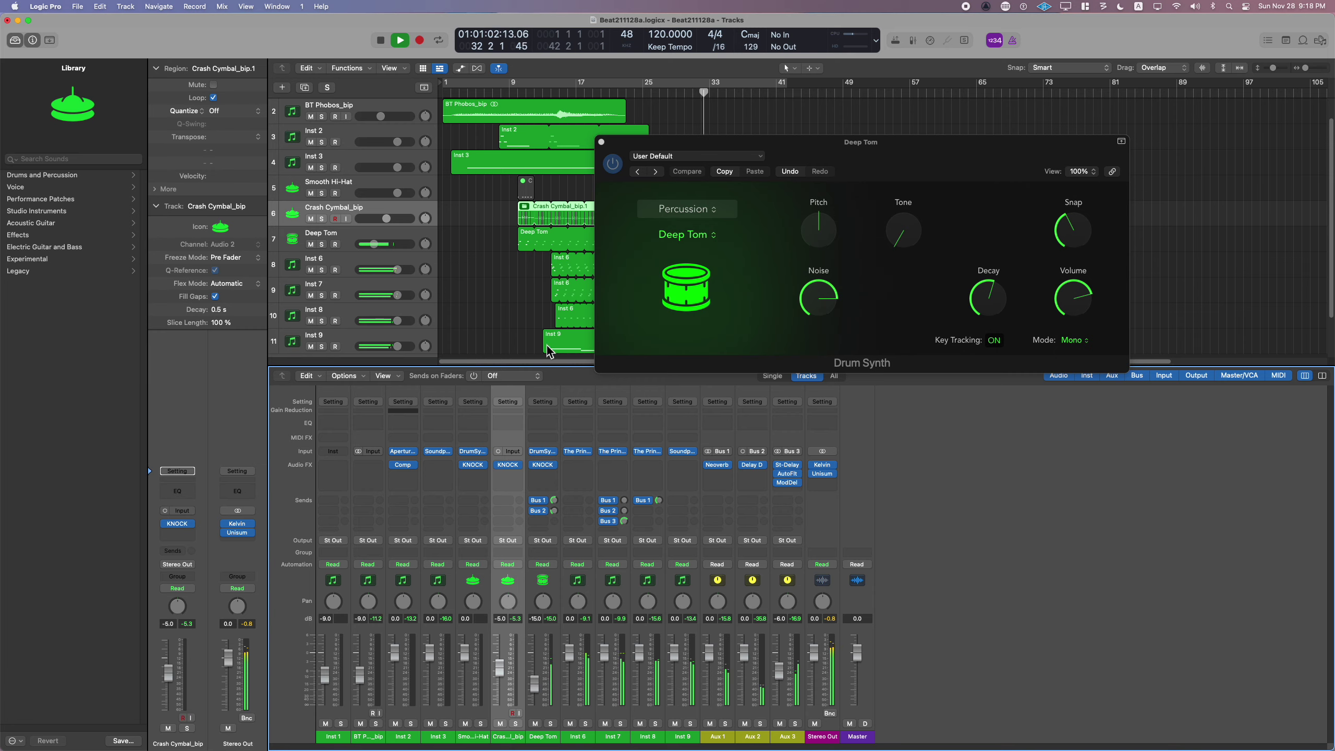
drag(642, 143, 864, 150)
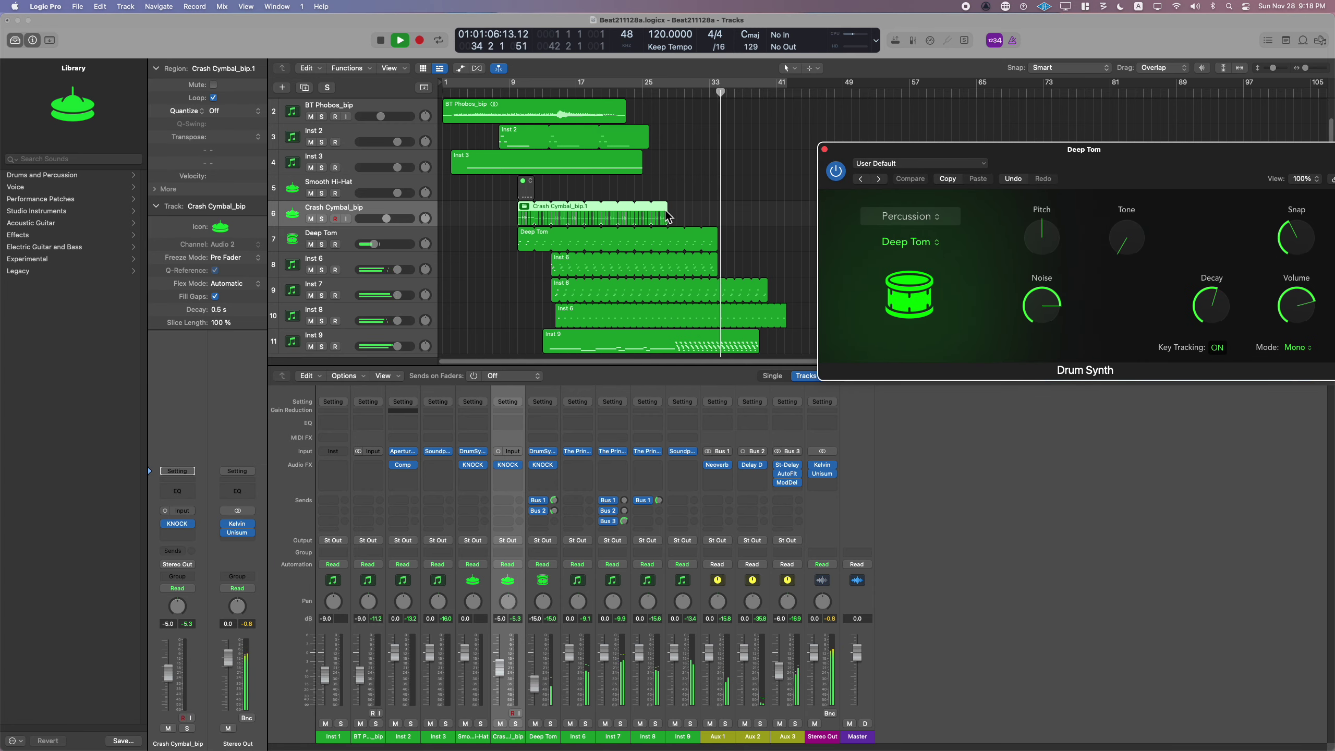
- Replay from bar 10, add a Bus 1 send to Crash Cymbal_bip, and balance the send level by ear
click(520, 103)
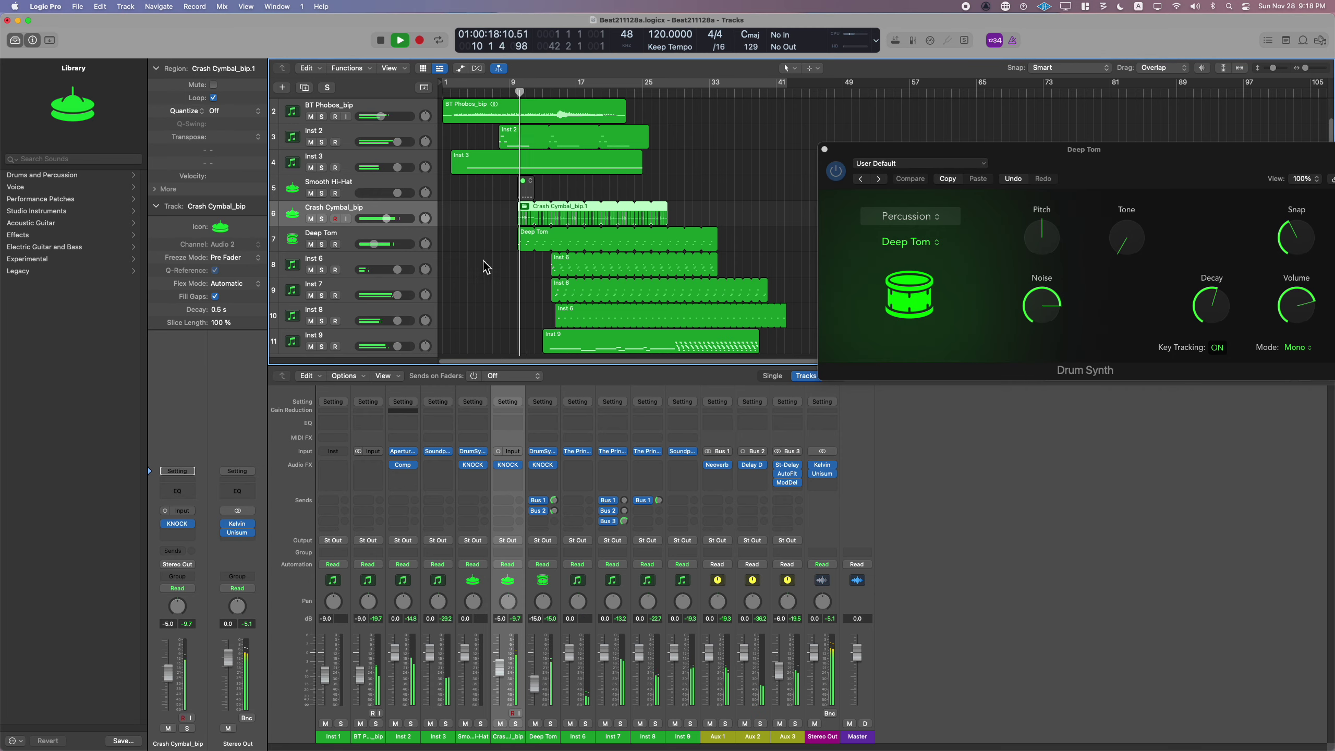
click(509, 499)
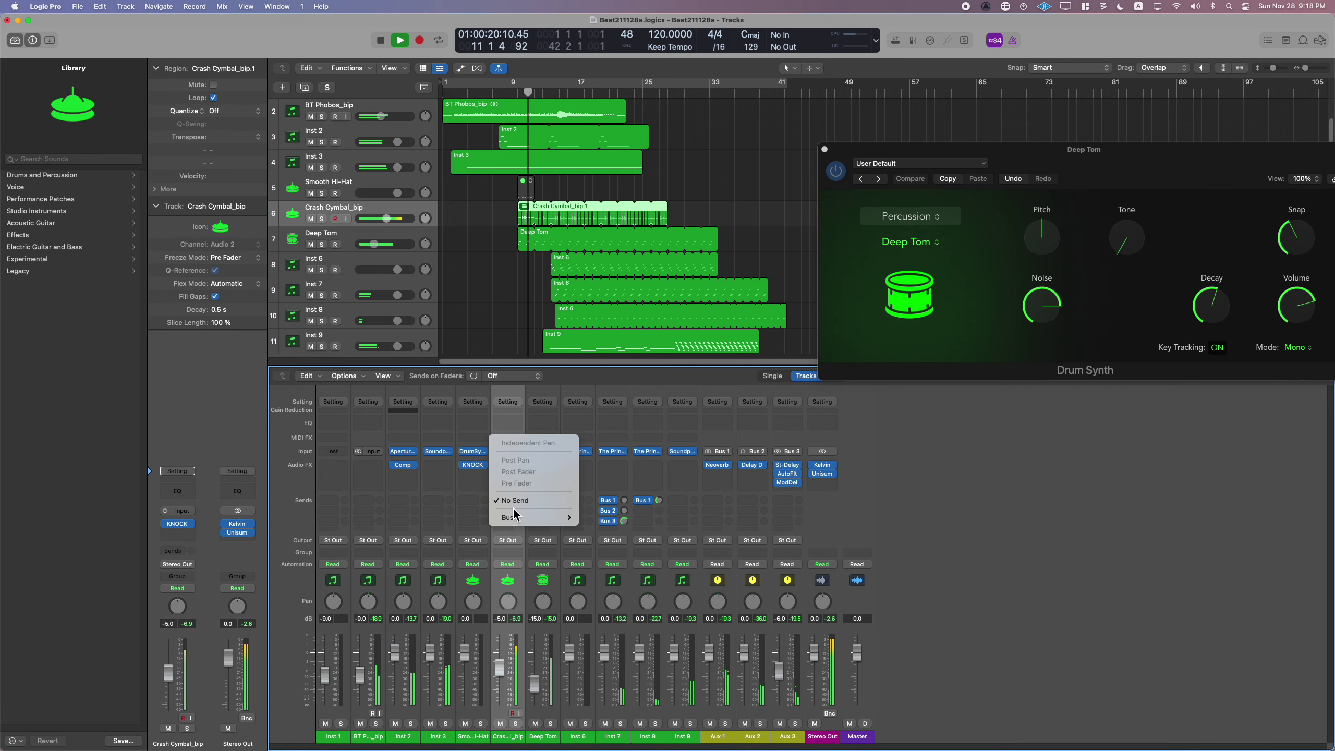
mouse_move(531, 517)
click(604, 298)
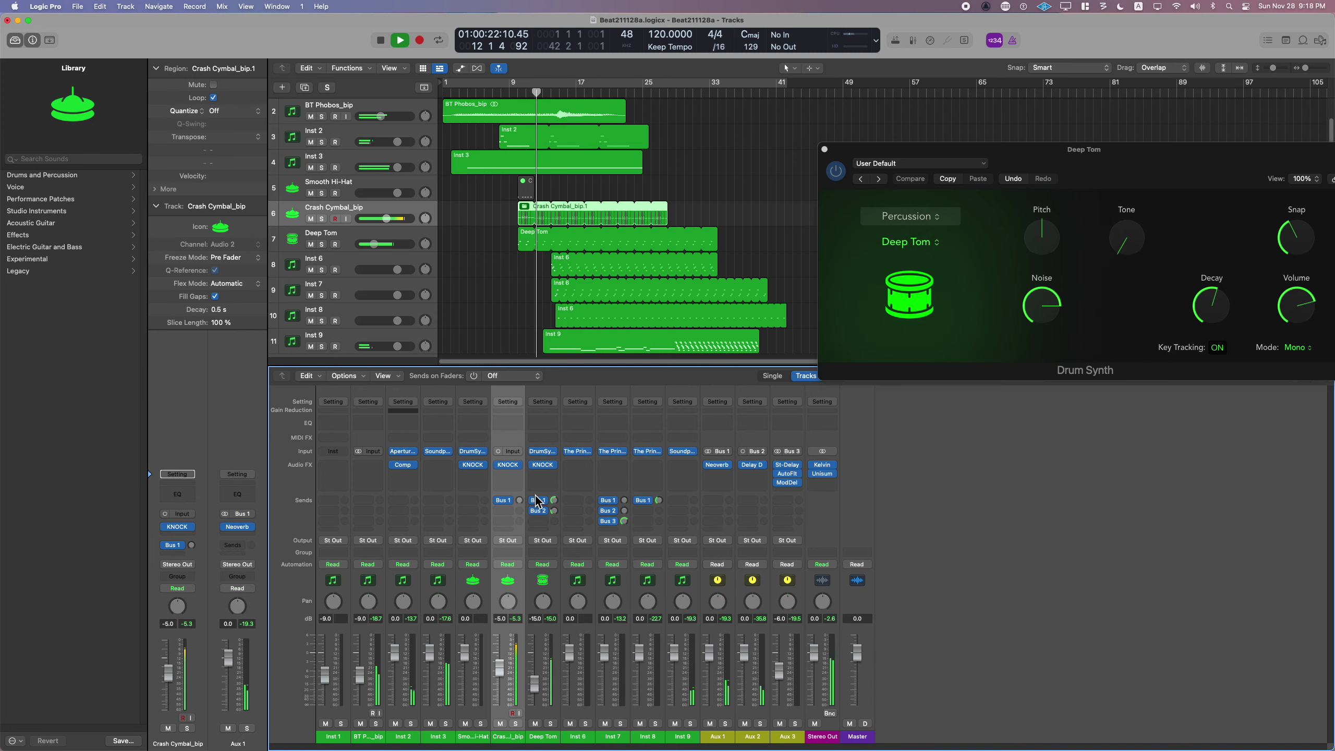
drag(527, 474, 523, 437)
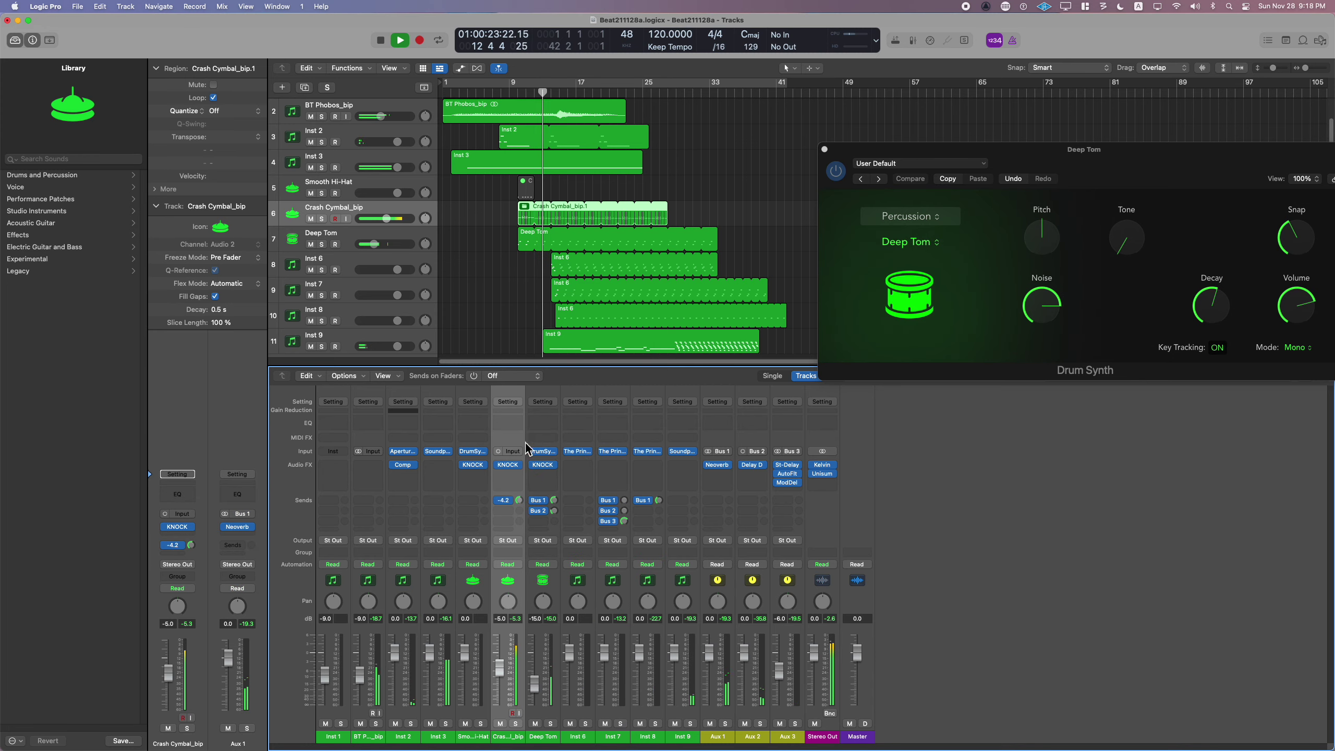
mouse_move(519, 501)
mouse_down()
mouse_move(516, 532)
mouse_move(521, 512)
mouse_up()
click(520, 501)
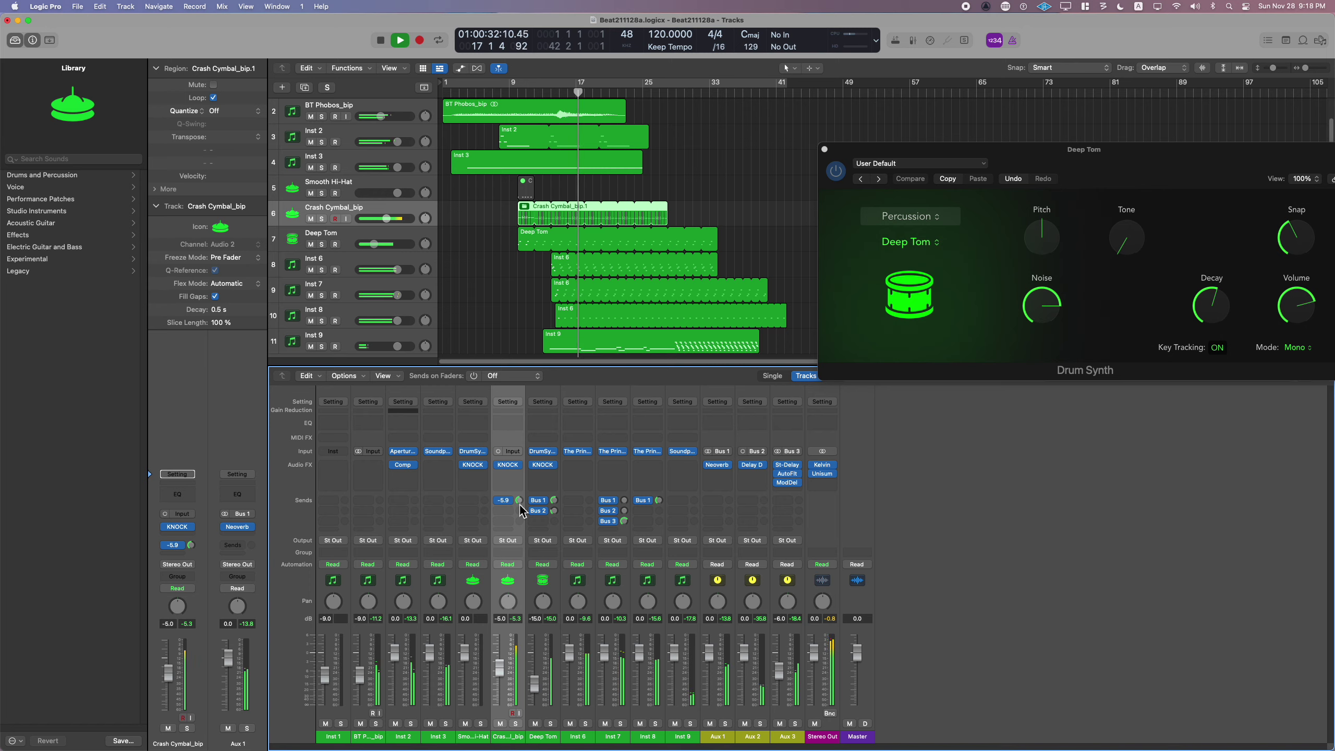
drag(521, 508, 506, 521)
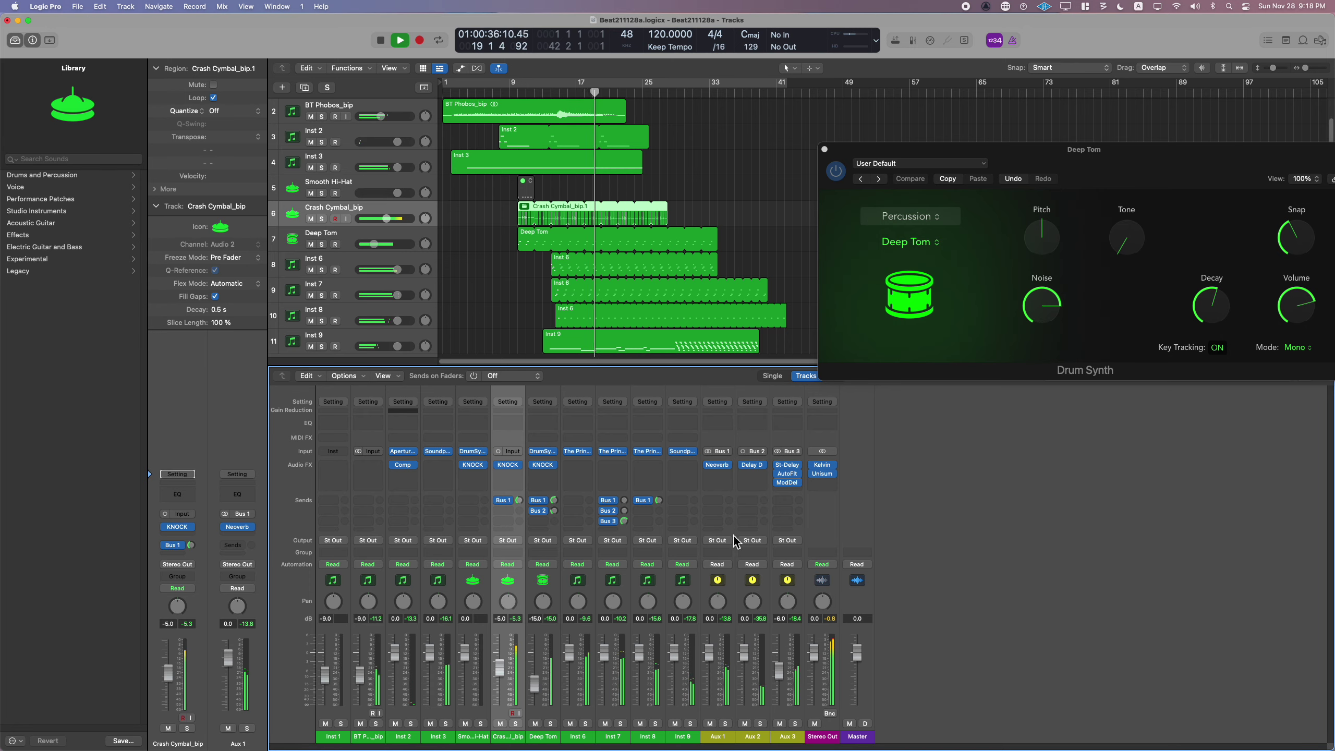
- Run Neoverb's Reverb Assistant on Aux 1, accept its suggestion, and shift the reverb blend down between Plate and Hall
click(722, 466)
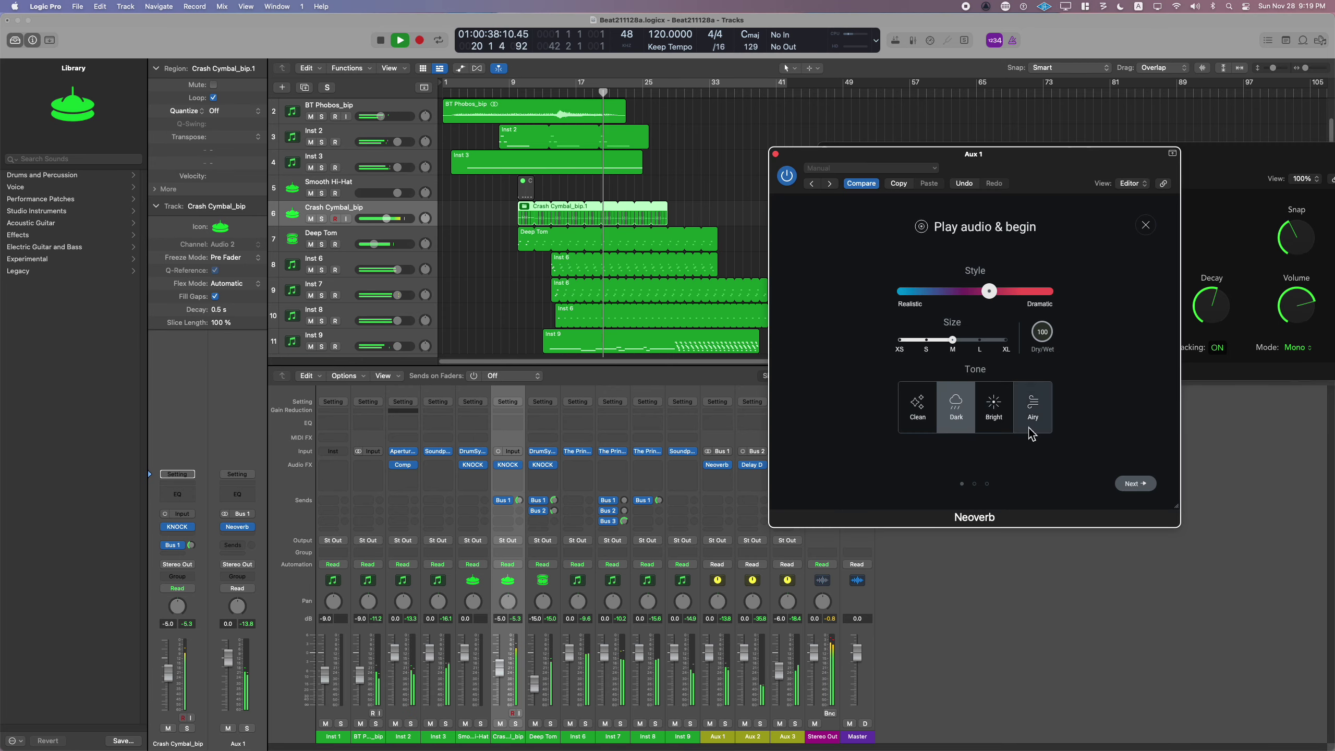
drag(1027, 182, 466, 240)
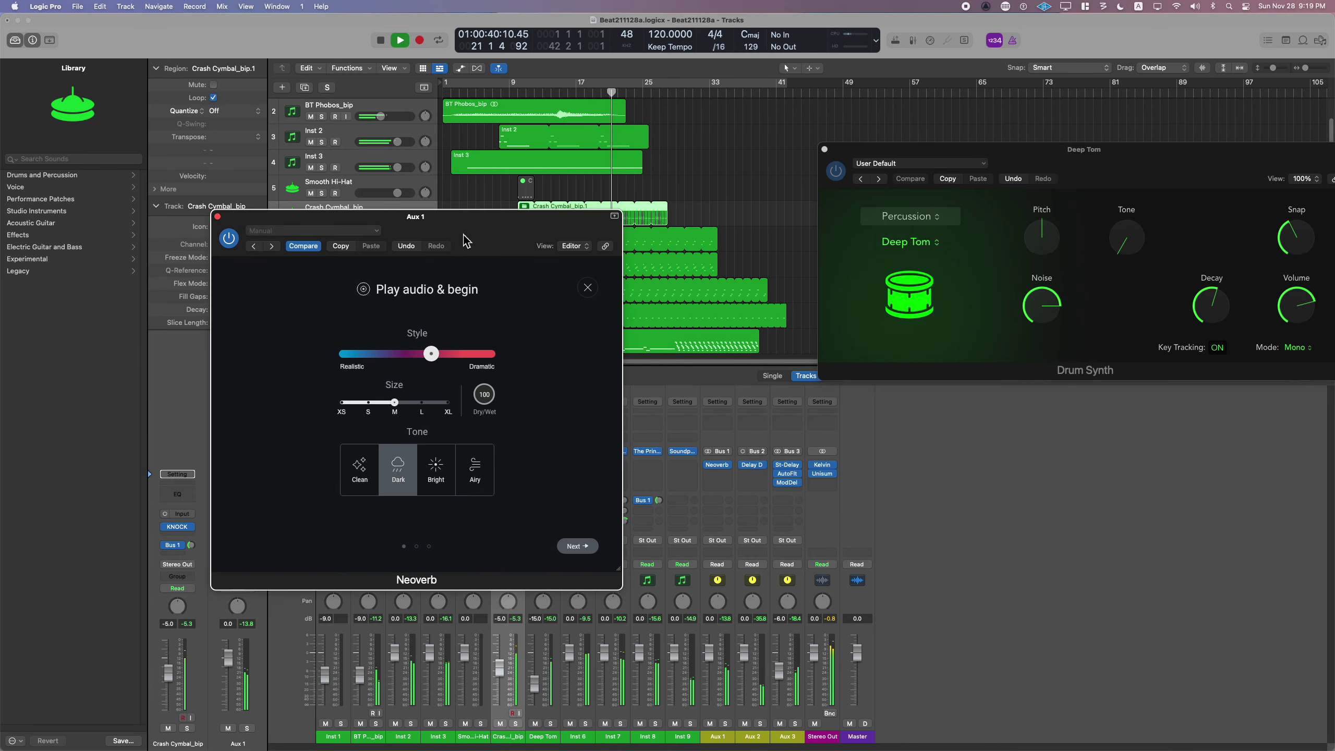
click(572, 548)
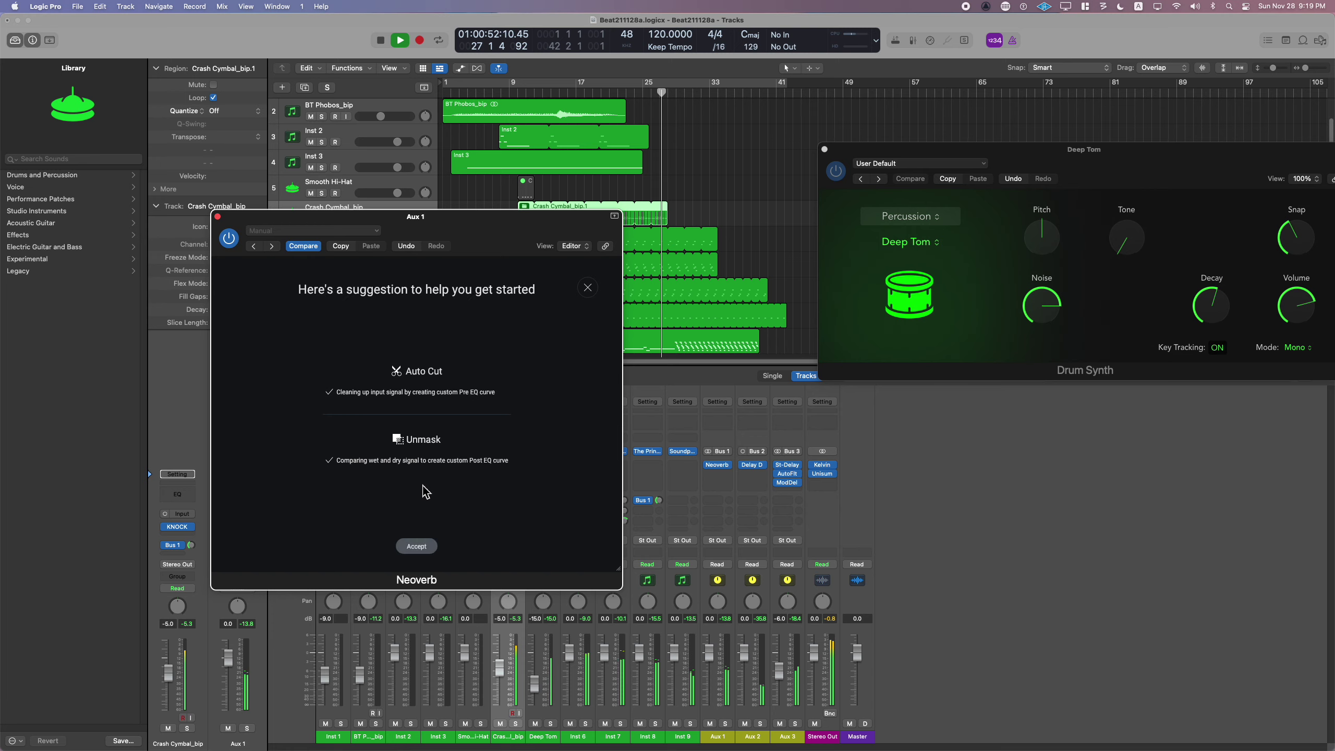
click(428, 547)
drag(411, 364, 429, 427)
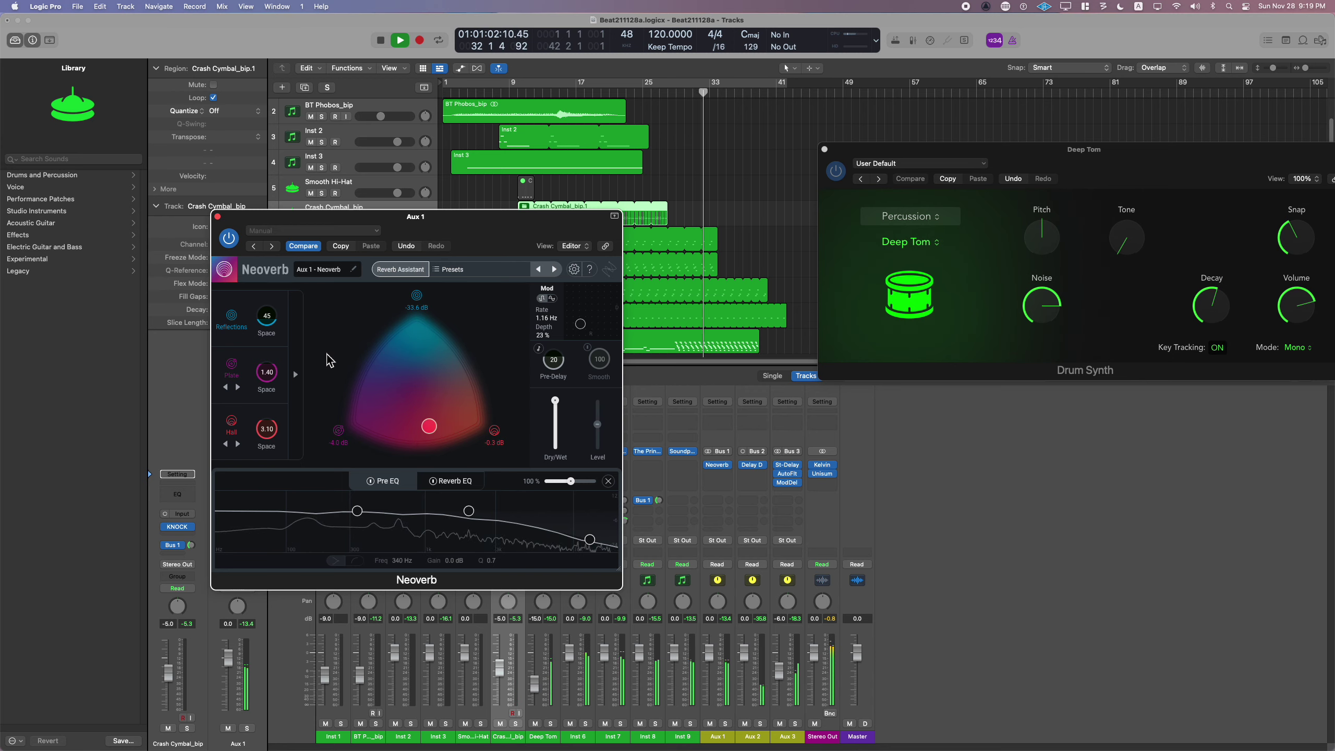
click(218, 216)
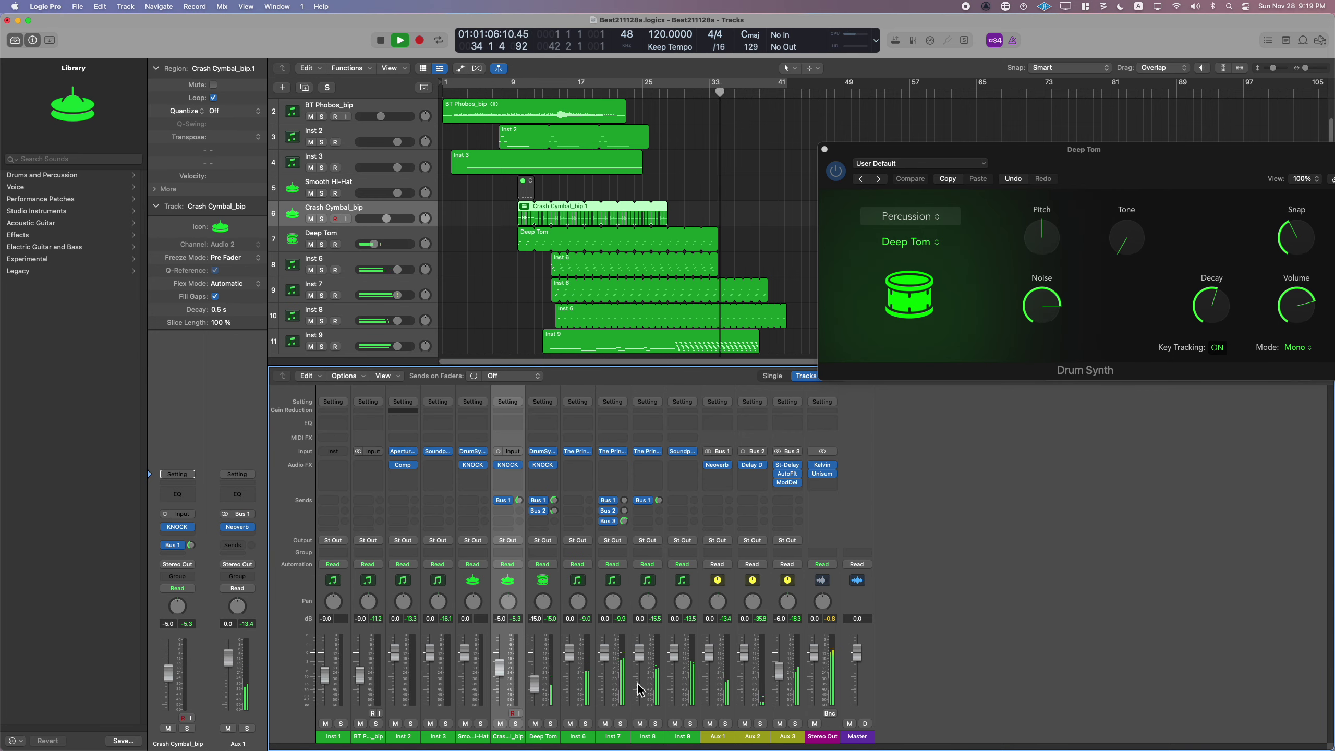
- Solo Inst 7, turn down its Bus 1 send while listening, and end the solo
click(620, 724)
drag(625, 500, 628, 619)
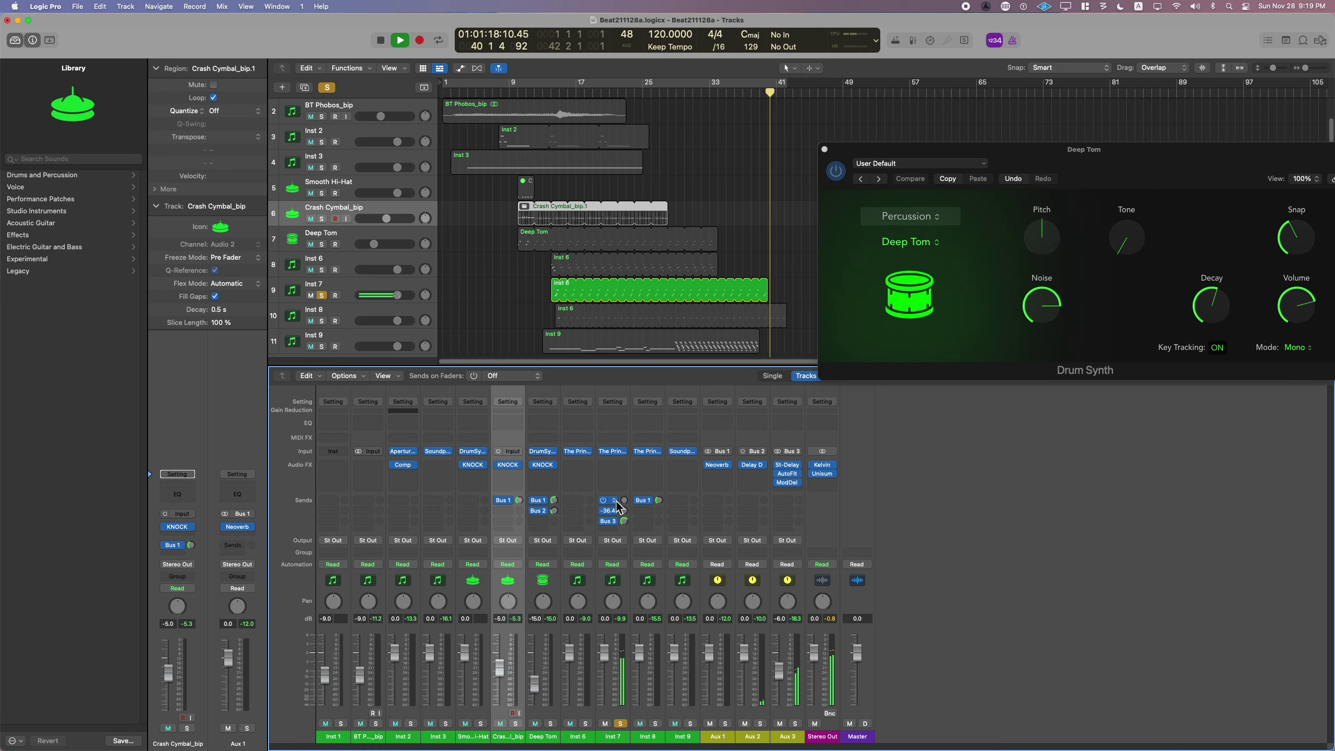
click(321, 295)
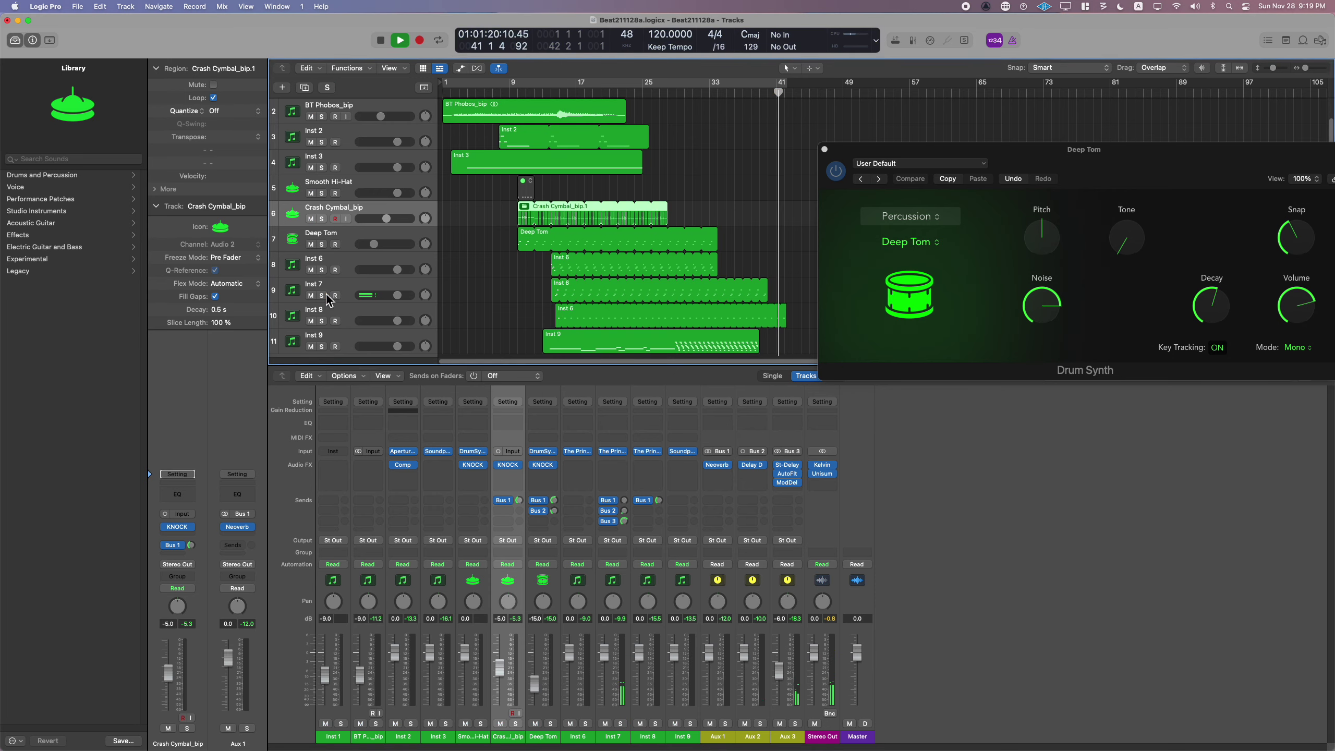
- Solo Inst 6 and replay it from bar 14
click(322, 270)
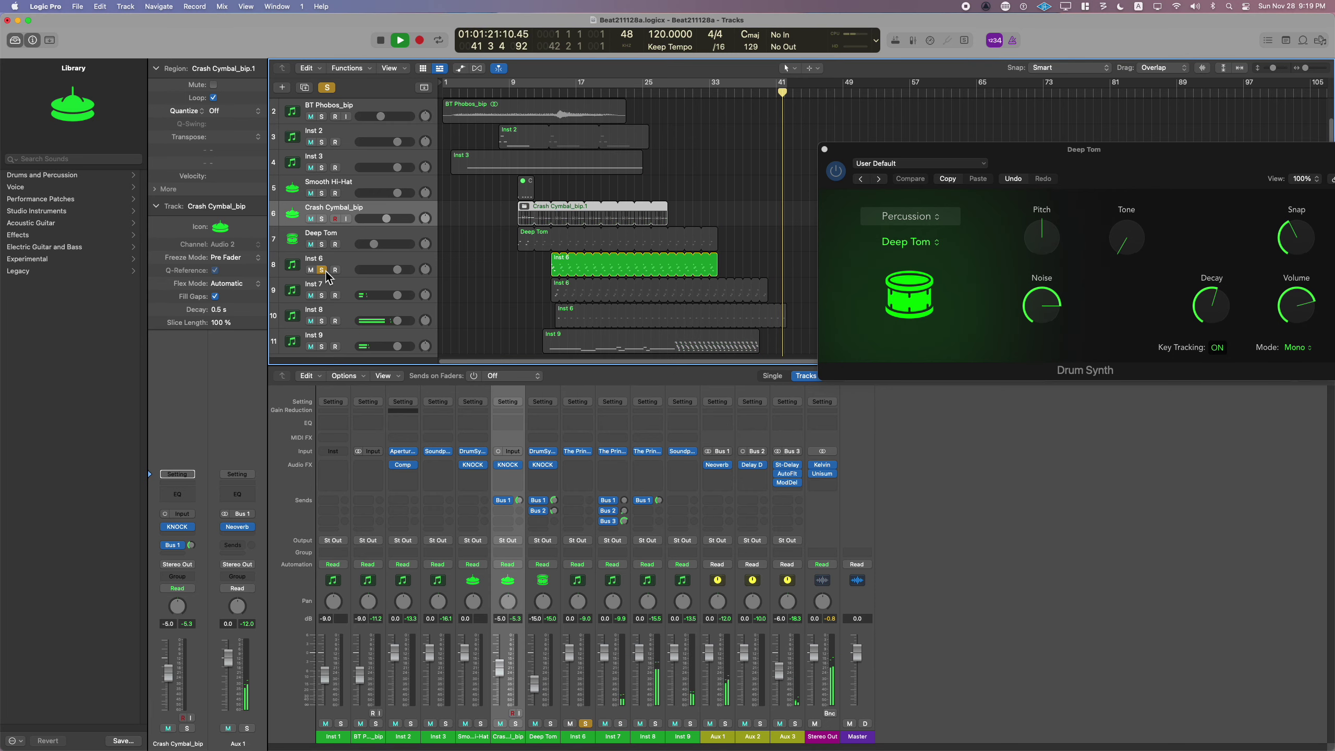
click(551, 91)
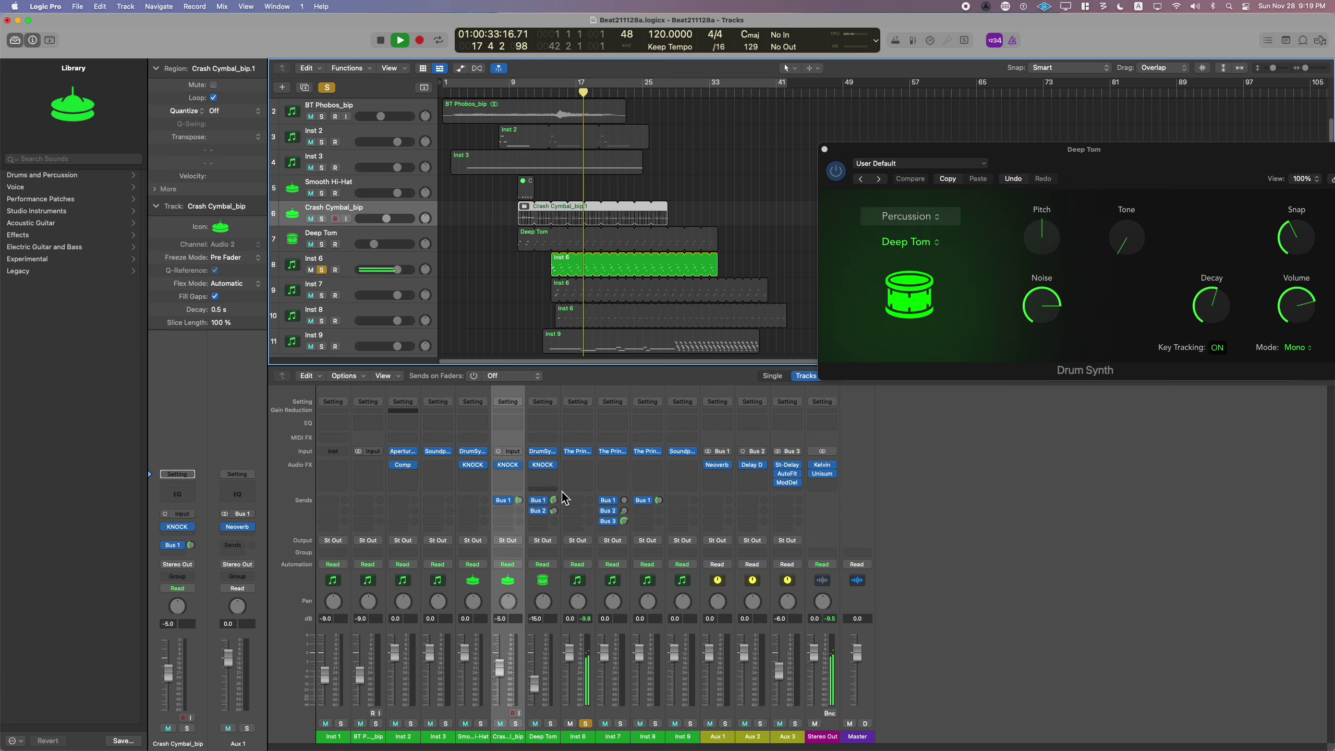
- Add a Bus 1 send to Inst 6, set its level to -13 dB, and end the solo
click(579, 501)
mouse_move(584, 517)
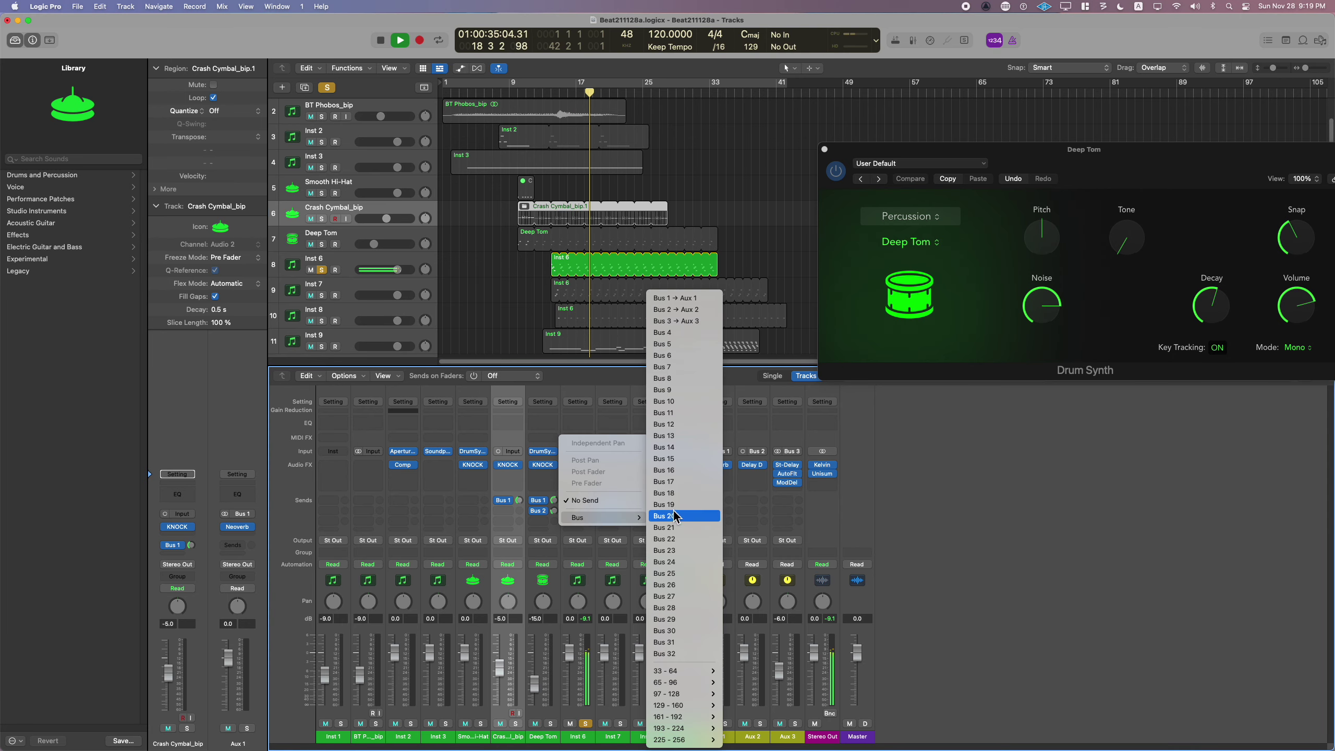
click(678, 297)
drag(624, 500, 589, 501)
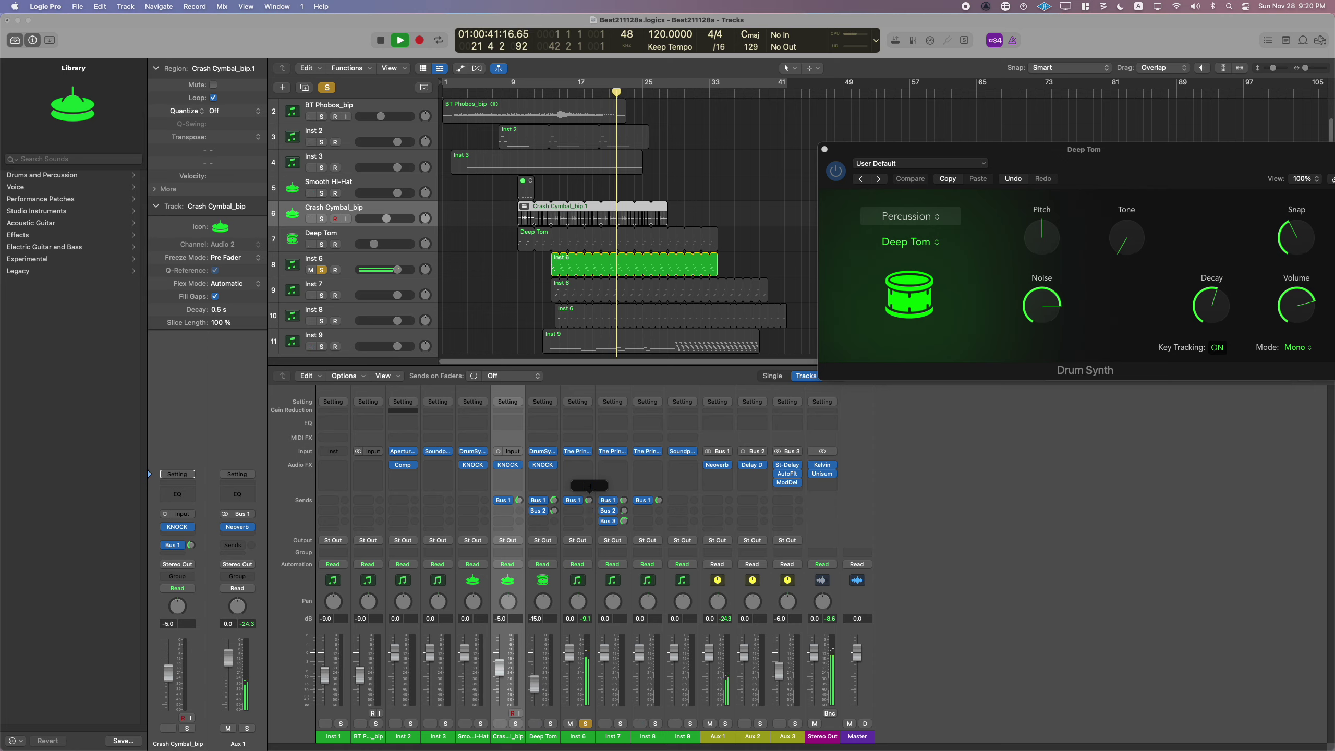
text(-13)
key(Return)
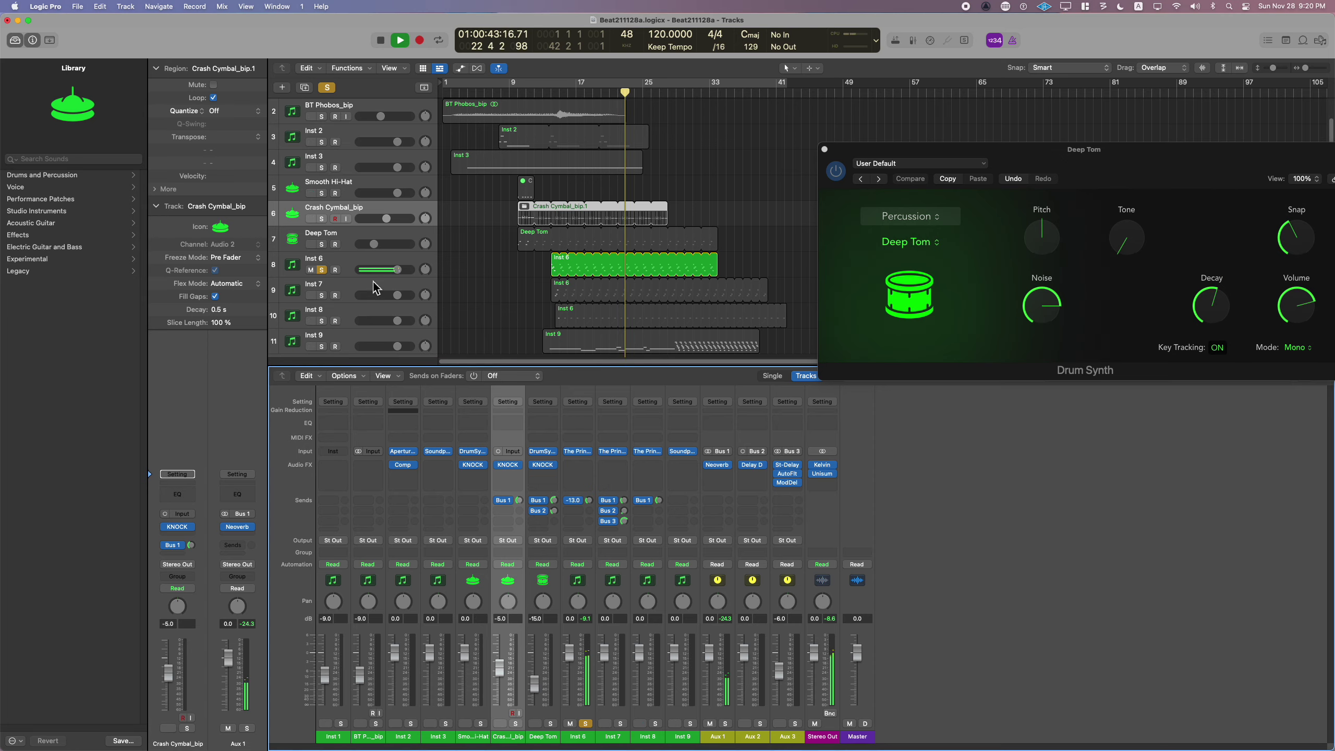
click(322, 270)
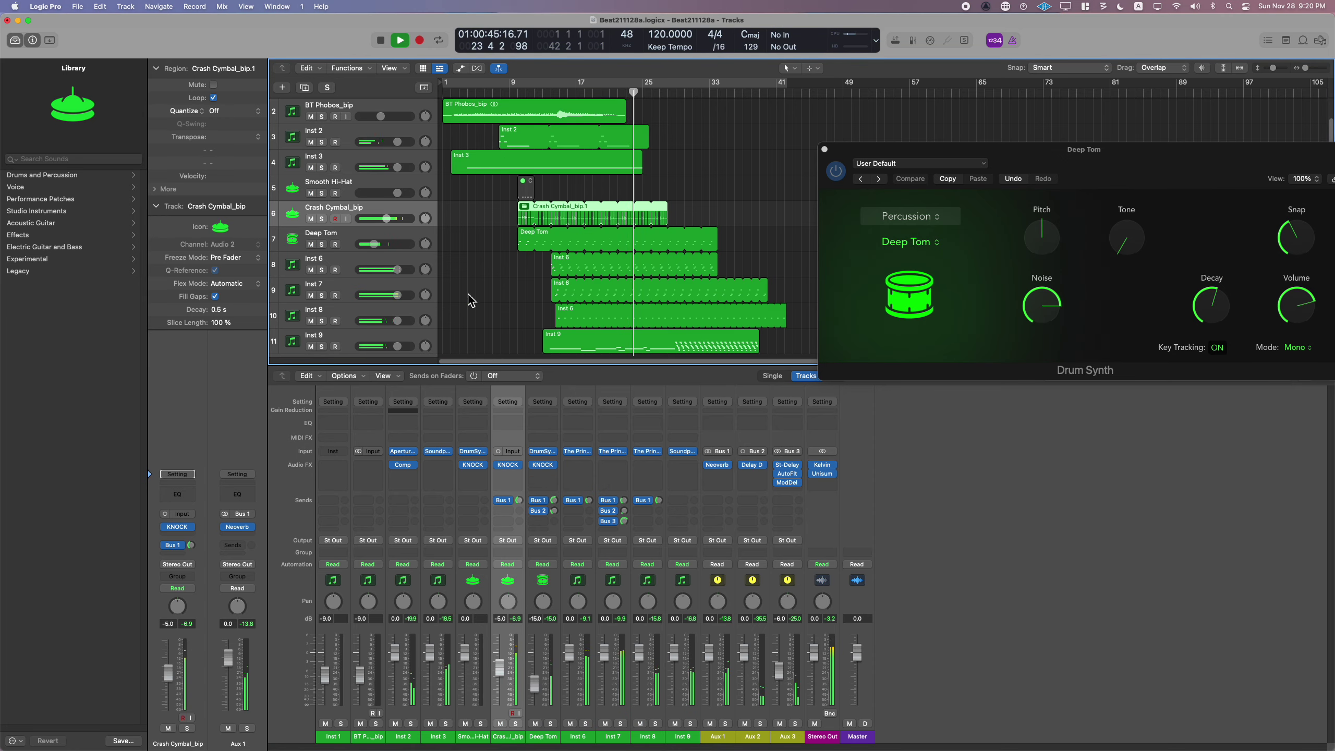
- Briefly solo Deep Tom to check its sound in the mix, and close its Drum Synth window
drag(855, 152, 728, 136)
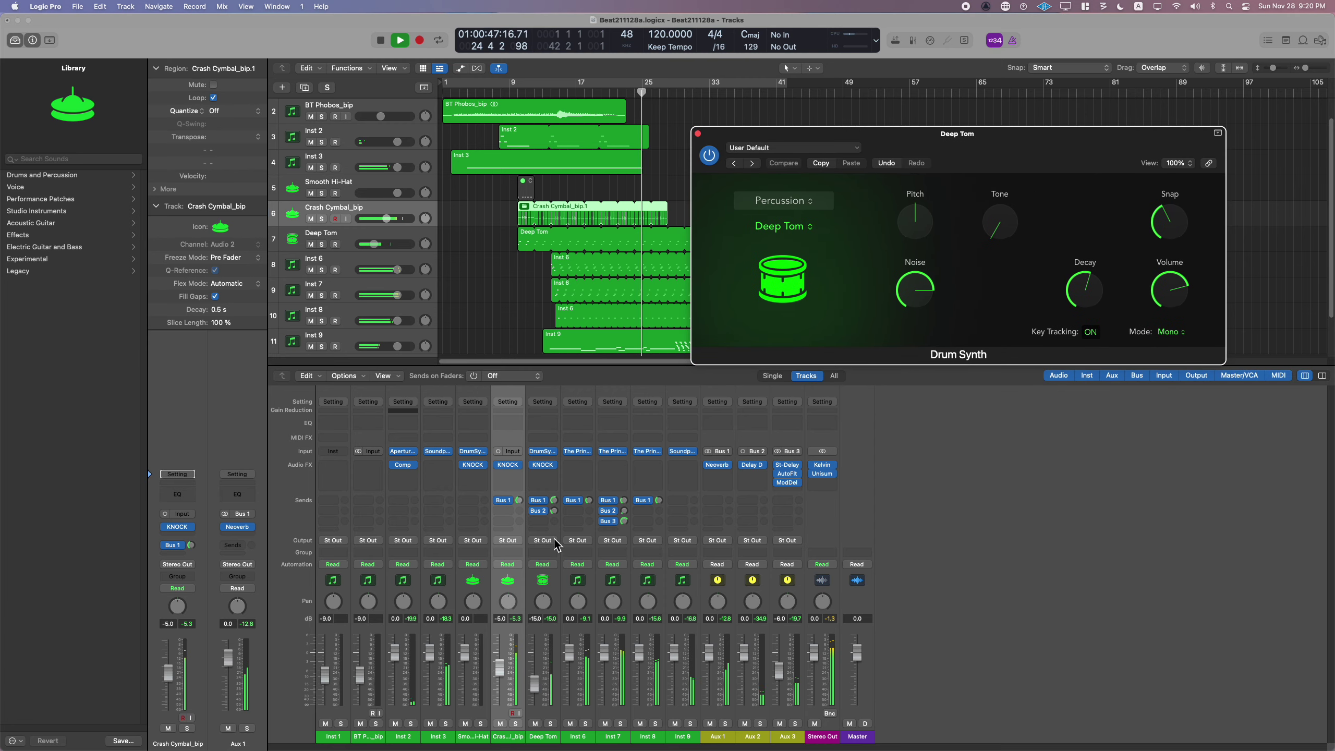
click(549, 725)
click(550, 725)
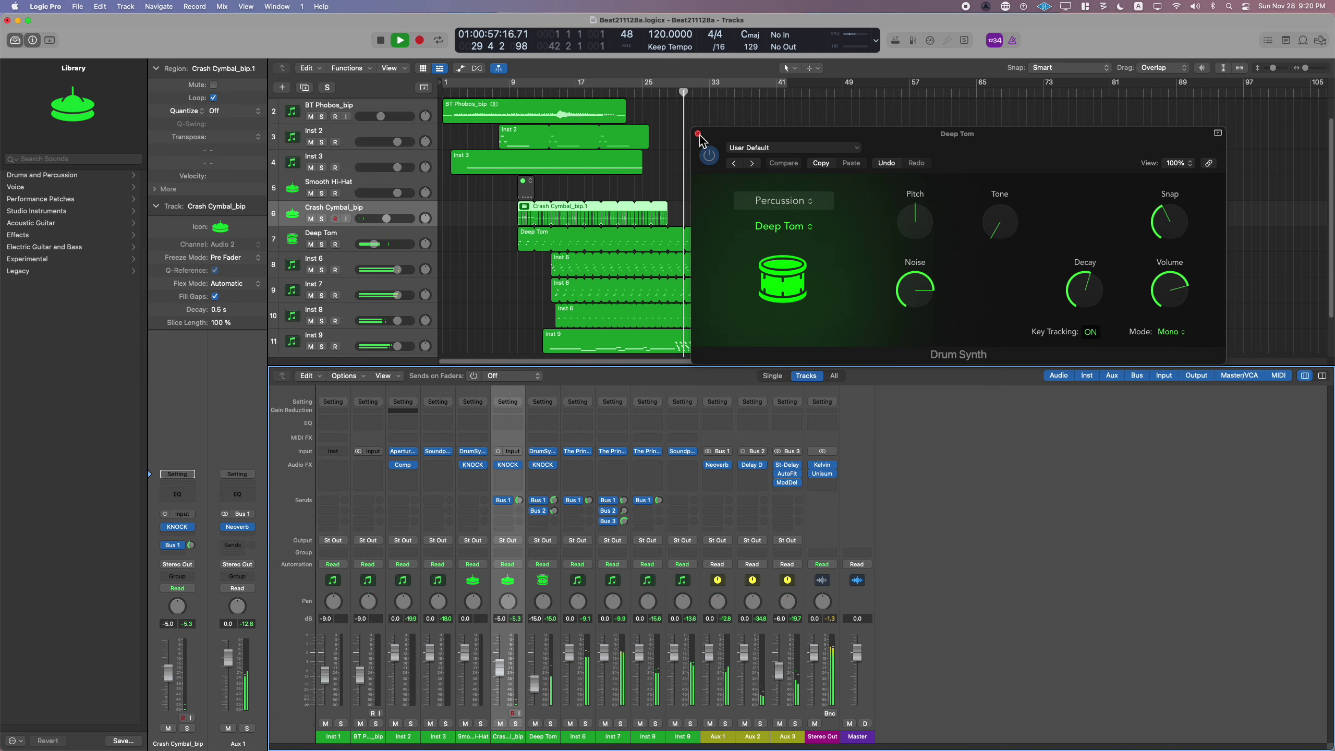
click(698, 133)
- Turn on cycle playback and extend the cycle range from bar 1 to bar 45
key(c)
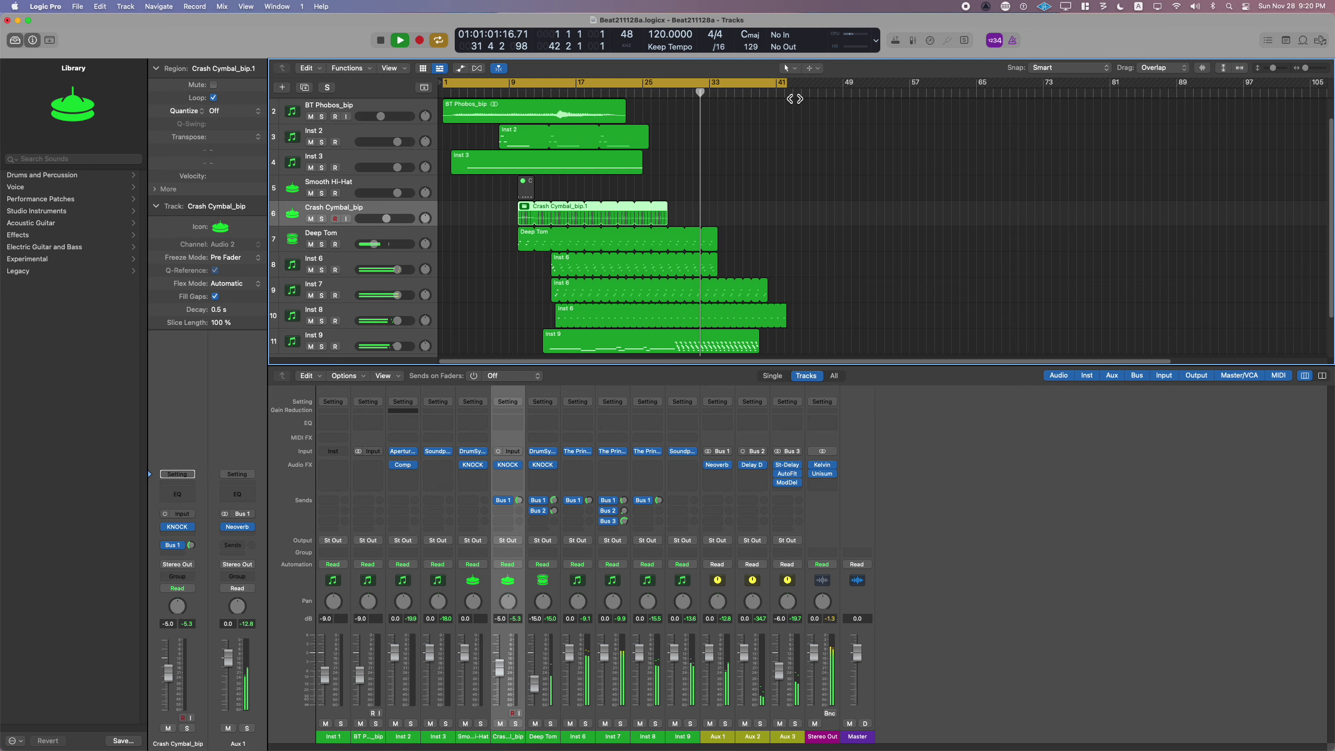
drag(791, 89, 807, 158)
click(808, 304)
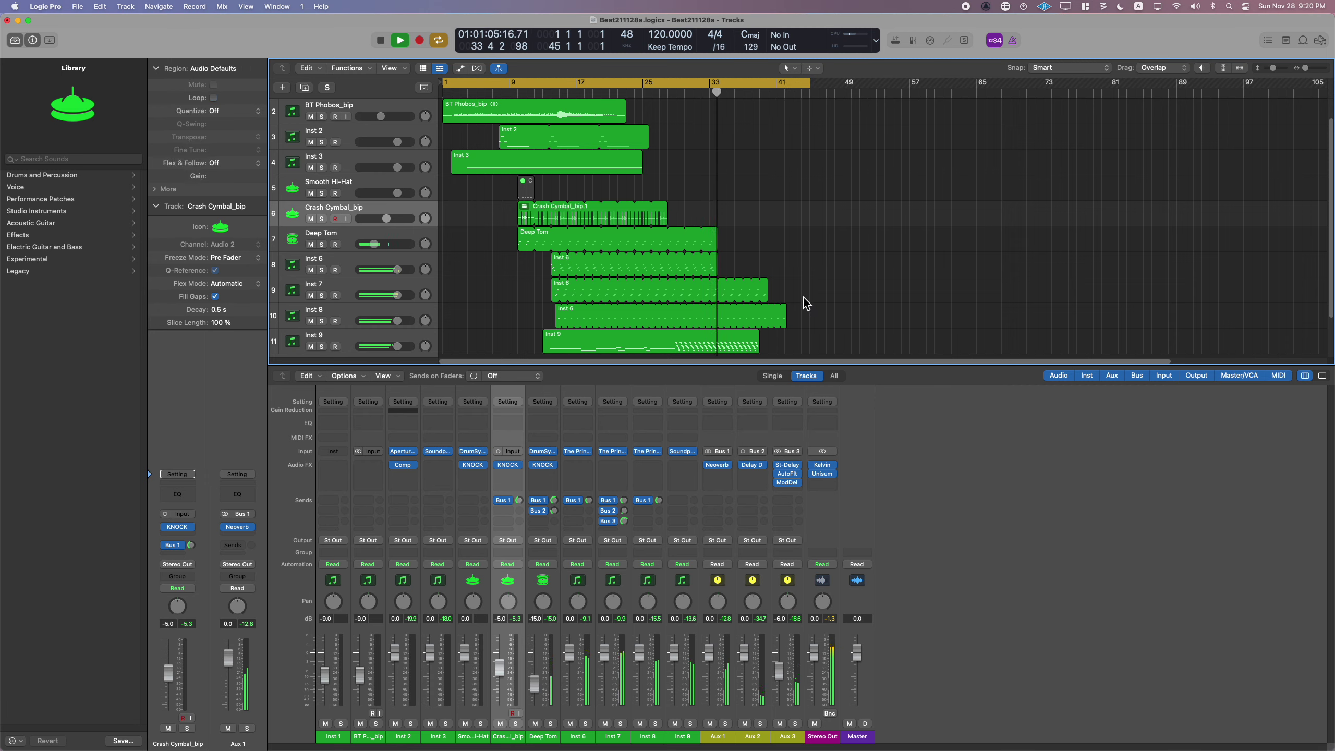
- Insert a stereo Limiter after Unisum on the Stereo Out channel
click(824, 483)
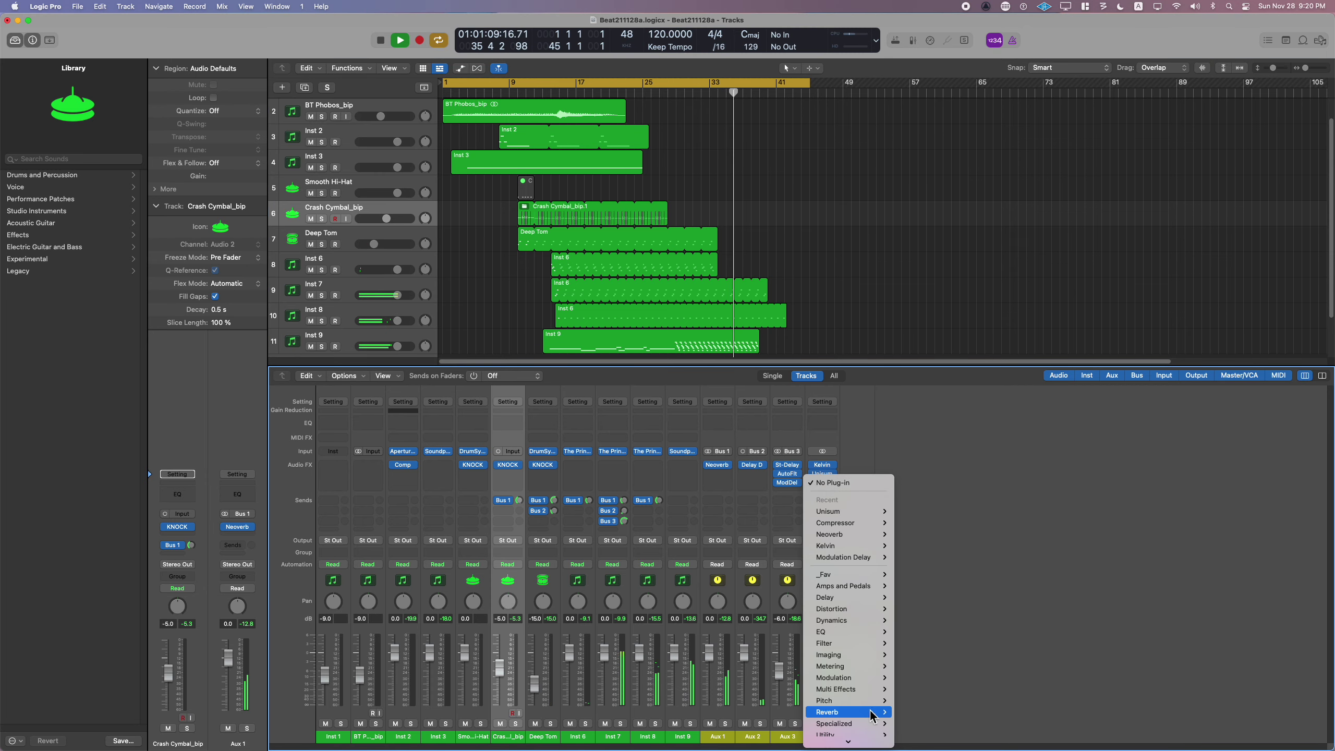
scroll(855, 715, down, 2)
mouse_move(852, 574)
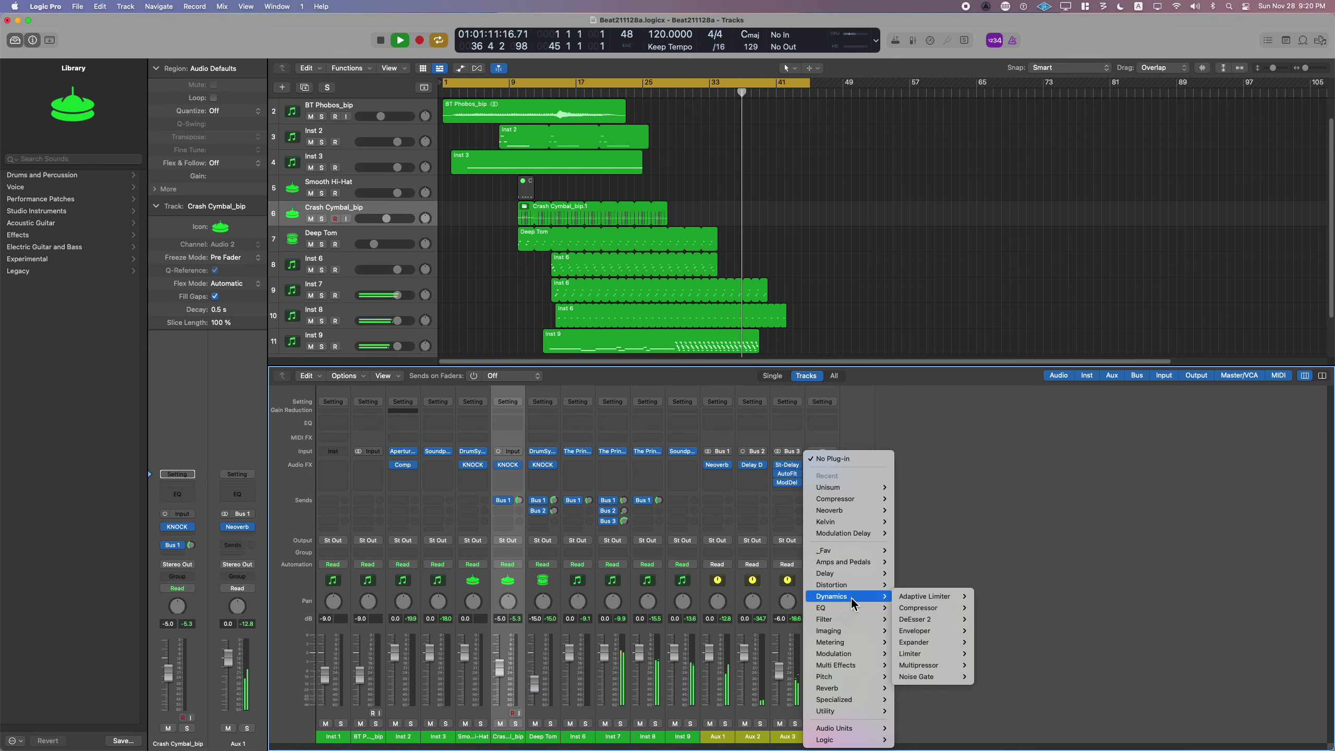
mouse_move(936, 653)
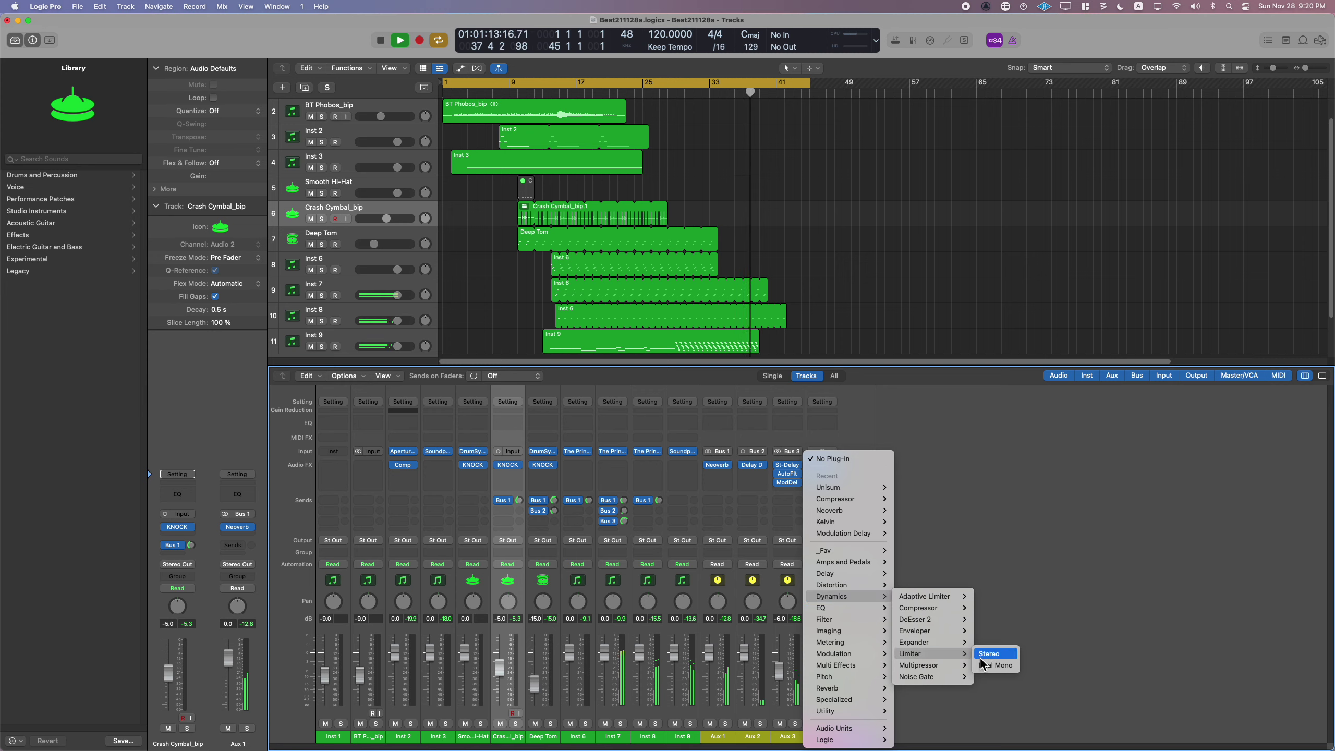
click(981, 658)
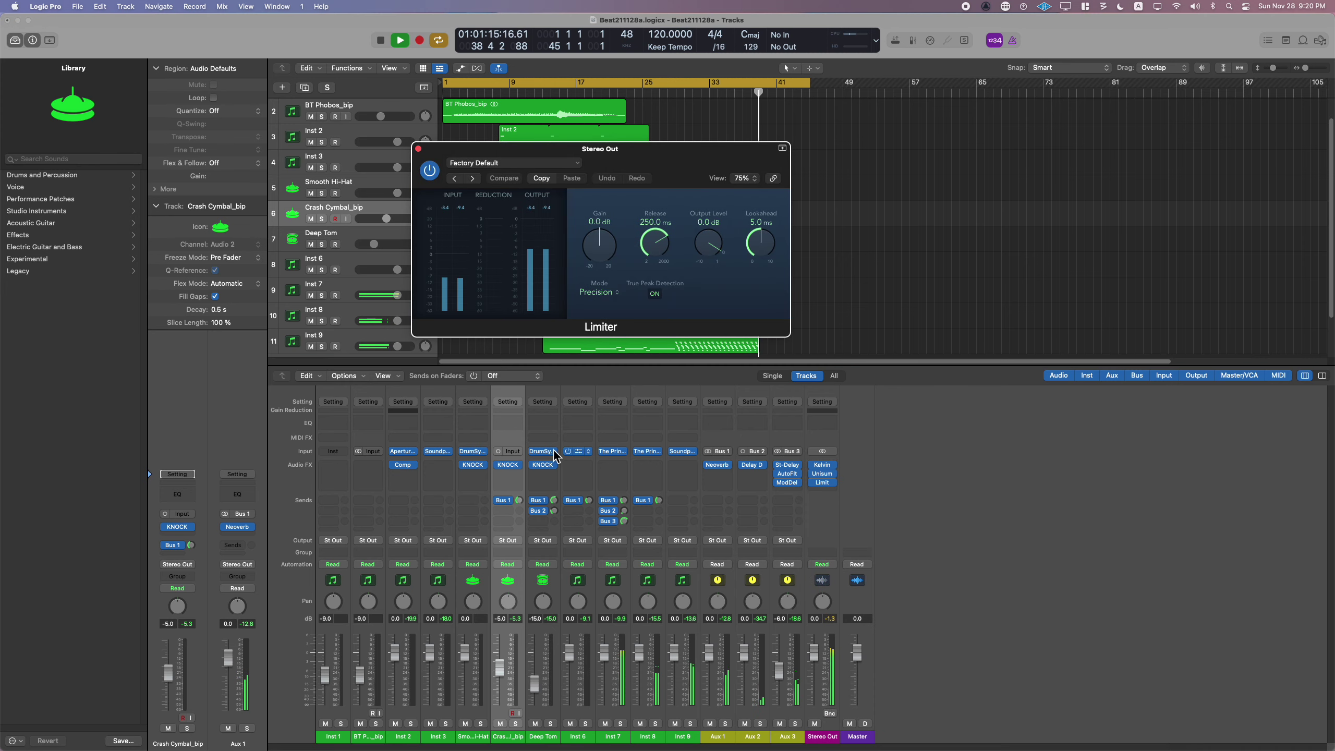
- Set the Limiter's output level to -0.3 dB and its gain to +3.0 dB, and close the plug-in
drag(706, 252, 707, 254)
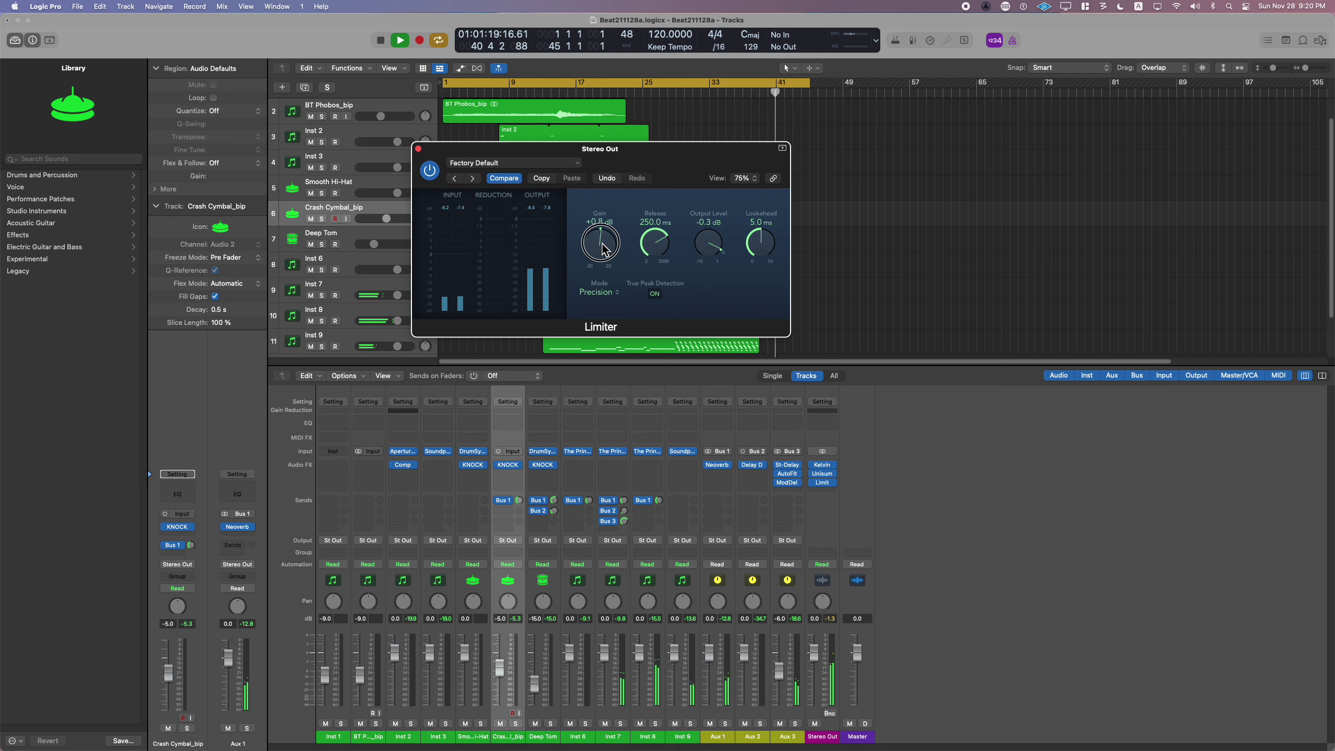
drag(603, 249, 604, 241)
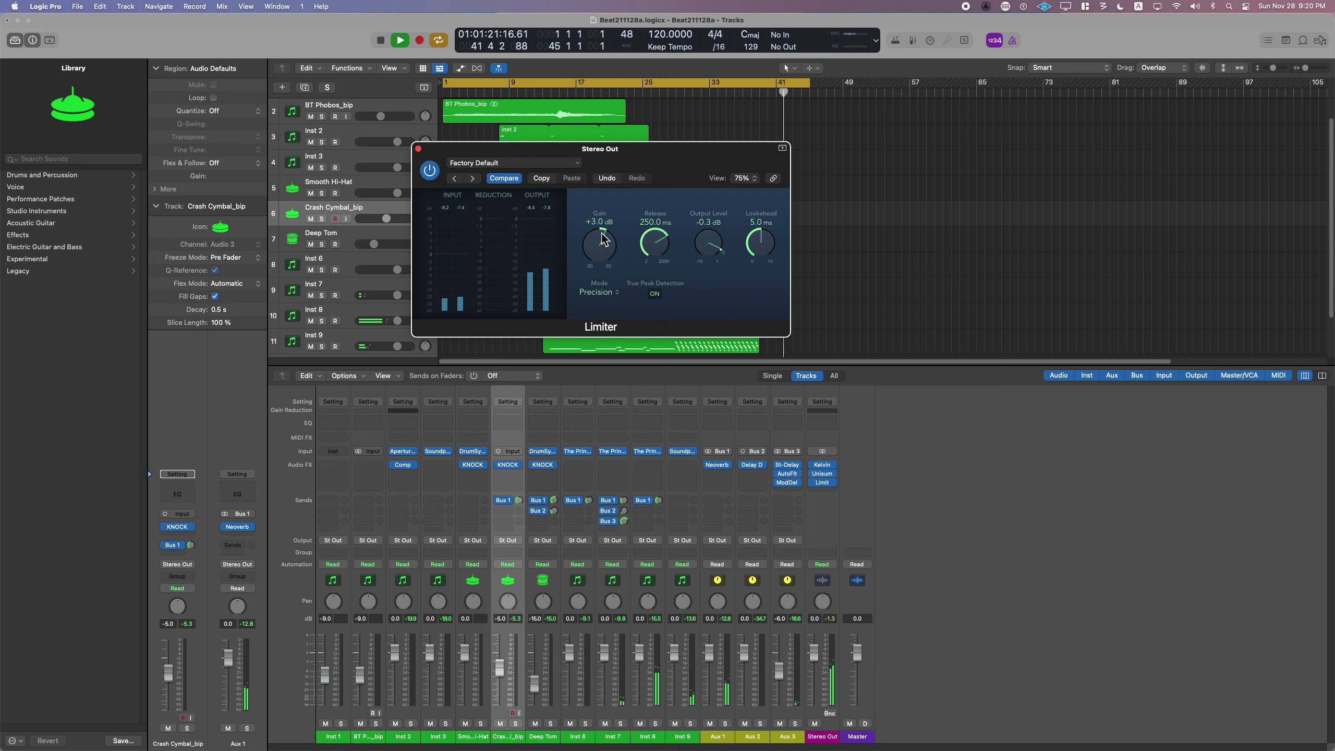
click(419, 150)
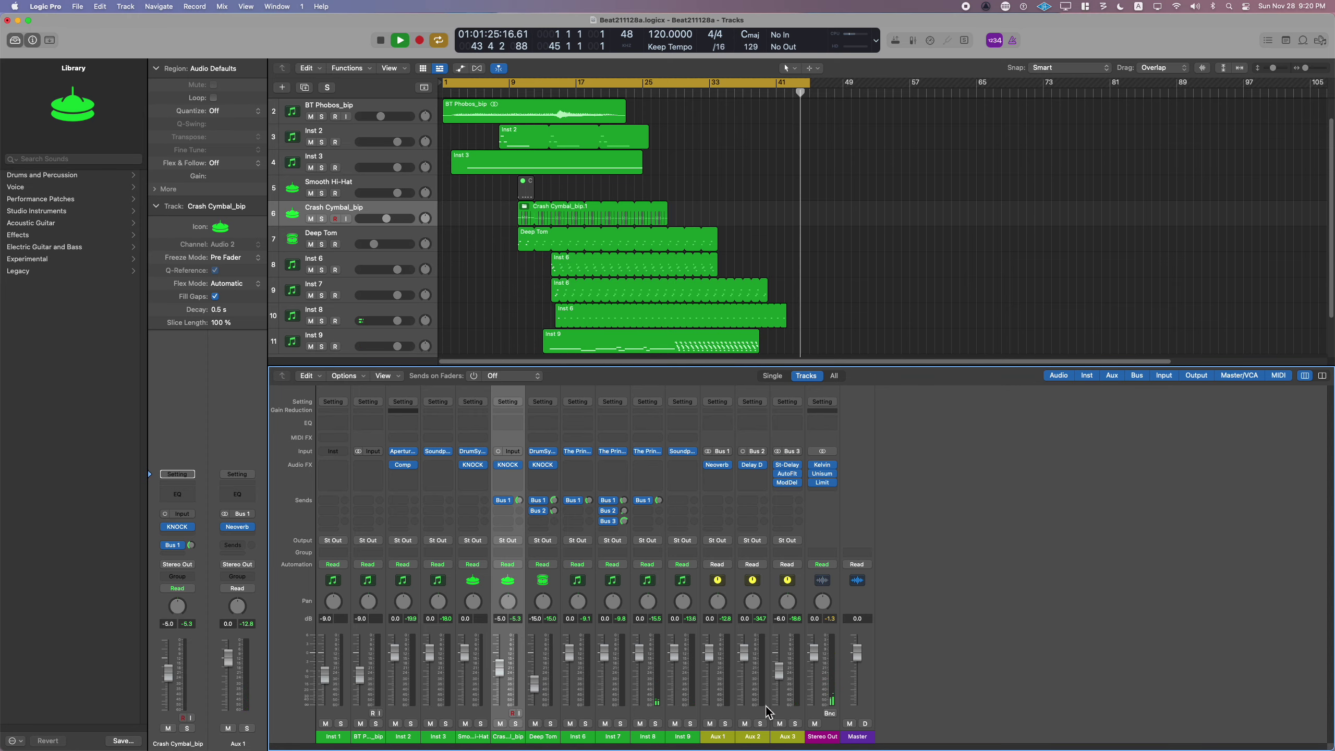
- Select Inst 8 and add a Bus 2 send at about -15 dB
click(446, 323)
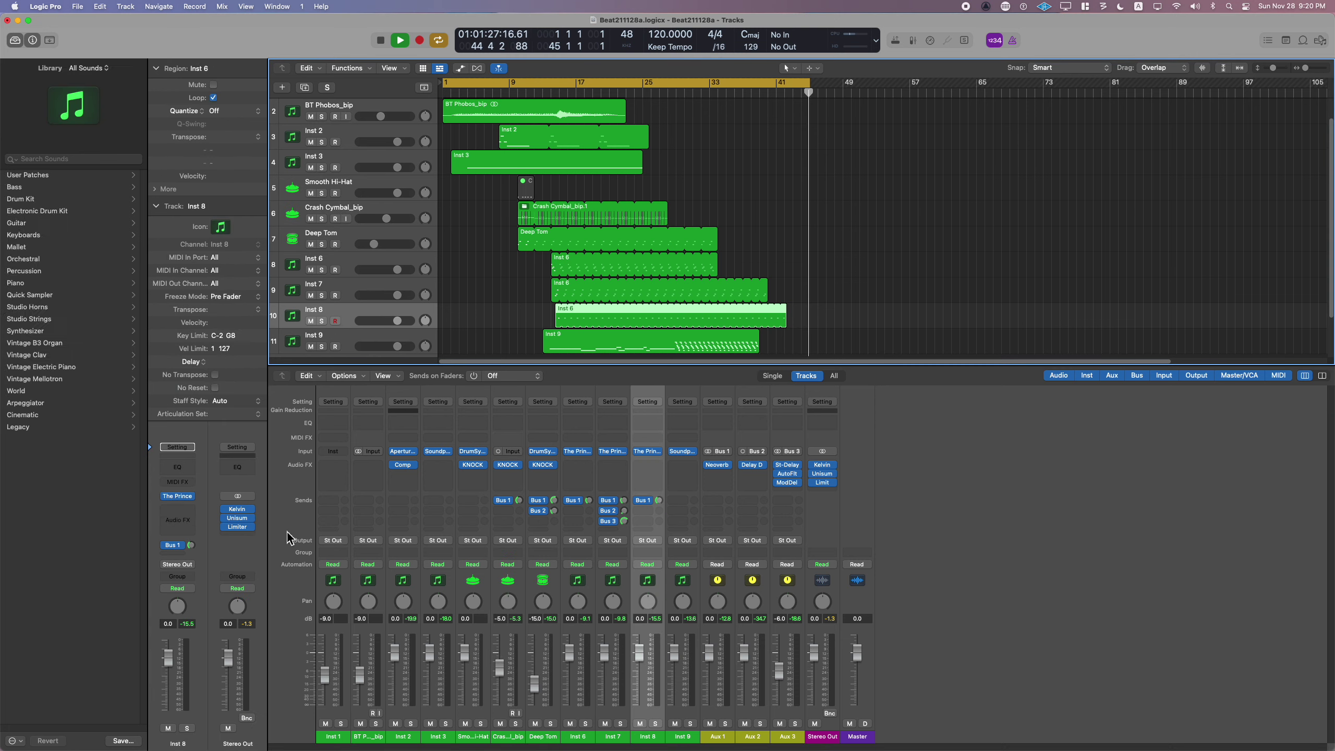
click(179, 555)
mouse_move(210, 570)
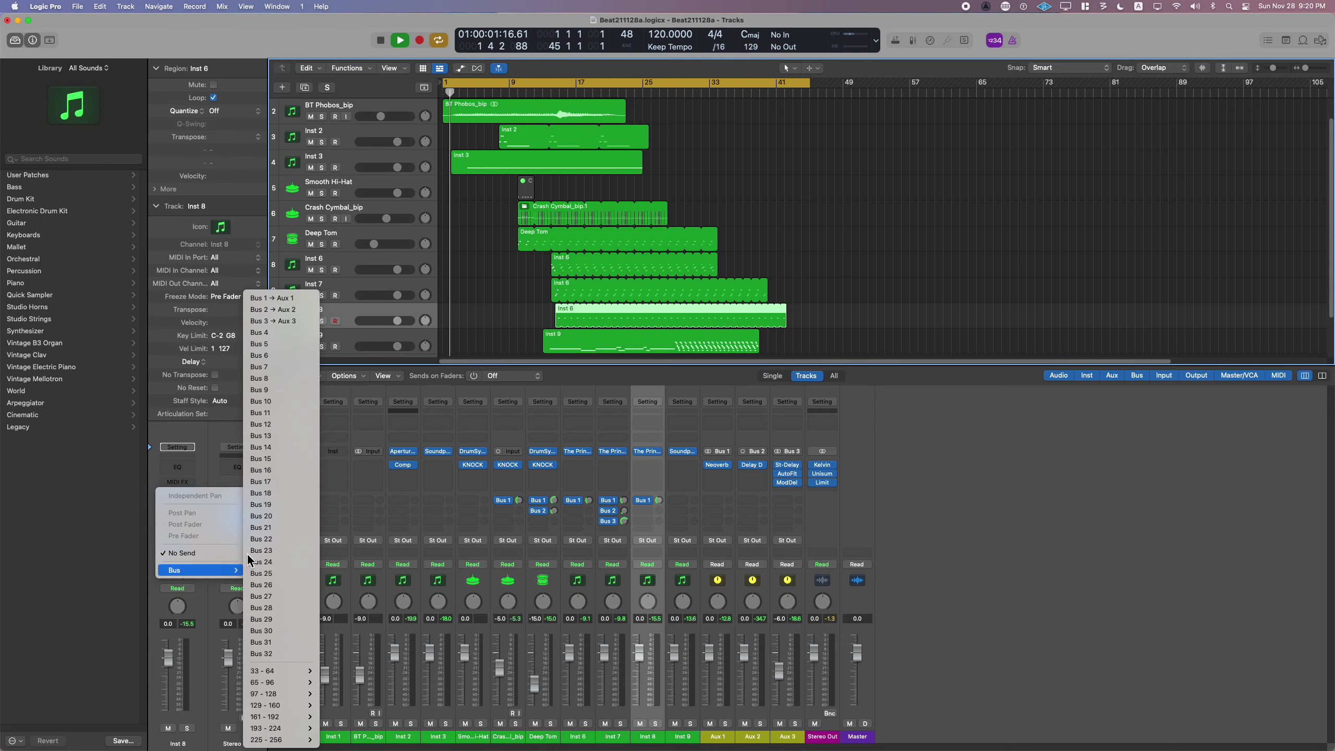
click(282, 315)
click(193, 532)
drag(194, 532, 198, 518)
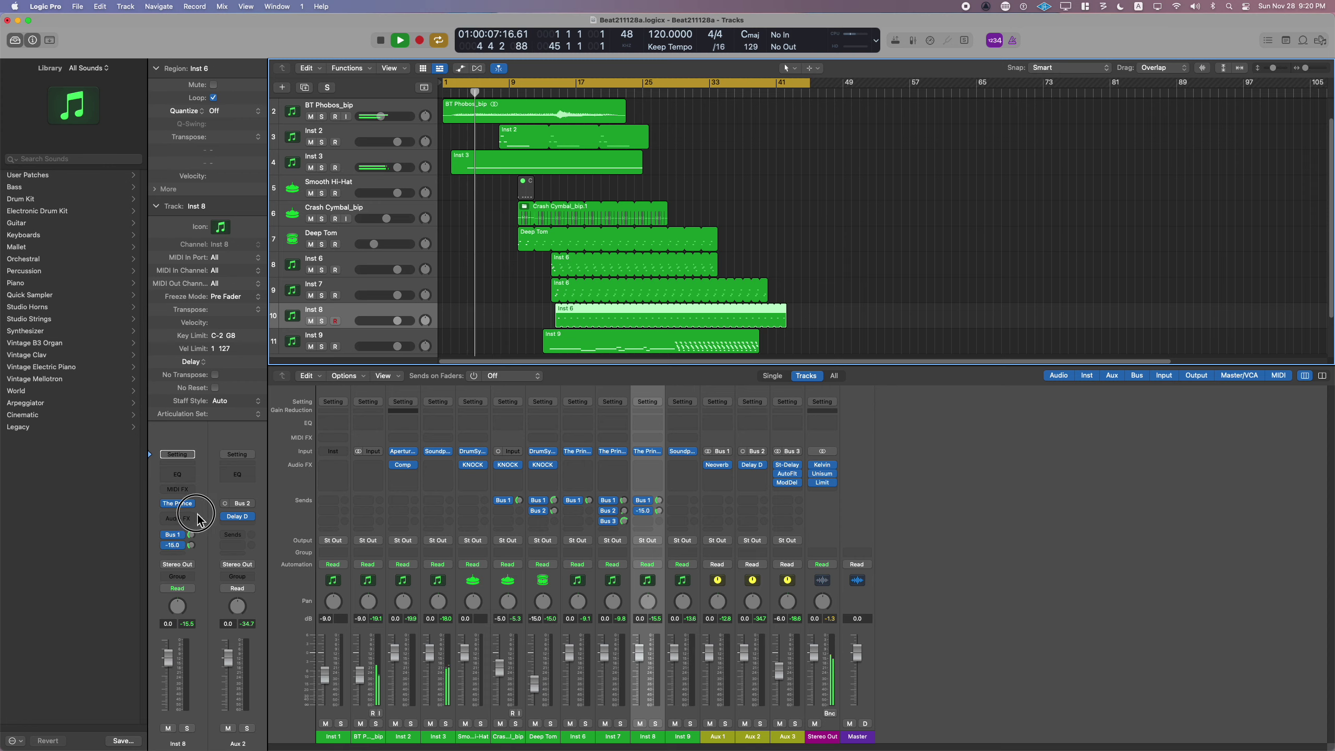
- Add a Bus 3 send to Inst 8 and set its level to about -13 dB
click(177, 553)
mouse_move(199, 570)
click(279, 321)
drag(197, 534, 195, 521)
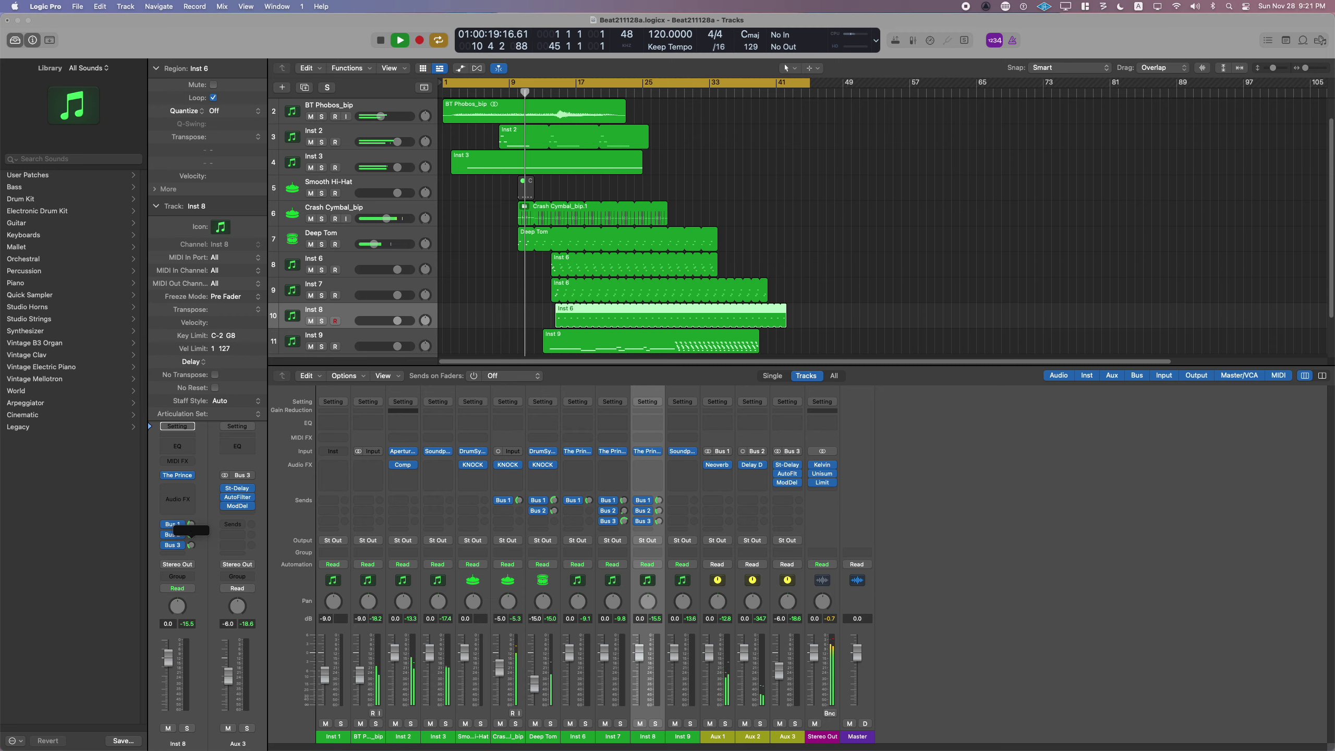
click(190, 532)
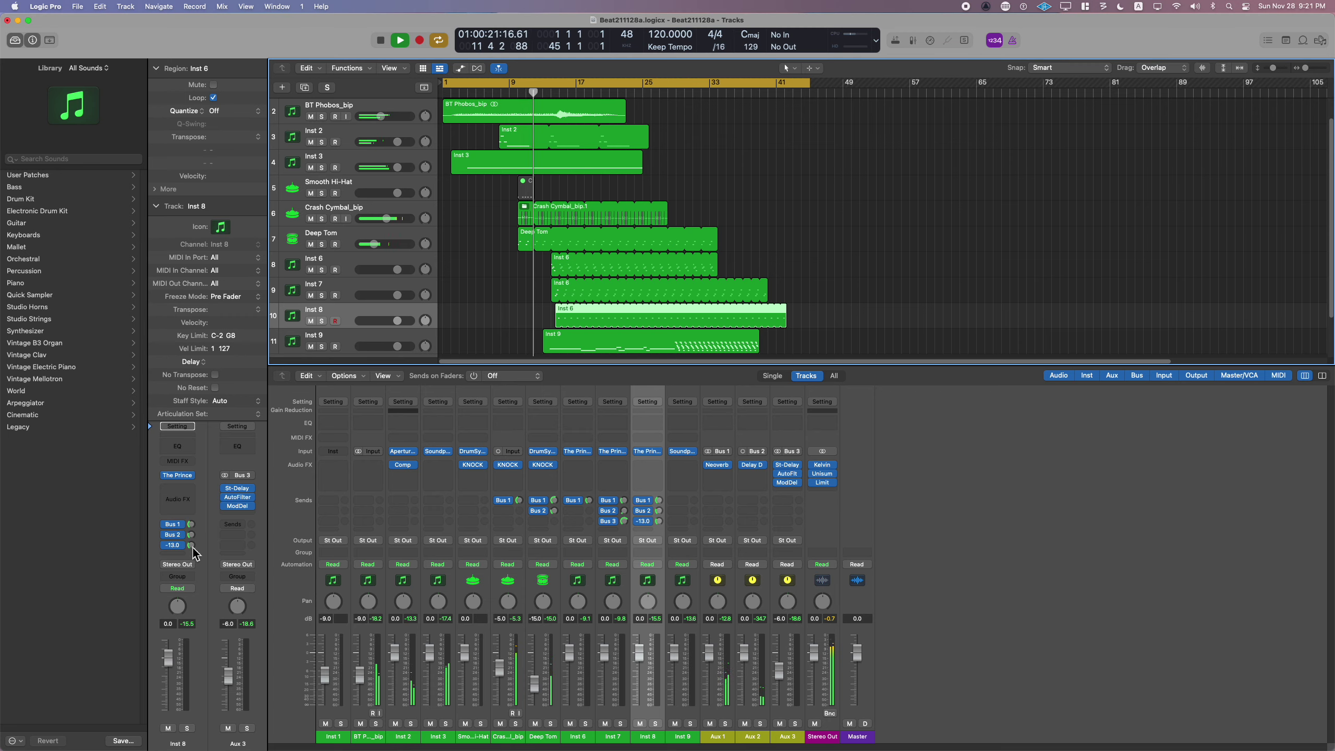
- Lower the Bus 1 send on Crash Cymbal_bip to about -24.8 dB and open the track's KNOCK plug-in
click(347, 217)
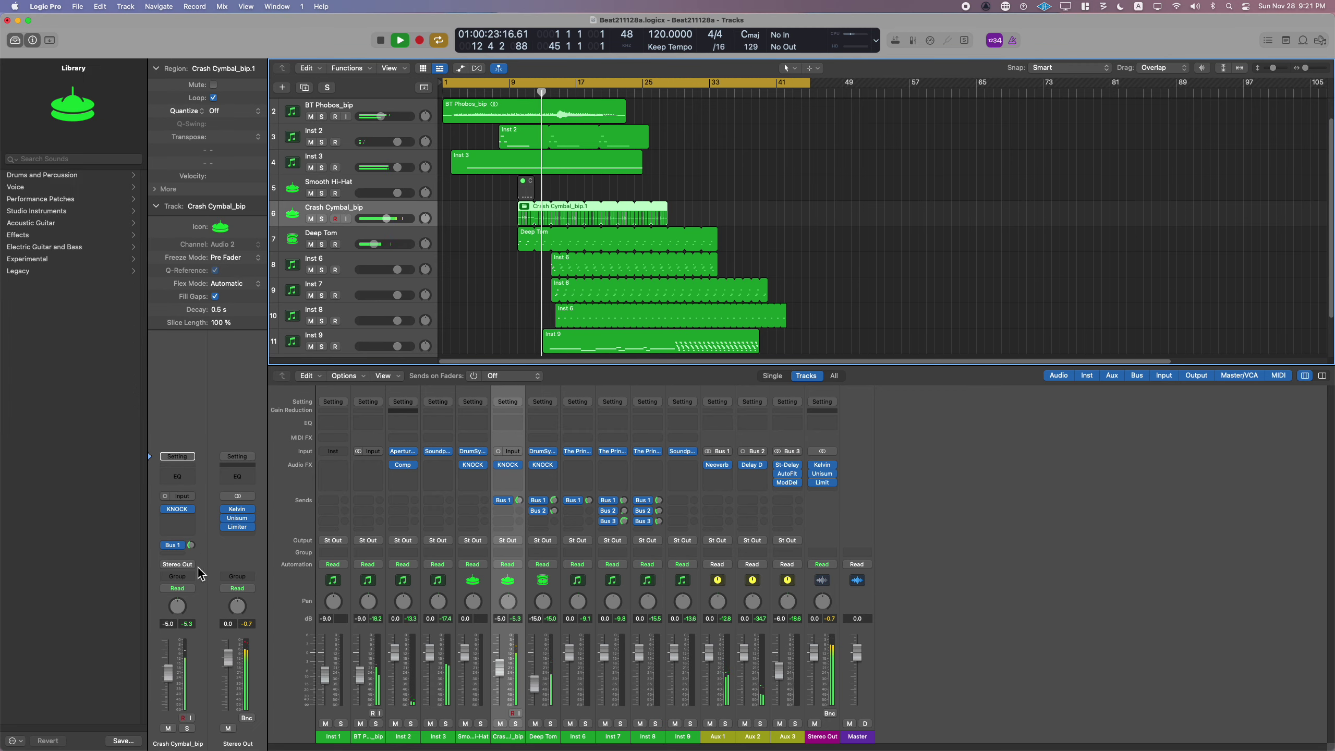
click(190, 550)
drag(196, 556, 193, 577)
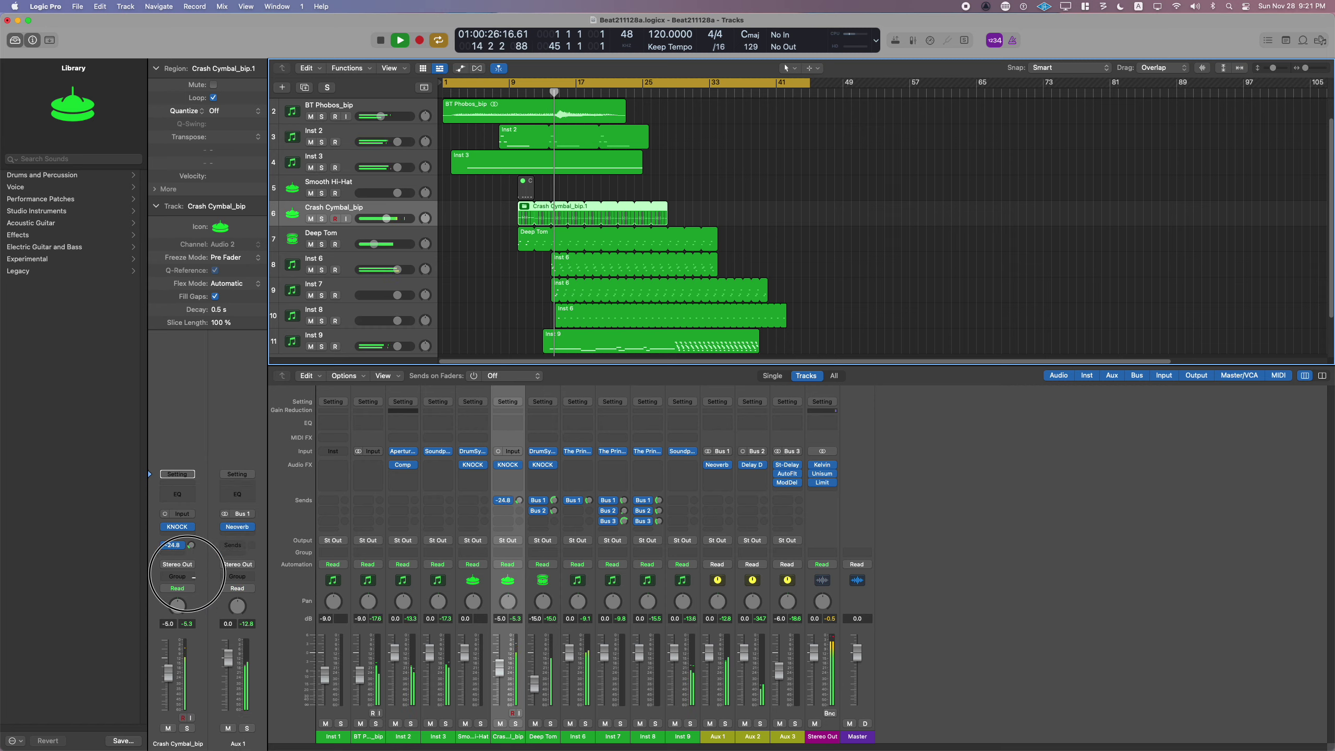
click(177, 526)
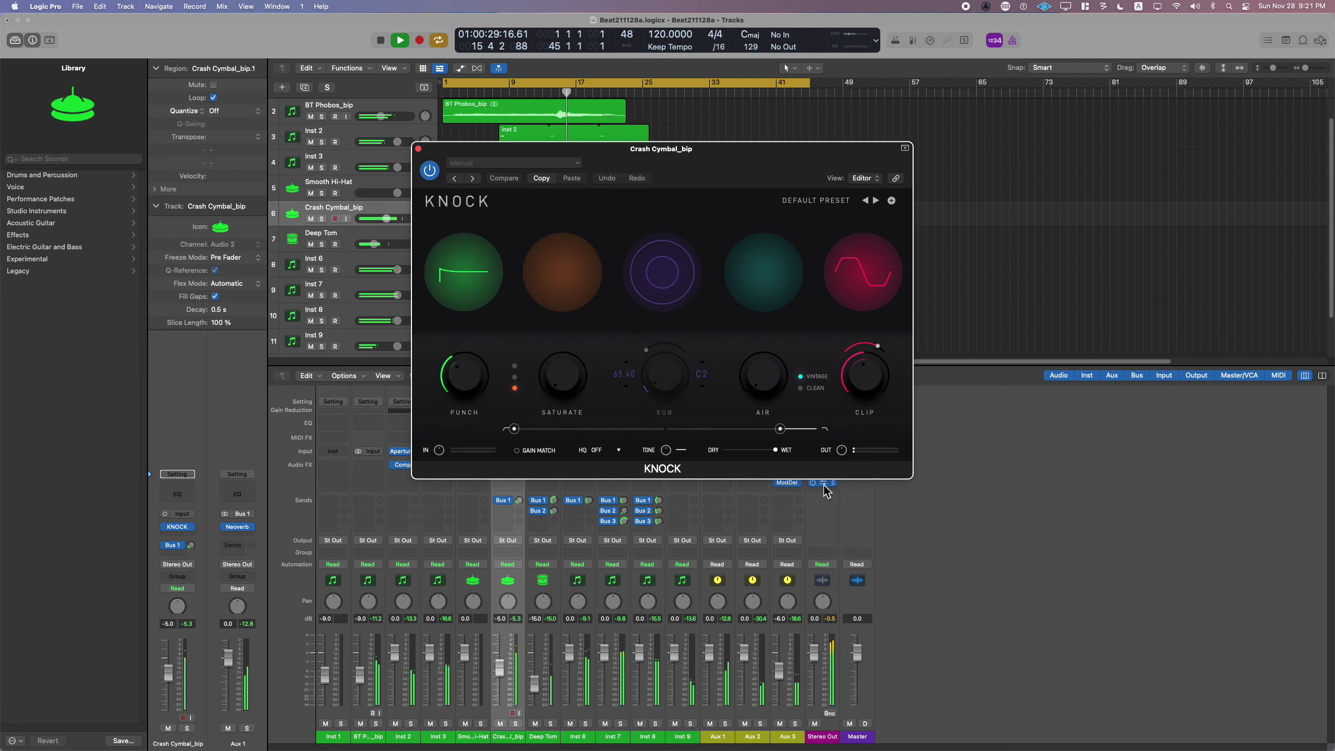
- Set the gain of the Stereo Out Limiter to 0.0 dB and close the Limiter
click(824, 485)
drag(607, 246, 600, 246)
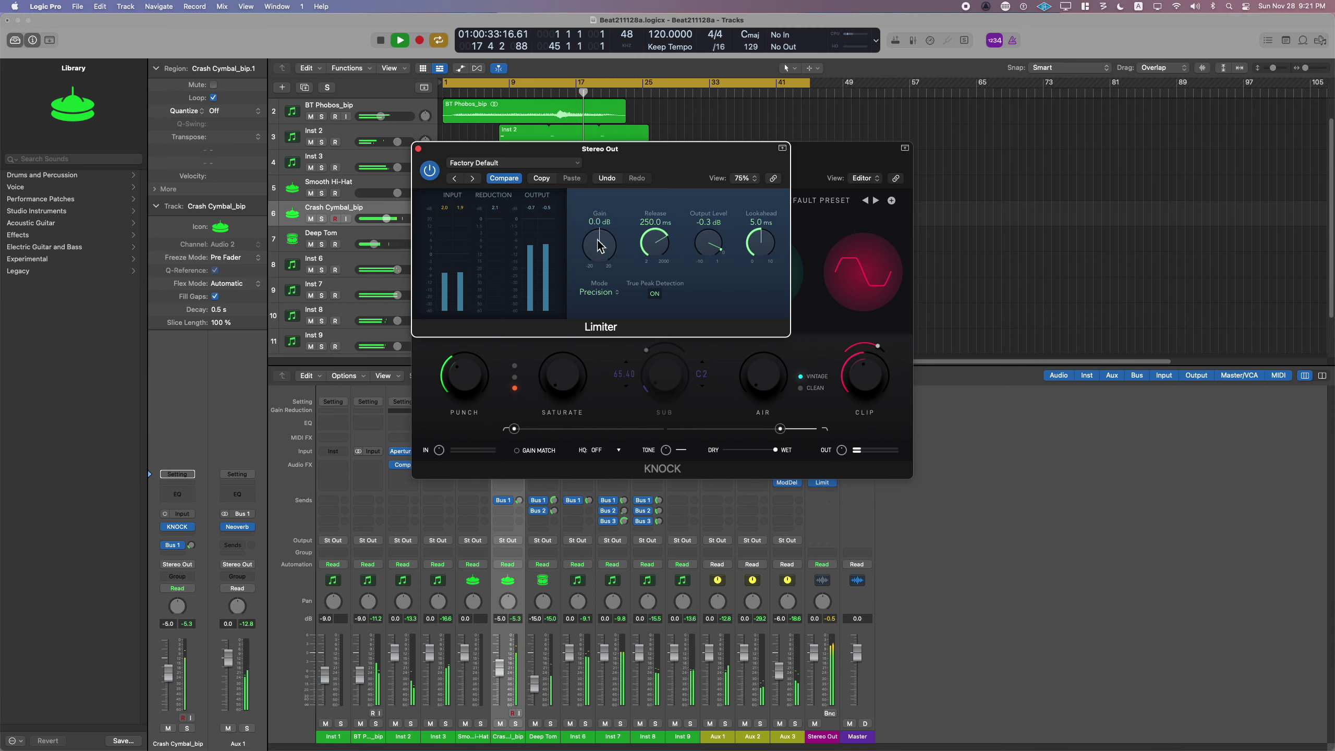
click(419, 149)
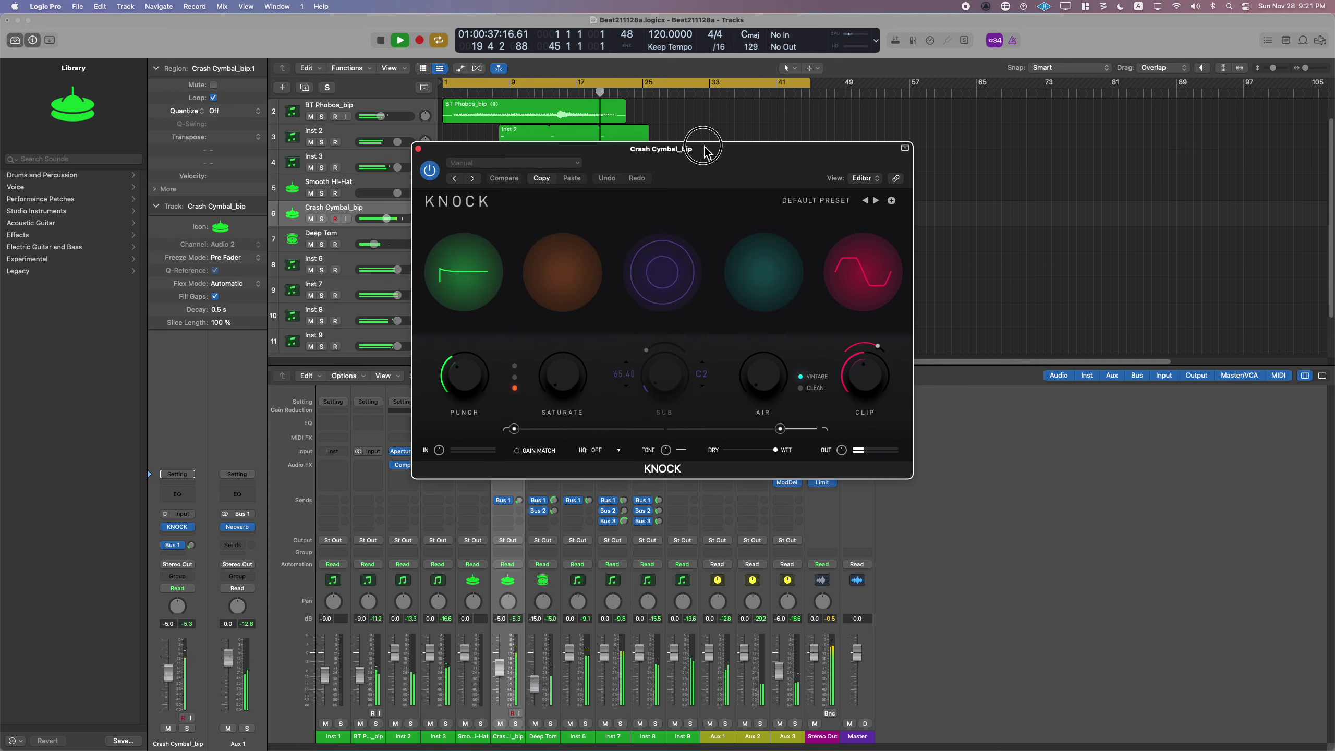
- Fine-tune KNOCK's tone and upper filter limit on Crash Cymbal_bip by ear, and close the plug-in
drag(707, 153, 435, 121)
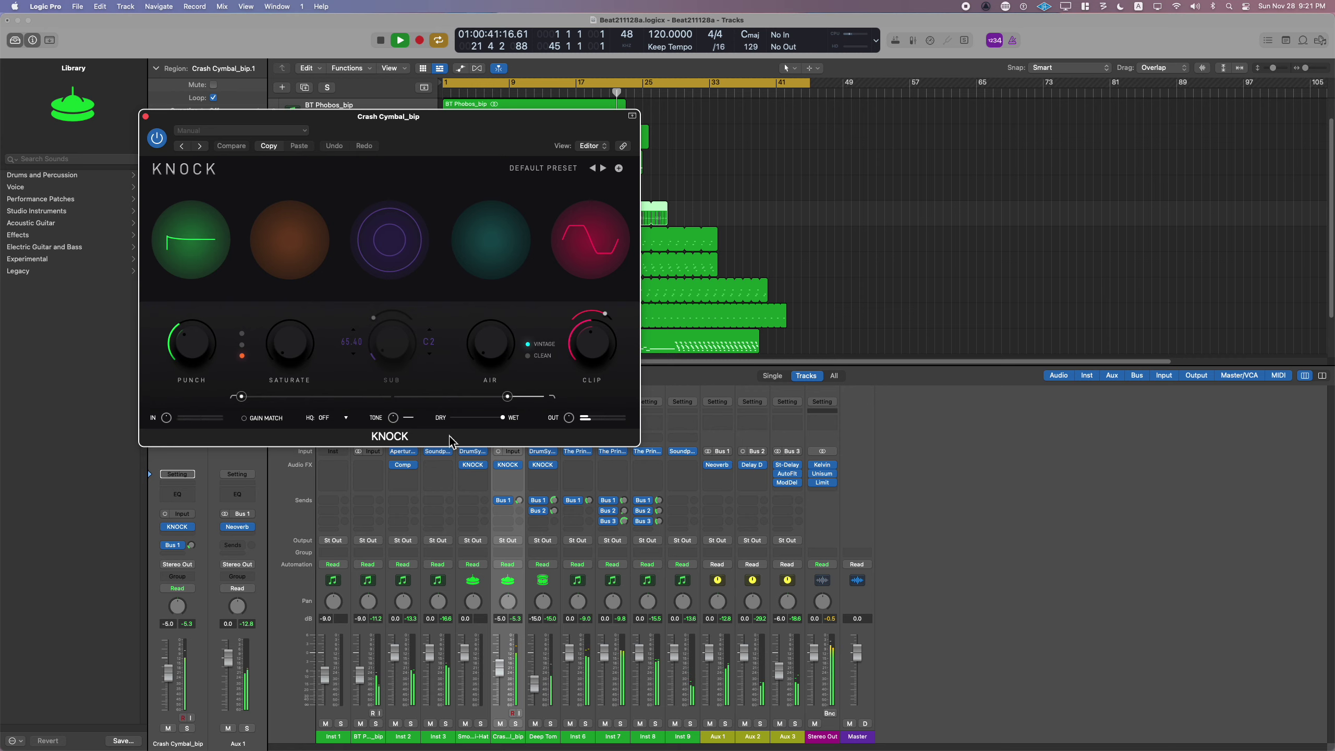
click(396, 424)
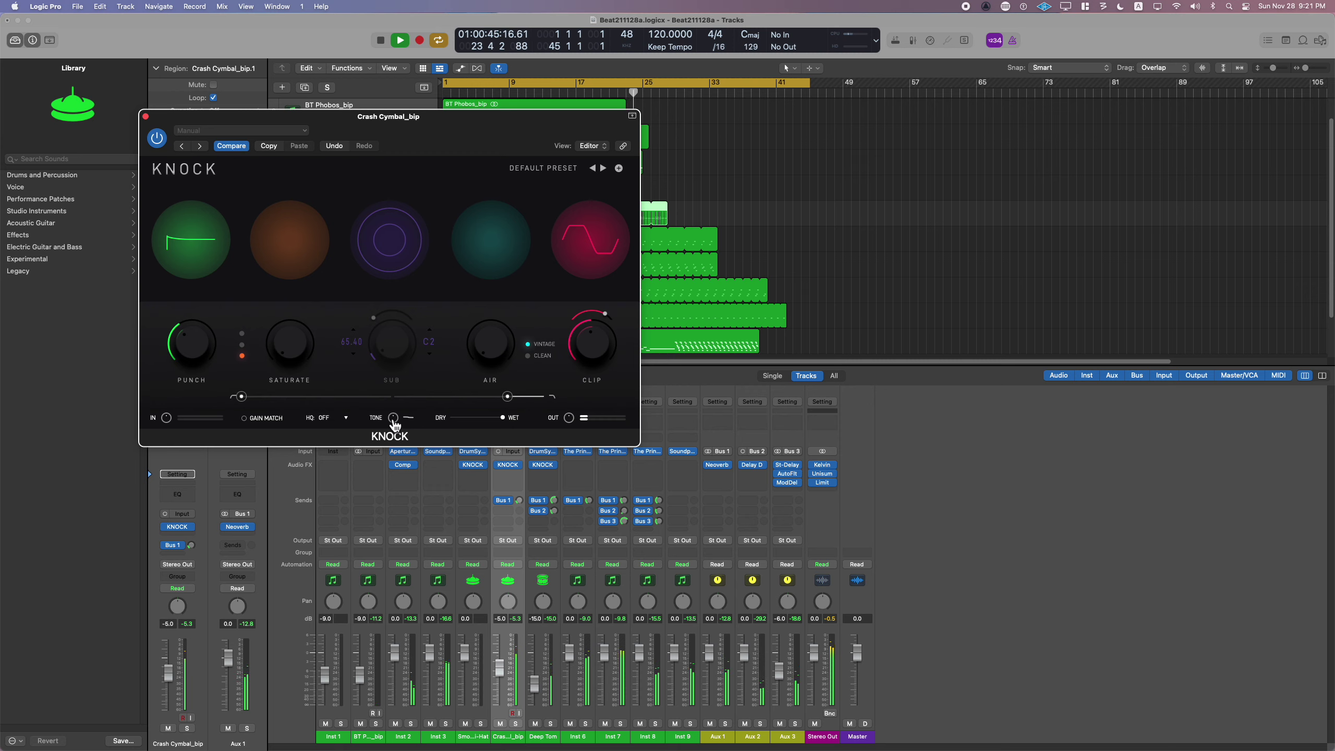
mouse_move(518, 403)
mouse_down()
mouse_move(457, 402)
mouse_move(511, 403)
mouse_up()
click(510, 400)
click(511, 401)
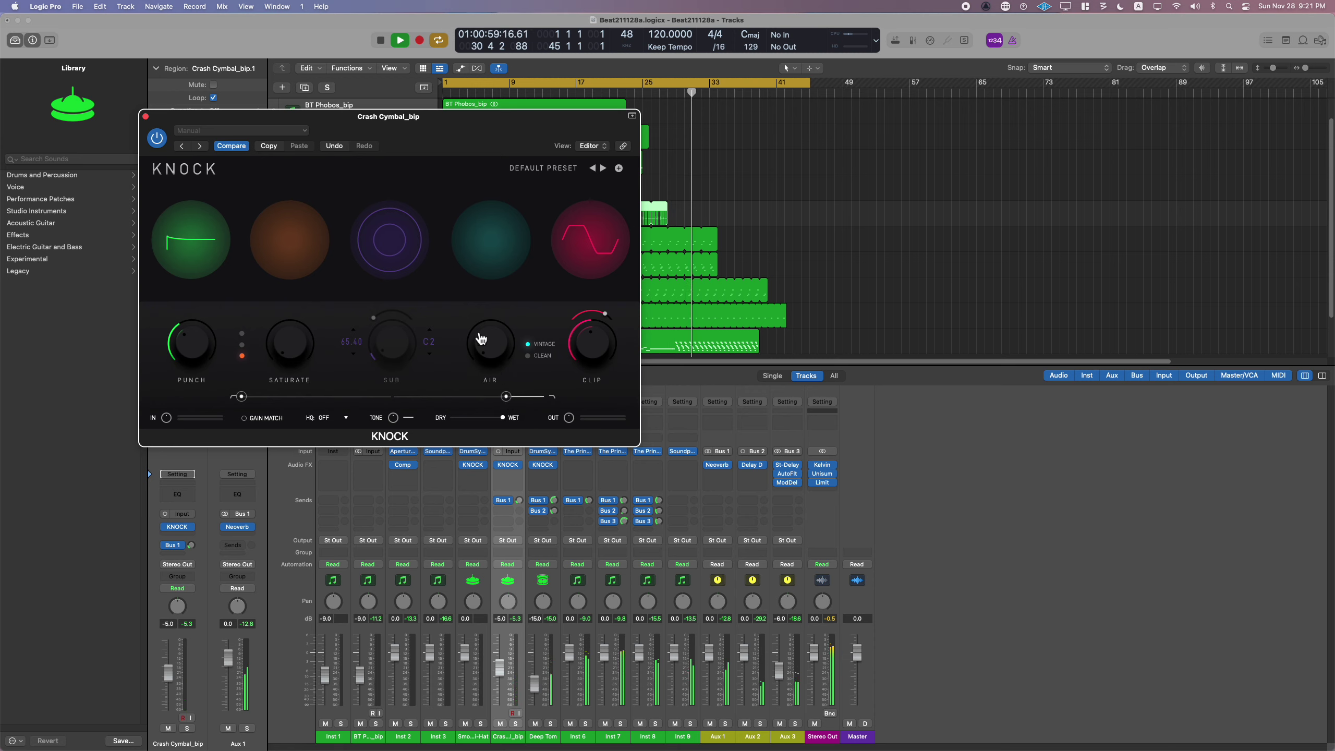
click(145, 117)
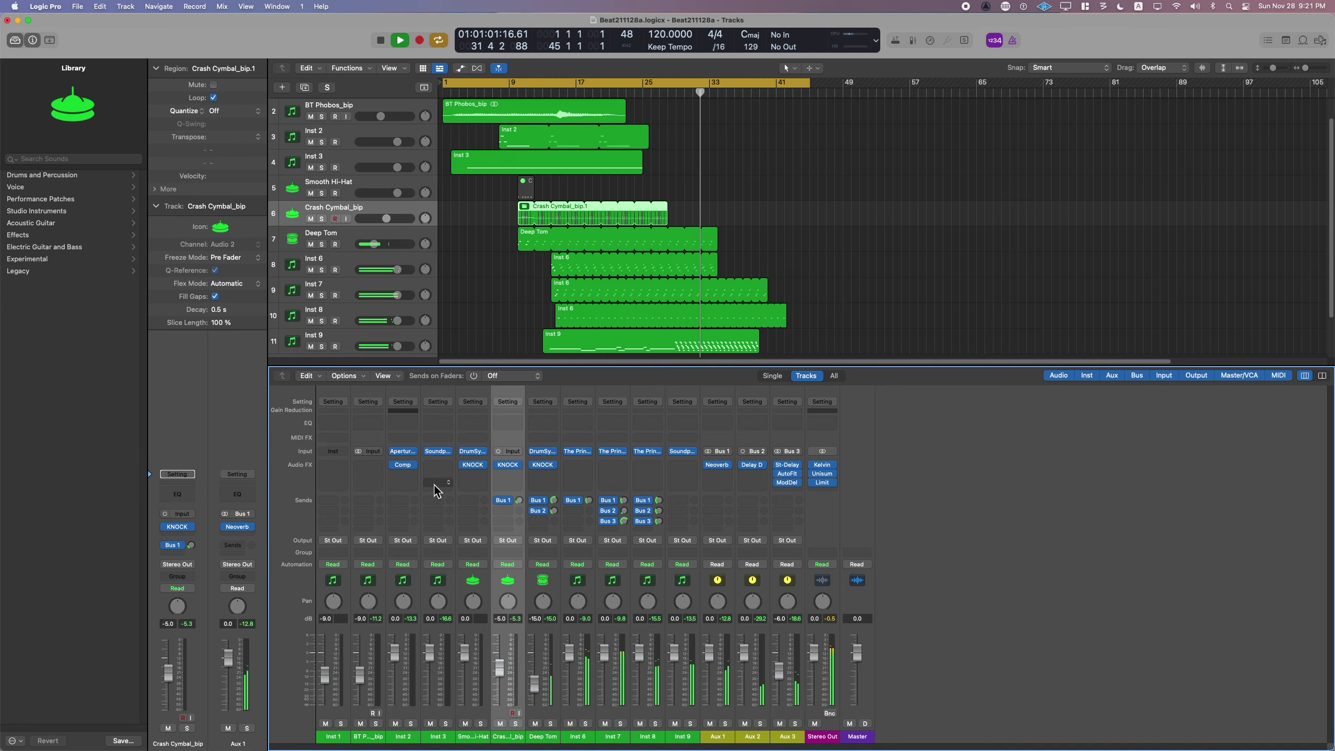
- Lower the Crash Cymbal_bip track volume to -6.0 dB and select the Deep Tom track
click(385, 221)
drag(385, 224, 389, 238)
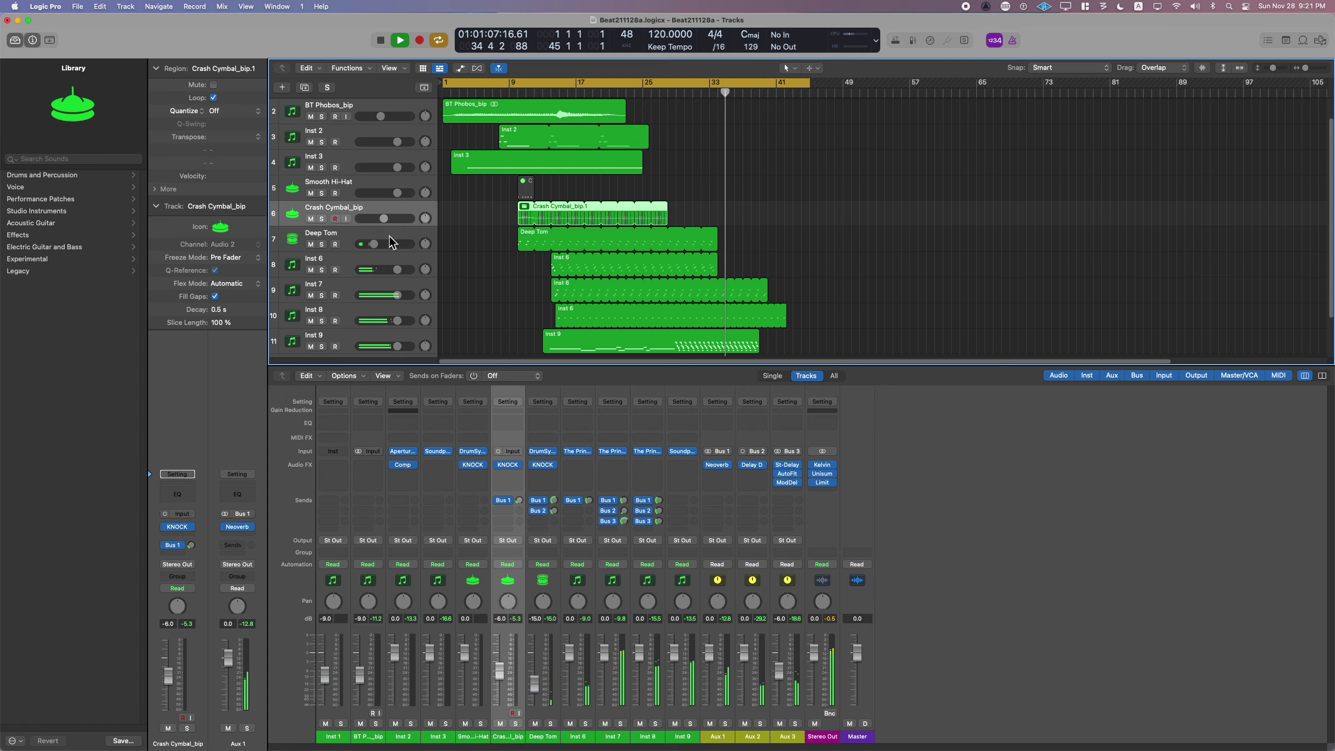
click(370, 231)
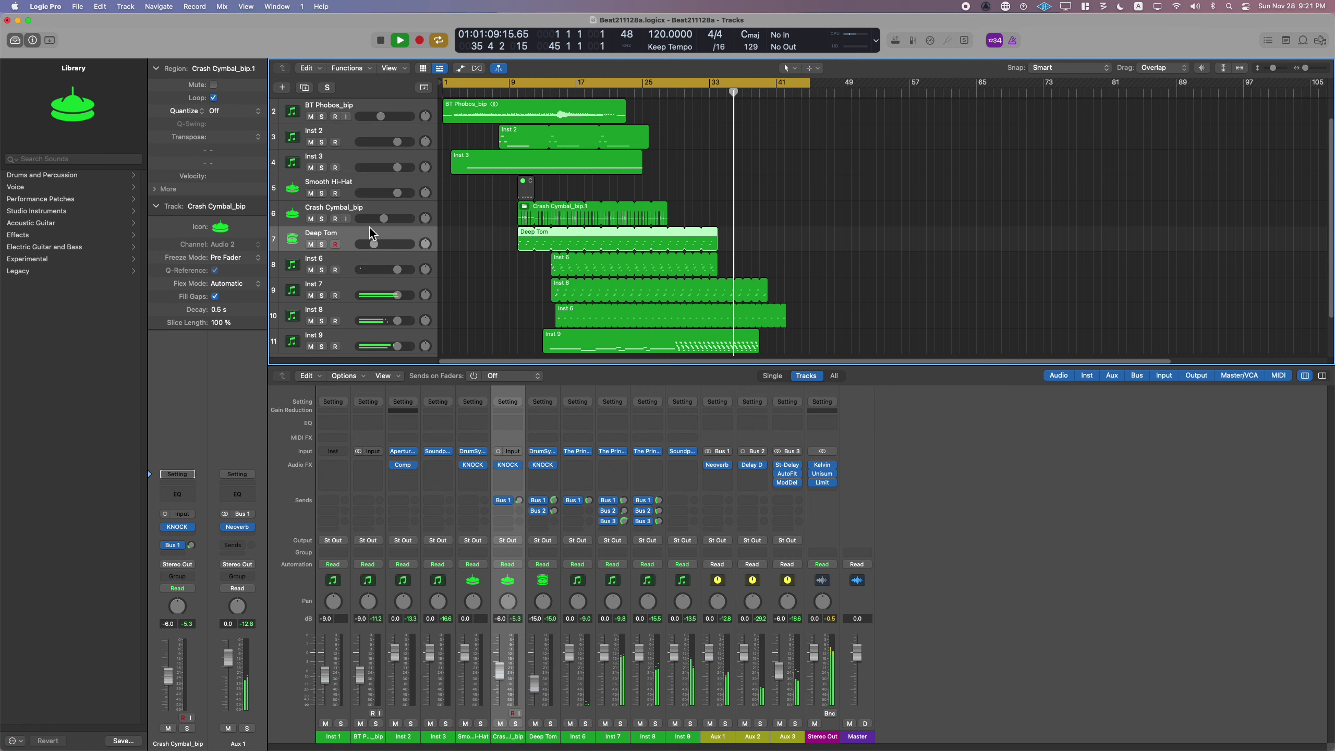
- Open Neoverb on Aux 1, change its Hall reverb to L. Chamber, and move the window off the track regions
click(717, 465)
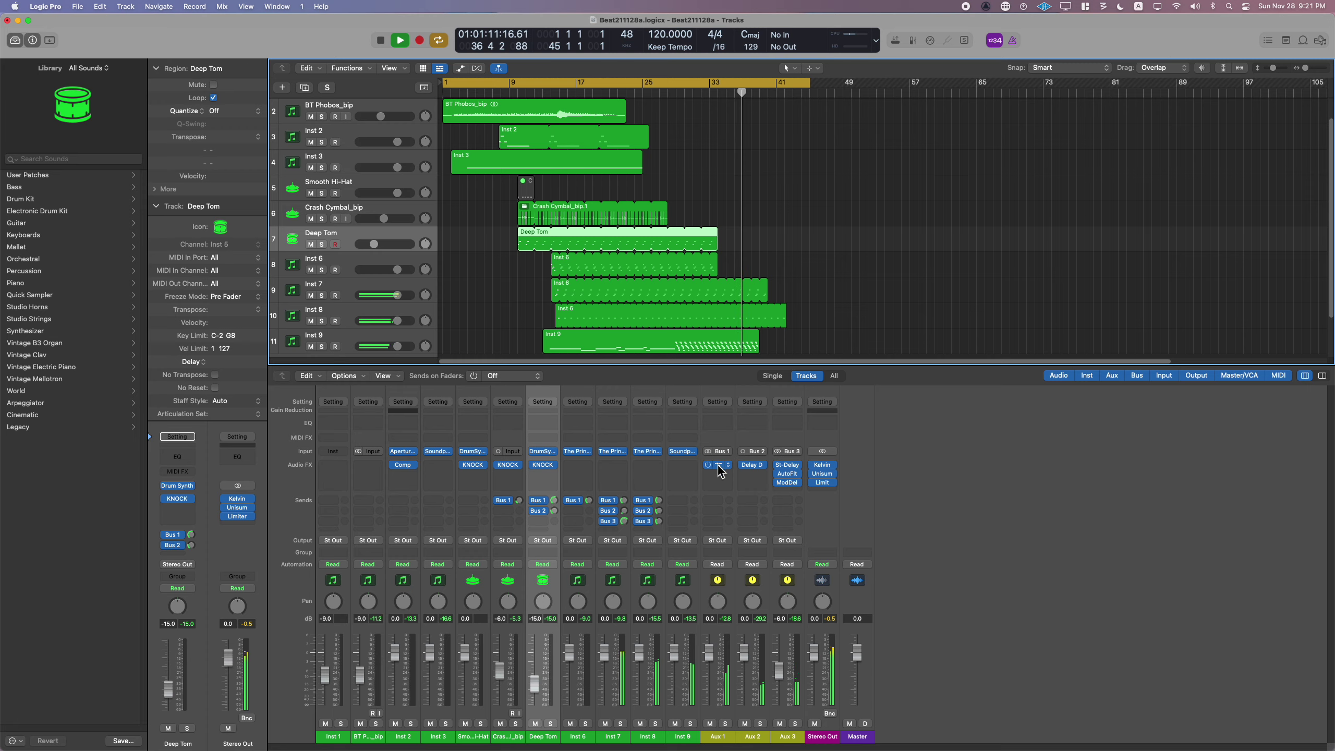
drag(479, 227, 688, 209)
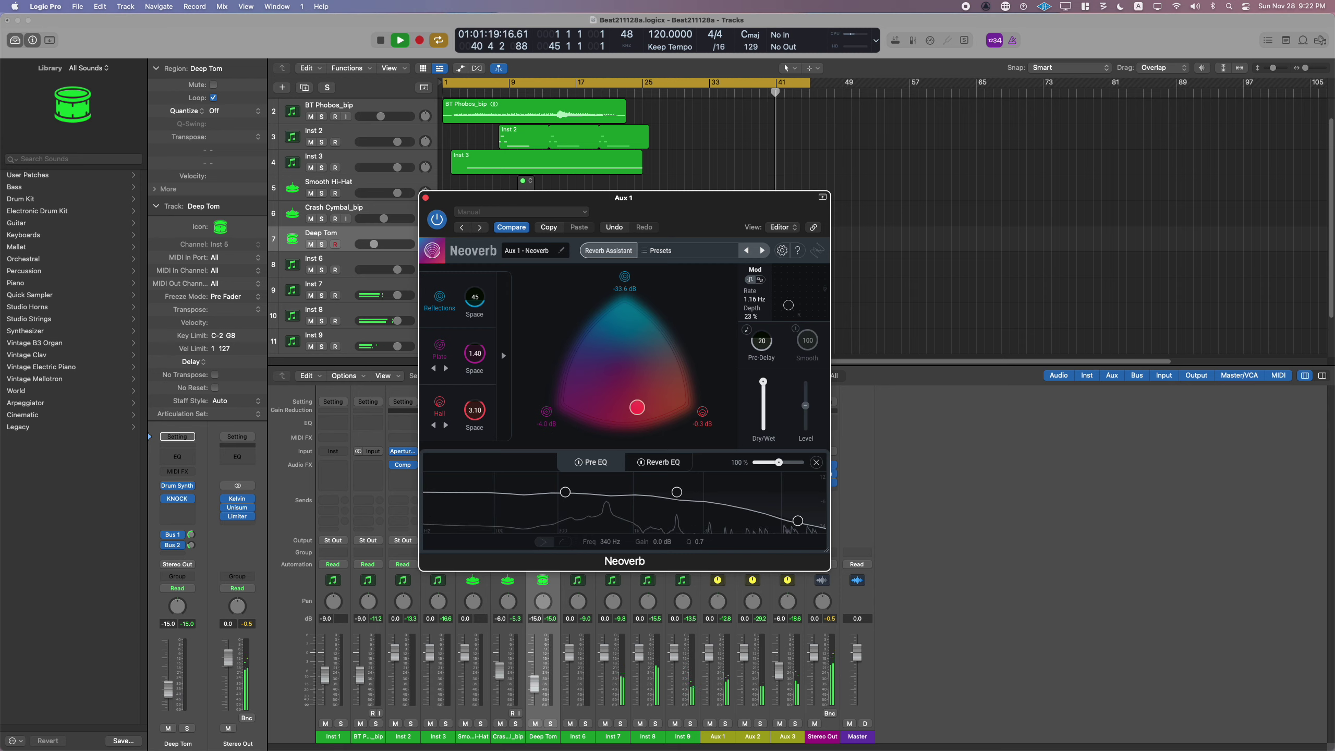
click(433, 425)
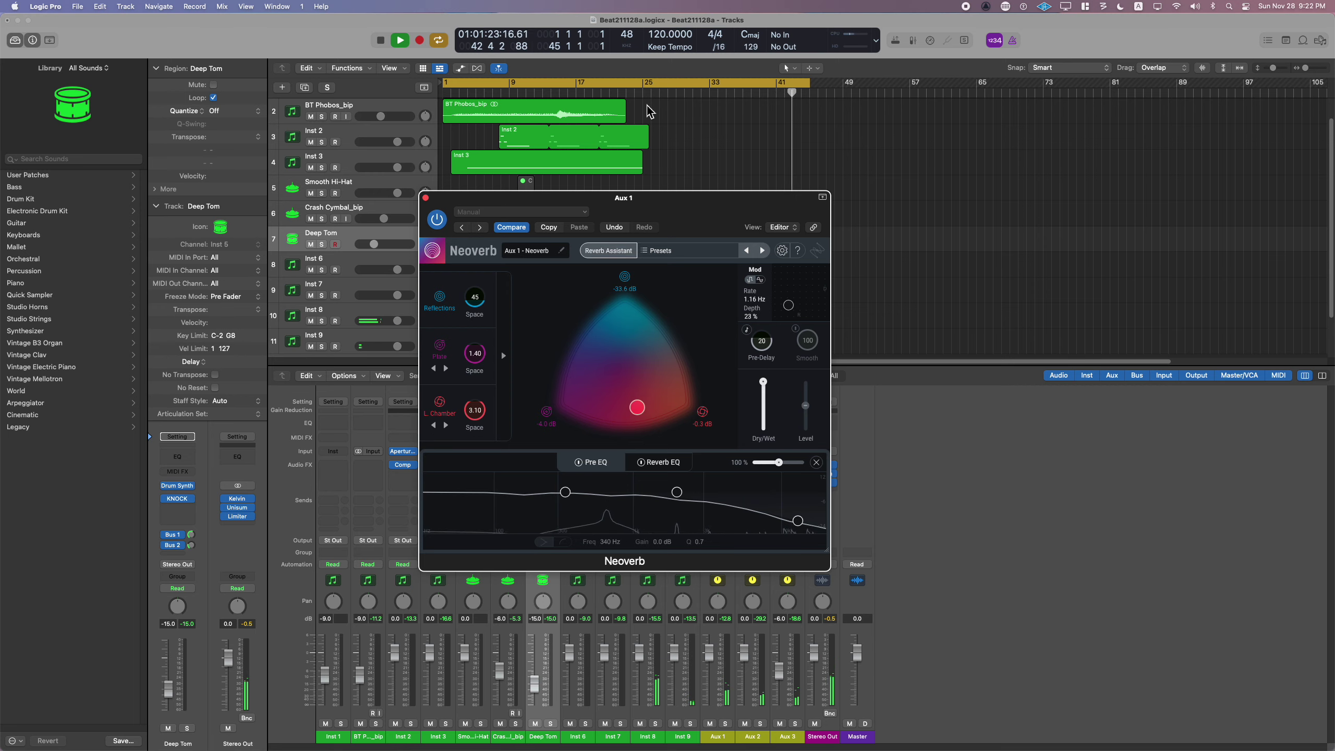
drag(666, 194, 876, 181)
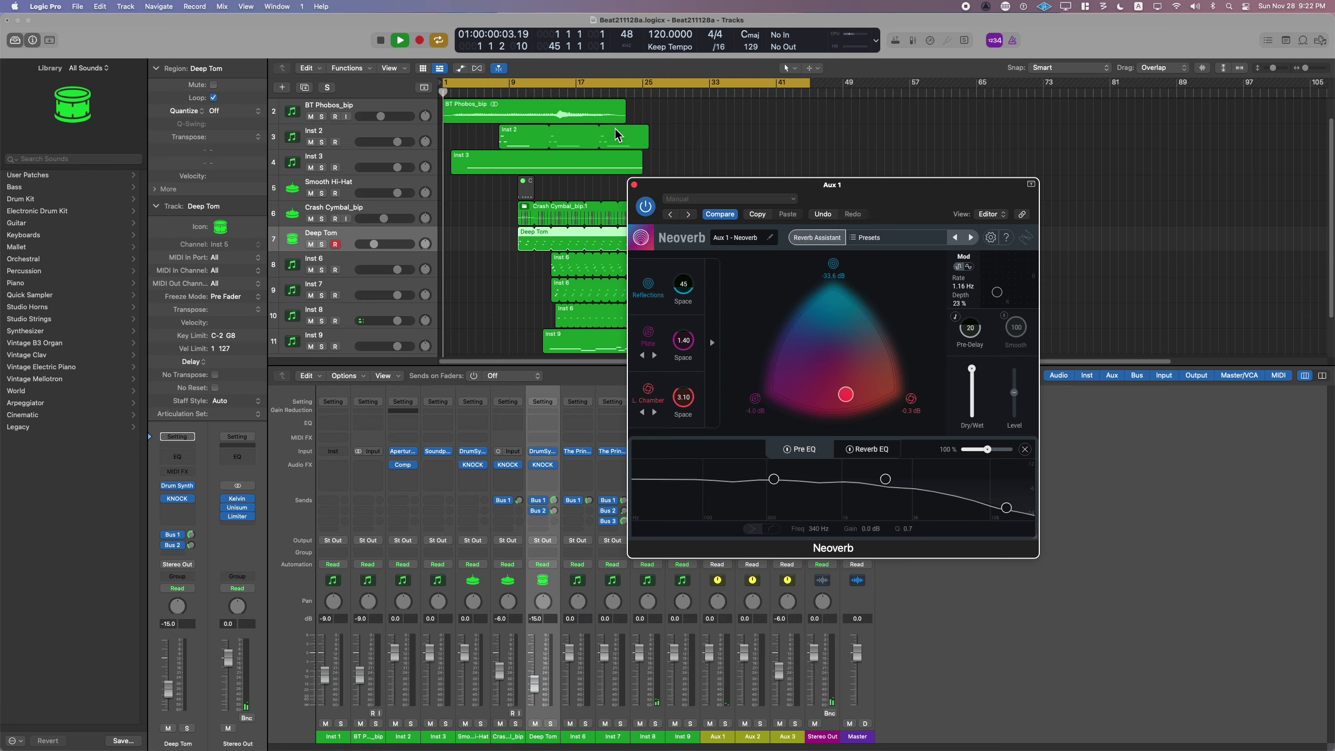
- In Aux 1's Neoverb, raise the large reverb's space to 5.39 and change its L. Chamber type to Hall with Deep Tom soloed
click(630, 96)
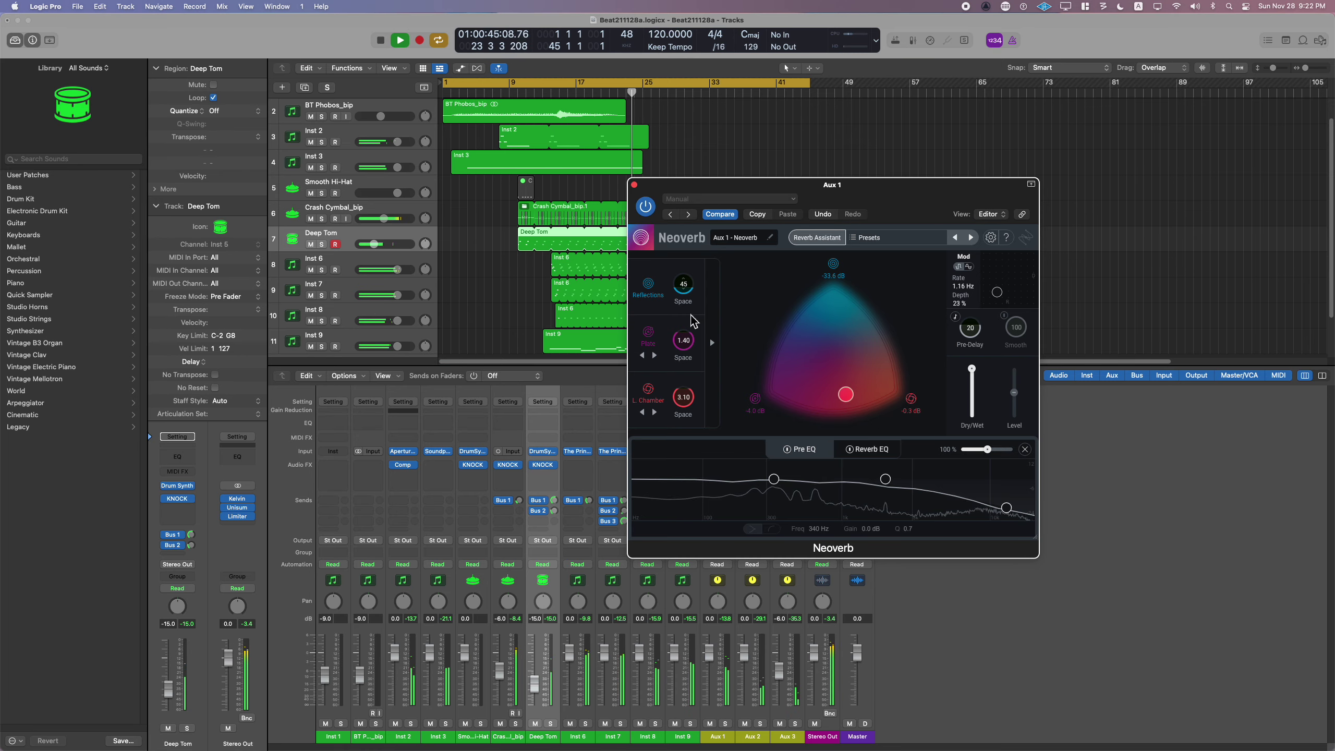
drag(683, 424, 686, 383)
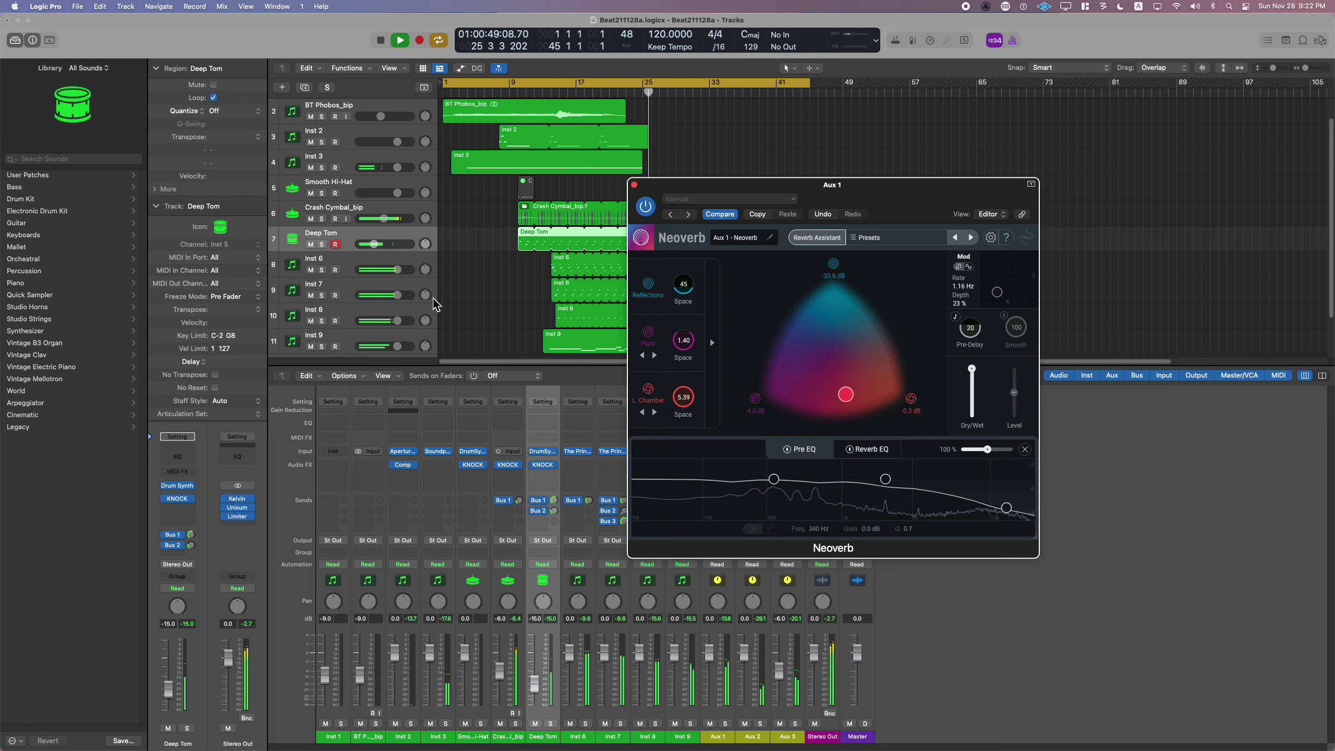
click(322, 244)
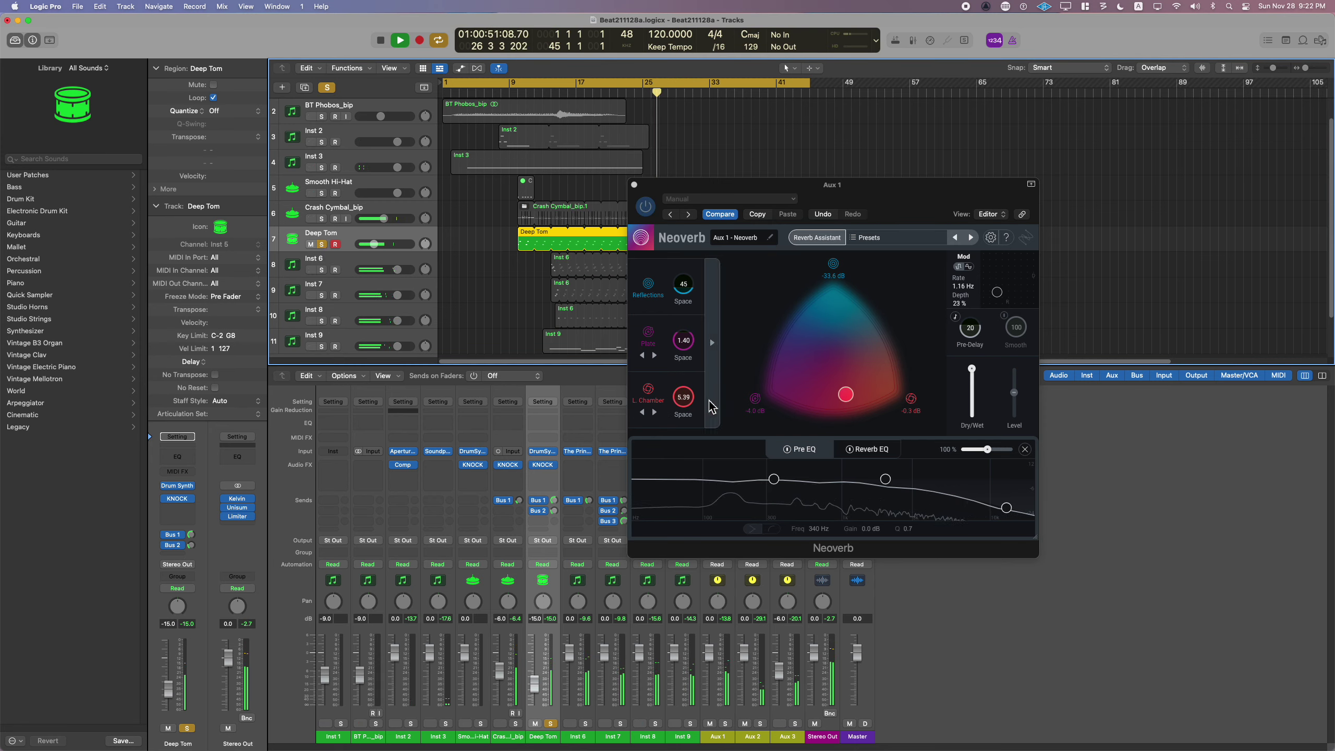
click(642, 415)
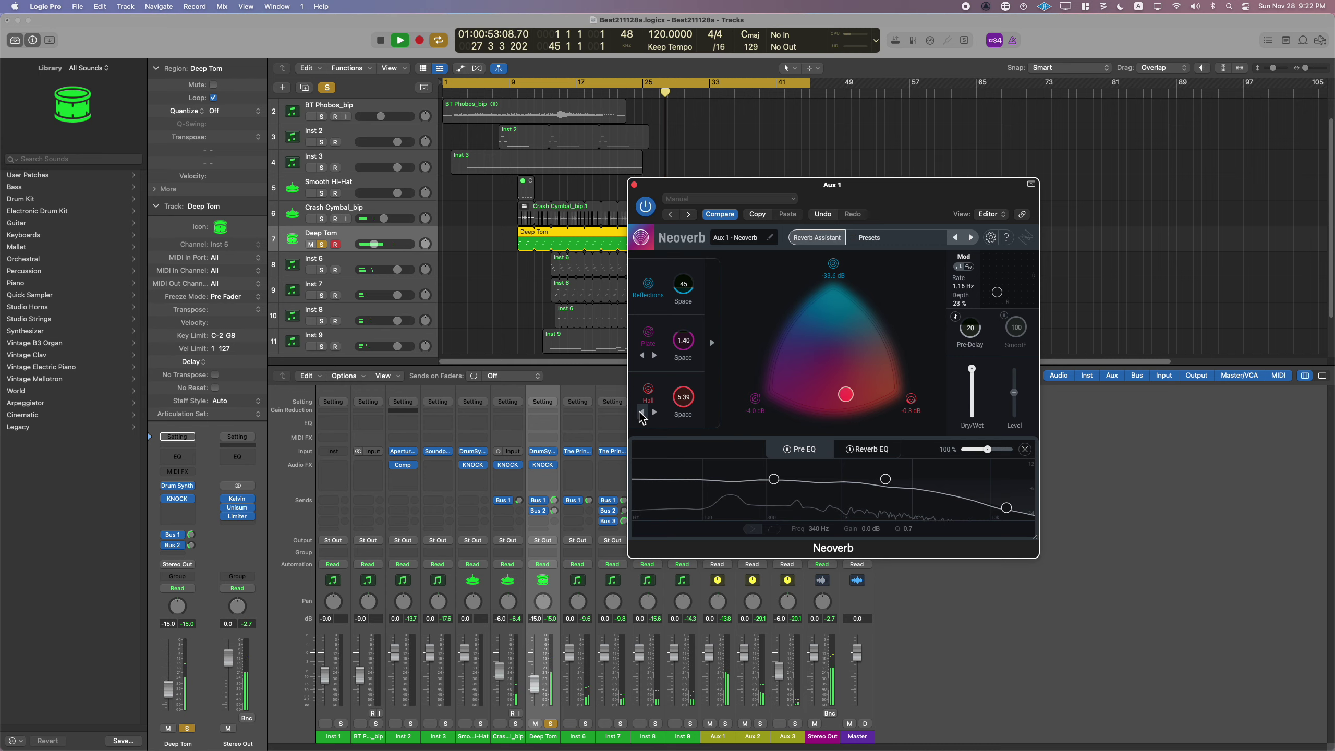
click(642, 414)
- Run the Reverb Assistant with fully Dramatic style, size L and Clean tone, then unsolo Deep Tom and accept the suggestion
click(823, 241)
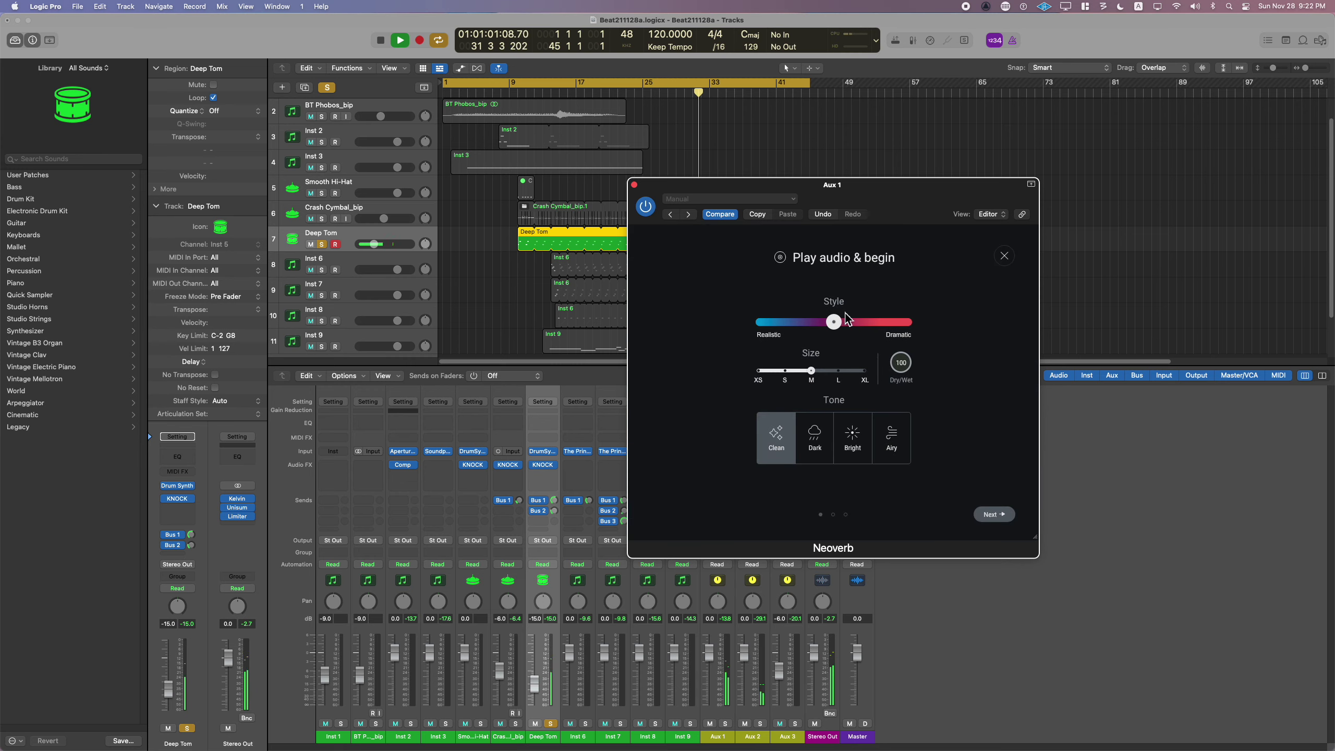
drag(835, 323, 973, 337)
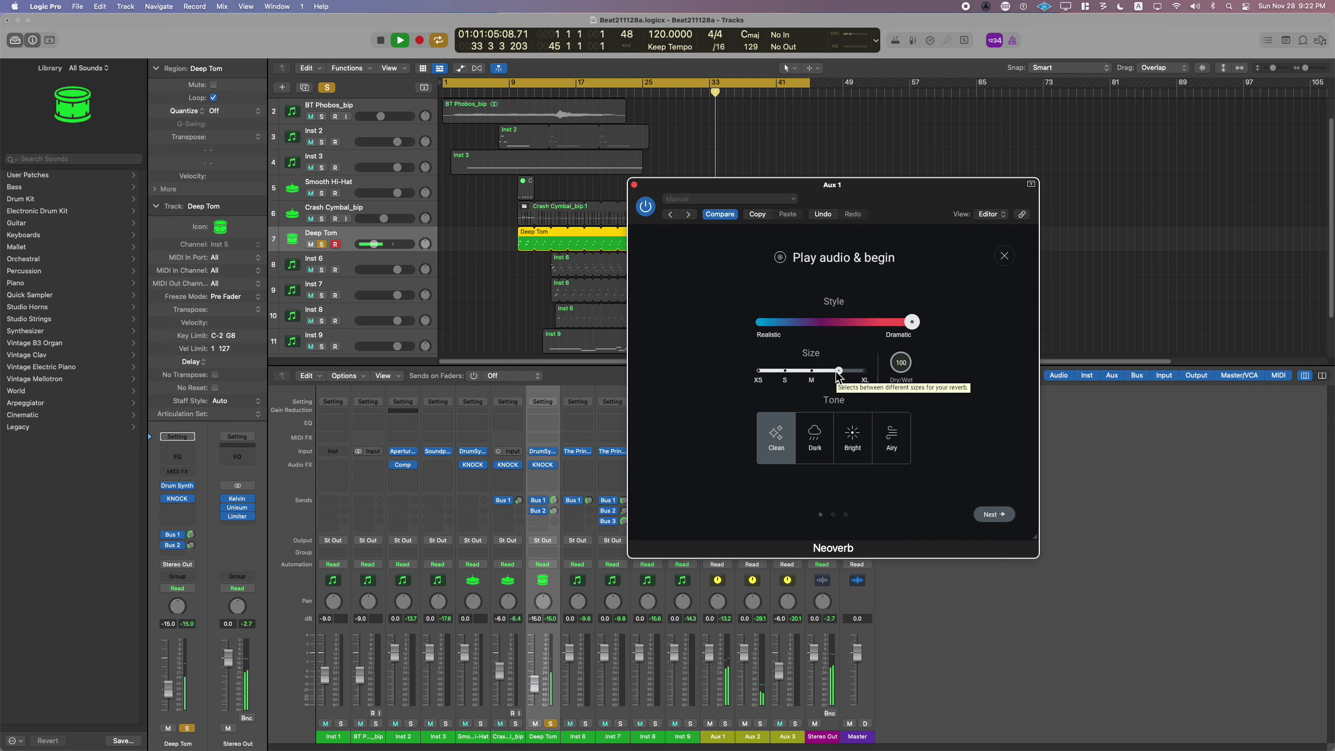
click(832, 457)
key(Return)
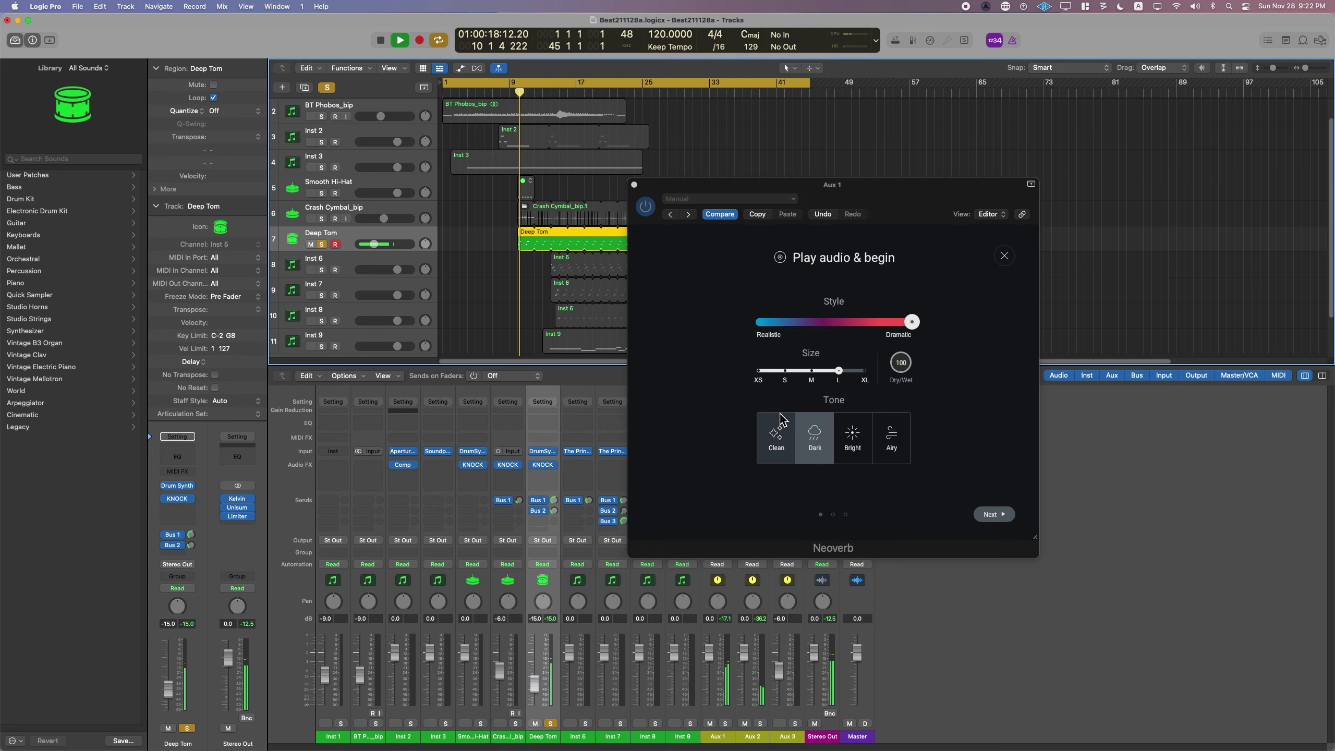
click(846, 448)
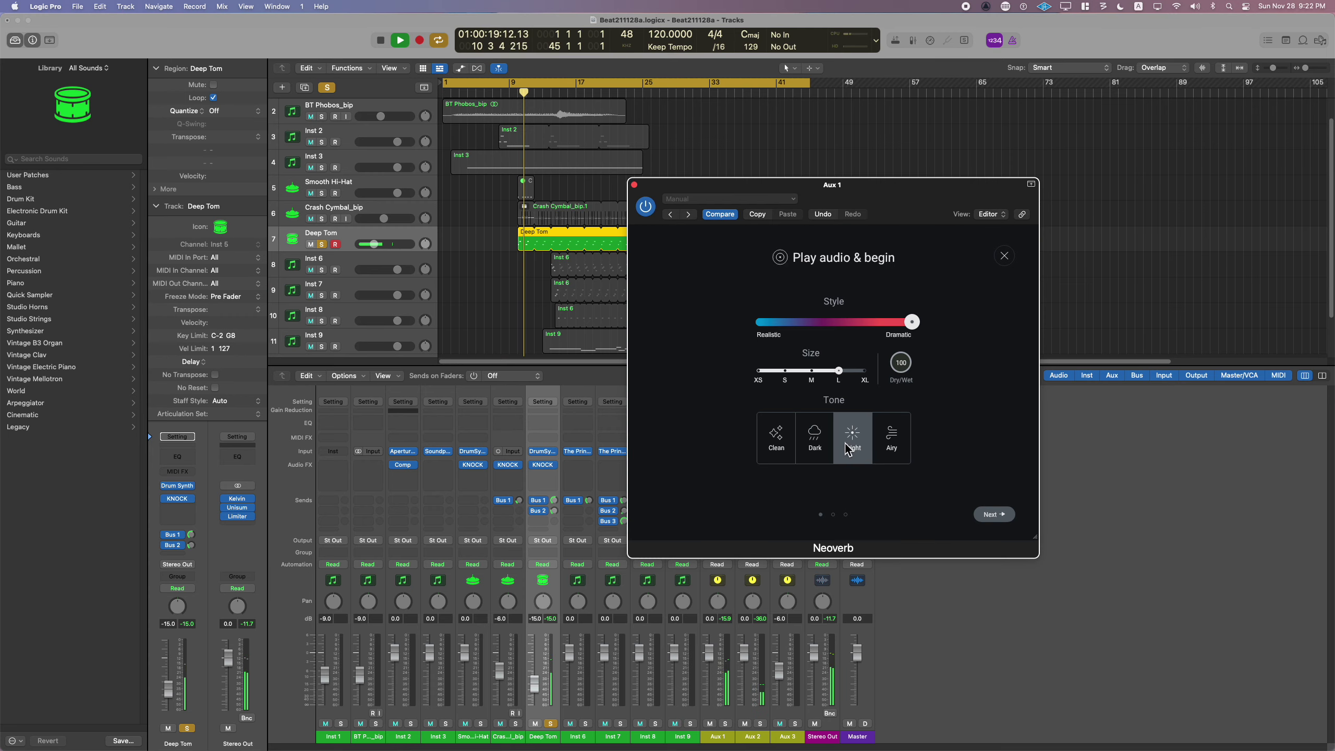
click(888, 453)
click(788, 453)
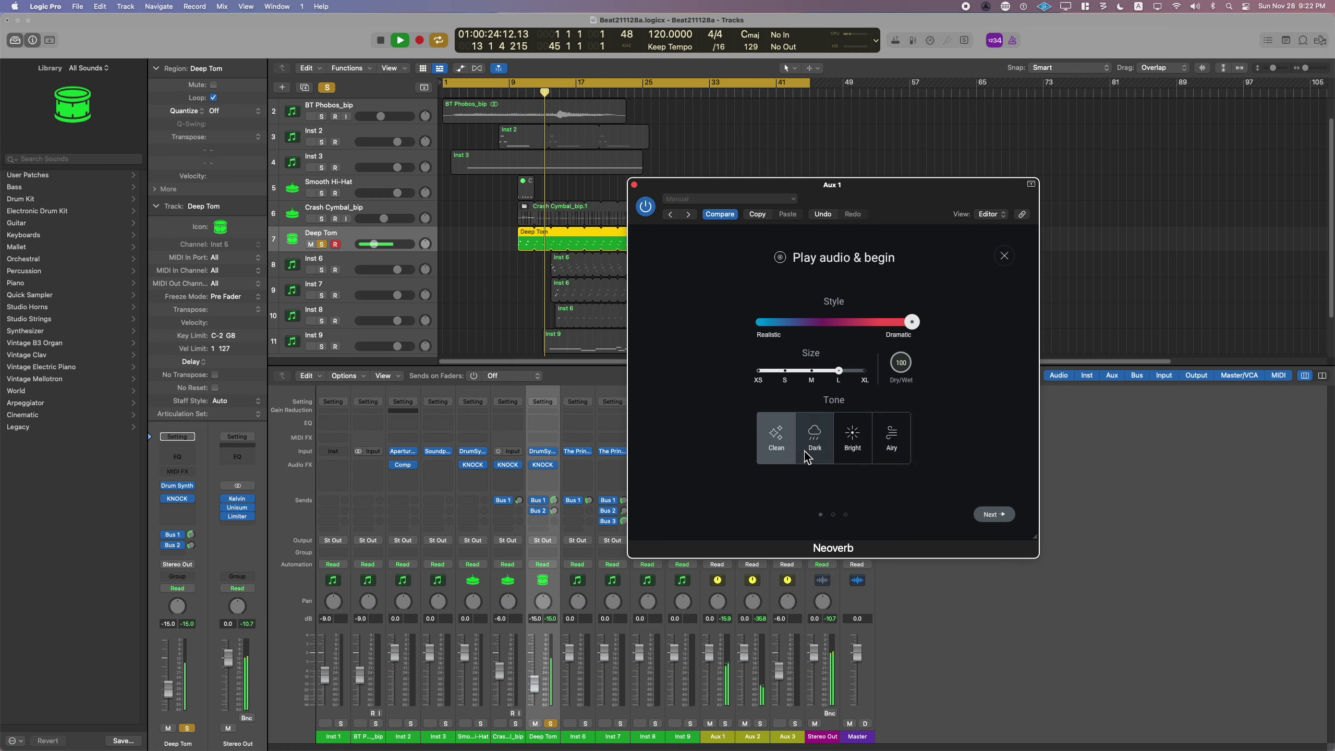
click(994, 516)
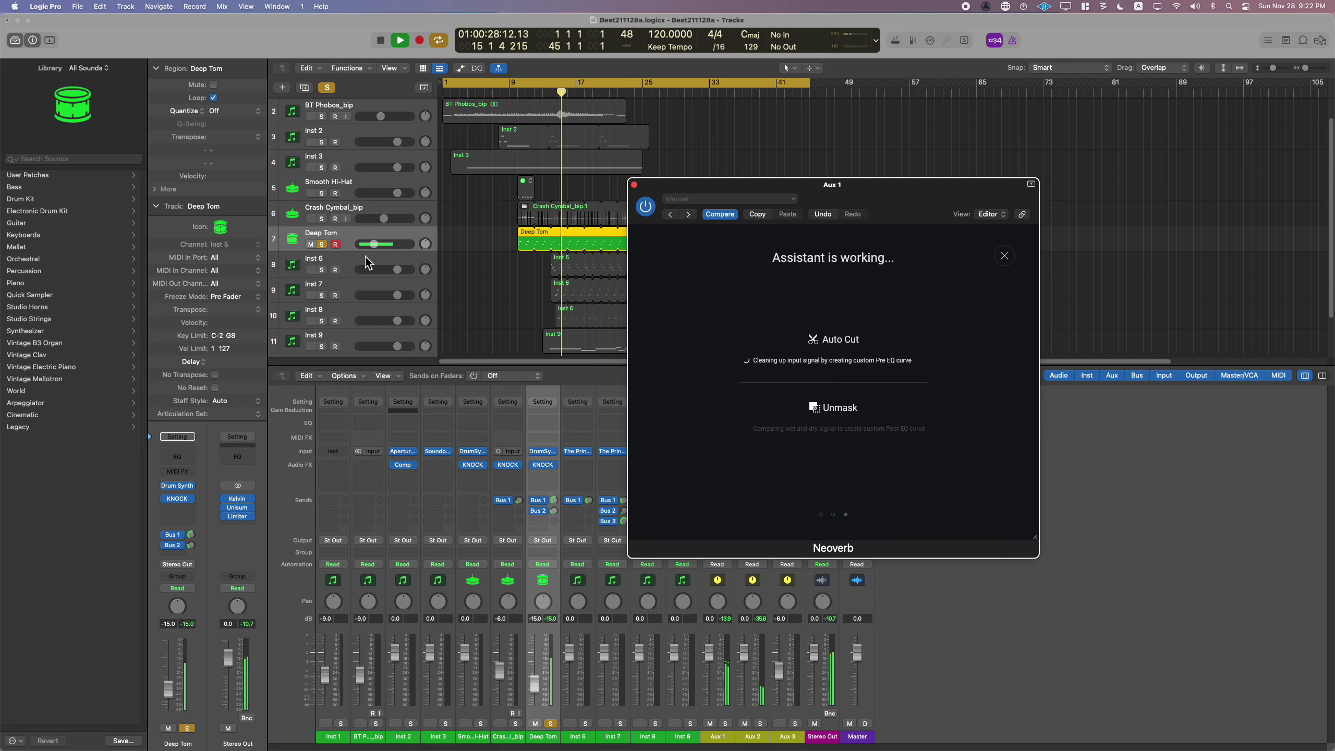
click(322, 245)
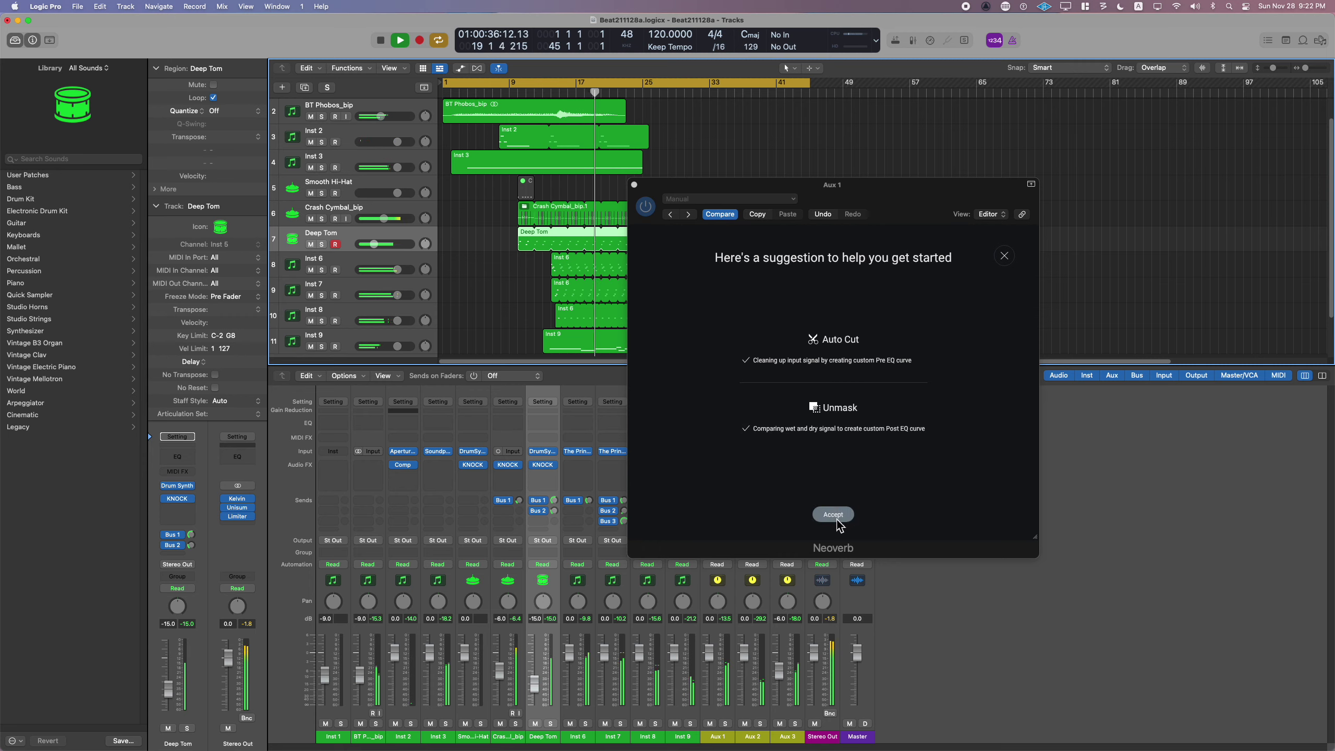
click(833, 513)
- Shift the reverb blend toward Hall and set the Reverb EQ's high band to 6055 Hz at -12.2 dB
drag(832, 412, 841, 505)
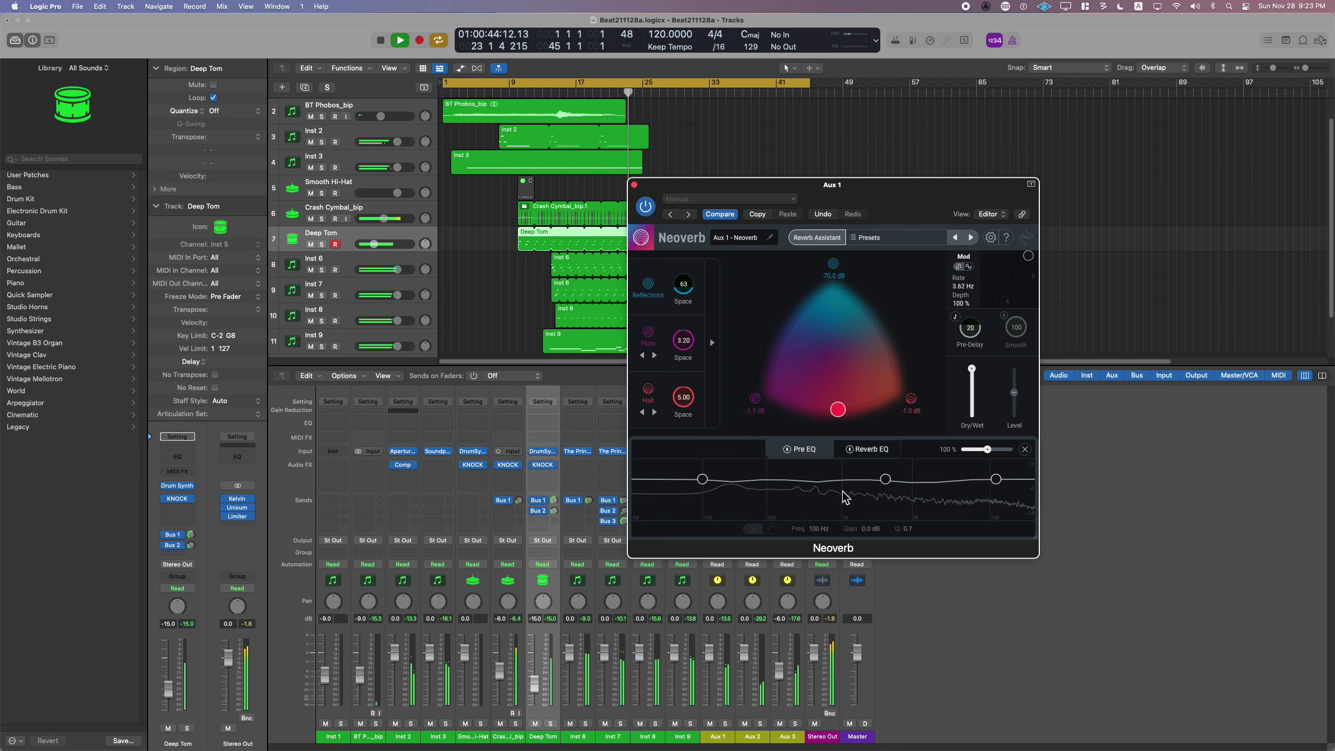
drag(839, 410, 852, 408)
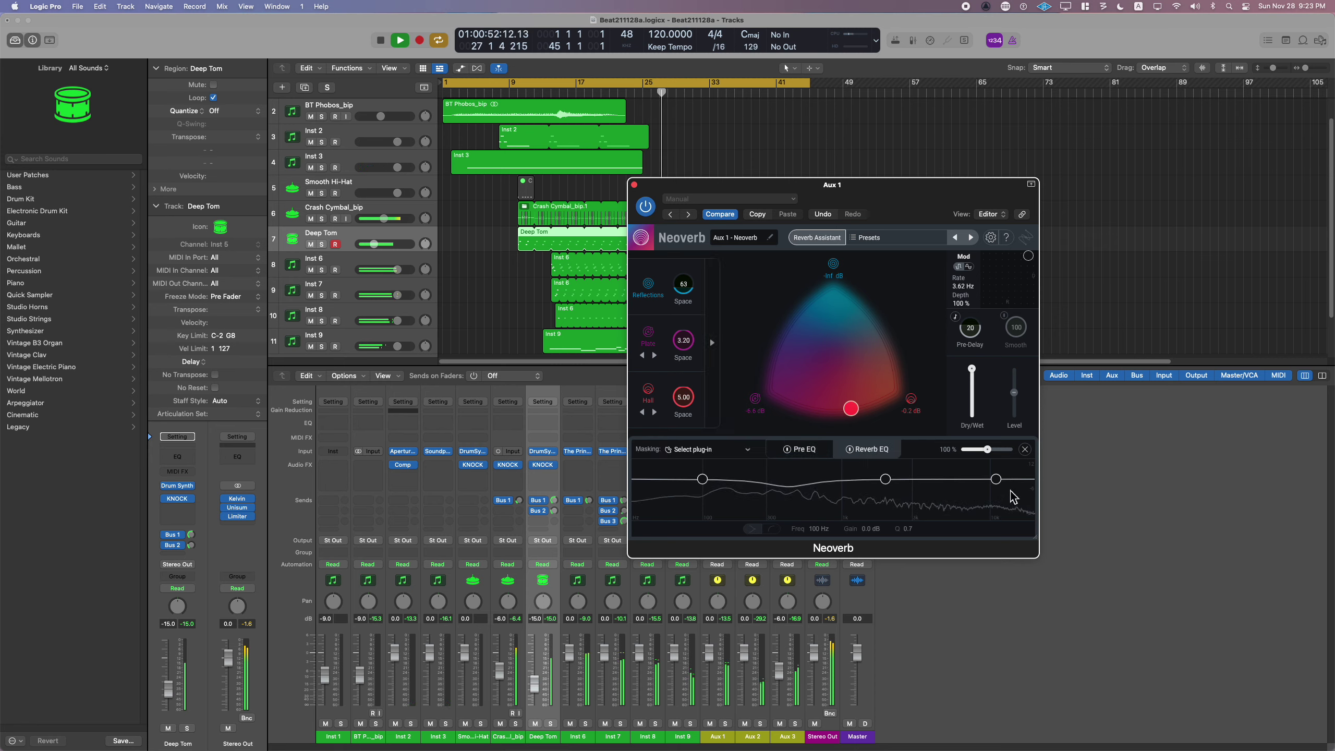
drag(993, 504, 958, 496)
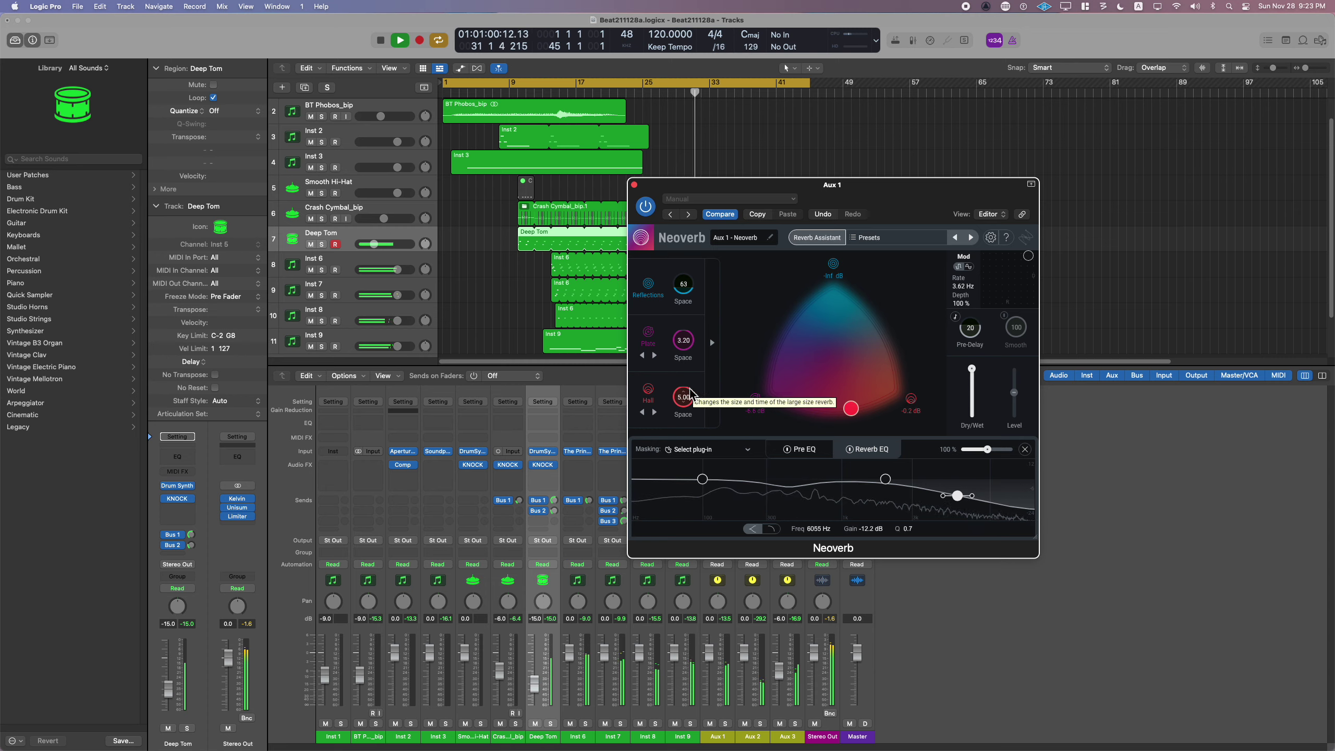
- Set the Plate reverb's space to 4.13 and the Hall reverb's space to 2.49 by ear during playback
mouse_move(688, 351)
mouse_down()
mouse_move(699, 479)
mouse_move(709, 338)
mouse_up()
mouse_move(685, 402)
mouse_down()
mouse_move(689, 421)
mouse_move(689, 401)
mouse_up()
key(Return)
scroll(688, 397, up, 5)
scroll(692, 399, up, 2)
scroll(688, 404, down, 2)
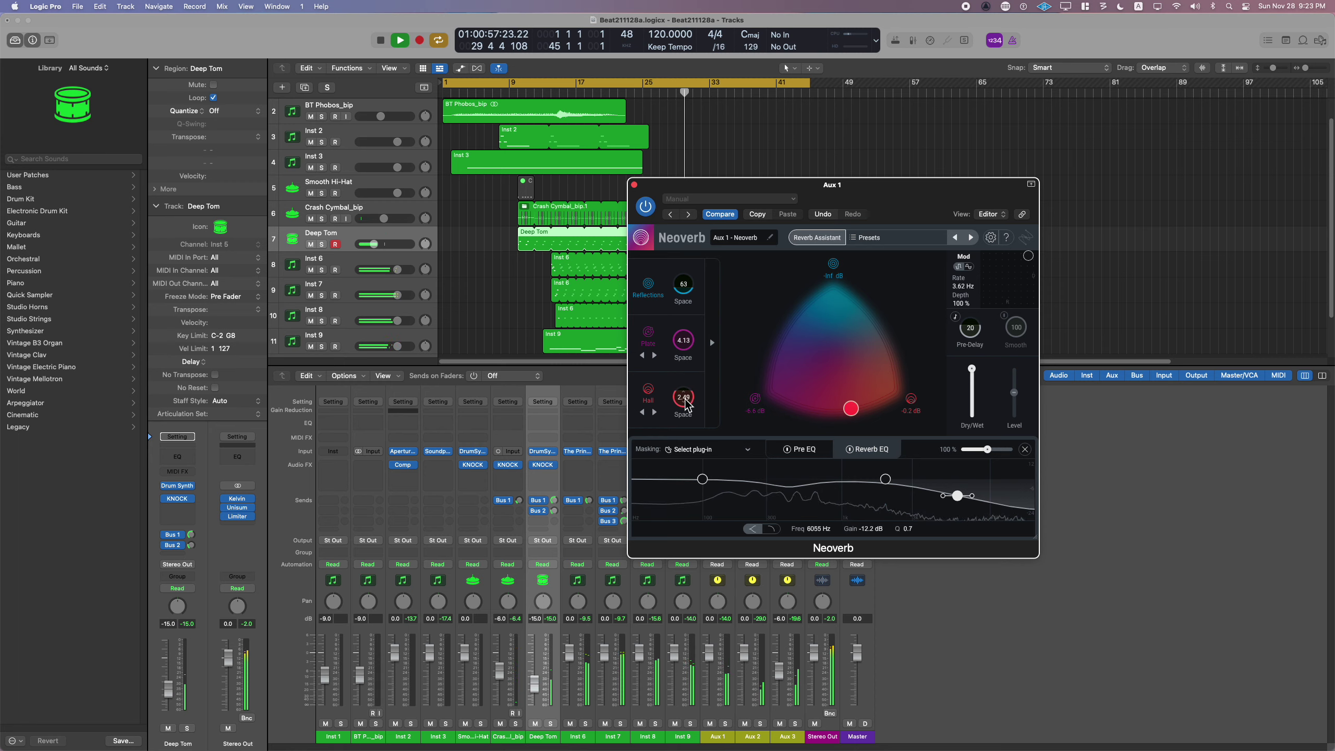
scroll(689, 404, down, 1)
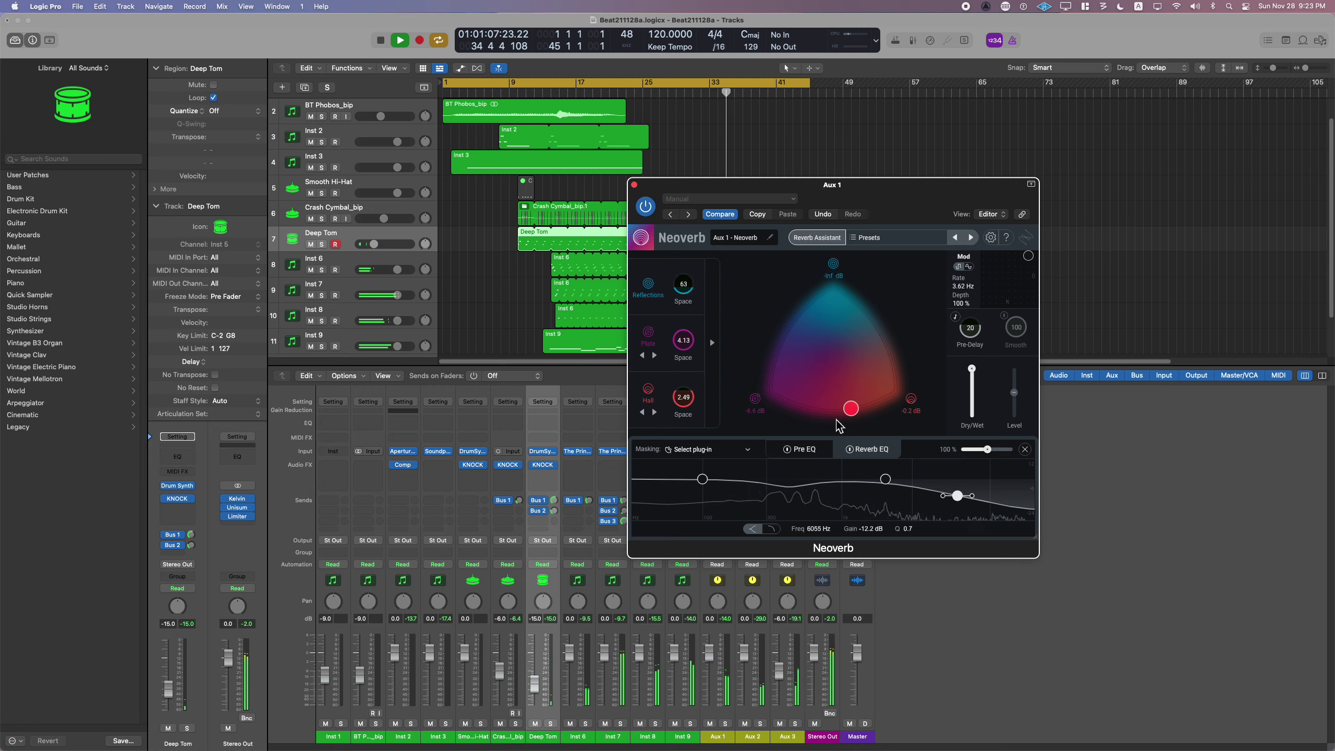
- Set the high band of Neoverb's Pre EQ to 7415 Hz at -21.4 dB
click(799, 449)
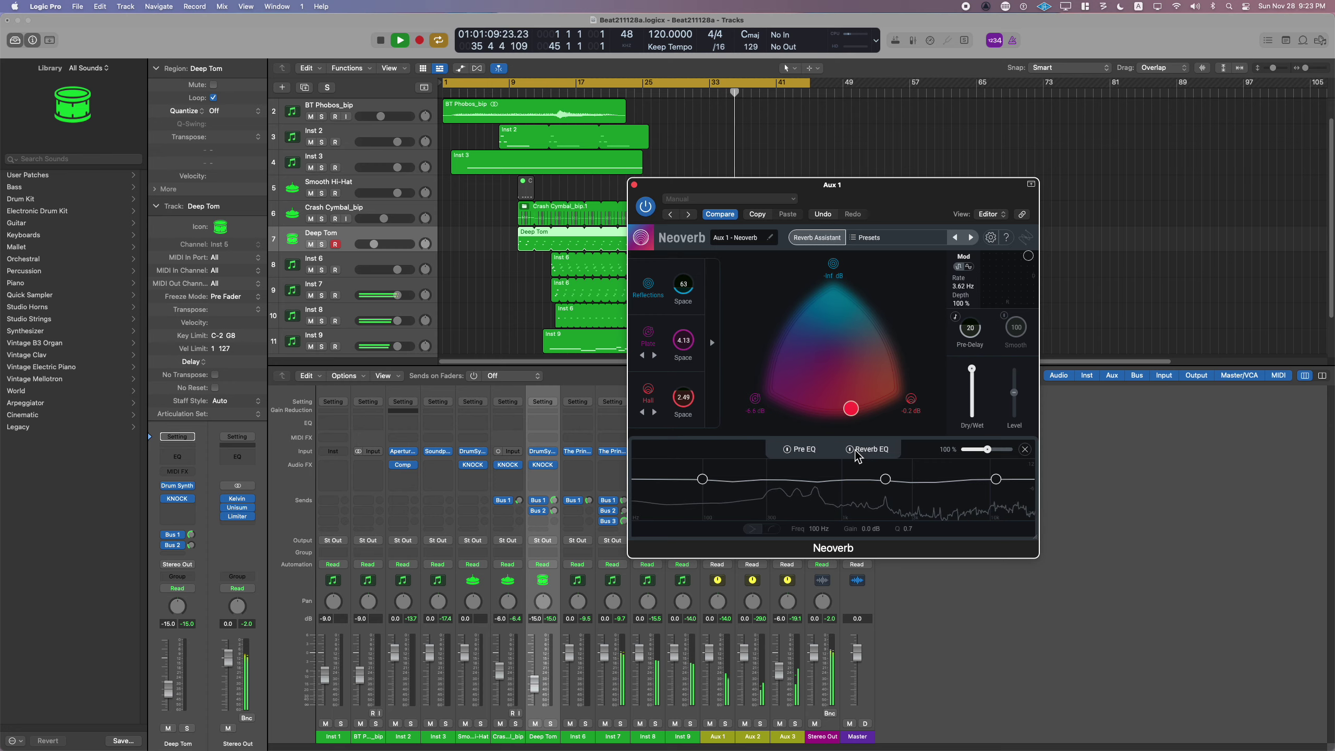
click(633, 185)
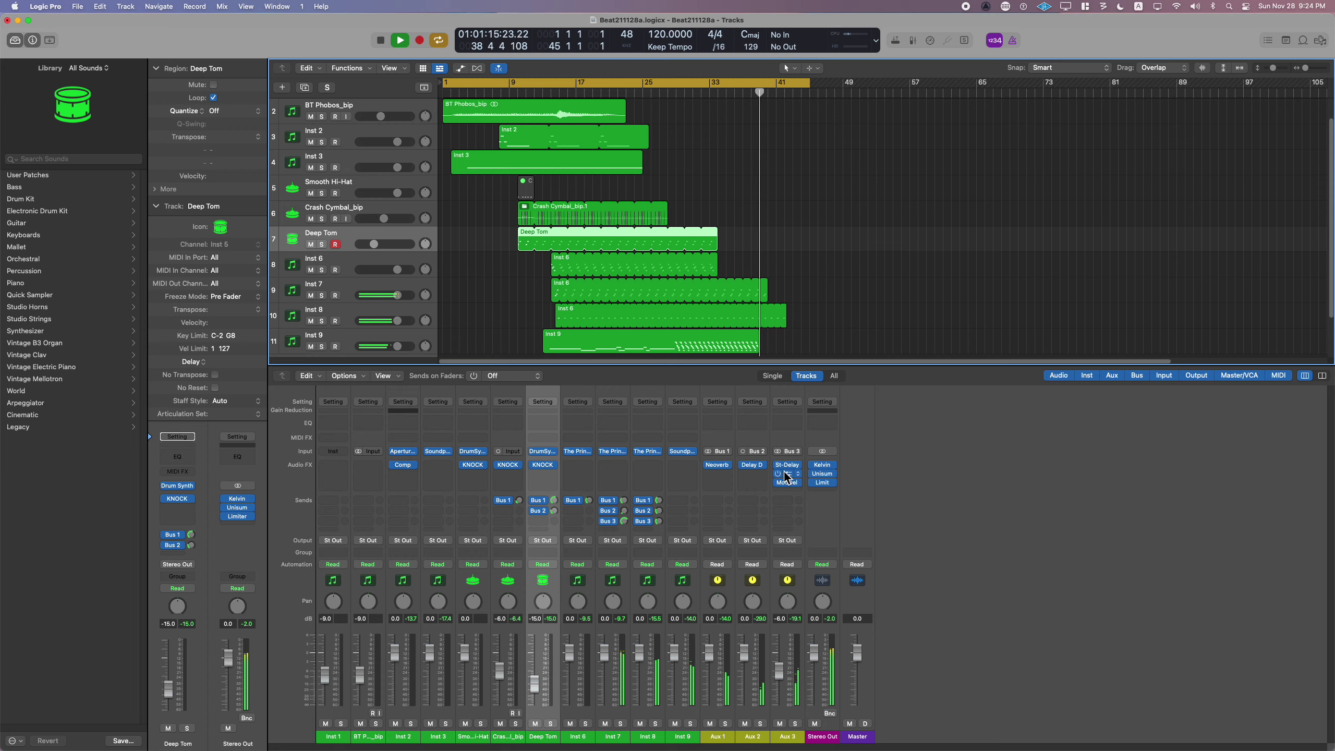
click(718, 465)
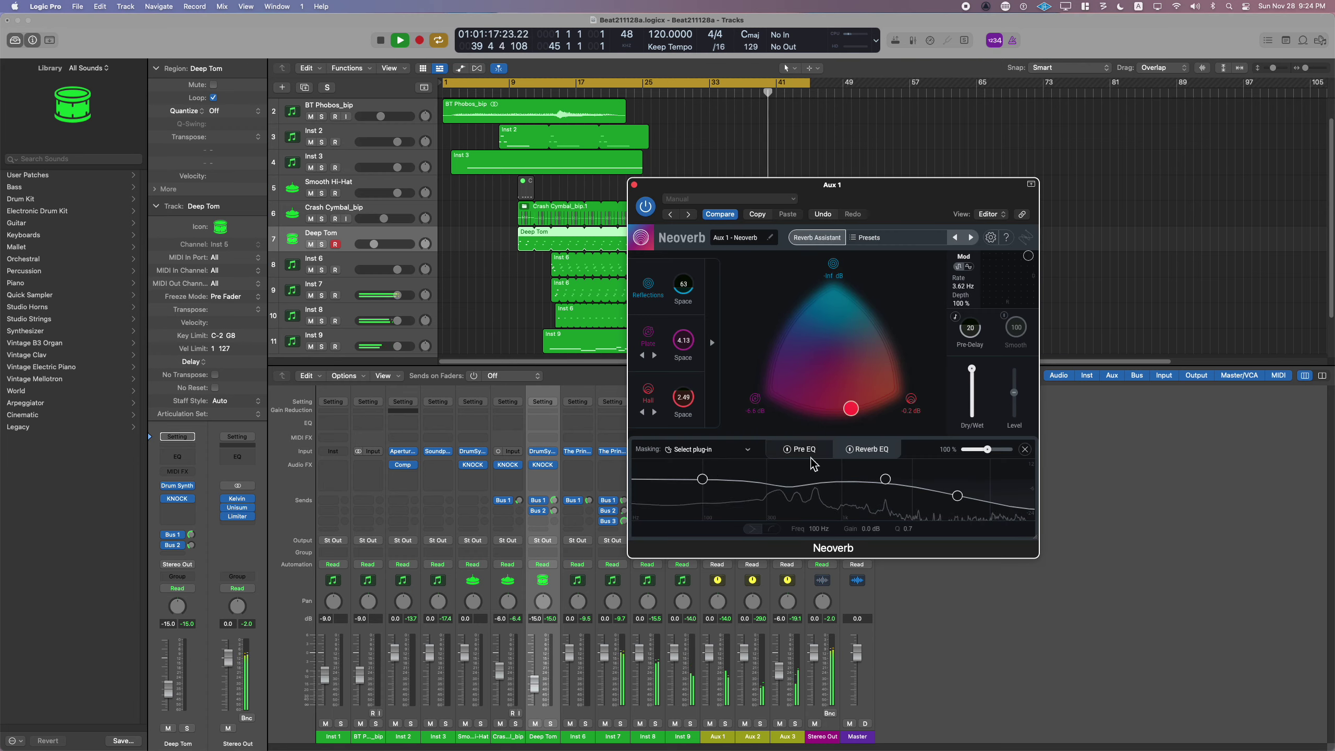
drag(975, 510, 971, 508)
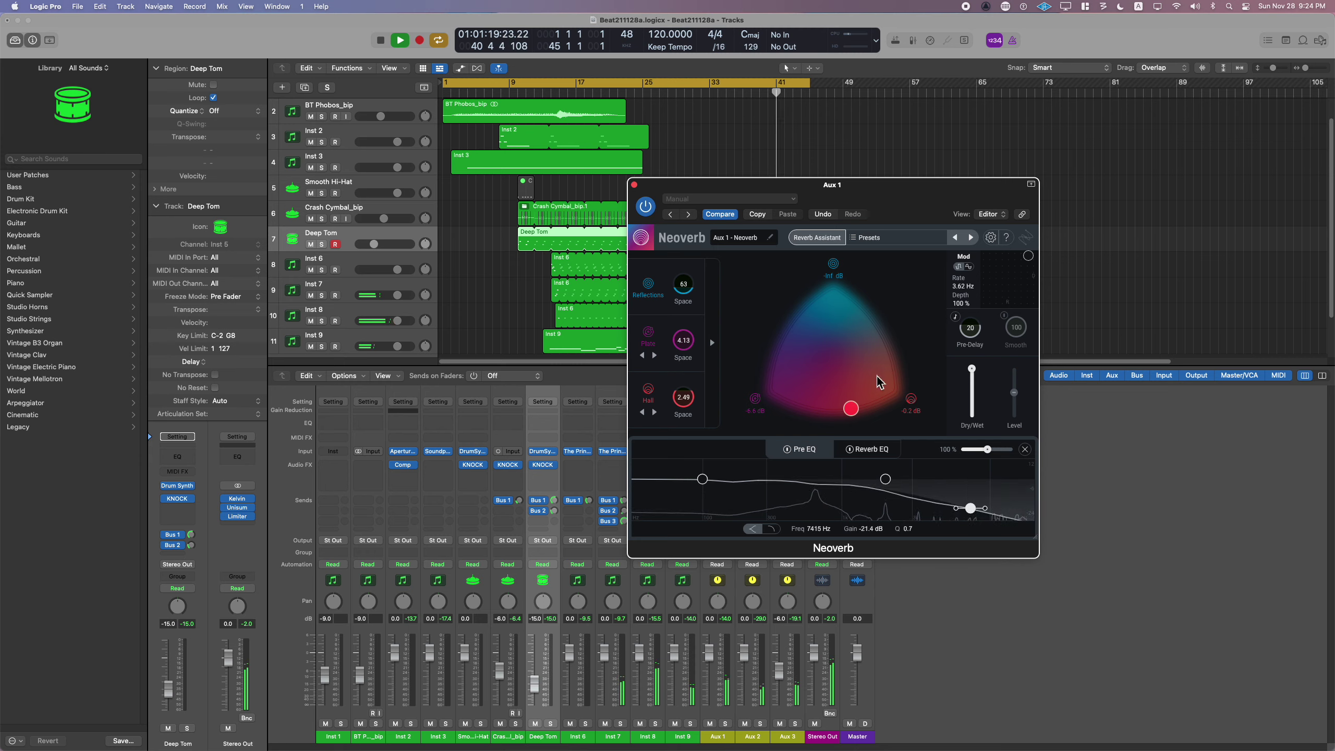
- Set the Reverb EQ's high band to 4990 Hz, -8.4 dB and Q 4.6, check playback from bar 14, and close Neoverb
click(638, 89)
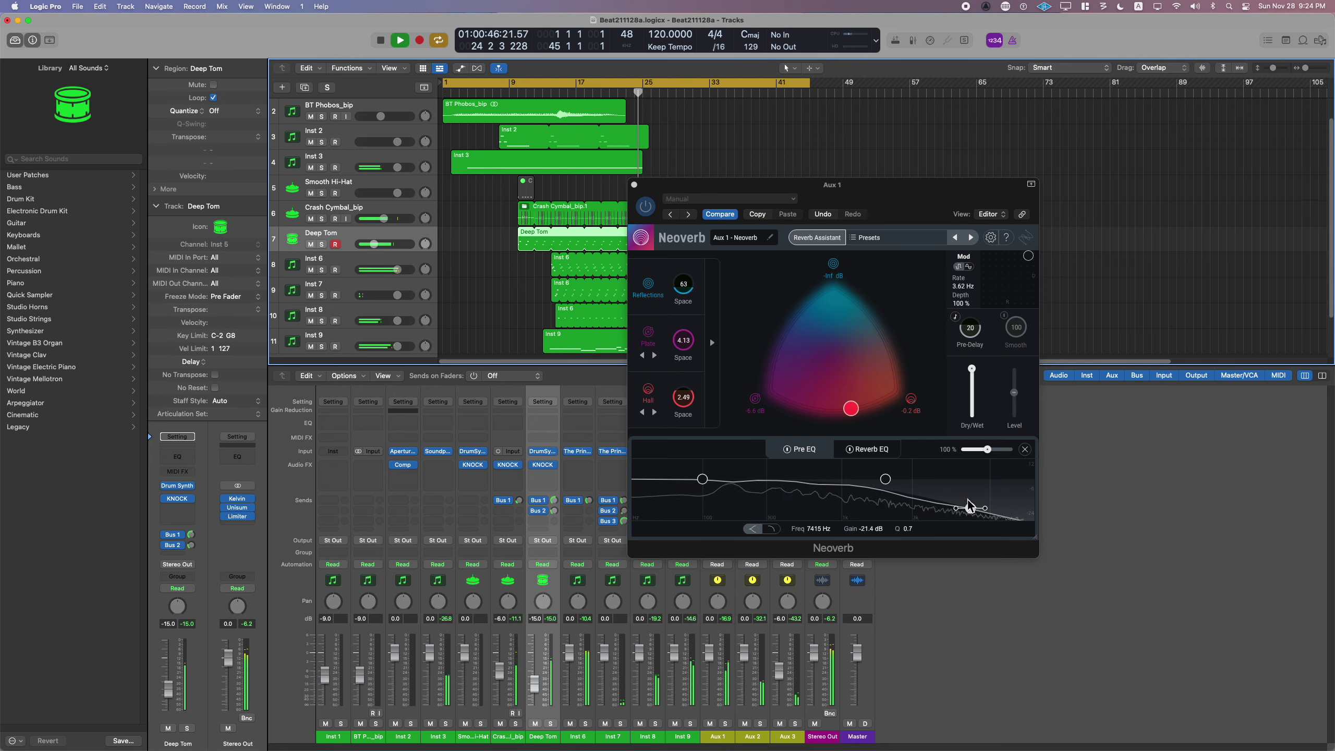
mouse_move(971, 508)
mouse_down()
mouse_move(974, 476)
mouse_move(971, 501)
mouse_move(989, 477)
mouse_move(929, 513)
mouse_move(978, 458)
mouse_move(962, 506)
mouse_move(960, 486)
mouse_move(910, 465)
mouse_move(956, 496)
mouse_up()
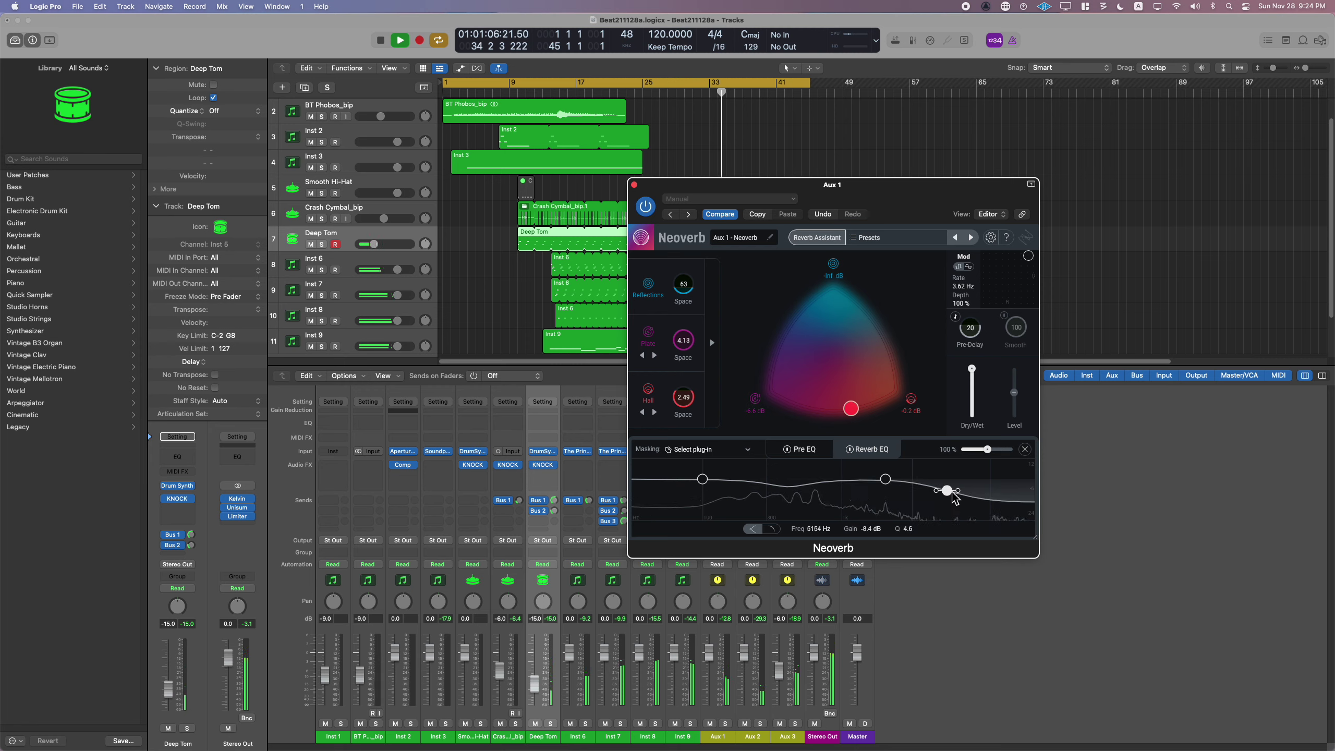
click(553, 95)
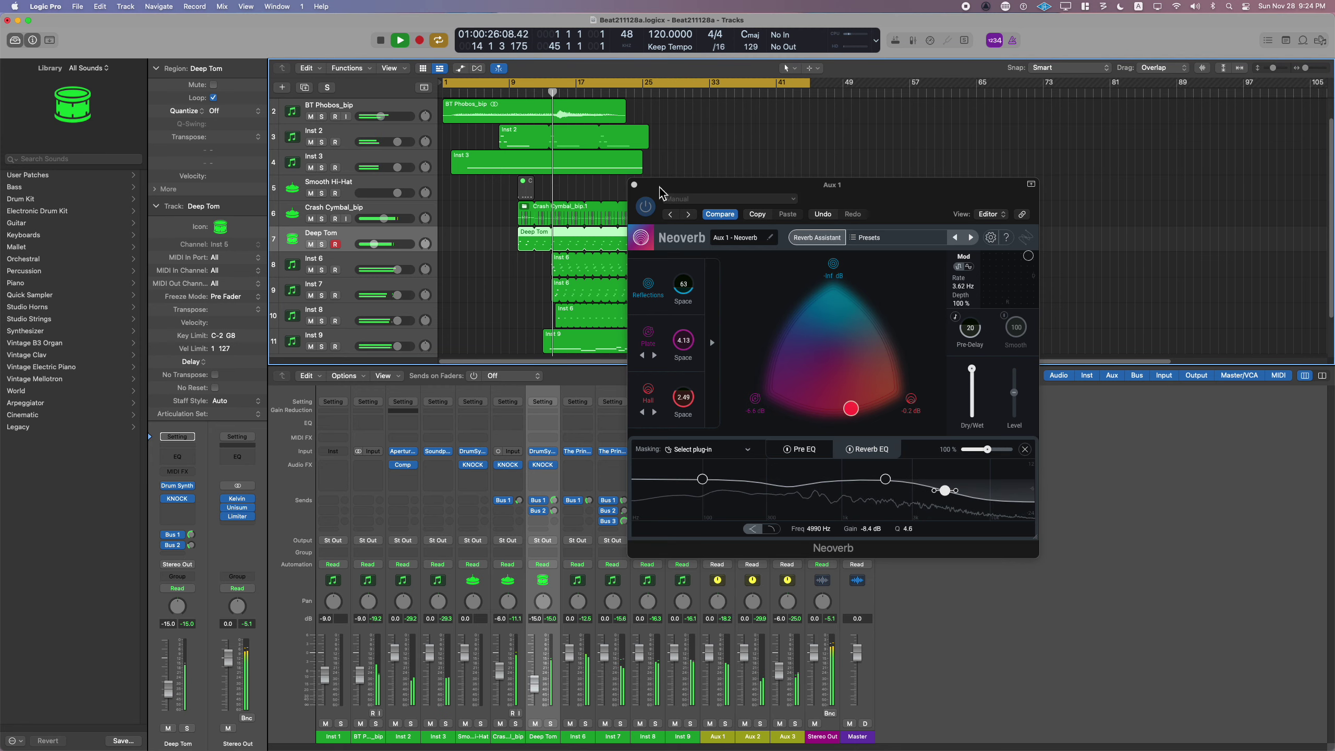
click(635, 185)
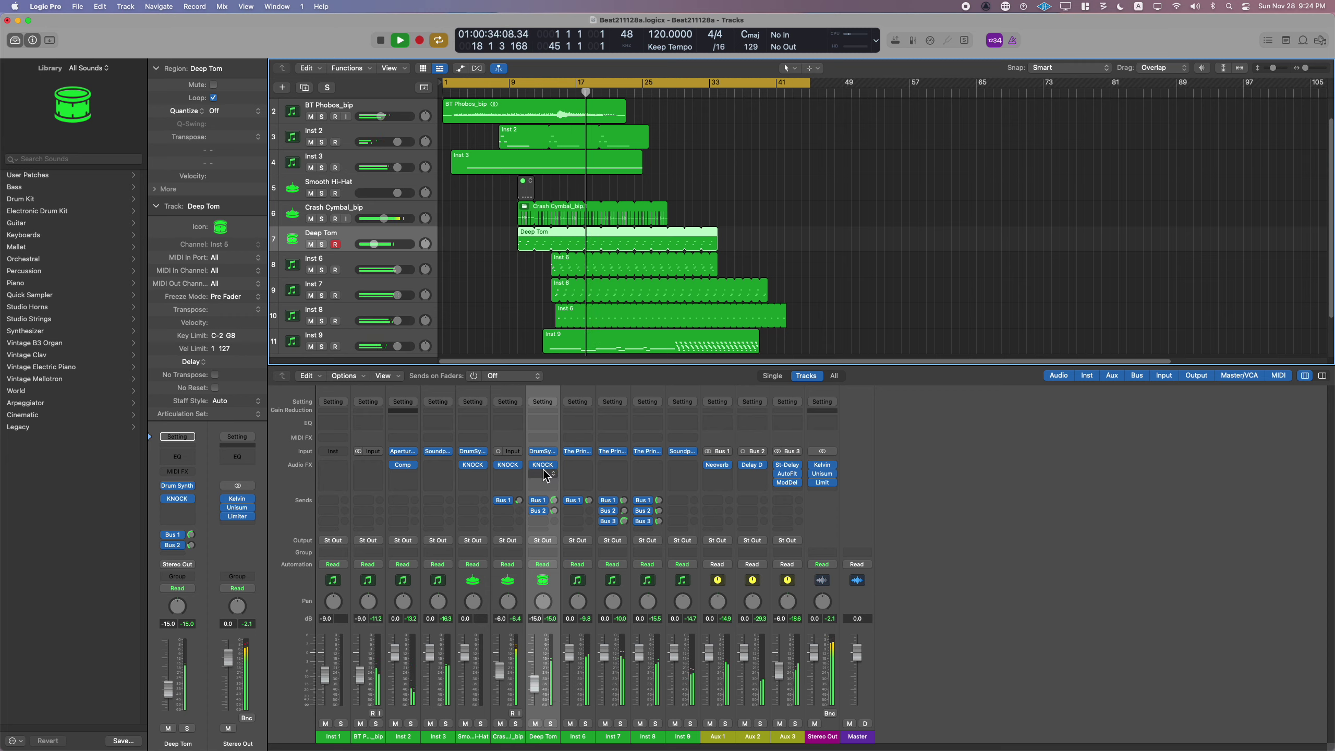
- Add a mono Compressor to Crash Cymbal_bip, adjust its threshold, set the ratio to 2.9:1, and choose the Studio FET model
click(510, 477)
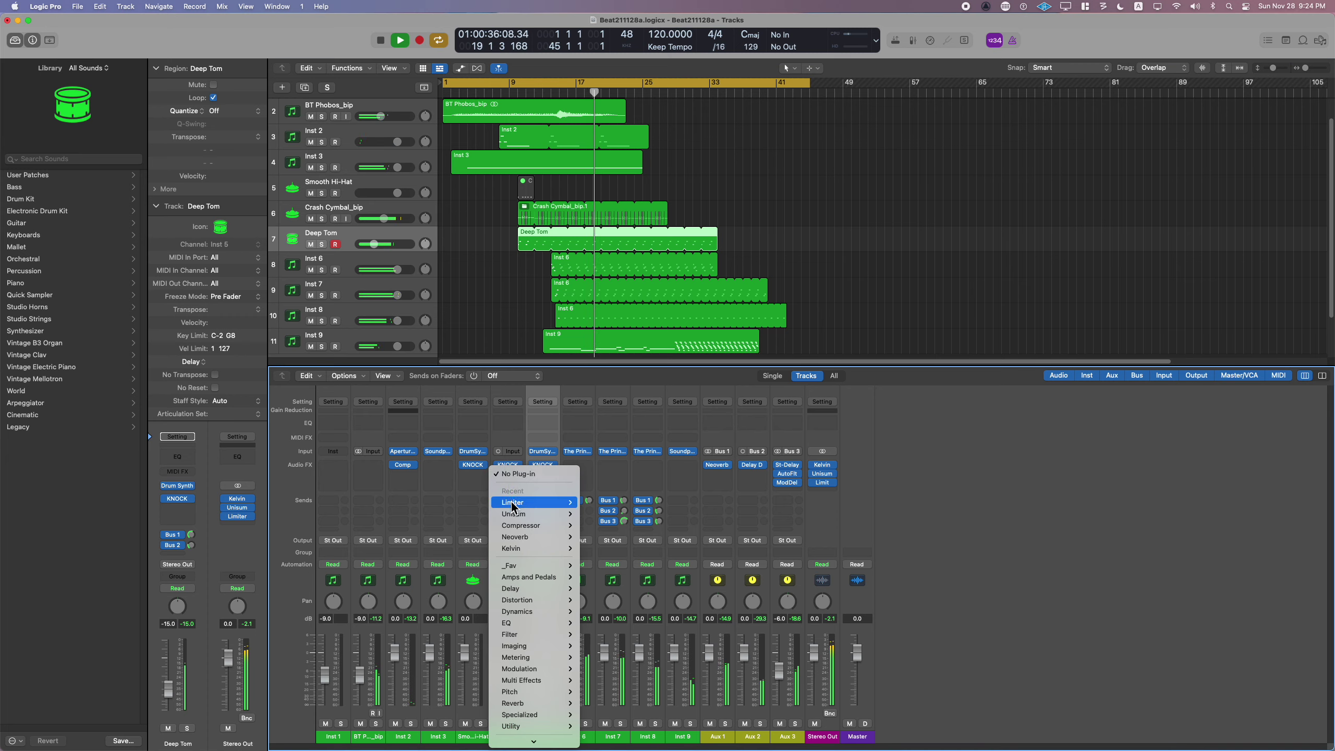
mouse_move(557, 526)
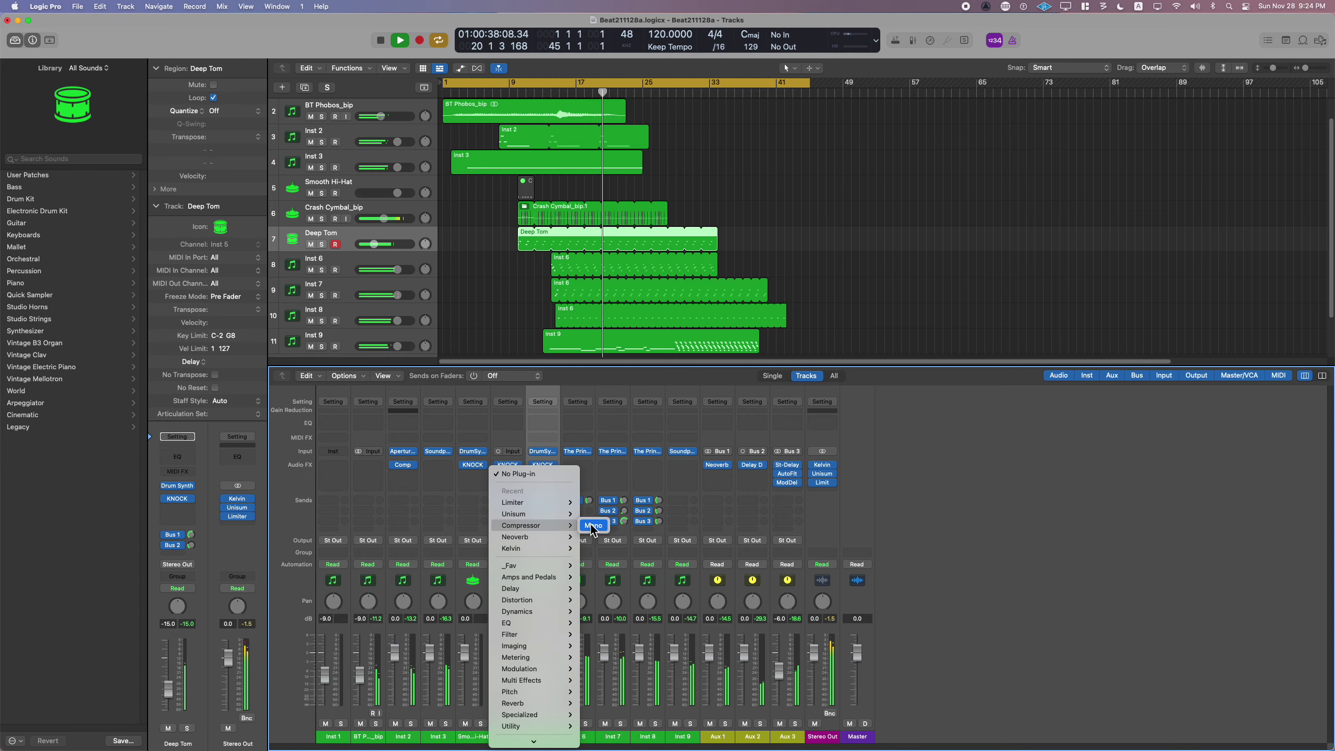
click(591, 526)
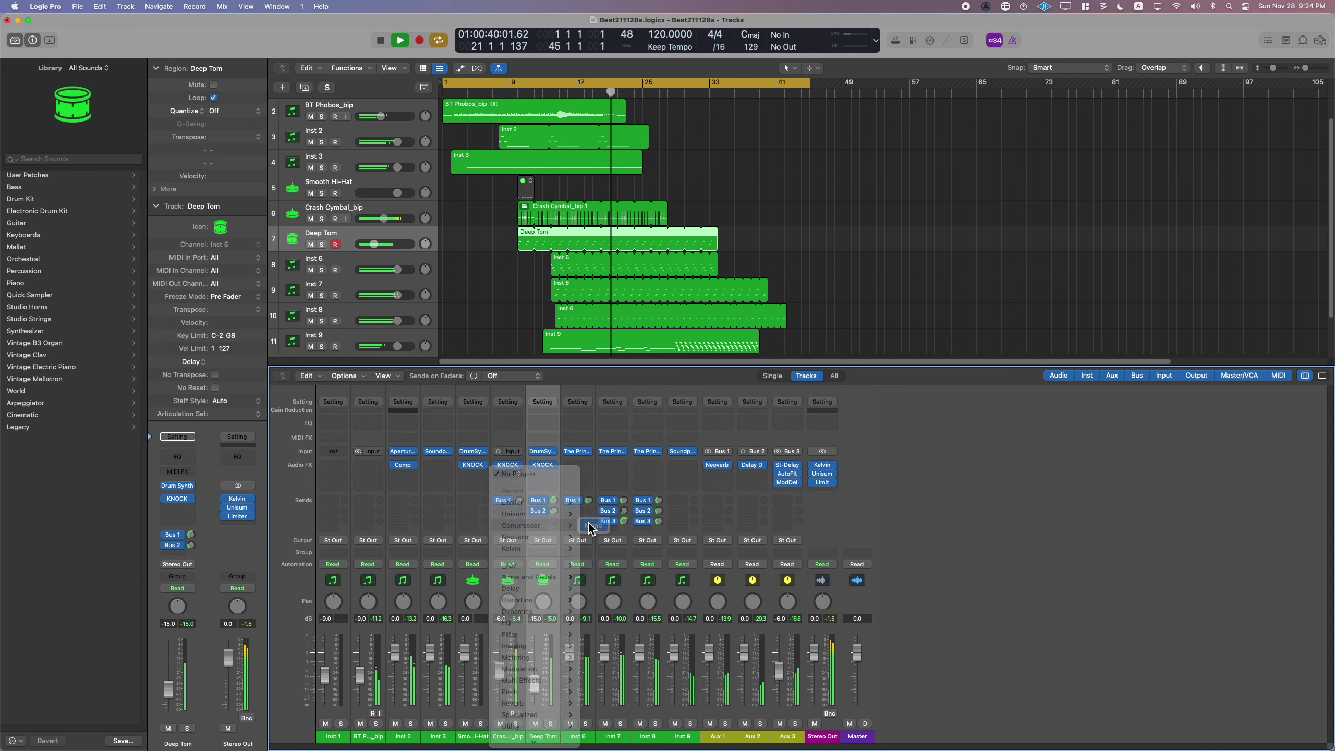
drag(578, 502, 576, 510)
drag(676, 479, 675, 453)
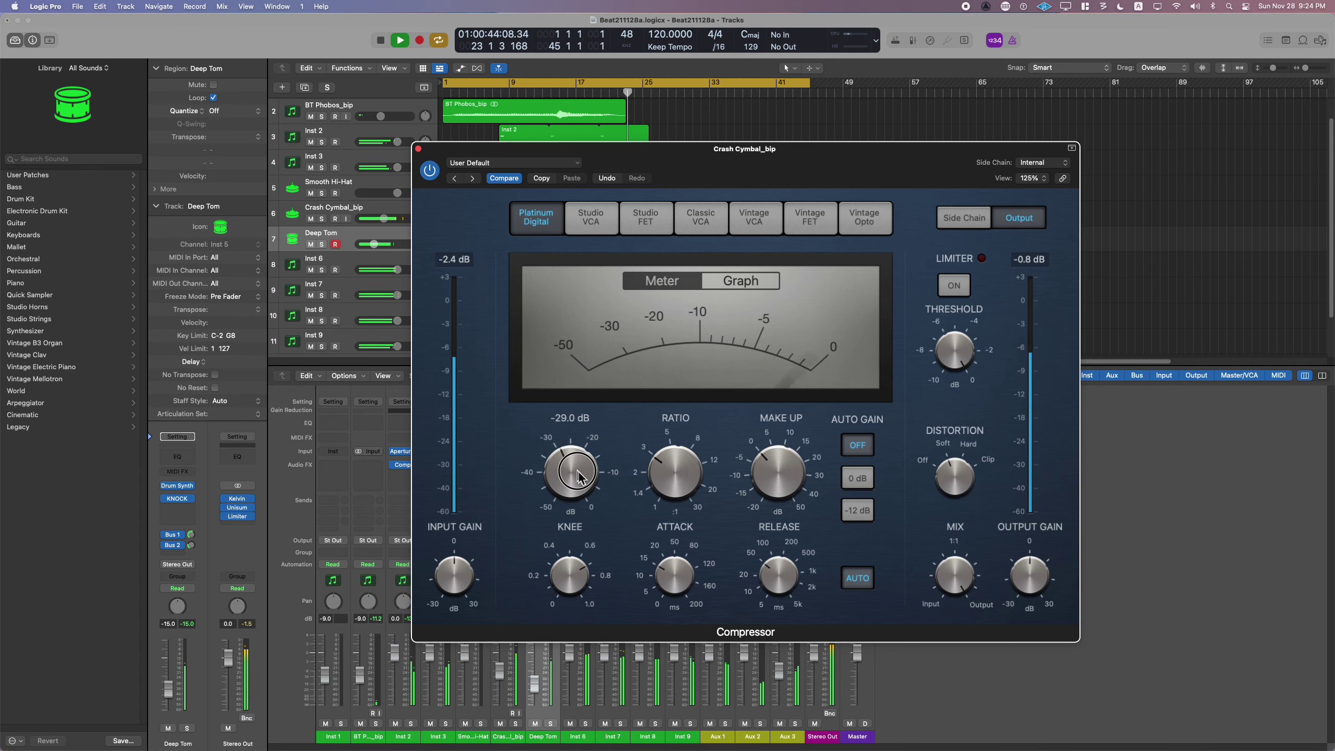
click(646, 218)
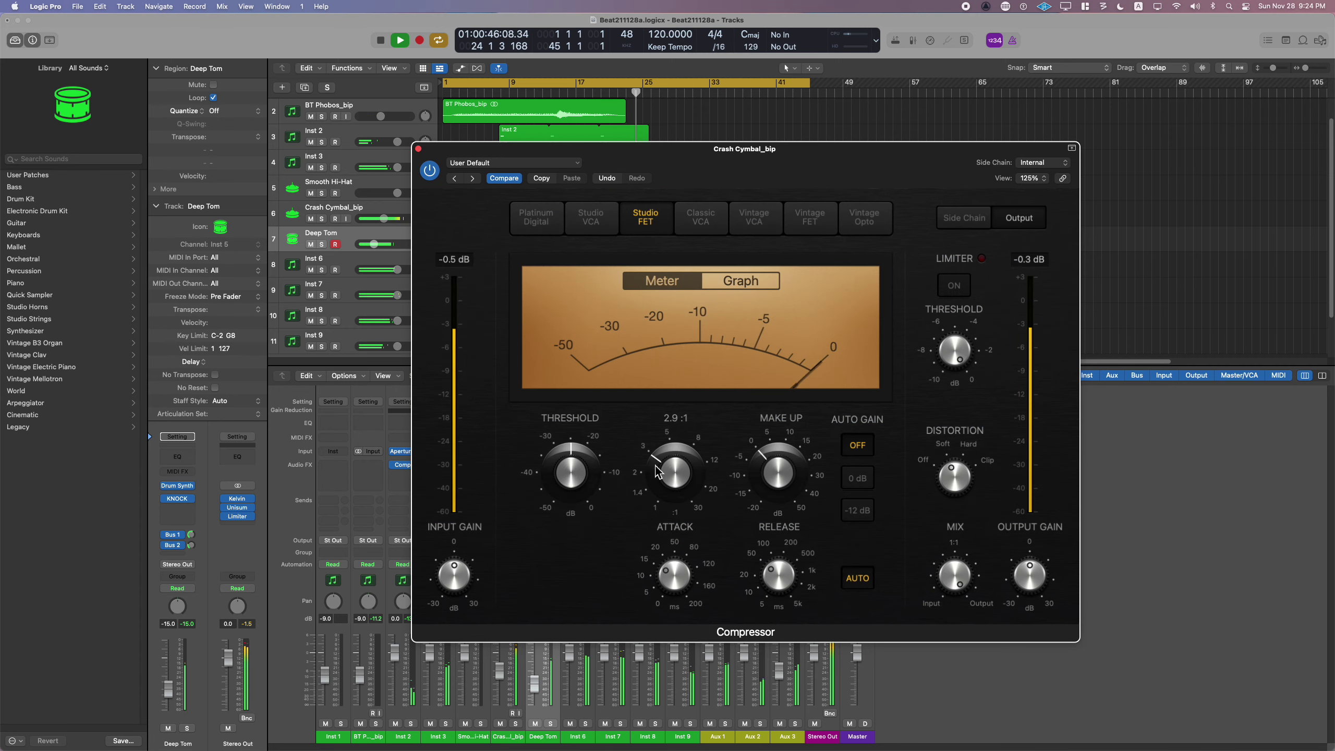
- Examine the Crash Cymbal_bip compression in the Meter and Graph displays while playing the beat from about bar 14
mouse_move(794, 493)
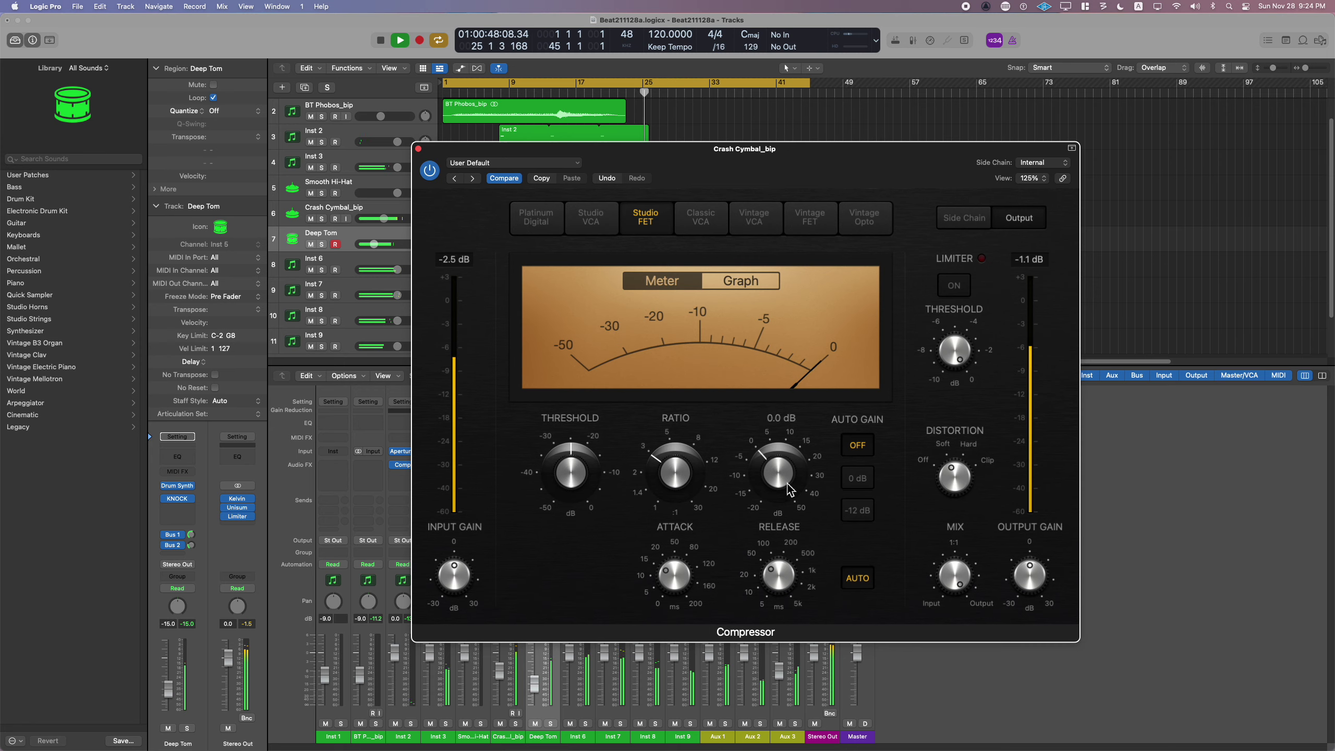
click(759, 287)
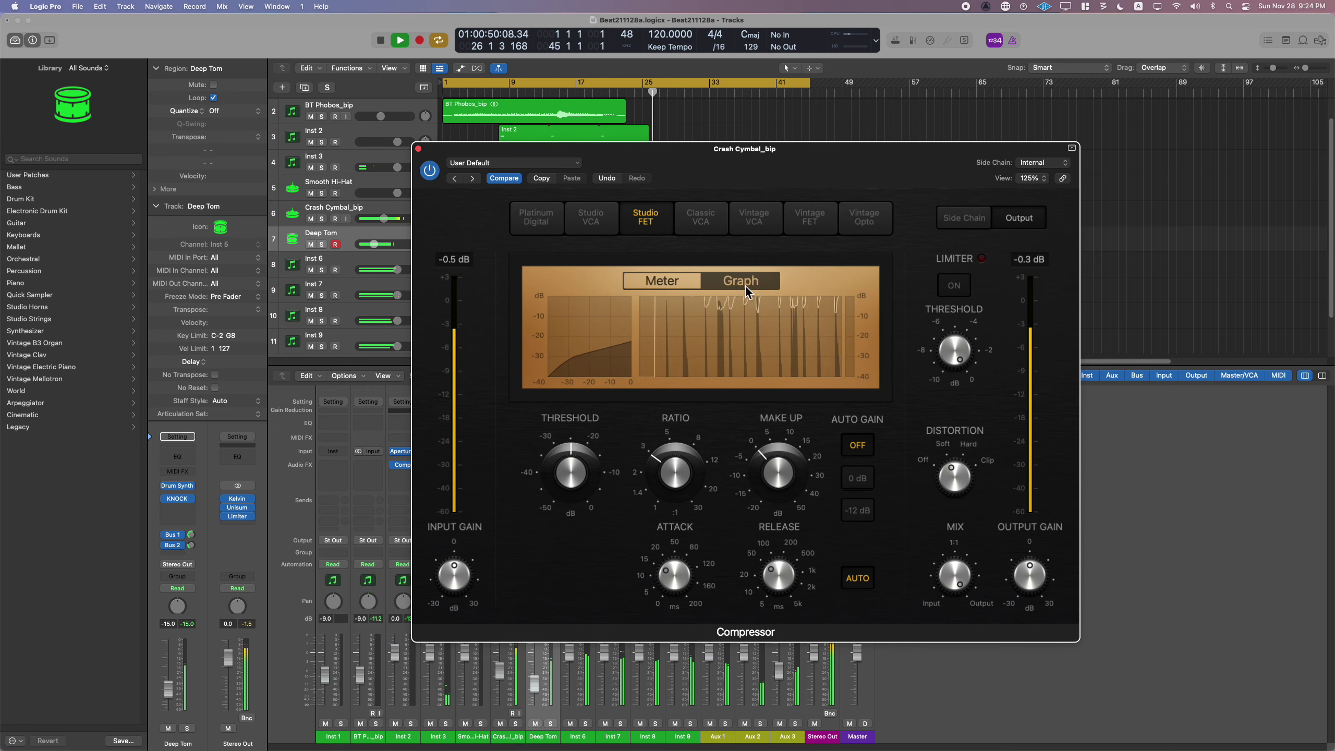
click(686, 285)
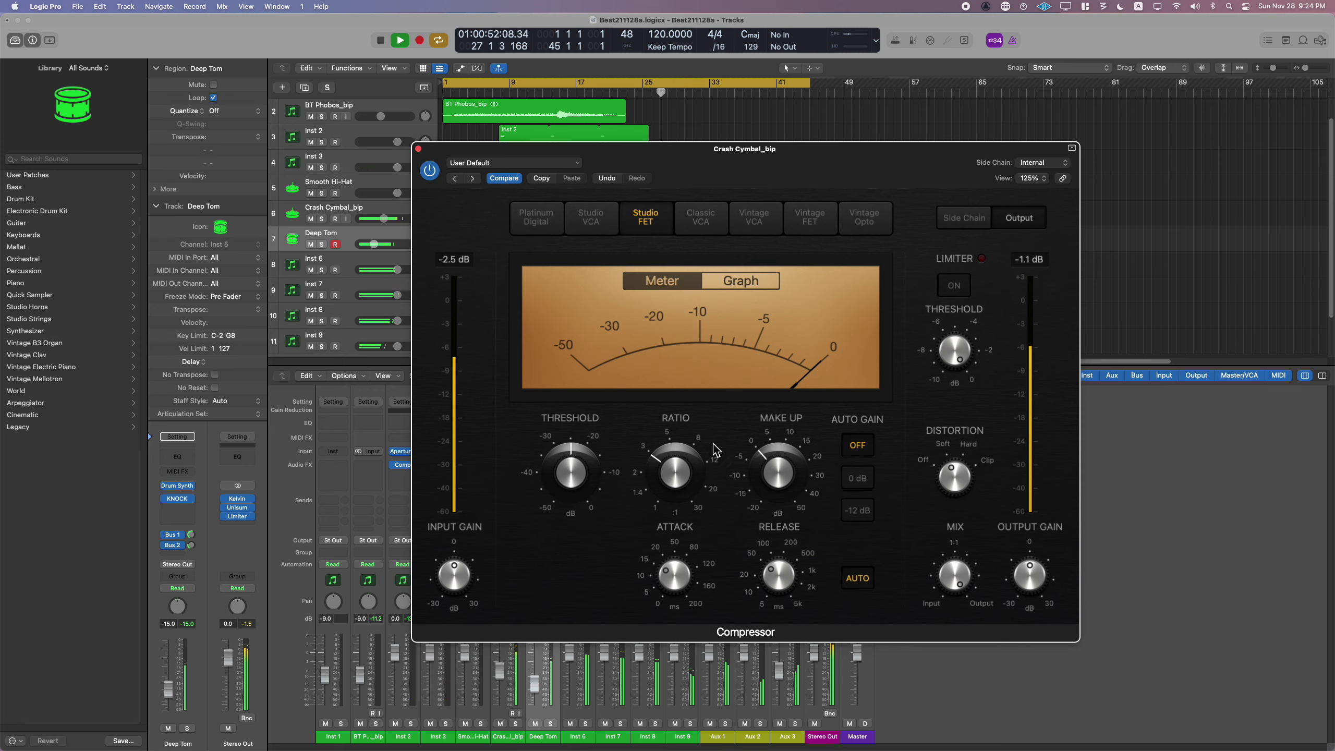
drag(960, 496, 956, 503)
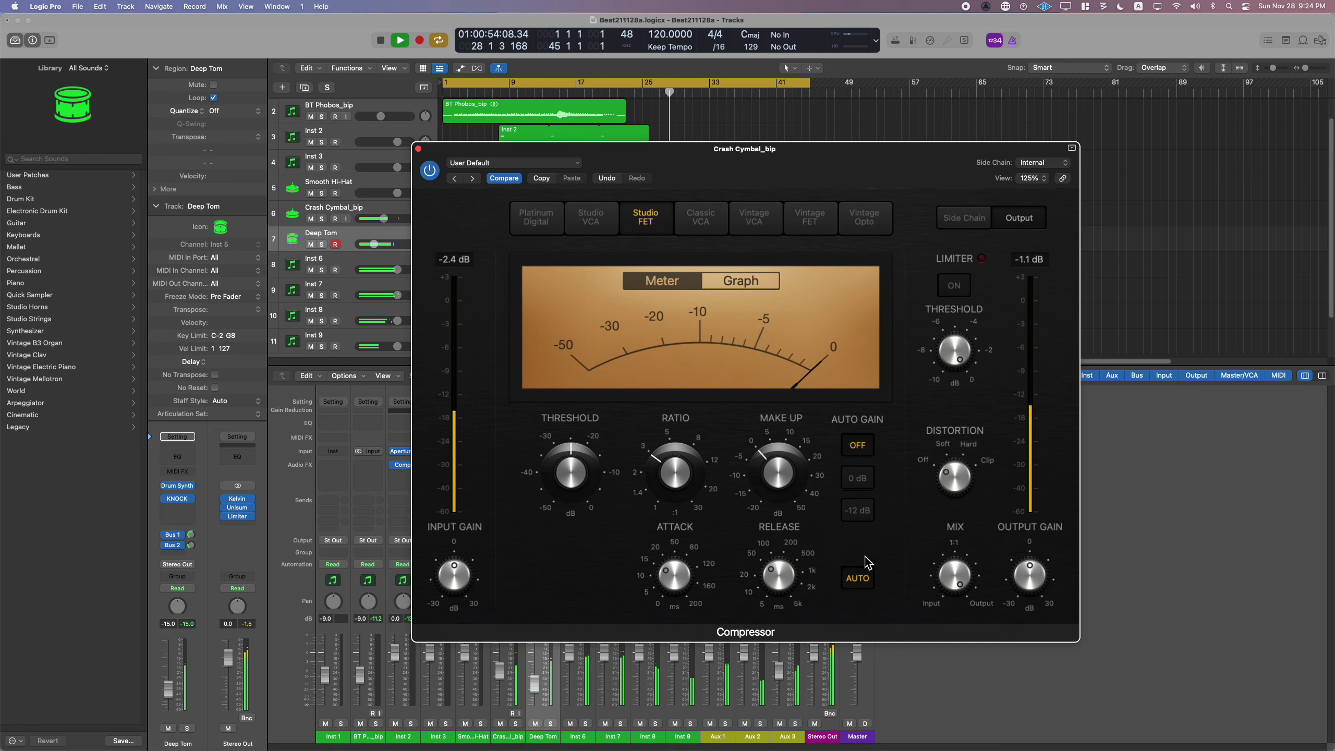
click(736, 410)
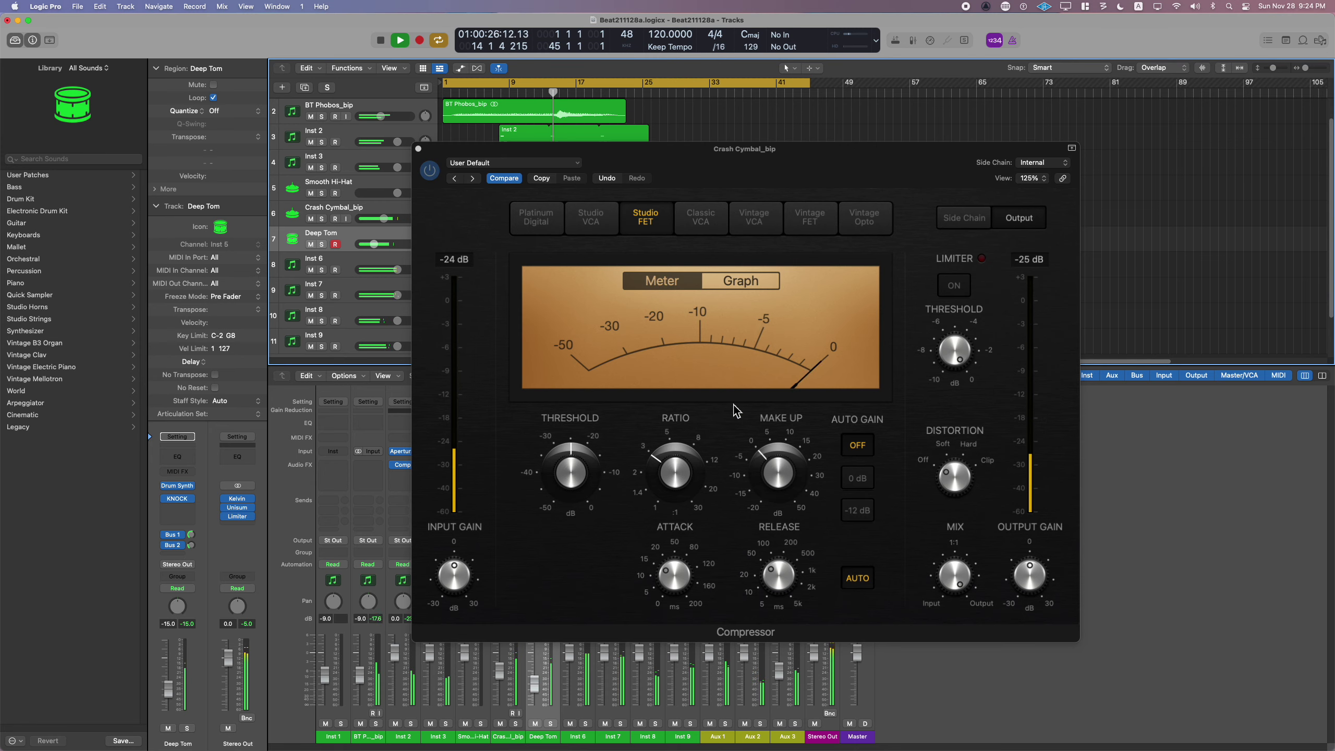
click(741, 280)
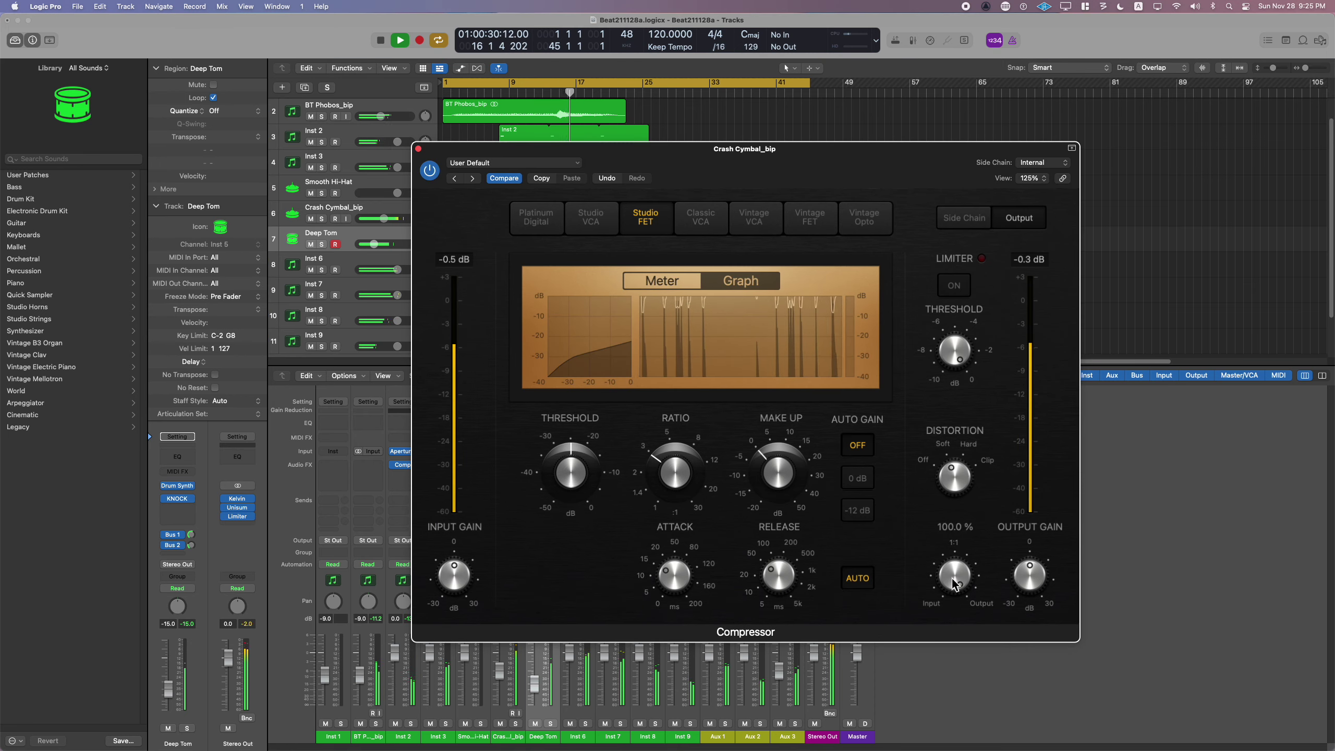
- Set the Crash Cymbal_bip Compressor's mix to 67%, threshold to -31.0 dB, and ratio to about 3.5:1
drag(947, 620, 952, 593)
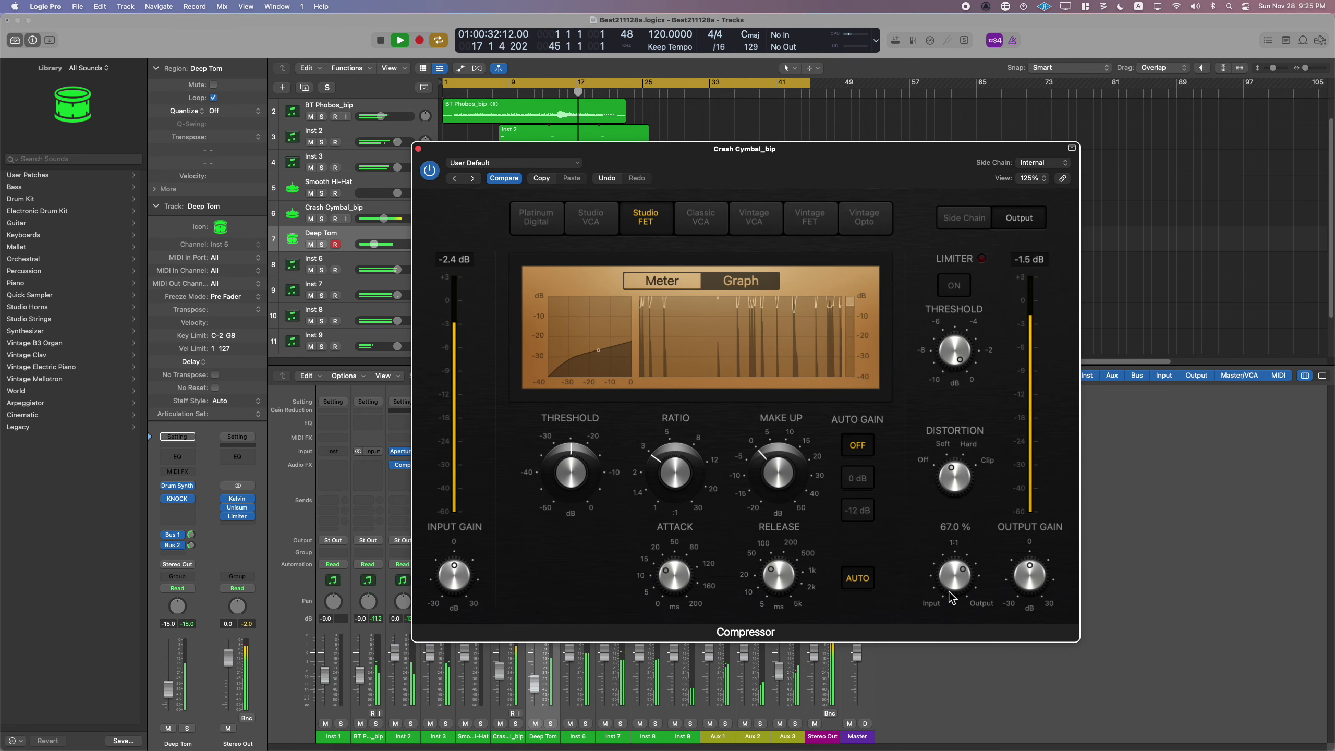
click(678, 472)
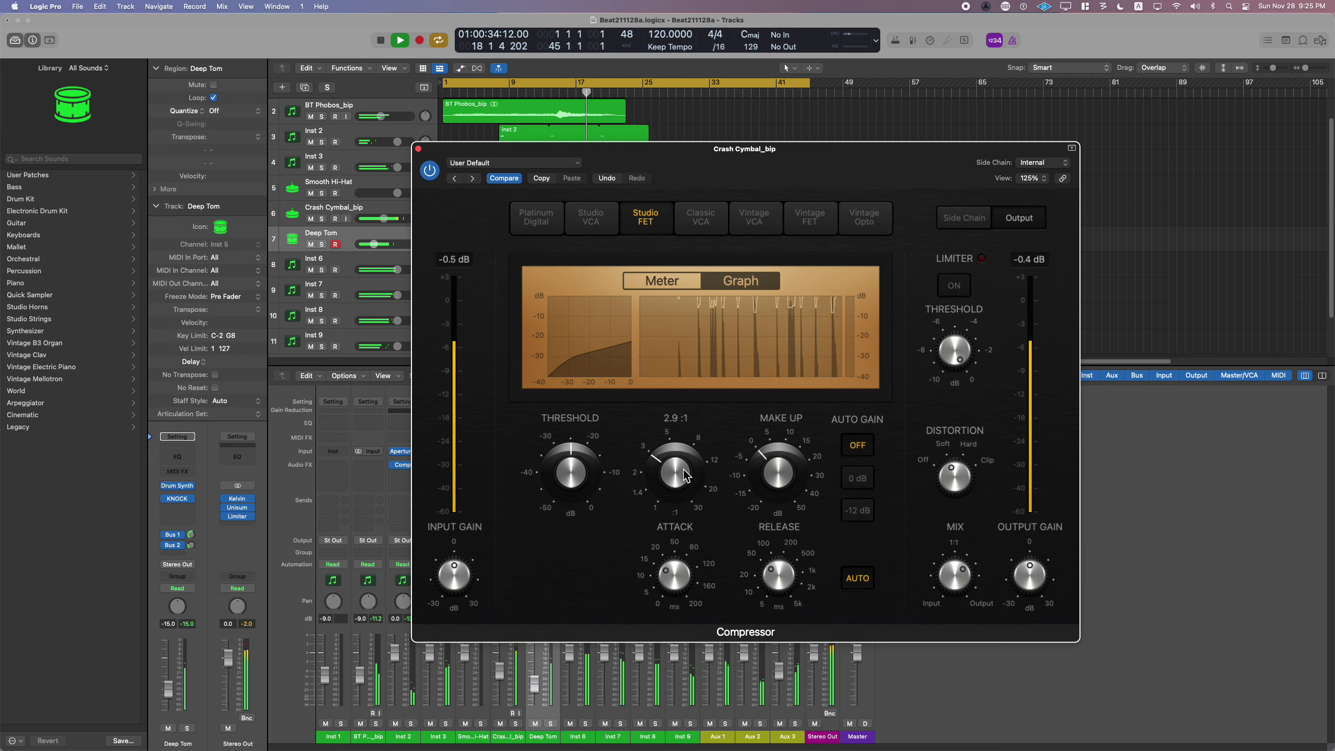
drag(578, 471, 574, 511)
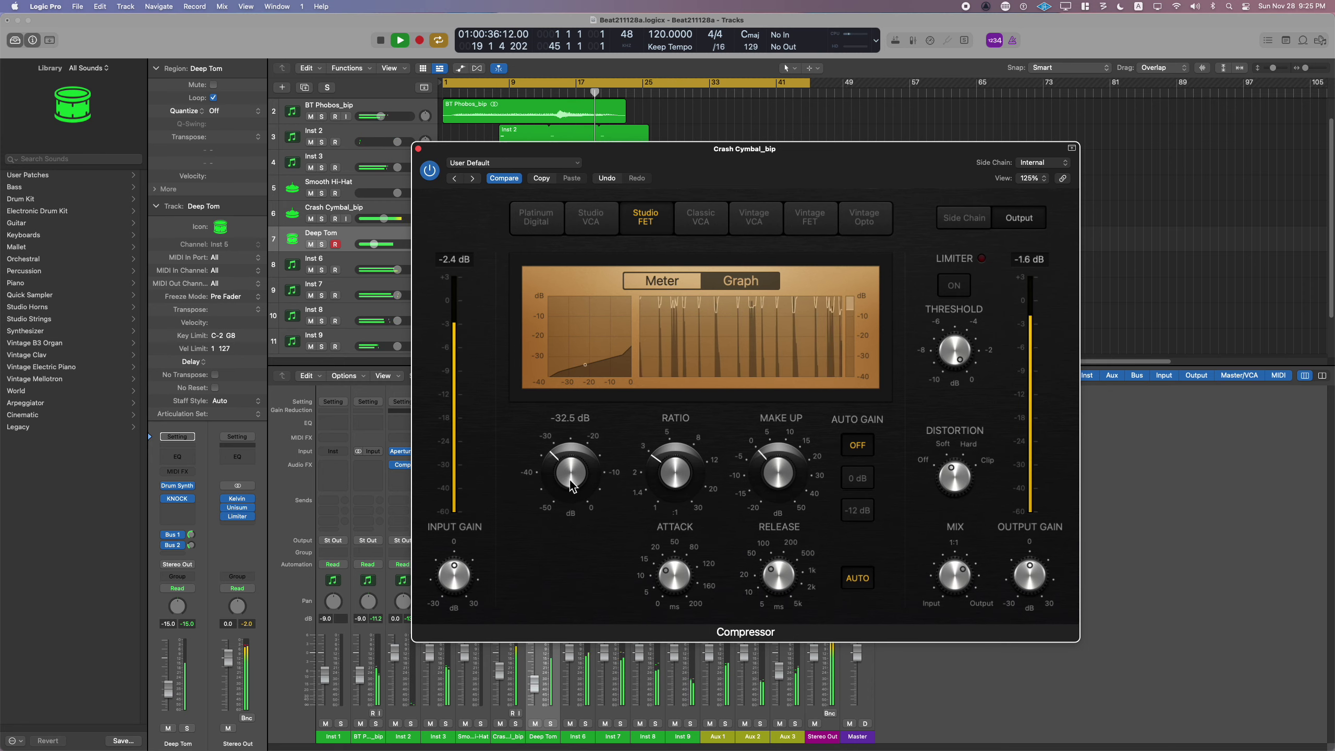
drag(676, 497, 676, 480)
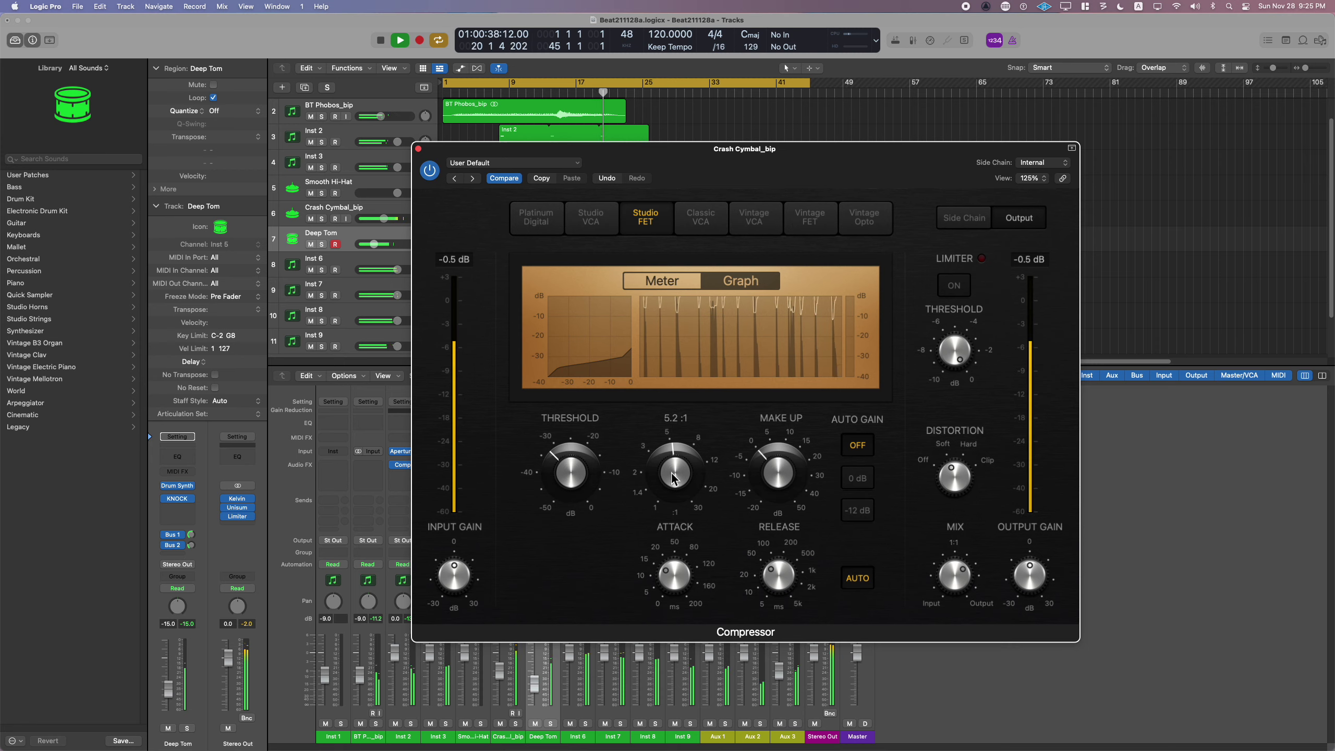
click(578, 479)
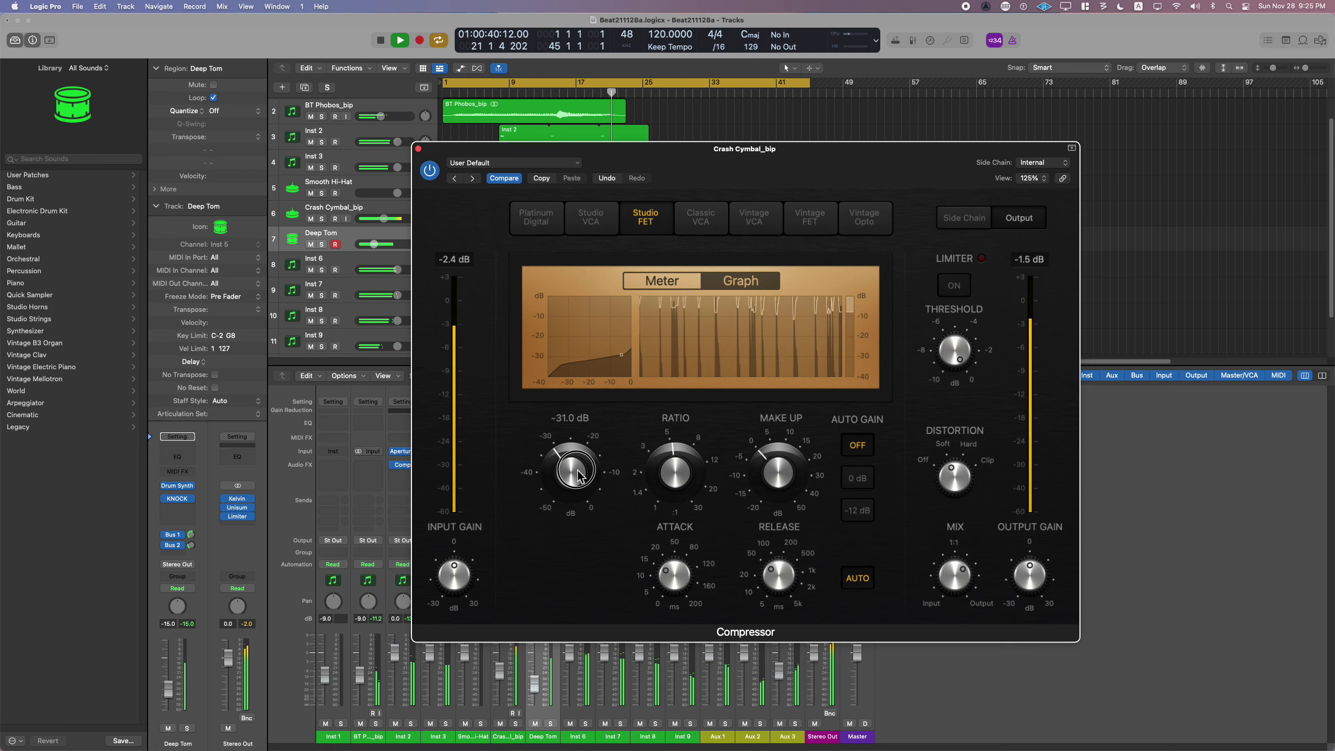
drag(677, 481, 683, 508)
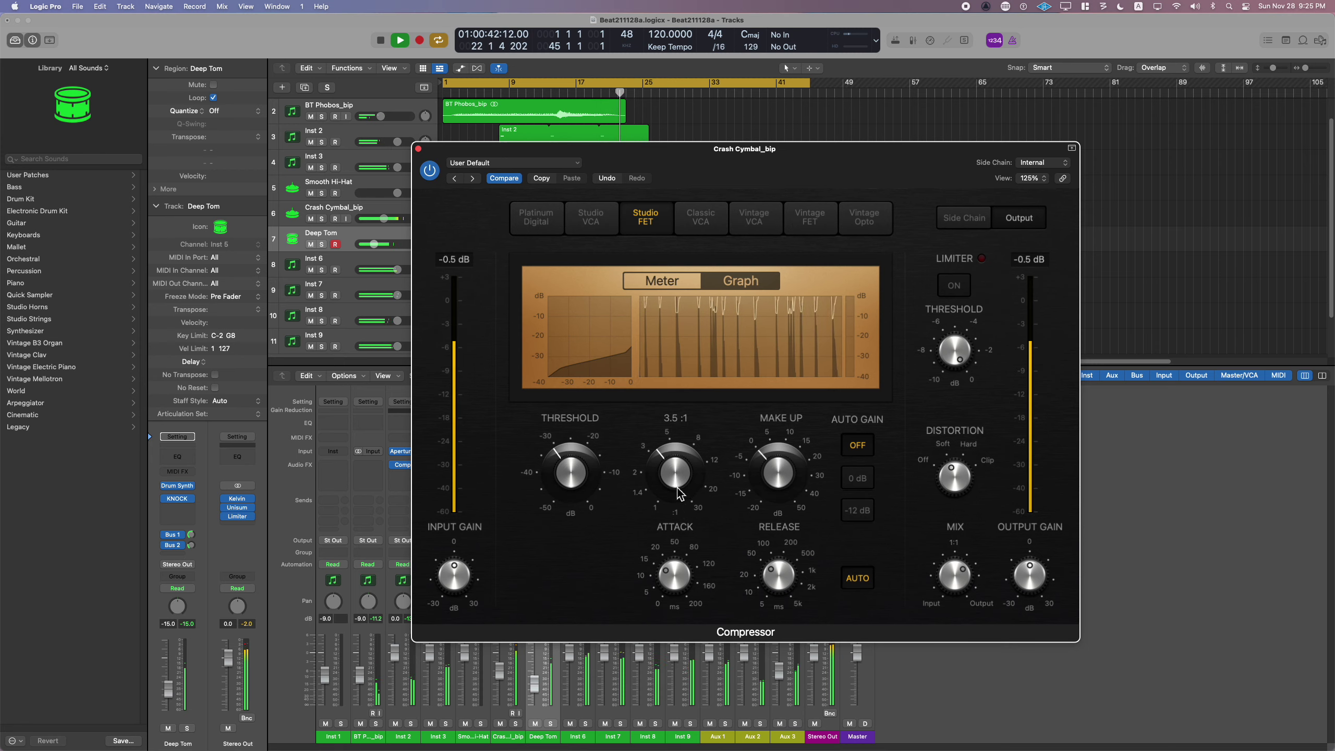
- Check the compression in the Meter display, close the Compressor, and lower the Crash Cymbal_bip fader to -8.0 dB
click(667, 286)
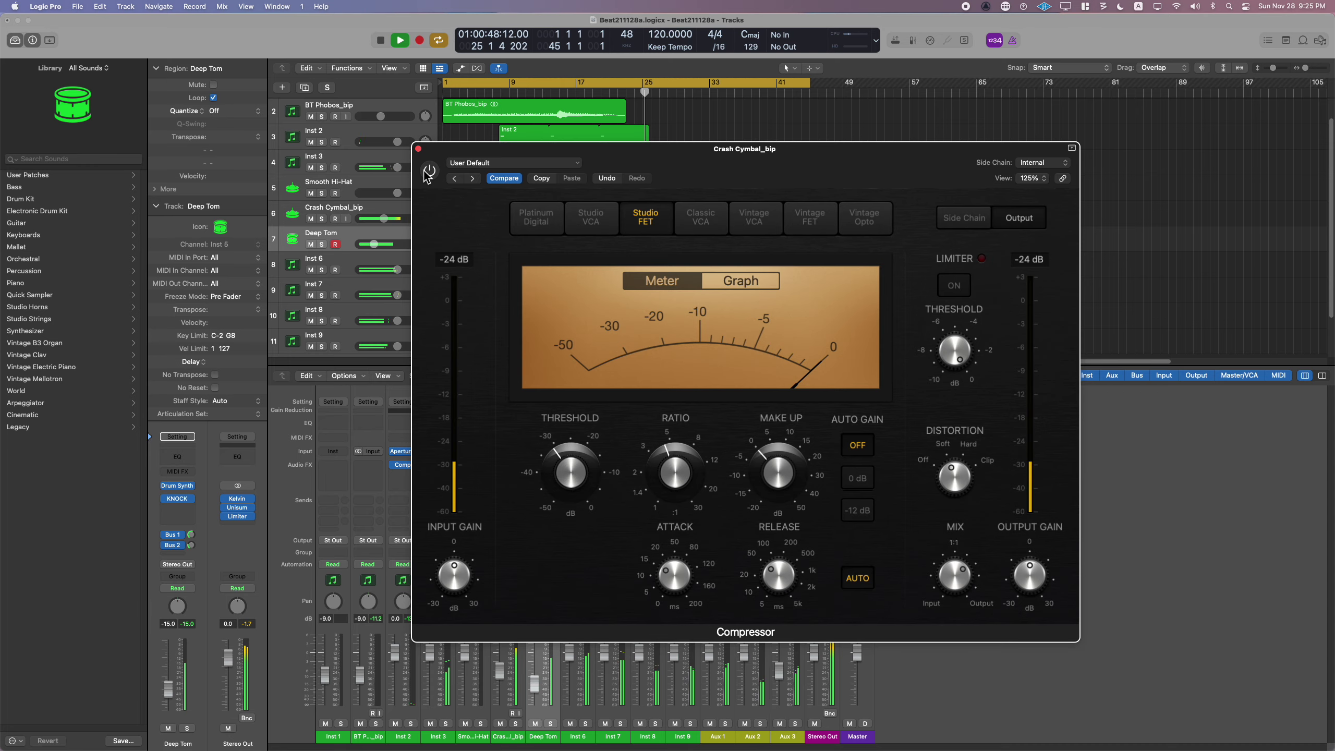
click(418, 149)
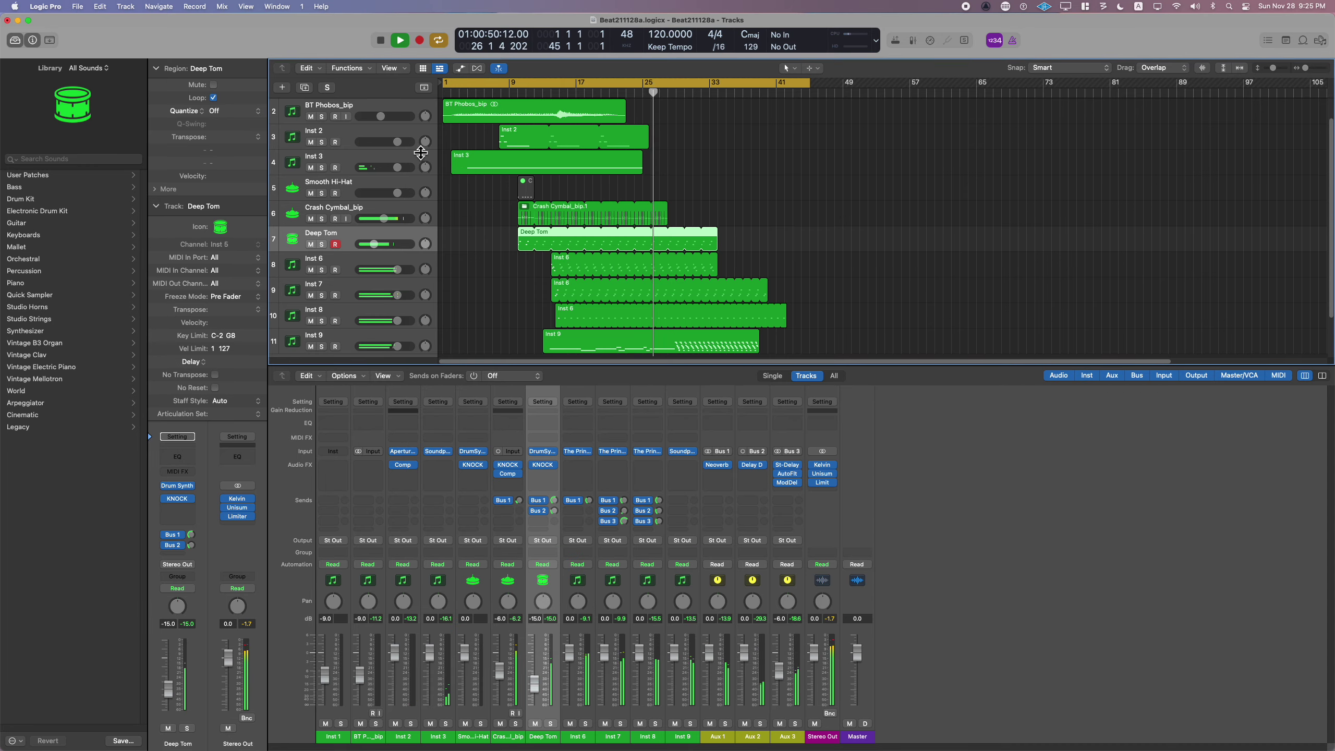
drag(499, 671, 499, 675)
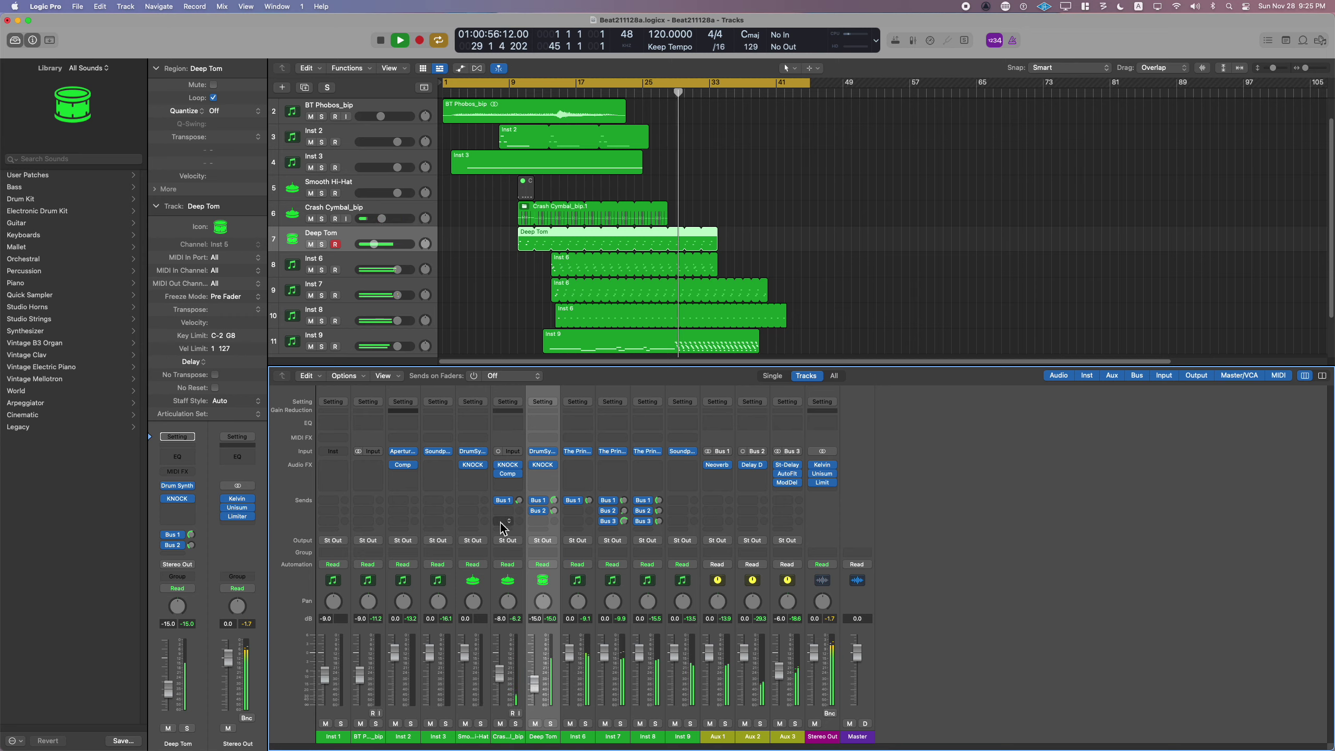
- In KNOCK on Crash Cymbal_bip, adjust the clip, lower the upper frequency limit, add slight saturation, and close the plug-in
click(508, 464)
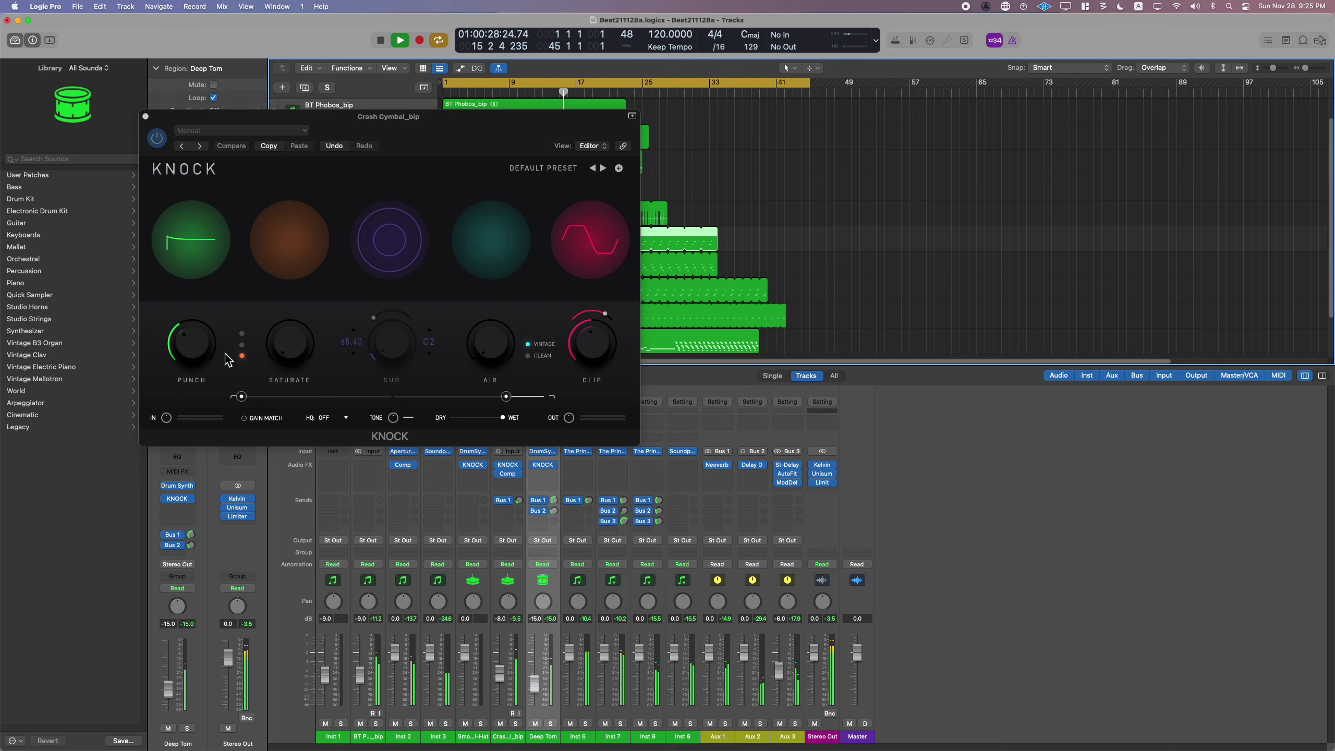
drag(589, 358, 599, 389)
drag(507, 397, 502, 407)
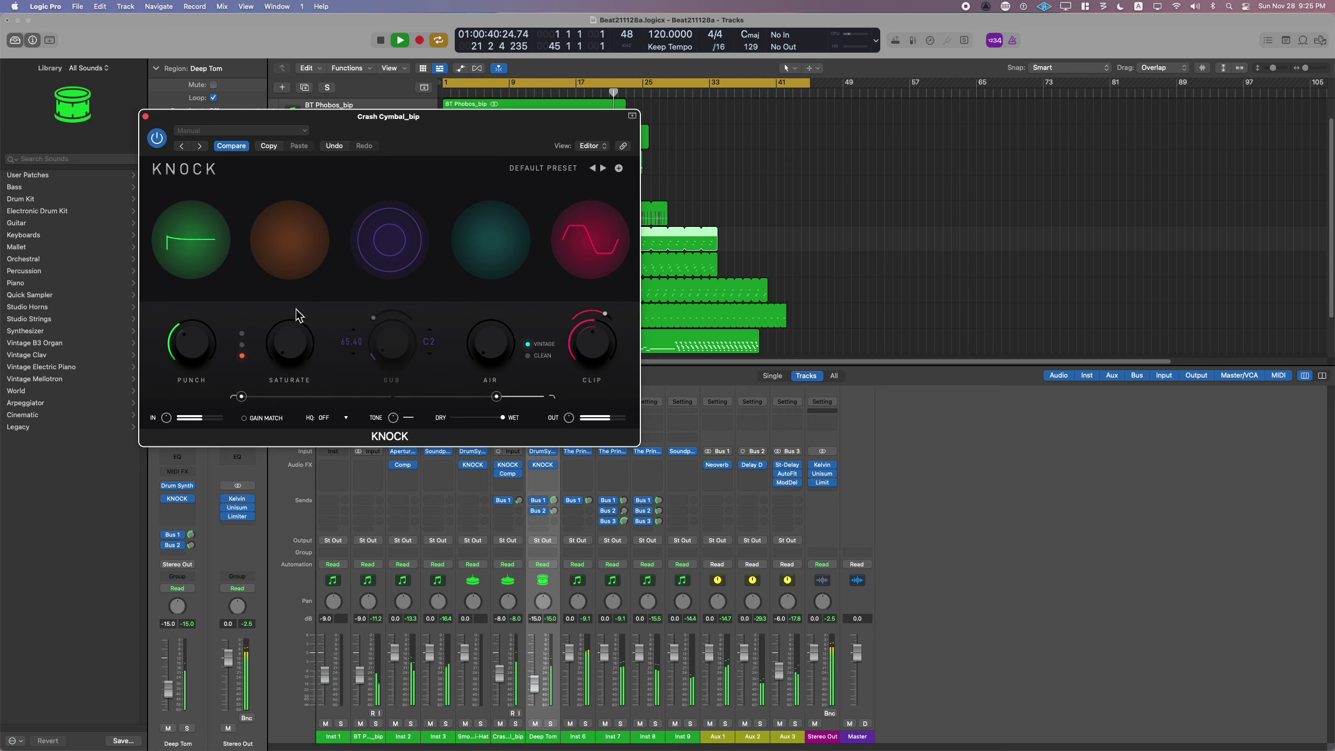
click(311, 252)
drag(306, 337, 279, 416)
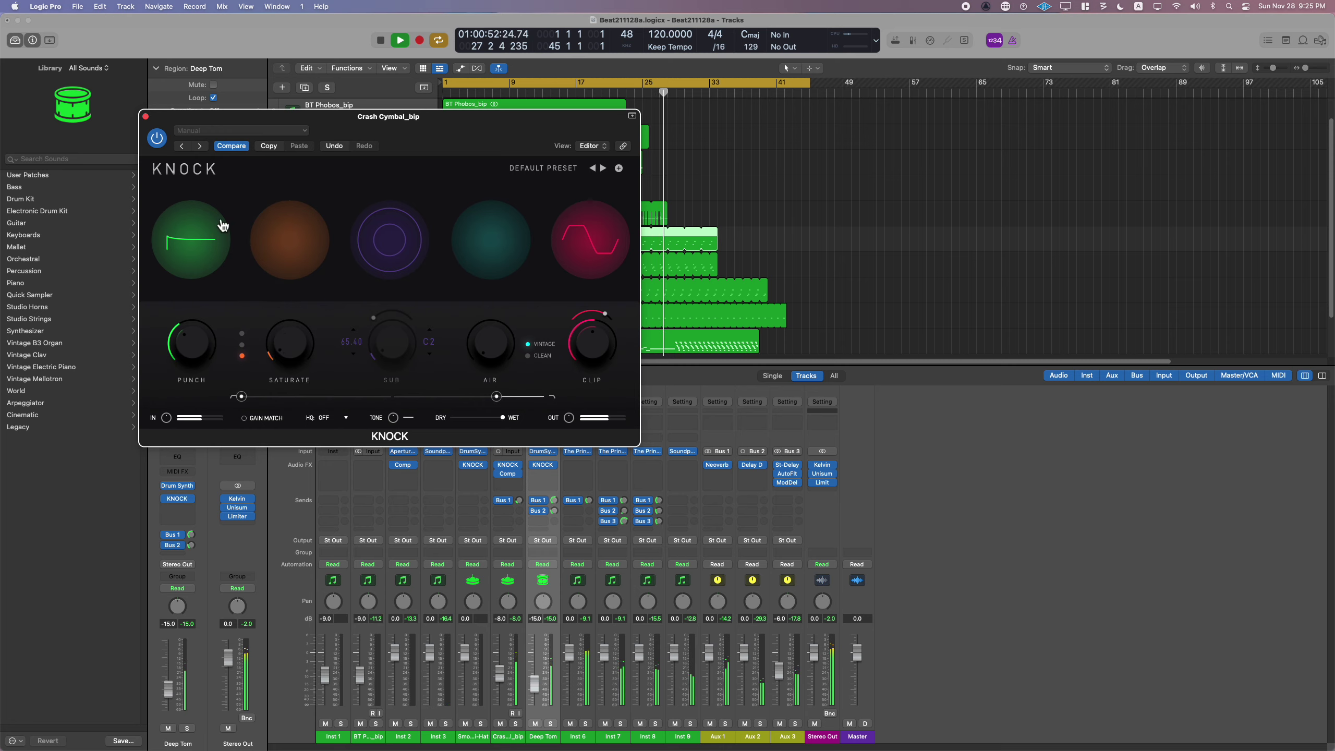
click(145, 117)
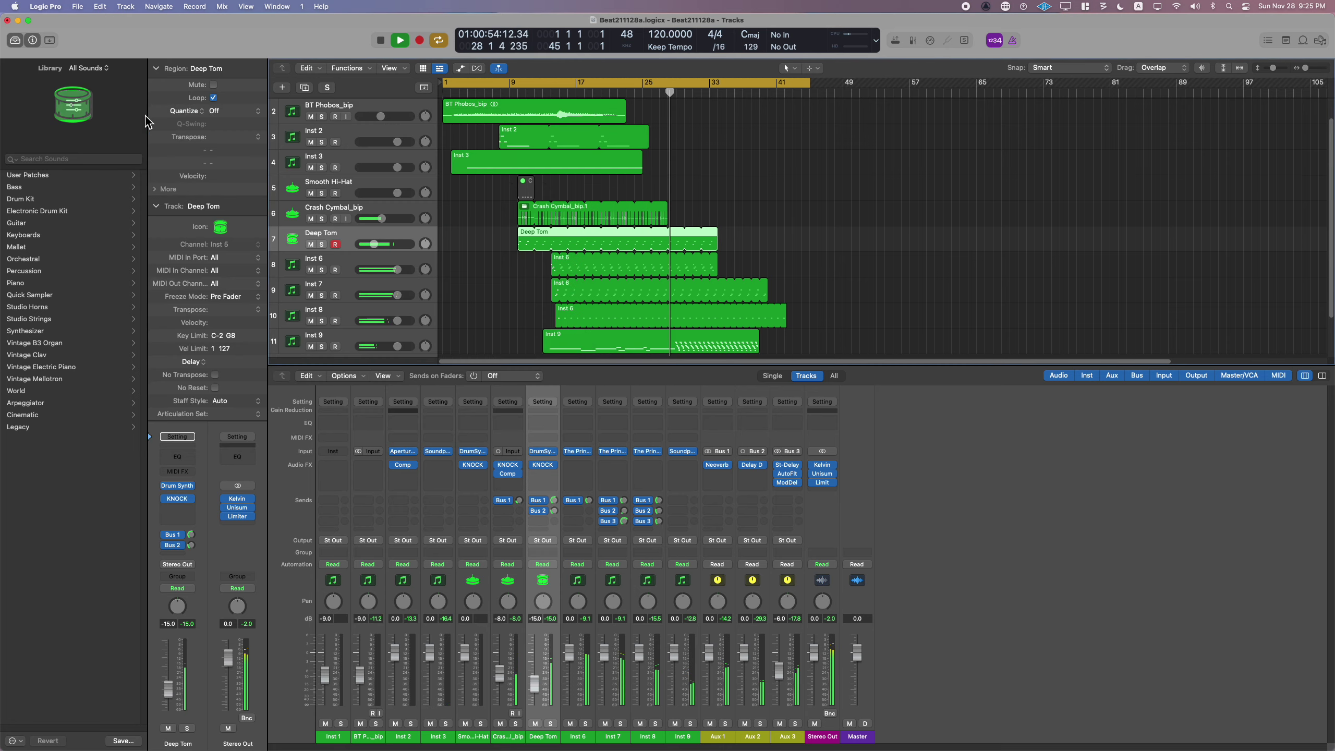
click(788, 238)
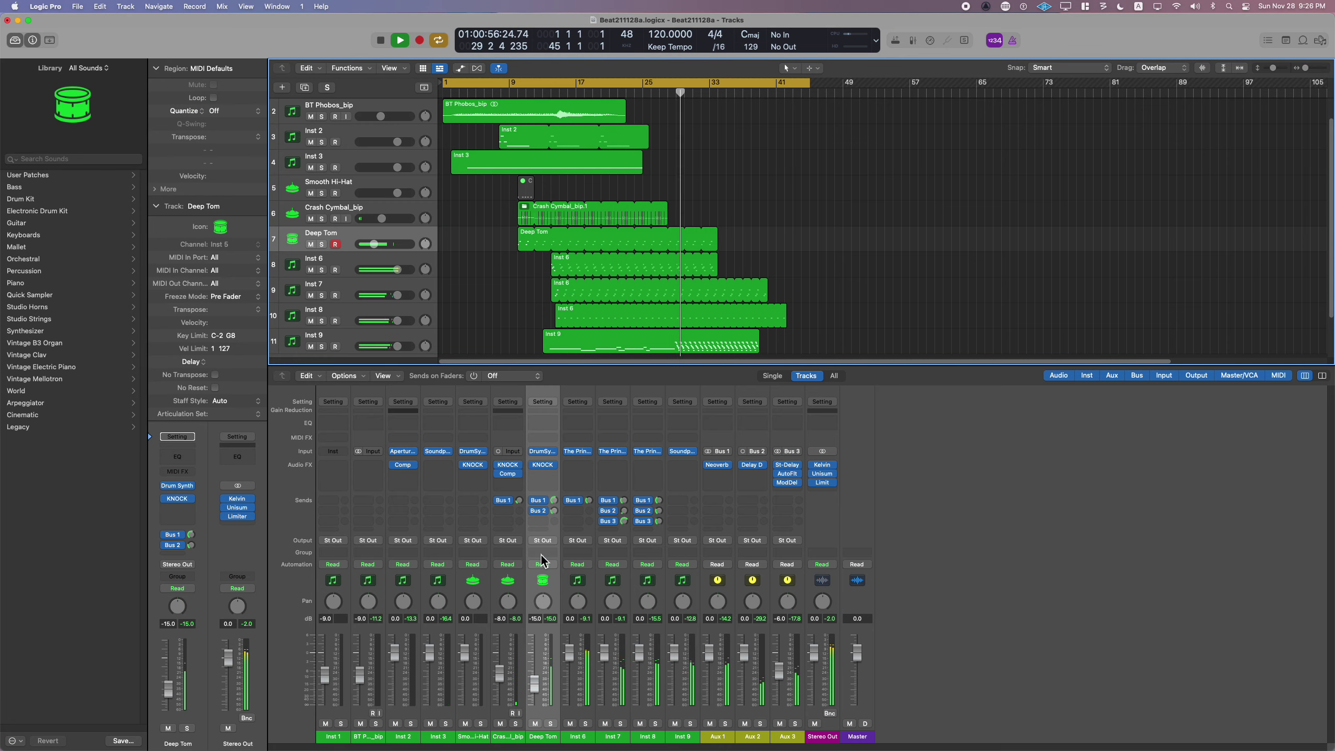
- Try Overdrive on Crash Cymbal_bip with 1.50 dB drive and 4400 Hz tone, and remove the plug-in
click(507, 483)
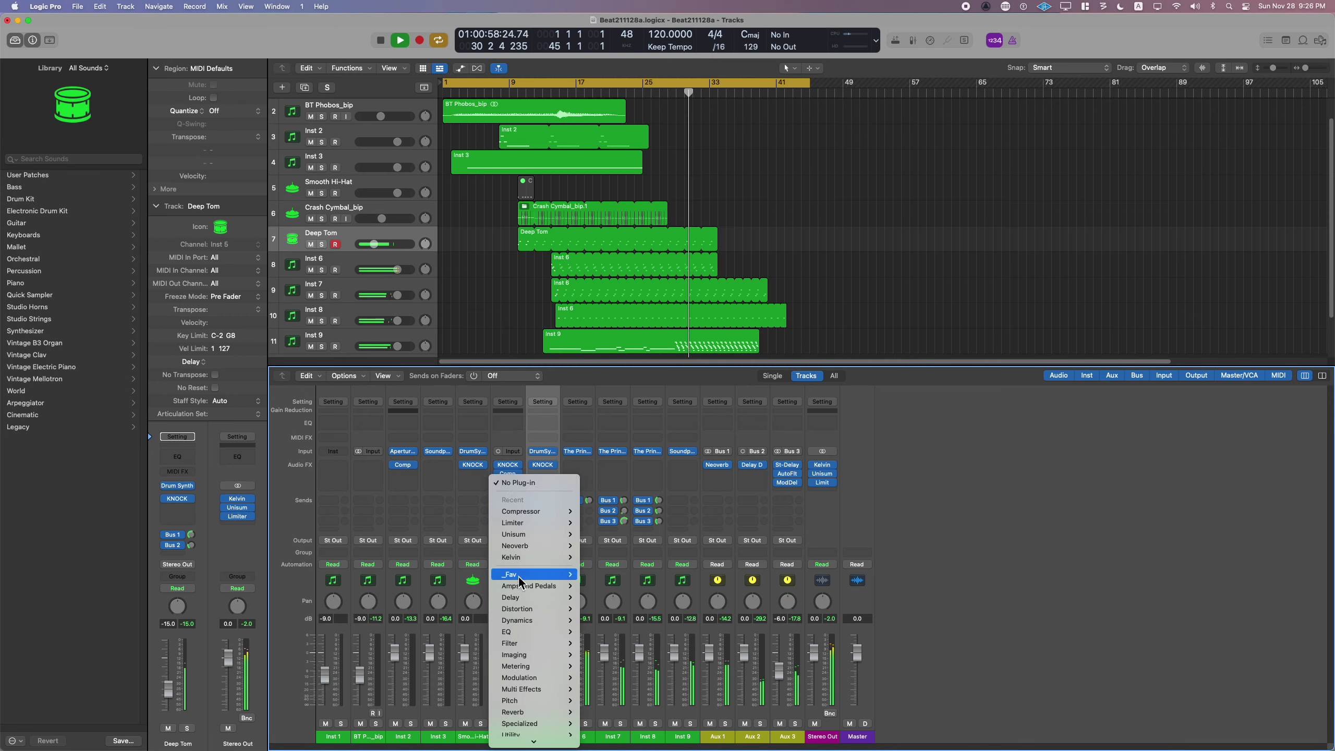
mouse_move(526, 609)
mouse_move(615, 654)
click(678, 656)
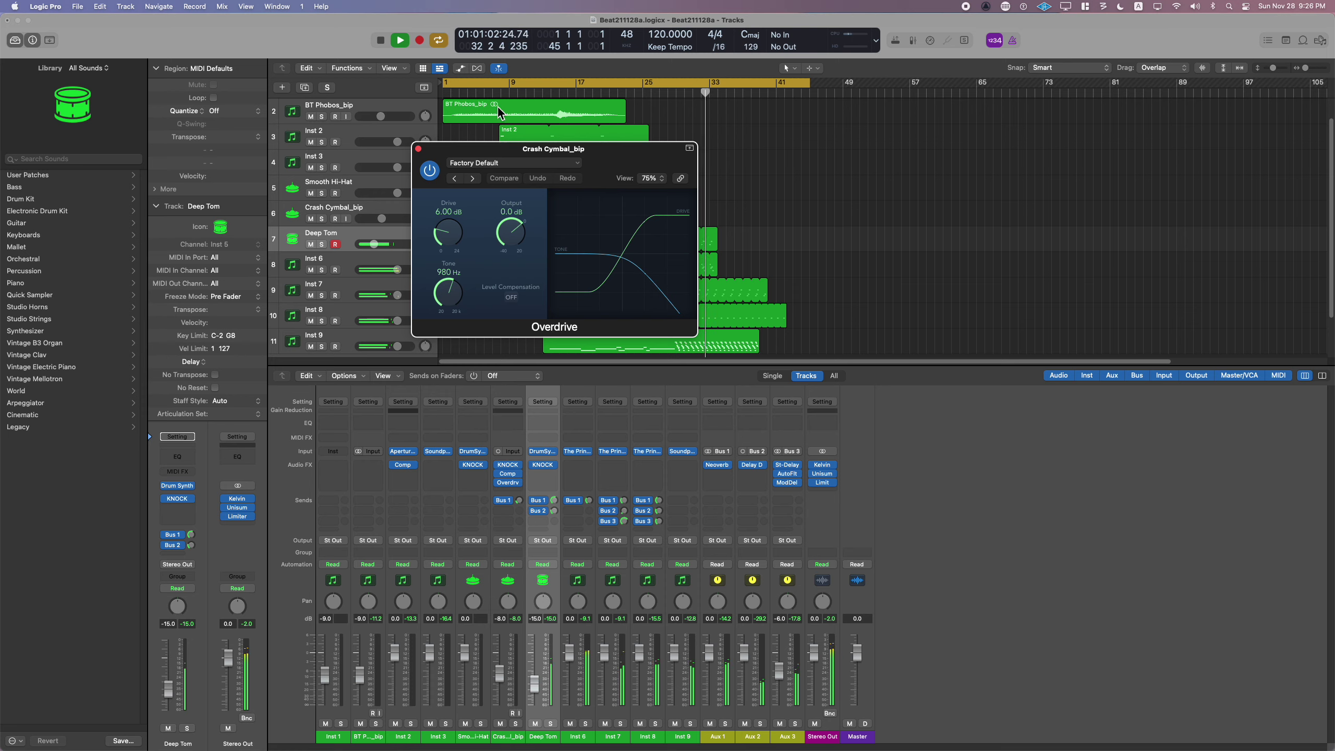
drag(535, 151, 424, 336)
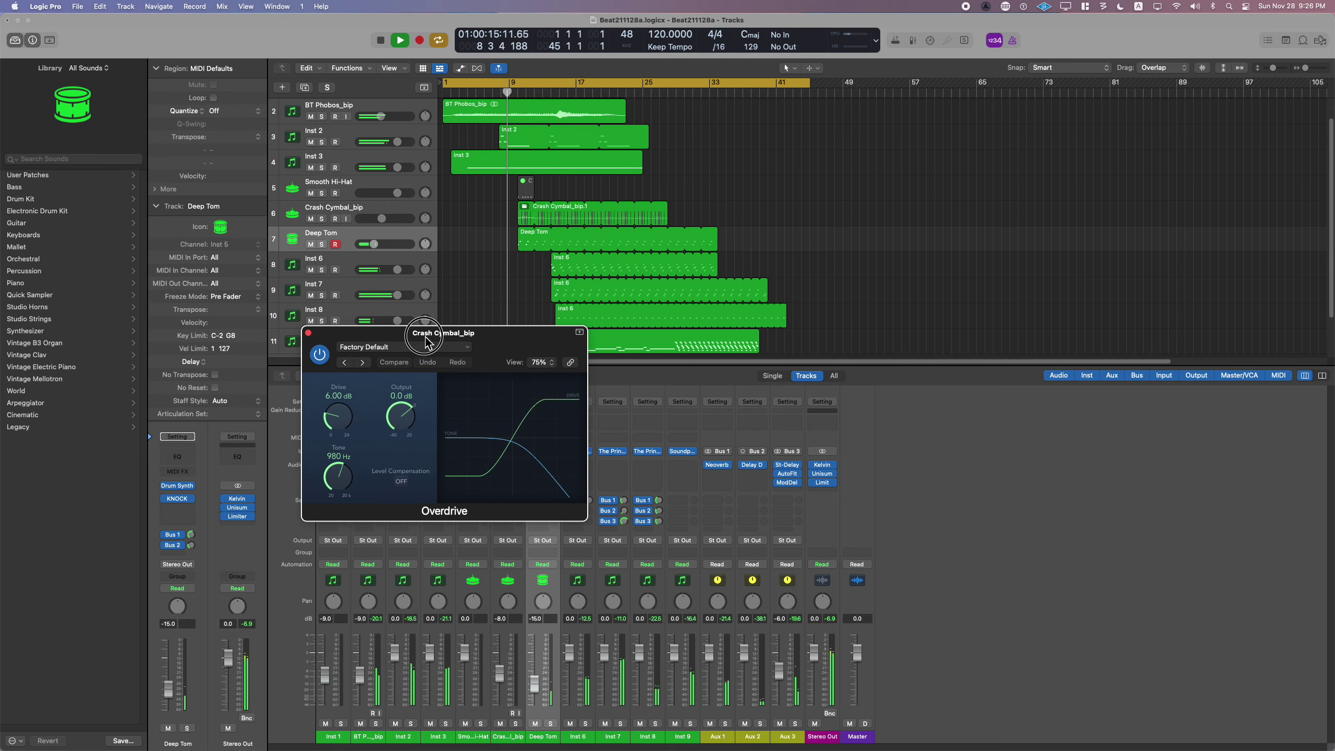
mouse_move(338, 416)
mouse_down()
mouse_move(340, 501)
mouse_move(339, 412)
mouse_up()
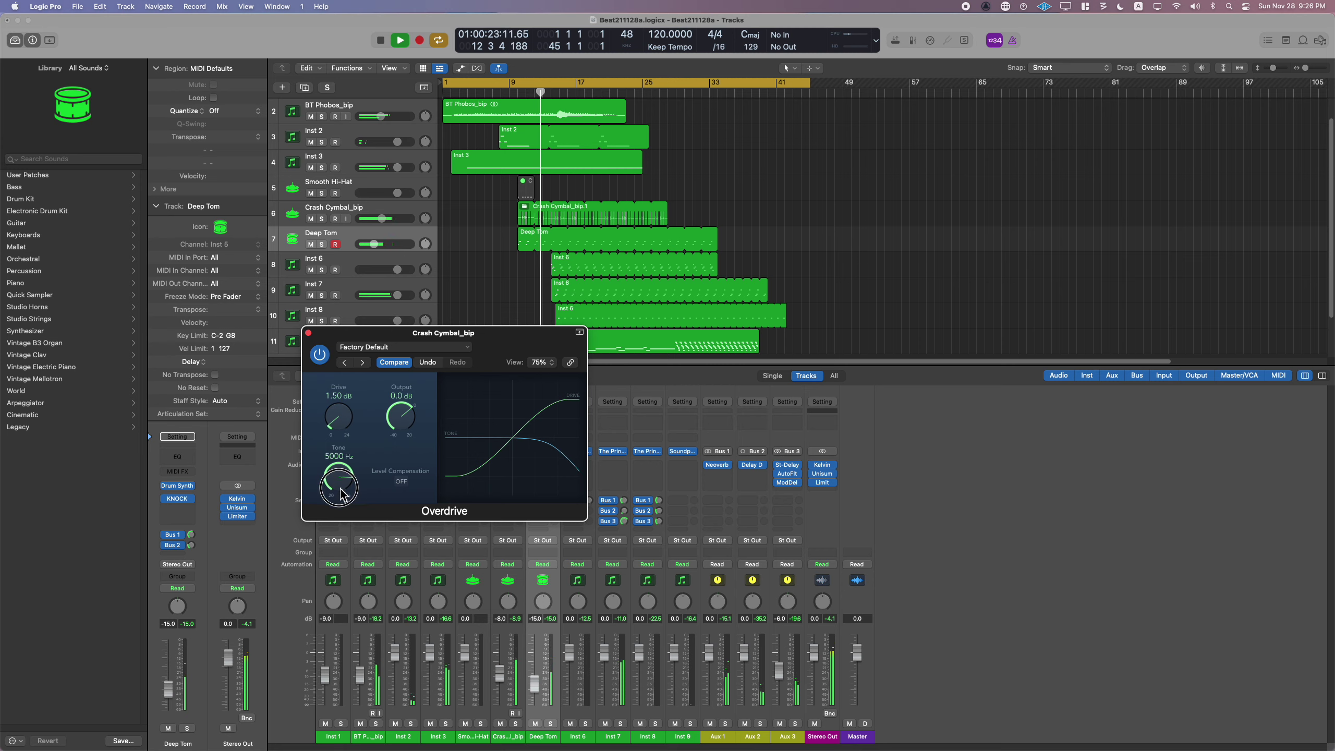
drag(343, 492, 343, 497)
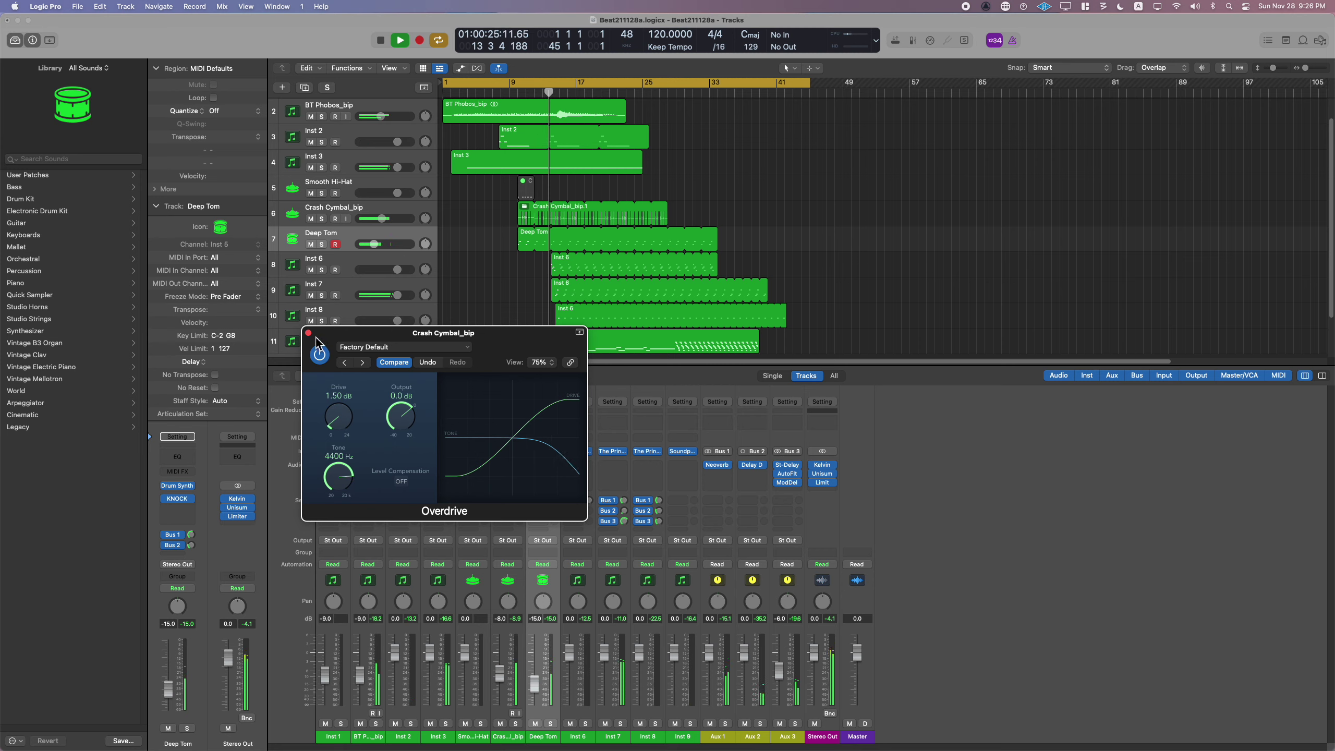
click(309, 333)
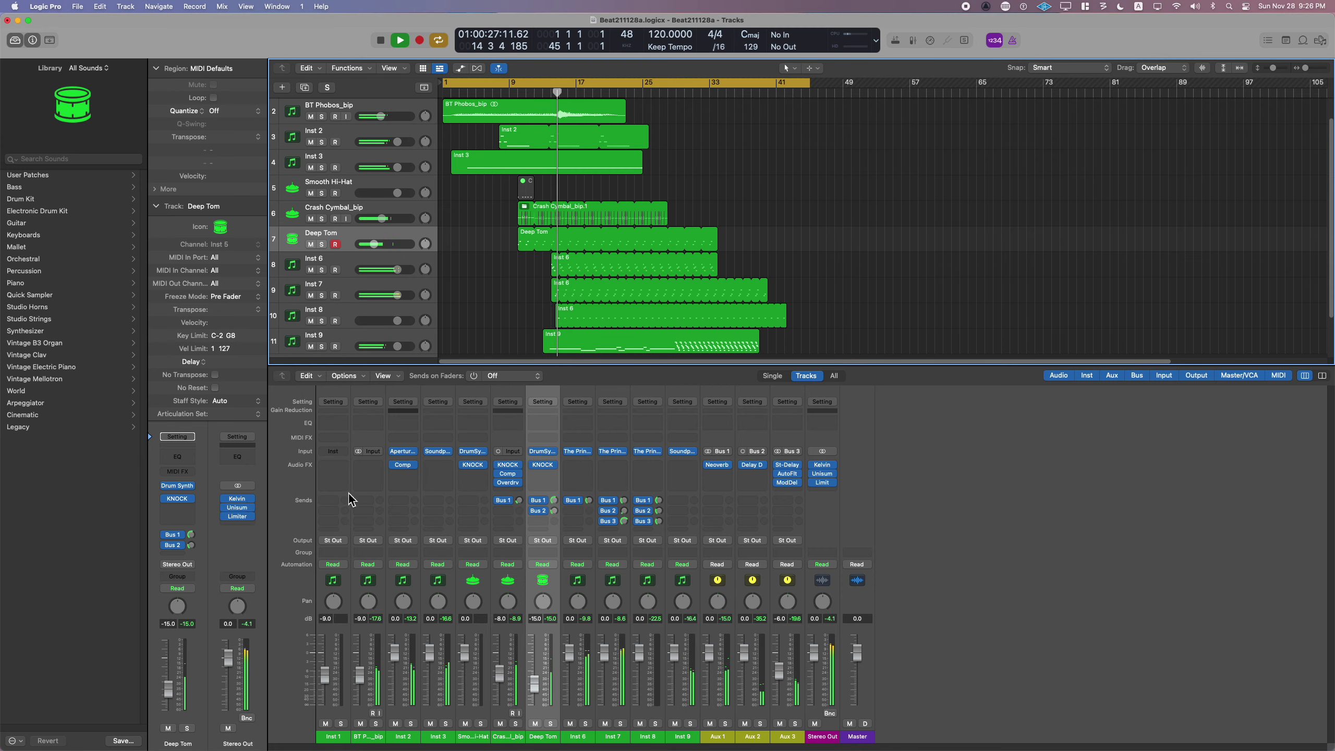
click(518, 482)
click(536, 459)
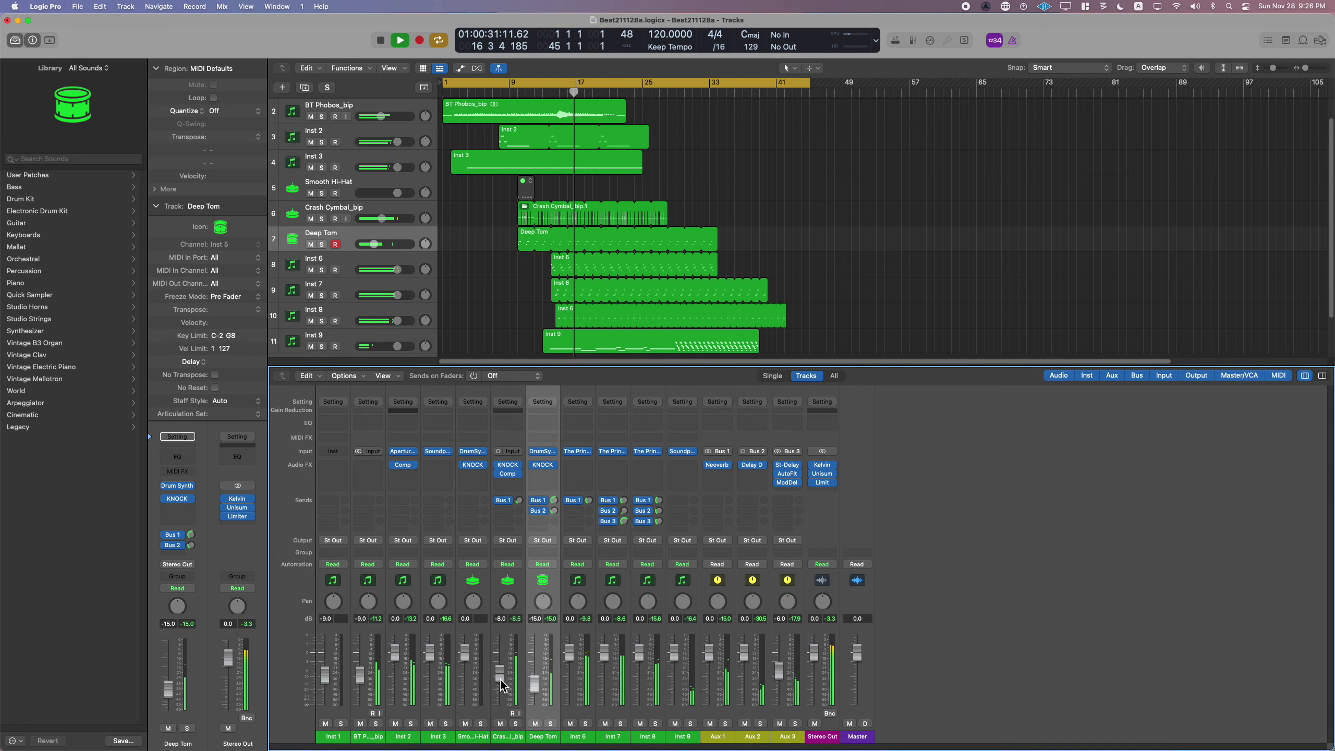
- Set the Crash Cymbal_bip channel level to -9.0 dB
double_click(500, 619)
text(-9)
key(Return)
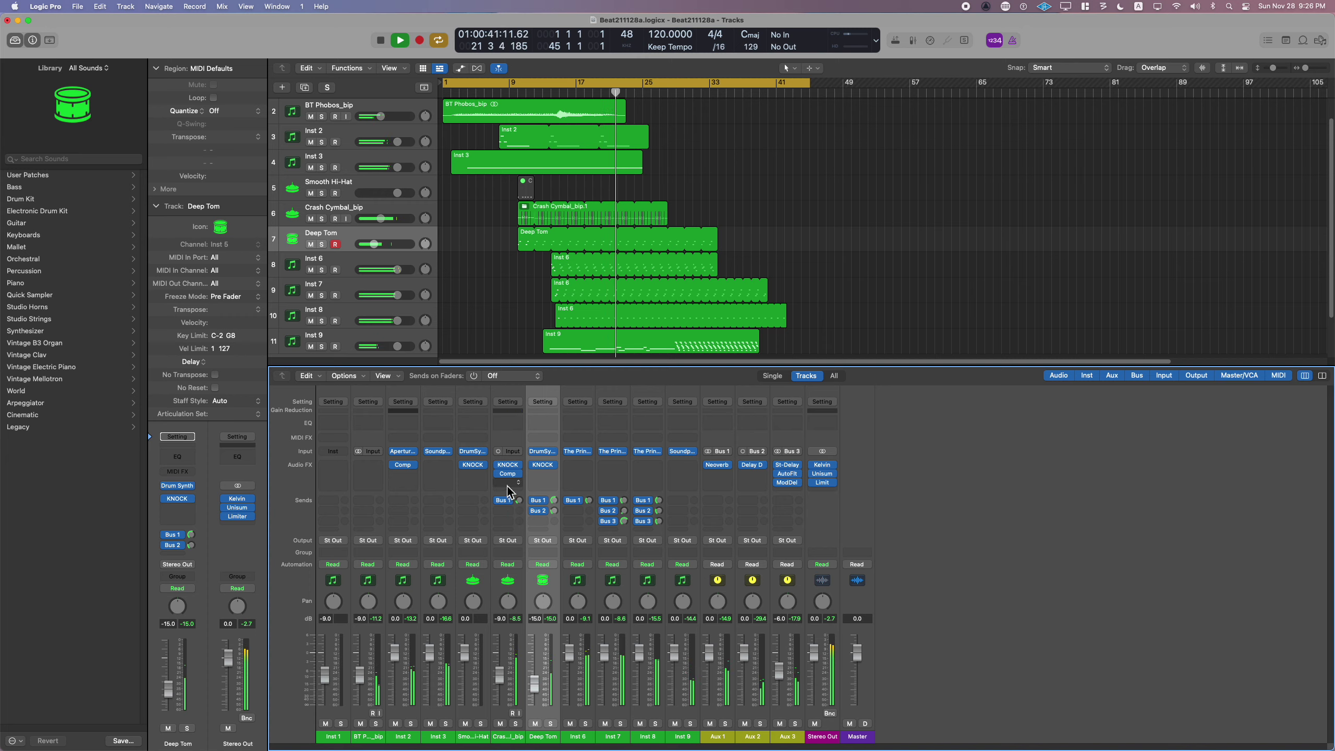
- Add a Channel EQ to Crash Cymbal_bip and set its high shelf to 4660 Hz at -3.9 dB
click(508, 423)
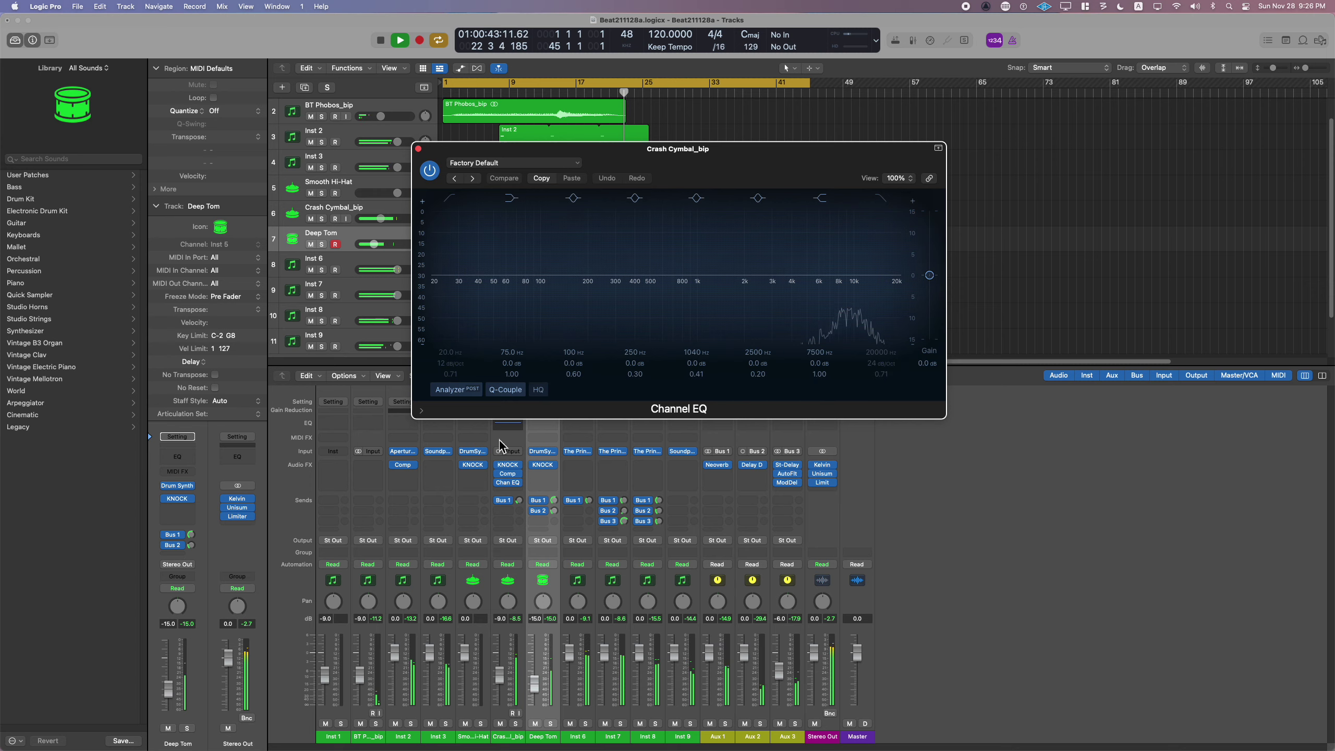
drag(832, 367, 824, 369)
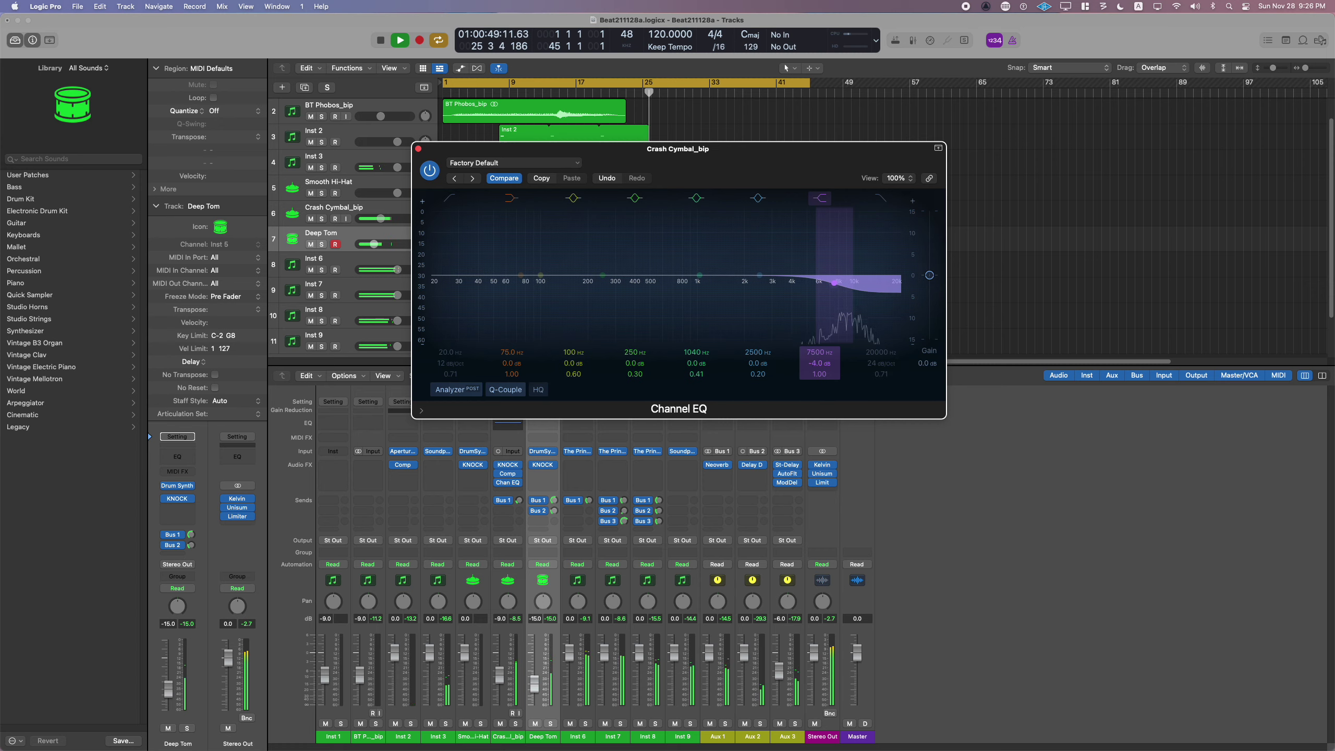
drag(826, 357, 826, 375)
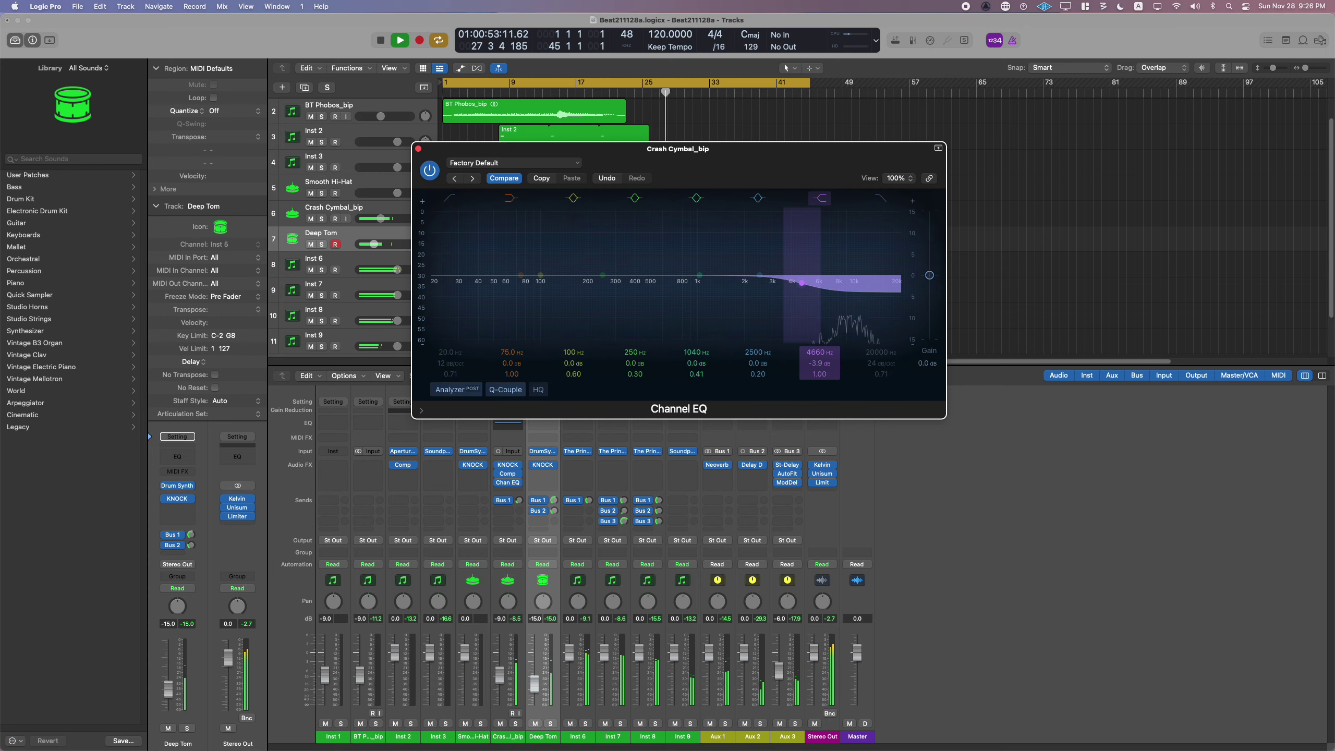
- Playing from bar 15, set a 4860 Hz EQ band to -3.0 dB with Q 1.40 and the high shelf to 8900 Hz at -2.0 dB
click(560, 92)
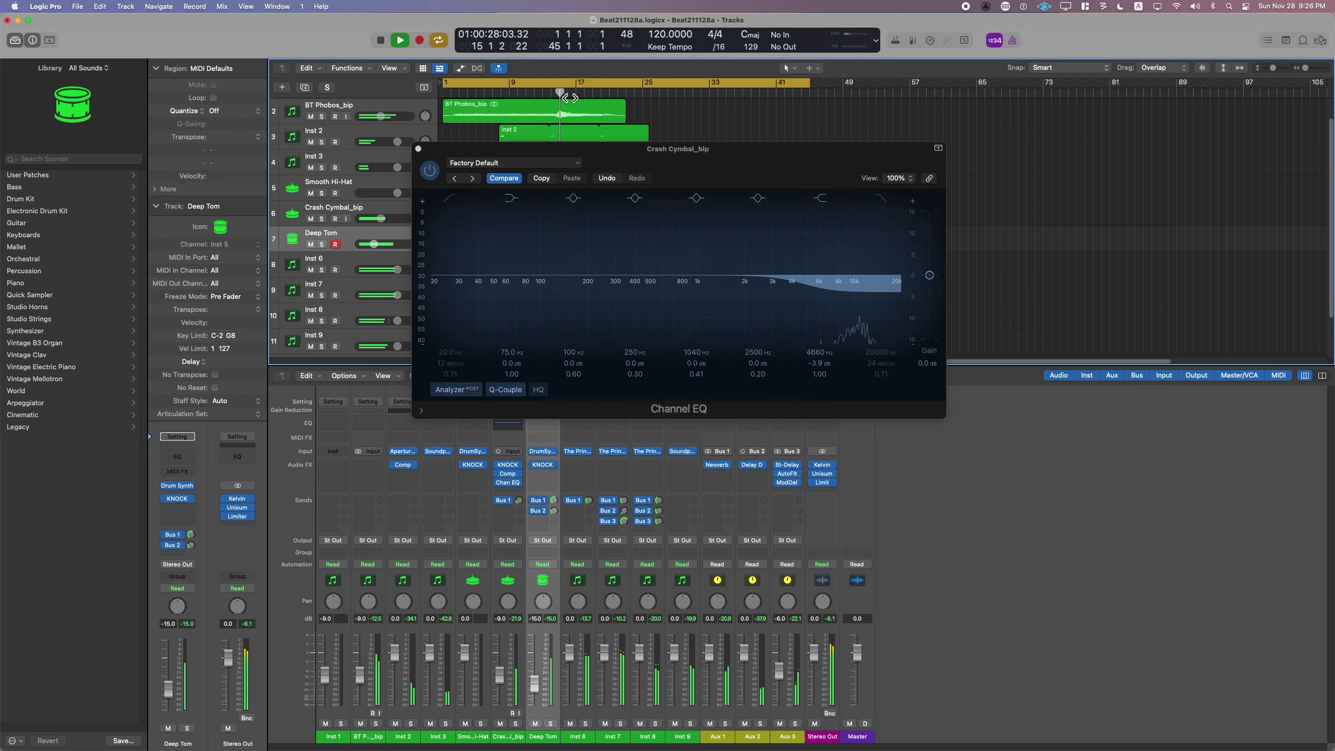
click(761, 363)
mouse_move(758, 363)
mouse_down()
mouse_move(757, 385)
mouse_move(760, 345)
mouse_up()
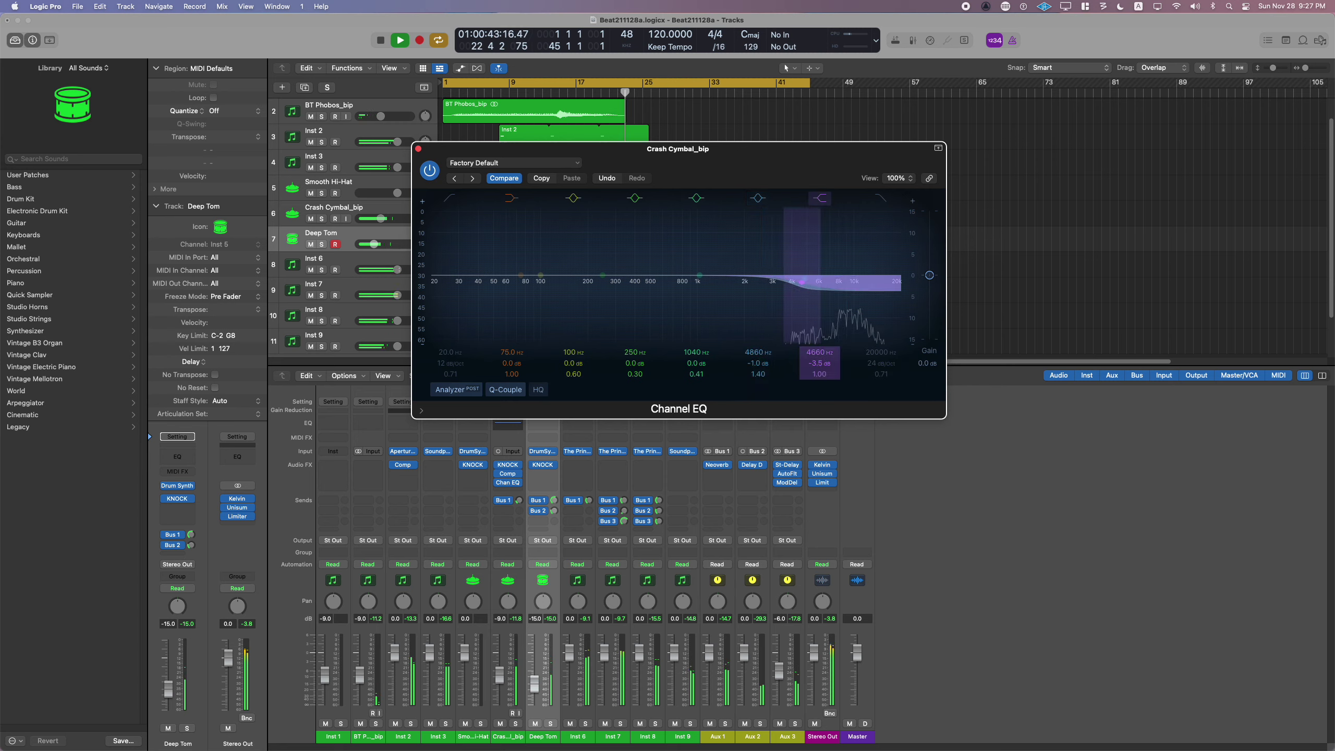
drag(824, 358, 824, 336)
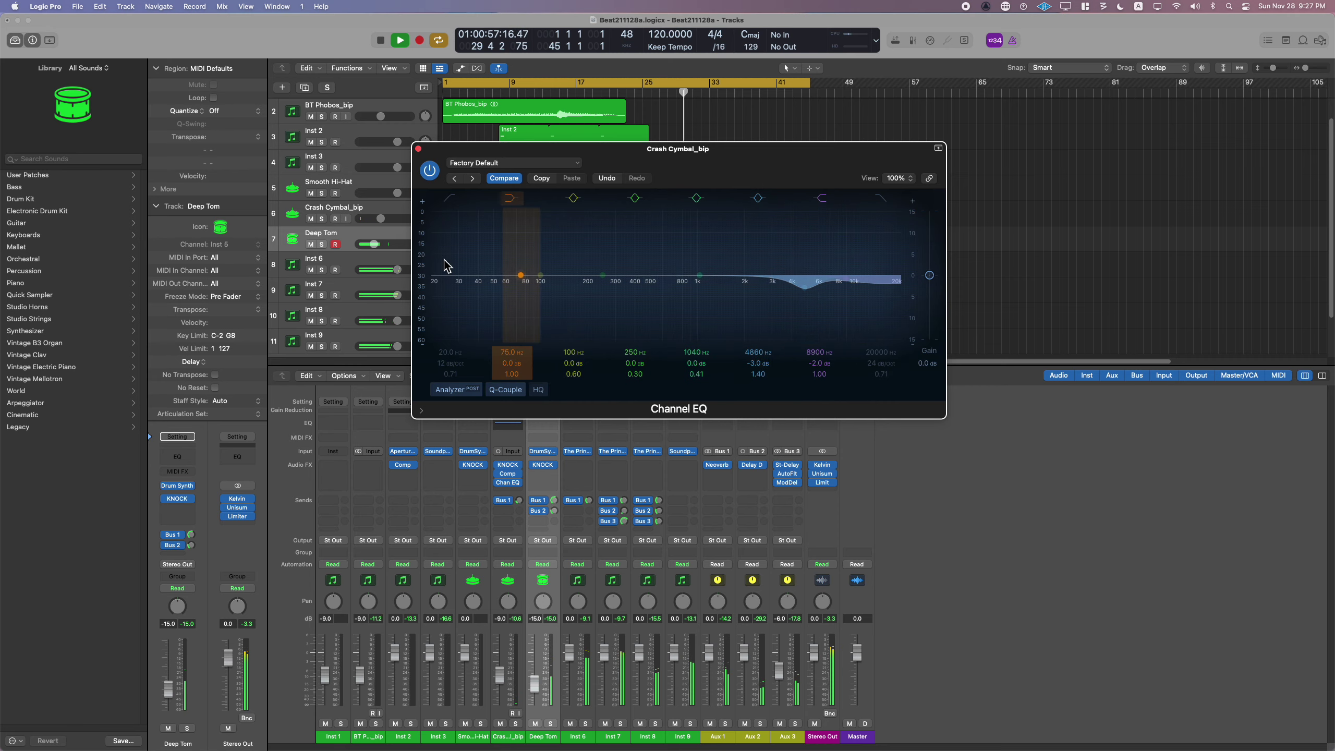
click(419, 149)
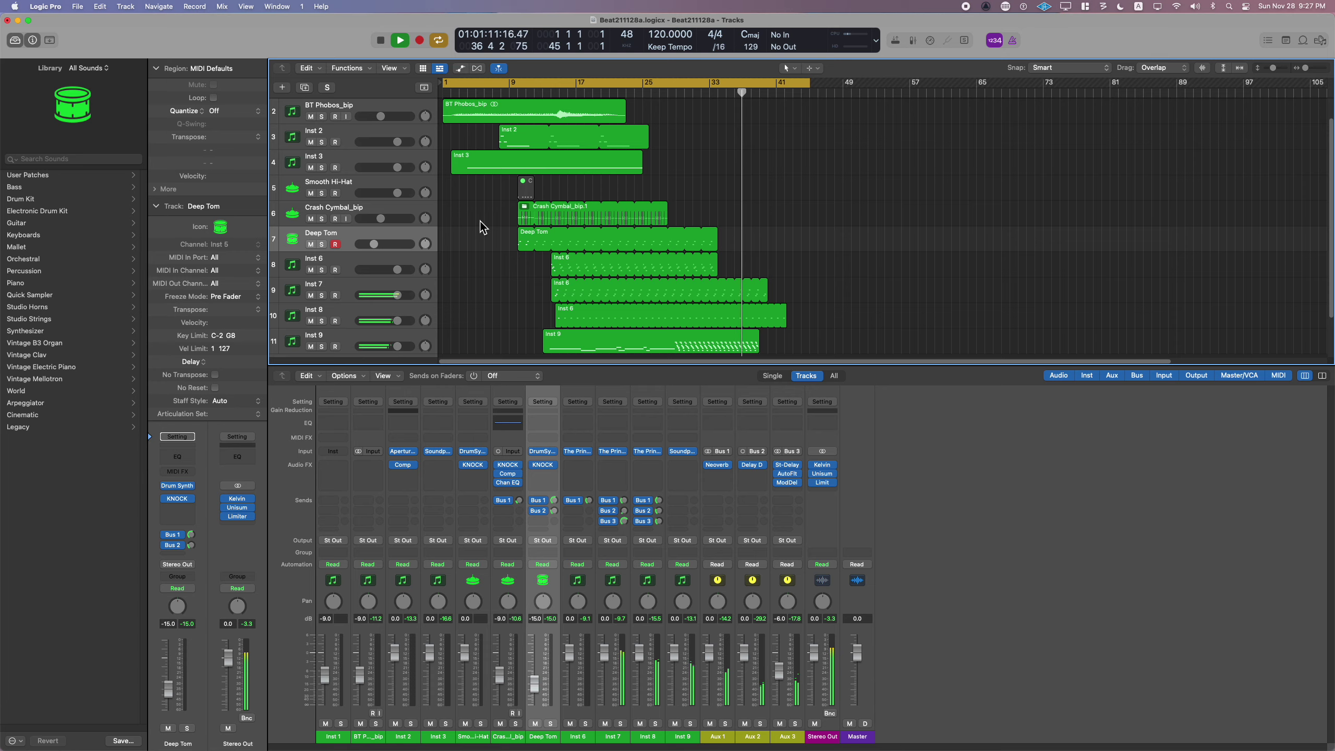
- Open the Aperture instrument on Inst 2 and Soundpaint on Inst 3 from the mixer, and arrange their windows side by side
scroll(480, 227, up, 1)
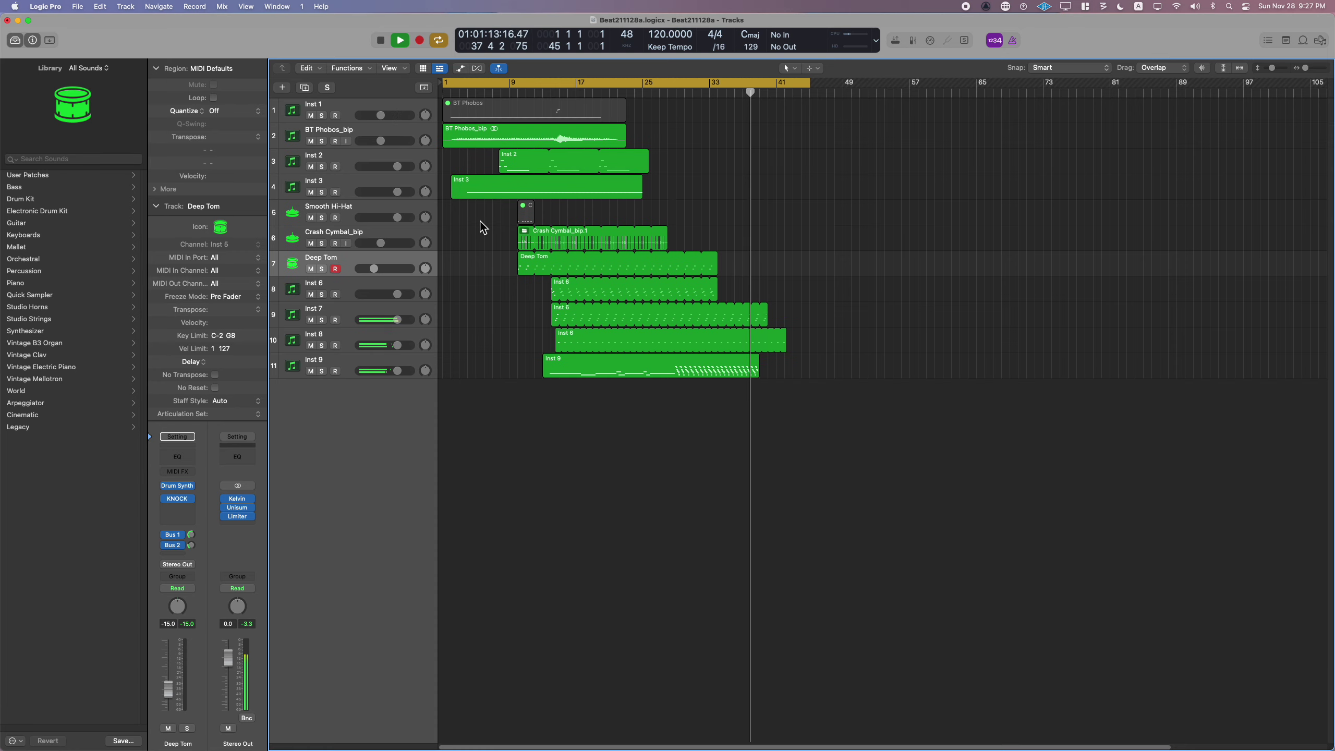
key(x)
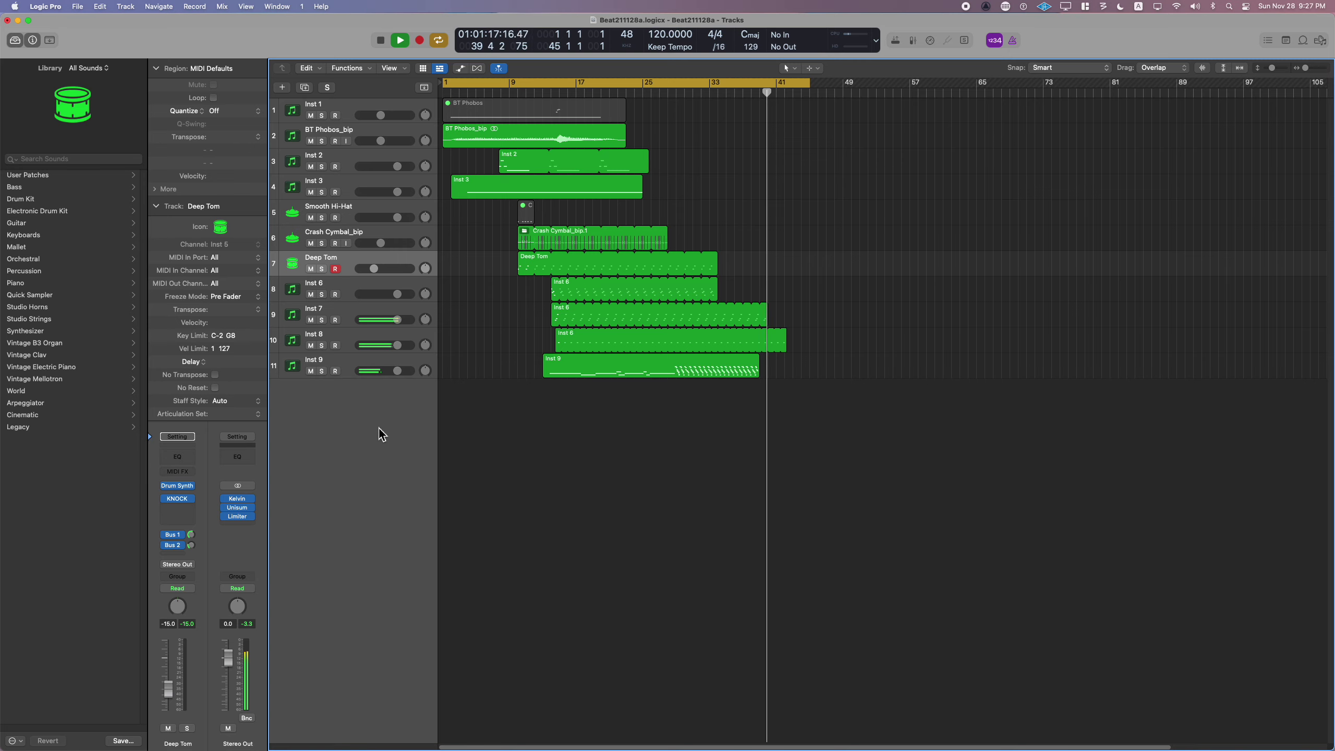
key(x)
click(408, 451)
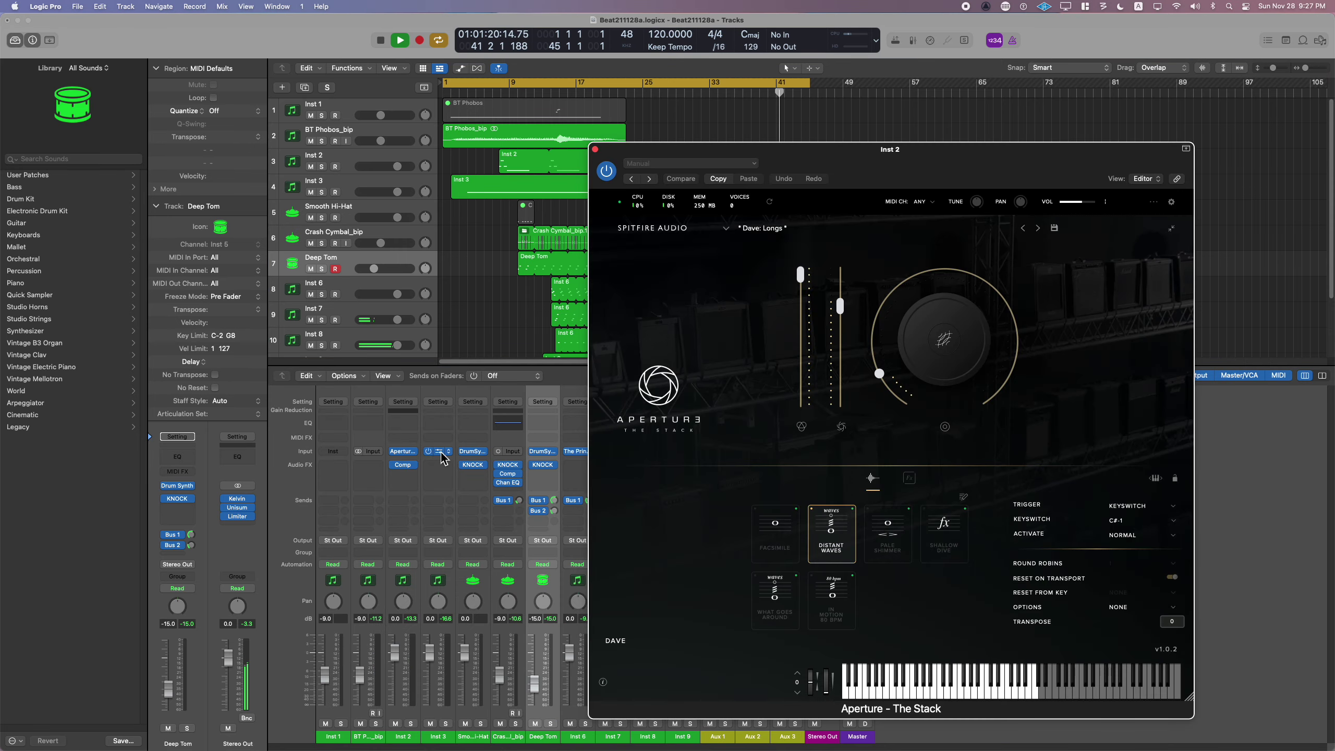
click(438, 451)
drag(599, 198, 278, 195)
drag(733, 152, 875, 111)
drag(611, 209, 404, 139)
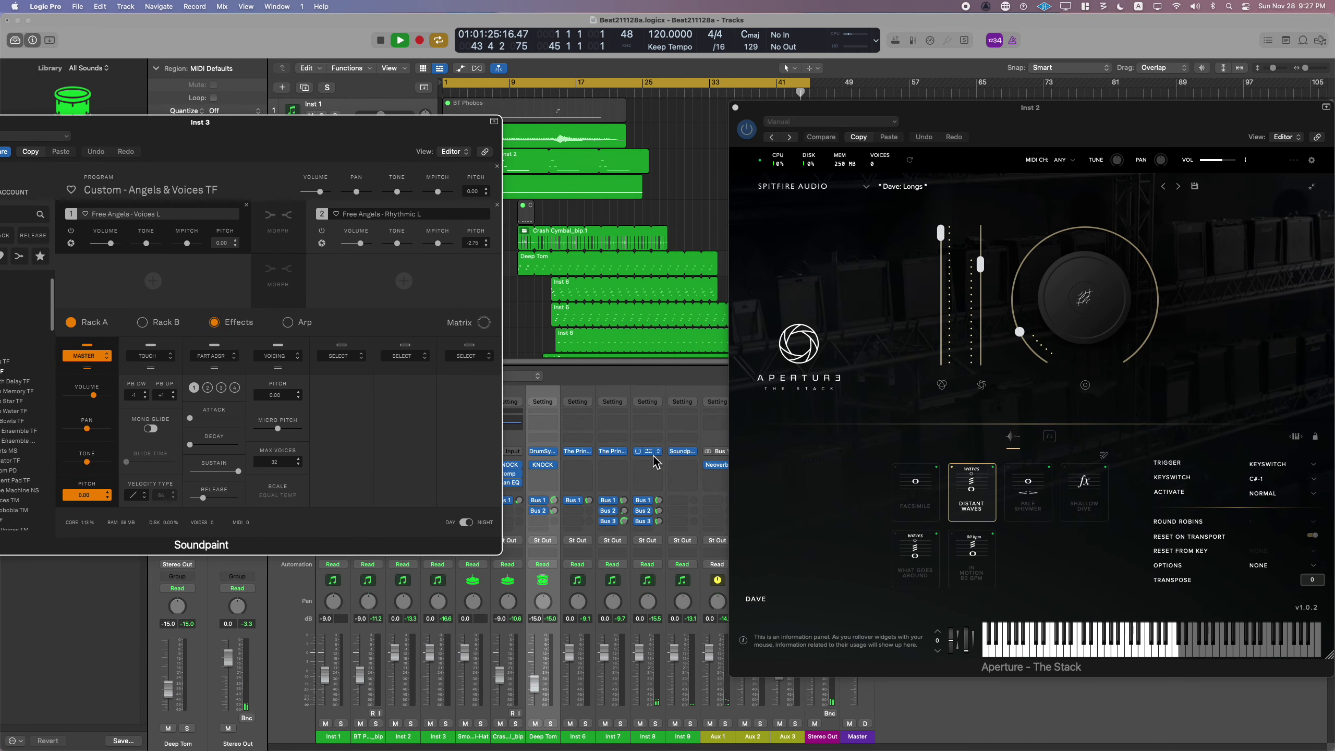
- Open The Prince on Inst 7, Drum Synth on Deep Tom and Neoverb on Aux 1, and spread out the plug-in windows
click(613, 452)
drag(624, 165, 441, 558)
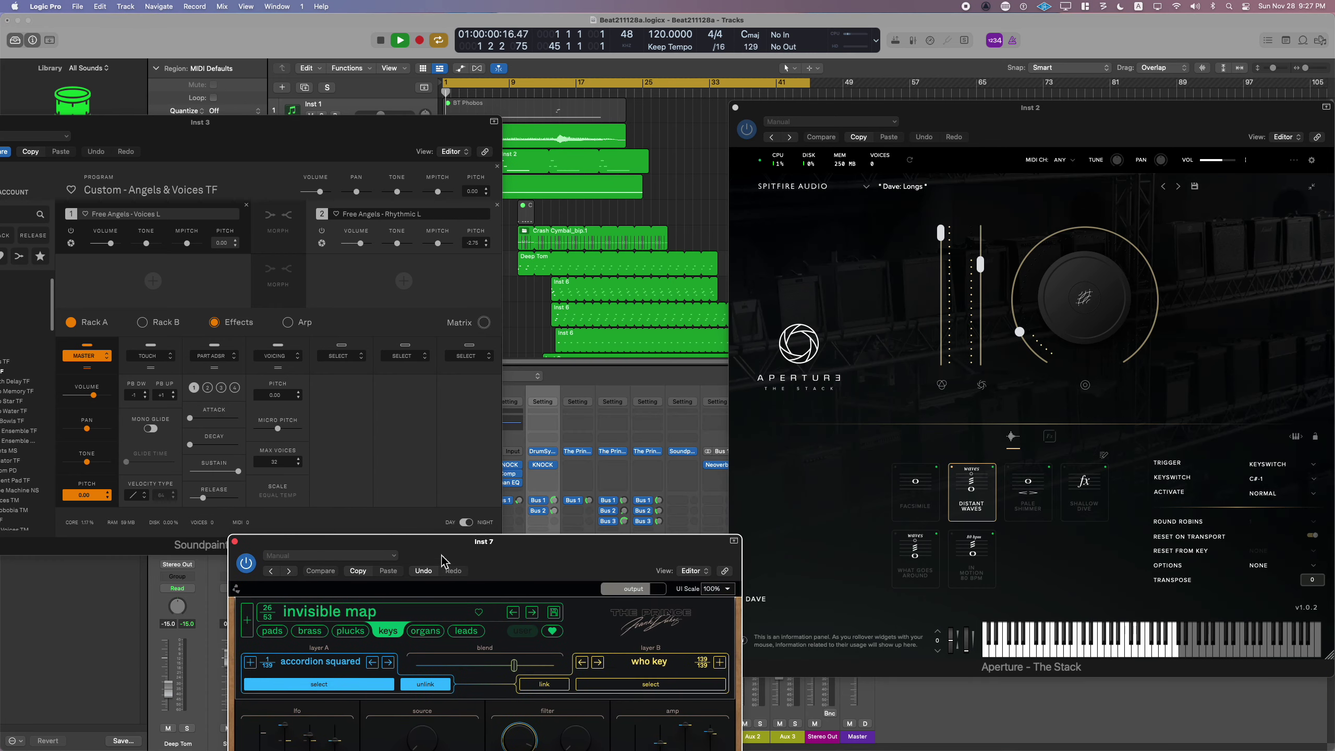
click(545, 452)
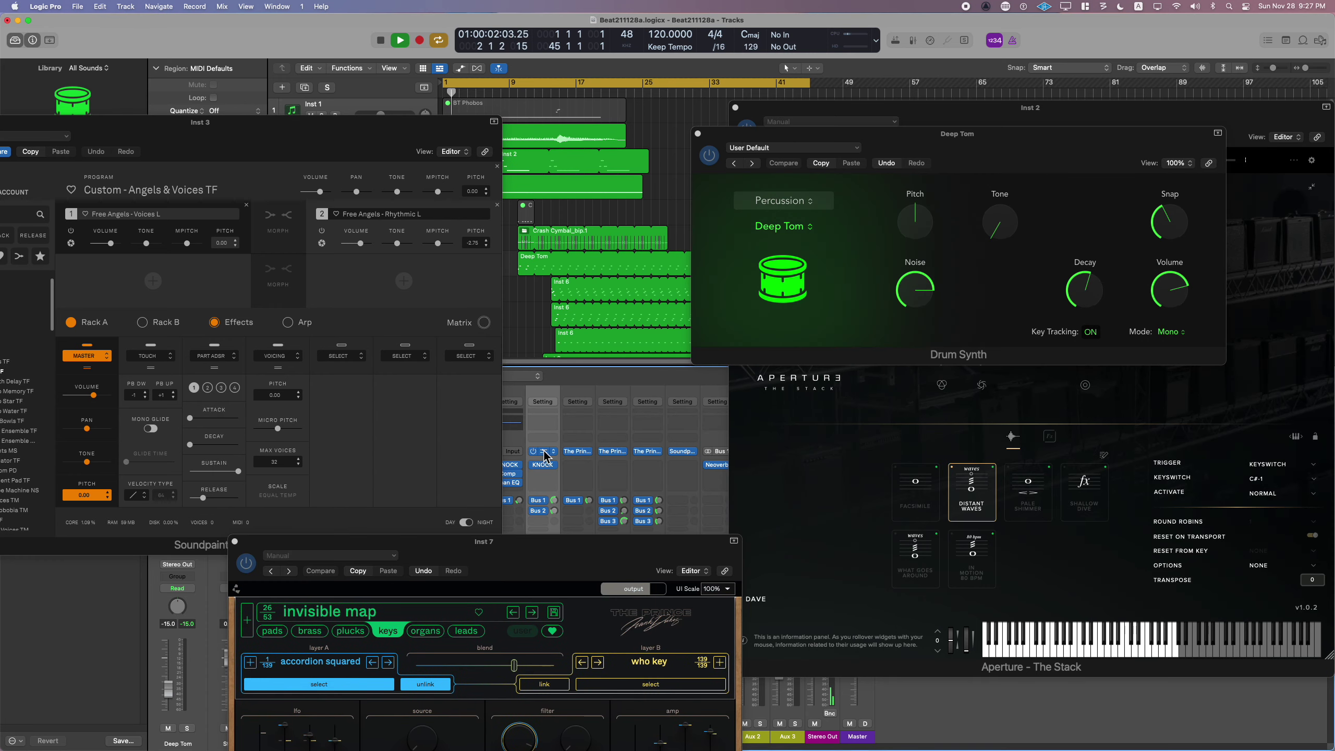
click(719, 470)
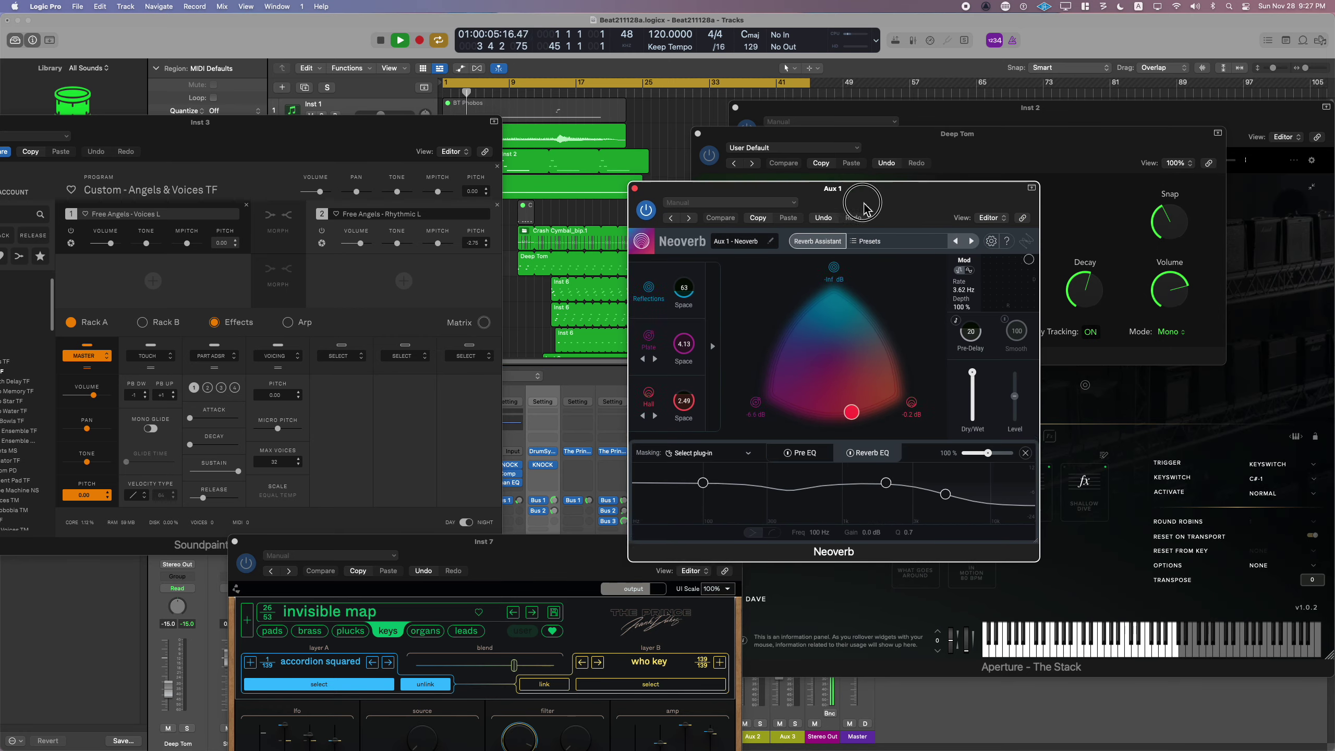
drag(864, 209, 913, 326)
drag(957, 133, 745, 69)
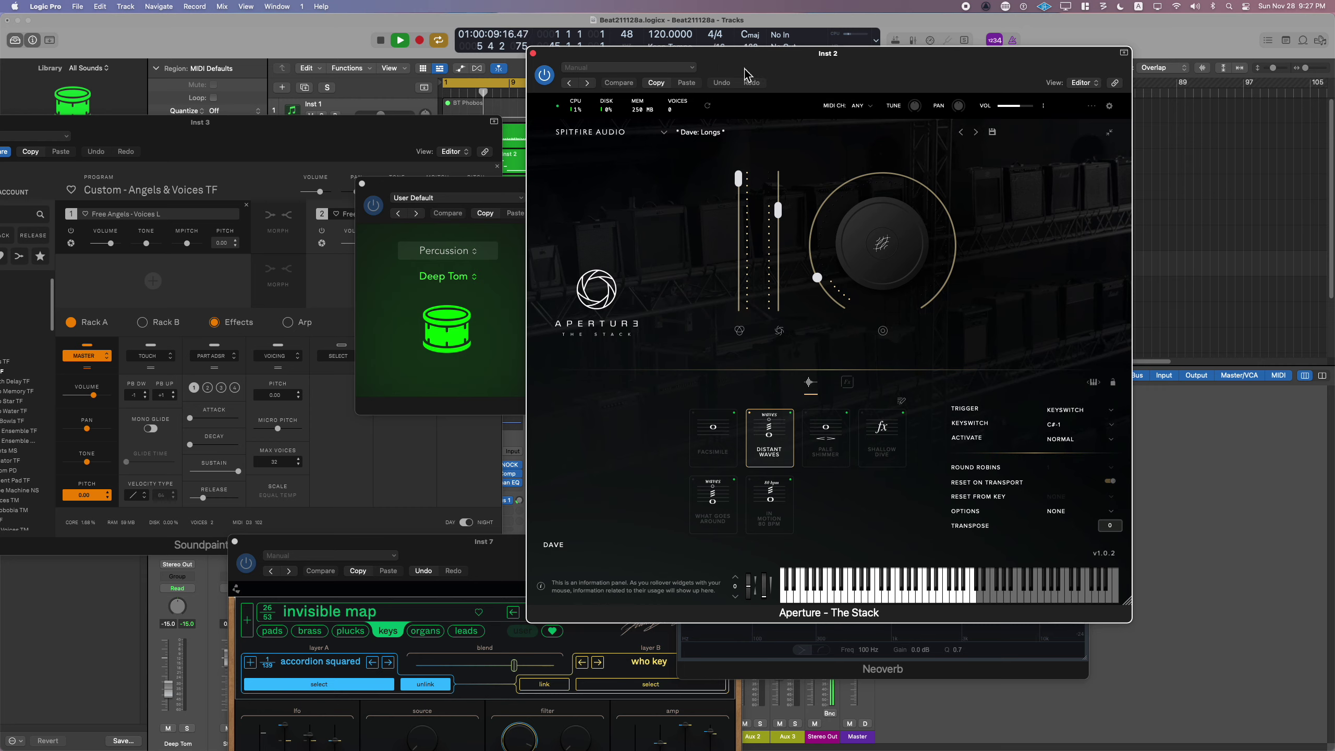
- Show the Piano Roll in place of the mixer, select all regions and fit their notes in view
key(e)
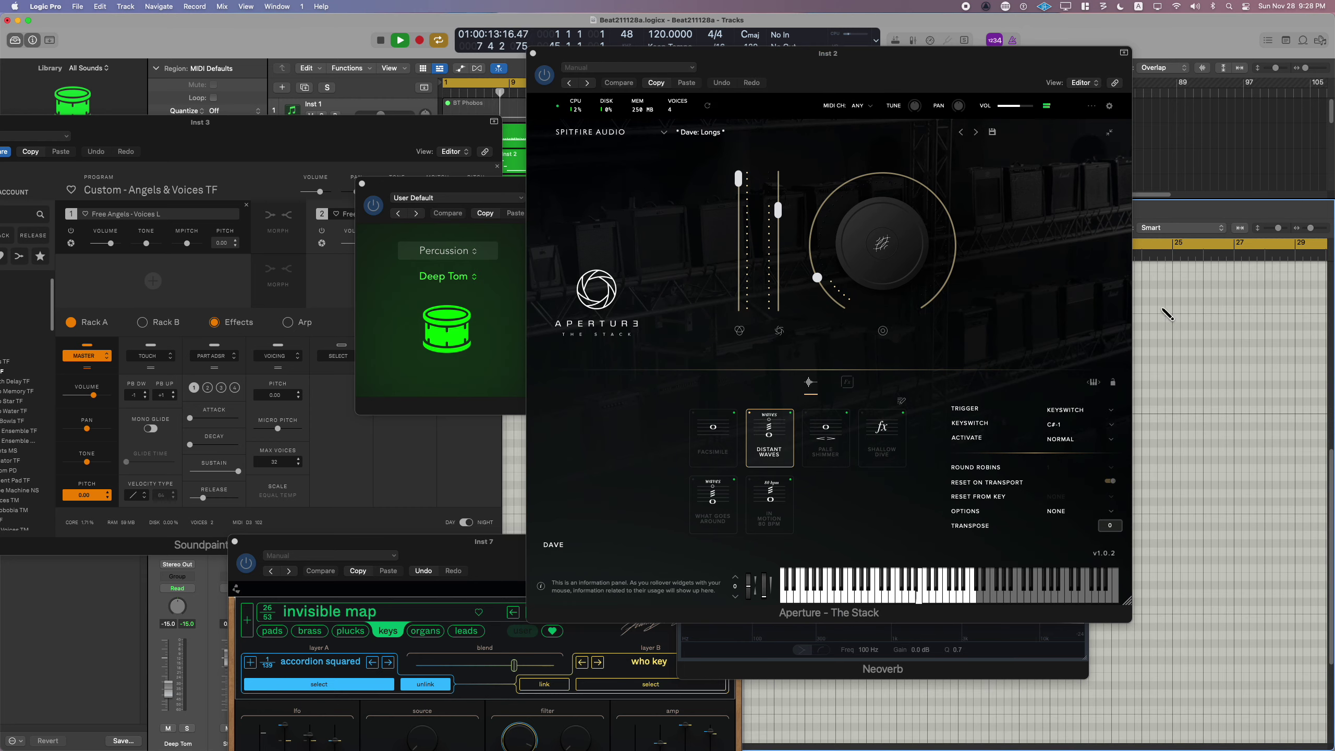
scroll(1166, 314, down, 5)
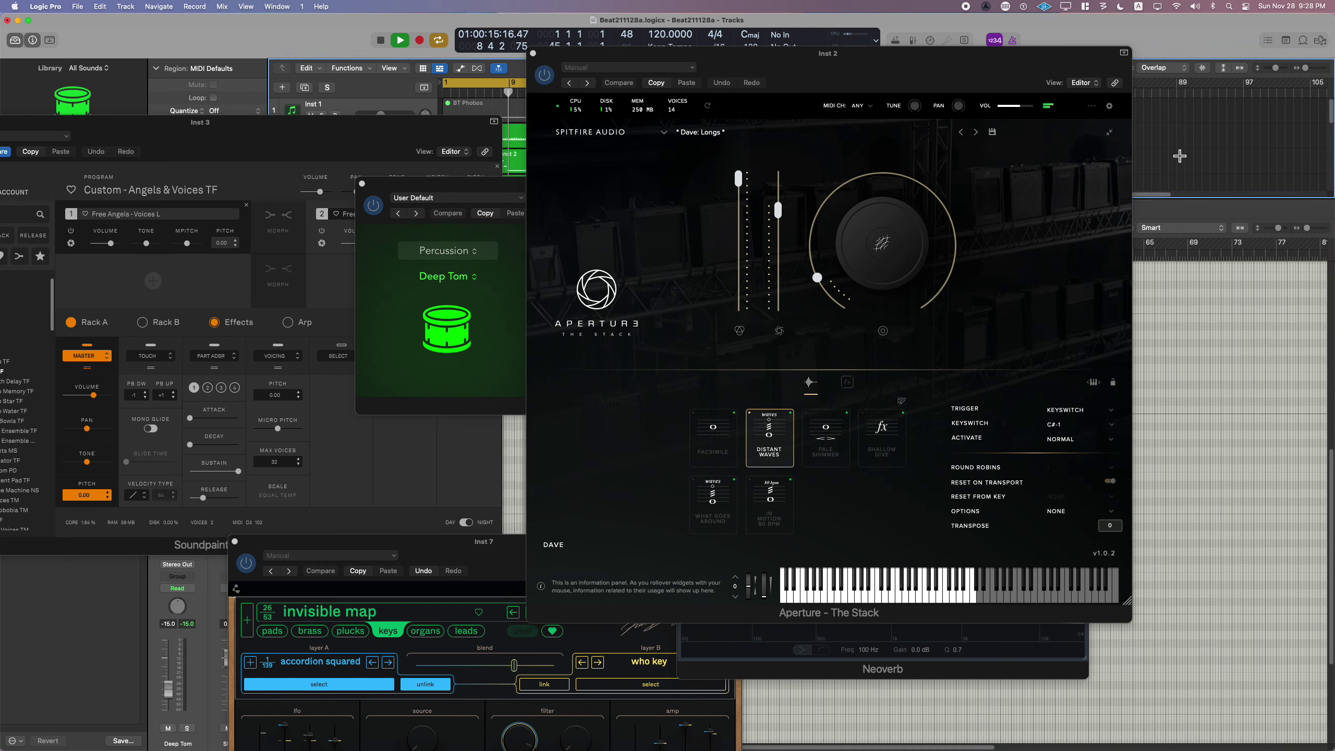
key(super+a)
key(z)
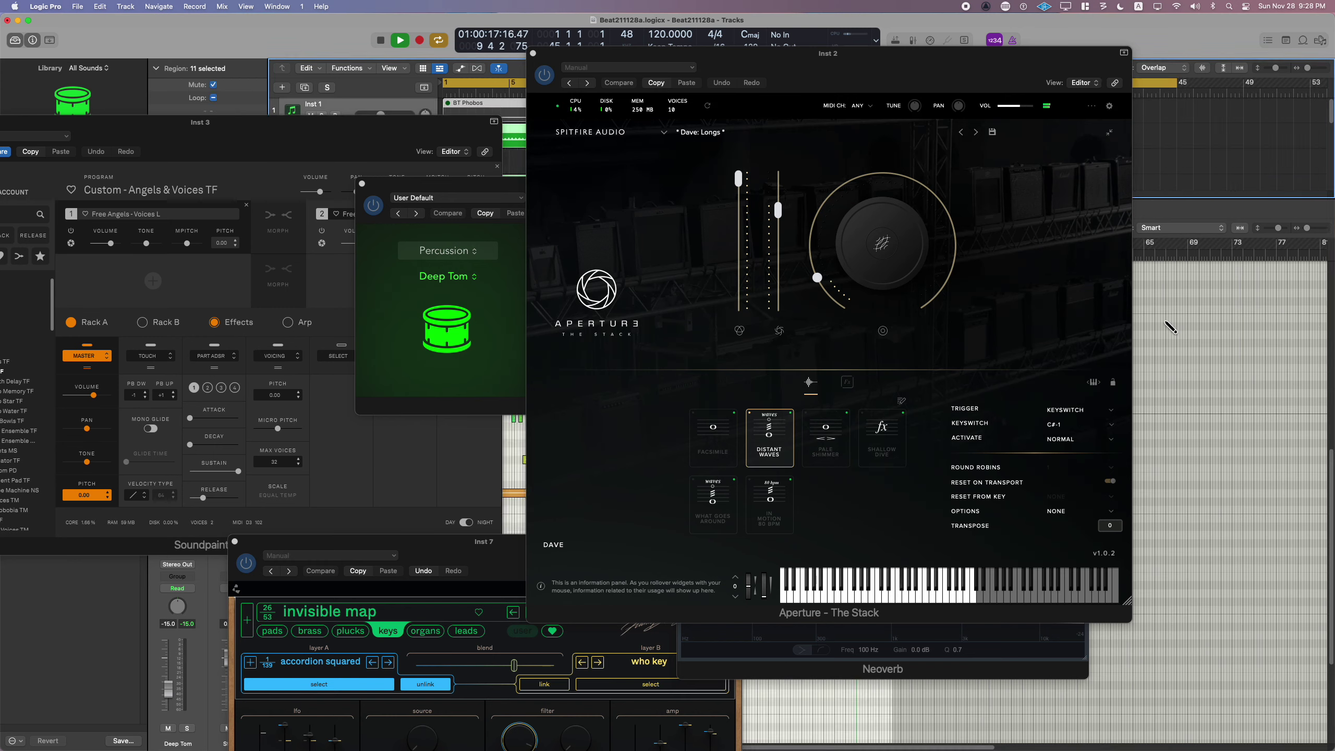
key(z)
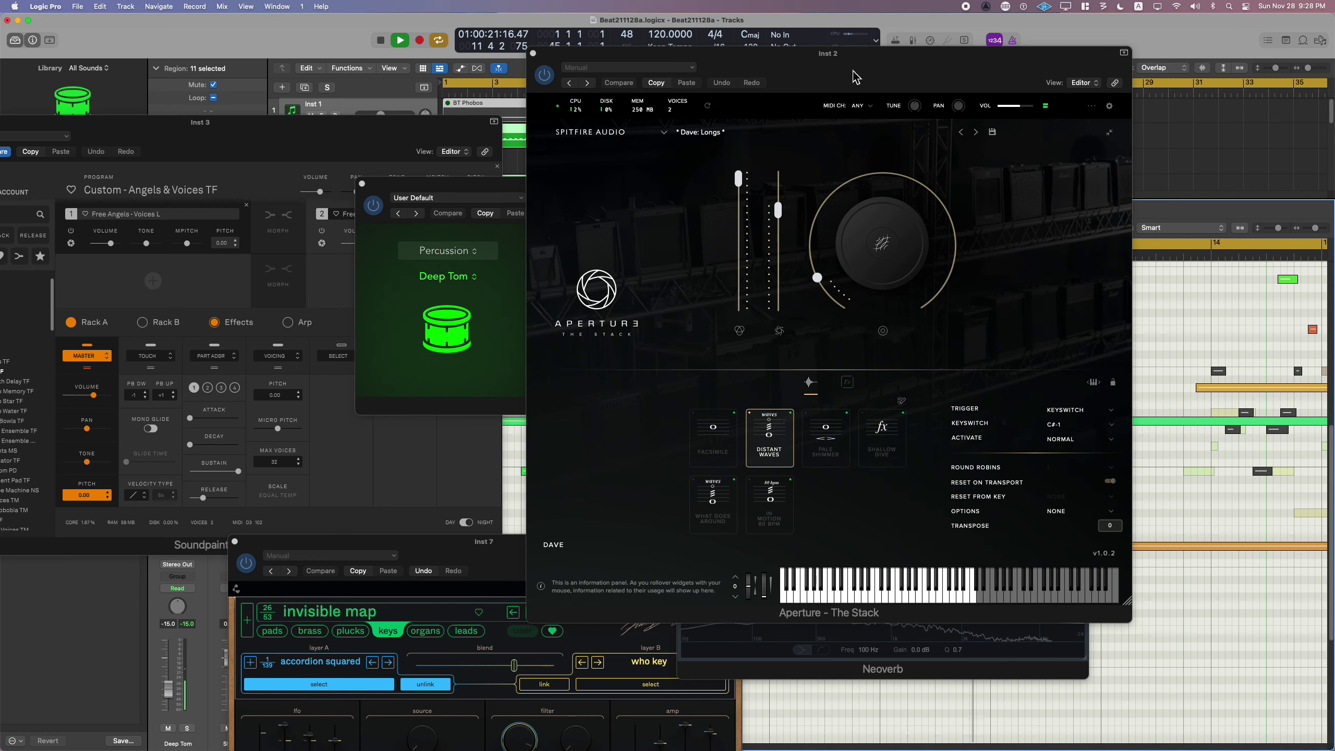
- Close the Aperture and Neoverb windows and rearrange Drum Synth, Soundpaint and The Prince so all three can be seen
drag(611, 72, 629, 66)
click(550, 48)
drag(676, 216, 815, 198)
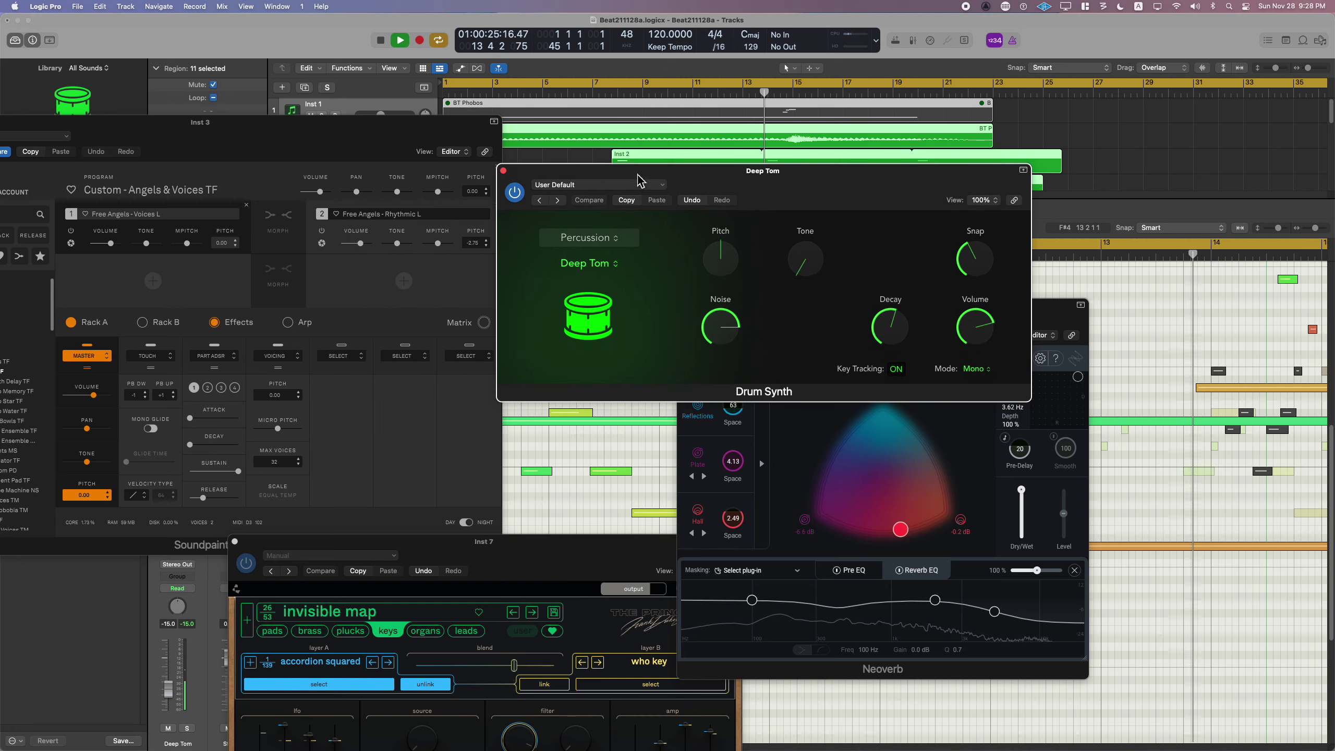
drag(435, 133, 609, 74)
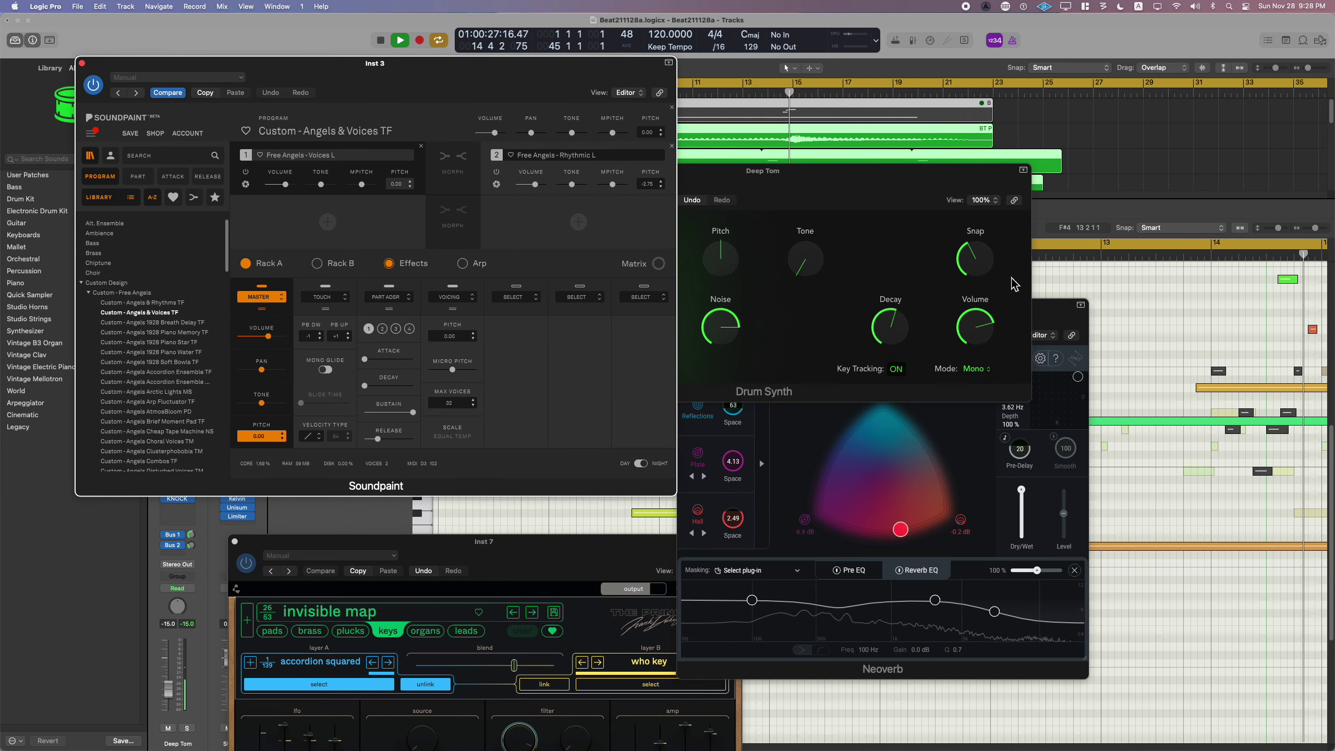
drag(615, 555, 841, 306)
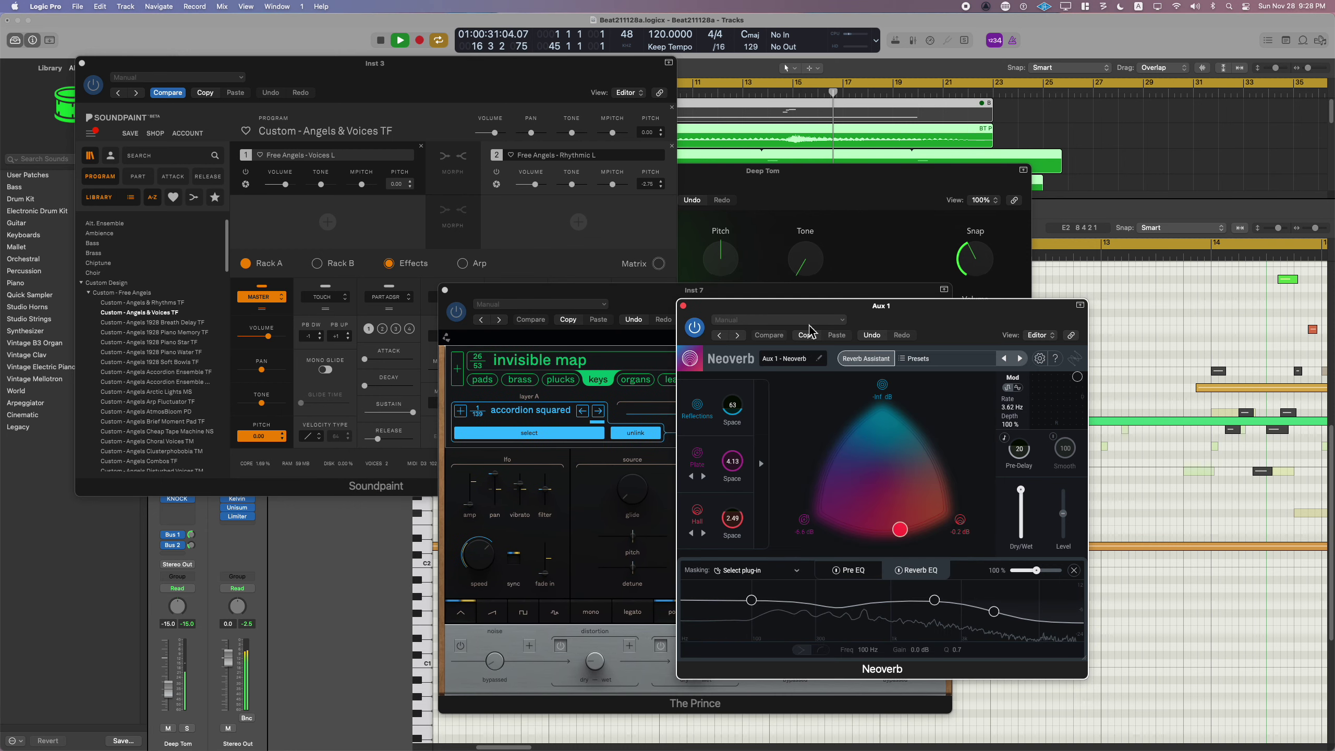
click(683, 306)
drag(716, 309, 797, 309)
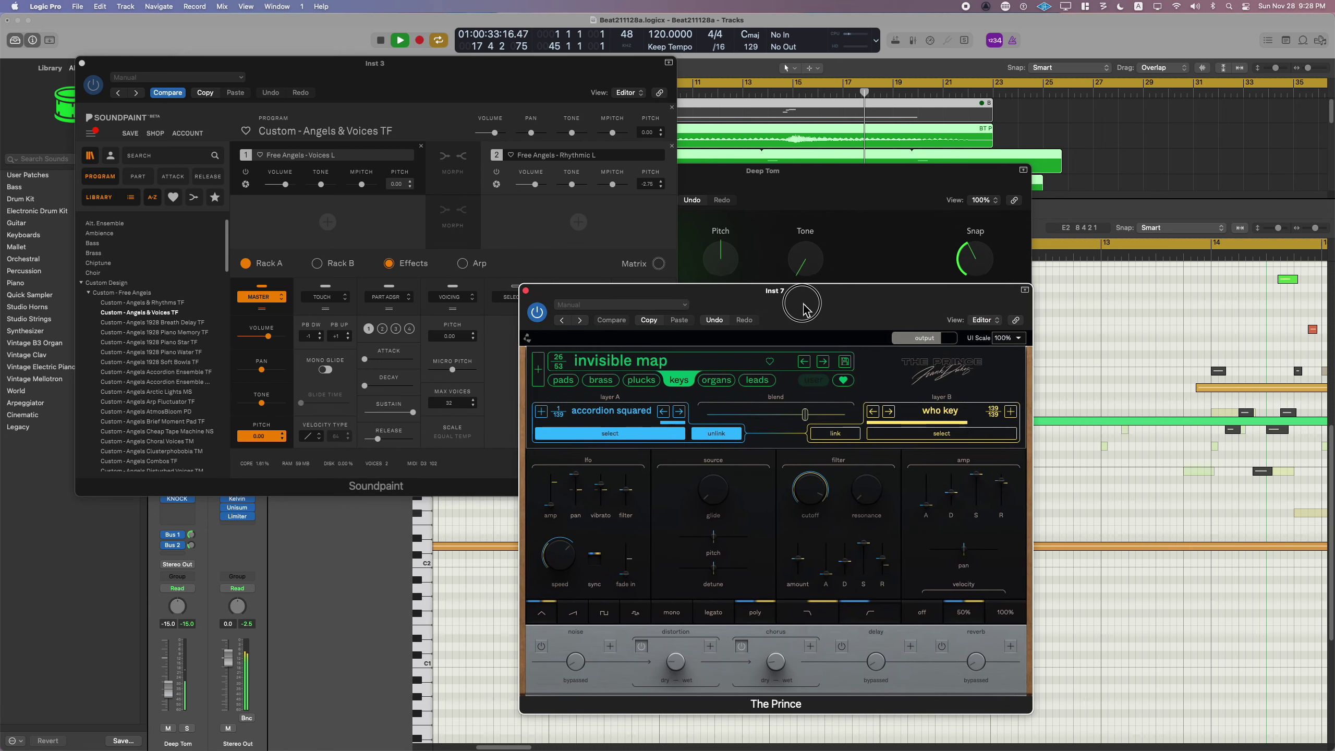
drag(804, 198, 897, 139)
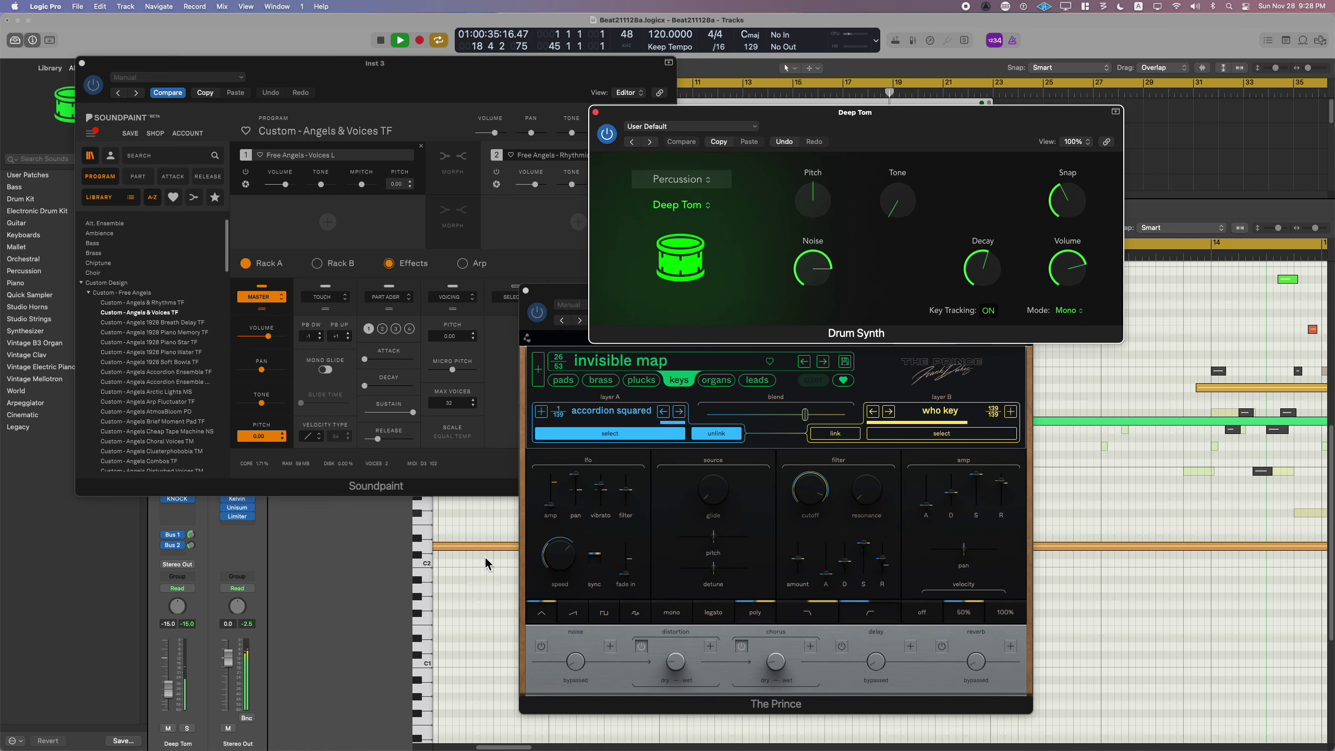
- Open the KNOCK effect on the Deep Tom channel and arrange its window among Soundpaint, Drum Synth and The Prince
click(179, 509)
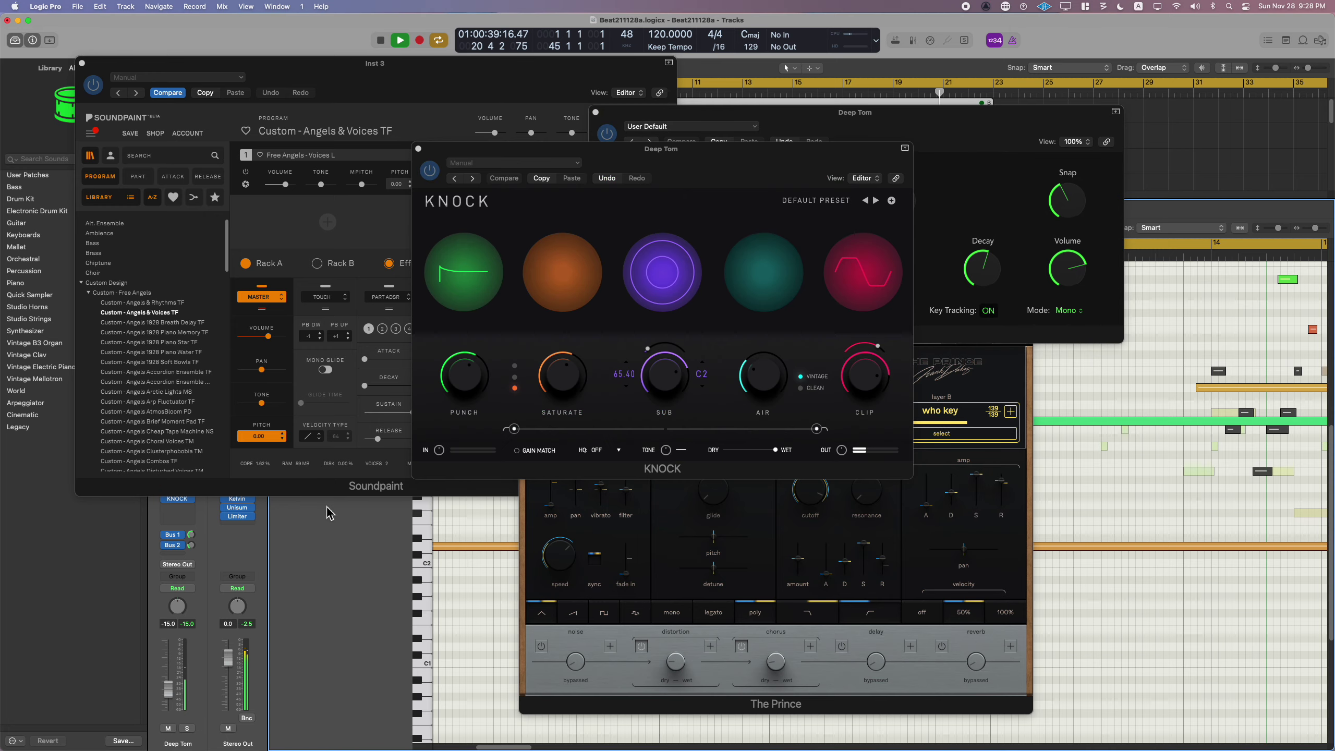
drag(687, 167, 521, 386)
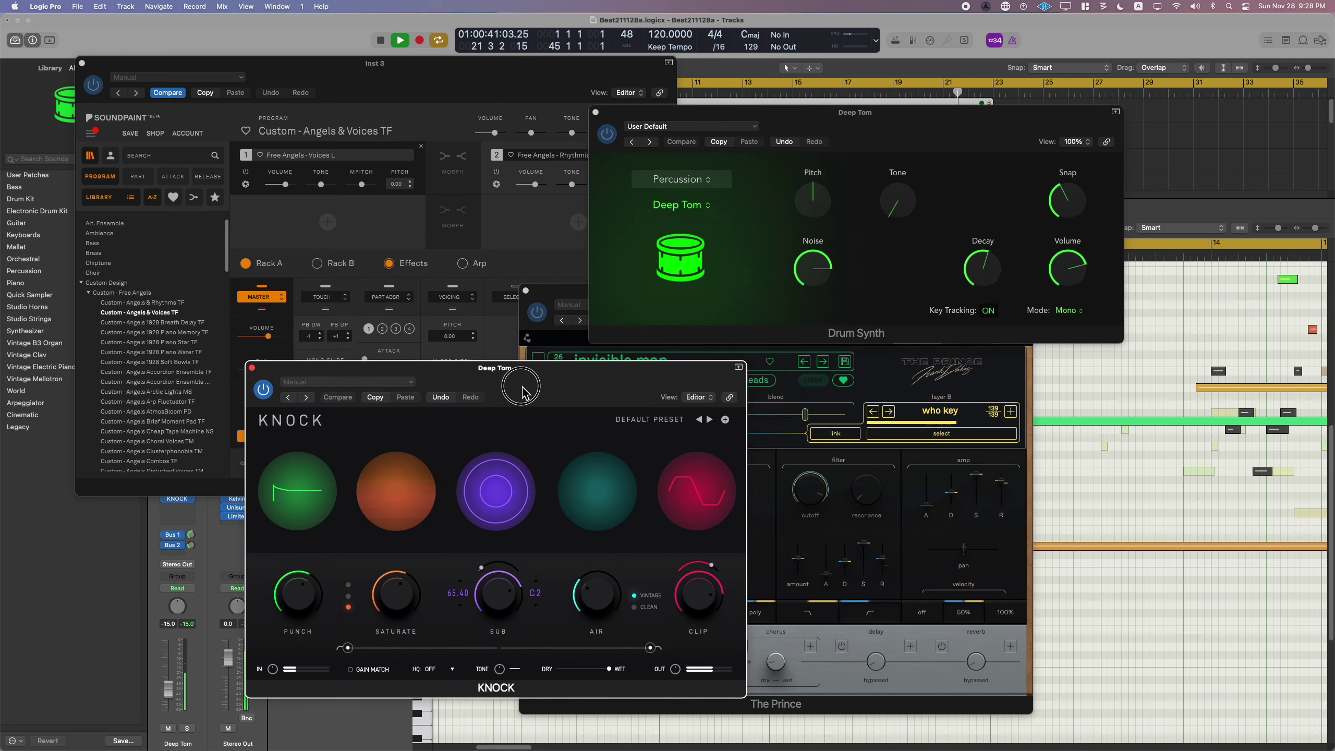
click(885, 351)
drag(885, 320, 921, 304)
drag(859, 134, 836, 129)
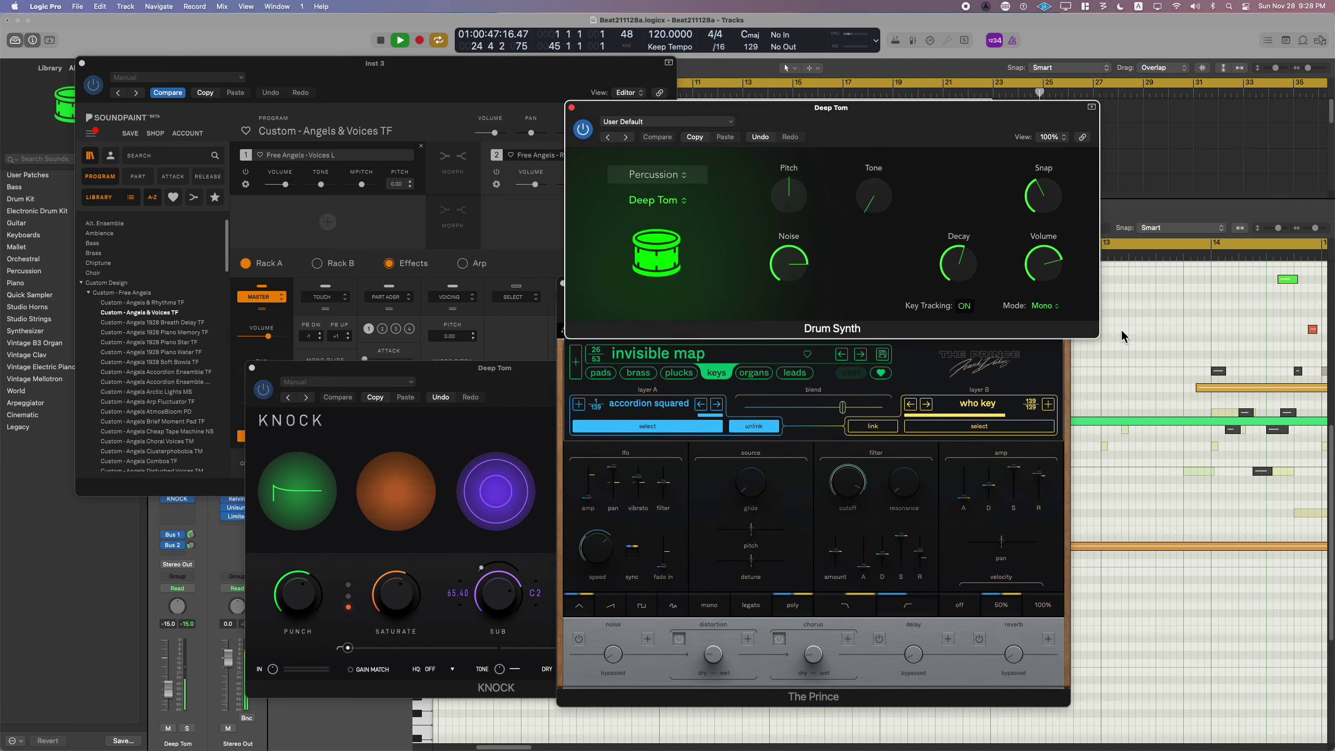
- Offset the Drum Synth and The Prince windows slightly so they expose more of the Soundpaint window
click(1135, 181)
scroll(1142, 189, down, 2)
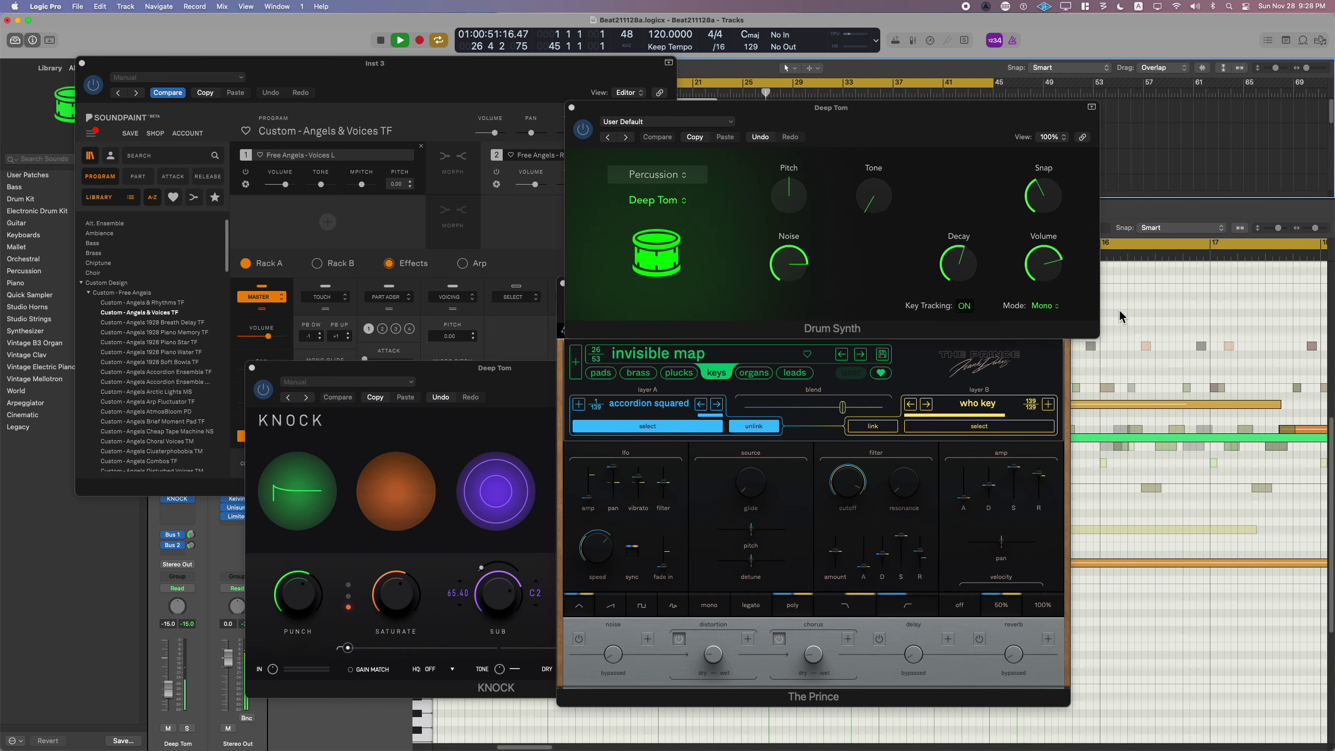
scroll(1118, 308, up, 1)
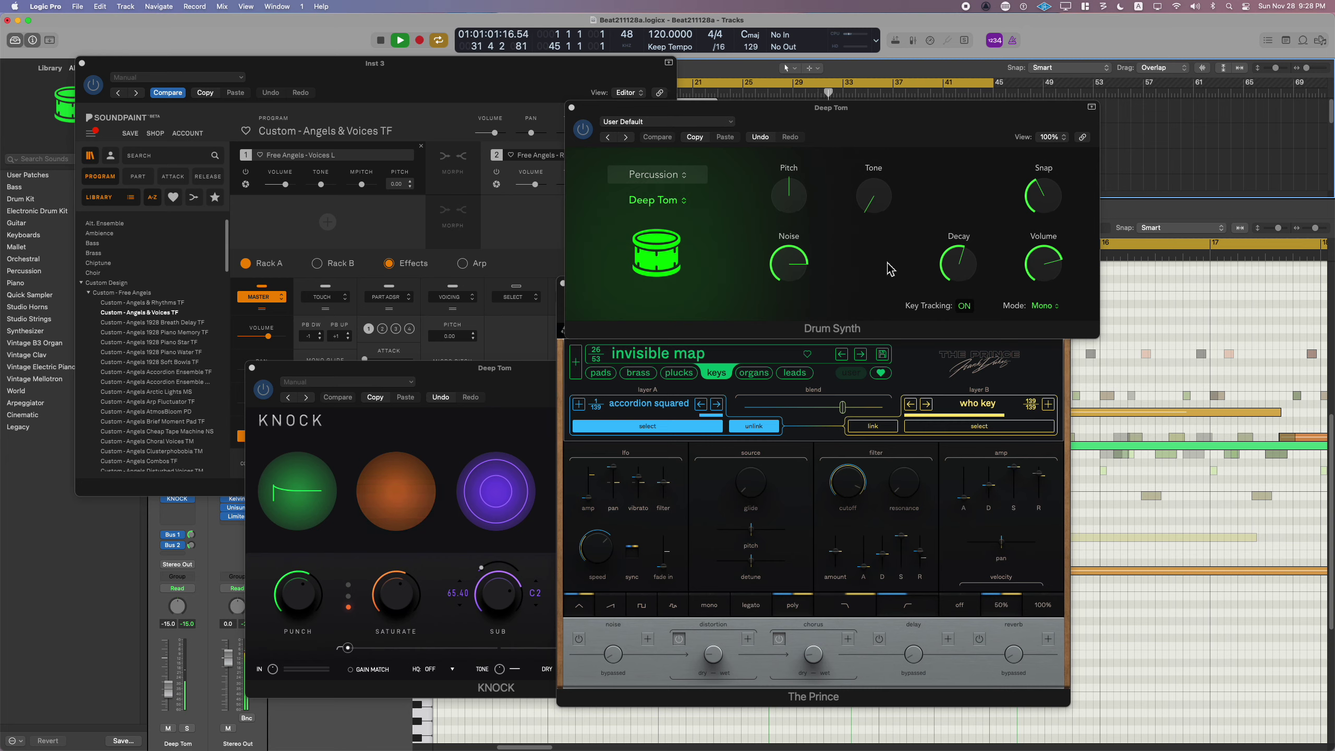
drag(864, 119, 948, 142)
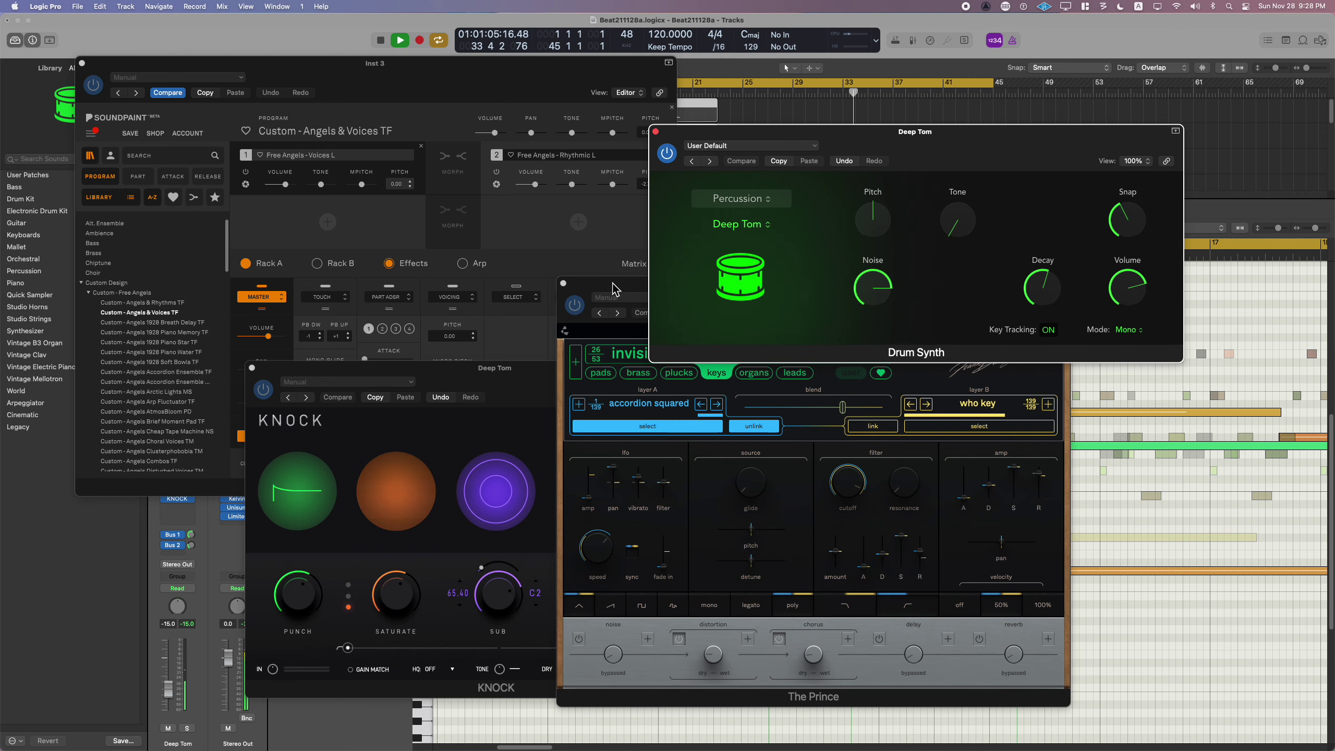
drag(613, 288, 614, 309)
click(688, 279)
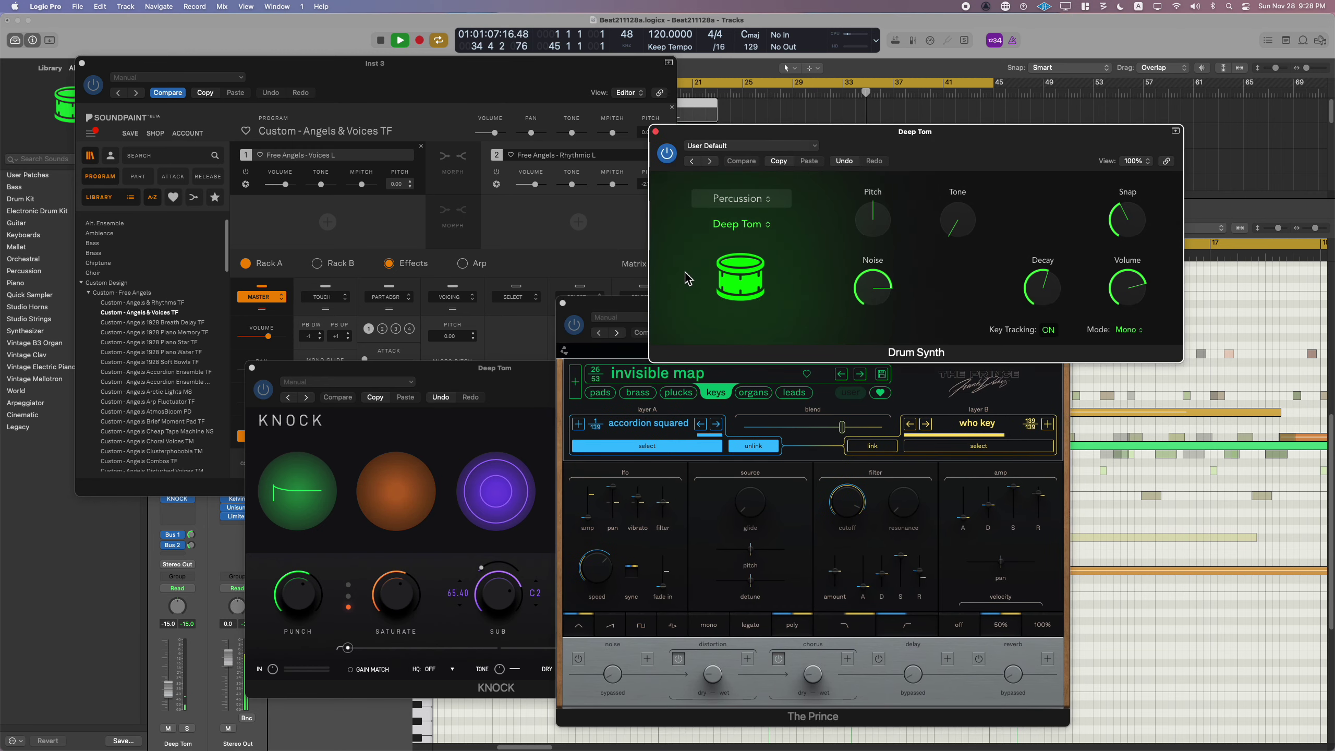
- Restack the plug-in windows by bringing Soundpaint, KNOCK, The Prince and Drum Synth forward in turn, nudging Drum Synth slightly upward
click(521, 69)
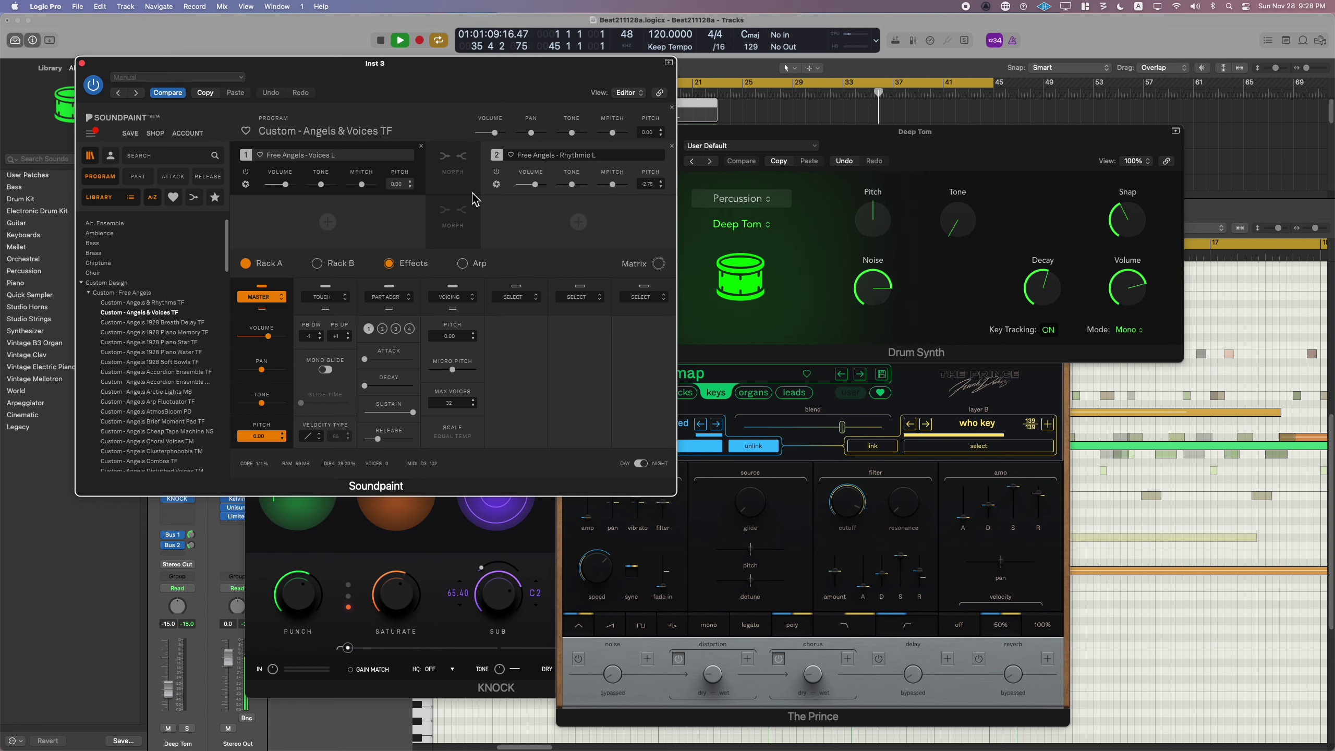
click(437, 568)
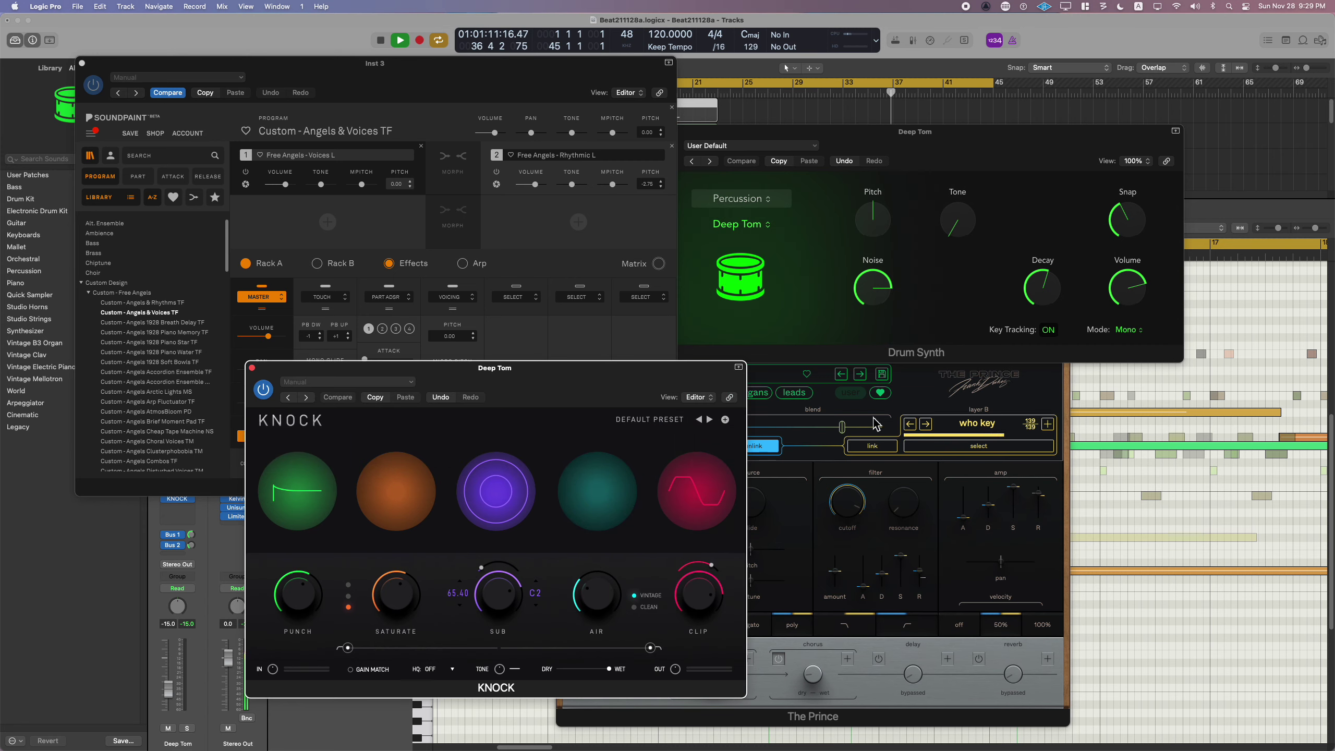
click(923, 389)
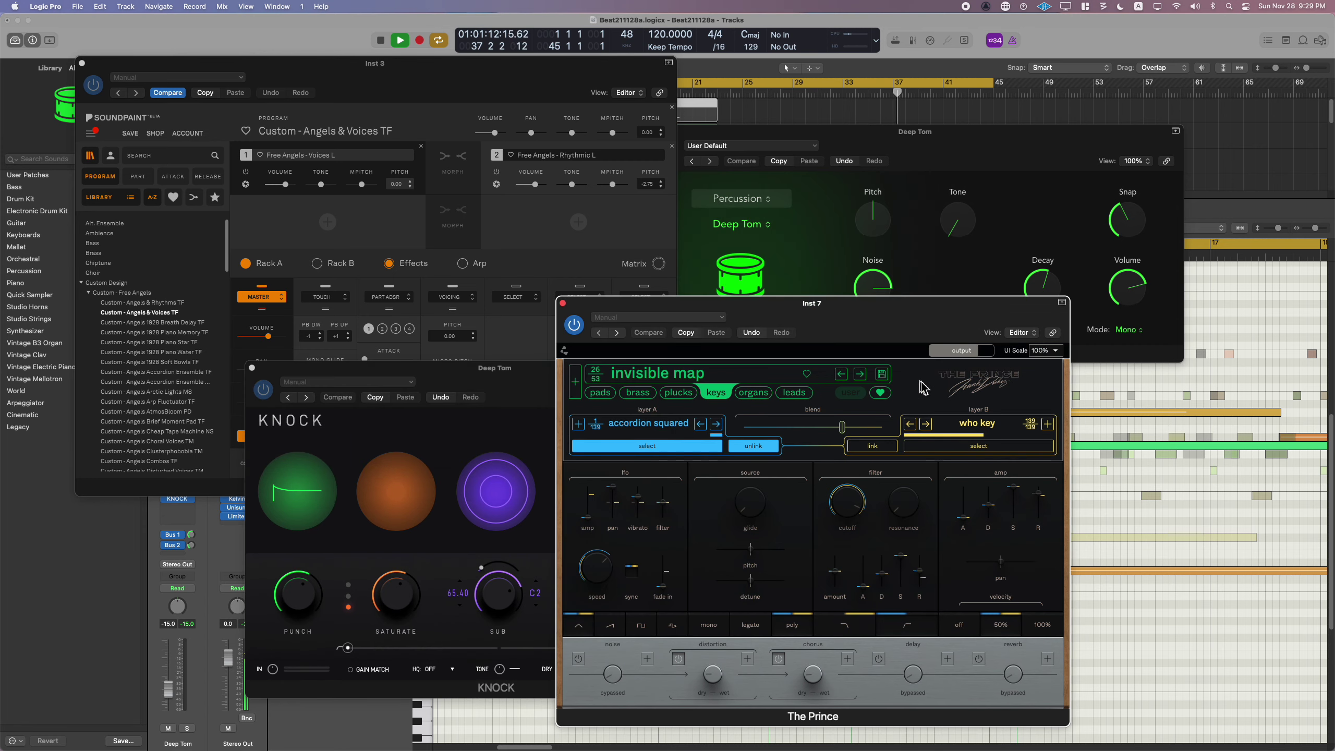
click(829, 145)
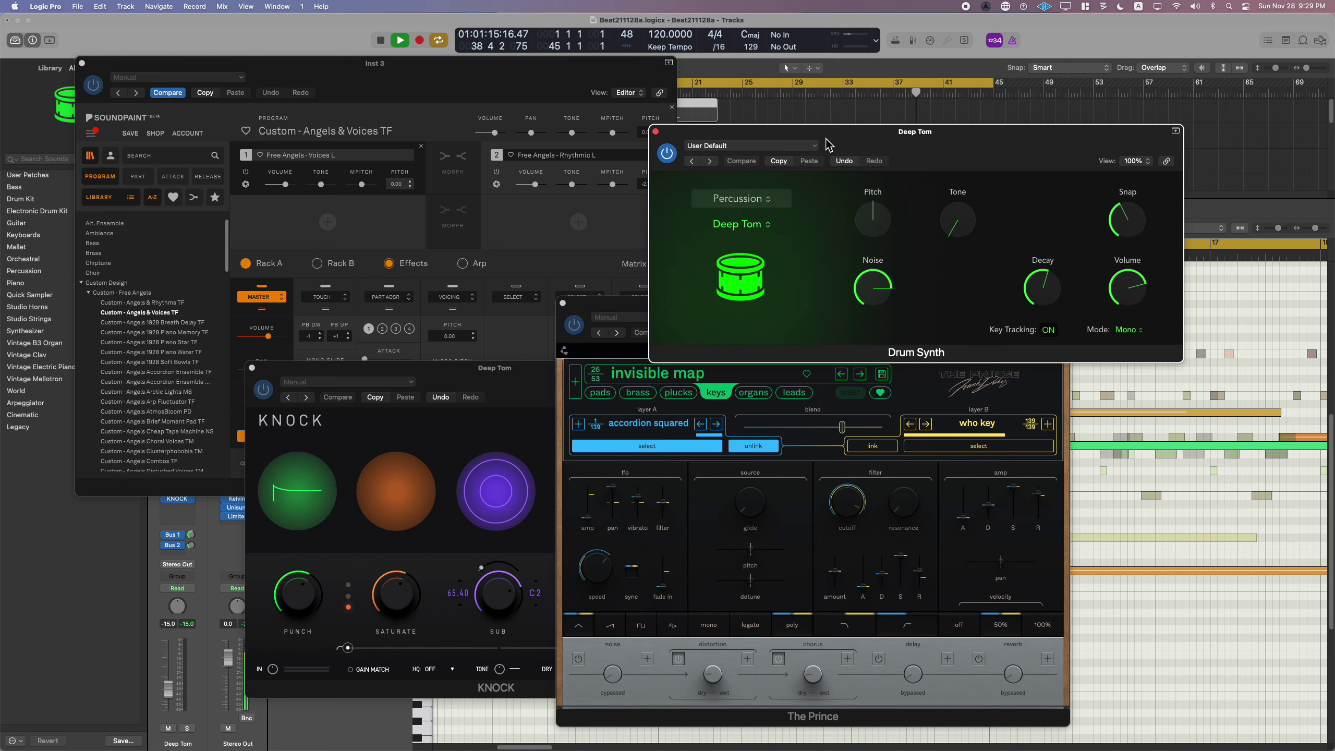
drag(829, 145, 829, 140)
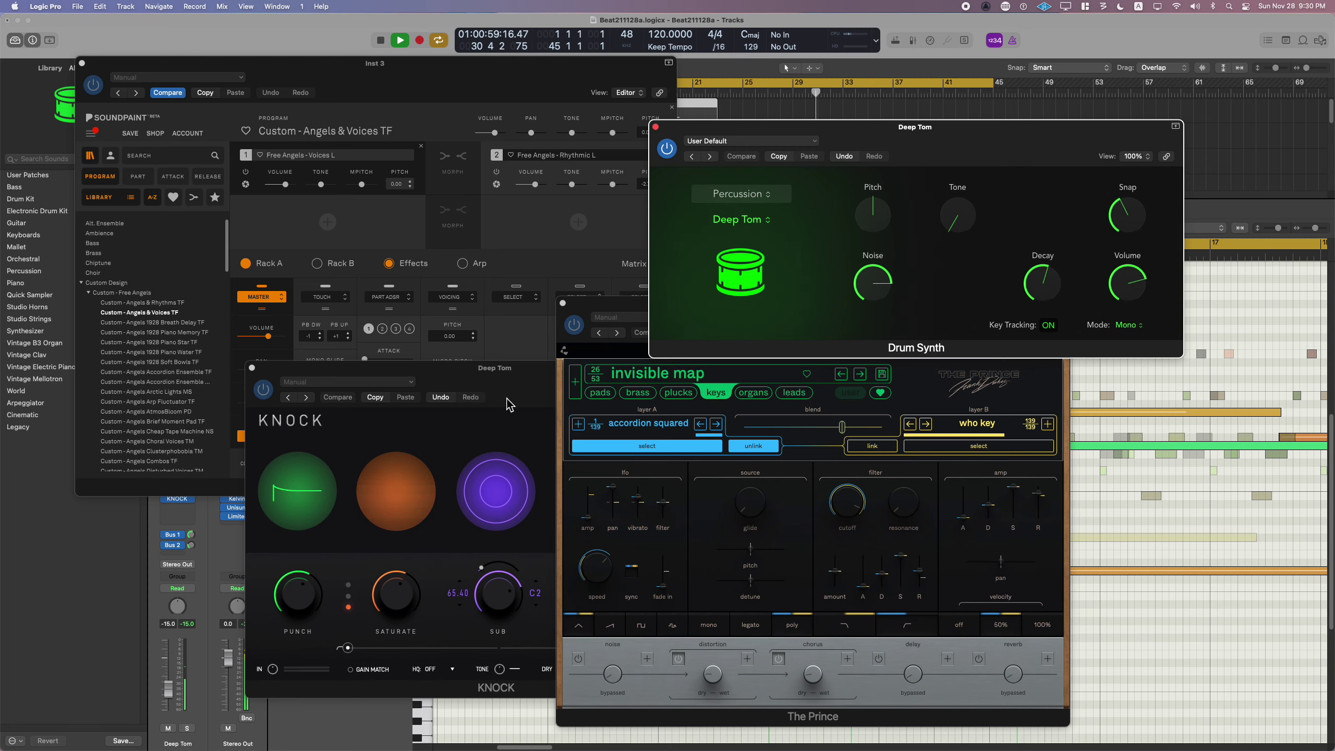
- Hide all plug-in windows and make the Piano Roll follow the playhead, with the high melody notes in view
key(v)
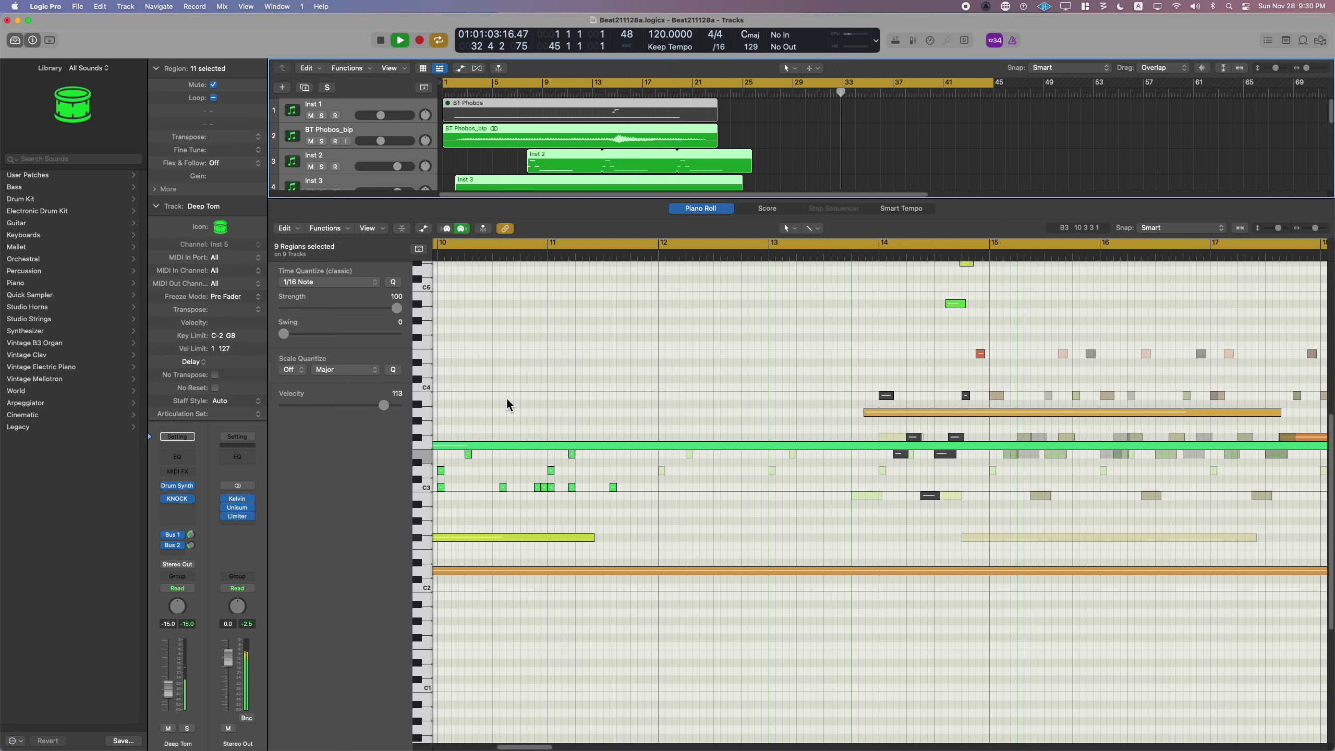
key(ctrl+period)
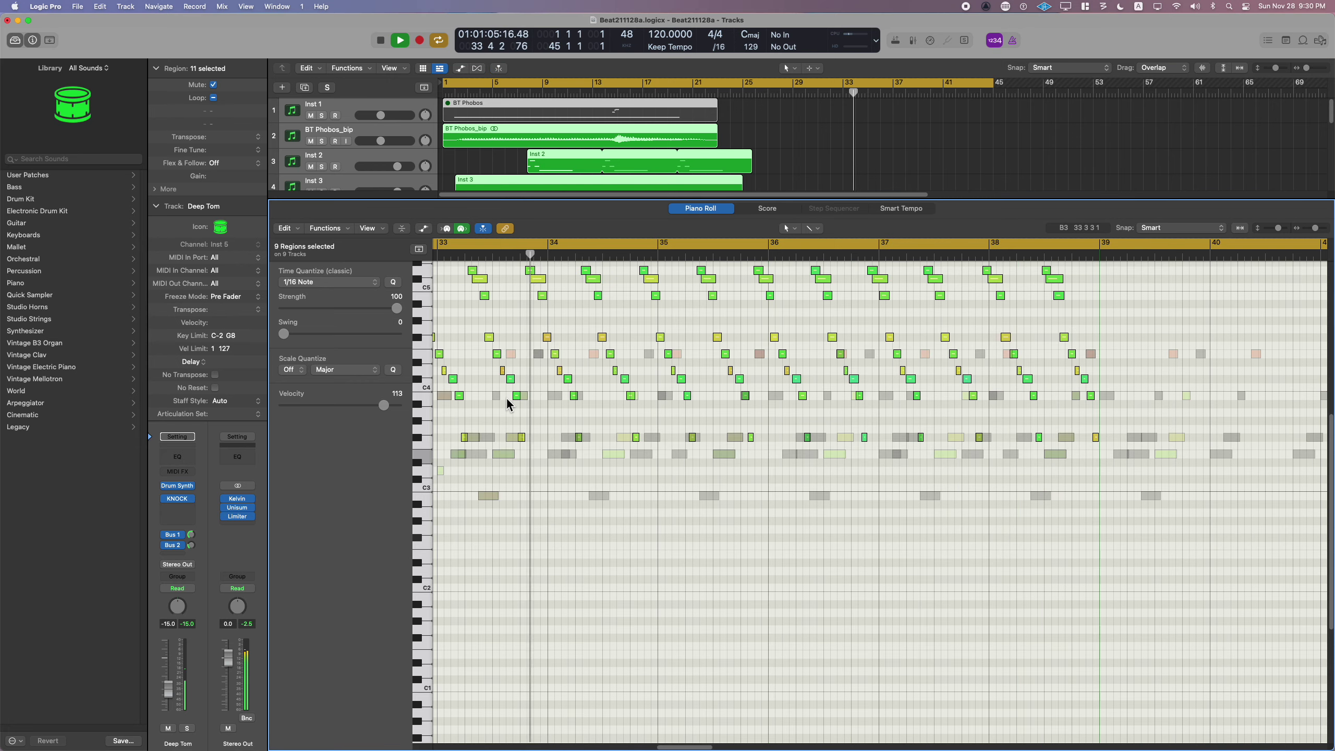
scroll(506, 396, up, 10)
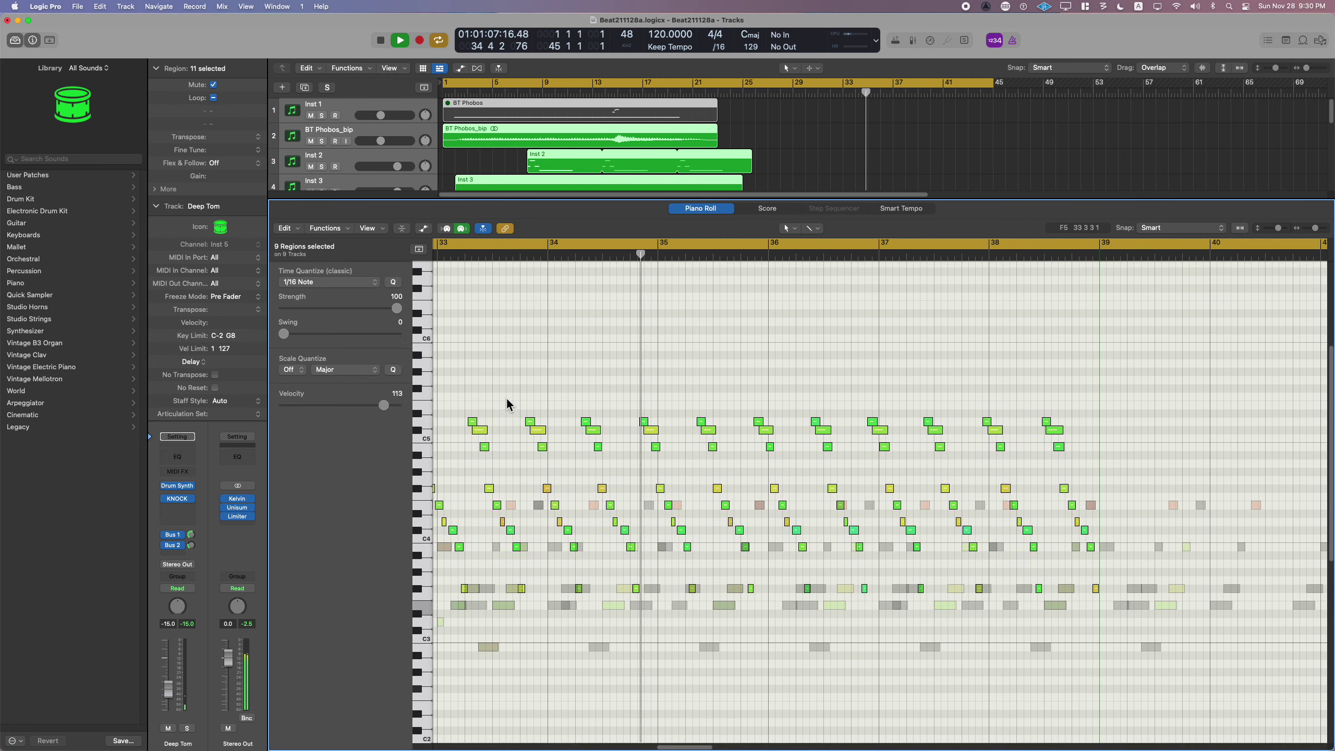
scroll(506, 397, down, 2)
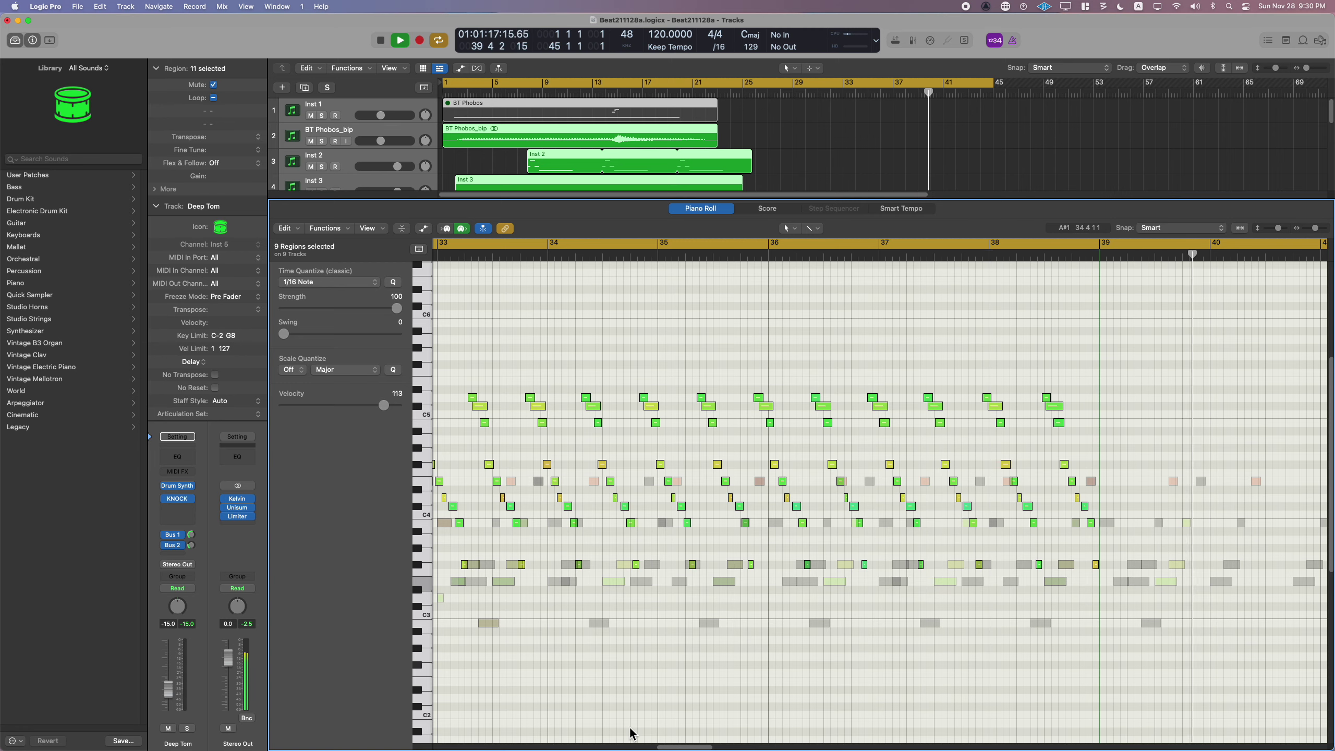
- Play the beat from the start while alternating between the plug-in windows and the unobstructed Piano Roll
key(v)
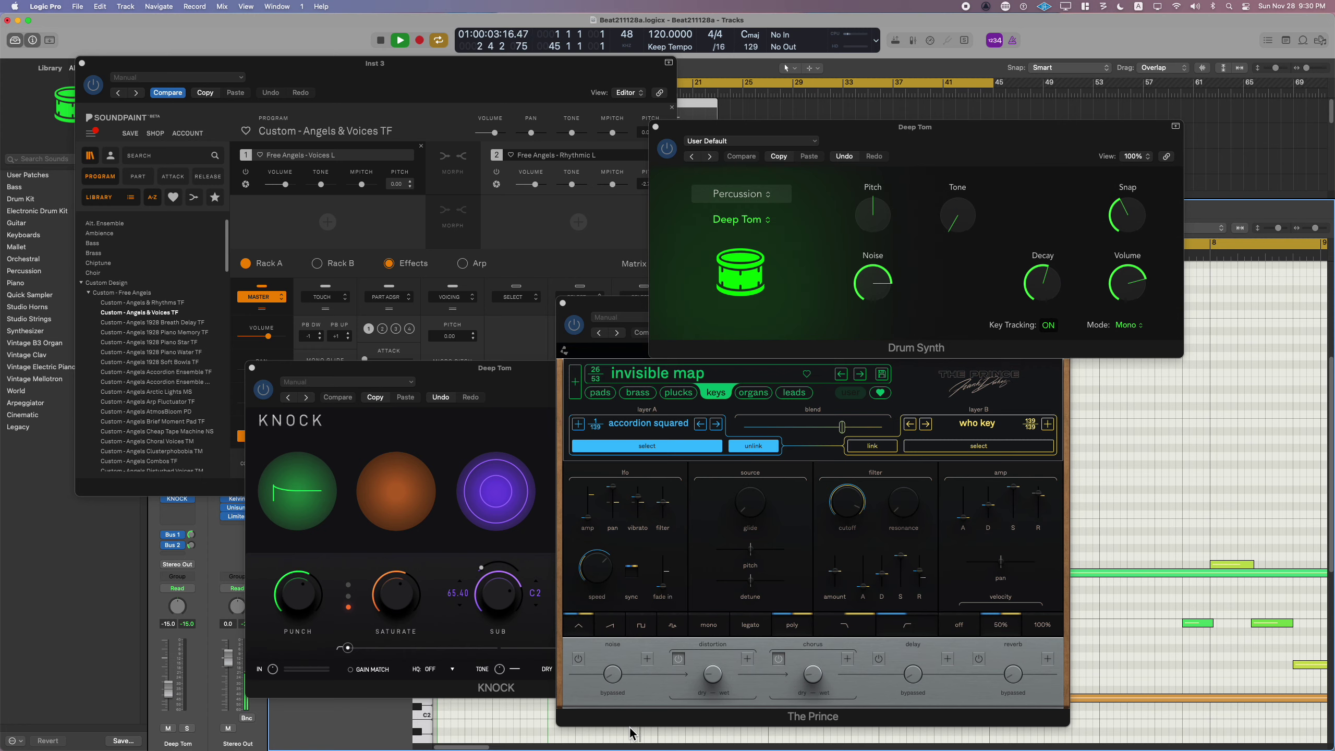
key(v)
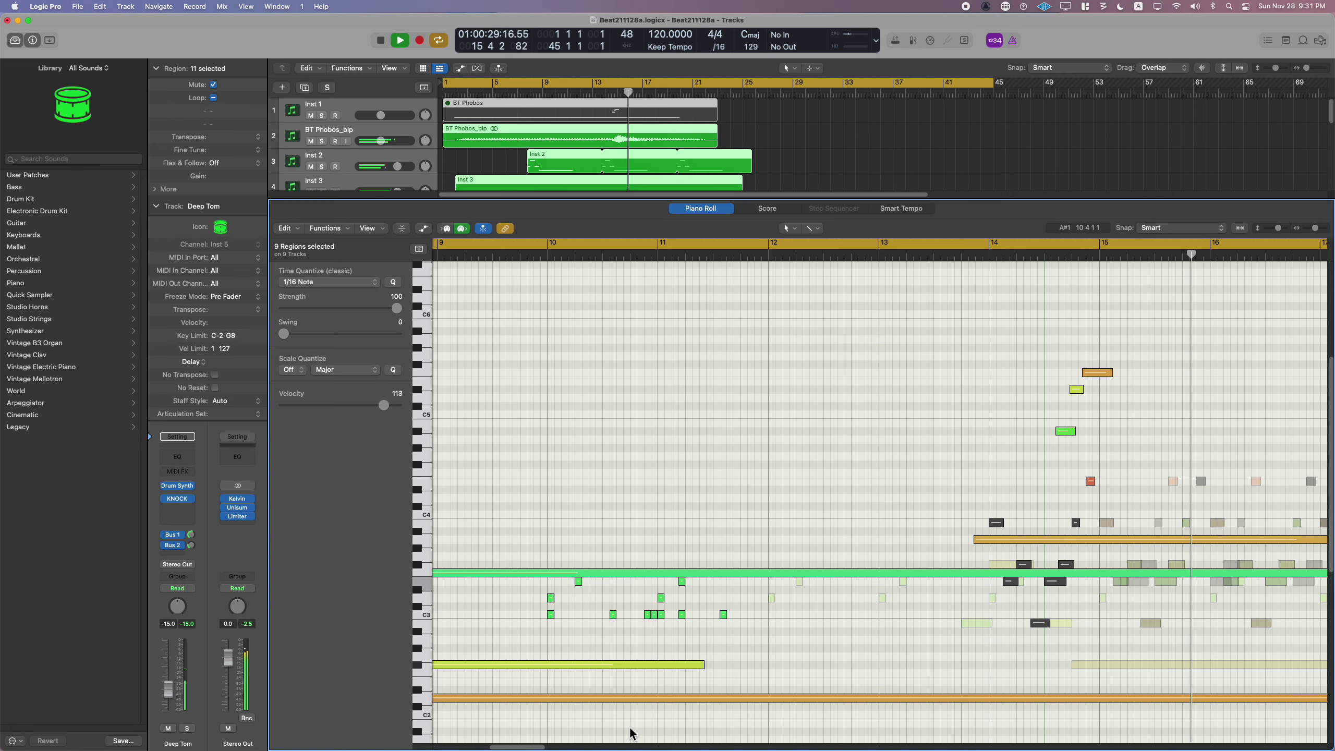
key(v)
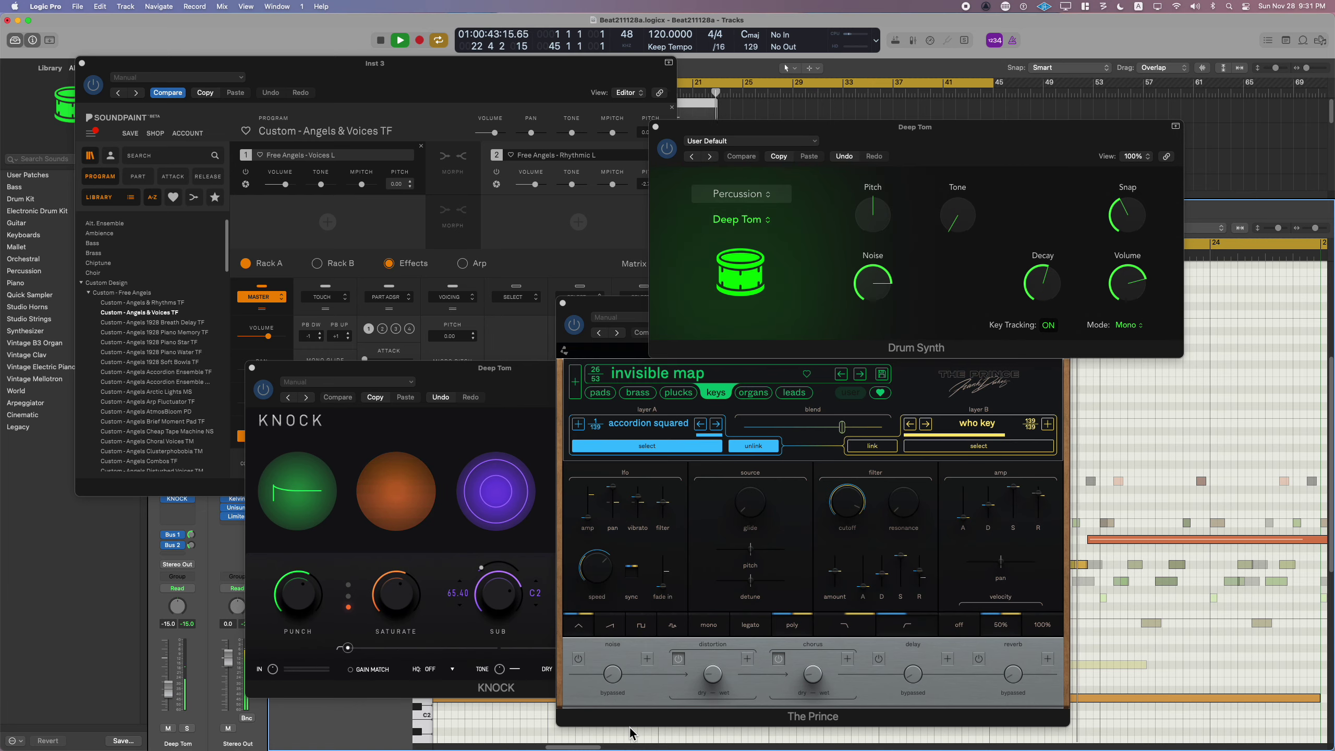
key(v)
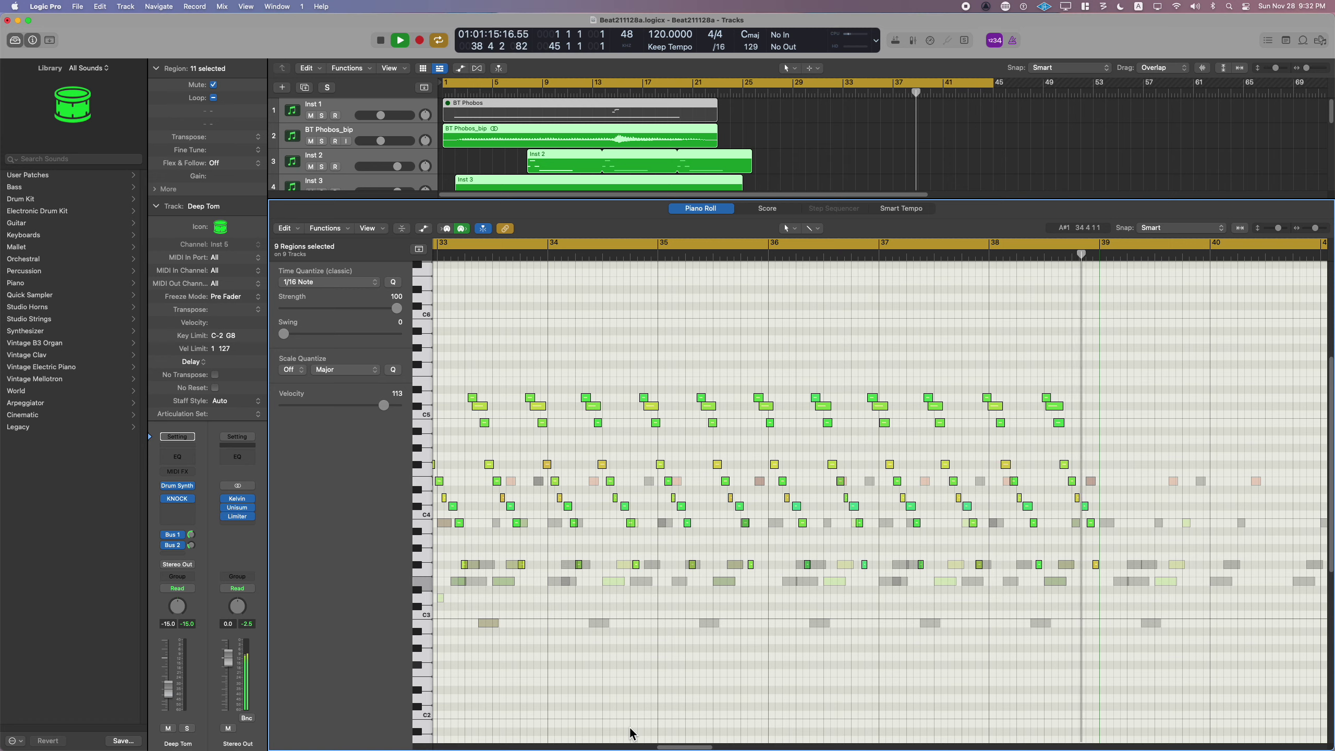
- Show the plug-in windows again and end playback with cycle mode turned off
key(v)
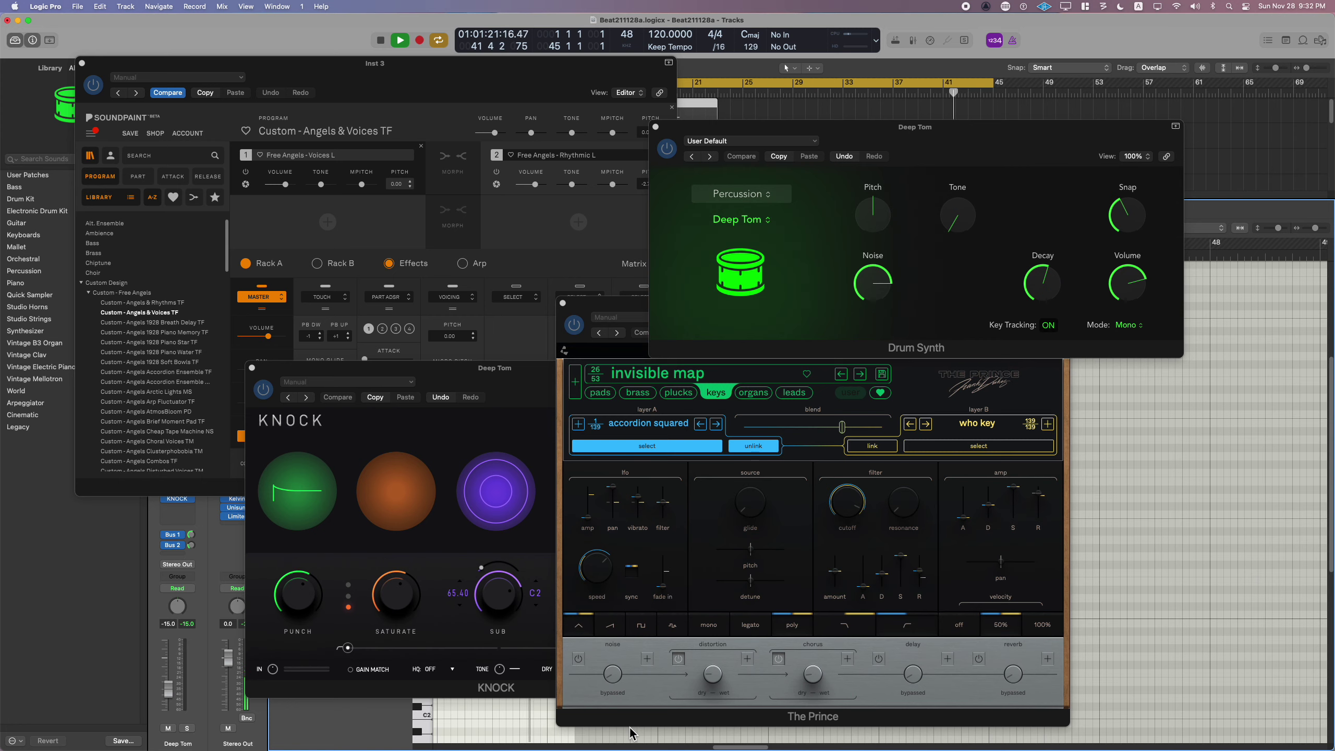
key(c)
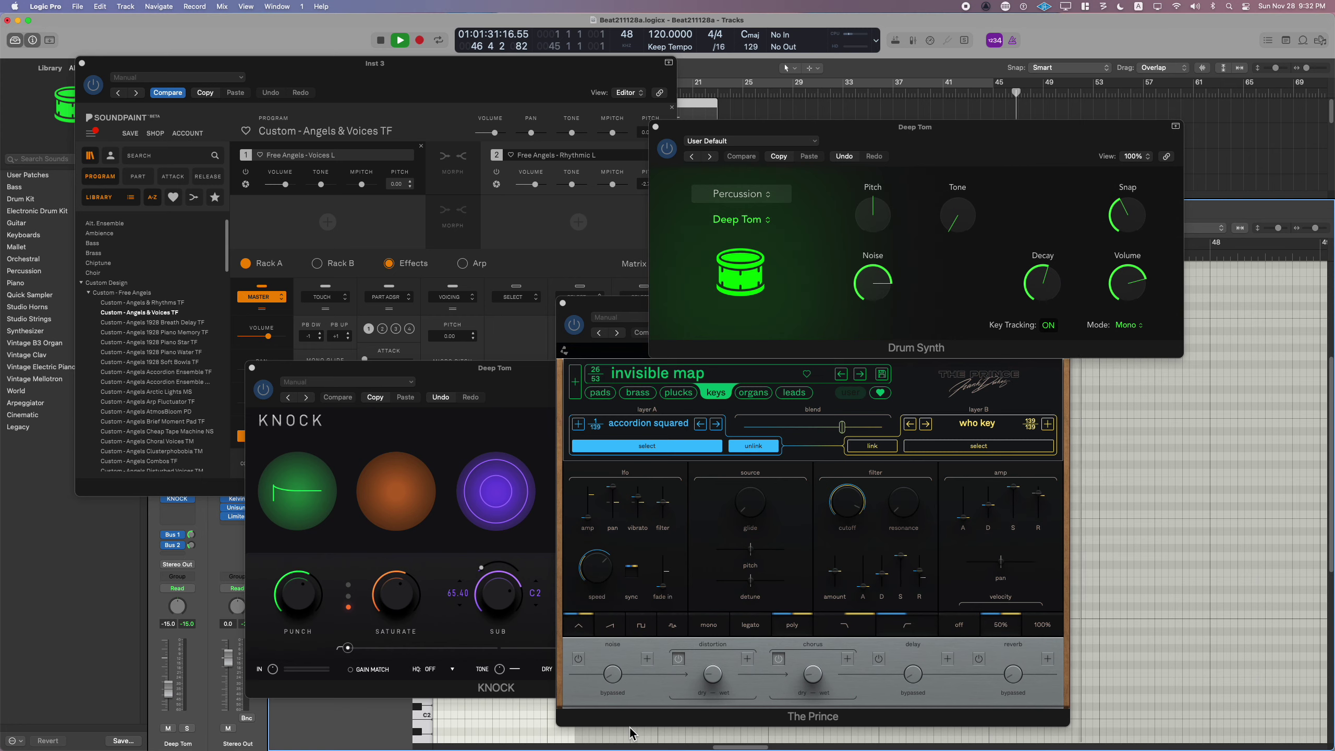
key(space)
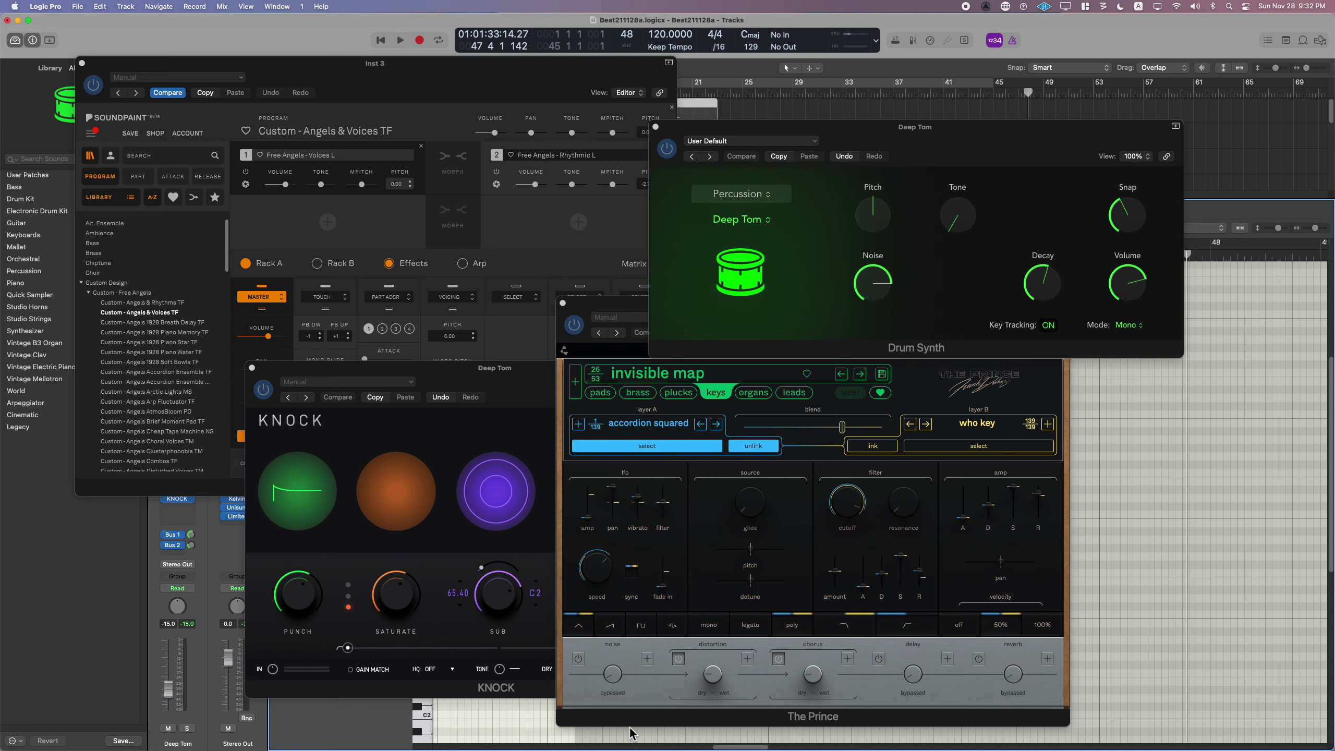